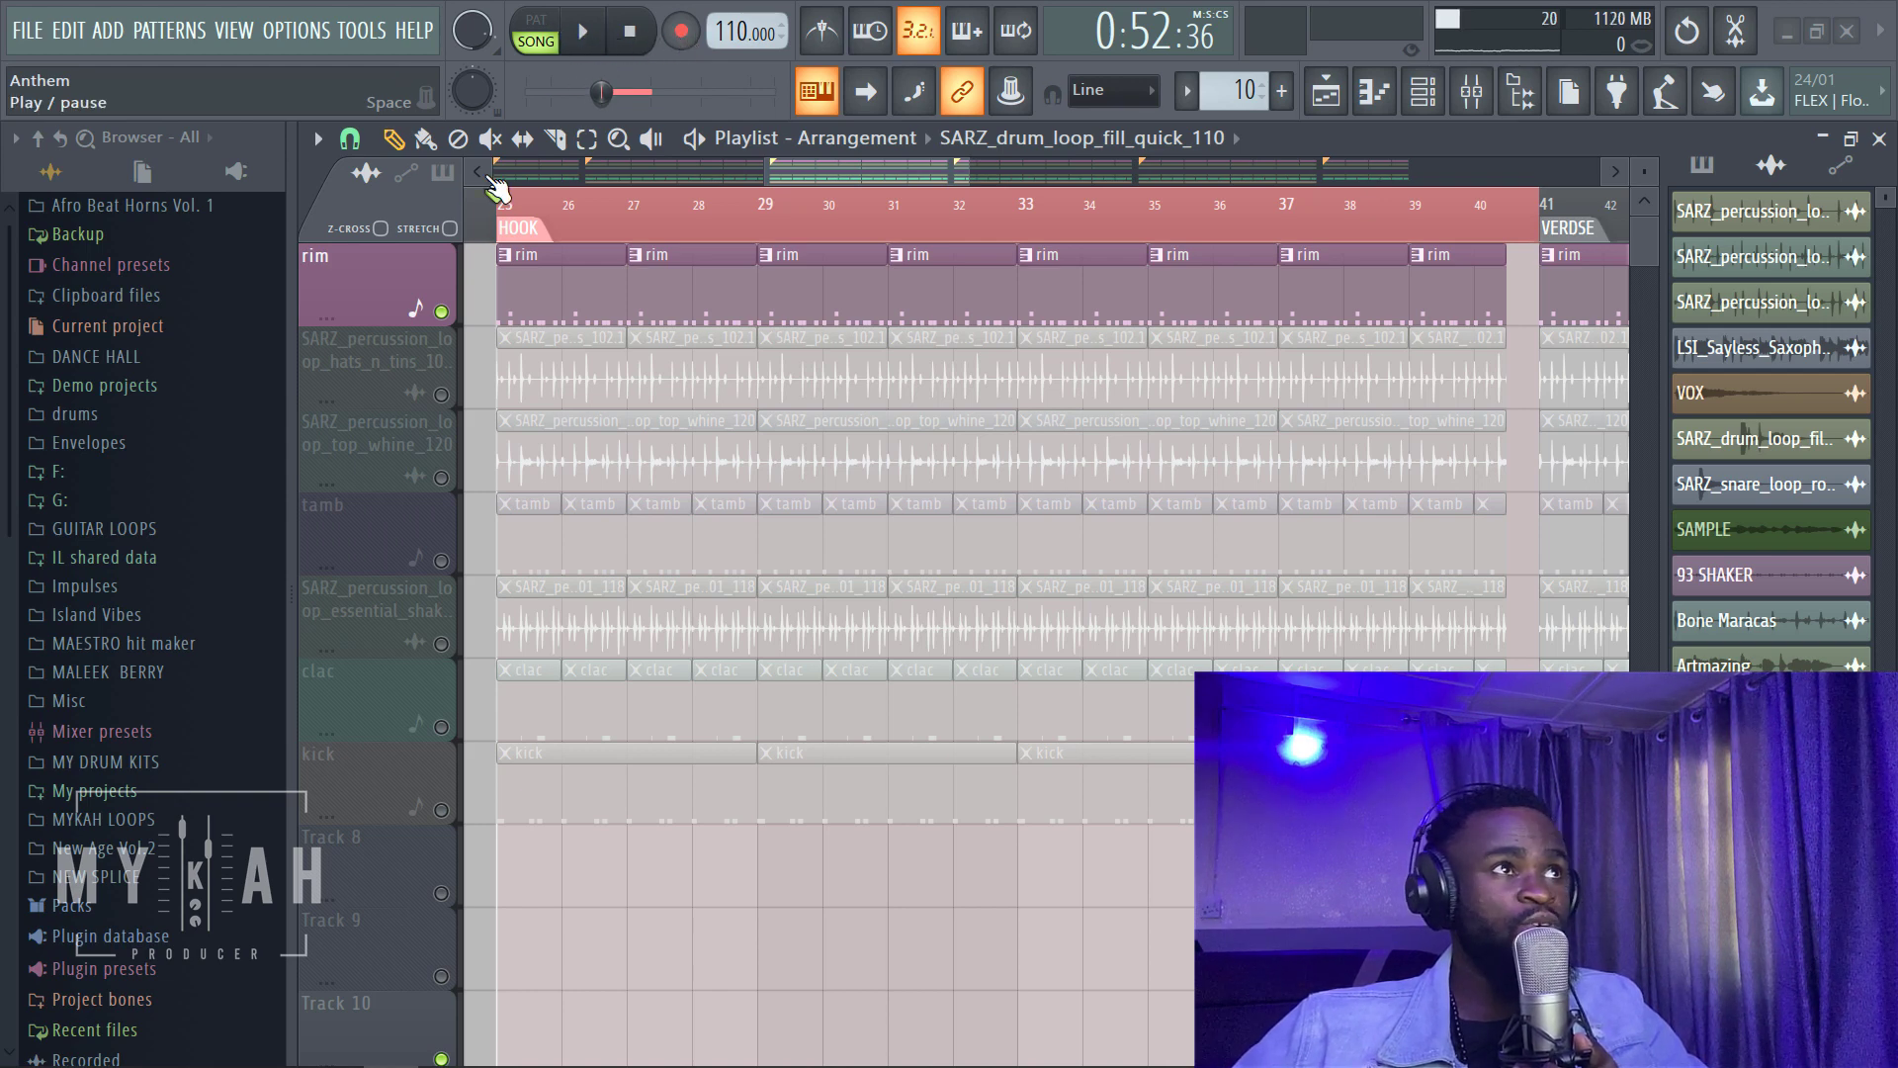
Step: Unsolo the rim track and play the full drum section from the HOOK marker, stopping after a few bars
{"action": "right_click", "coordinate": [440, 312]}
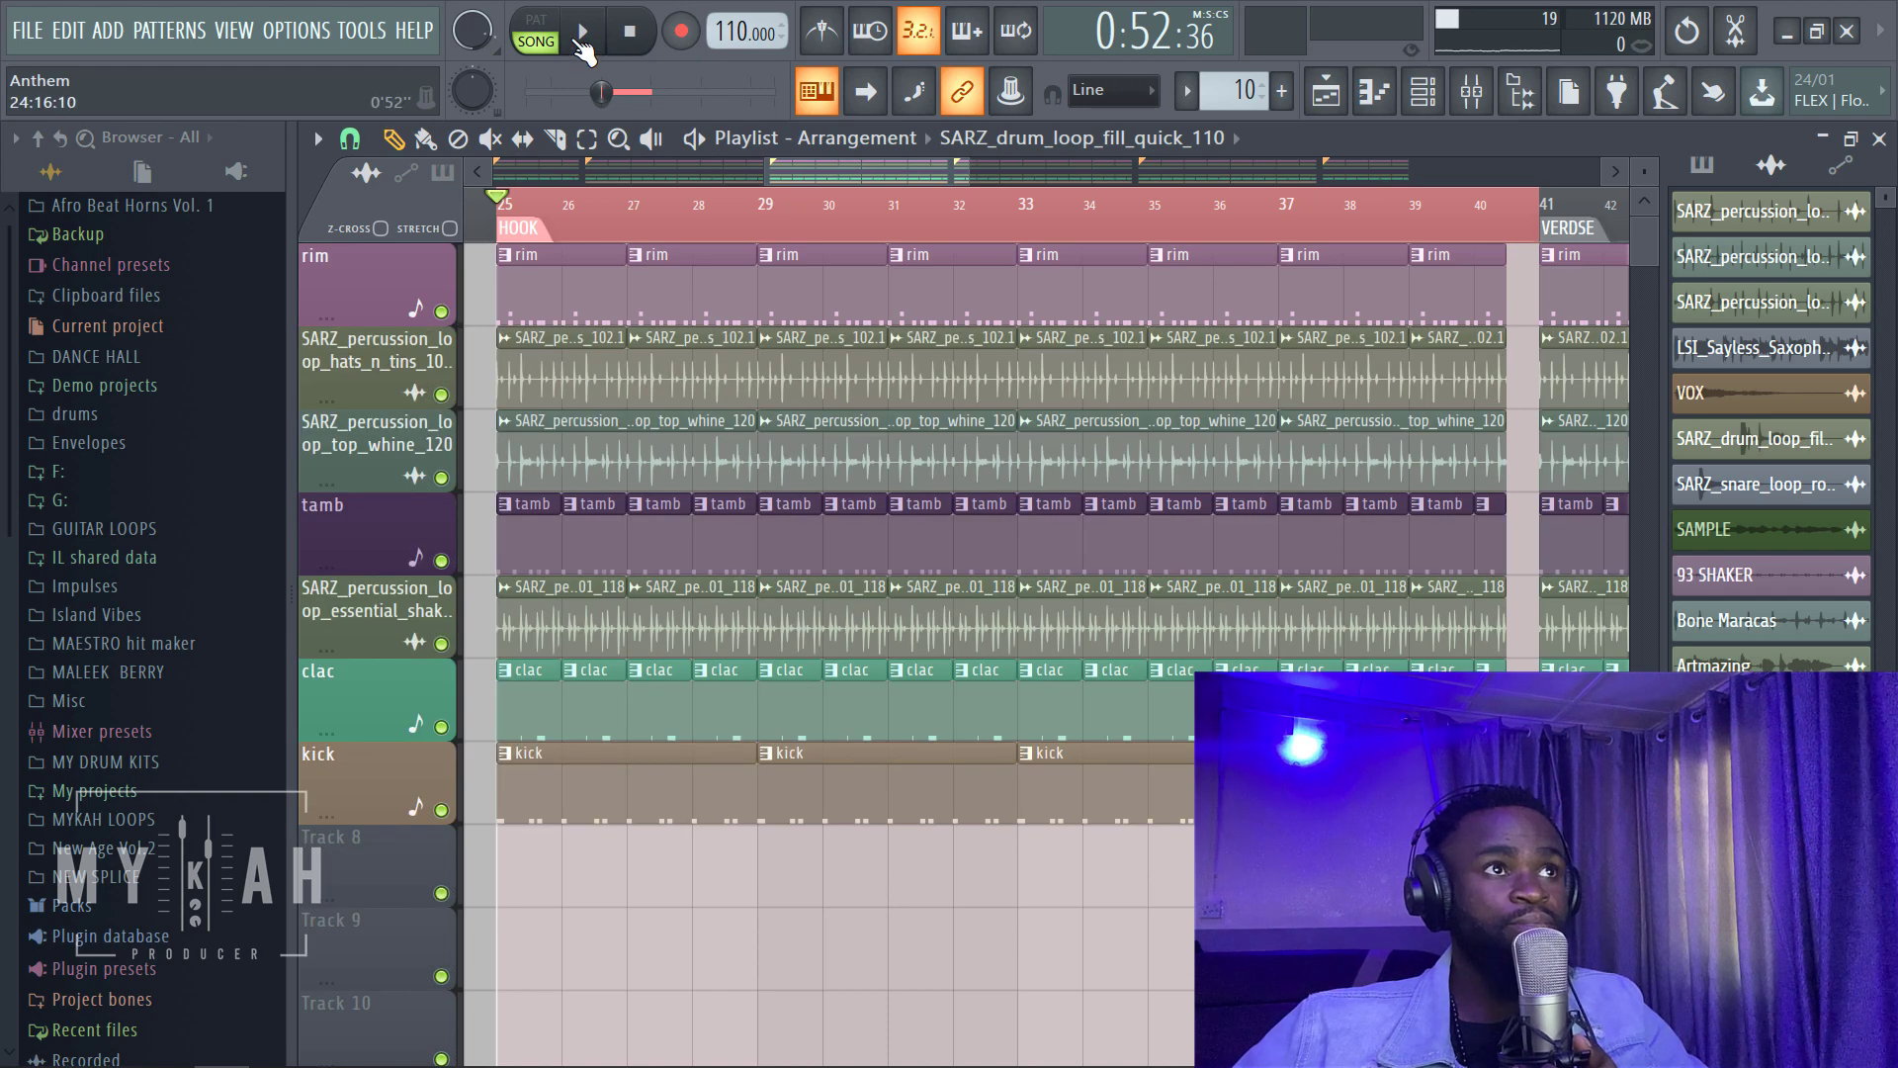
{"action": "left_click", "coordinate": [605, 44]}
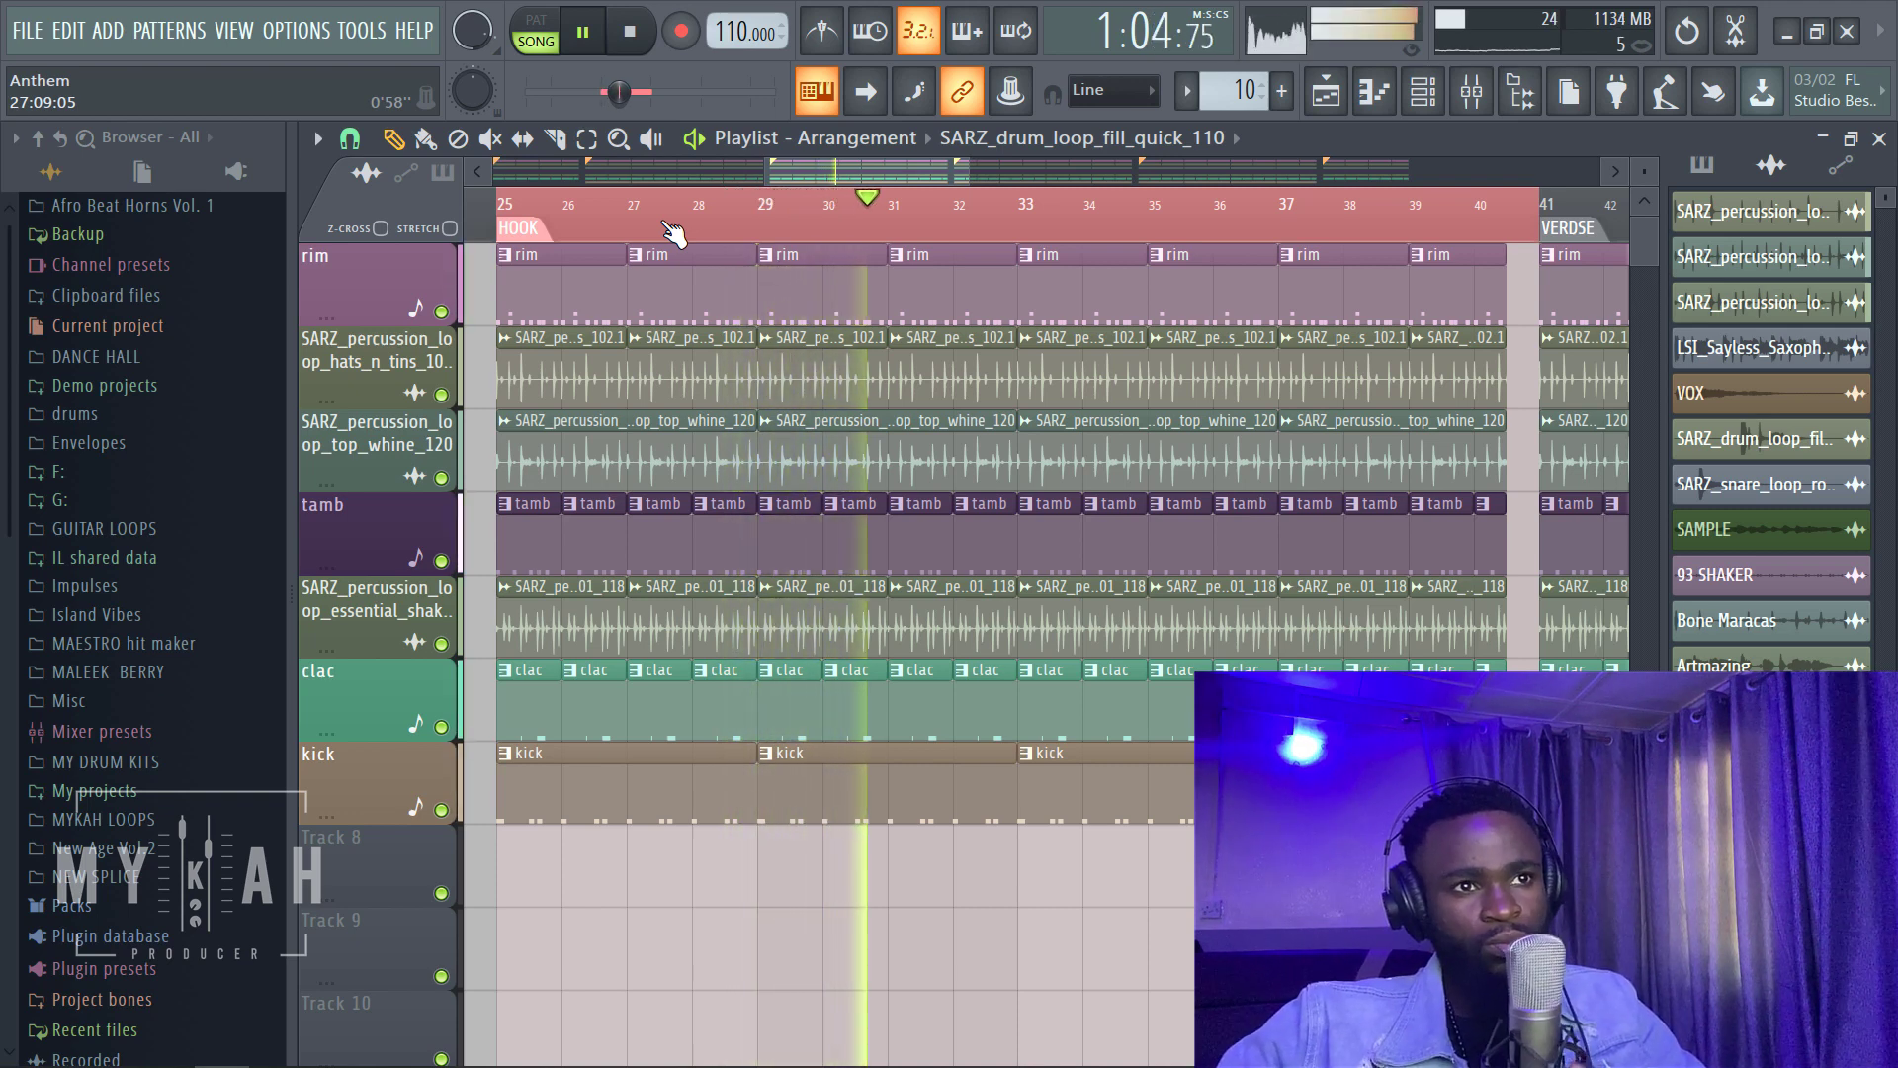
{"action": "key", "text": "space"}
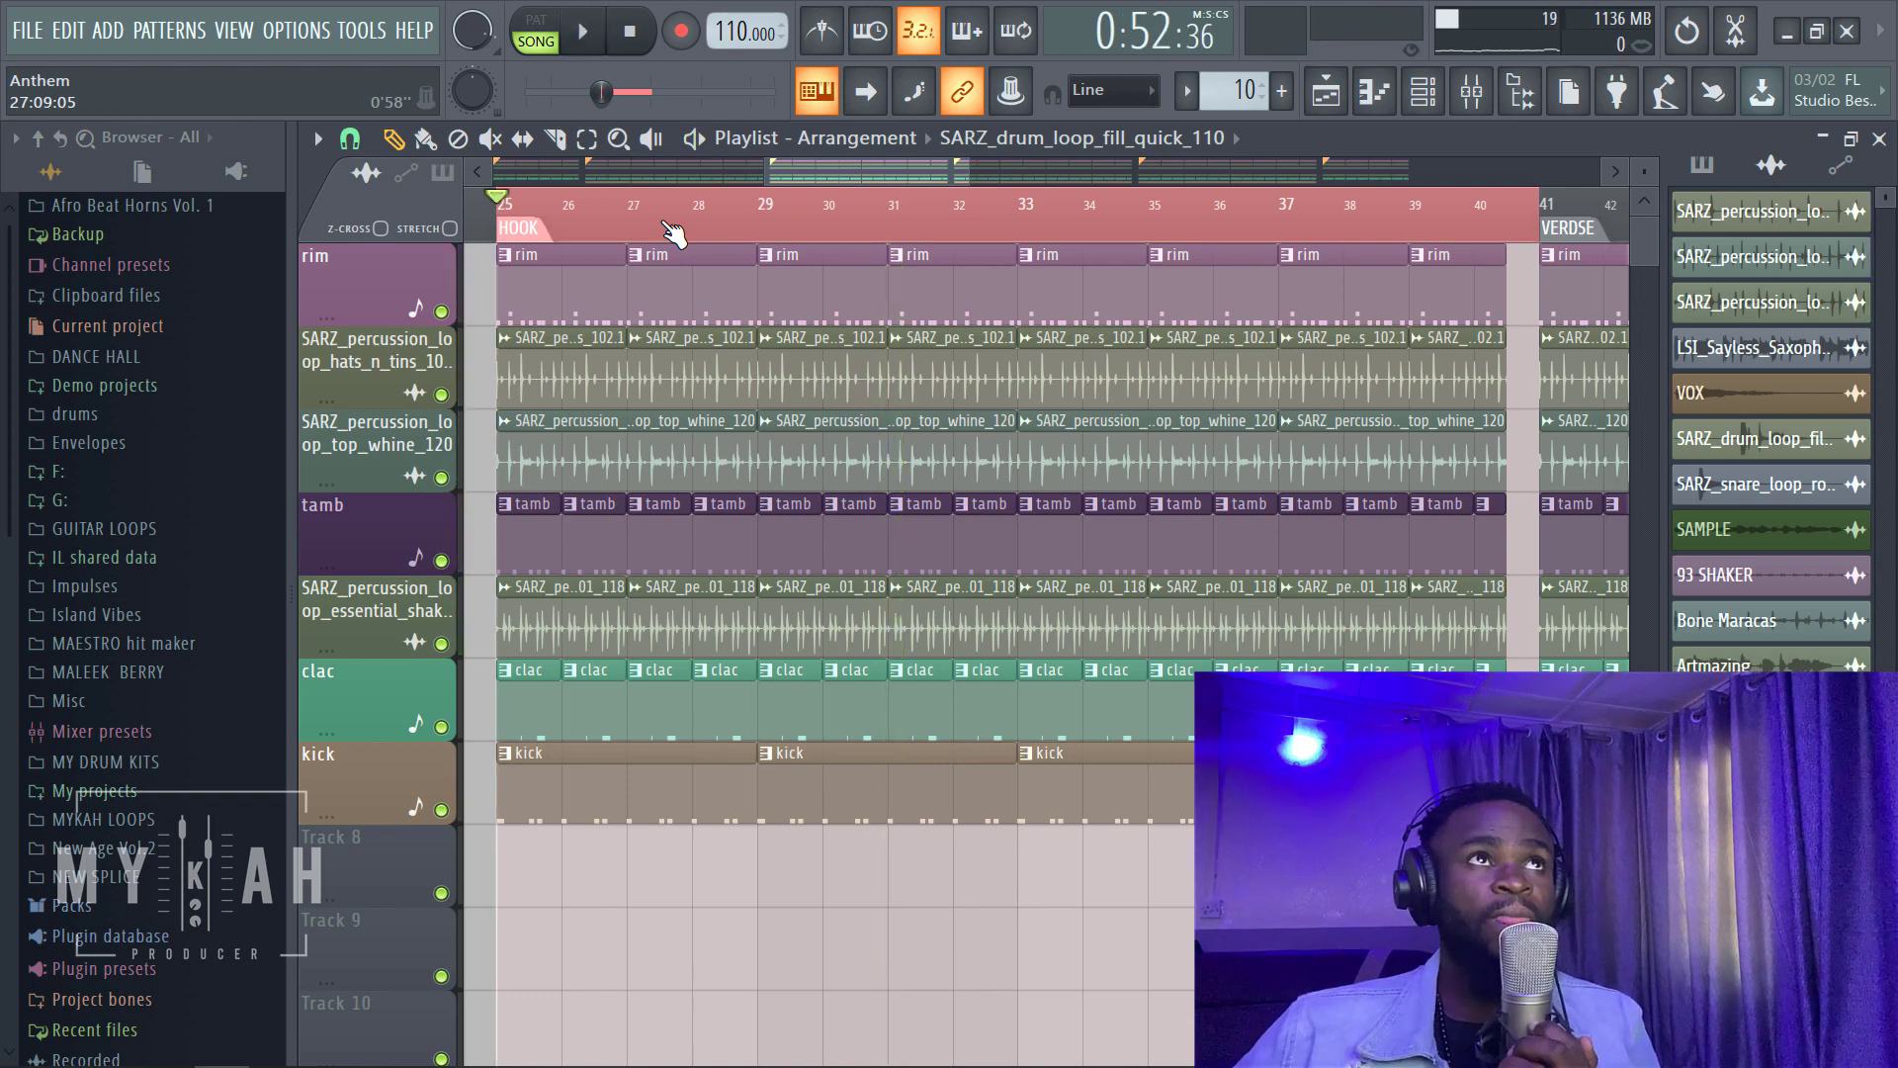
Step: Examine the swing control in the channel rack and close the rack
{"action": "left_click", "coordinate": [1374, 92]}
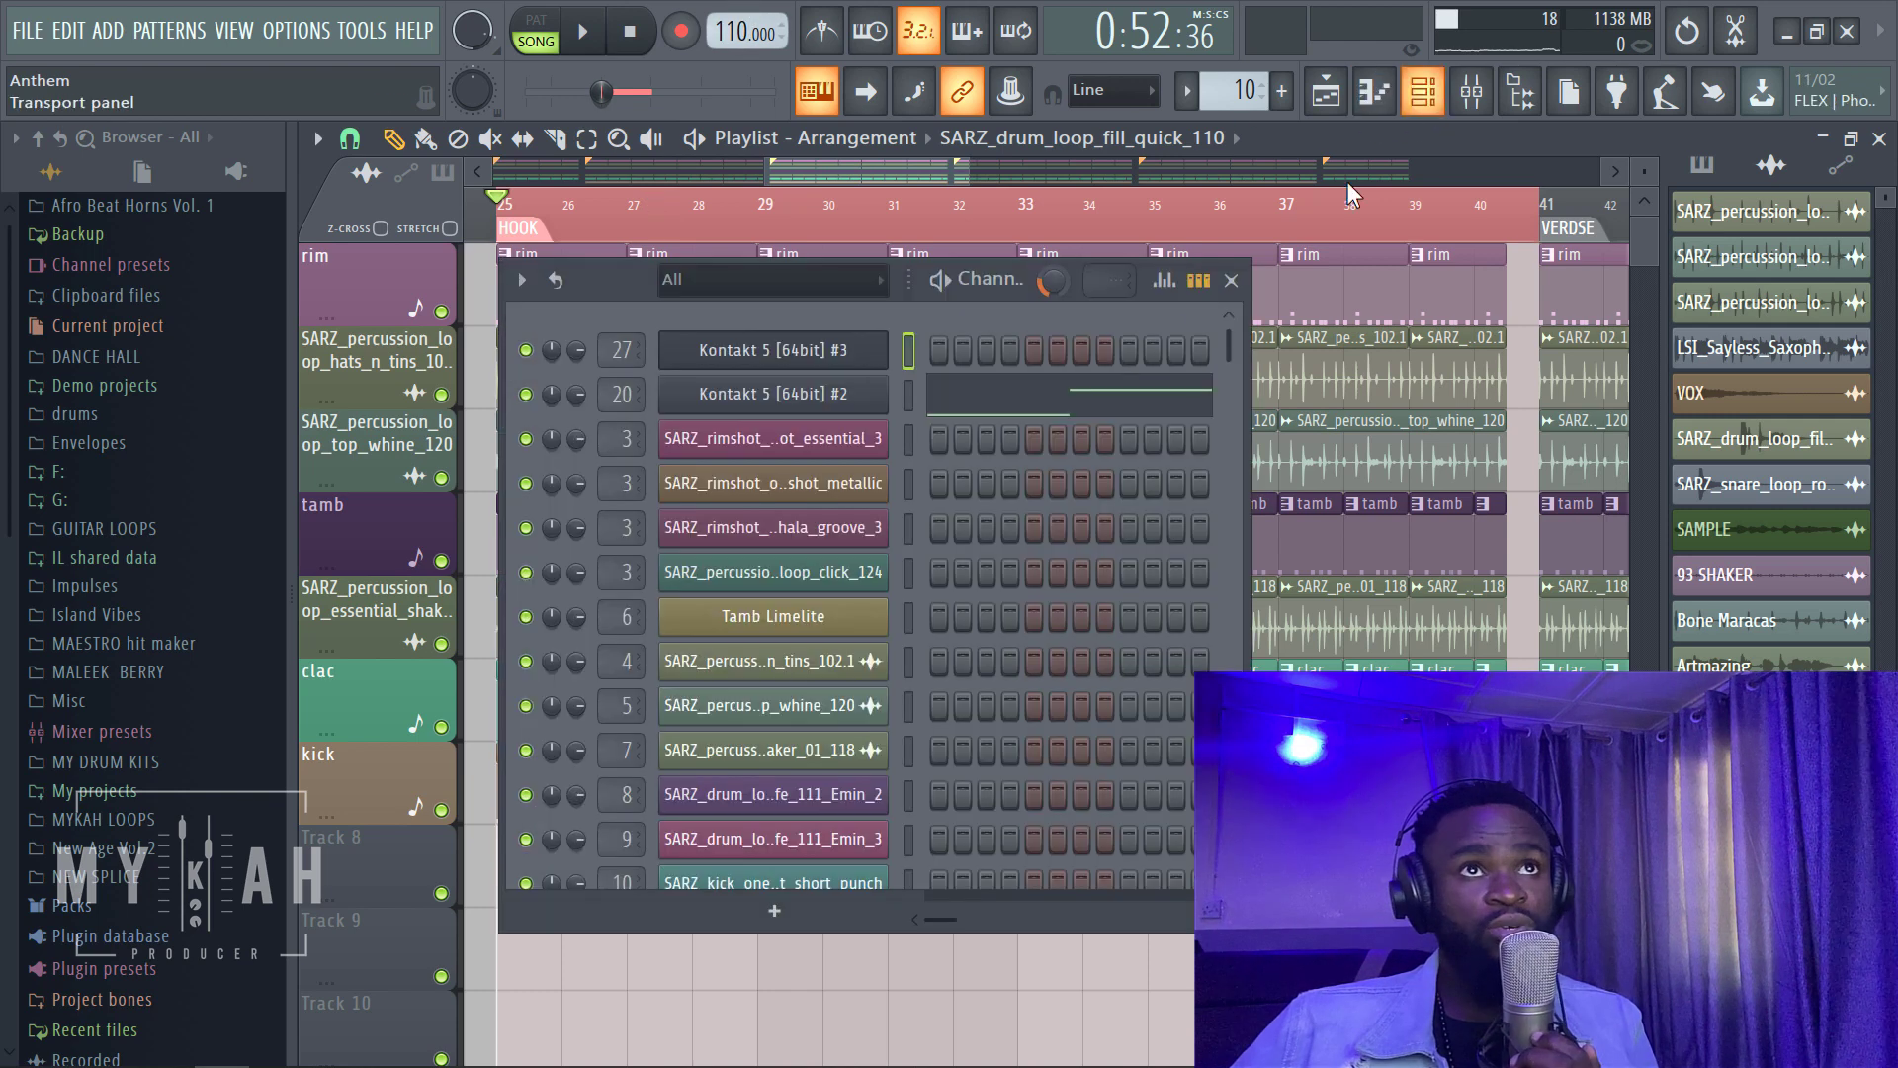
{"action": "left_click_drag", "start_coordinate": [1055, 280], "coordinate": [1055, 283]}
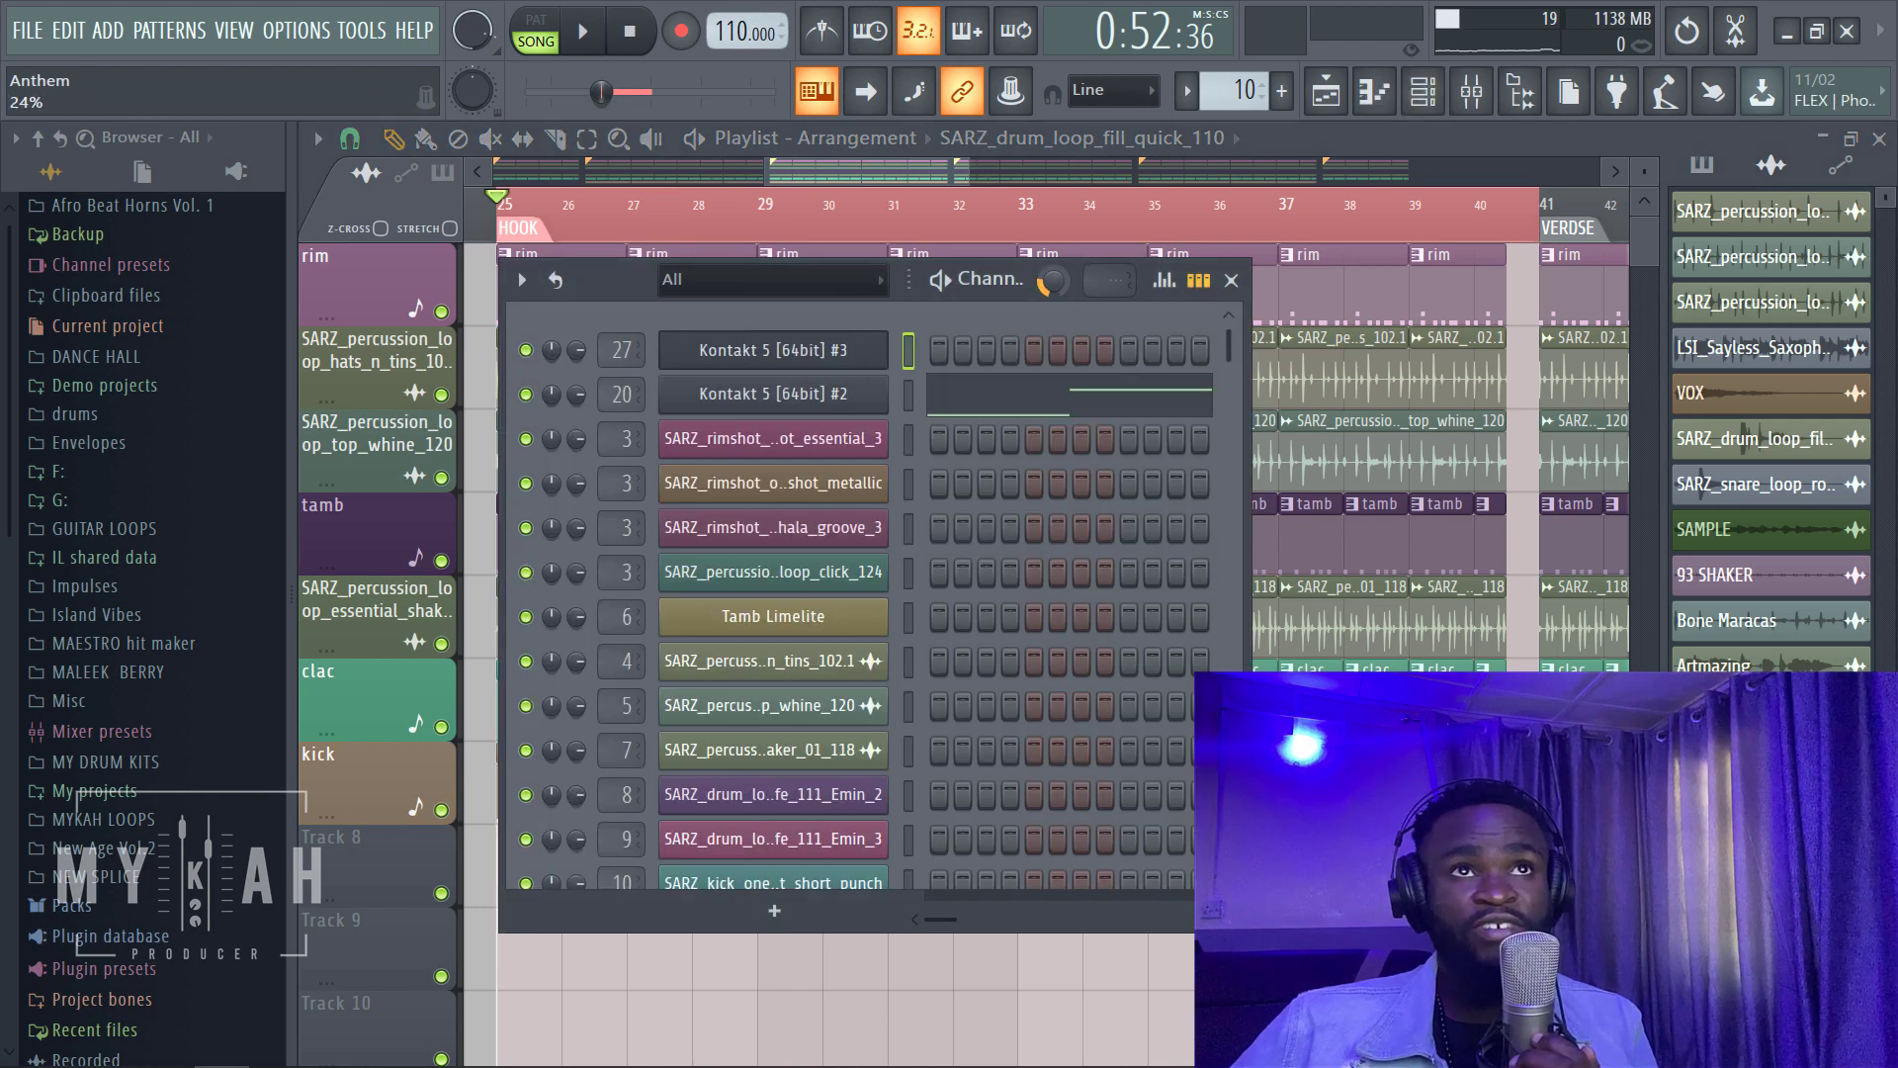
{"action": "left_click", "coordinate": [826, 169]}
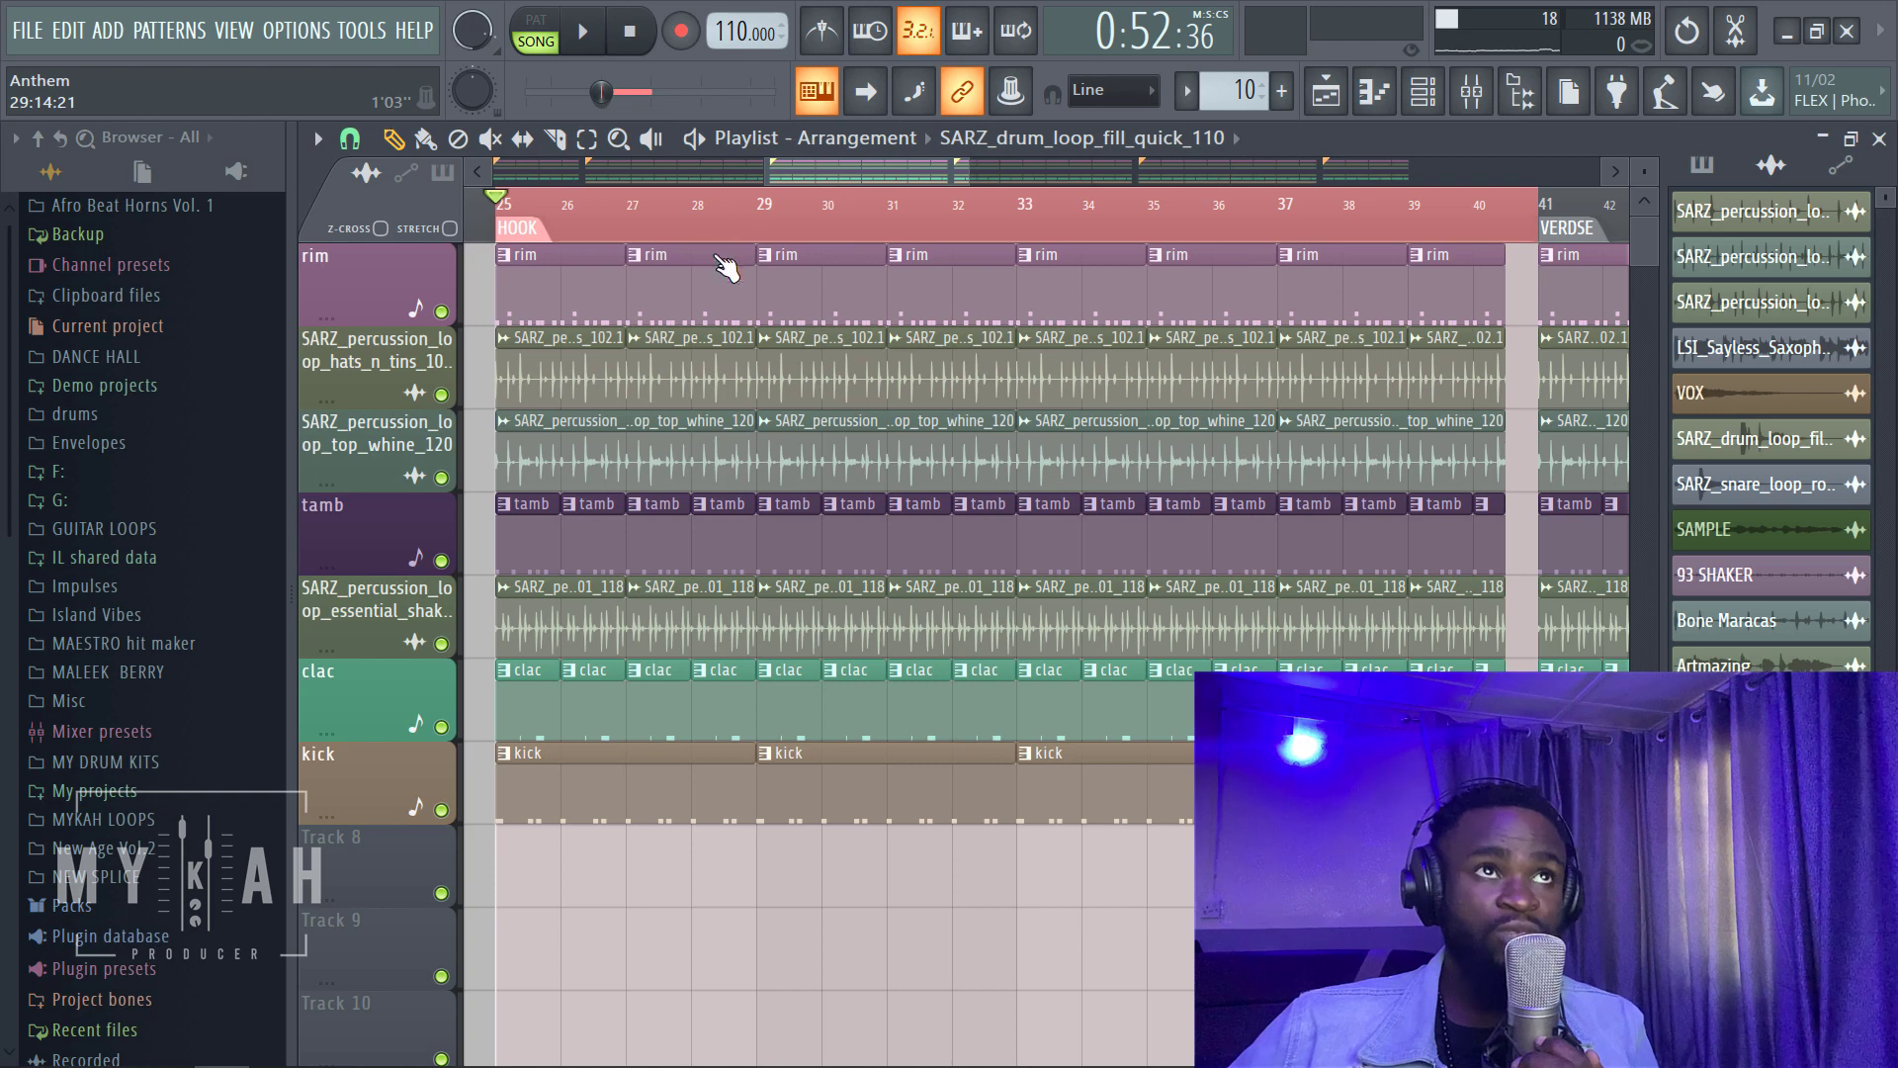
Step: Solo the rim track in the playlist and play it from the HOOK marker
{"action": "scroll", "coordinate": [828, 182], "scroll_direction": "up", "scroll_amount": 3}
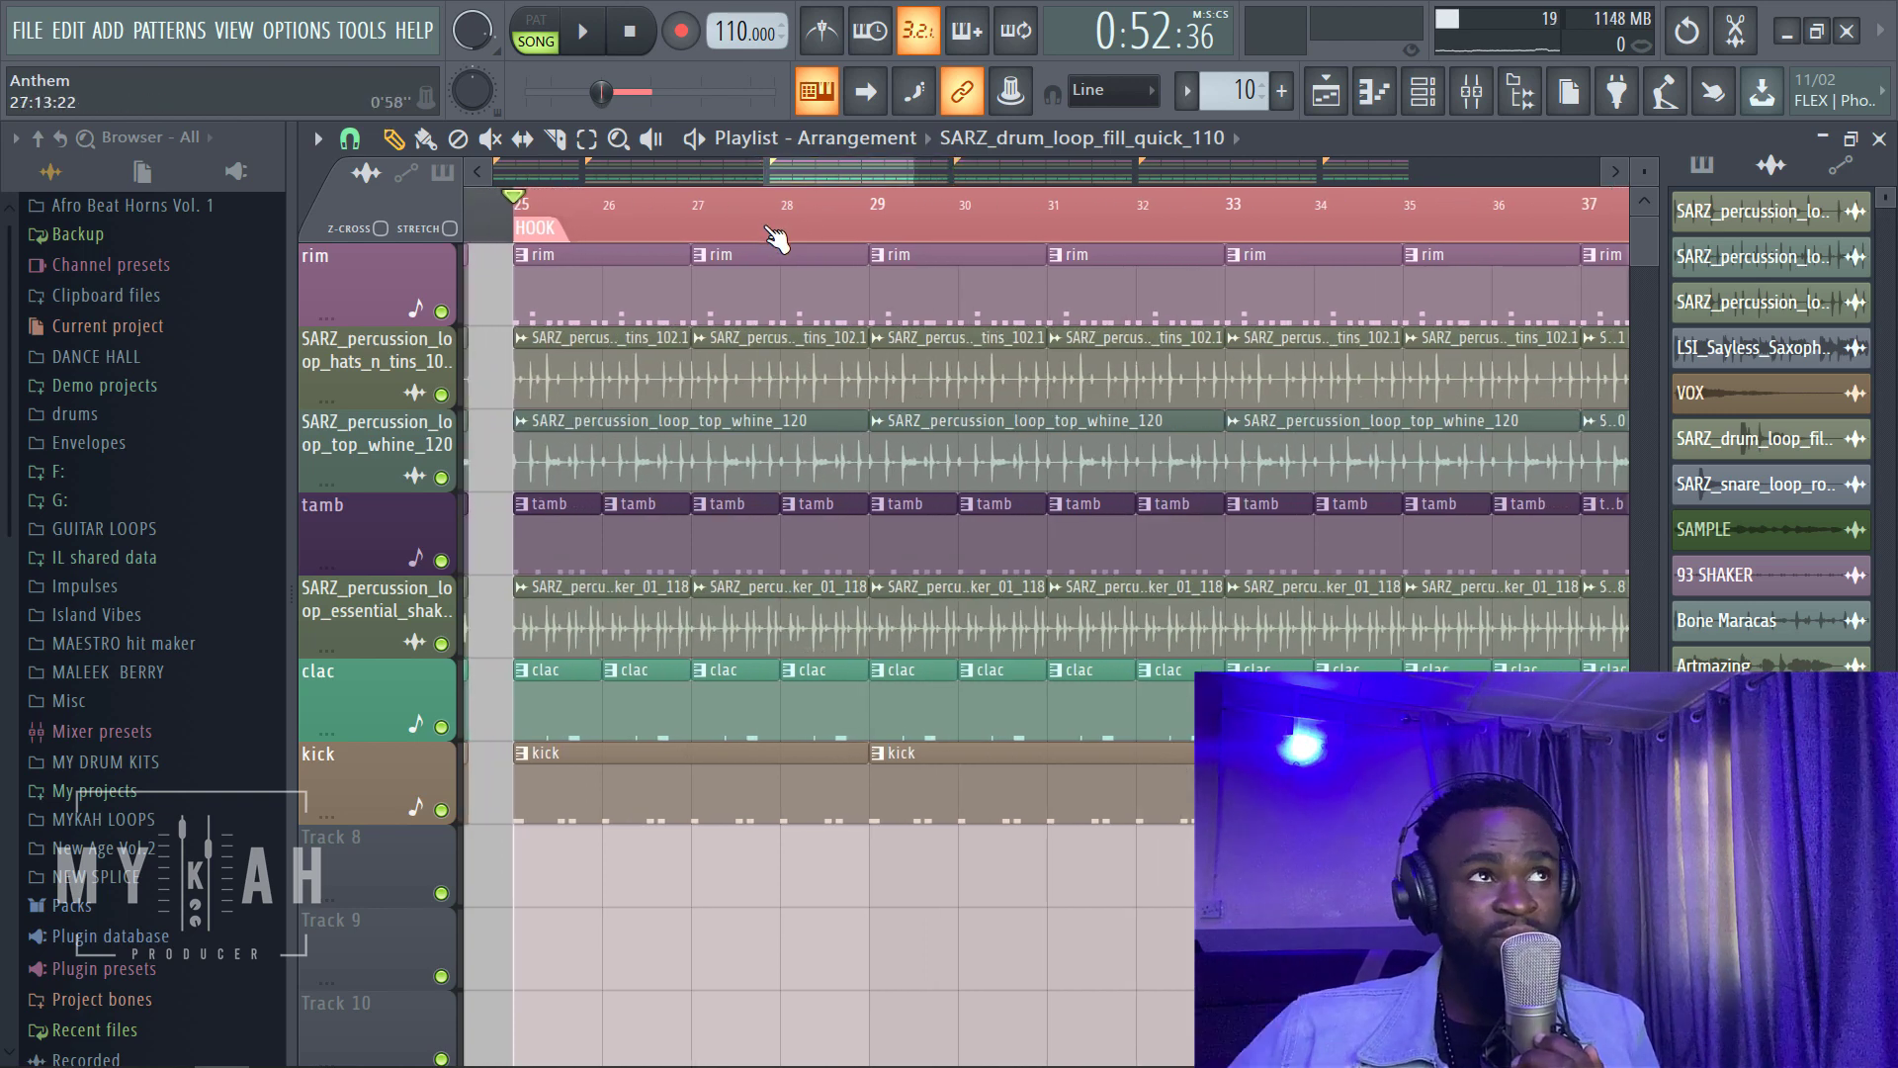
{"action": "left_click", "coordinate": [441, 311], "text": "ctrl"}
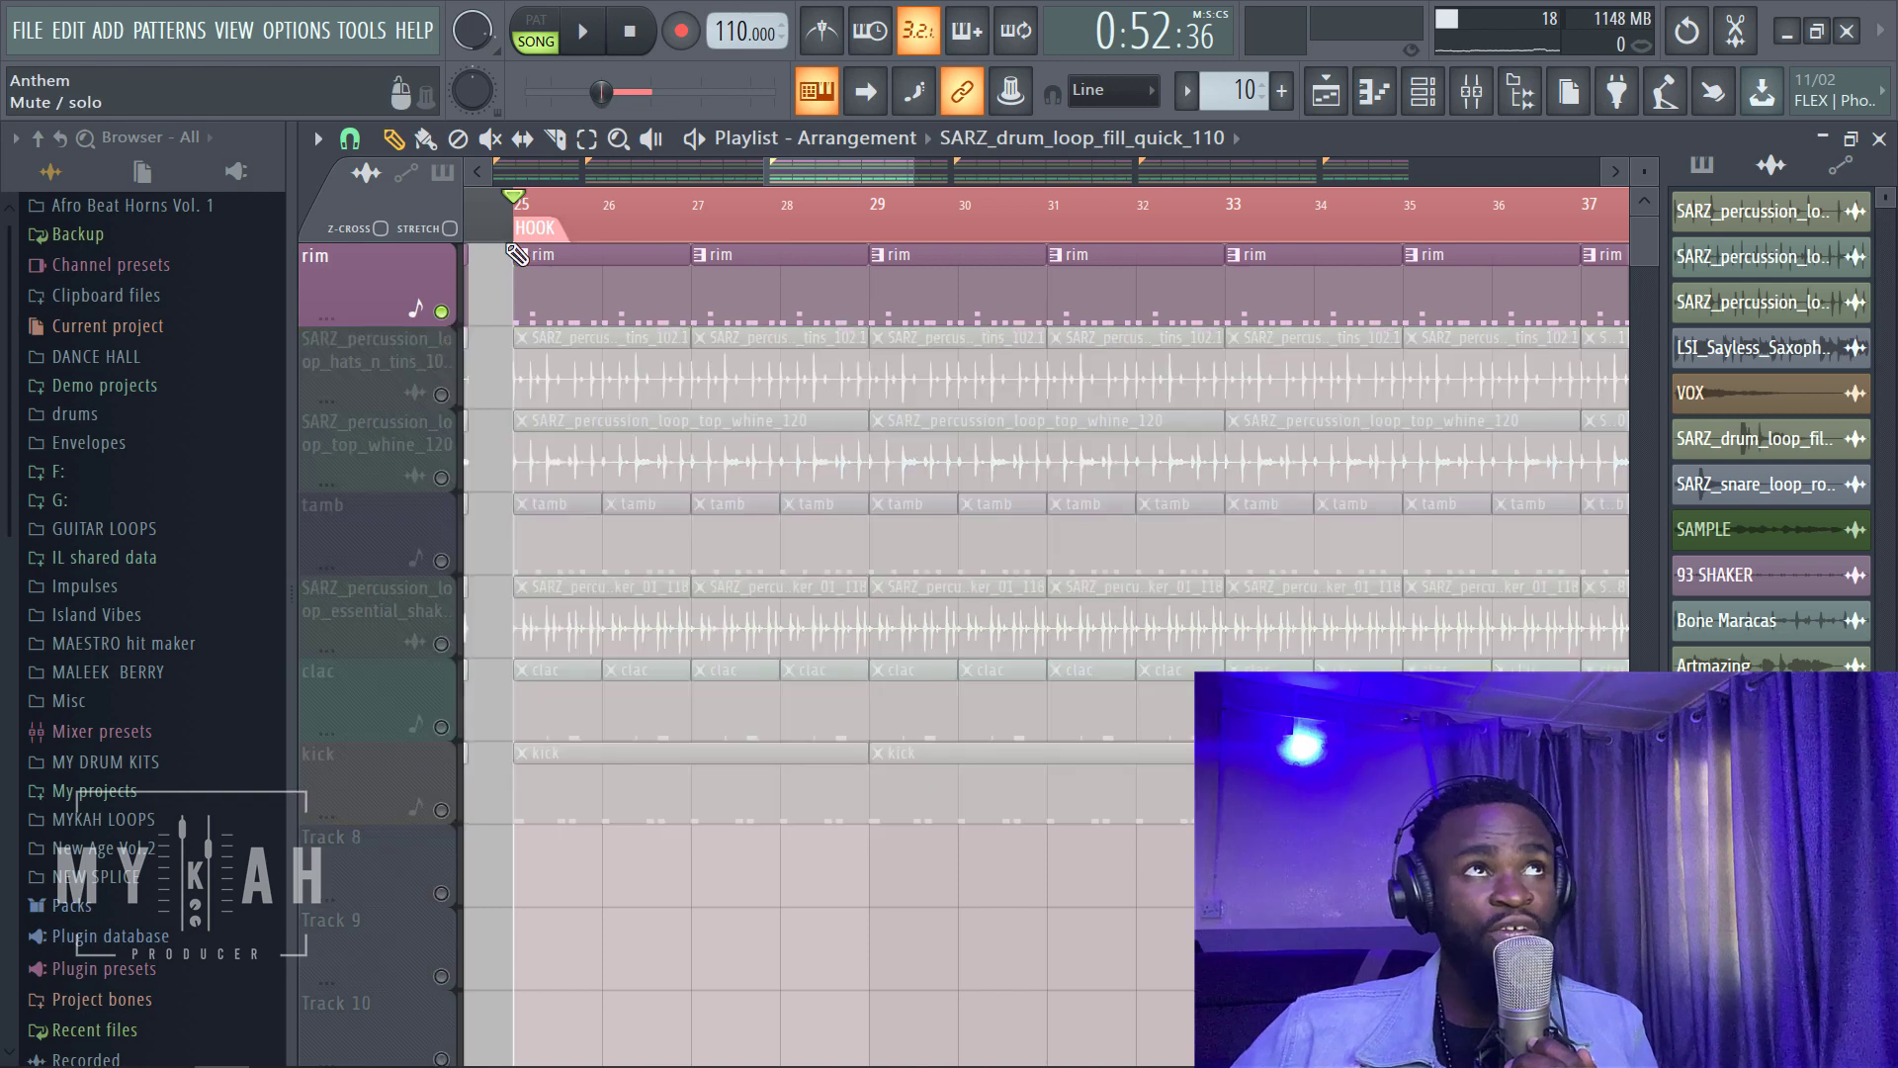
{"action": "left_click", "coordinate": [589, 39]}
Step: Show the rim pattern's notes in the channel rack and stop the playback
{"action": "left_click", "coordinate": [1424, 91]}
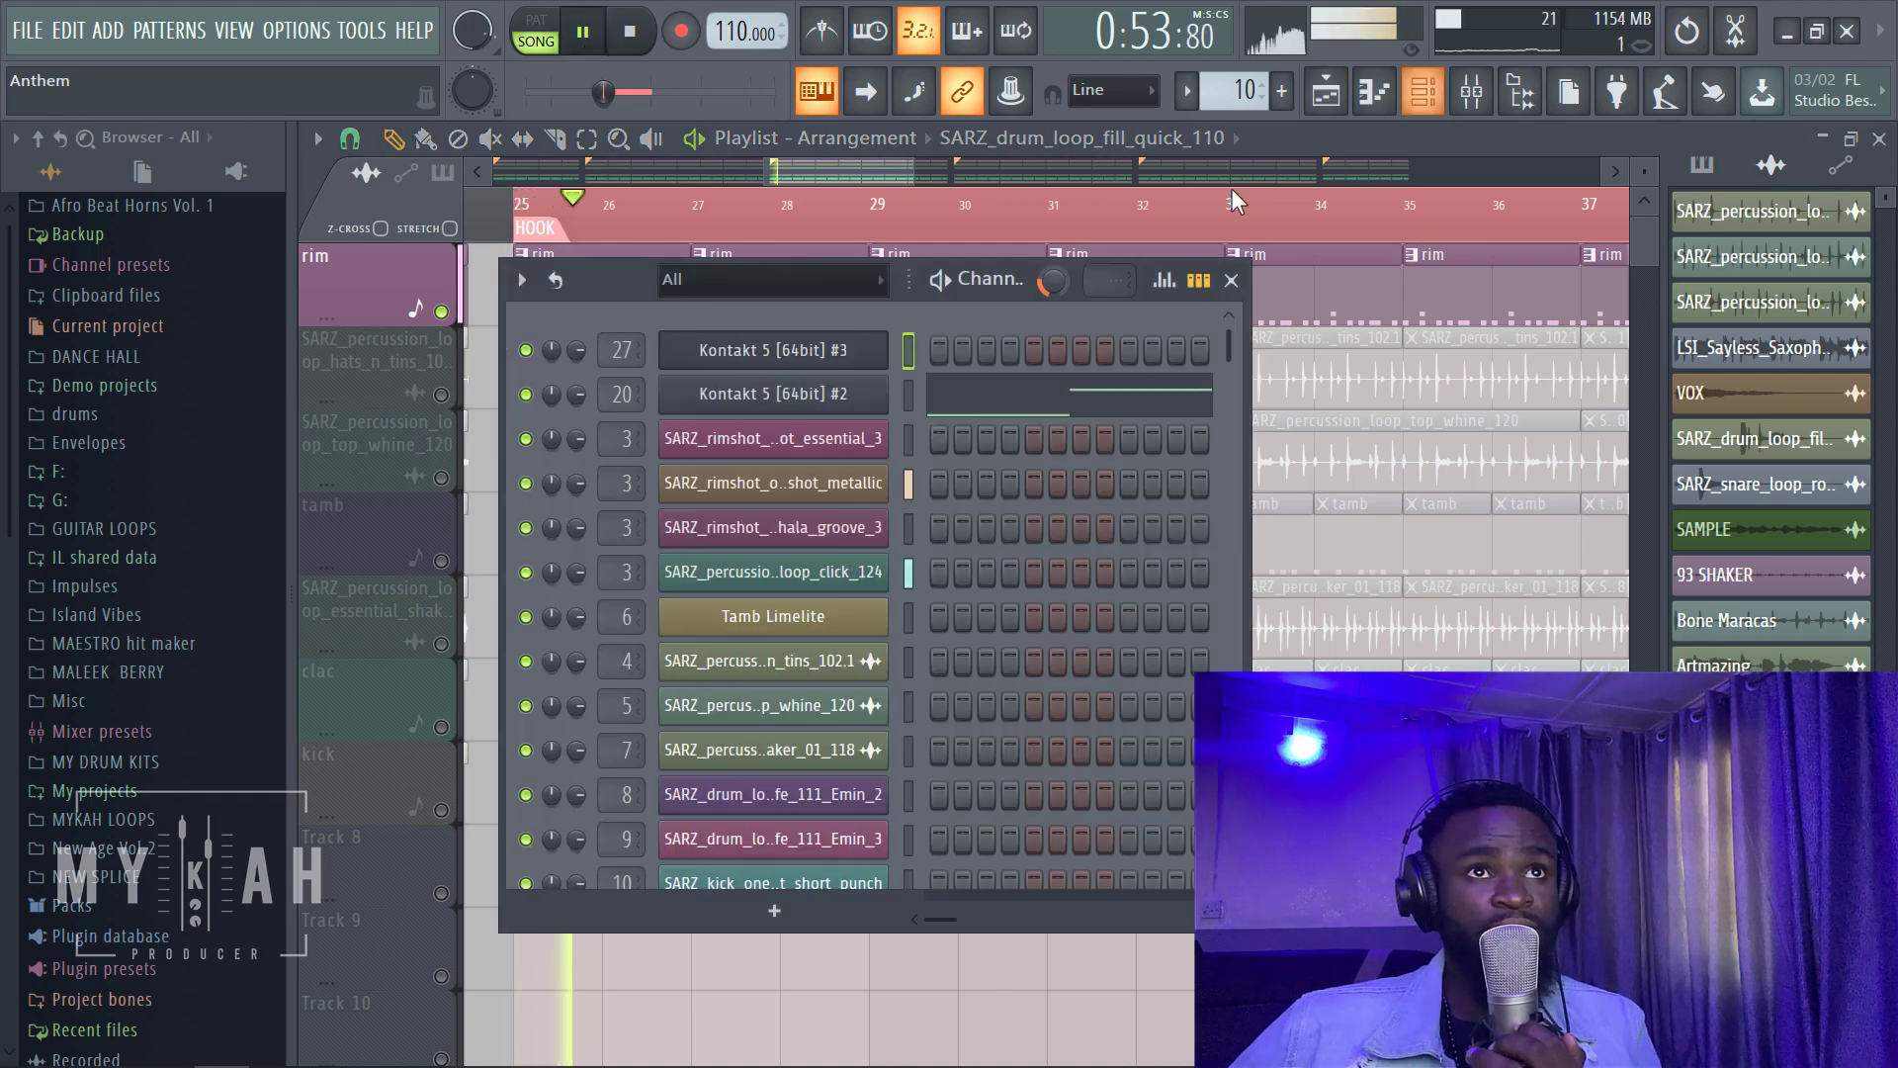
{"action": "left_click", "coordinate": [1187, 91]}
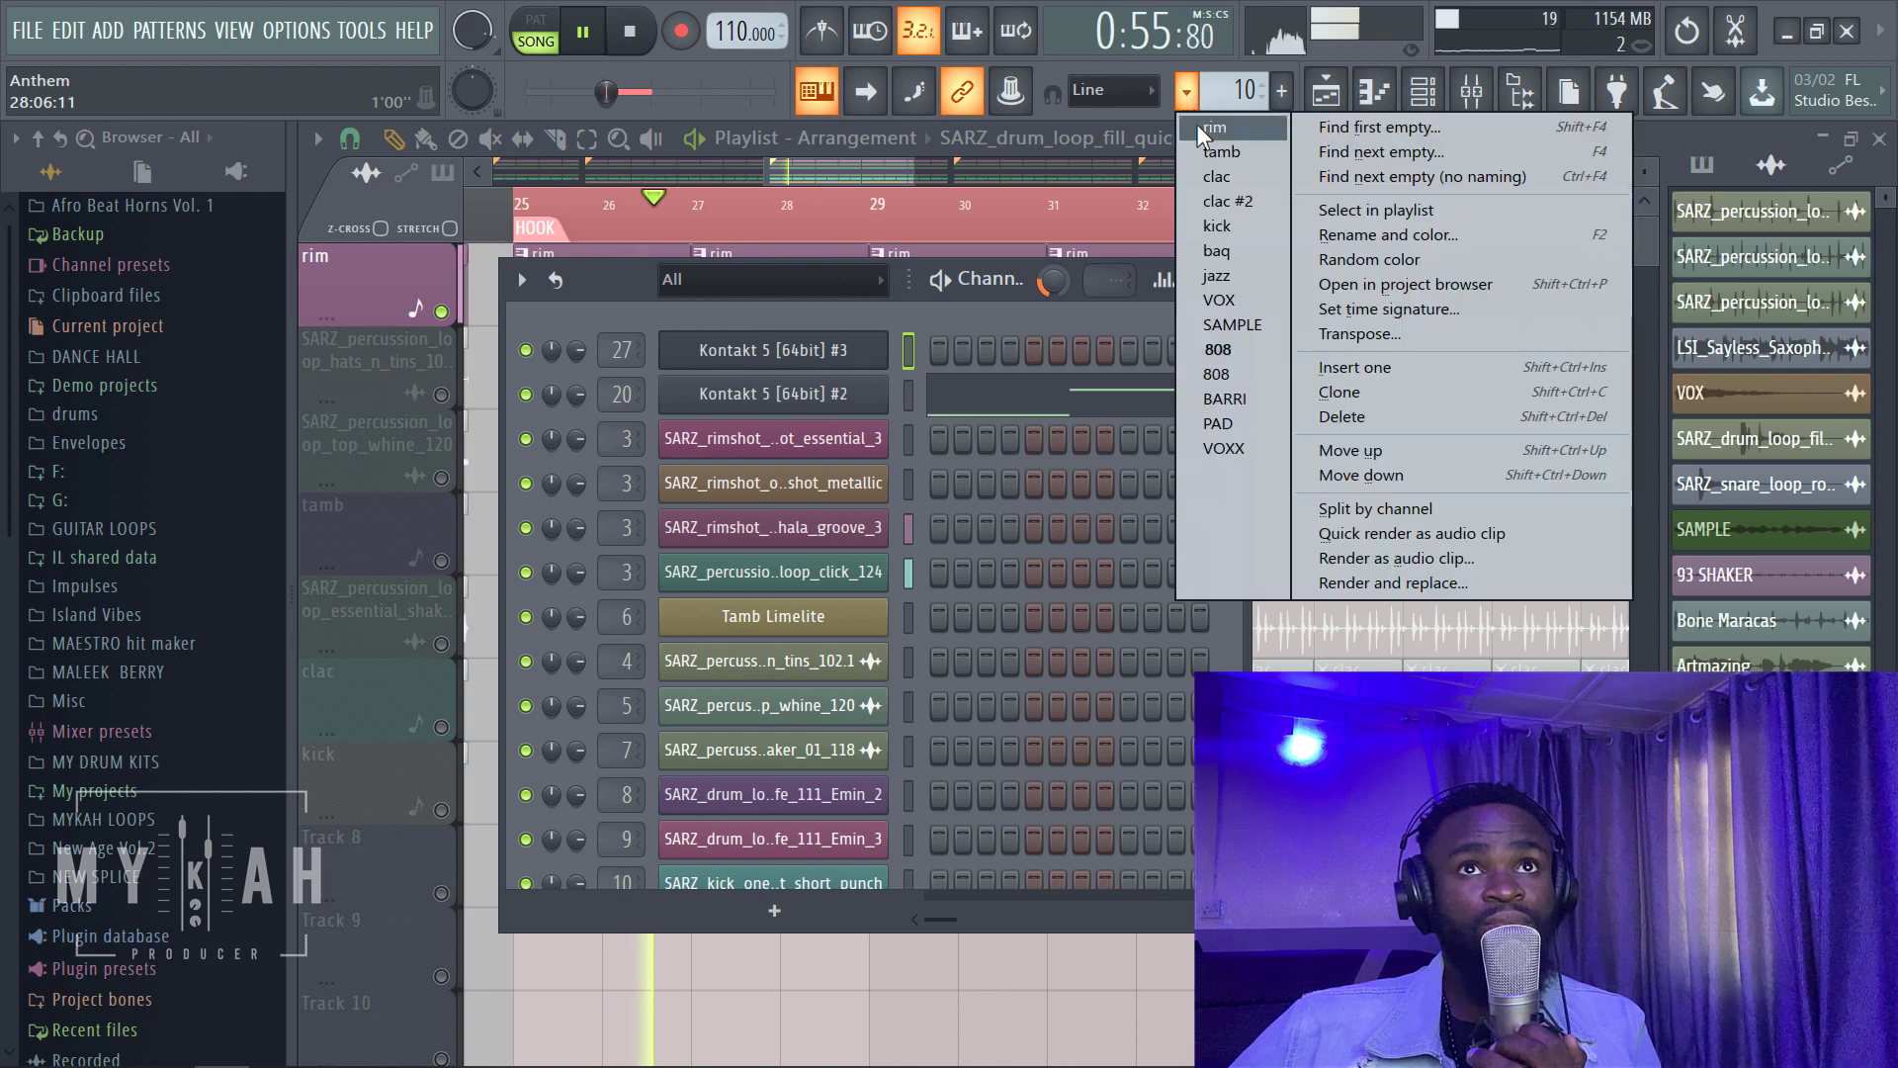
{"action": "left_click", "coordinate": [1214, 127]}
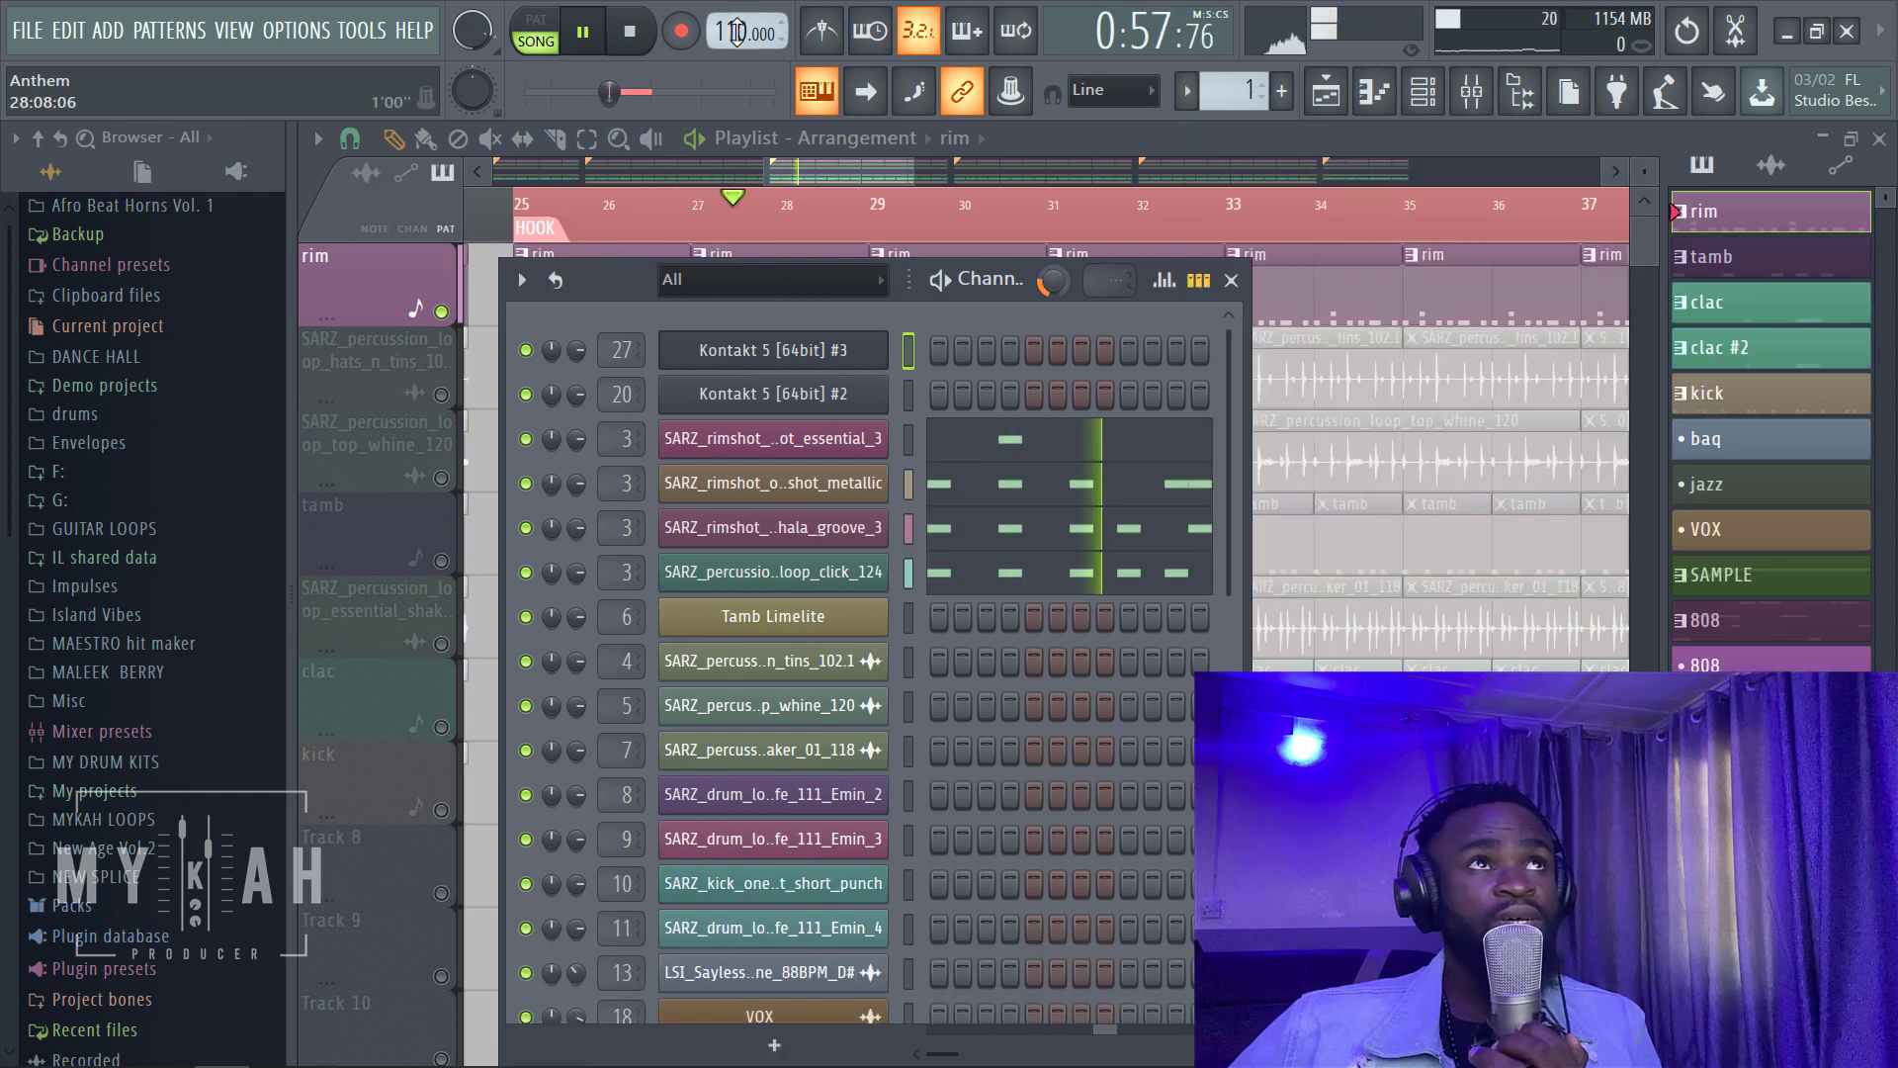
{"action": "left_click", "coordinate": [645, 36]}
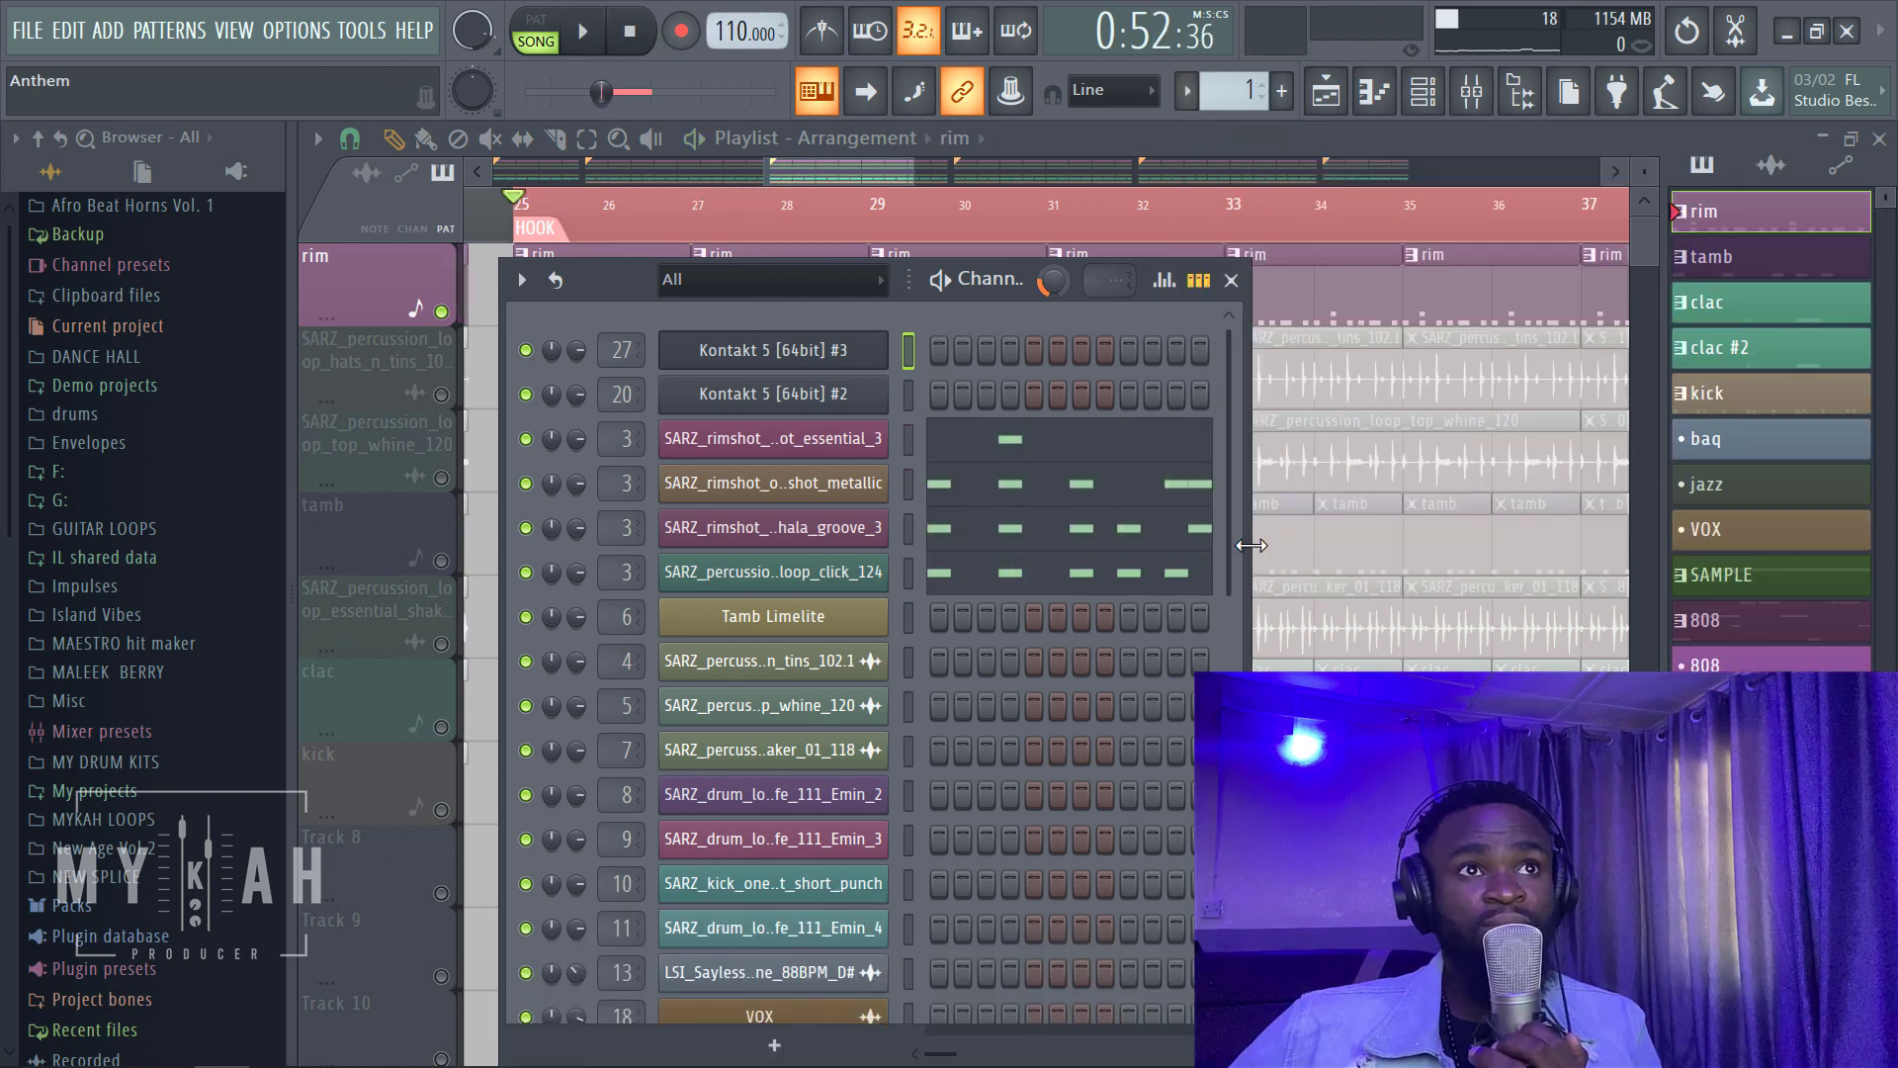
Step: Widen and reposition the channel rack to show the whole rim pattern, play the pattern through and stop
{"action": "left_click_drag", "start_coordinate": [1250, 545], "coordinate": [1672, 499]}
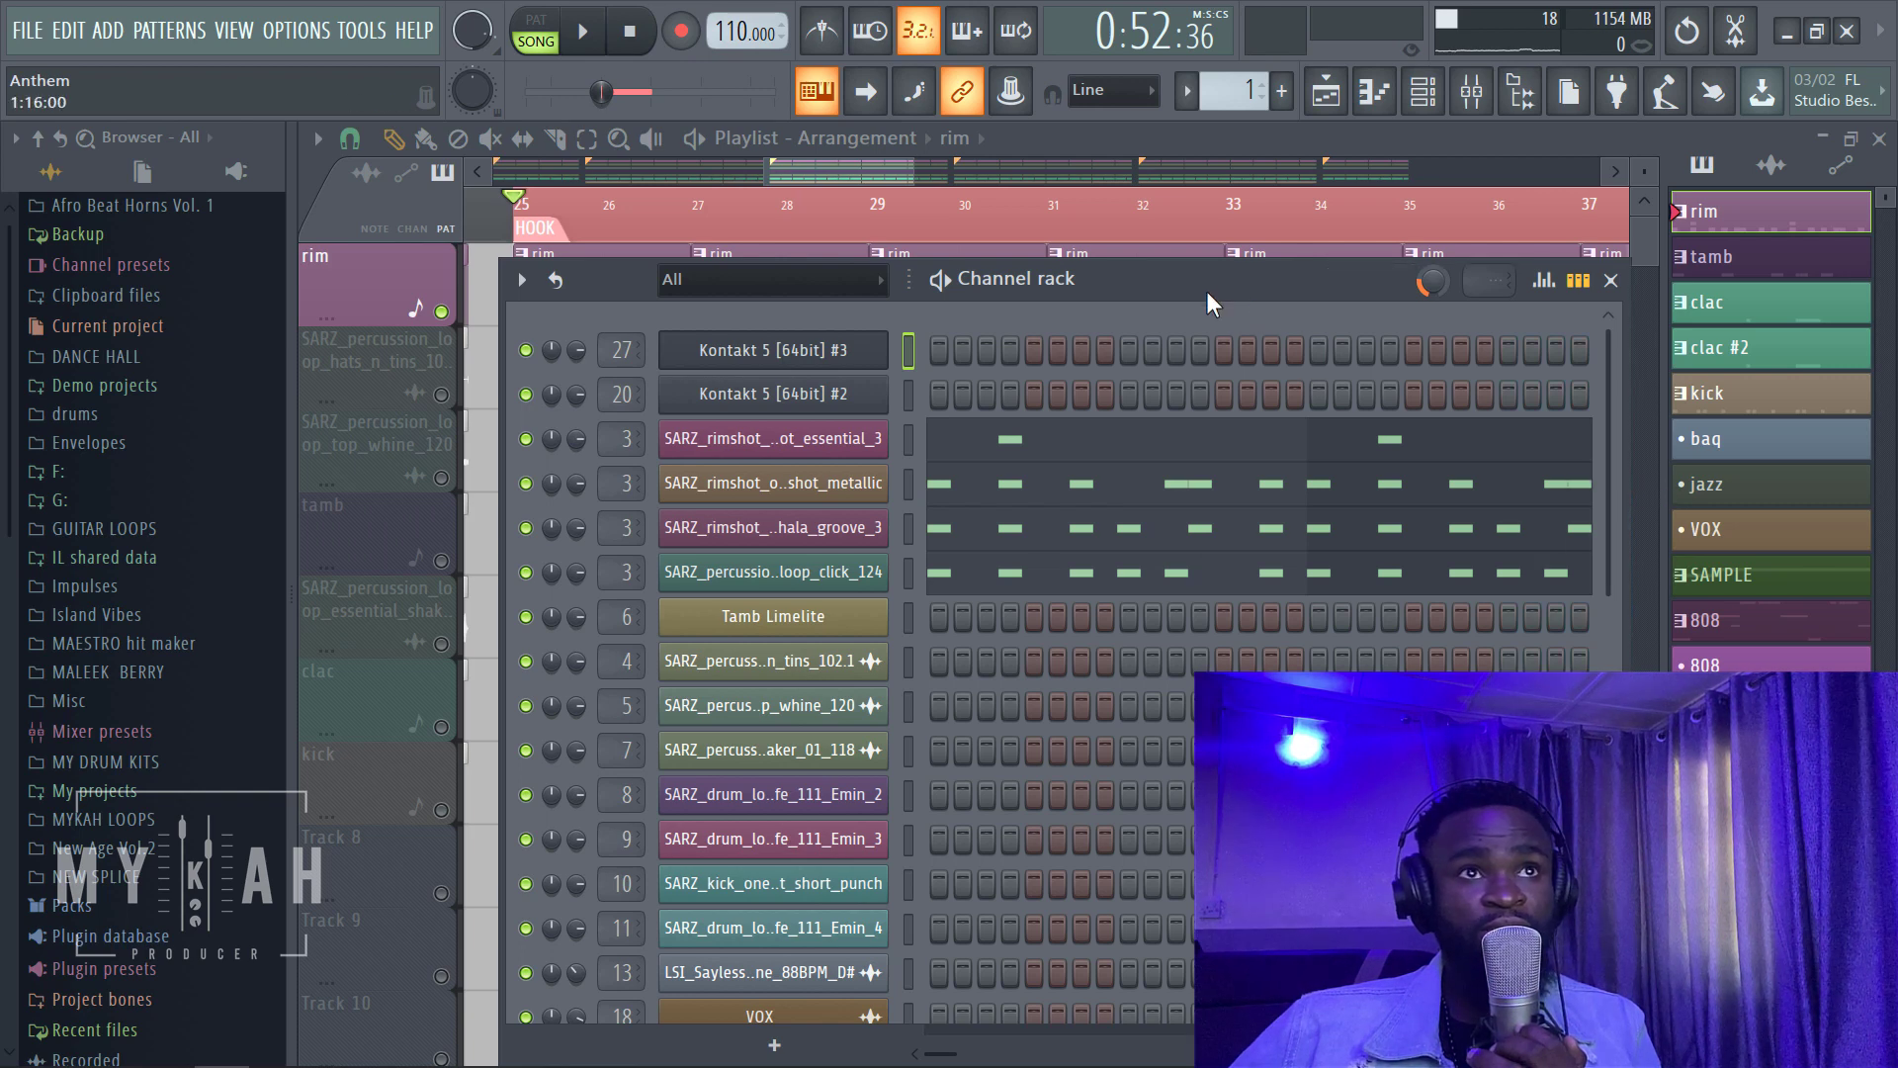
{"action": "left_click_drag", "start_coordinate": [1226, 301], "coordinate": [1109, 286]}
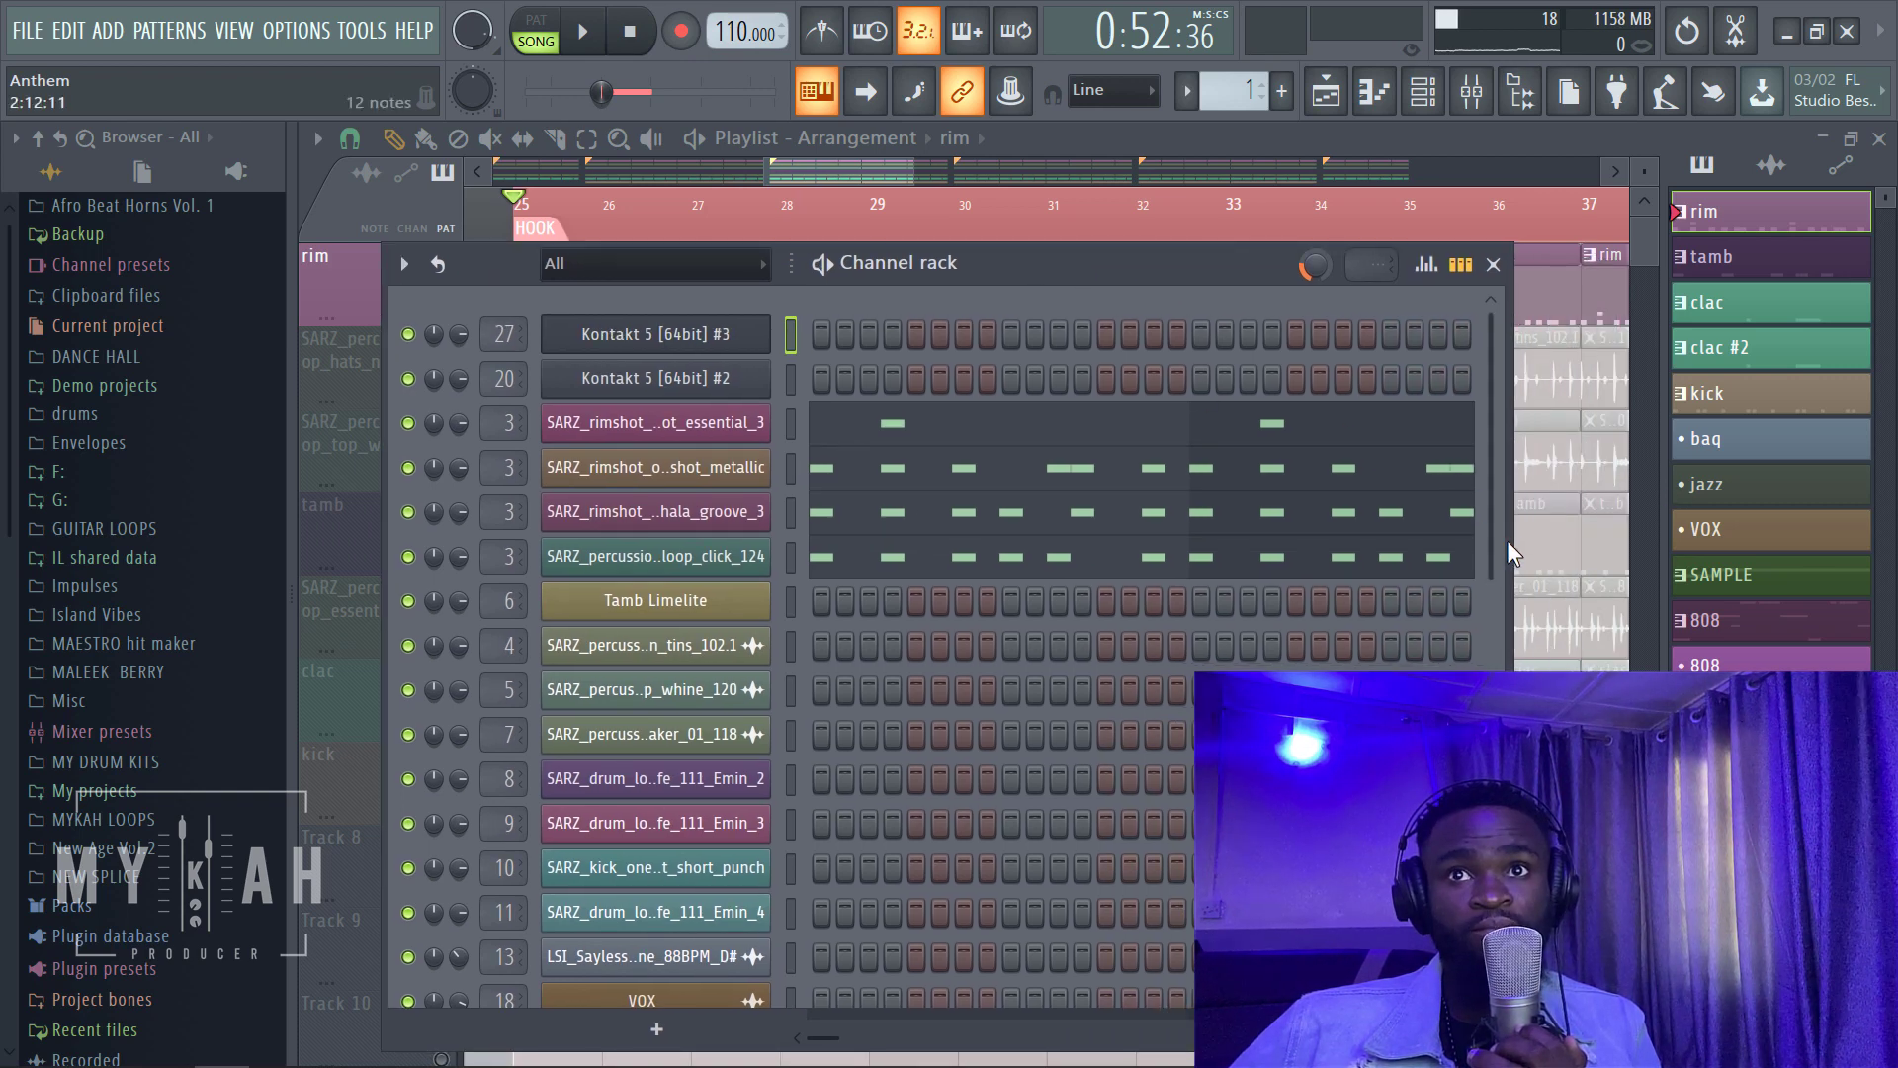
{"action": "left_click_drag", "start_coordinate": [1510, 543], "coordinate": [1701, 542]}
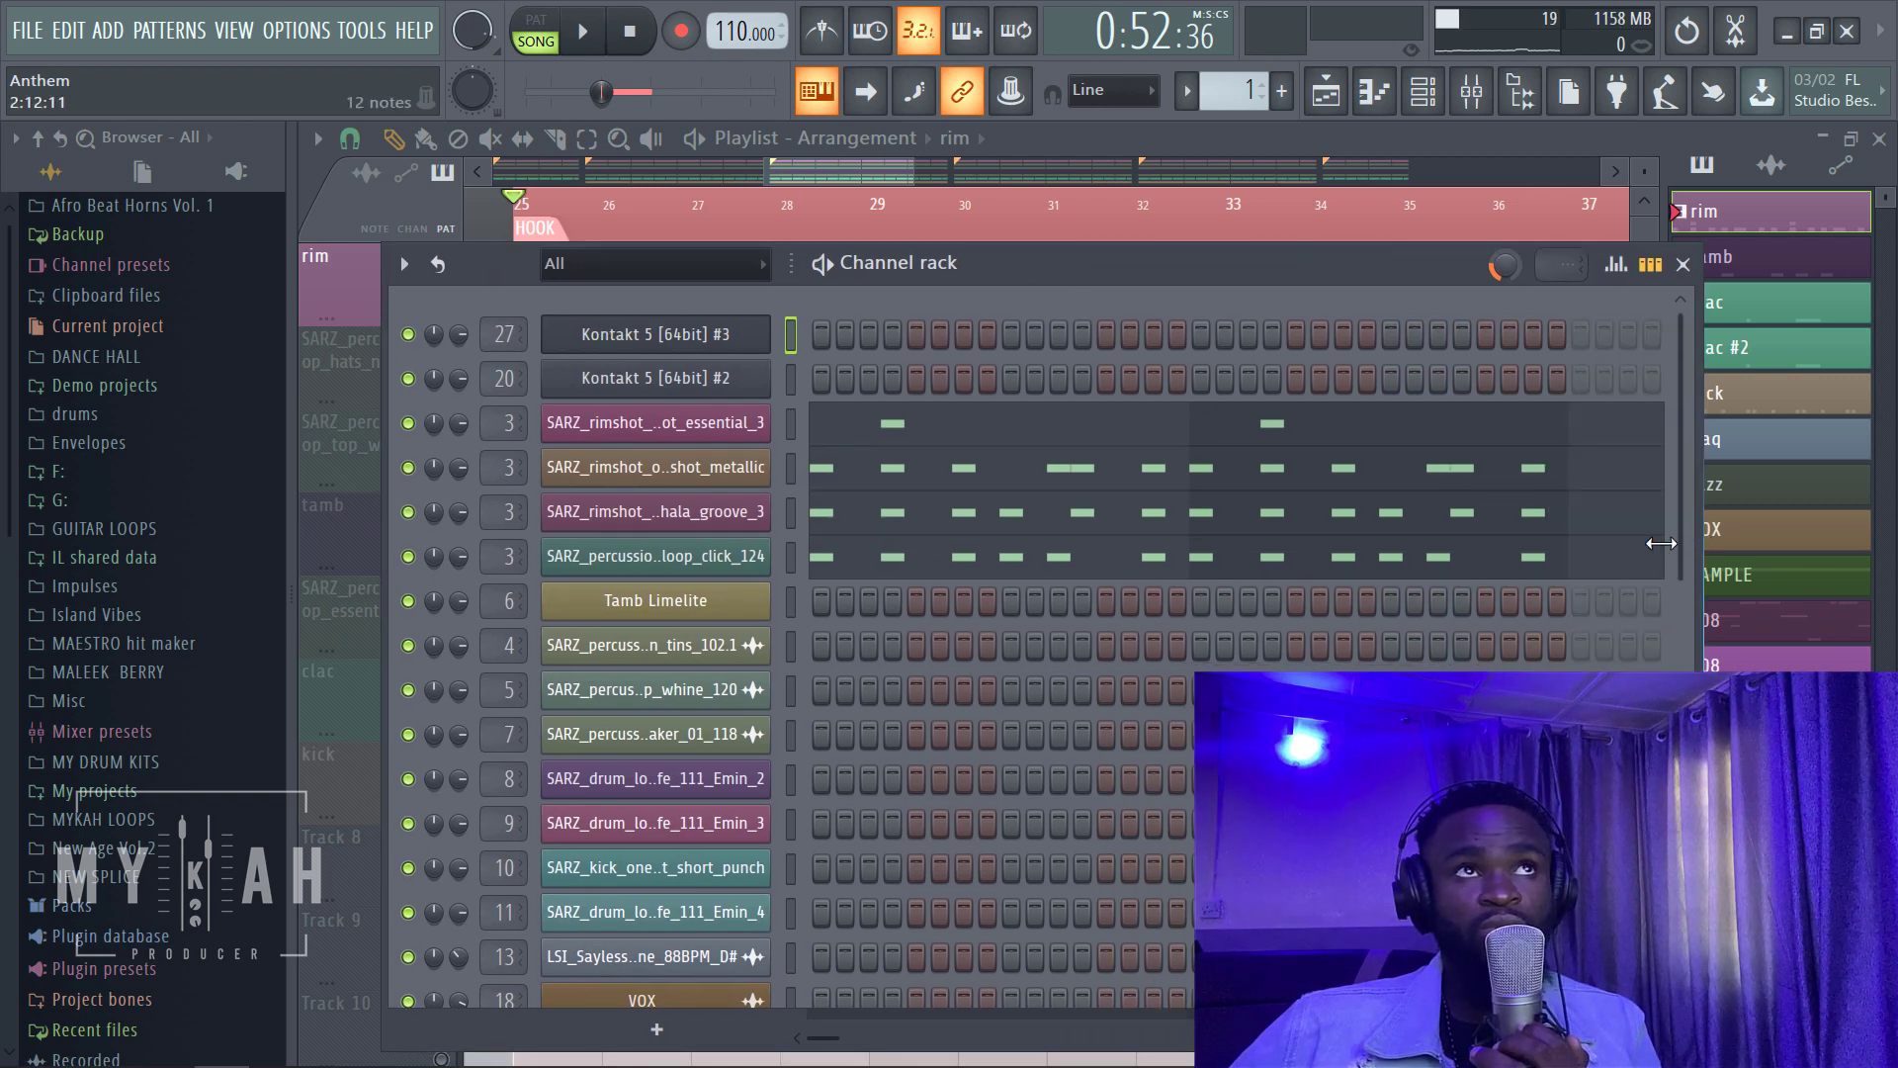
{"action": "left_click", "coordinate": [588, 33]}
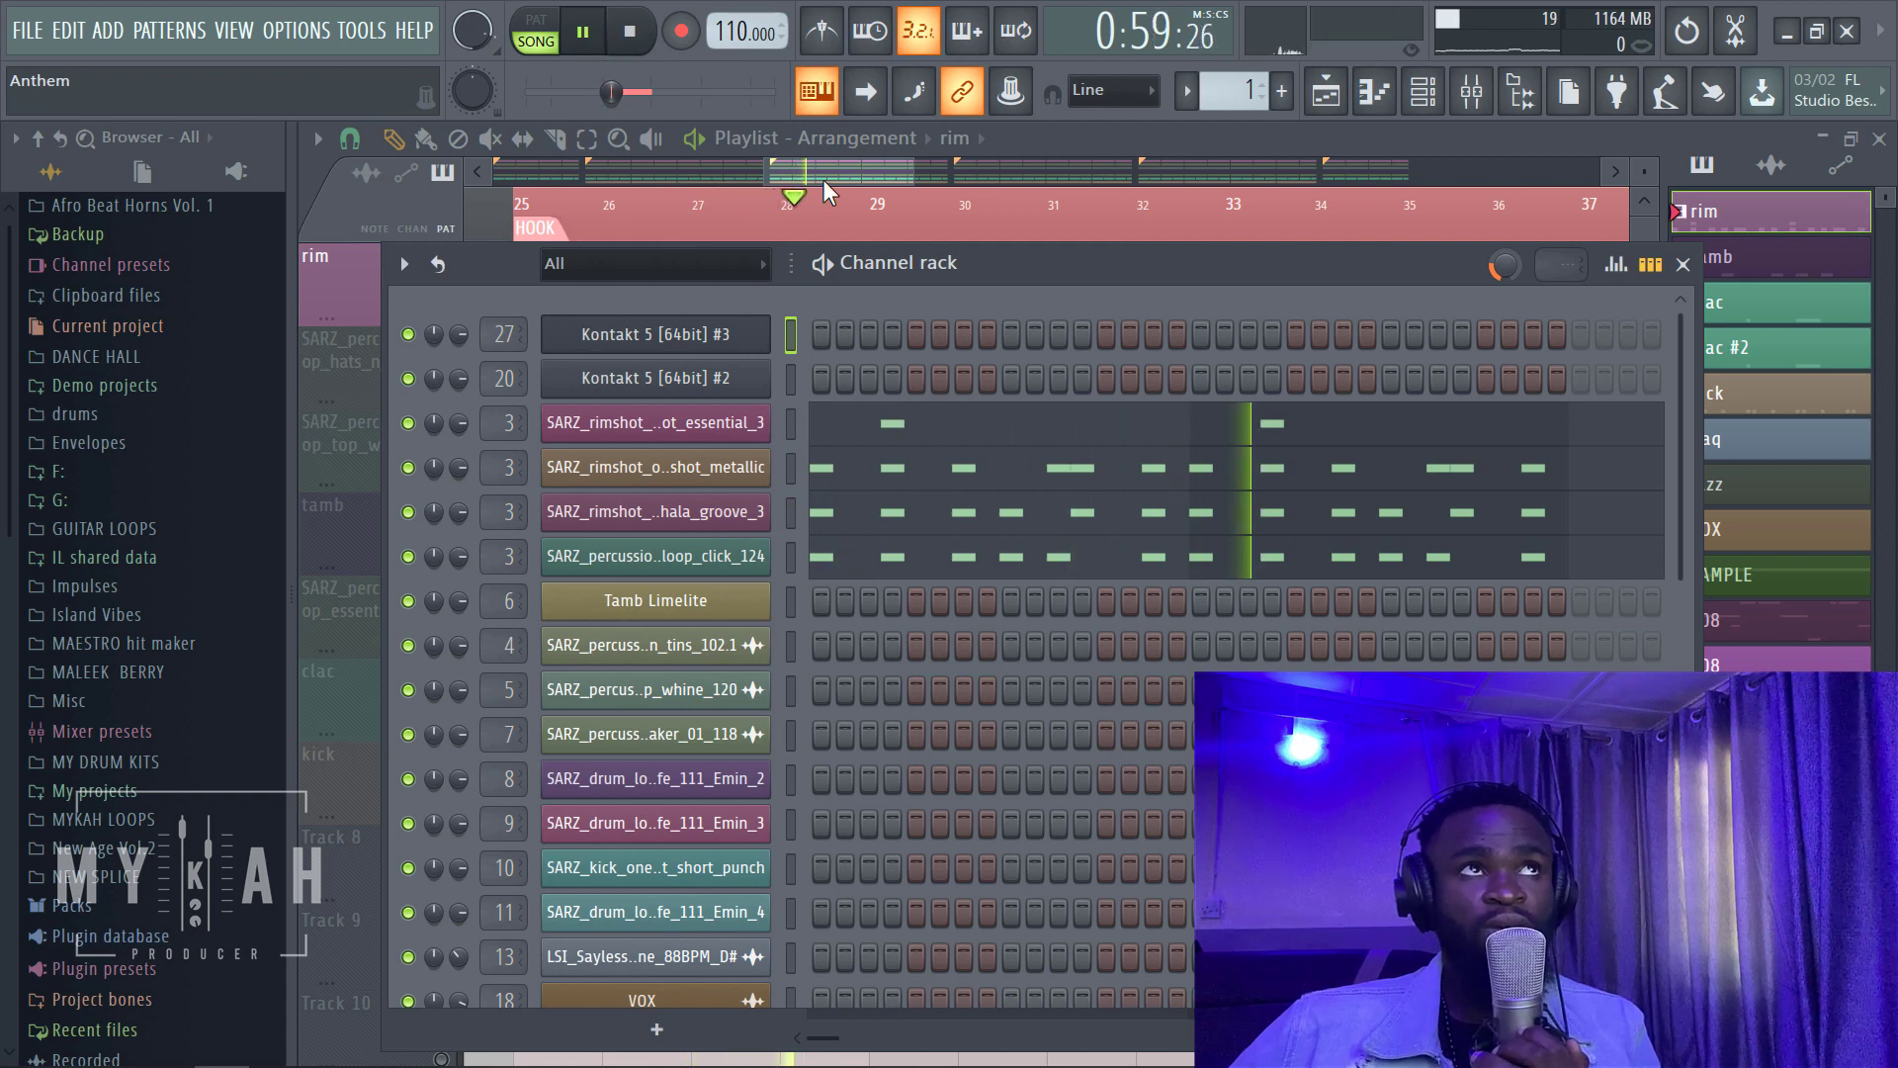
{"action": "left_click", "coordinate": [632, 39]}
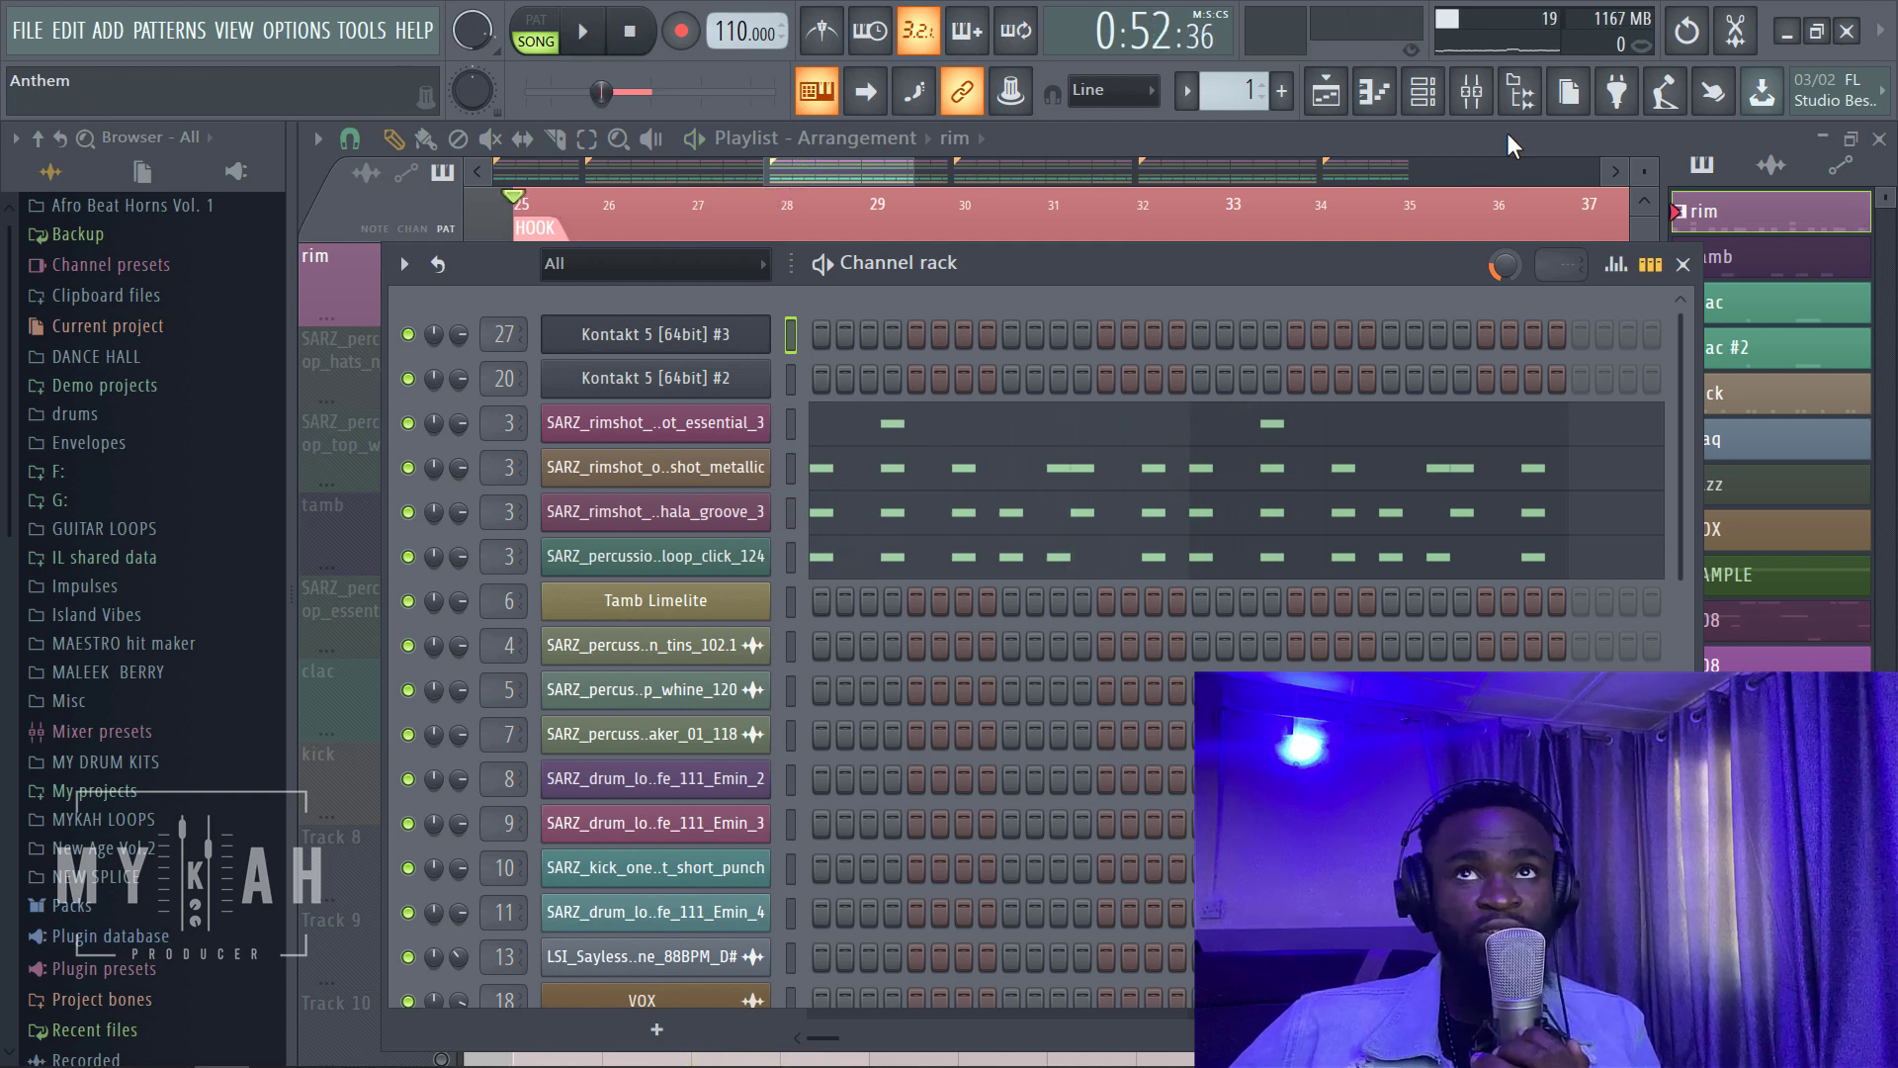
Step: Inspect the Smack Attack effect on the rimshot mixer track while playing the soloed rim, then stop and return to the playlist
{"action": "left_click", "coordinate": [1471, 91]}
{"action": "left_click", "coordinate": [929, 336]}
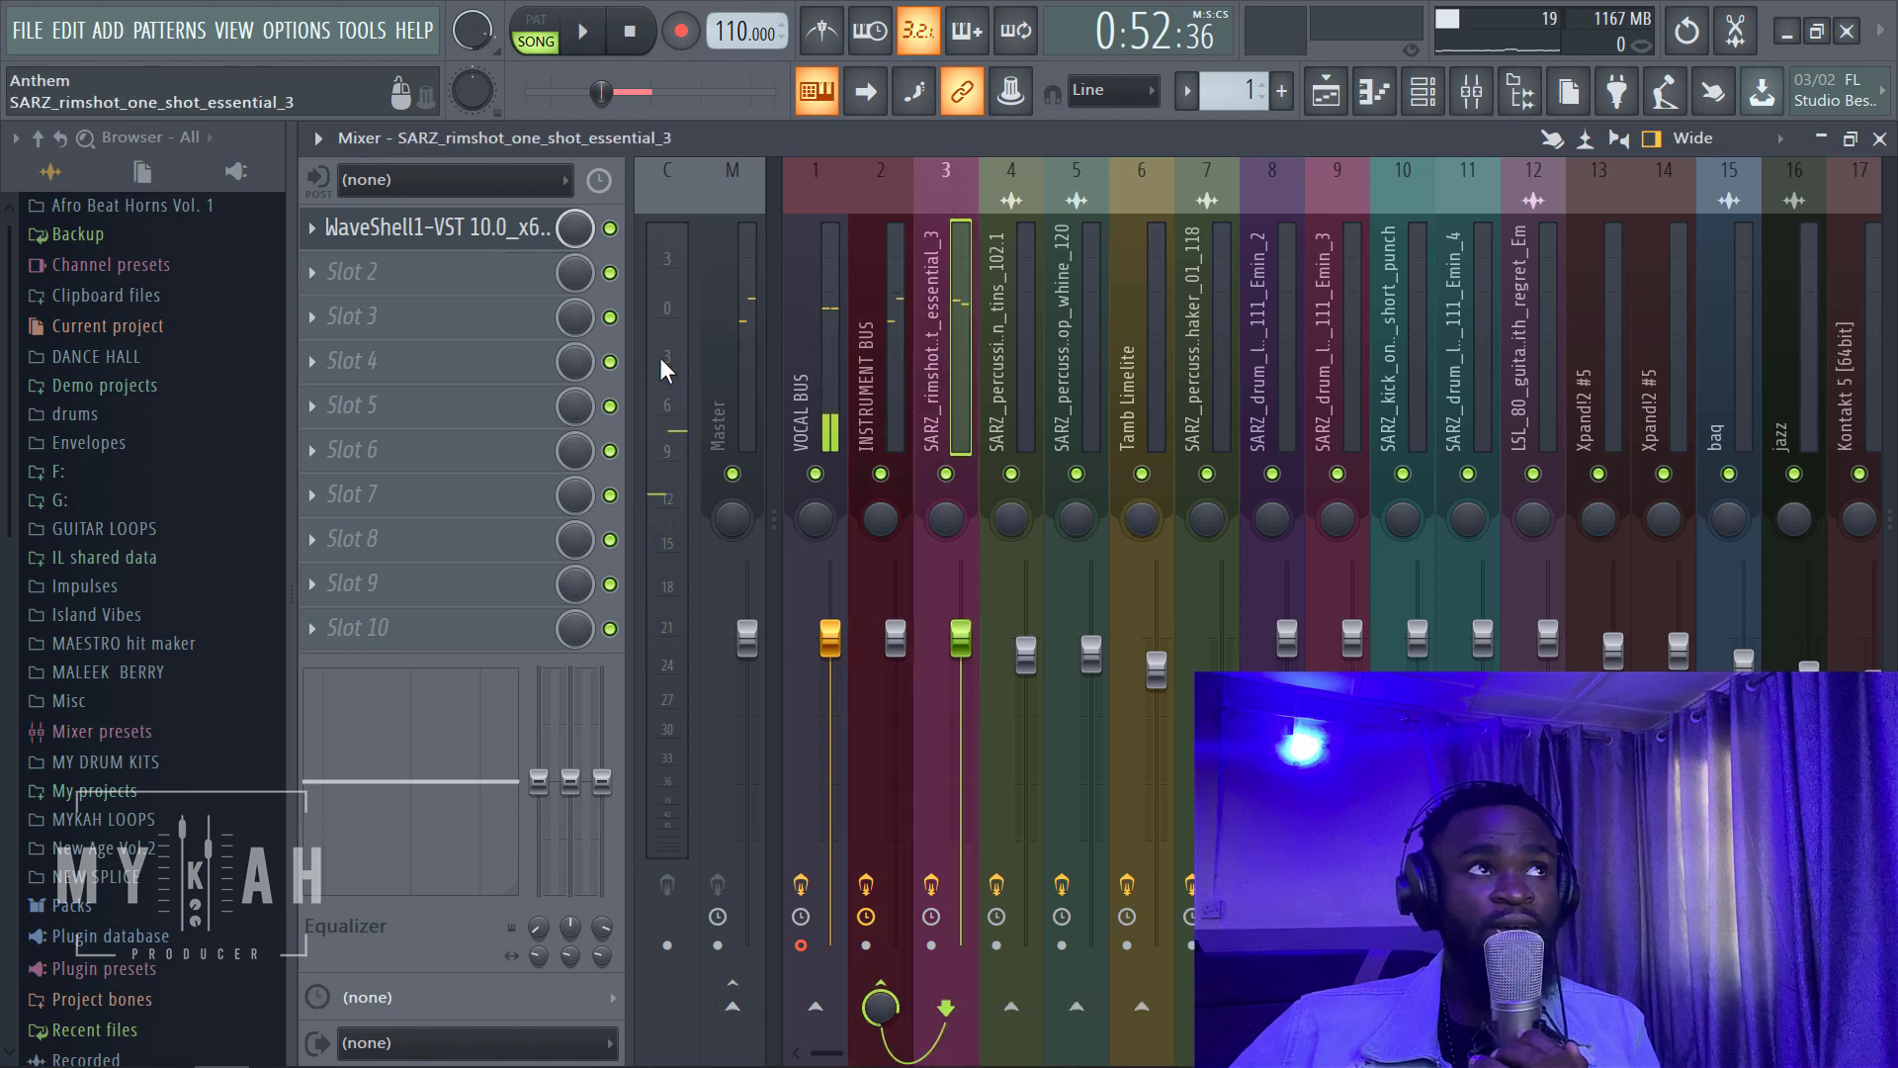
{"action": "left_click", "coordinate": [432, 237]}
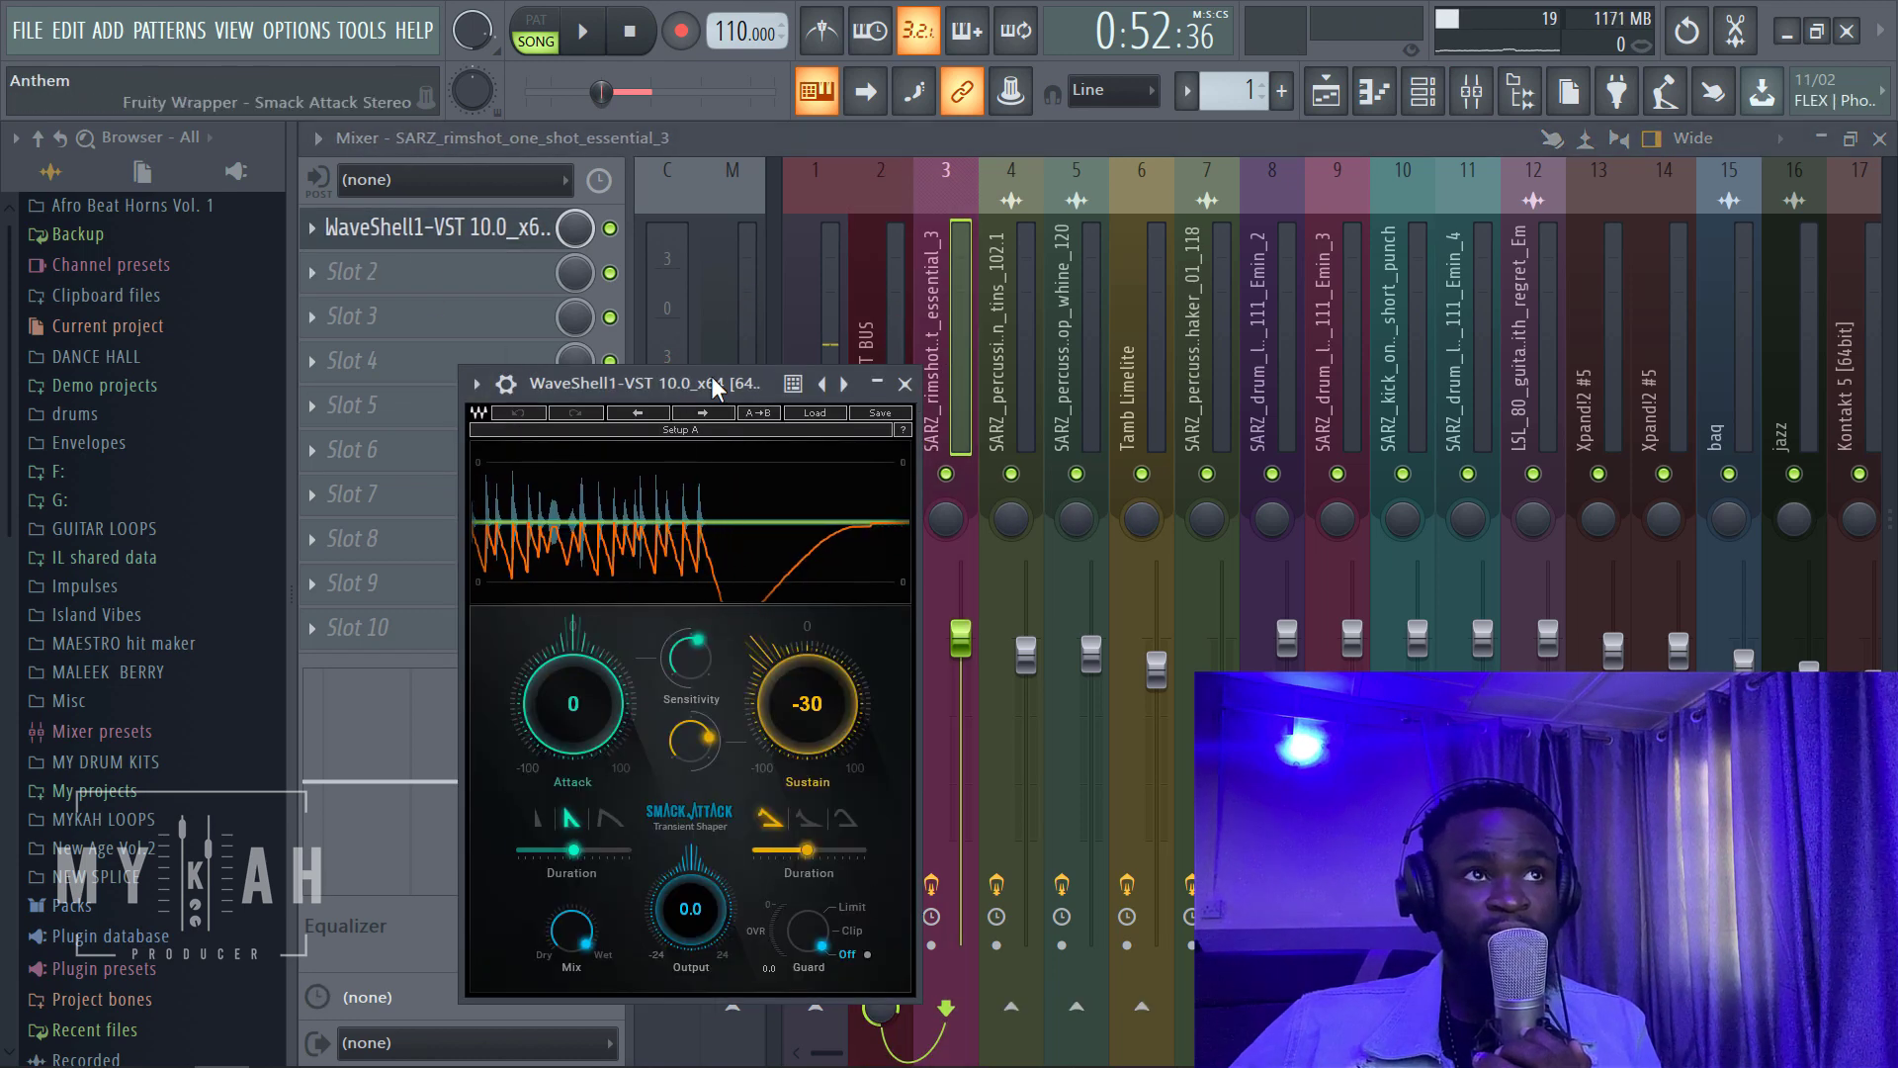
{"action": "left_click_drag", "start_coordinate": [710, 382], "coordinate": [1115, 401]}
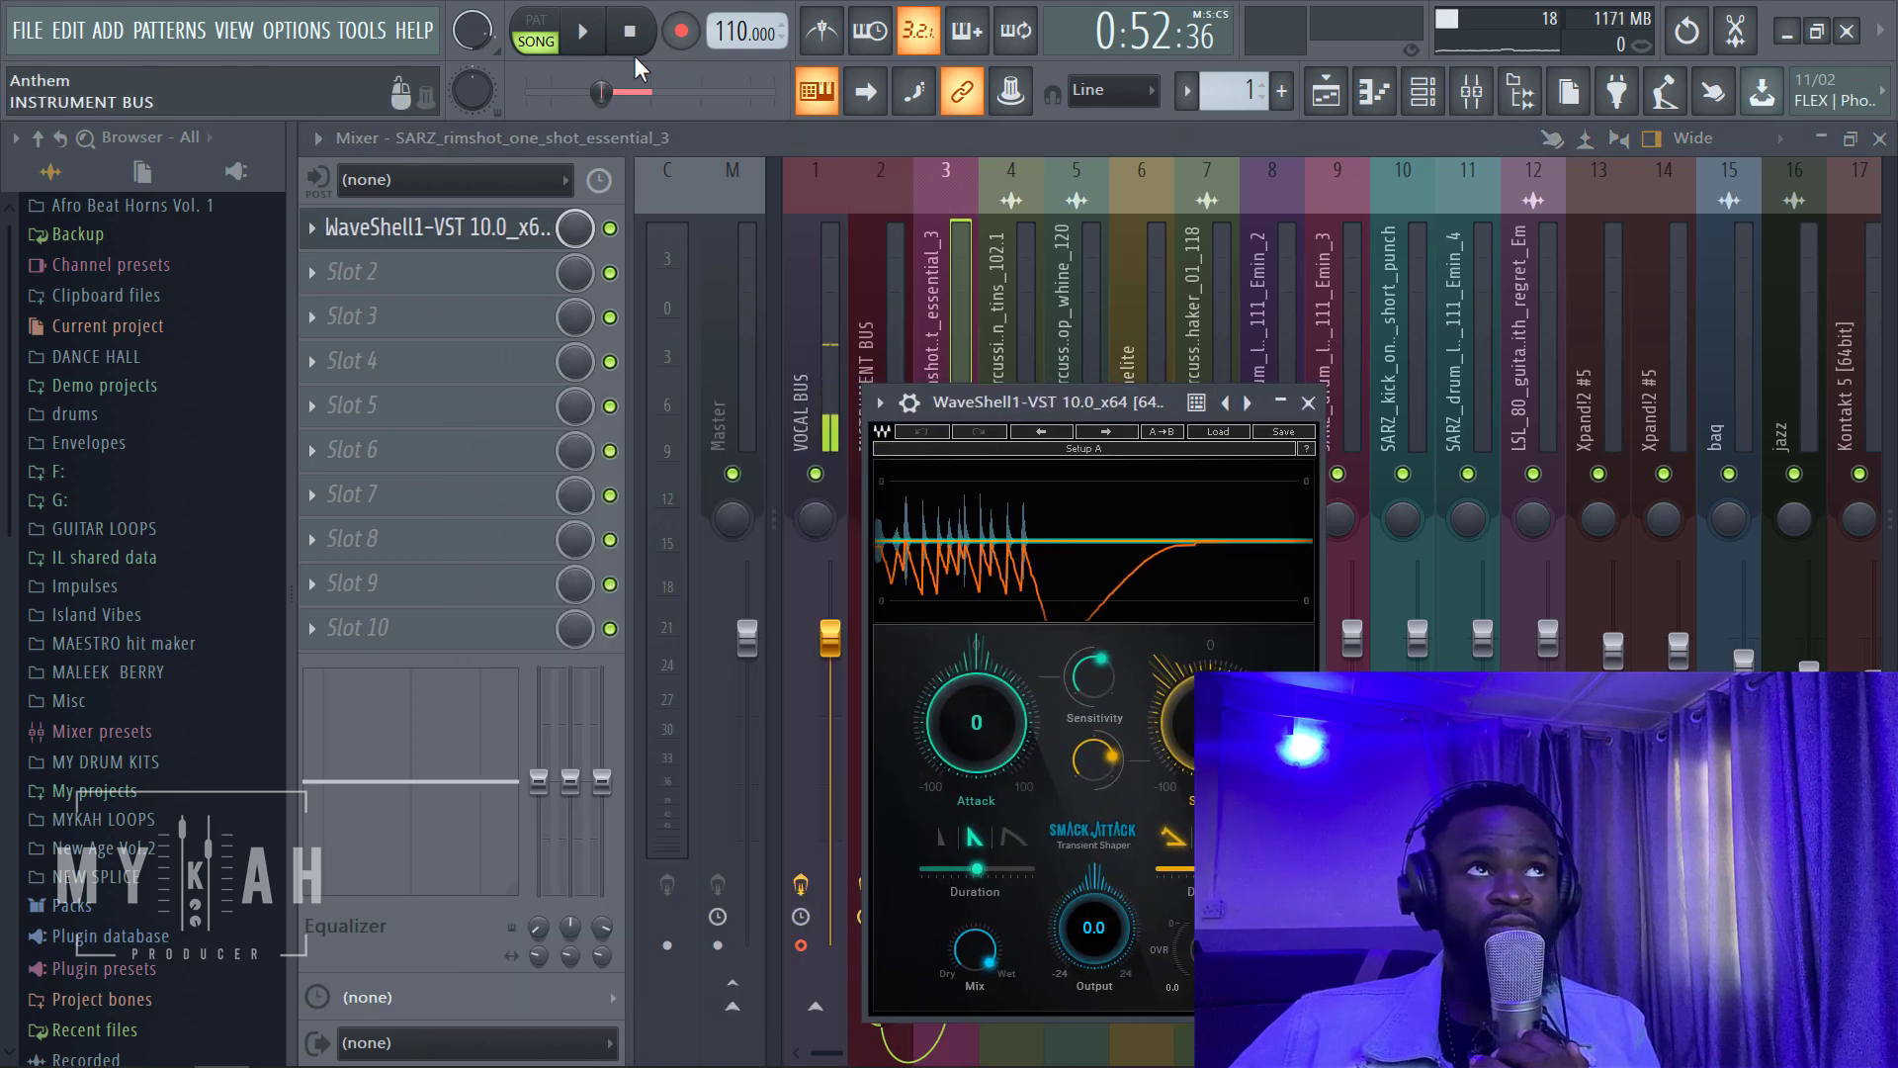
{"action": "left_click", "coordinate": [588, 36]}
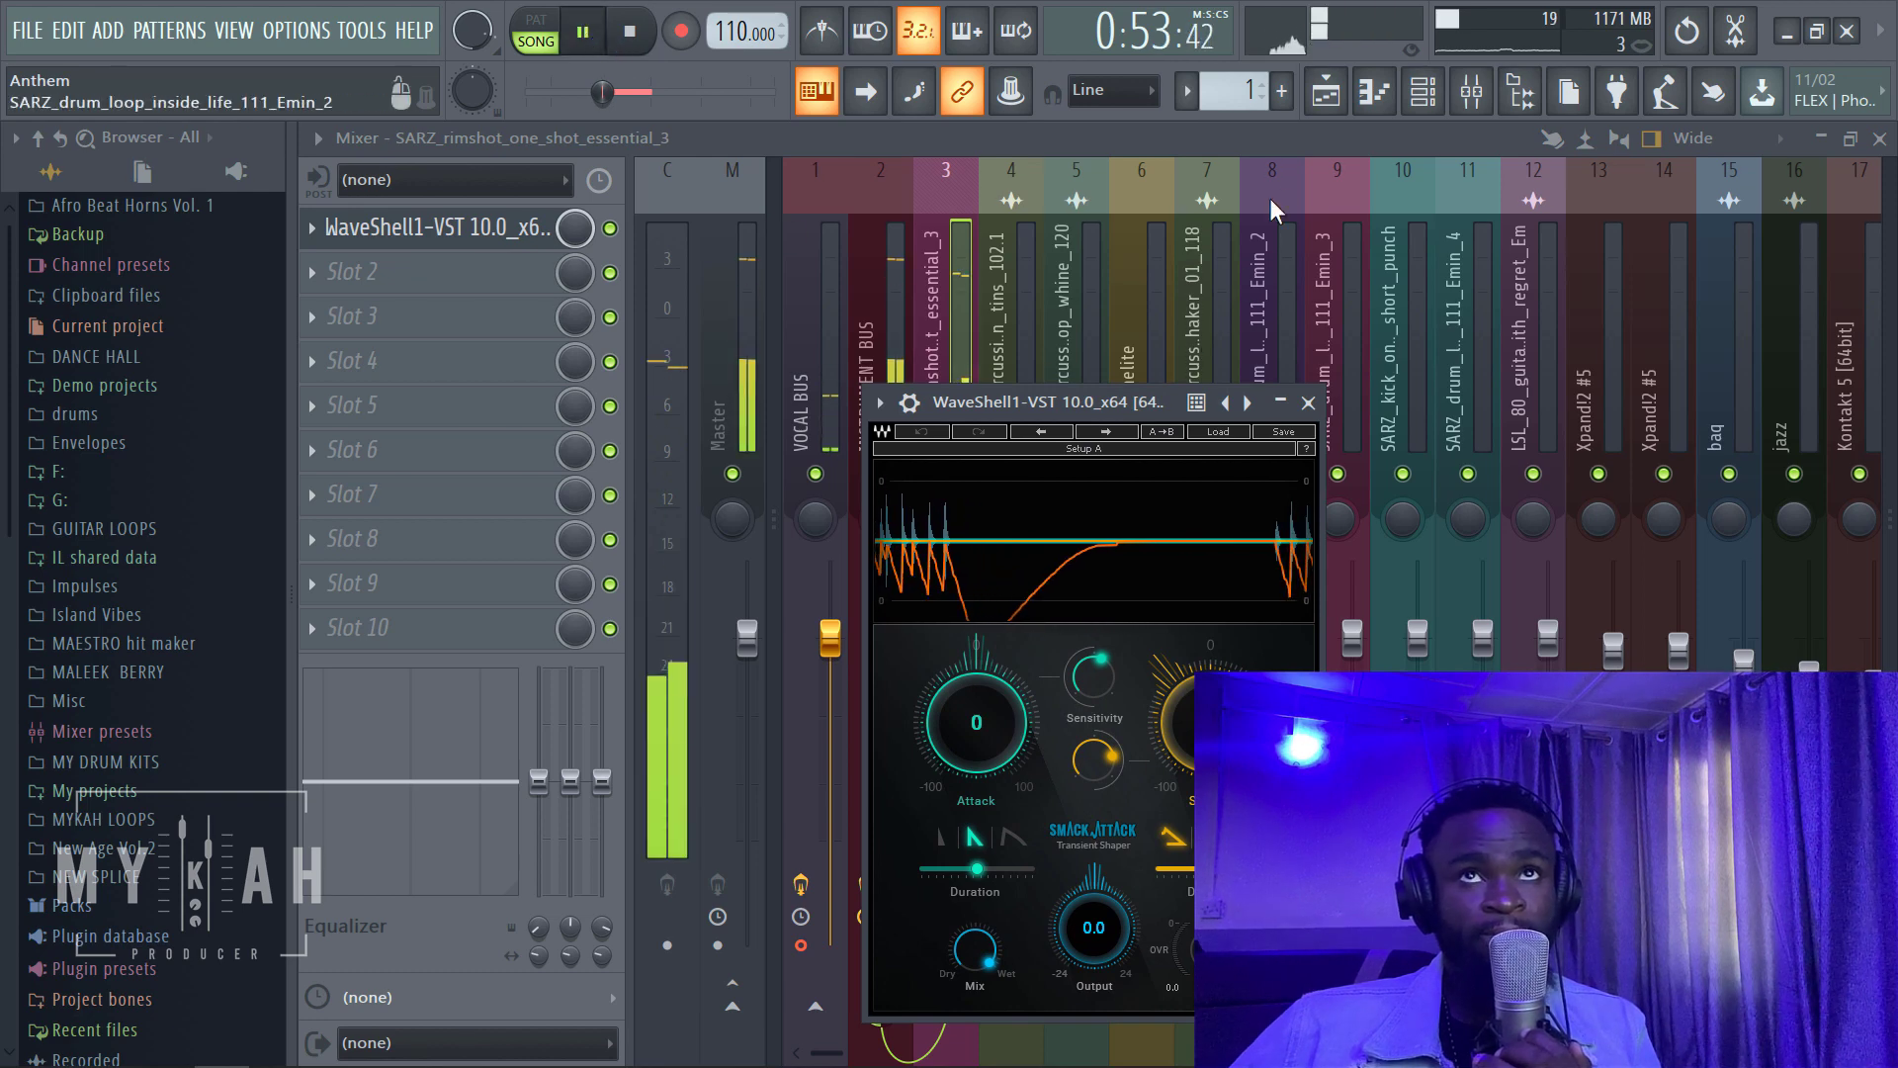
{"action": "key", "text": "F5"}
{"action": "key", "text": "space"}
Step: Unmute the SARZ_percussion_loop_hats_n_tins track and play it together with the rim, stopping after a few bars
{"action": "left_click", "coordinate": [442, 395]}
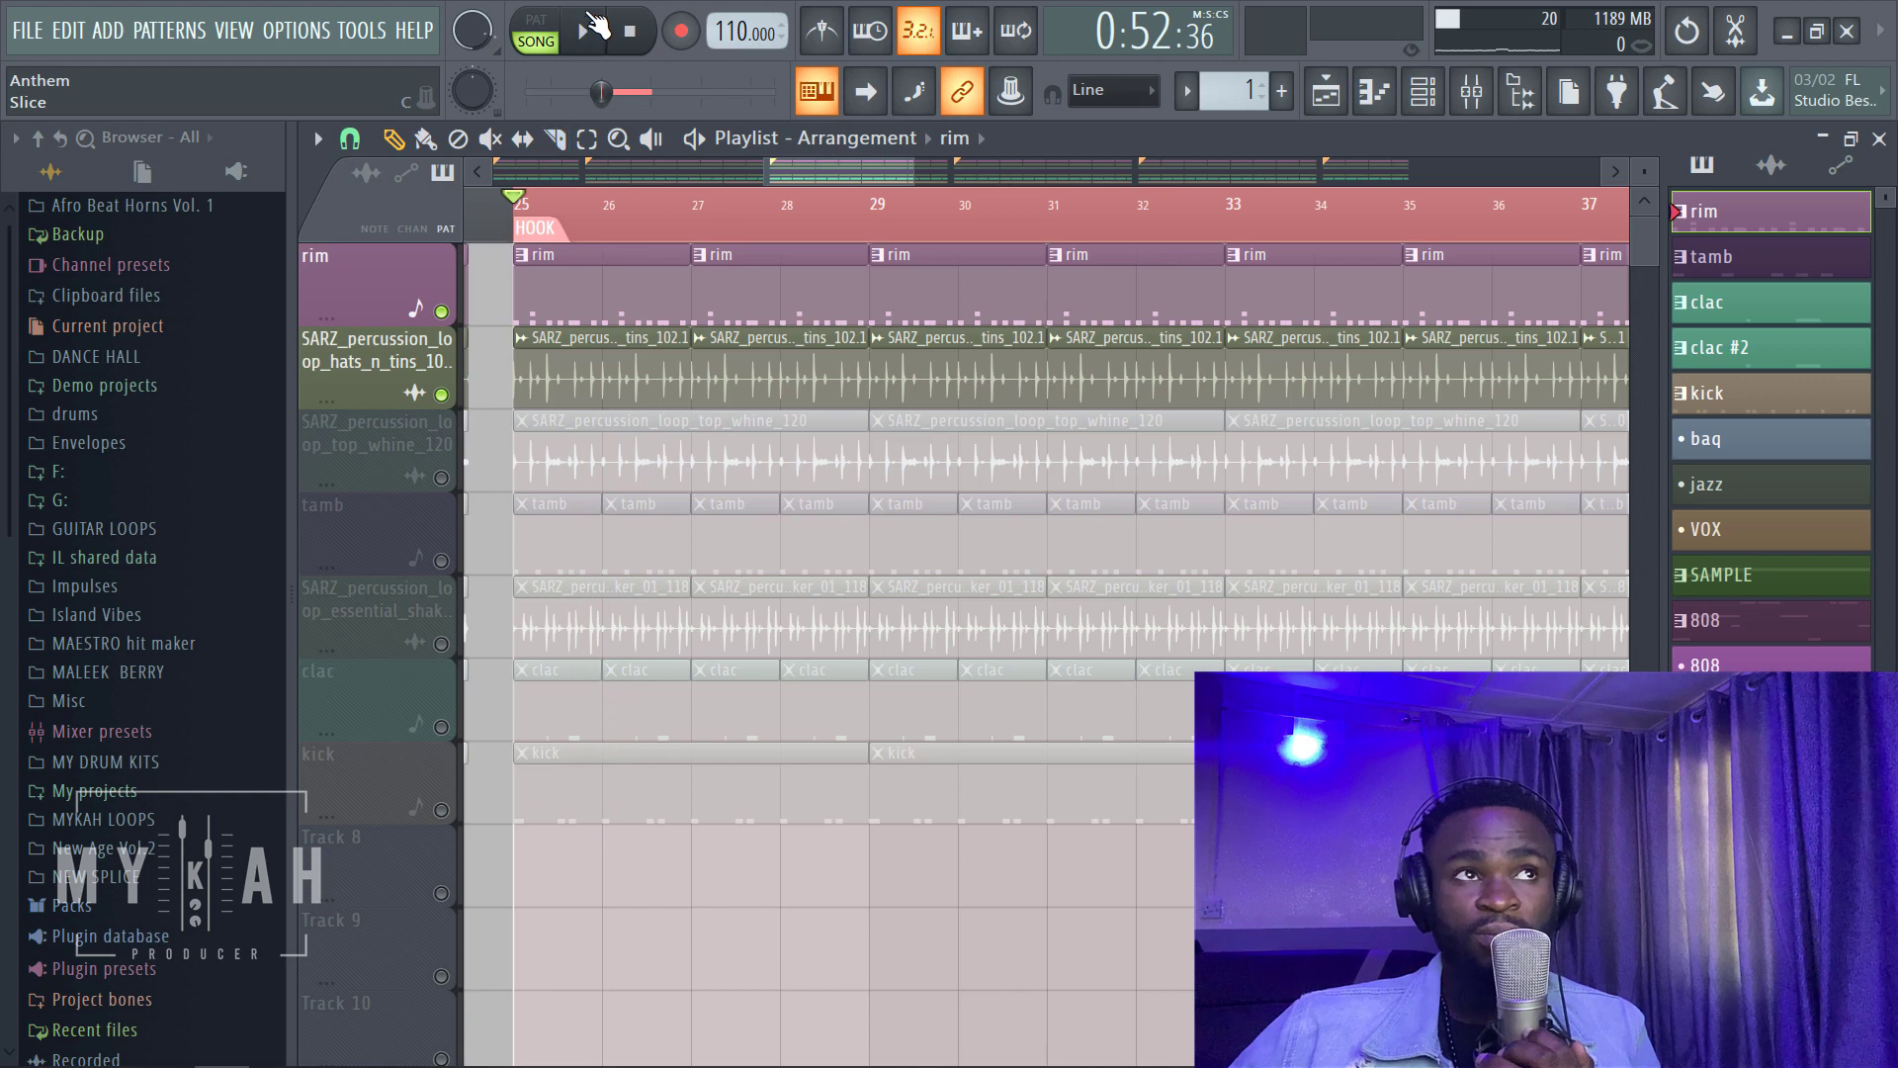
{"action": "scroll", "coordinate": [534, 213], "scroll_direction": "up", "scroll_amount": 4}
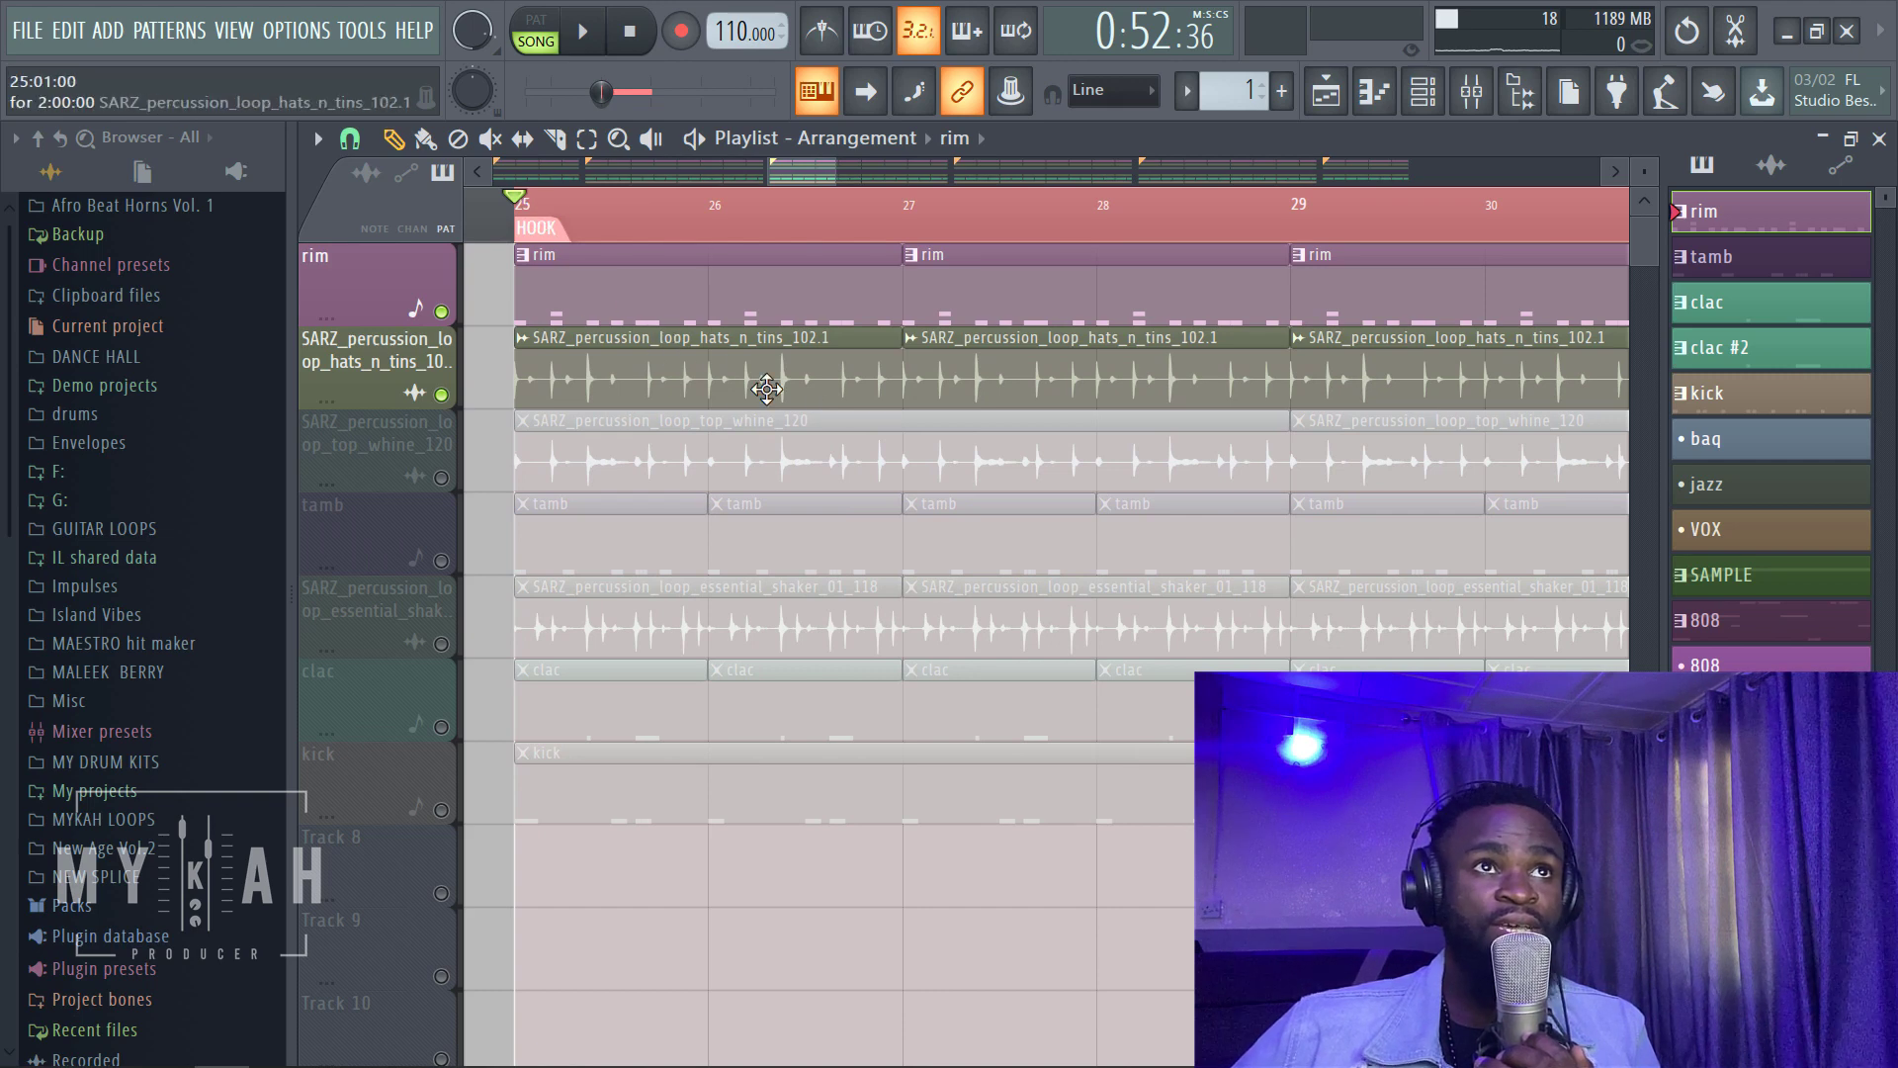
{"action": "left_click", "coordinate": [596, 44]}
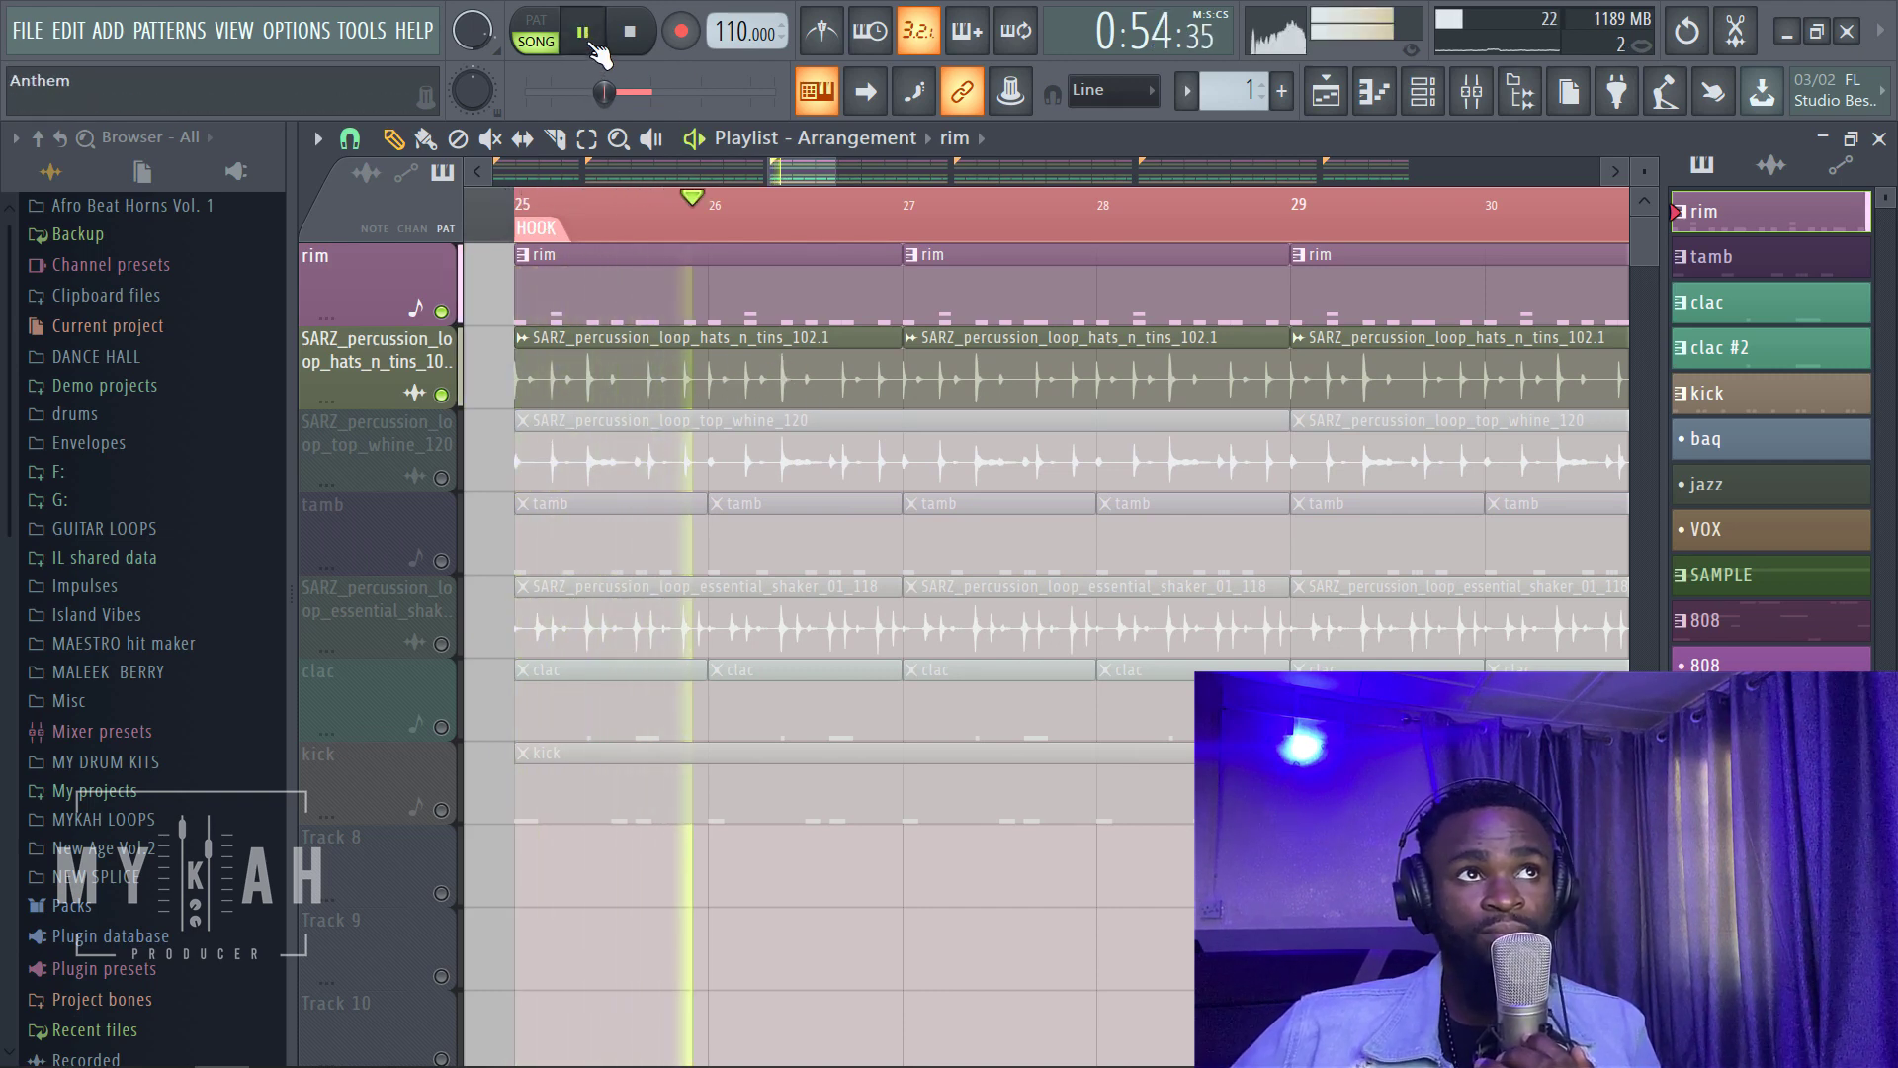
{"action": "key", "text": "space"}
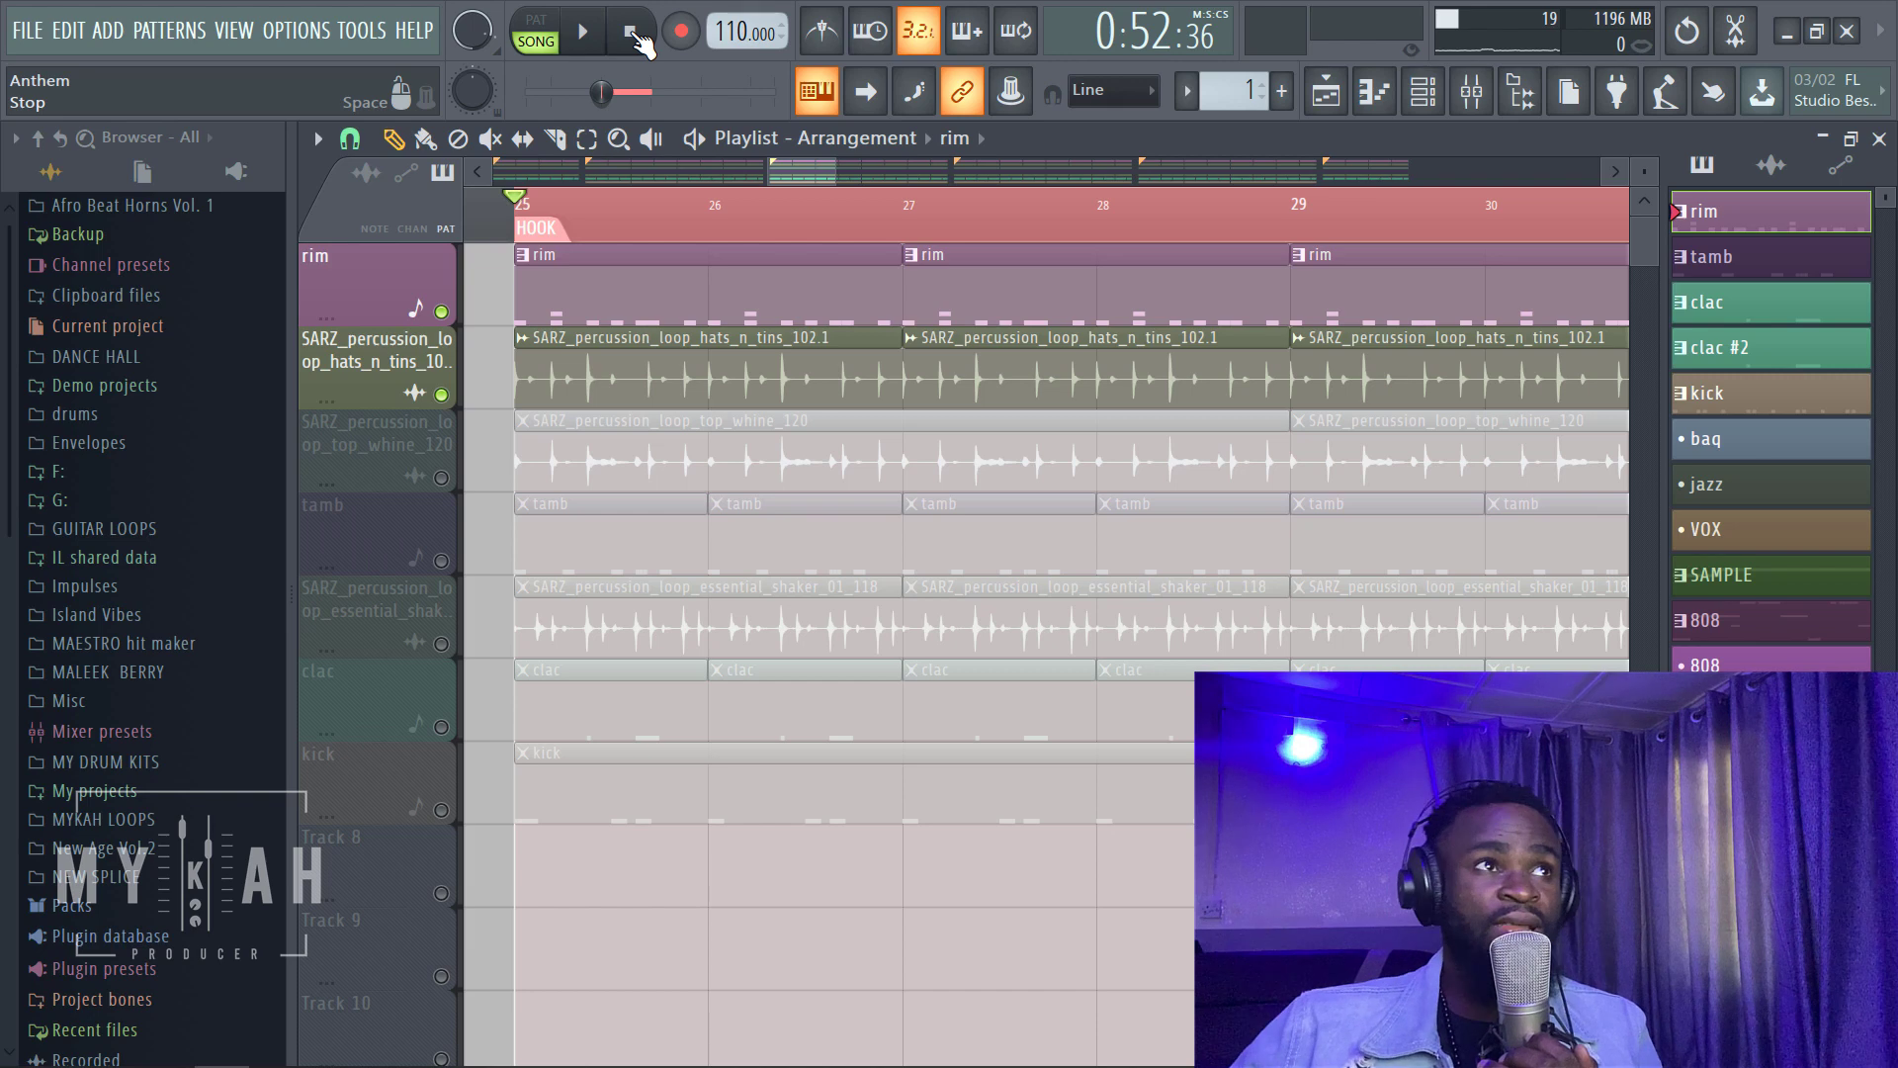
Step: Solo the hats_n_tins loop track and bring up its channel's track in the mixer
{"action": "left_click", "coordinate": [441, 395], "text": "ctrl"}
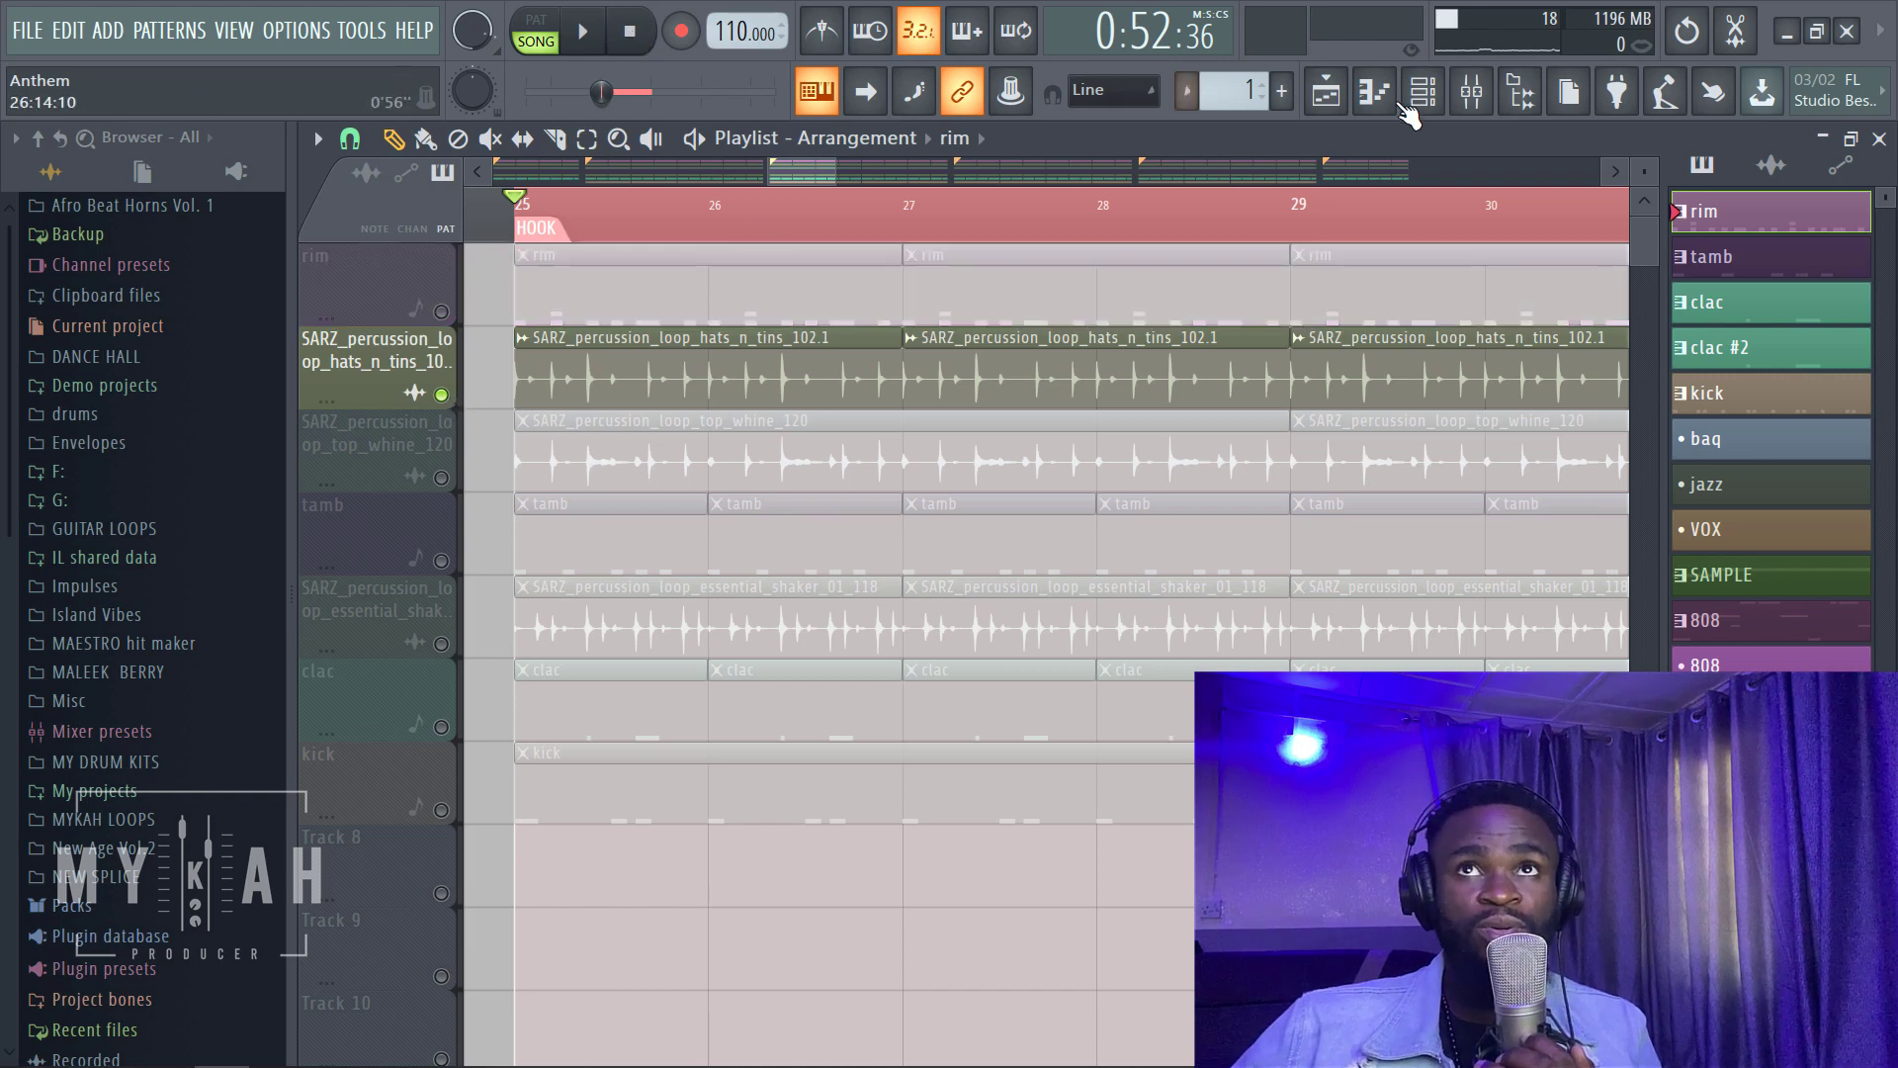
{"action": "left_click", "coordinate": [1470, 99]}
{"action": "left_click", "coordinate": [1326, 97]}
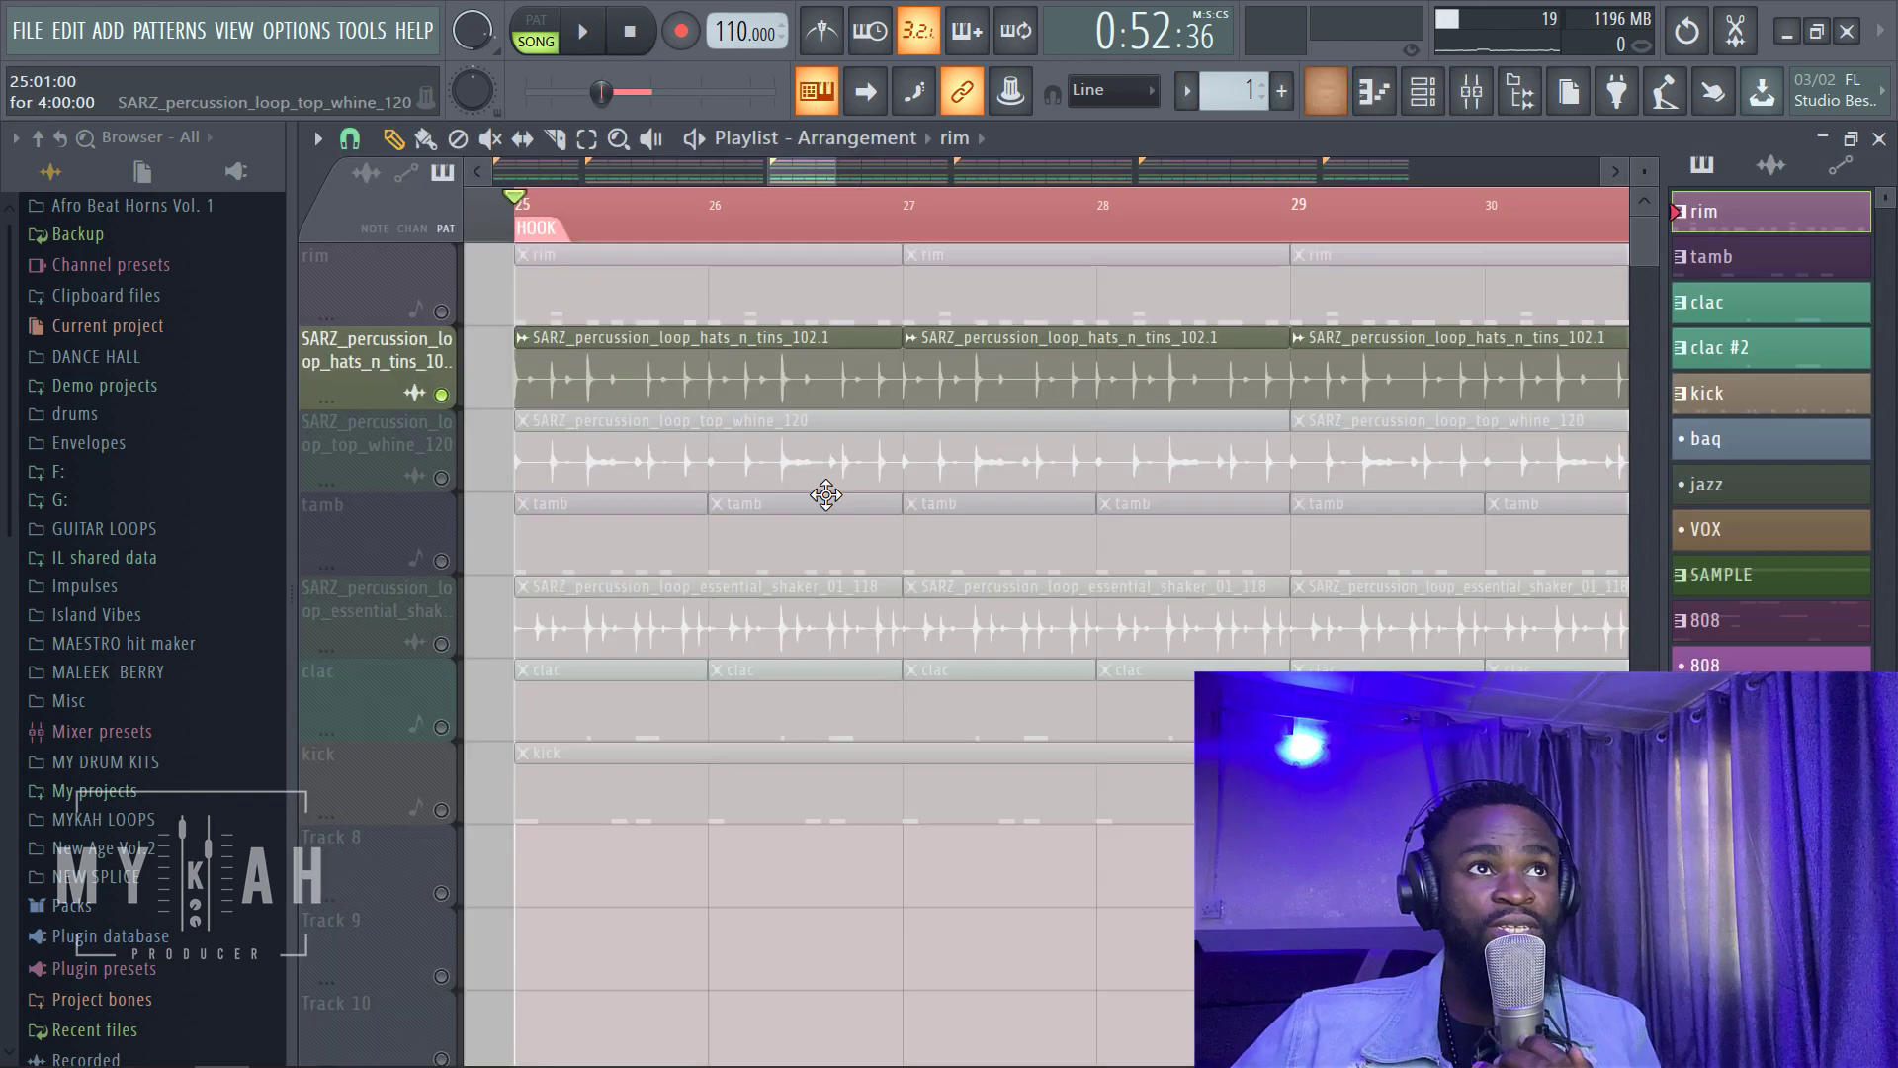
{"action": "double_click", "coordinate": [860, 374]}
{"action": "left_click", "coordinate": [1483, 99]}
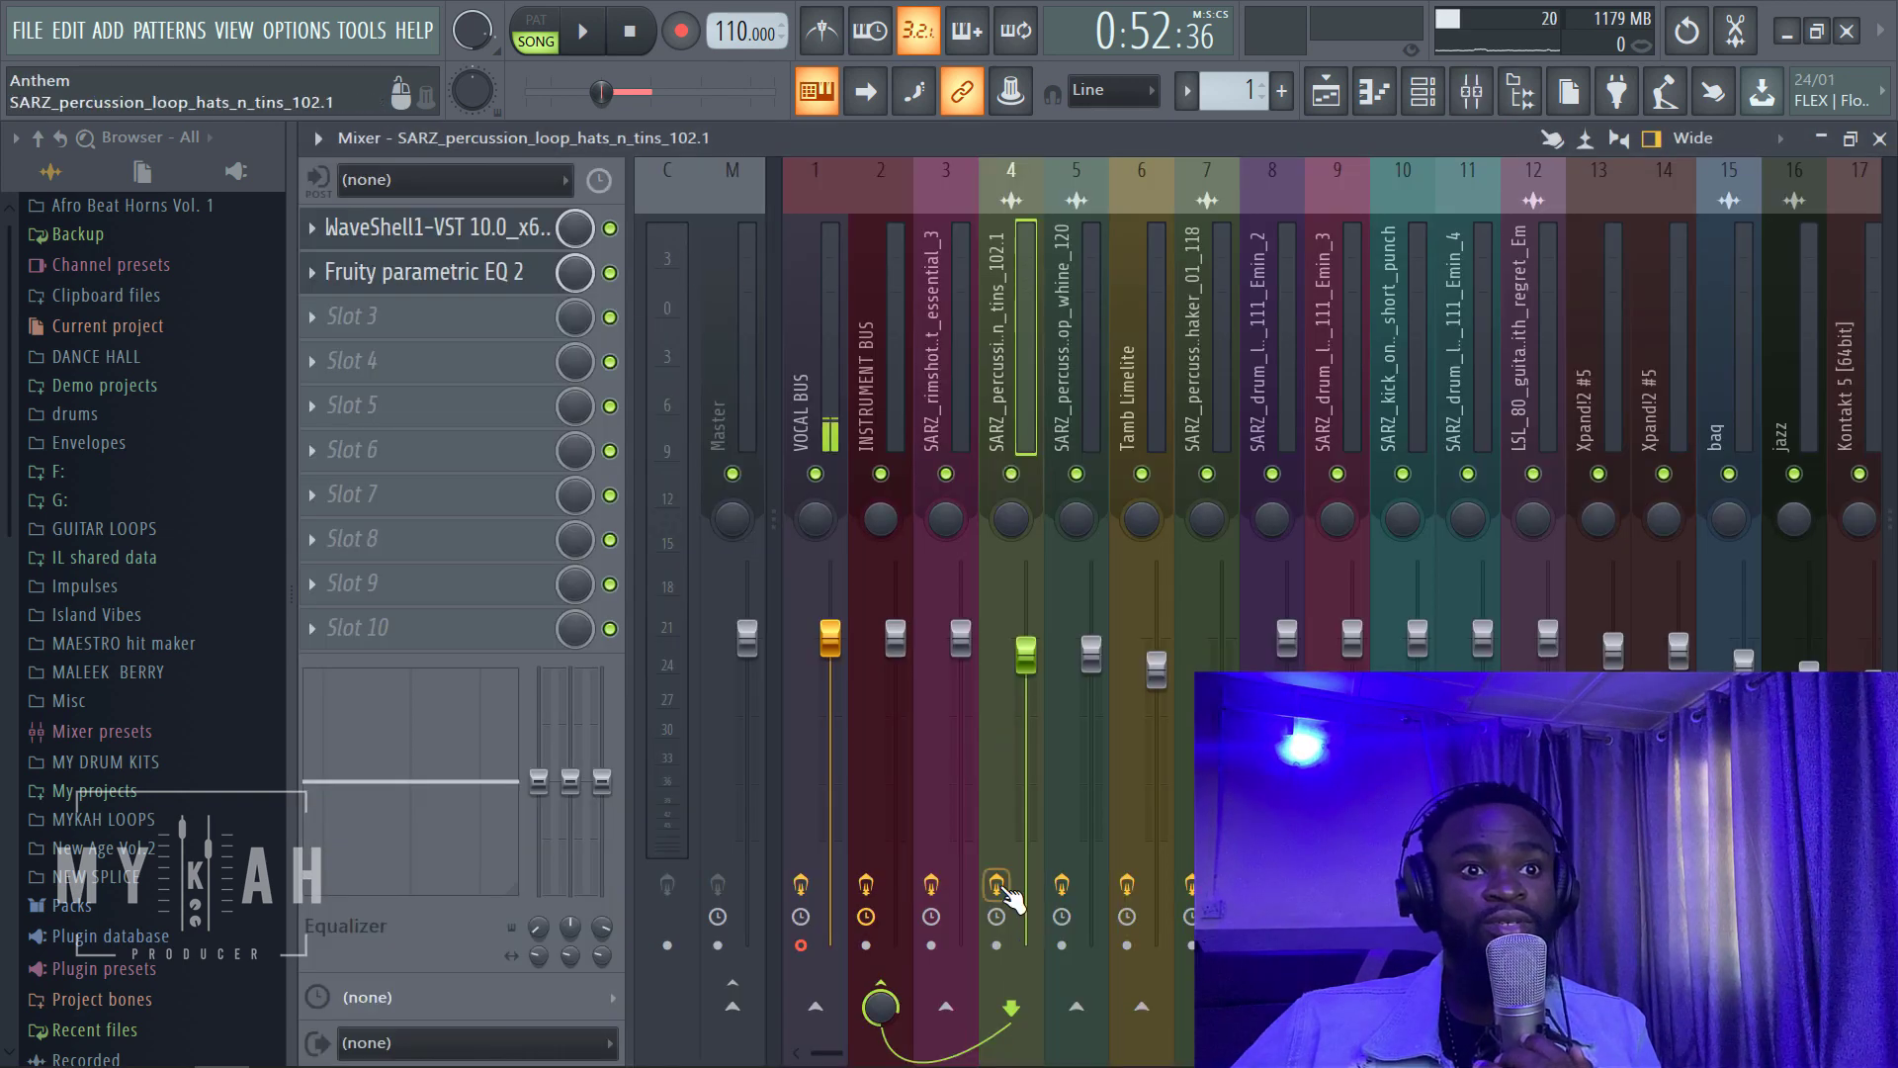
Step: Play the soloed hats_n_tins loop without and with mixer track 4's effects to compare the sound, and stop playback
{"action": "left_click", "coordinate": [585, 32]}
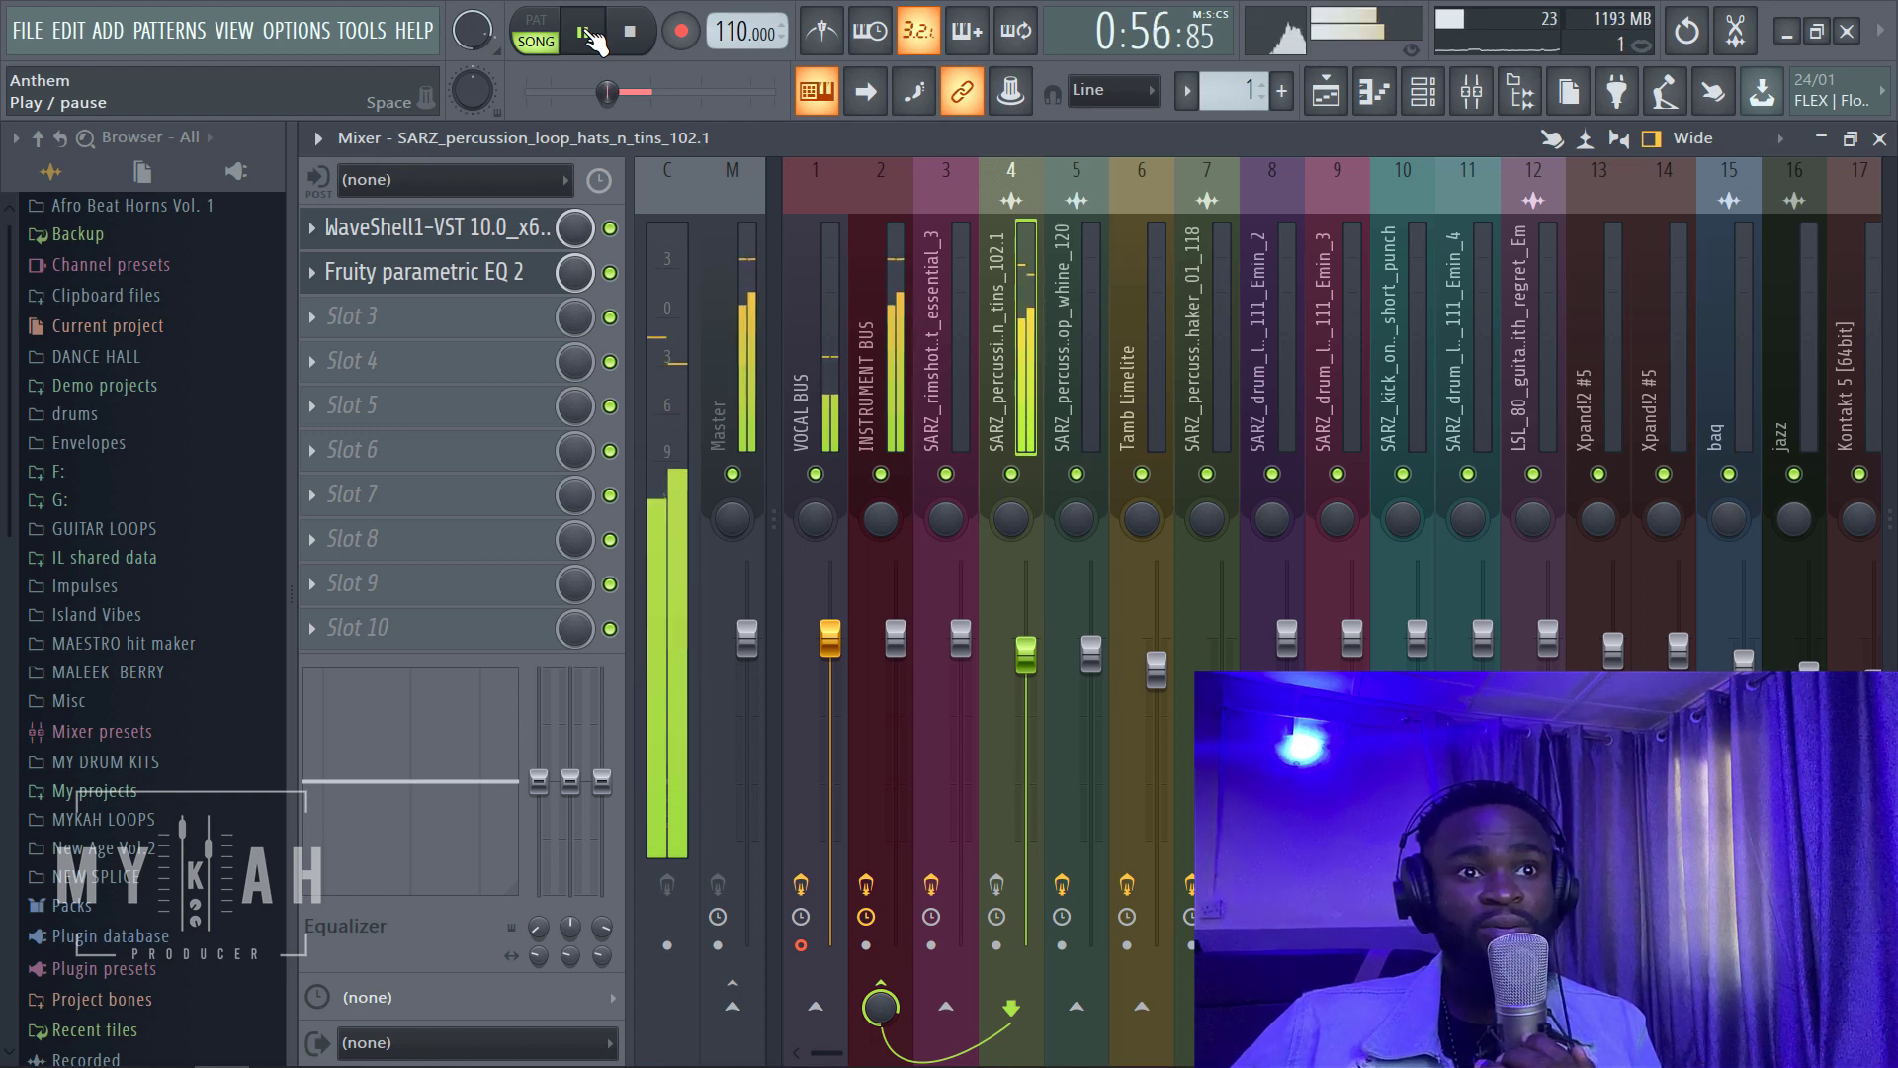
{"action": "left_click", "coordinate": [996, 884]}
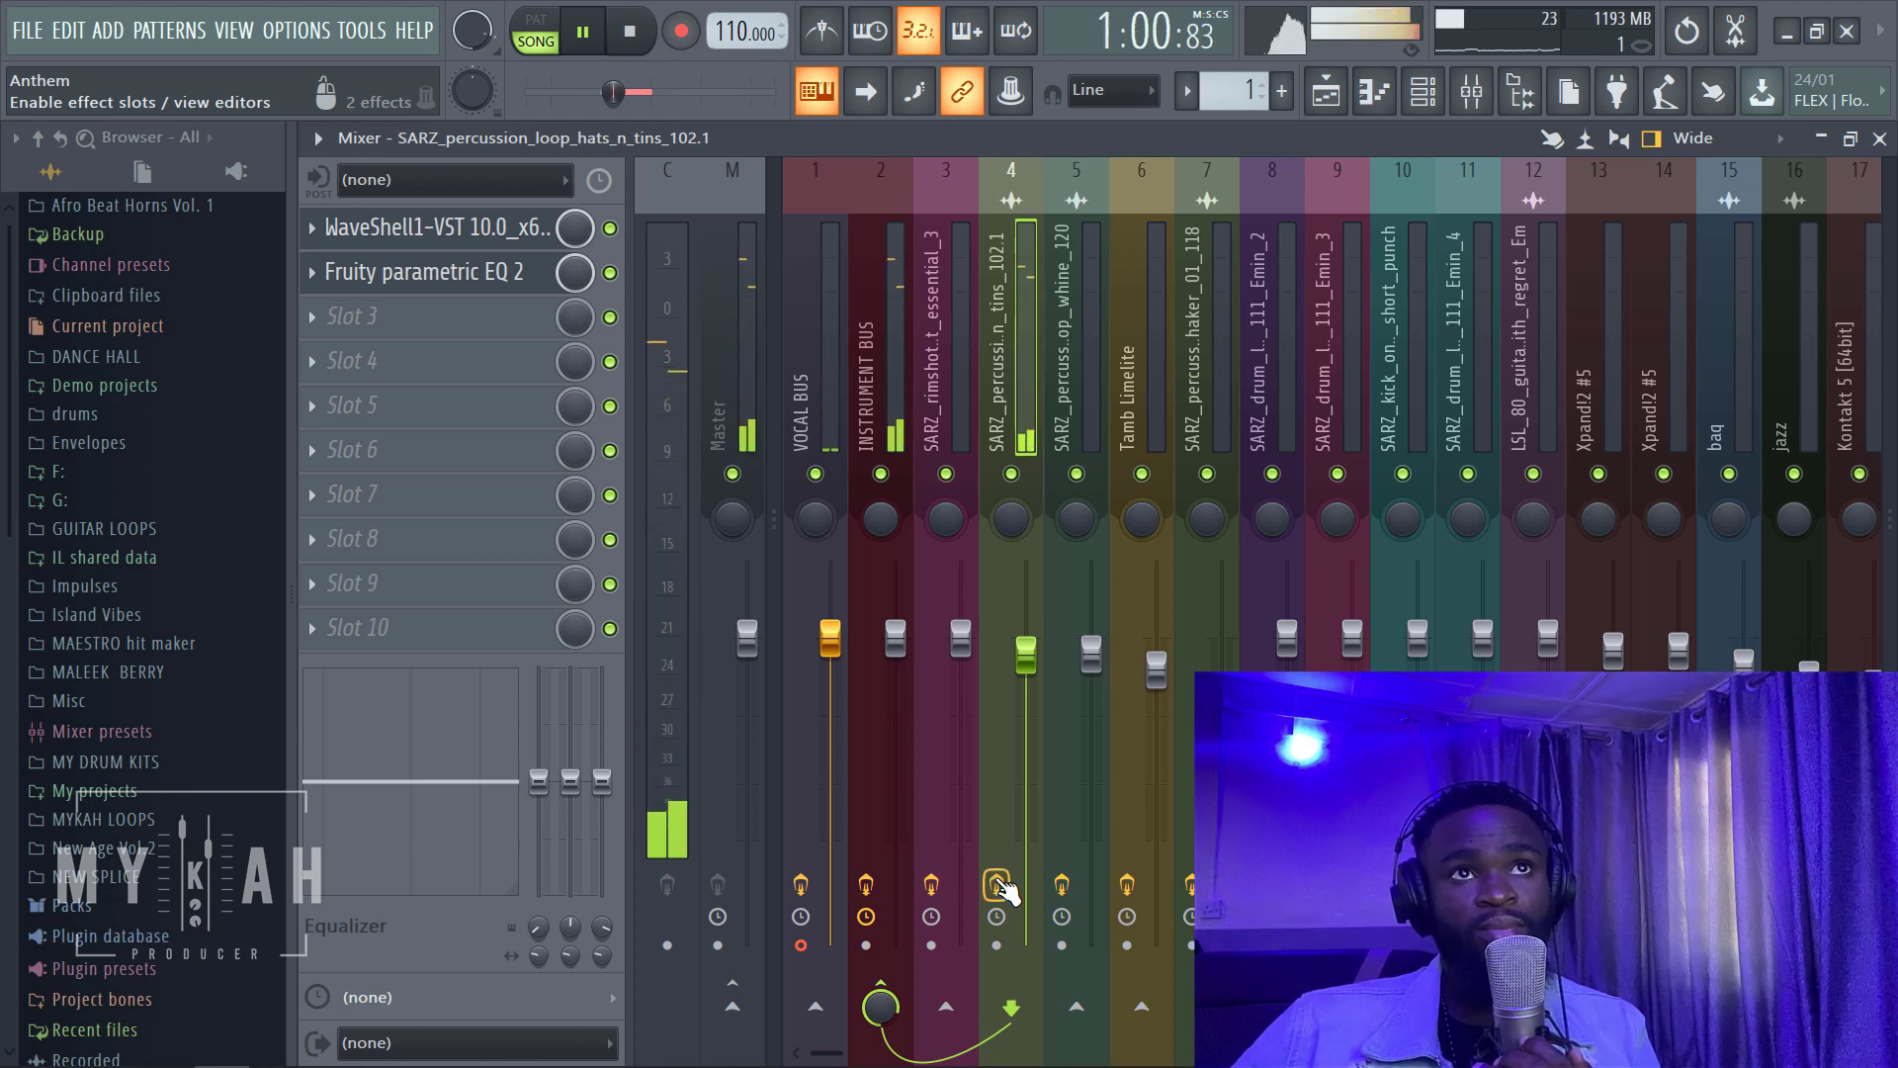
{"action": "key", "text": "space"}
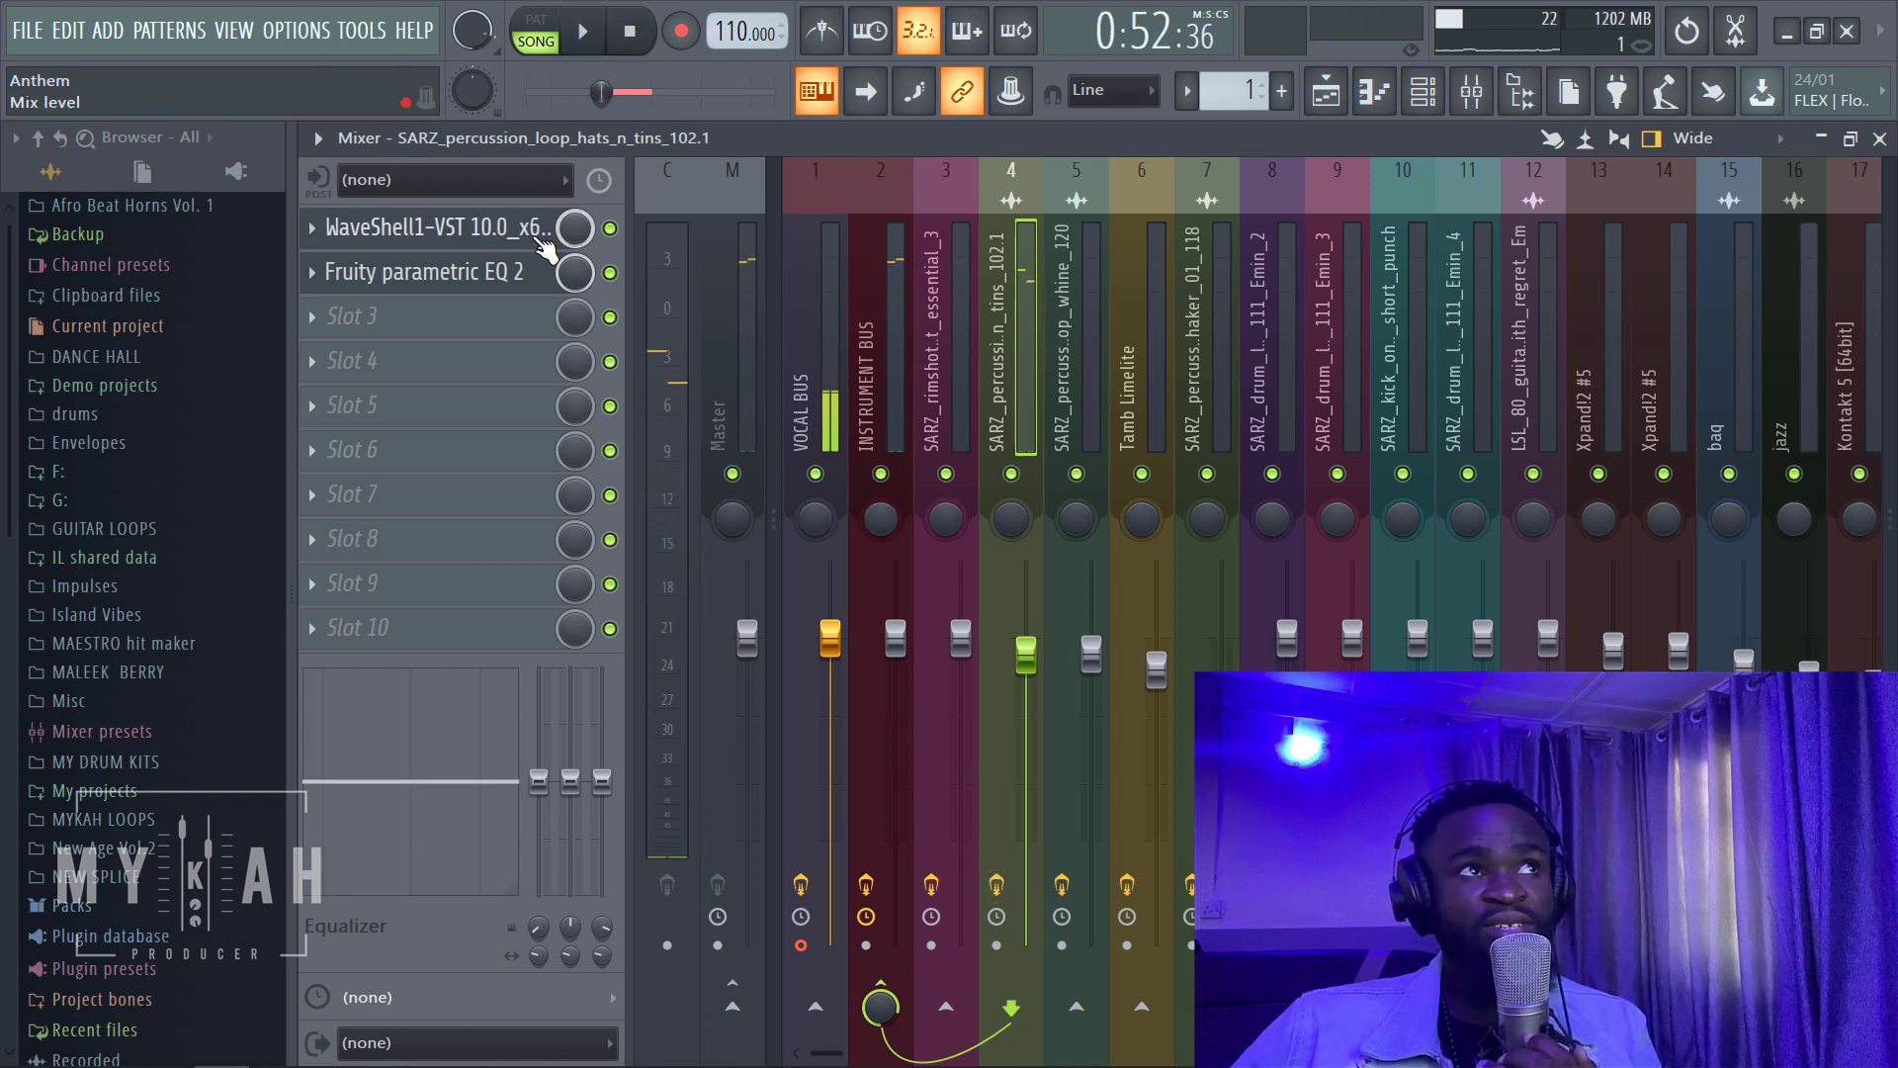
Step: Examine the Smack Attack and Fruity parametric EQ 2 settings on the hats_n_tins mixer track
{"action": "left_click", "coordinate": [531, 245]}
{"action": "left_click_drag", "start_coordinate": [541, 234], "coordinate": [1036, 276]}
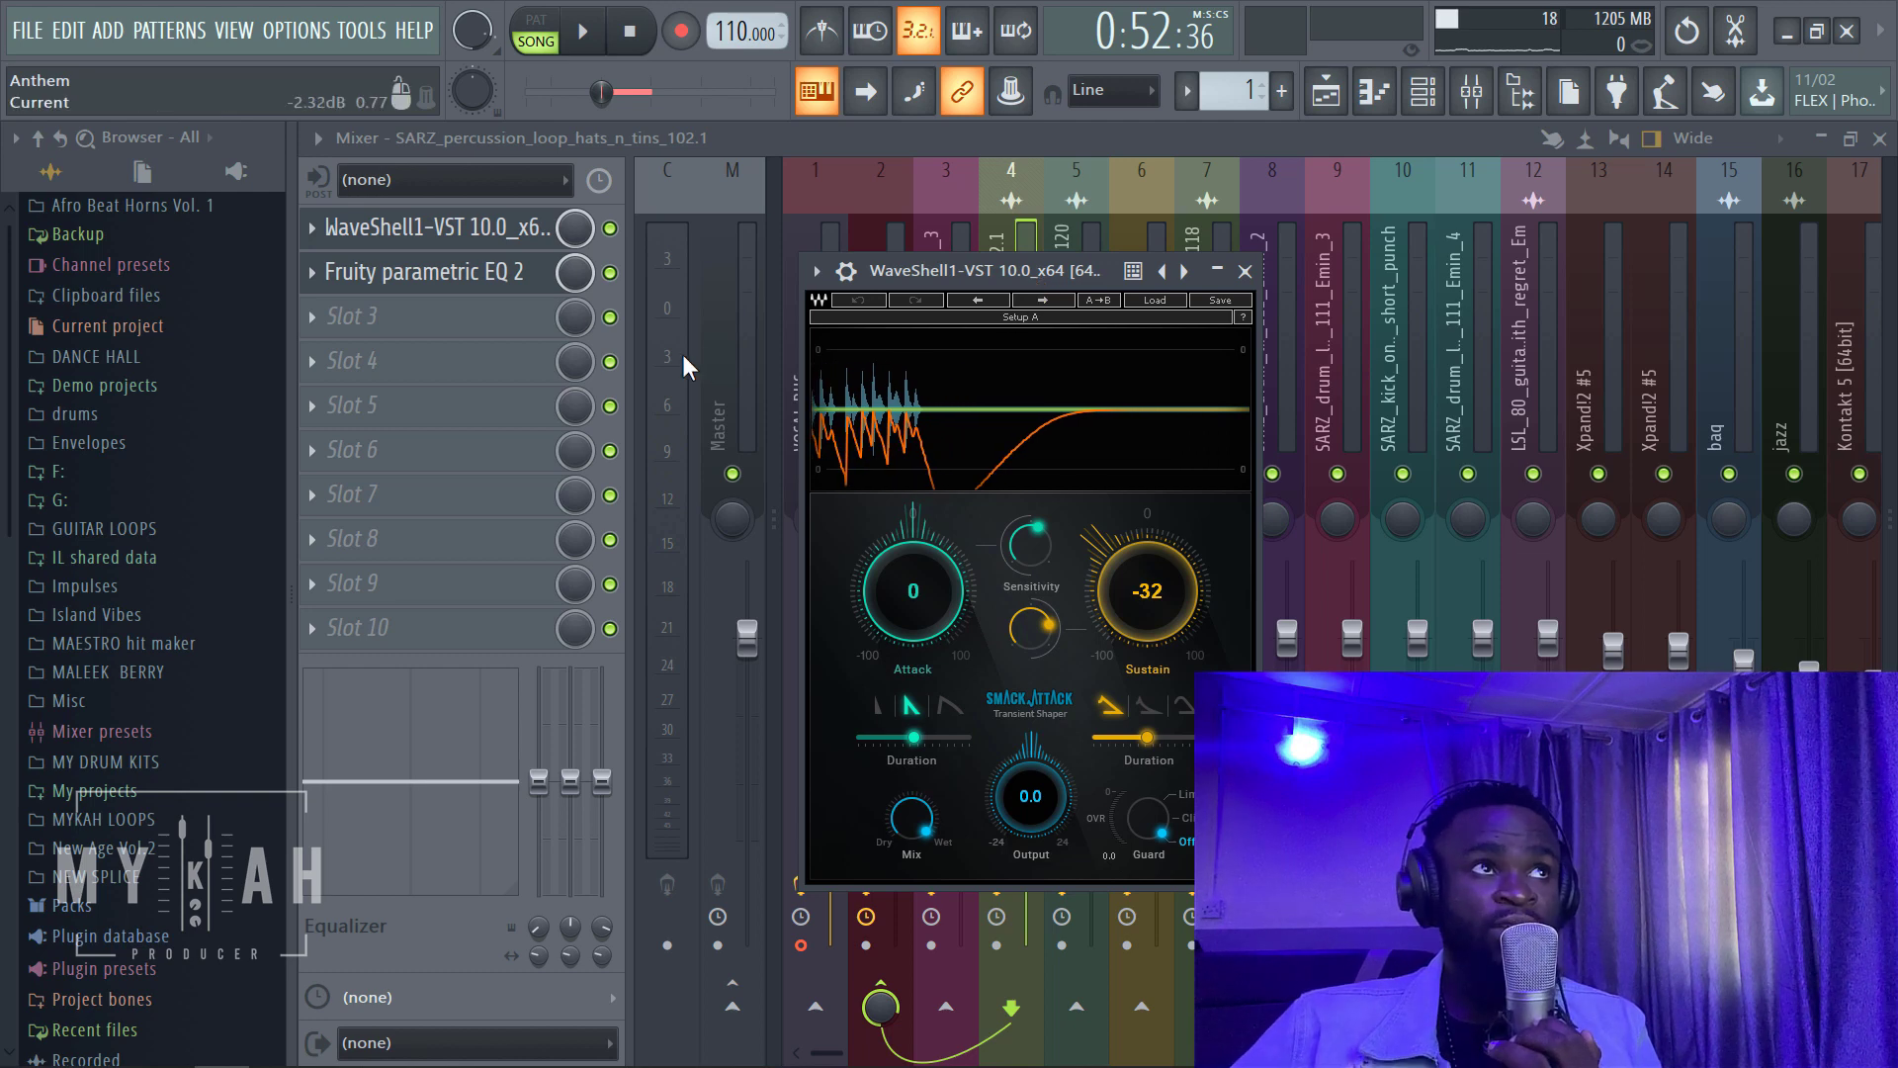
{"action": "left_click", "coordinate": [537, 278]}
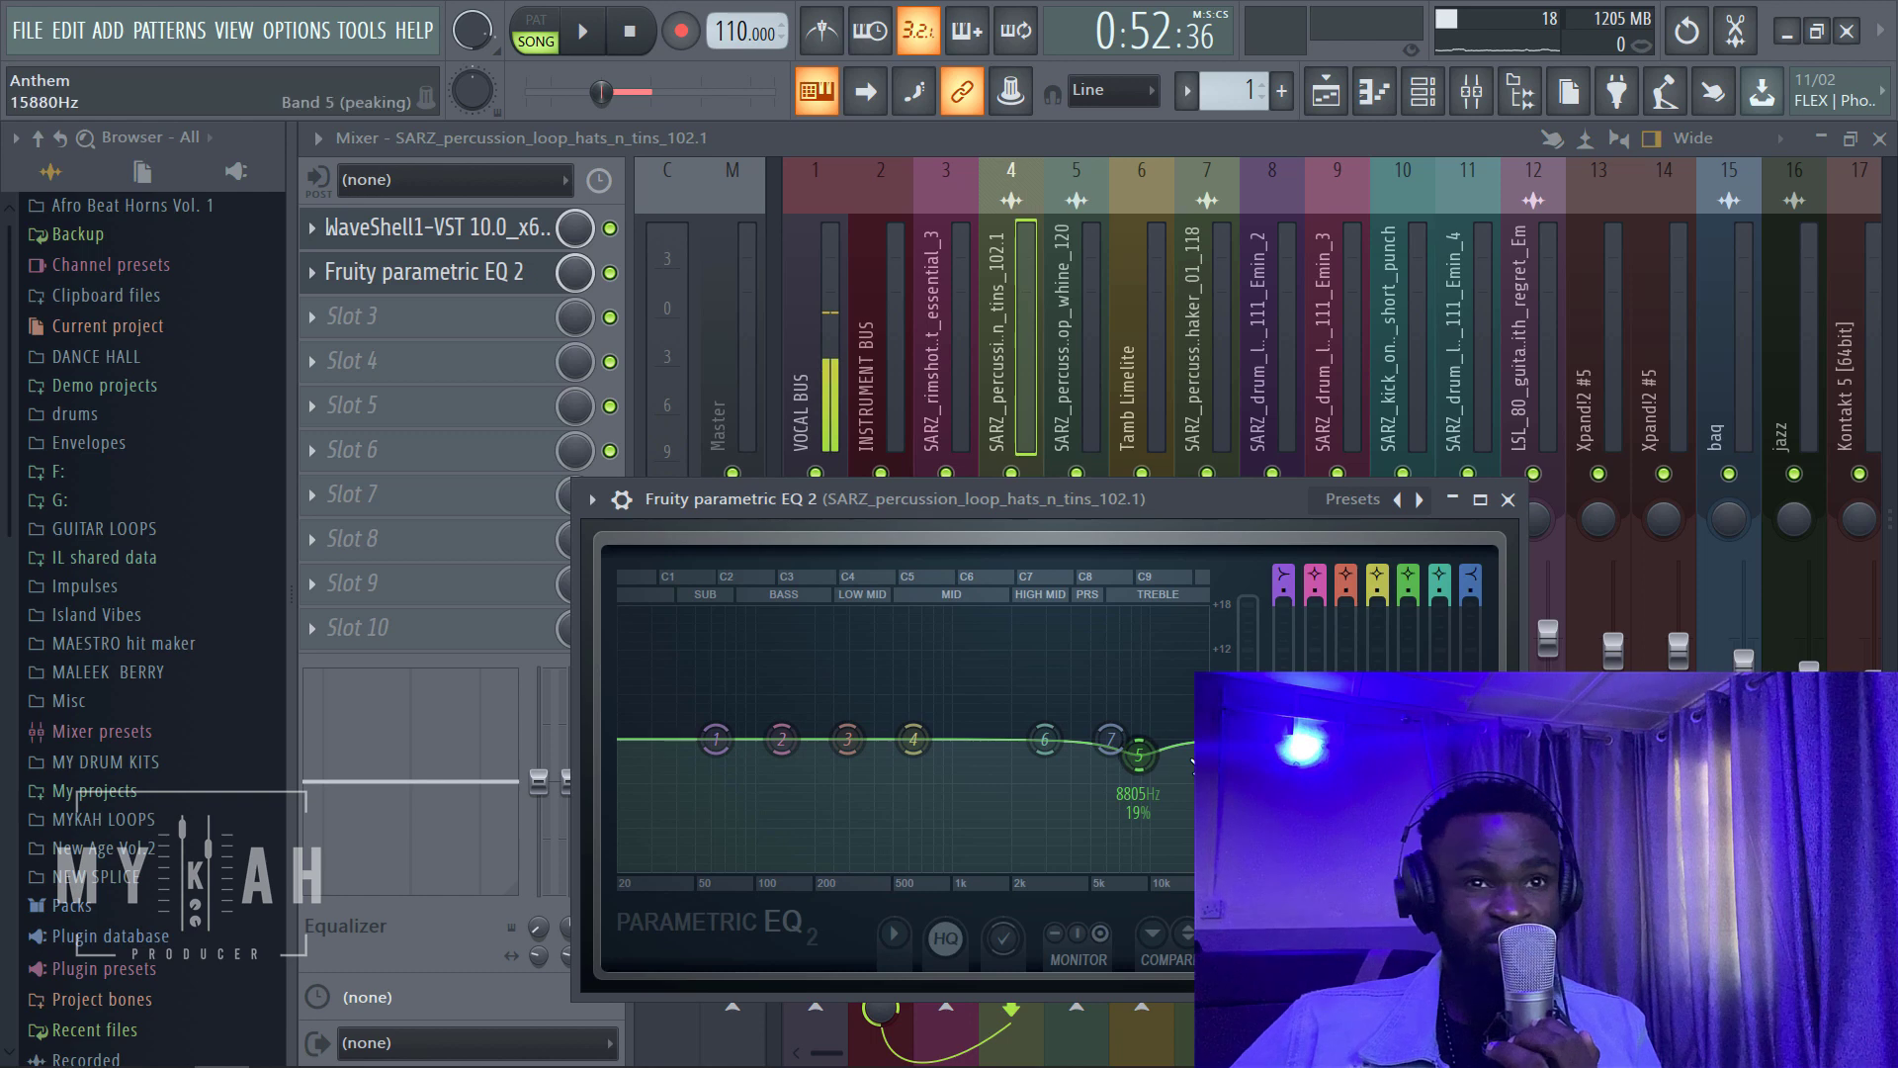
Step: Return to the playlist, unmute the rim track and play it together with the hats_n_tins loop
{"action": "left_click", "coordinate": [1326, 91]}
{"action": "left_click", "coordinate": [442, 312]}
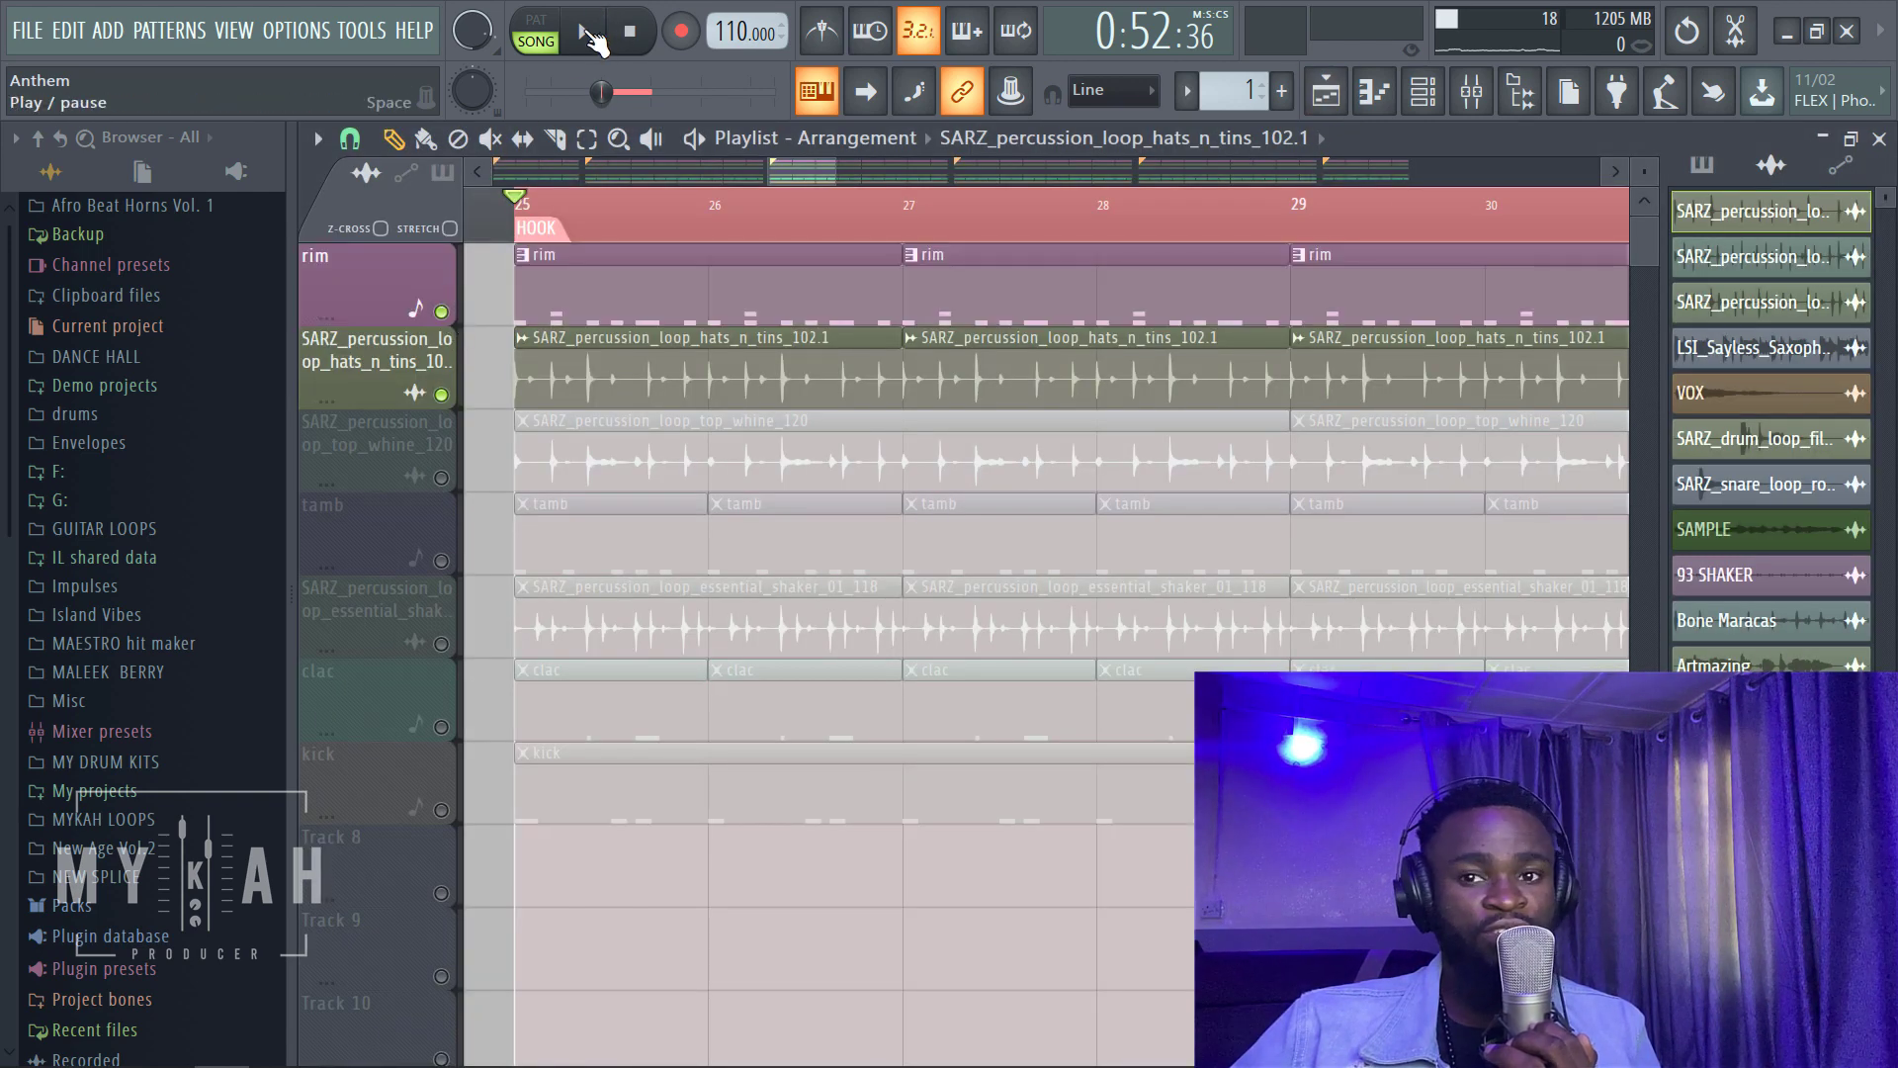
{"action": "left_click", "coordinate": [589, 38]}
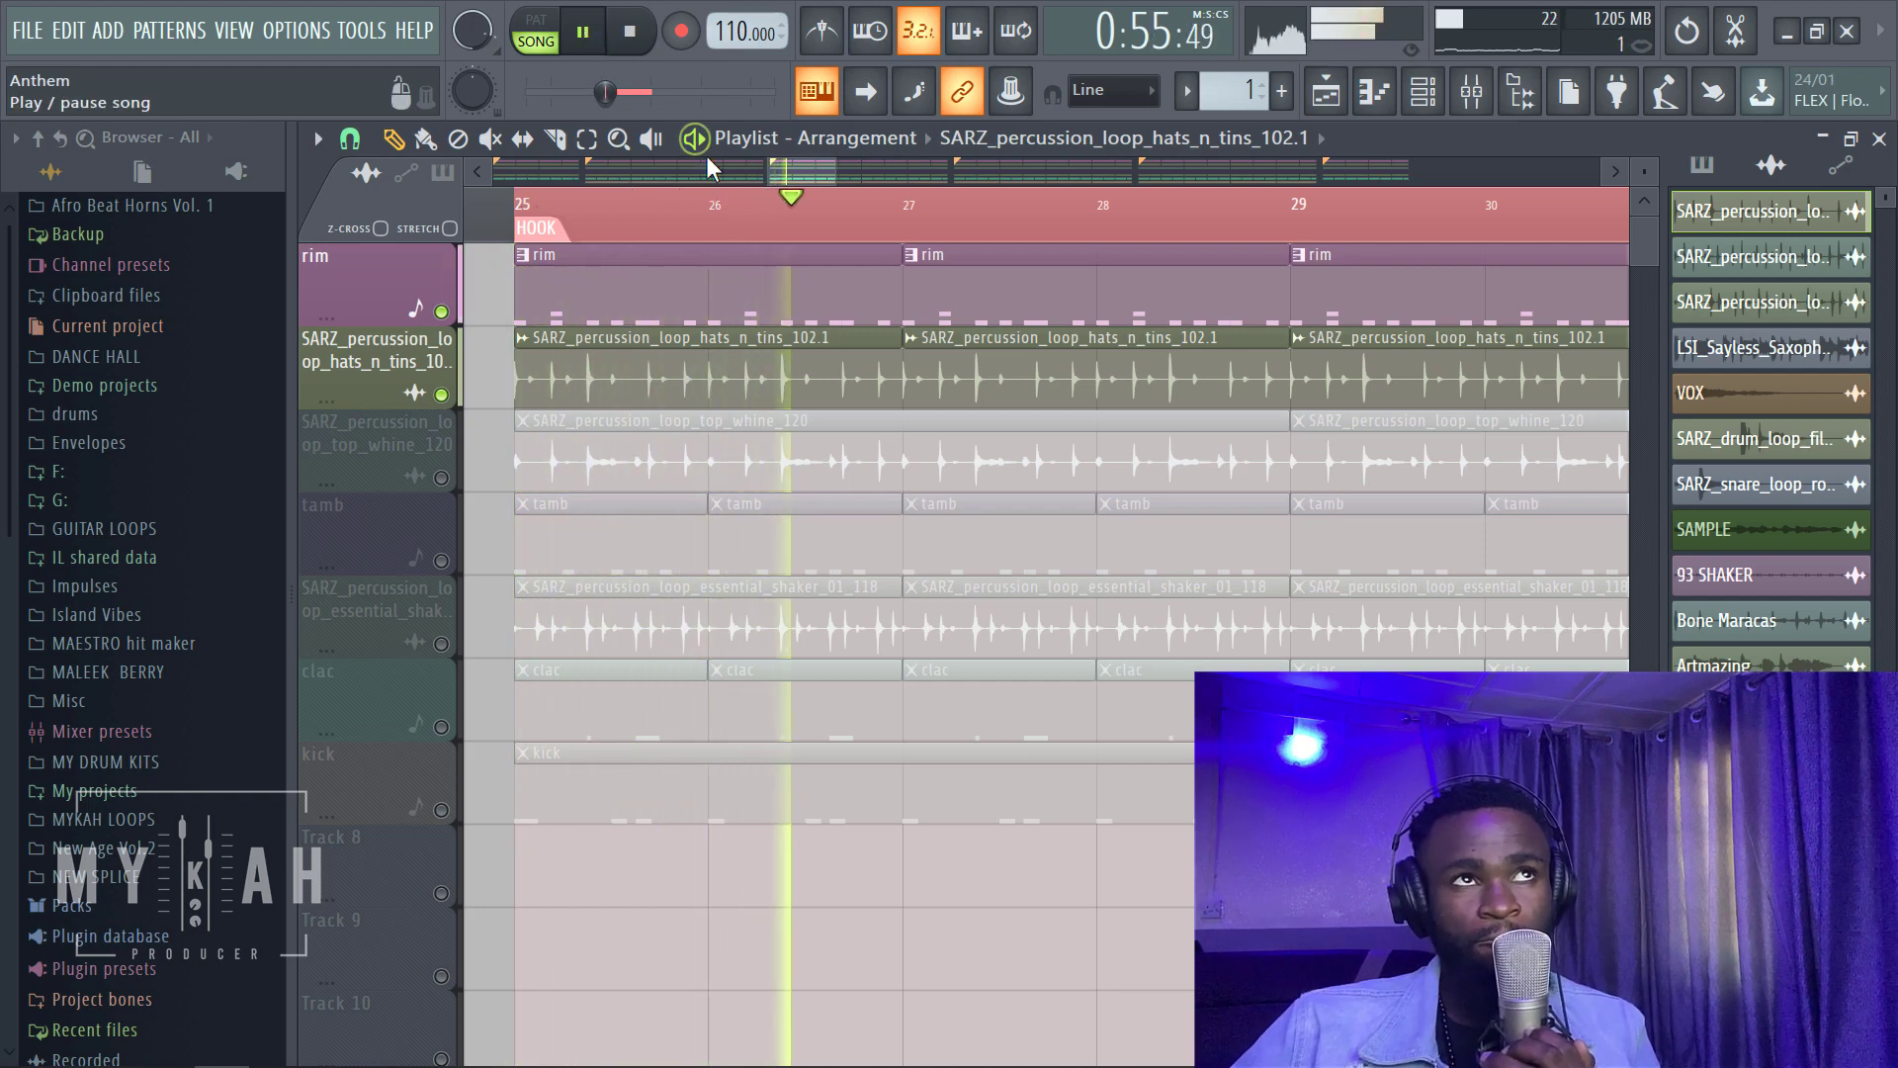
Step: Stop playback, unmute the top_whine loop track and play it, solo it during playback, and stop the song again
{"action": "scroll", "coordinate": [770, 203], "scroll_direction": "down", "scroll_amount": 2}
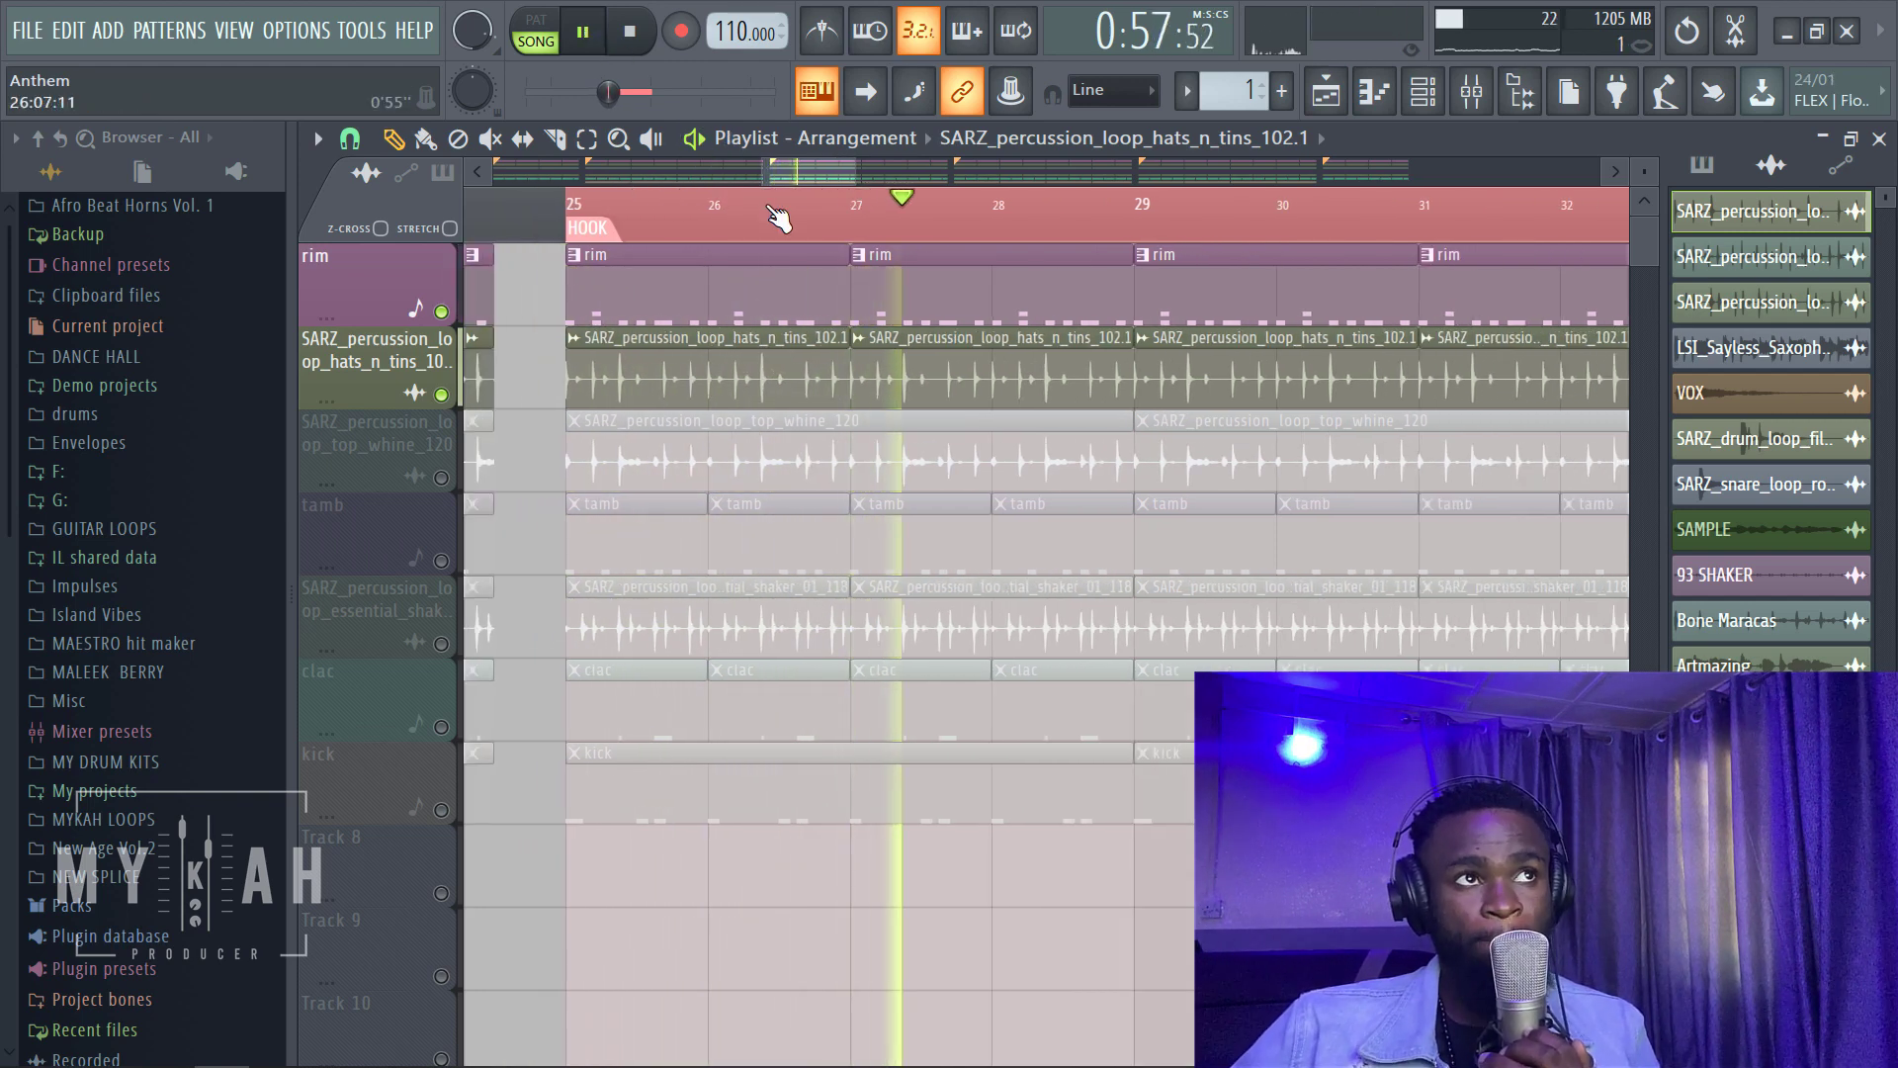
{"action": "key", "text": "space"}
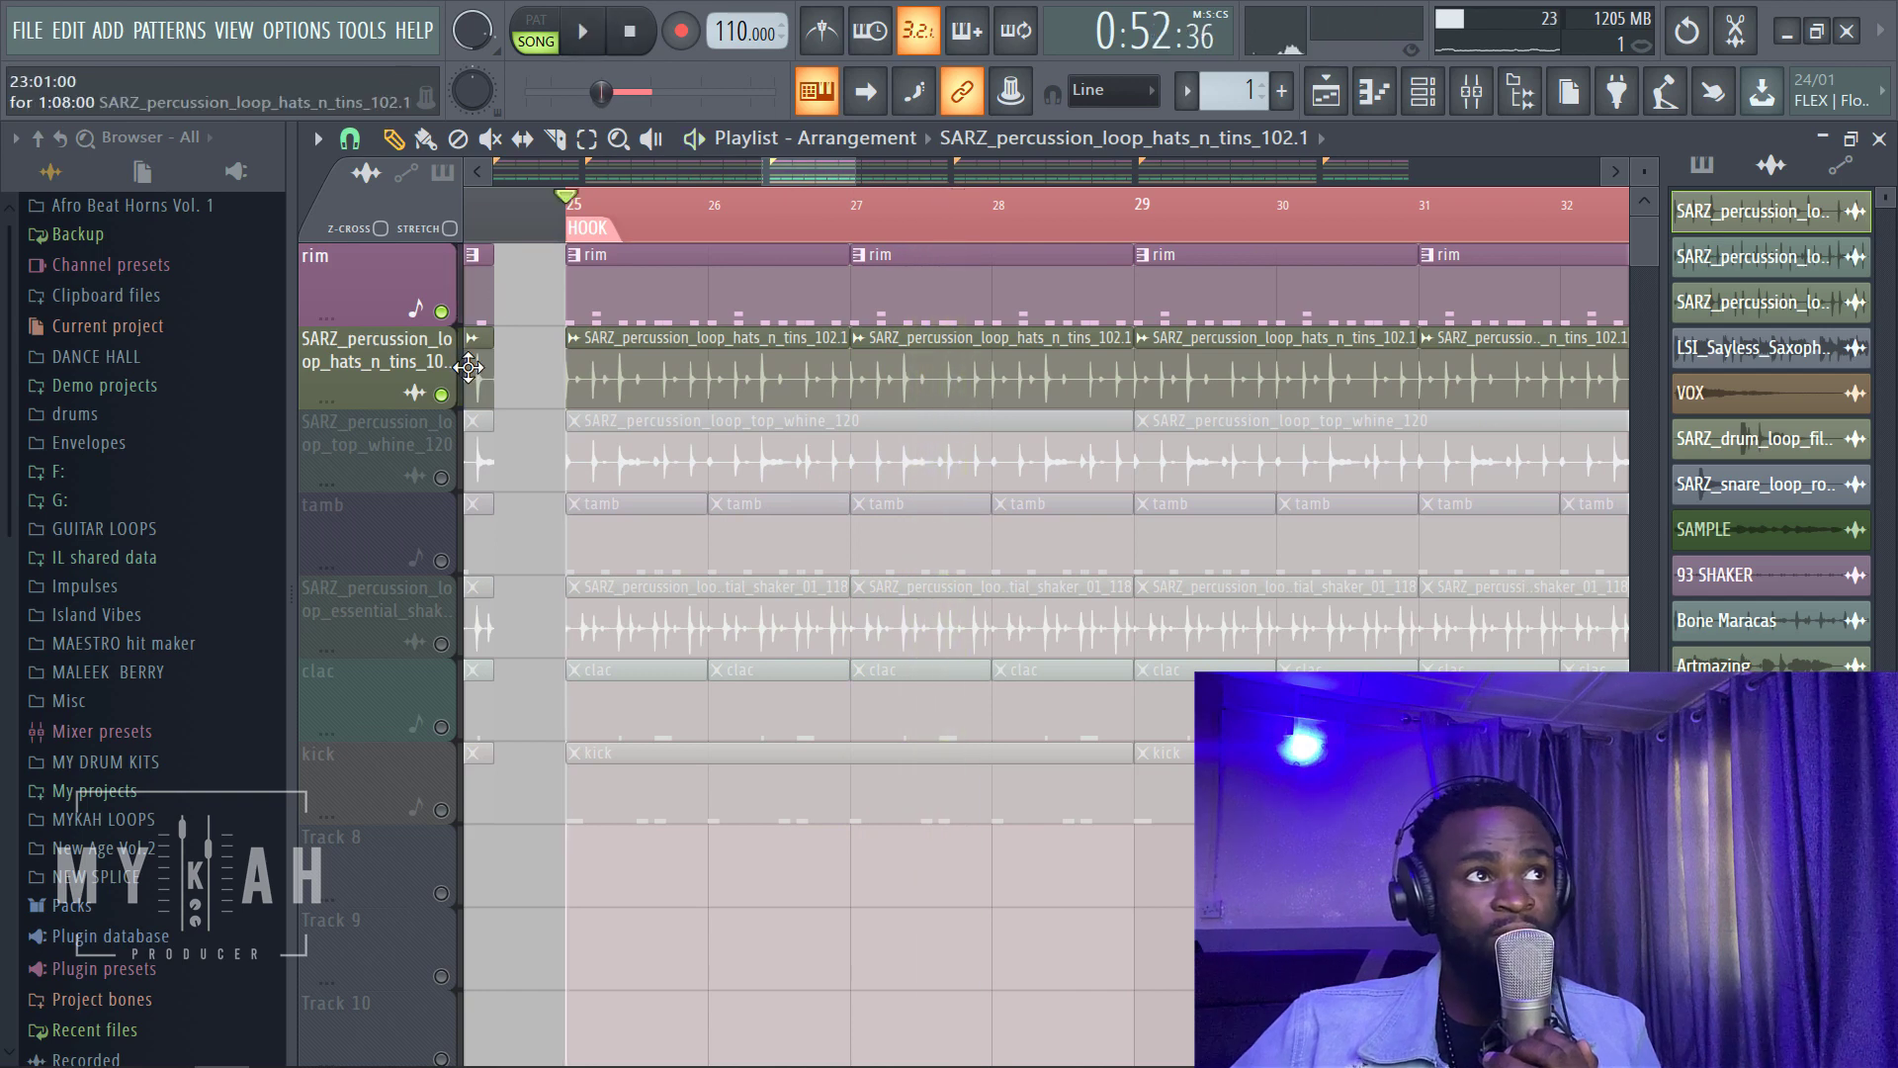
{"action": "left_click", "coordinate": [442, 478]}
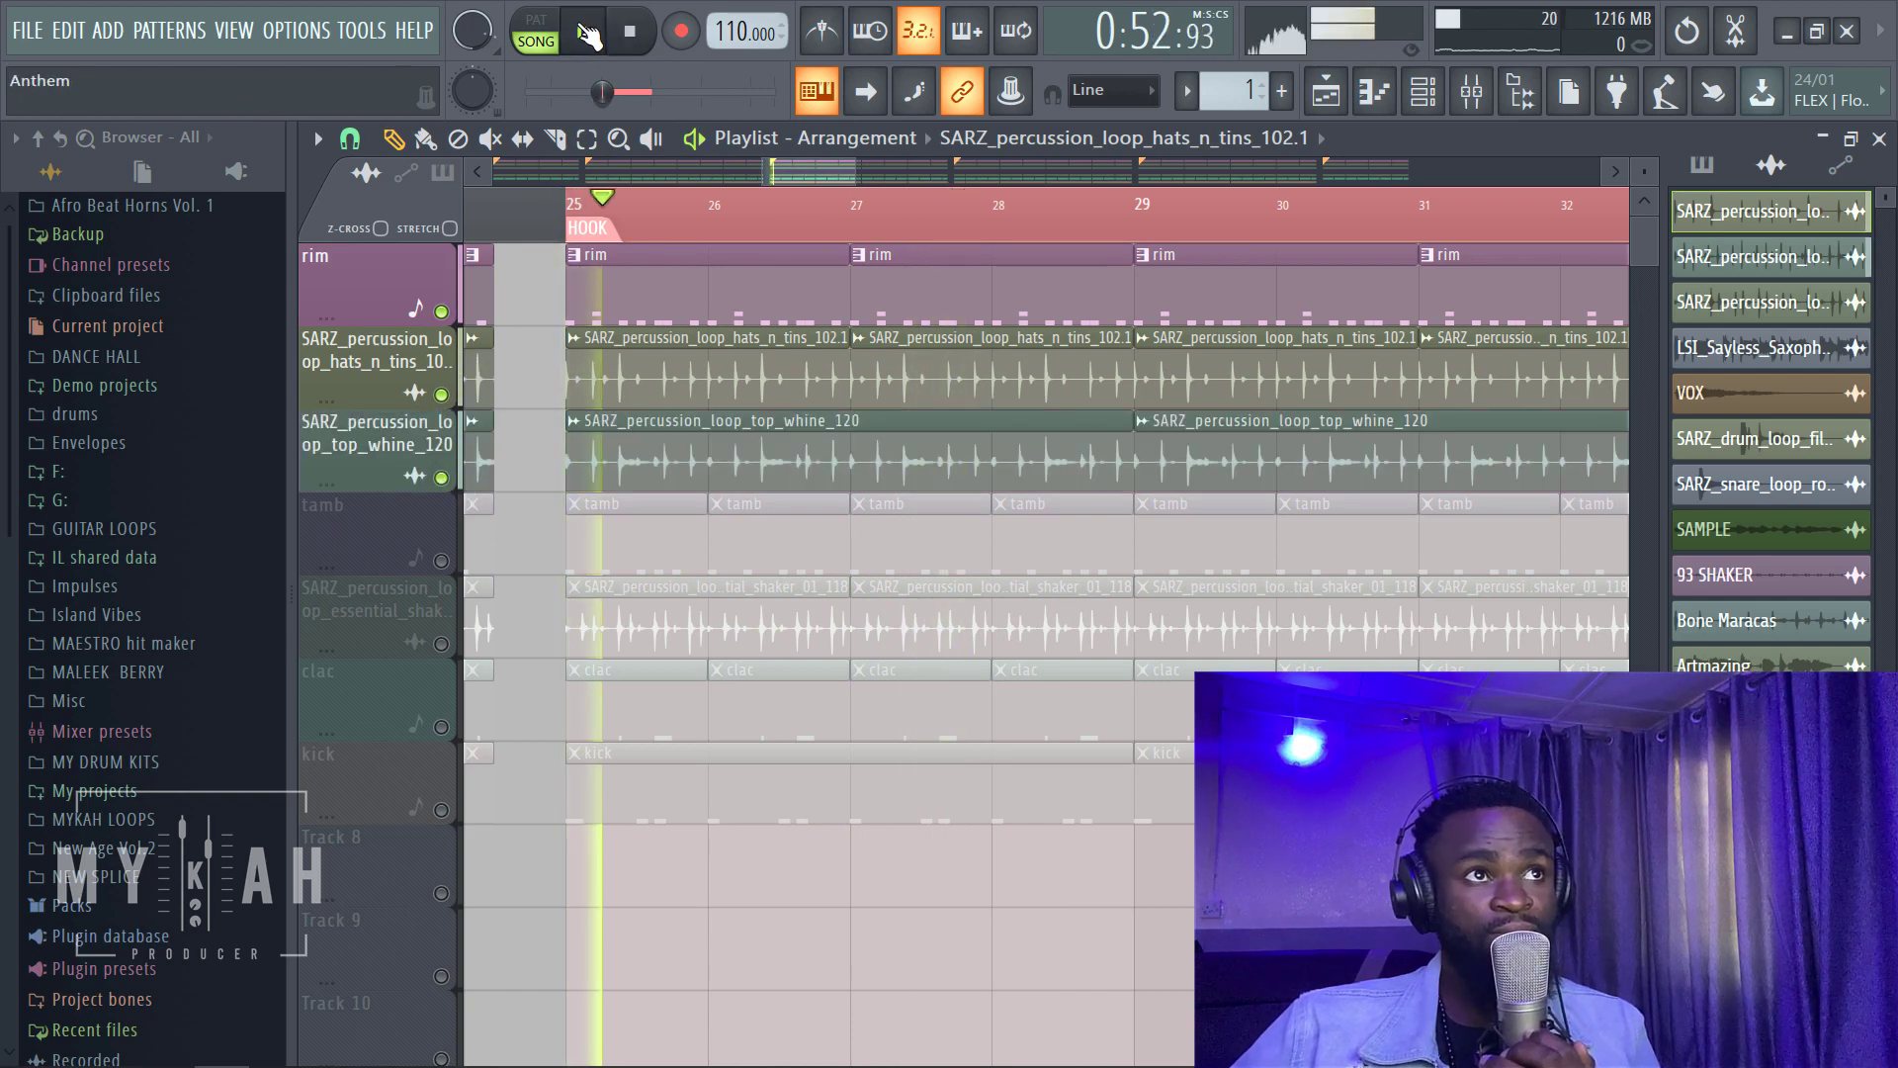
{"action": "right_click", "coordinate": [441, 477]}
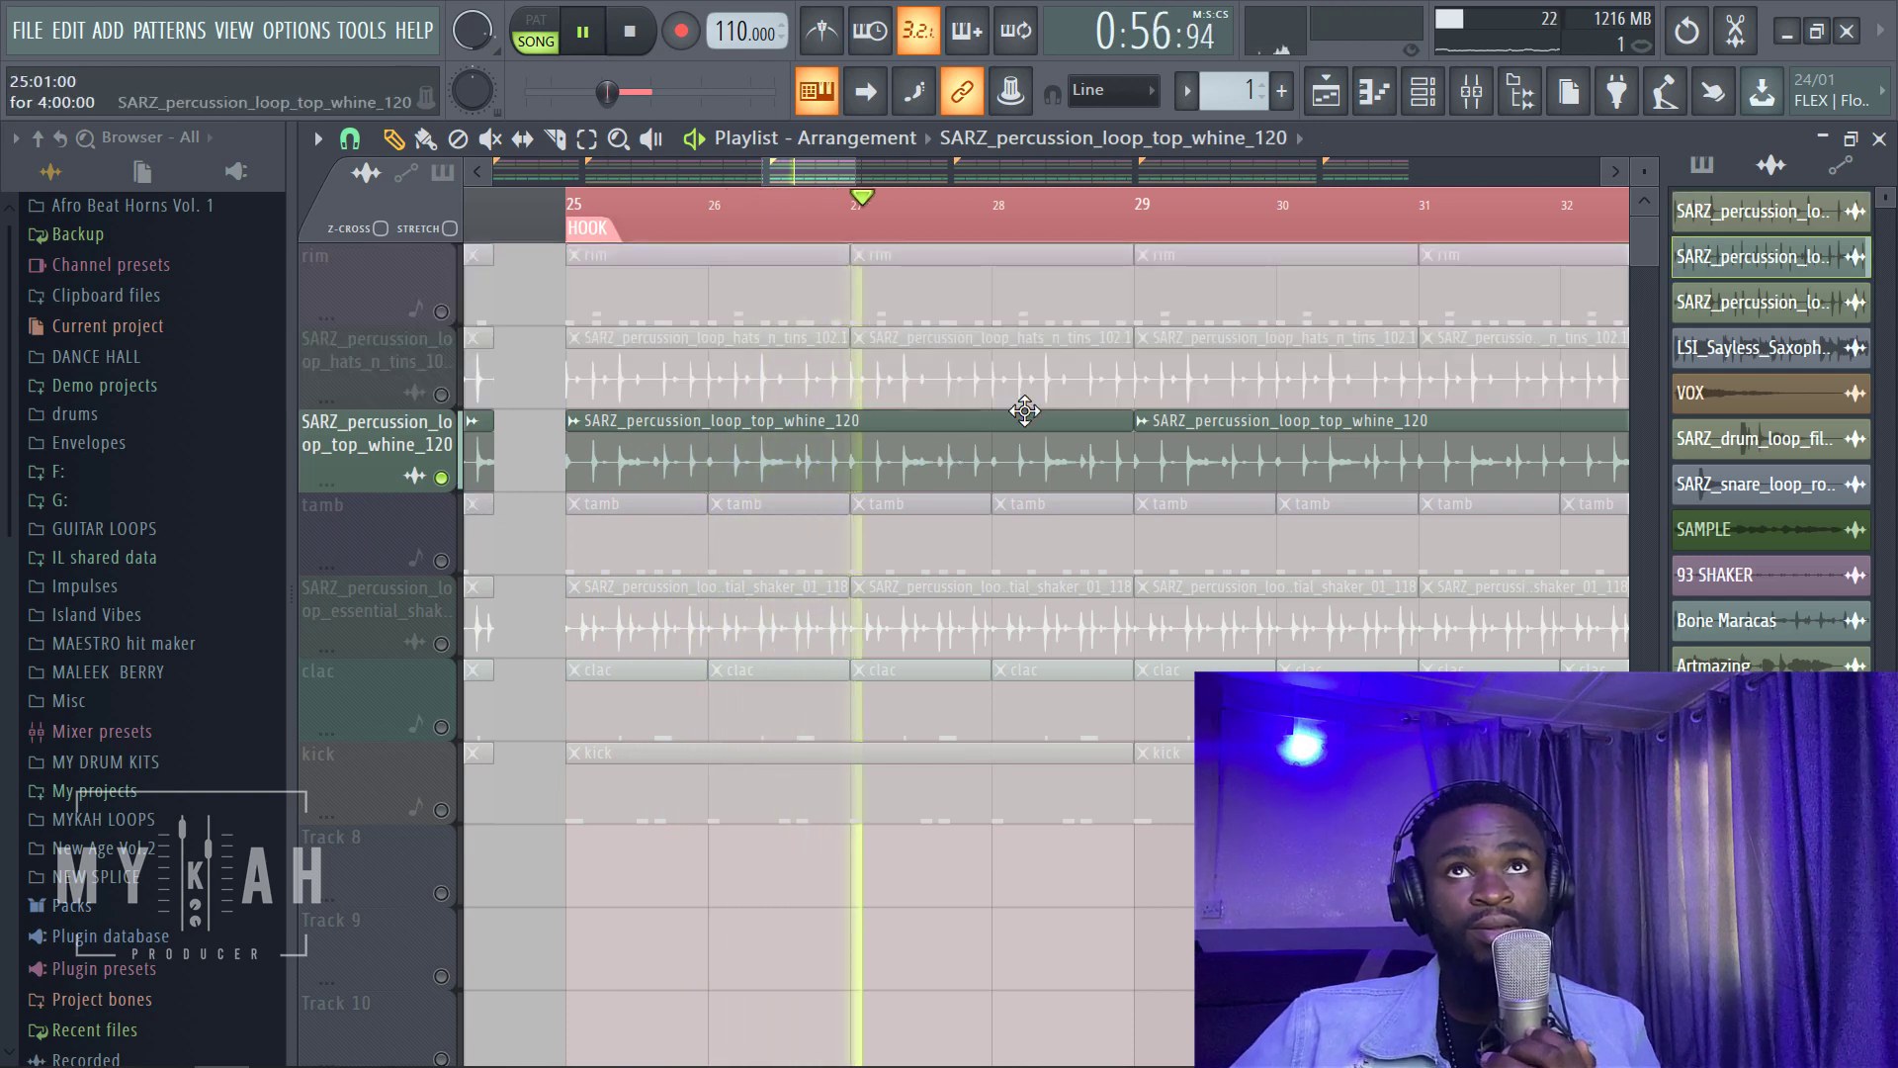
{"action": "key", "text": "space"}
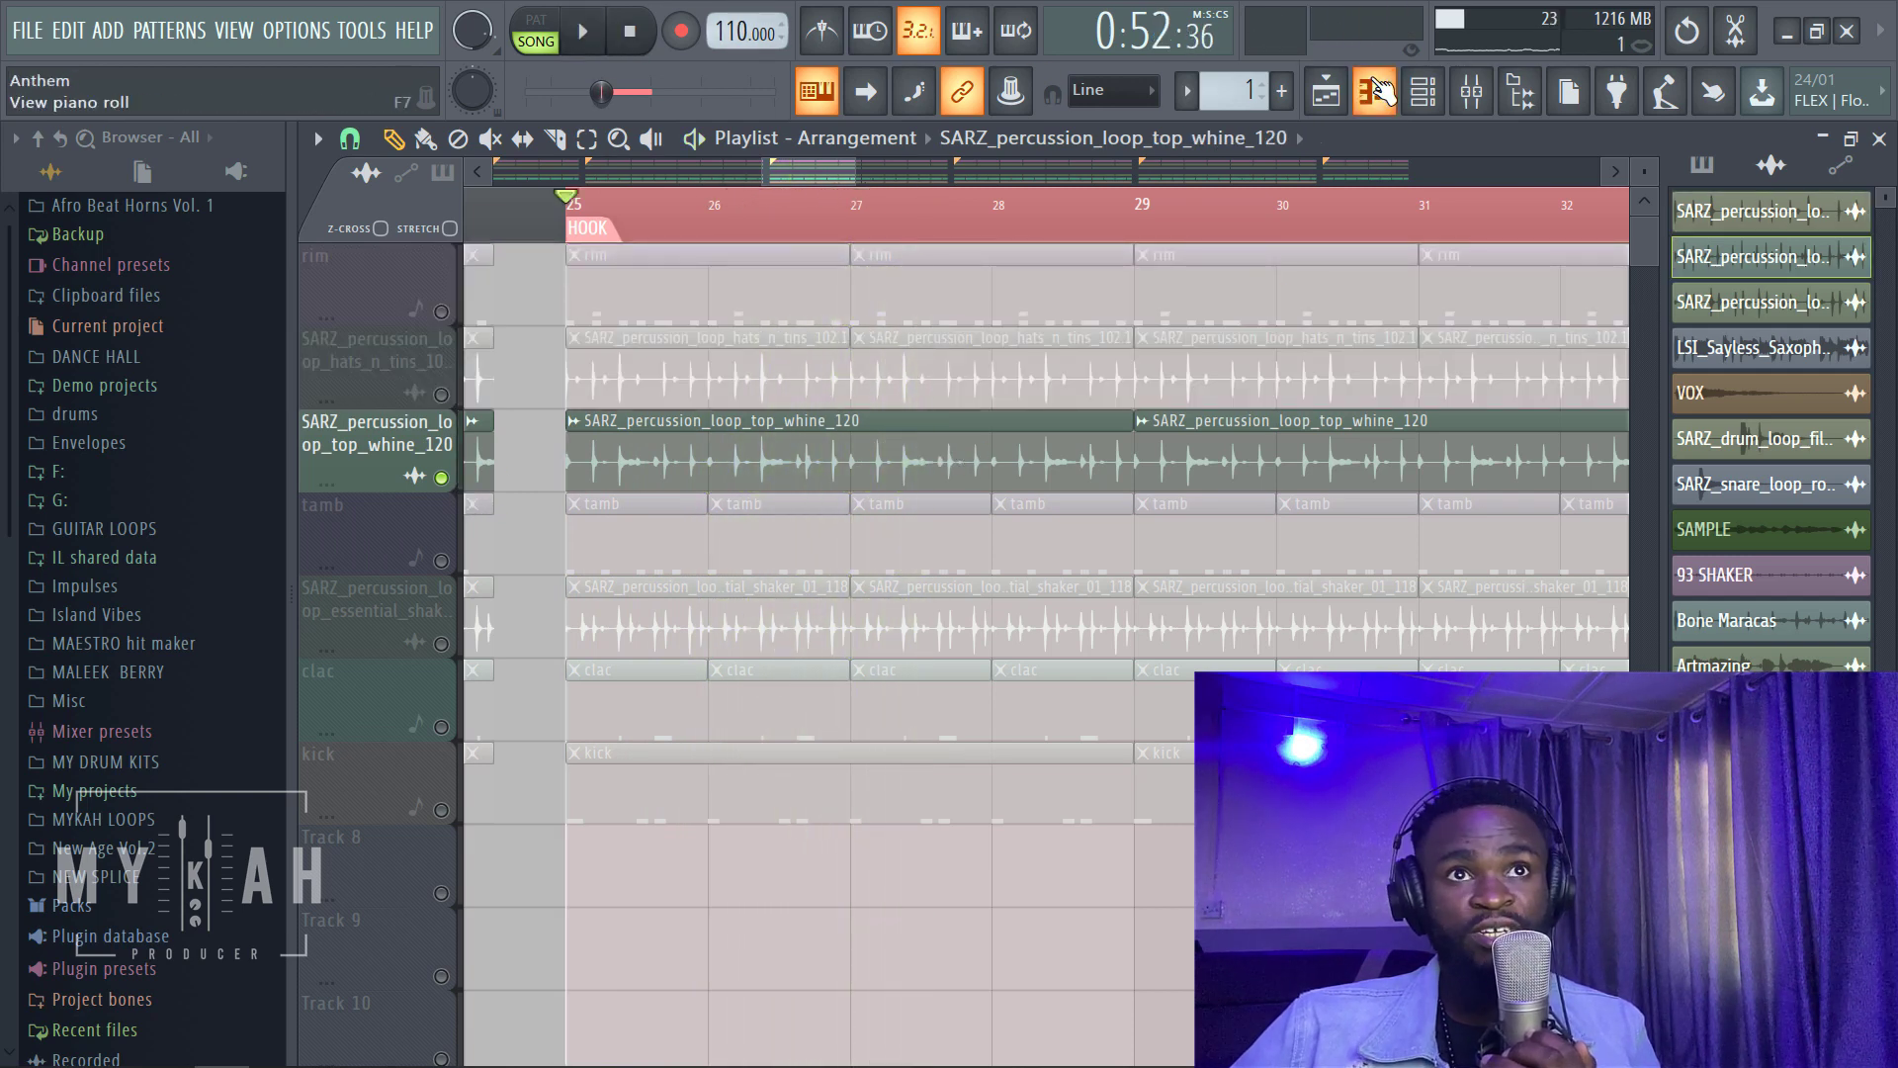
Step: Open the top_whine loop's channel and its mixer track, and examine its Smack Attack and Fruity parametric EQ 2 settings
{"action": "double_click", "coordinate": [1203, 423]}
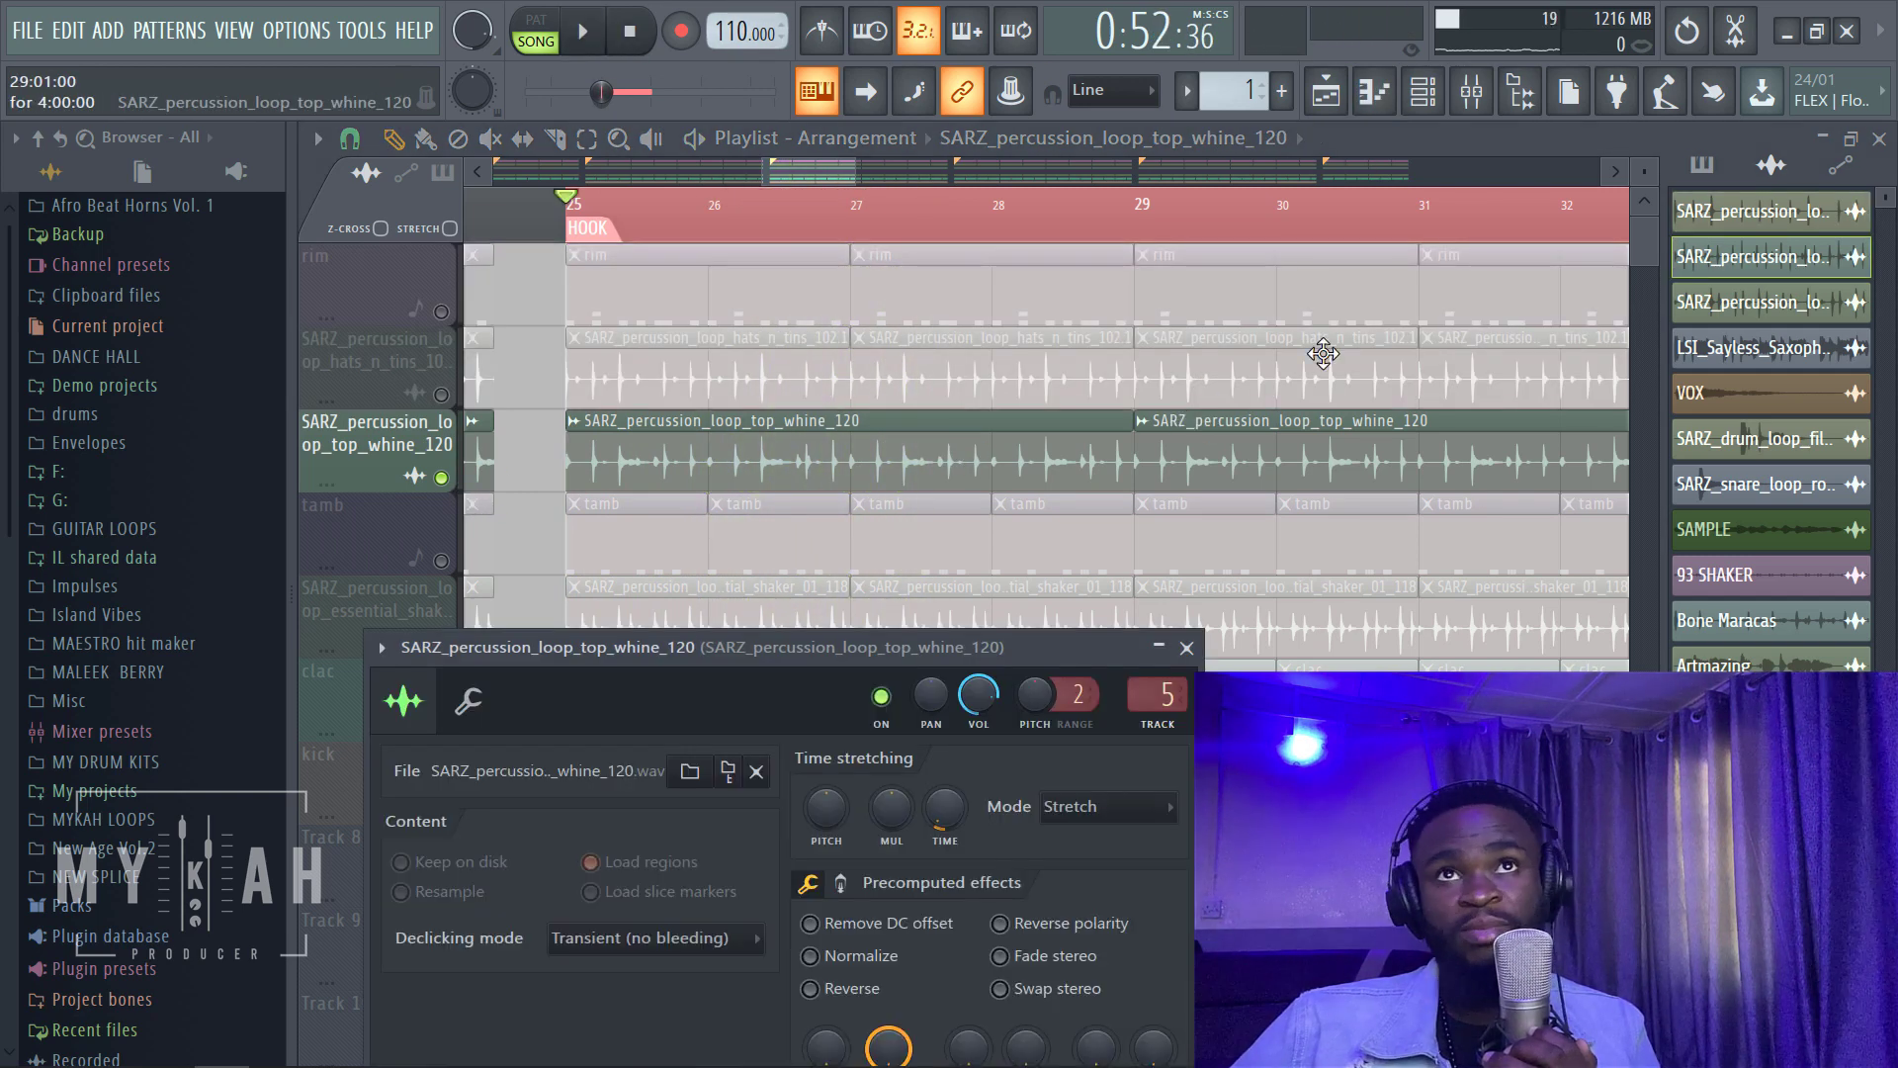
{"action": "left_click", "coordinate": [1479, 99]}
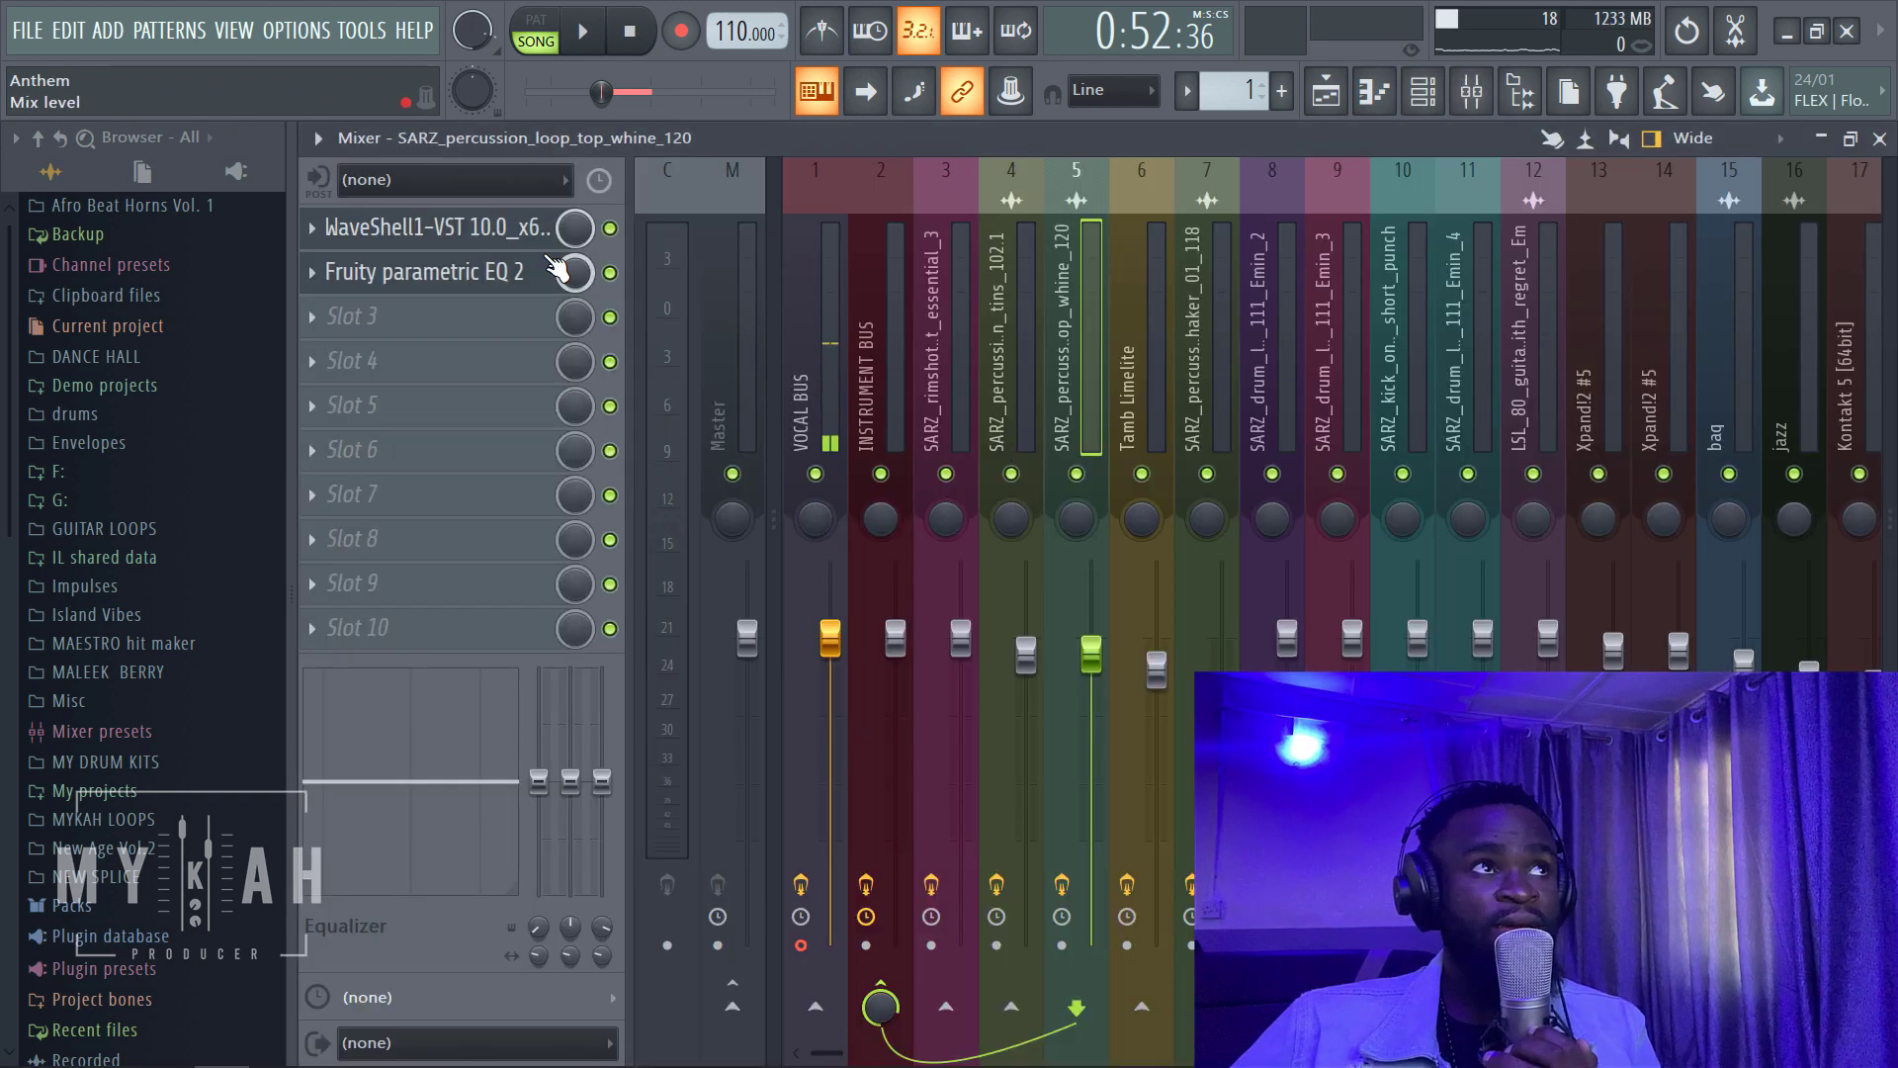
{"action": "left_click", "coordinate": [503, 229]}
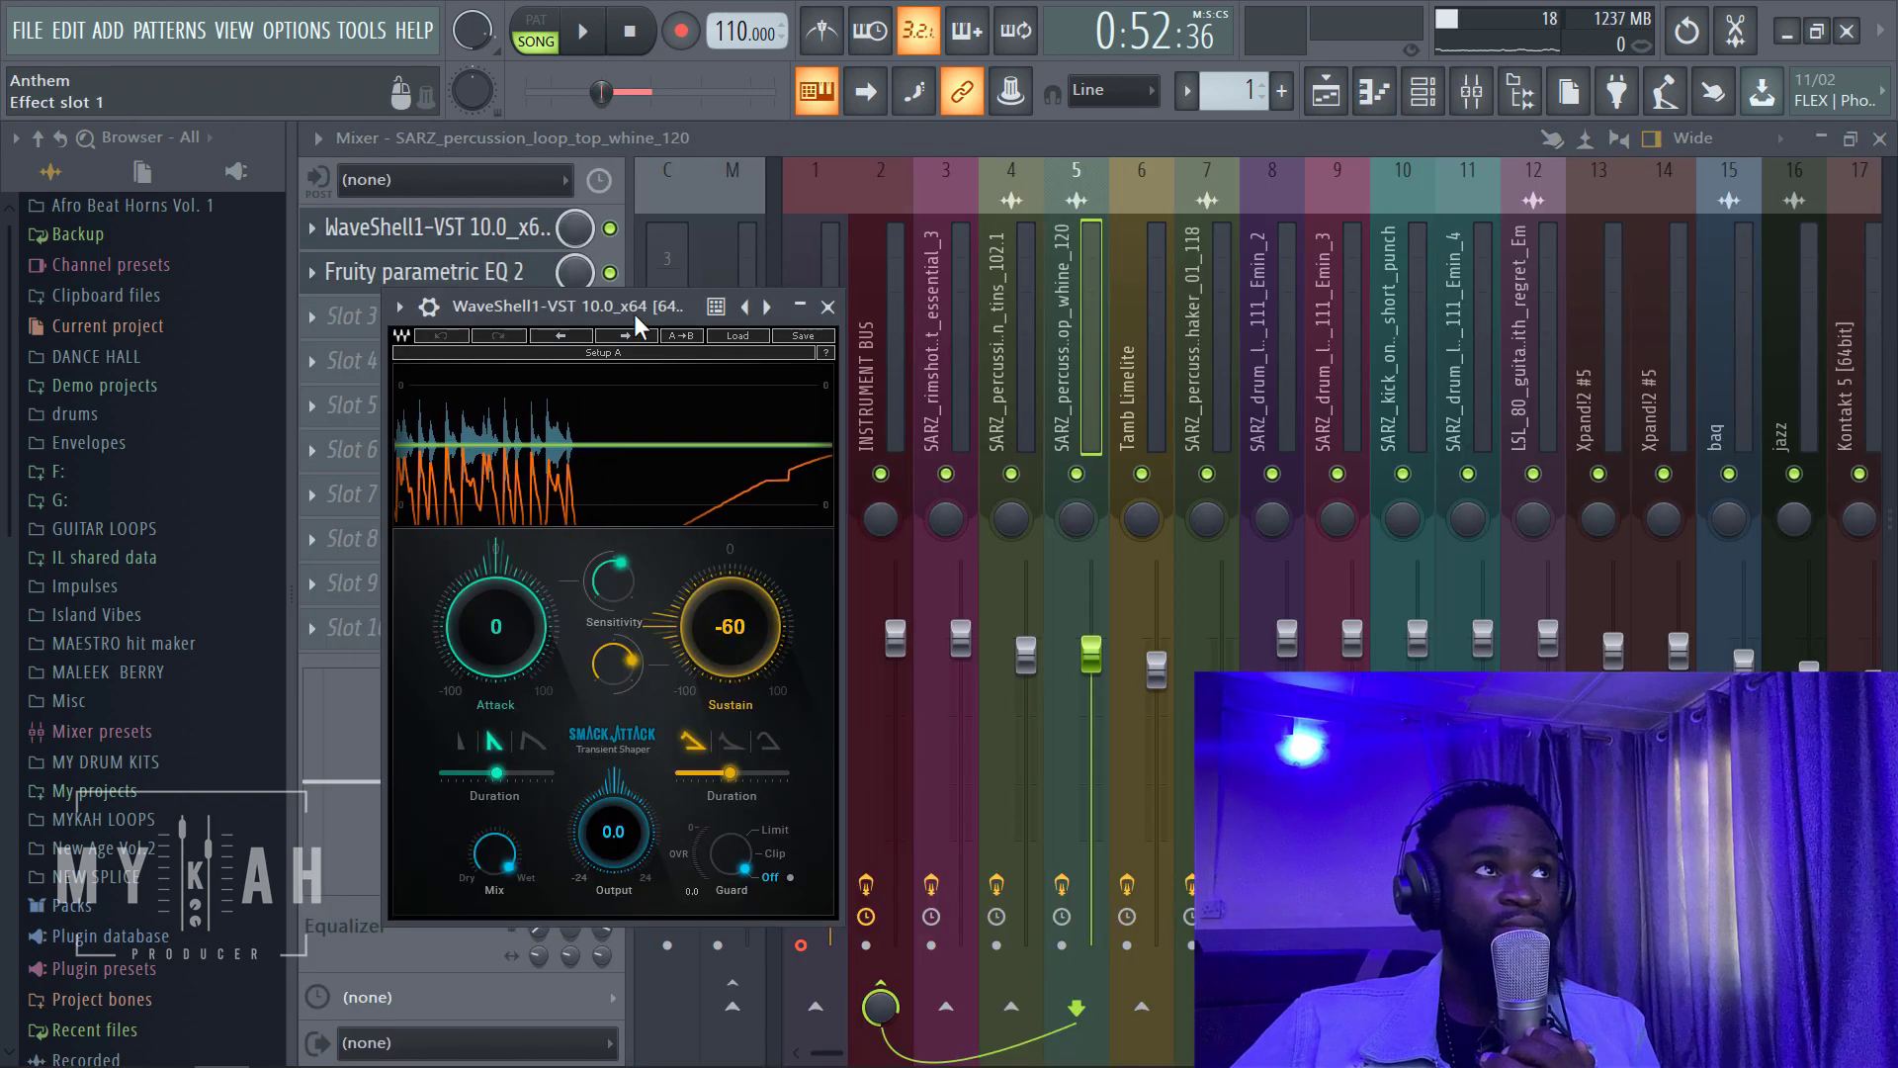
{"action": "left_click_drag", "start_coordinate": [634, 326], "coordinate": [889, 300]}
{"action": "left_click", "coordinate": [539, 273]}
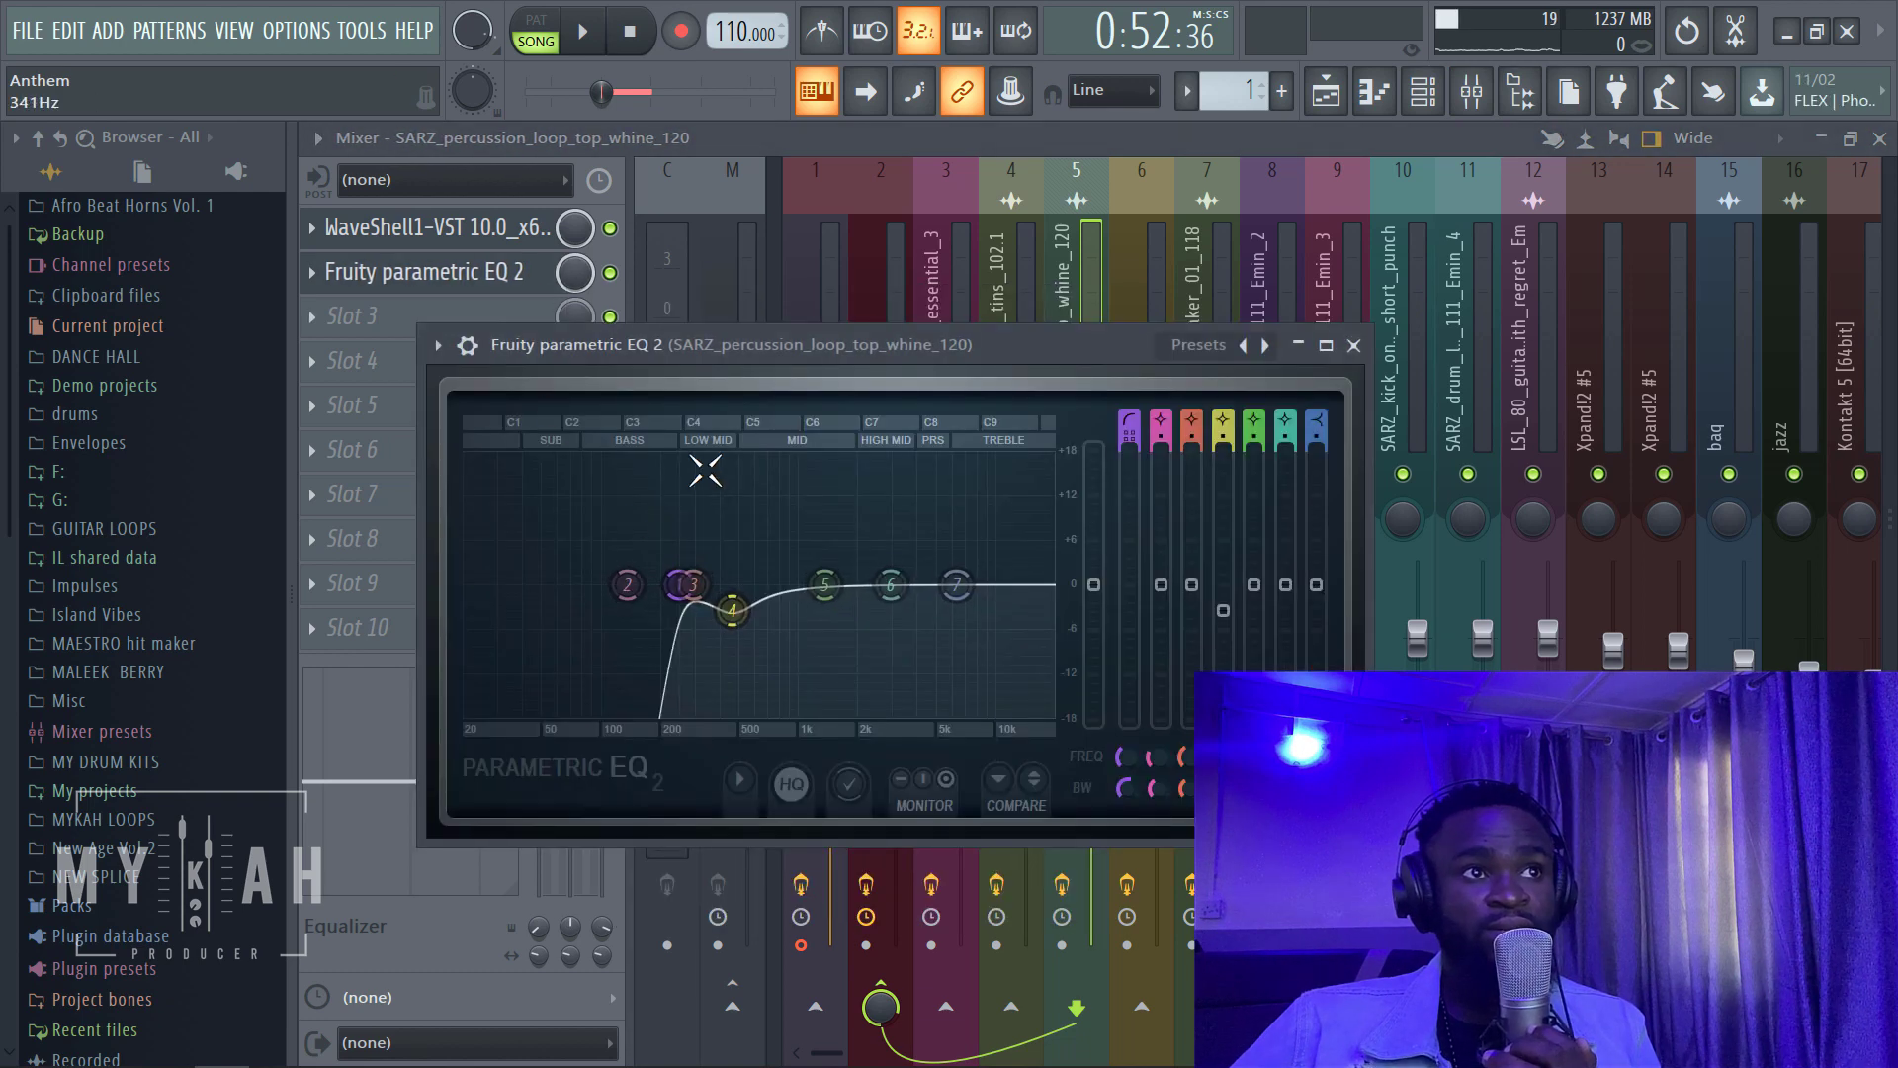
{"action": "left_click", "coordinate": [1004, 147]}
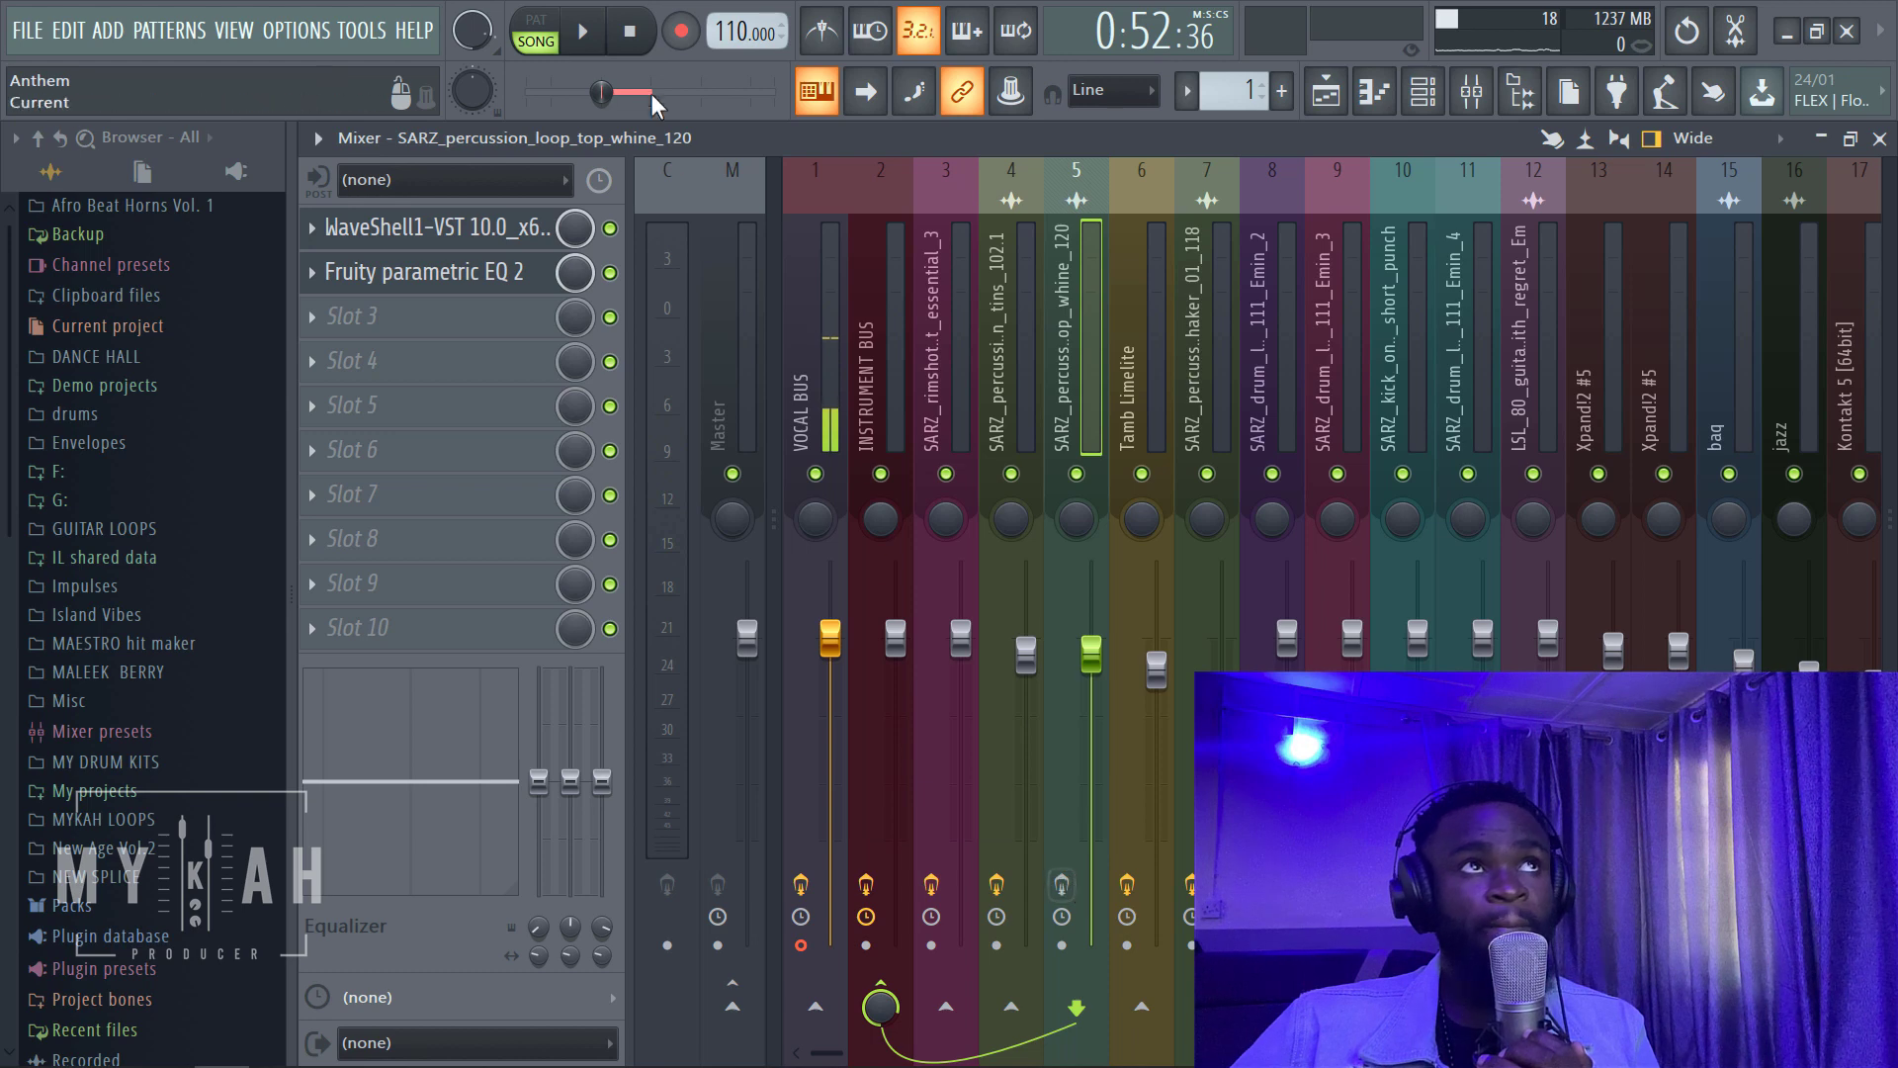
Step: Play the top_whine loop, bring the hats_n_tins and rim tracks back in from the playlist, and stop playback
{"action": "left_click", "coordinate": [587, 40]}
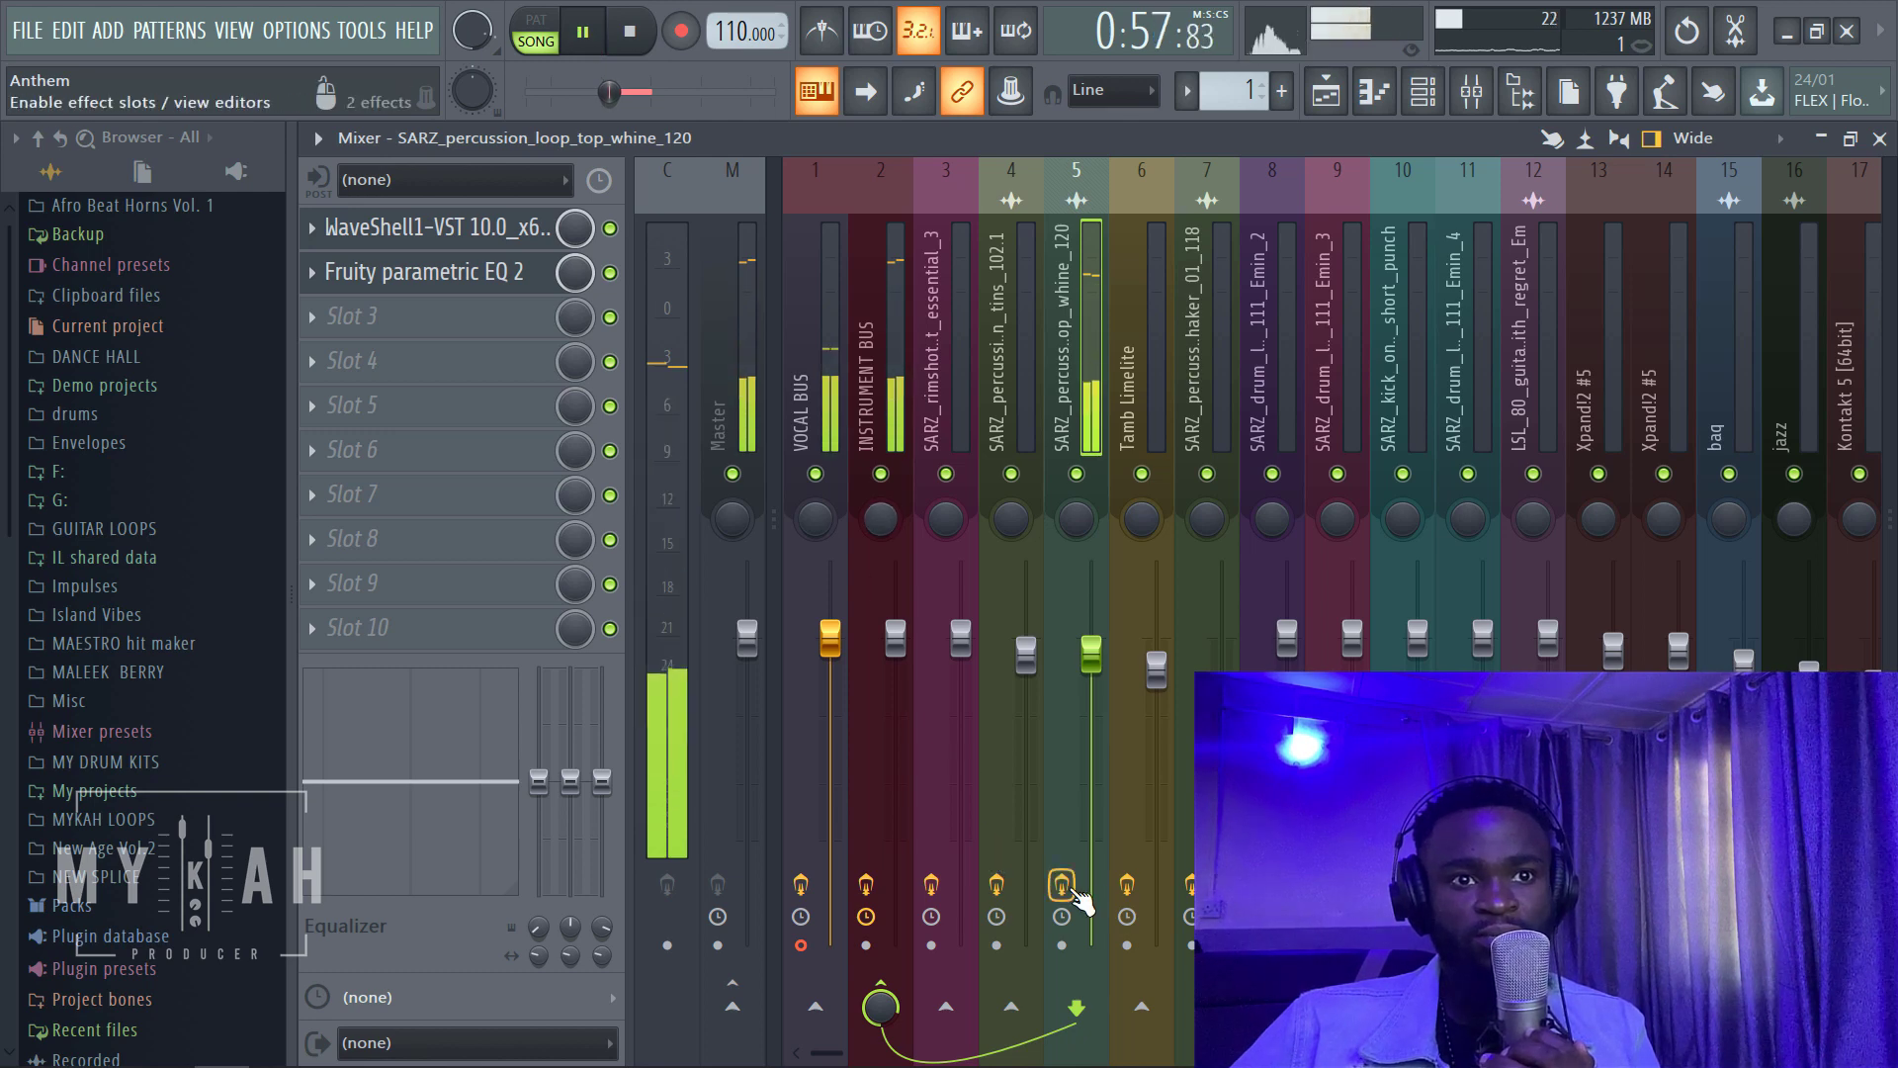
{"action": "key", "text": "F5"}
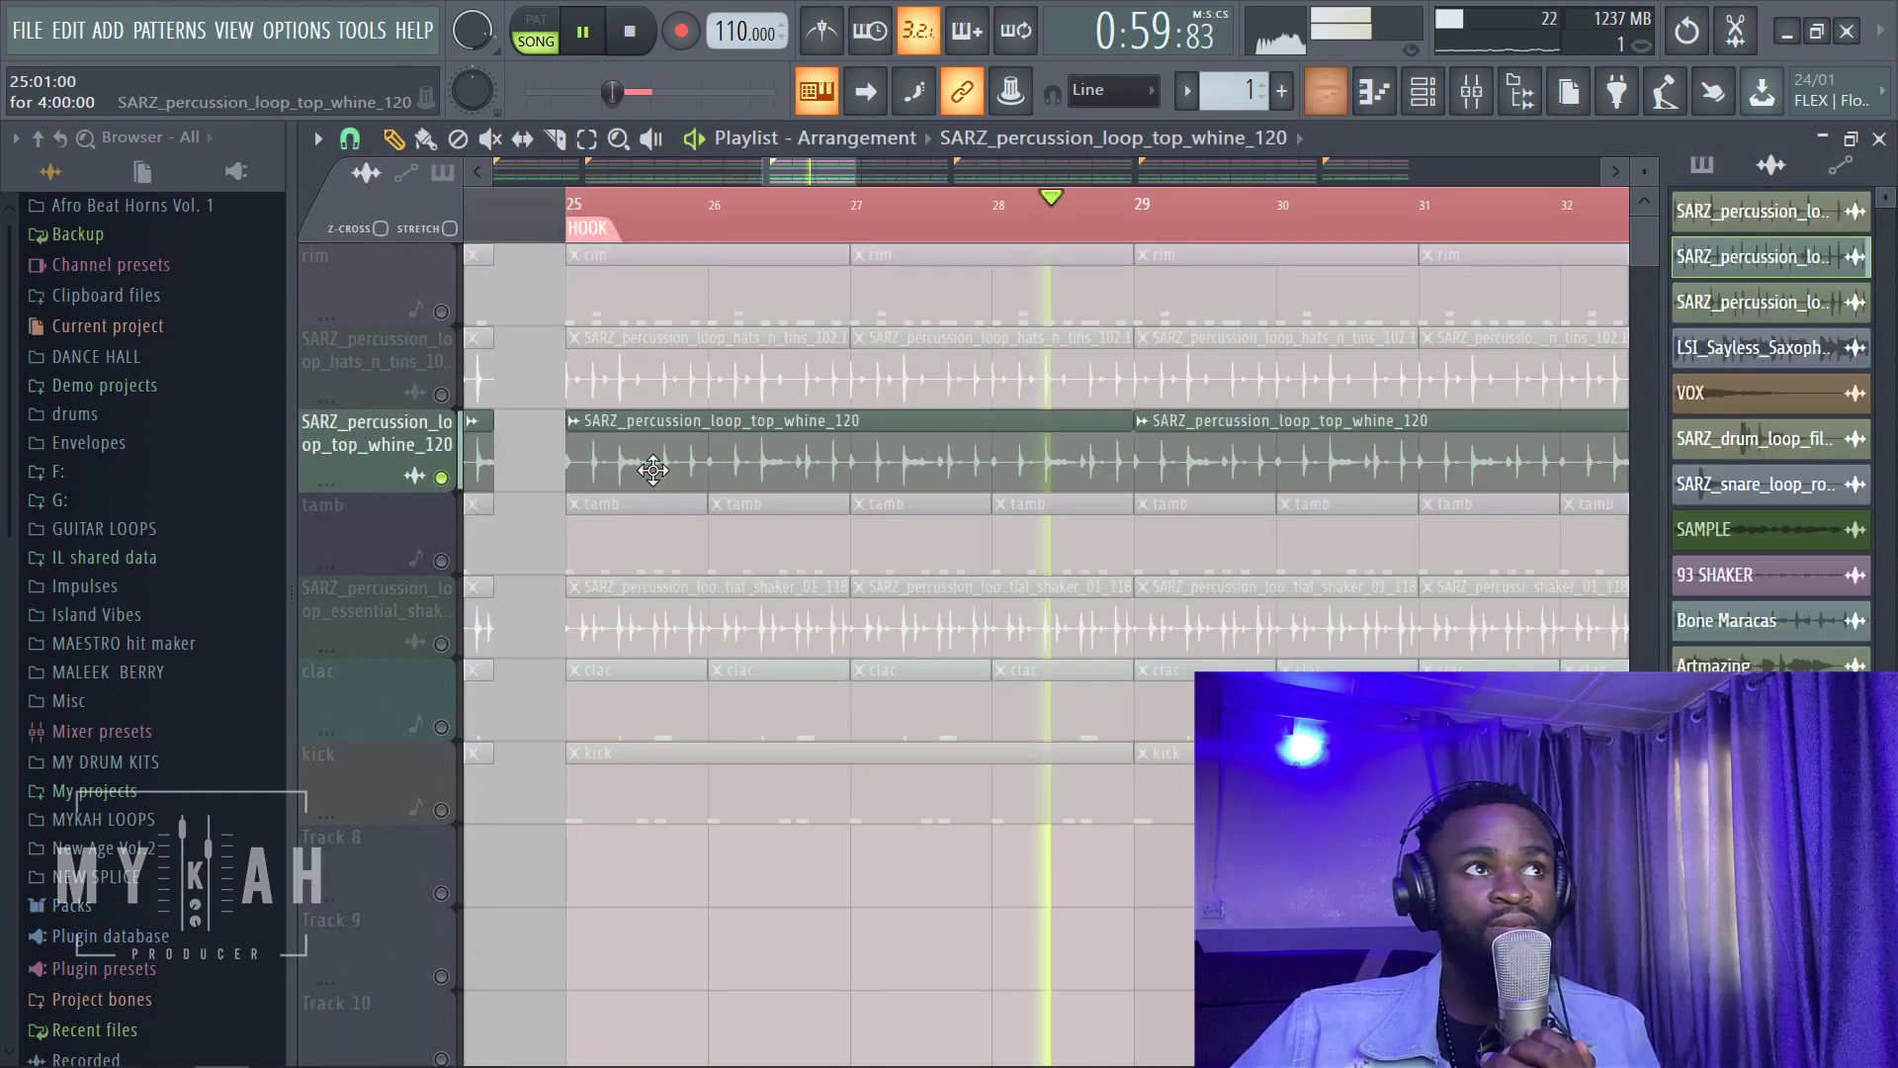
{"action": "left_click", "coordinate": [441, 394]}
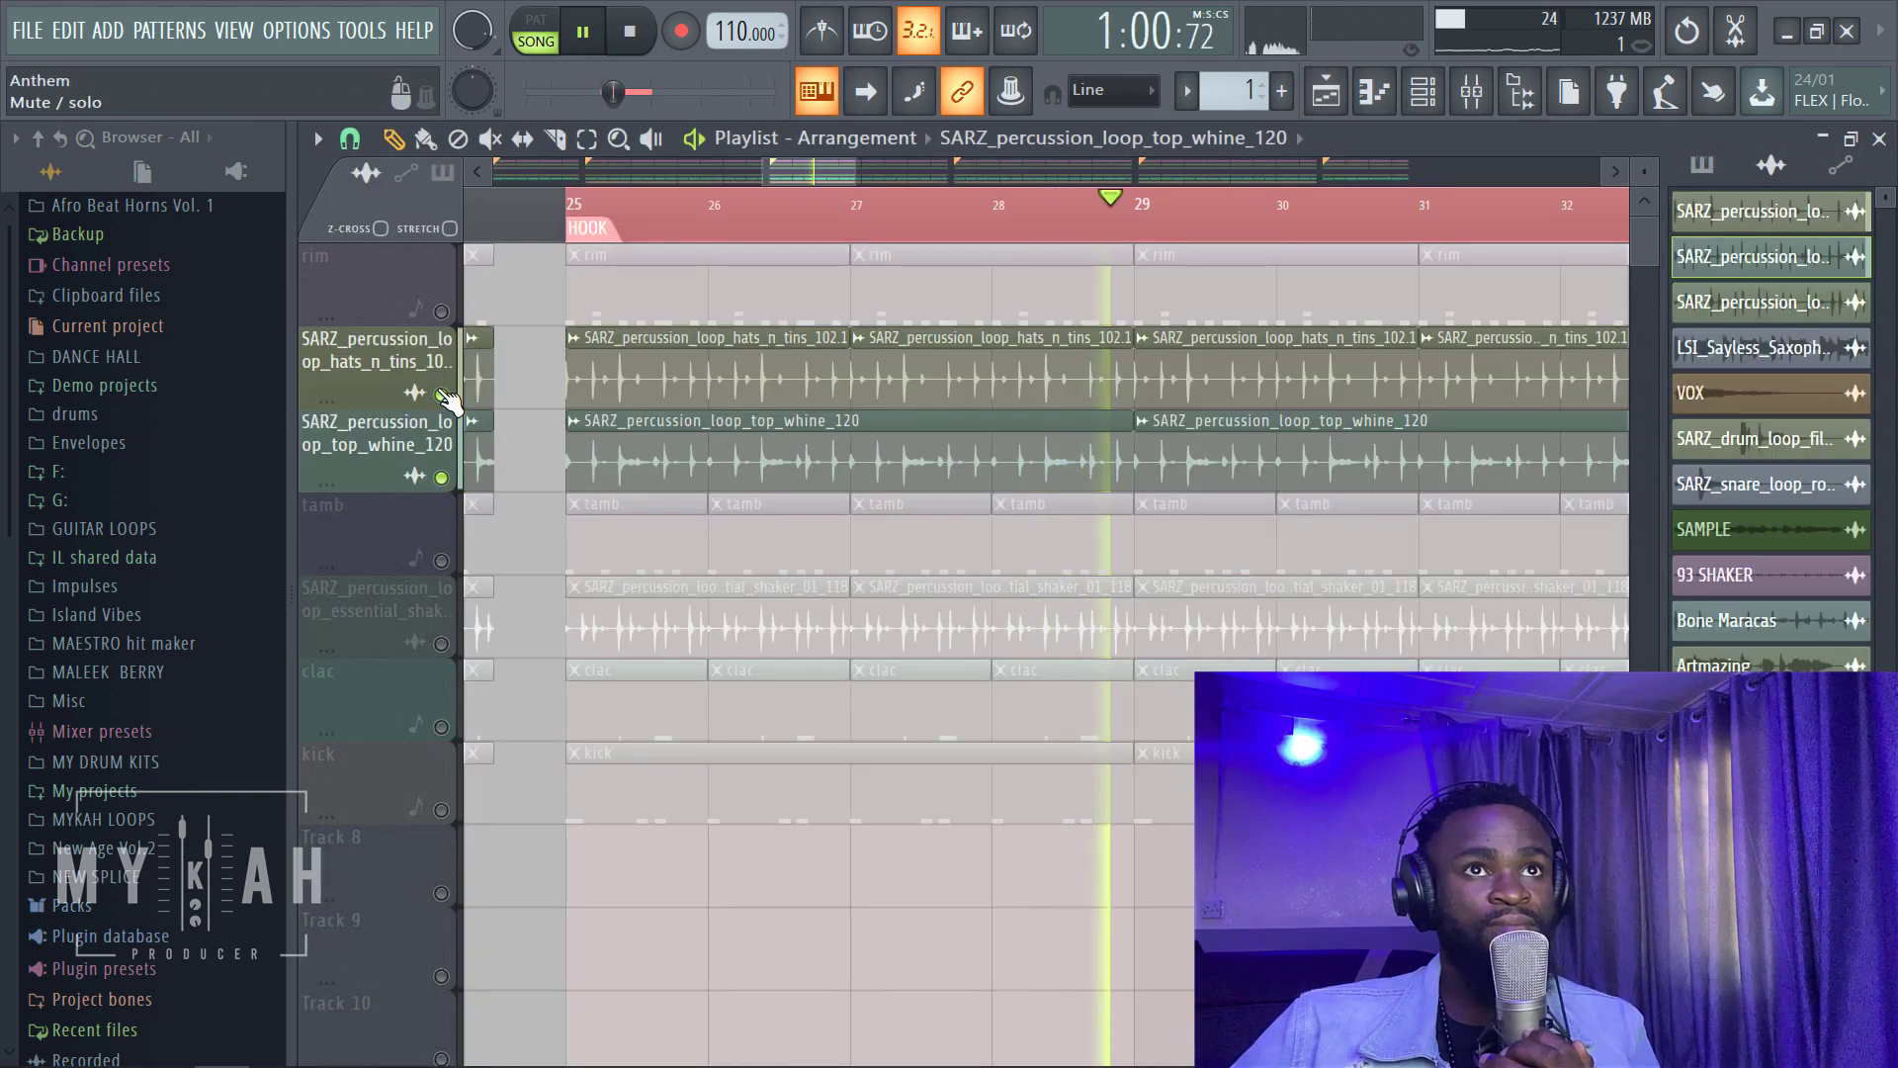
{"action": "left_click", "coordinate": [441, 311]}
{"action": "scroll", "coordinate": [827, 249], "scroll_direction": "down", "scroll_amount": 3}
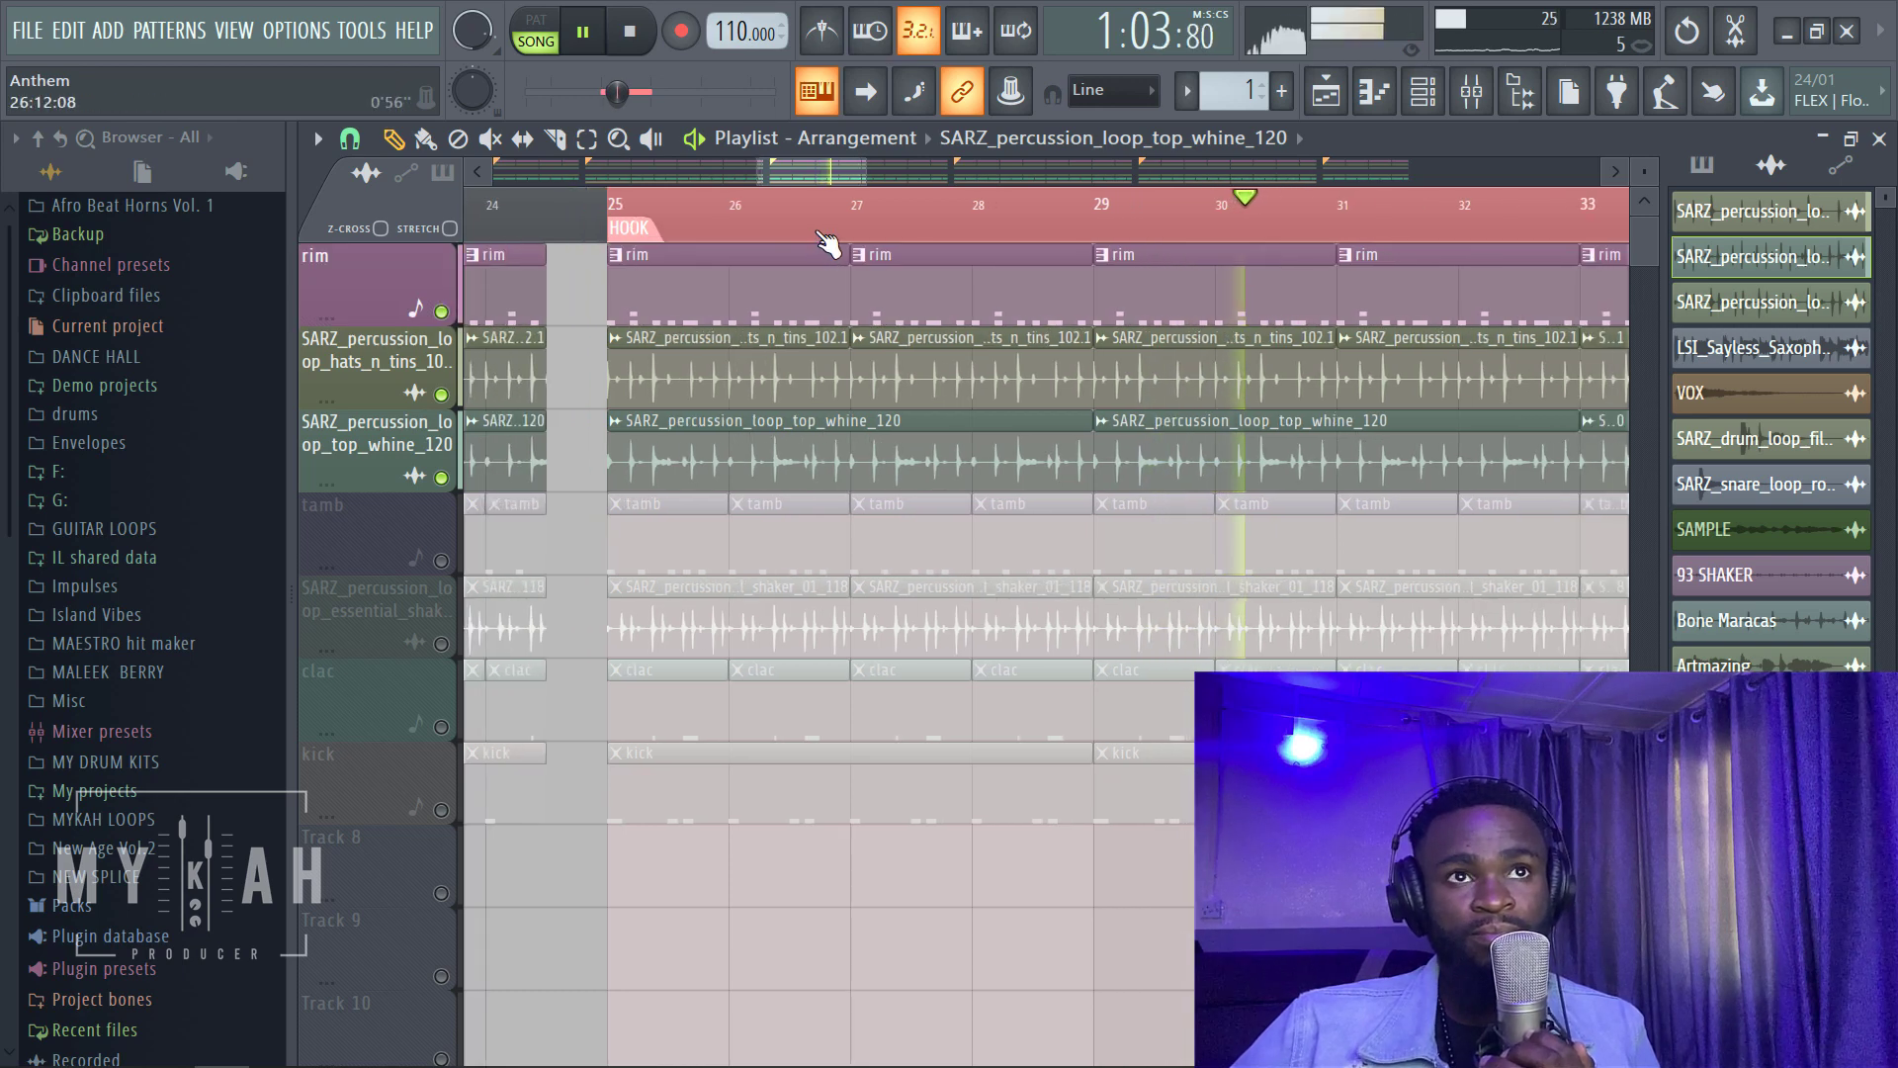
{"action": "scroll", "coordinate": [826, 242], "scroll_direction": "down", "scroll_amount": 2}
{"action": "key", "text": "space"}
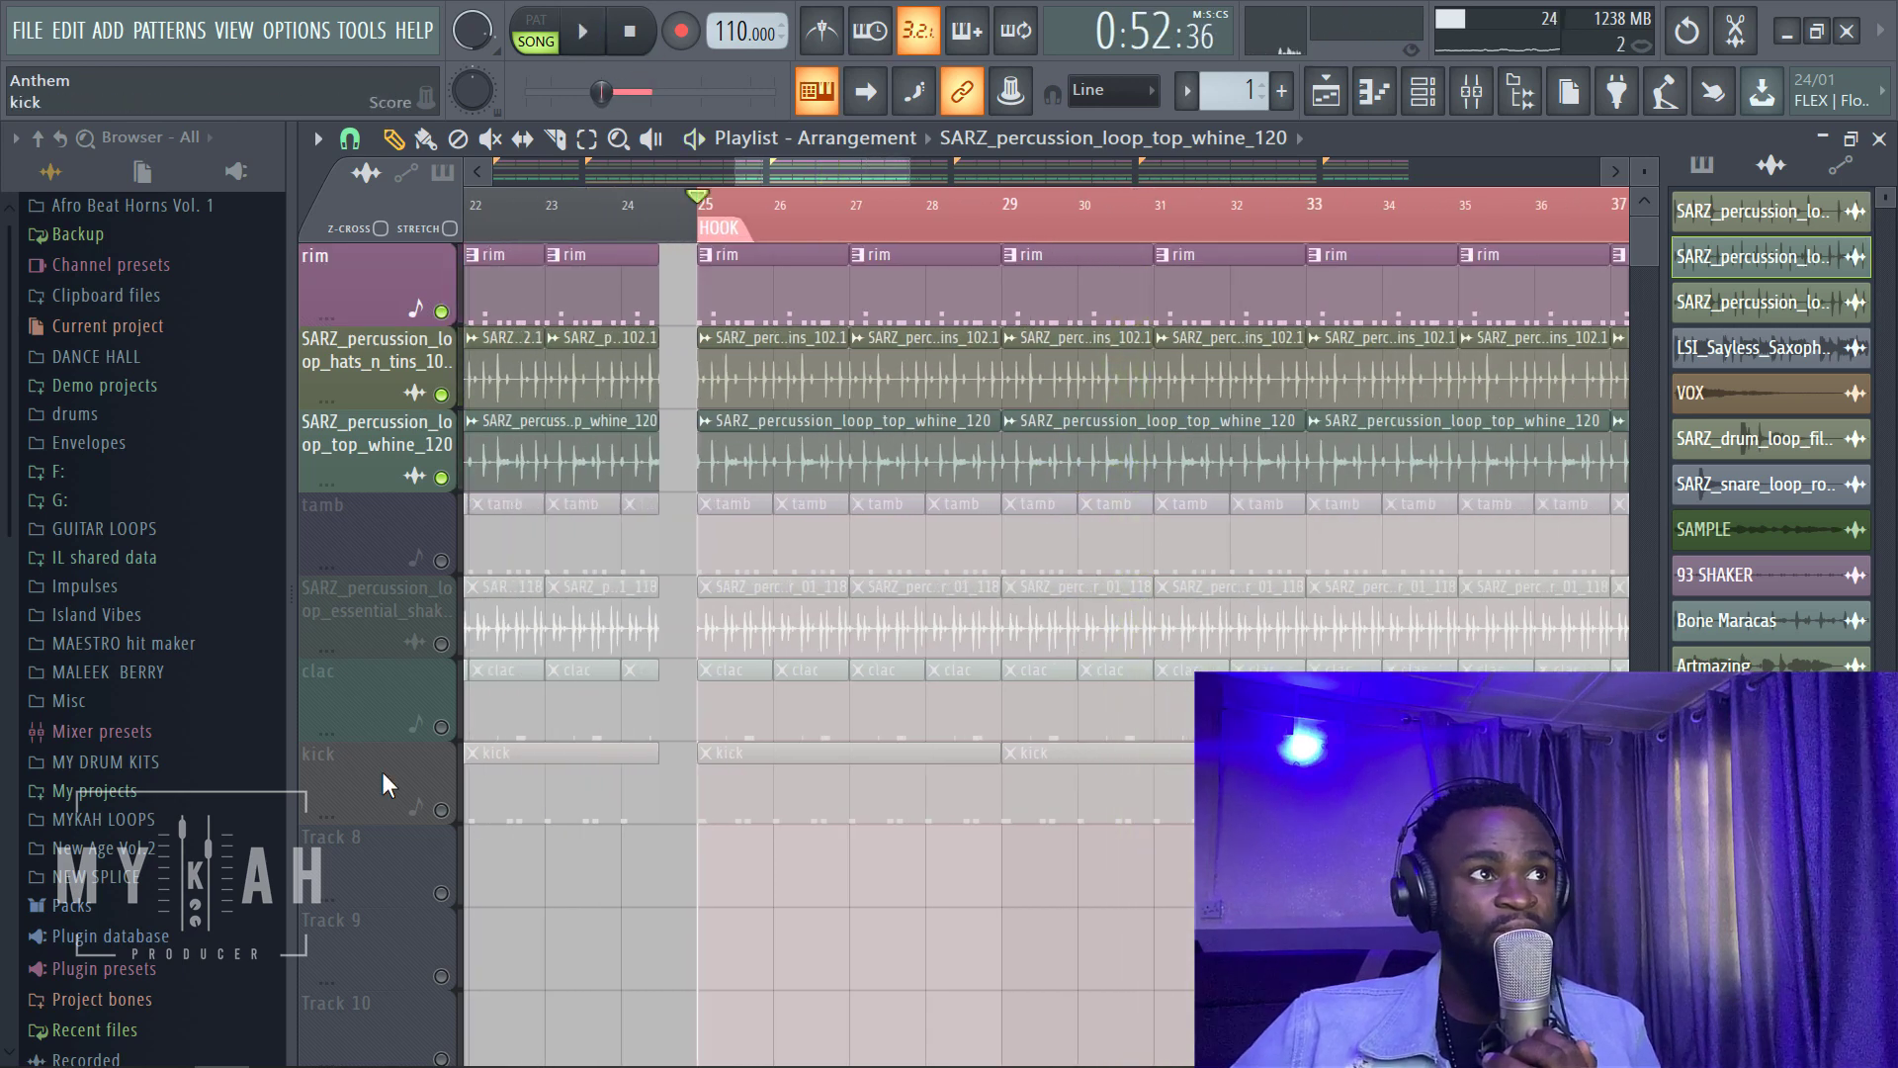
Step: Unmute the tamb track and play it in song mode together with the rim, hats_n_tins and top_whine tracks
{"action": "left_click", "coordinate": [440, 561]}
{"action": "left_click", "coordinate": [559, 43]}
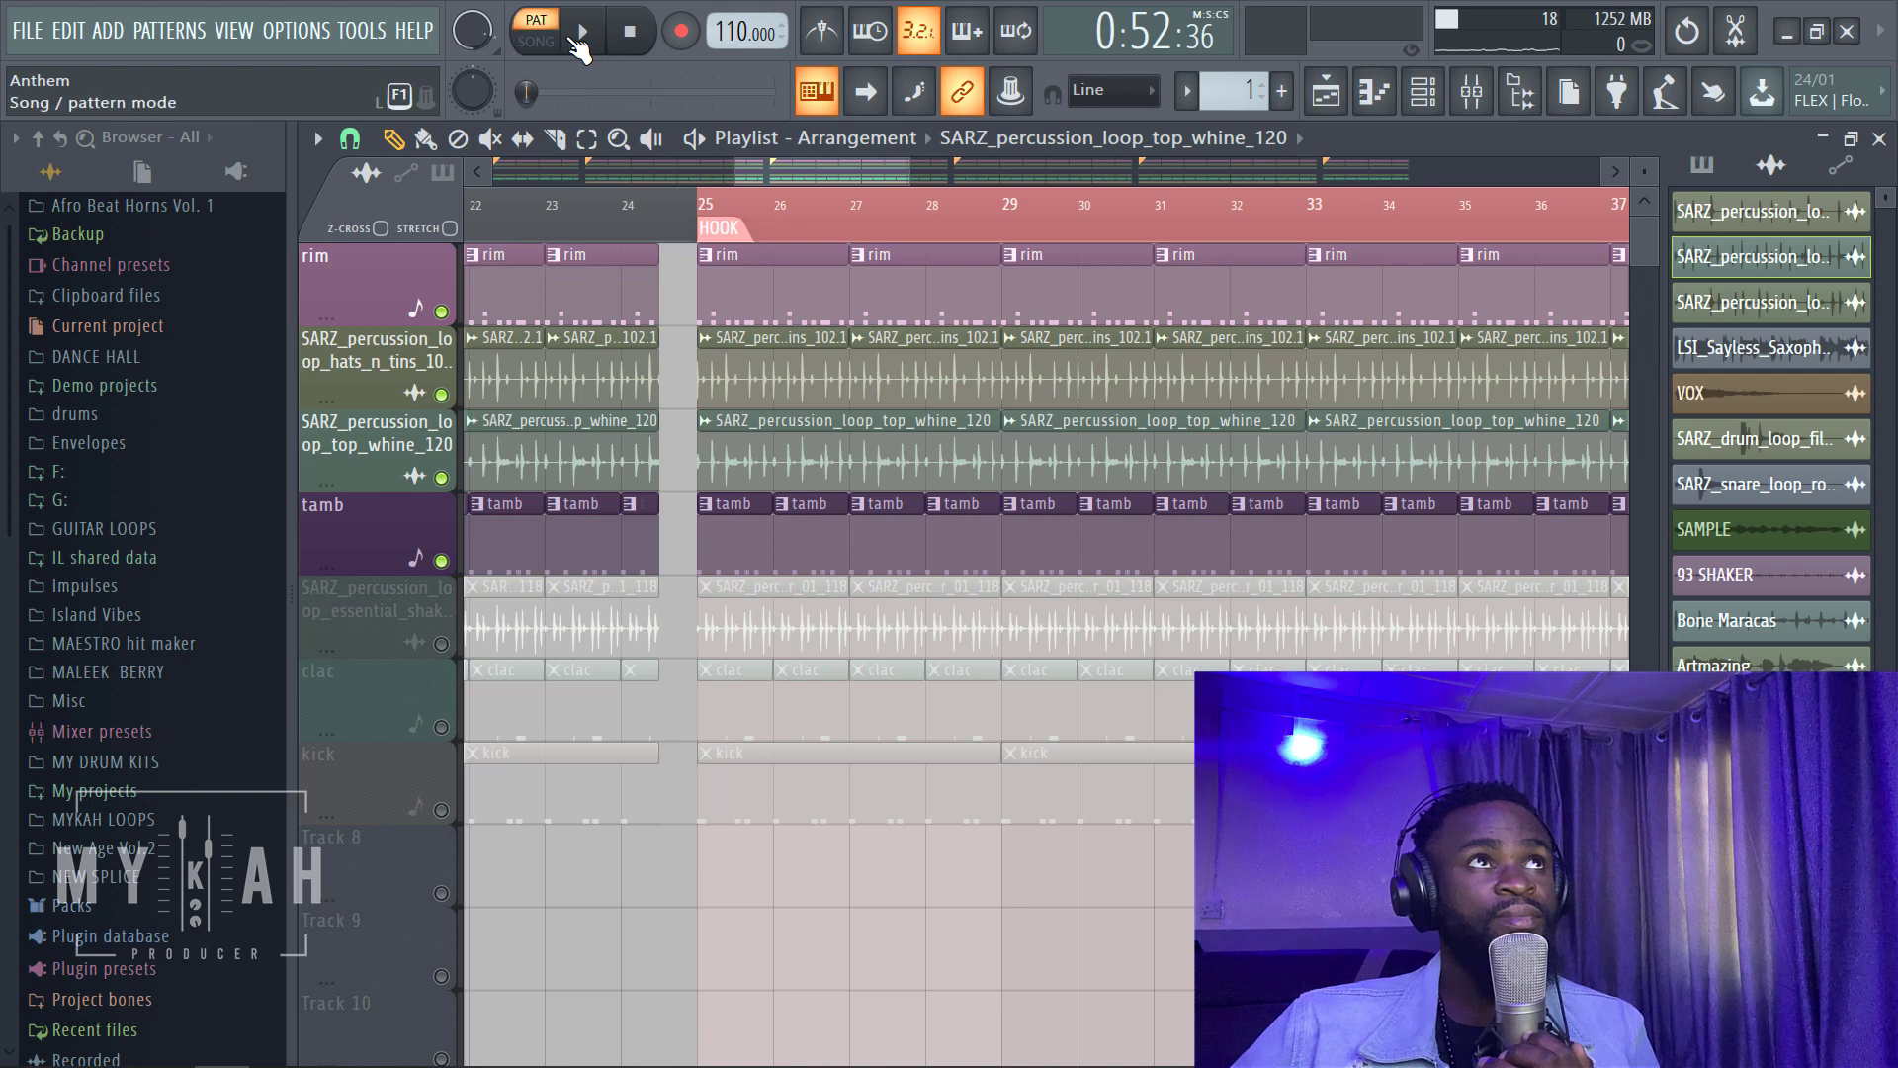
{"action": "left_click", "coordinate": [570, 54]}
{"action": "key", "text": "space"}
{"action": "scroll", "coordinate": [991, 233], "scroll_direction": "down", "scroll_amount": 2}
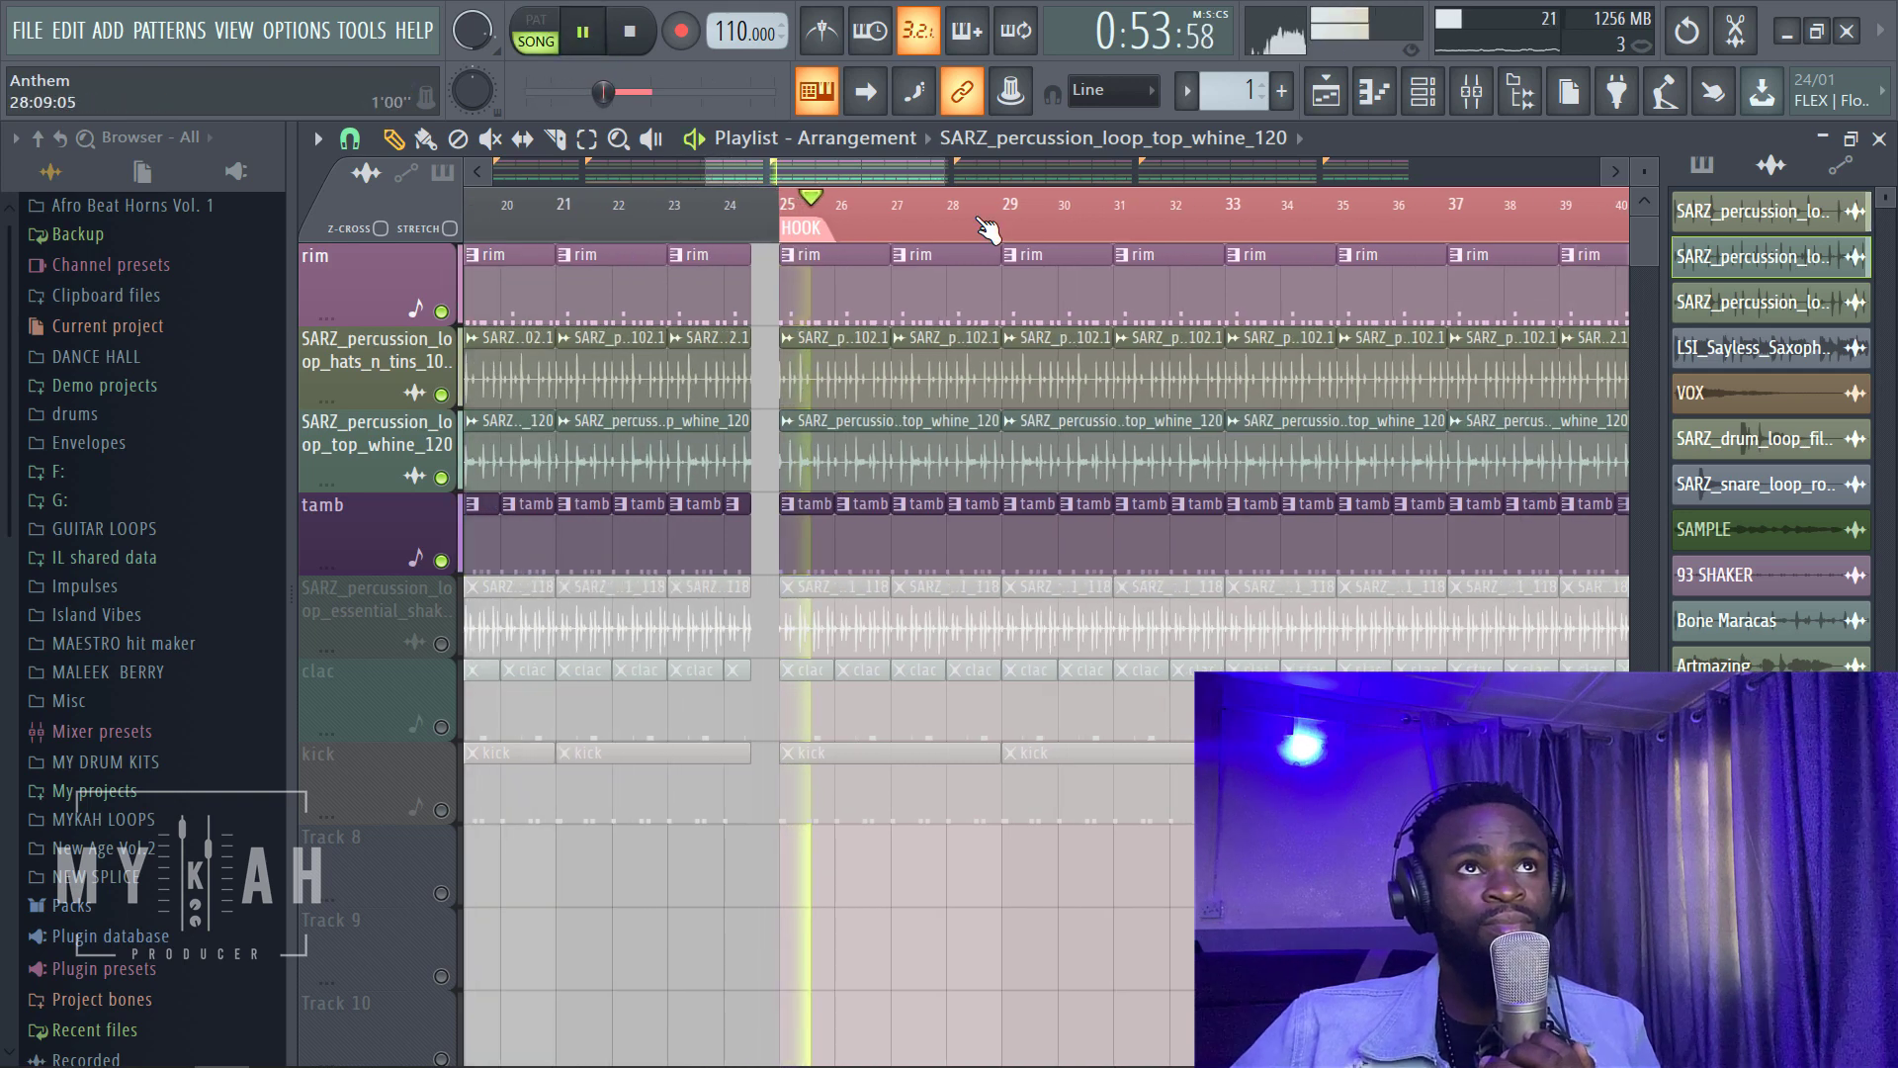
{"action": "left_click_drag", "start_coordinate": [881, 177], "coordinate": [898, 182]}
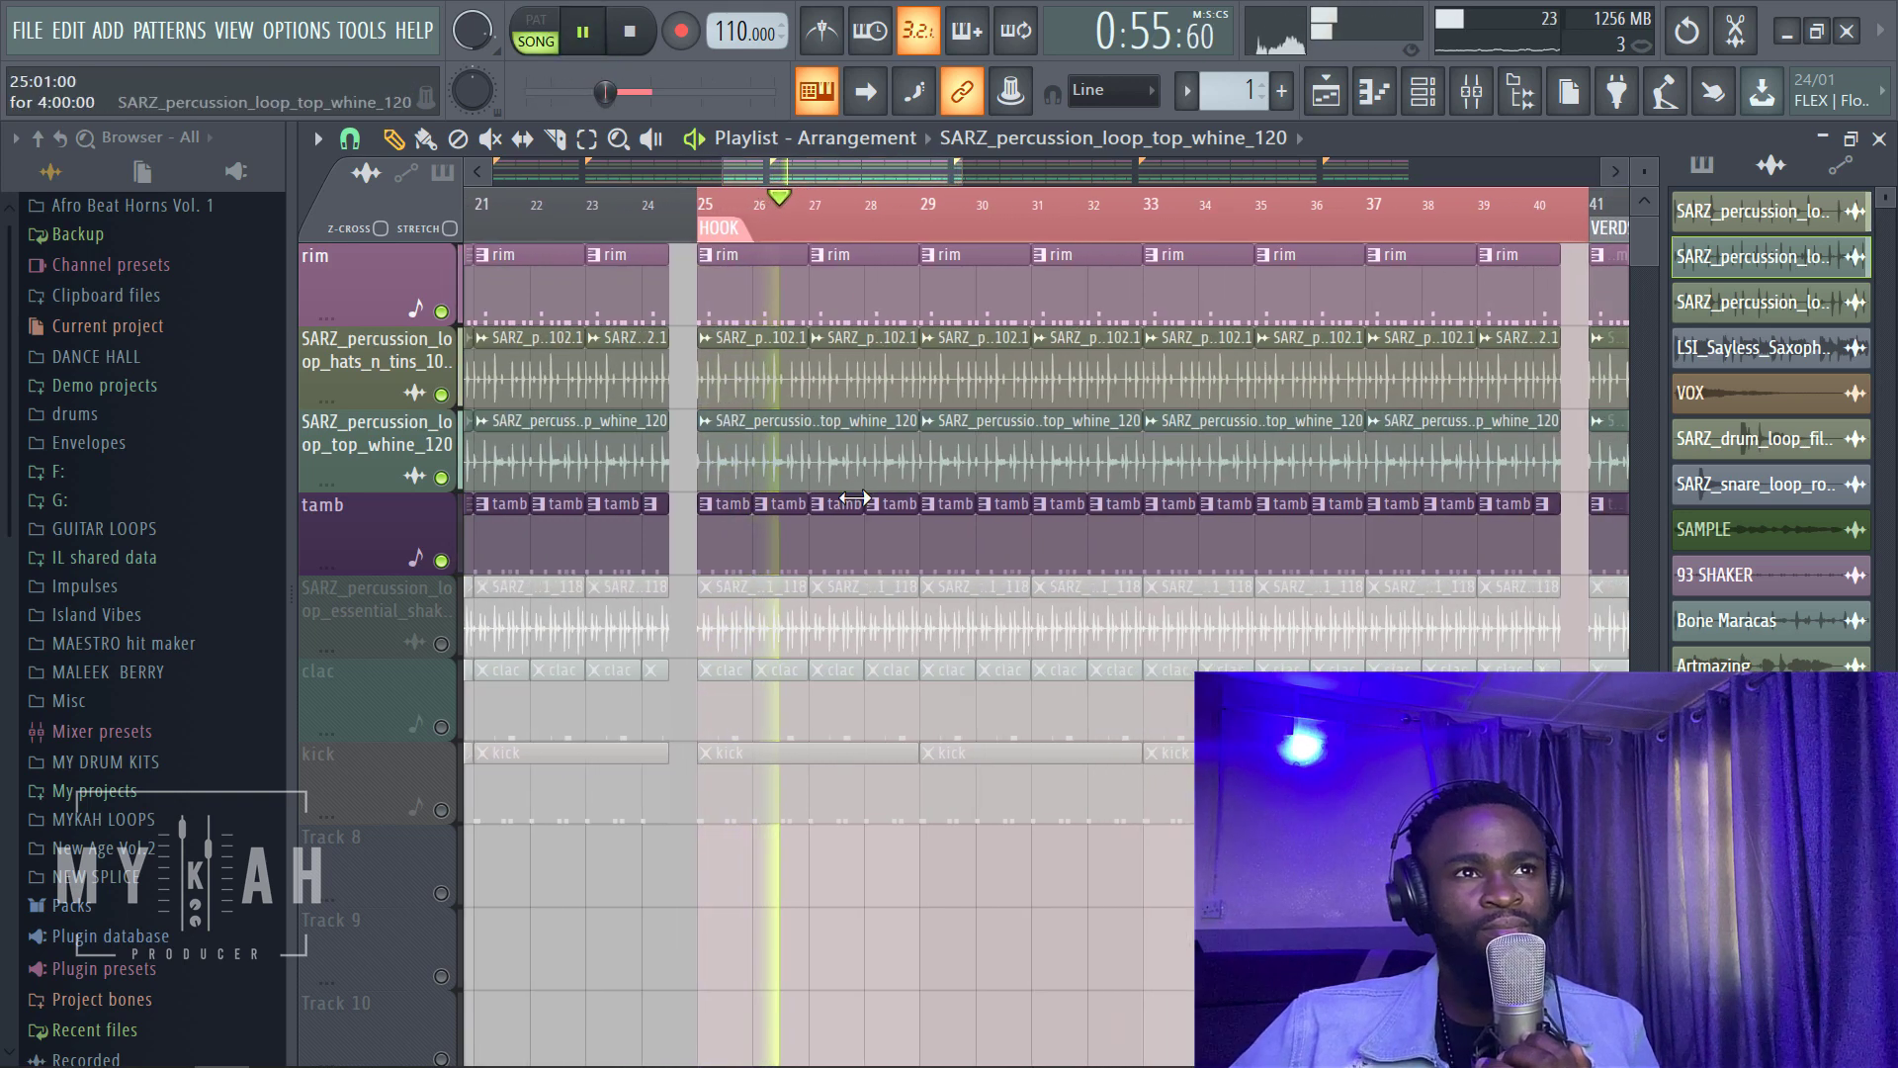
Step: Examine the tamb pattern's Tamb Limelite notes in the channel rack, return to the playlist and stop playback
{"action": "left_click", "coordinate": [1424, 91]}
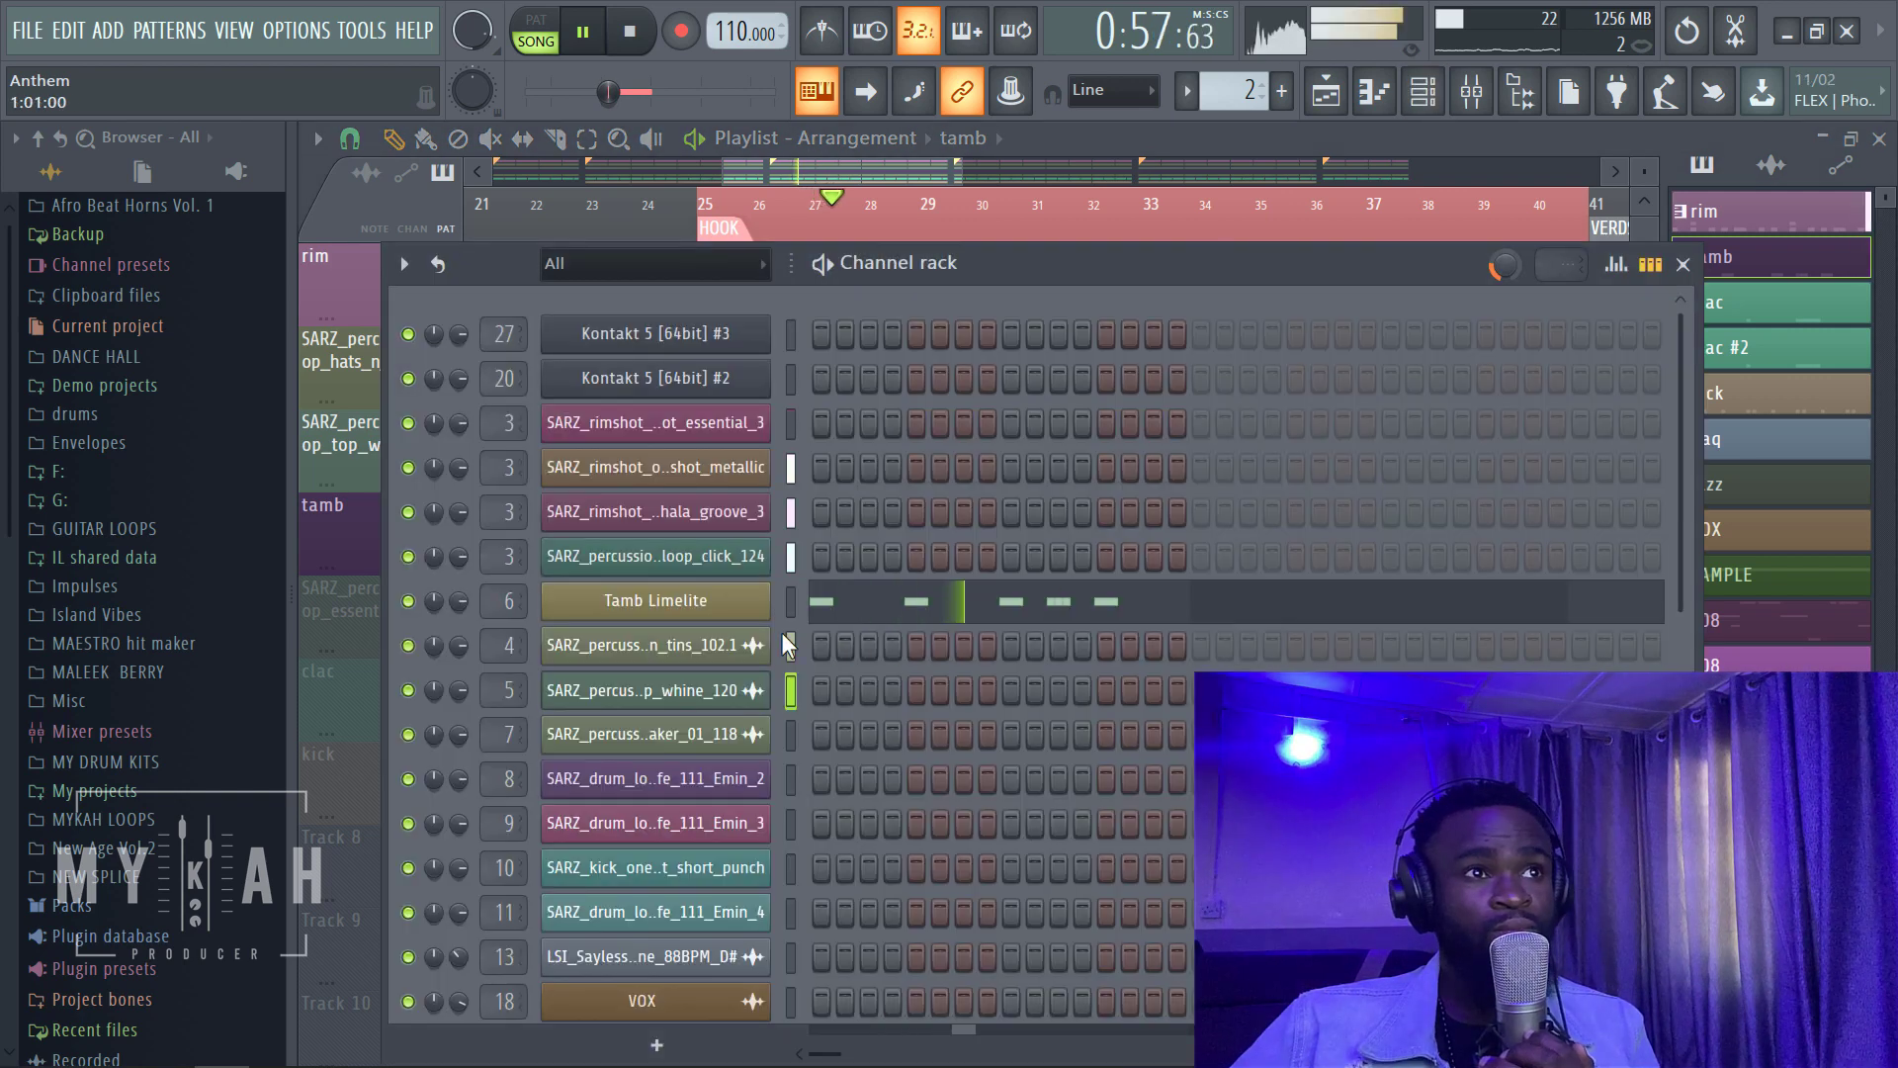
{"action": "left_click", "coordinate": [858, 158]}
{"action": "left_click", "coordinate": [634, 35]}
Step: Unmute the essential_shaker loop track, solo it and play it from the start of the HOOK
{"action": "left_click", "coordinate": [441, 643]}
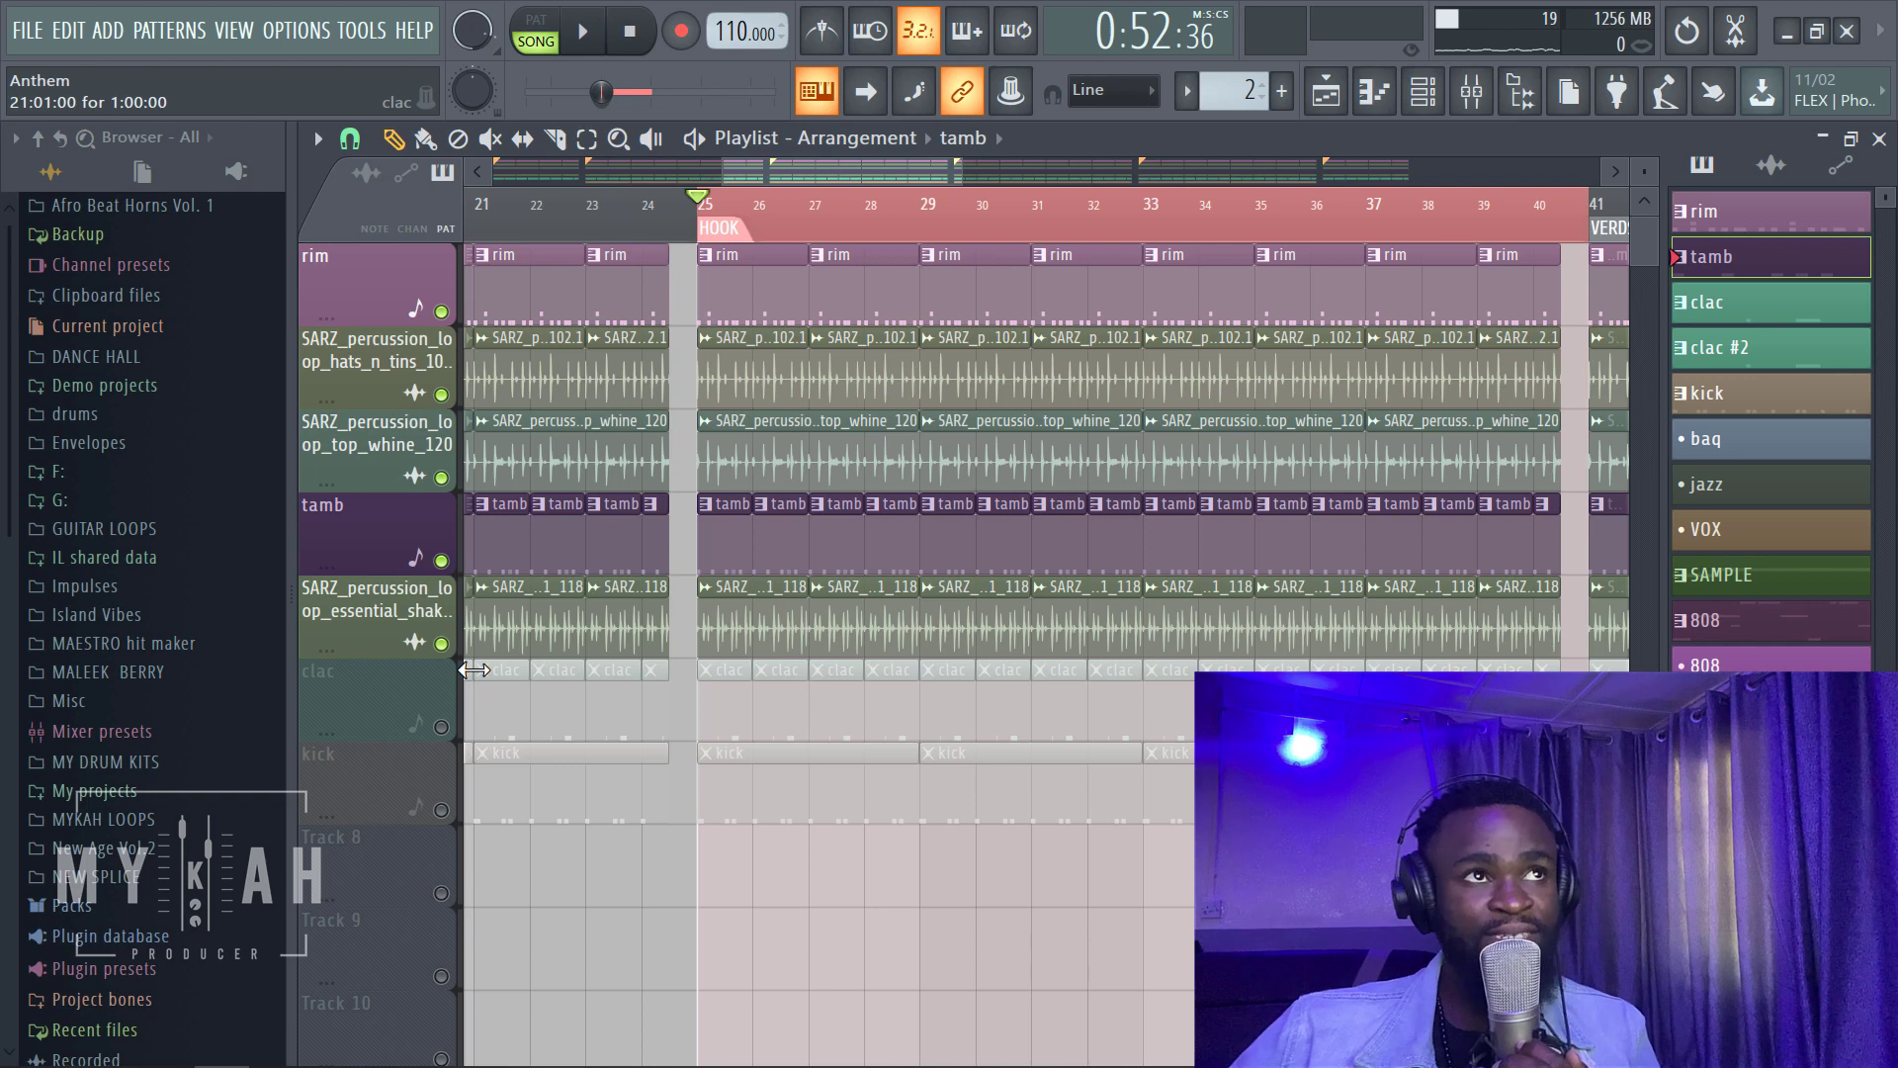
{"action": "scroll", "coordinate": [778, 240], "scroll_direction": "up", "scroll_amount": 2}
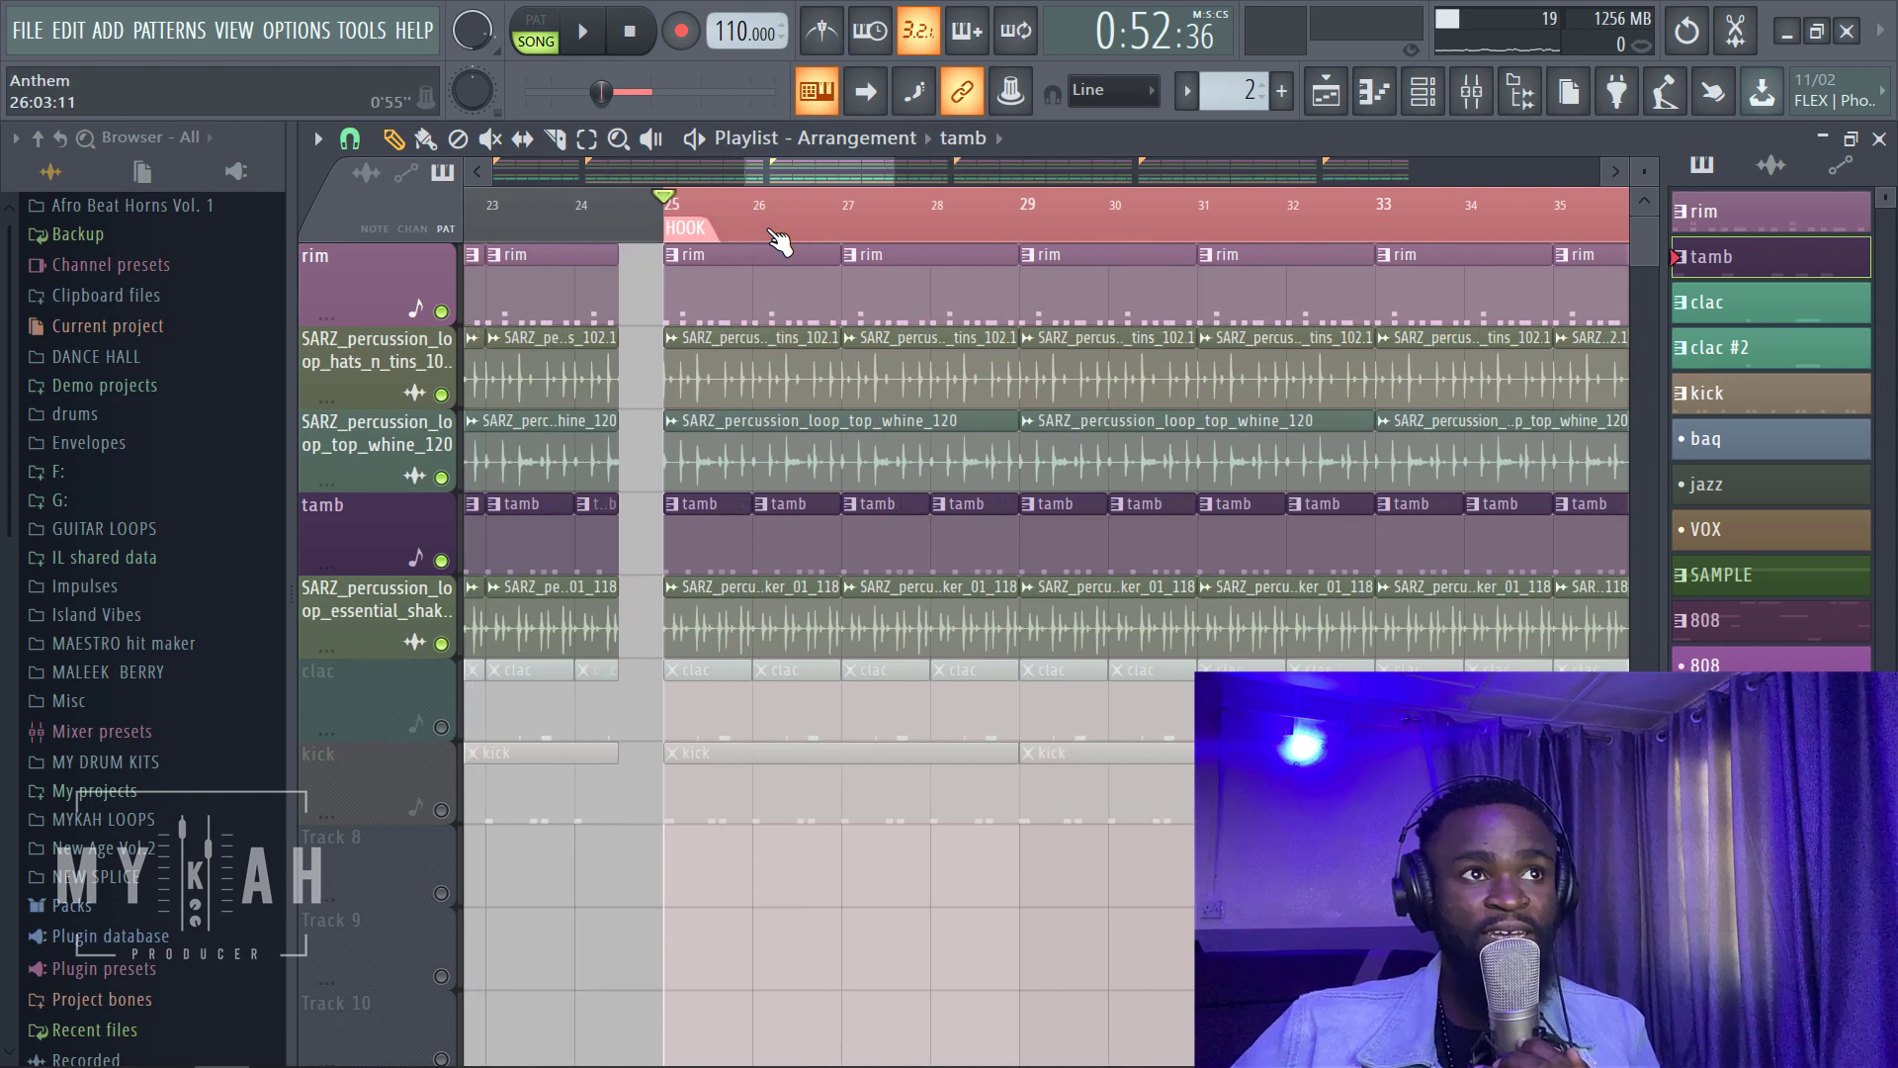
{"action": "left_click", "coordinate": [441, 644], "text": "ctrl"}
{"action": "left_click", "coordinate": [582, 37]}
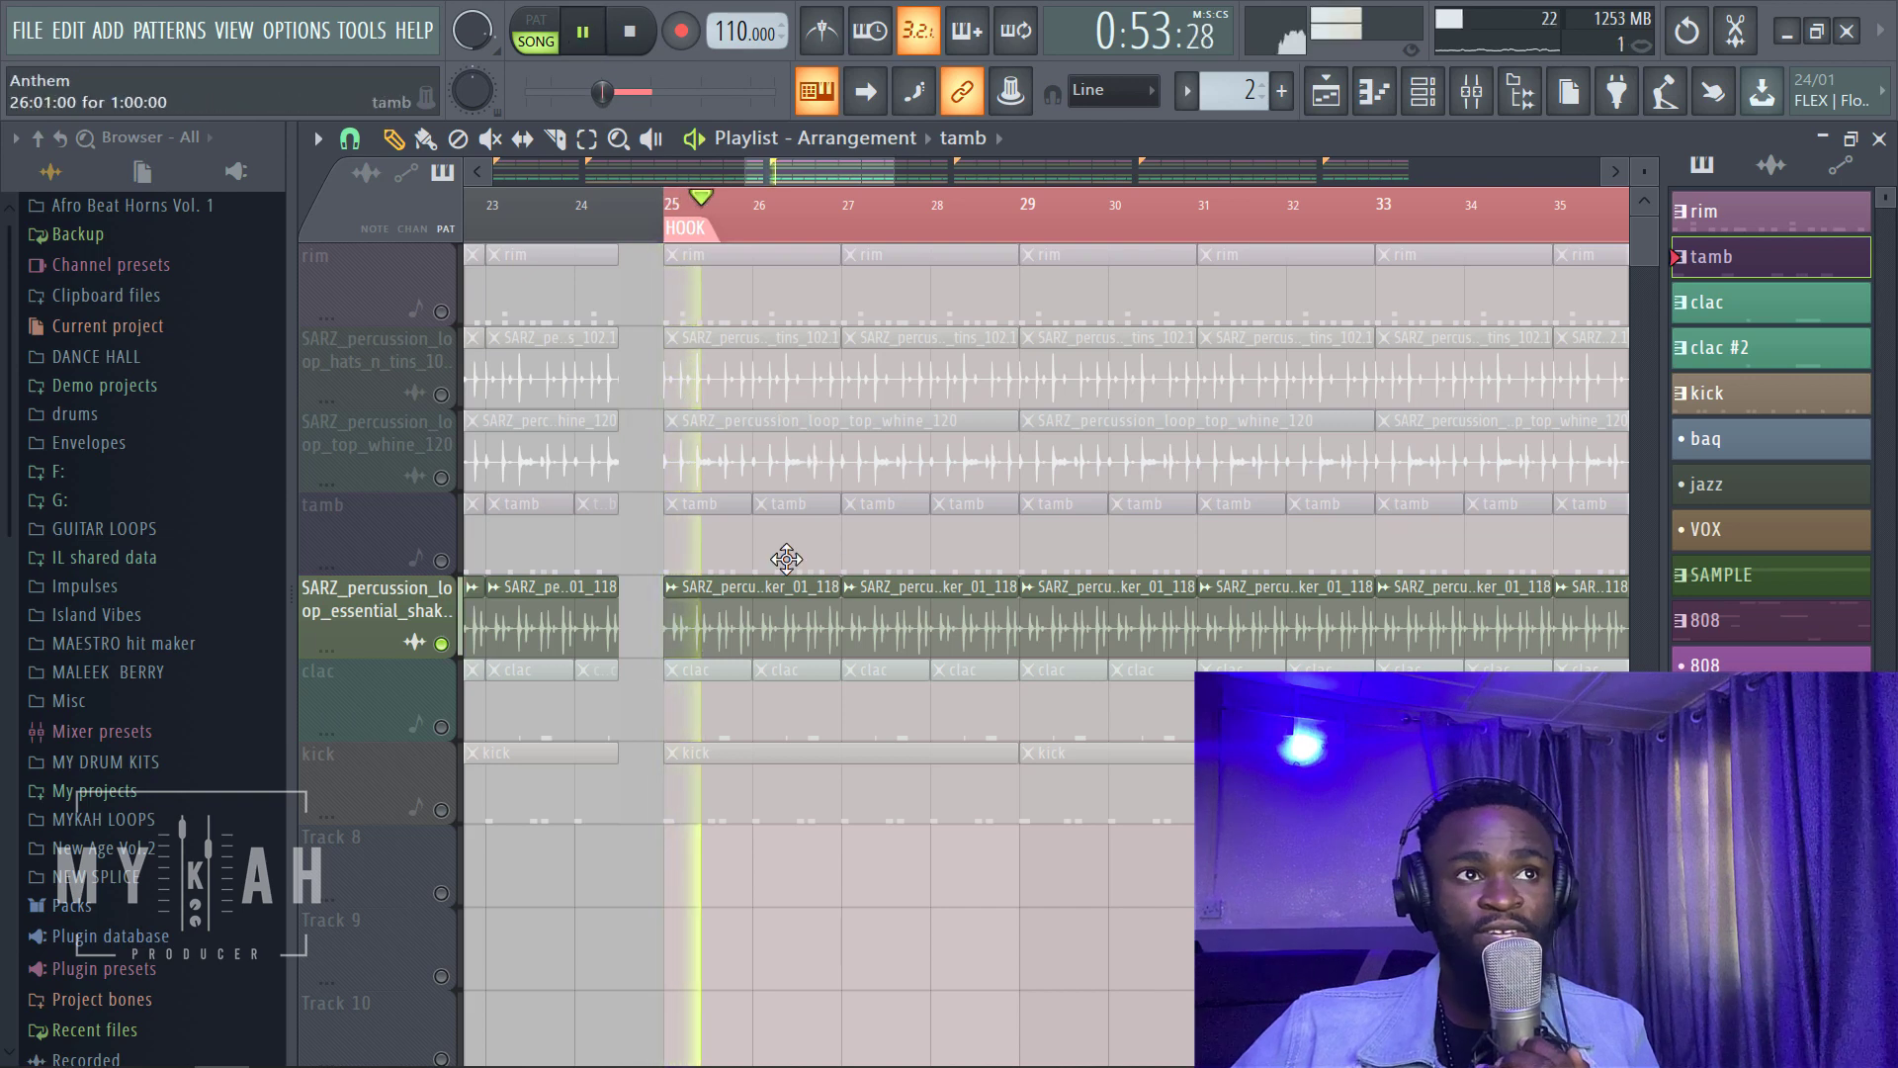
Step: Open the essential_shaker loop's channel and bring up mixer track 7, and restart playback of the soloed loop
{"action": "double_click", "coordinate": [771, 600]}
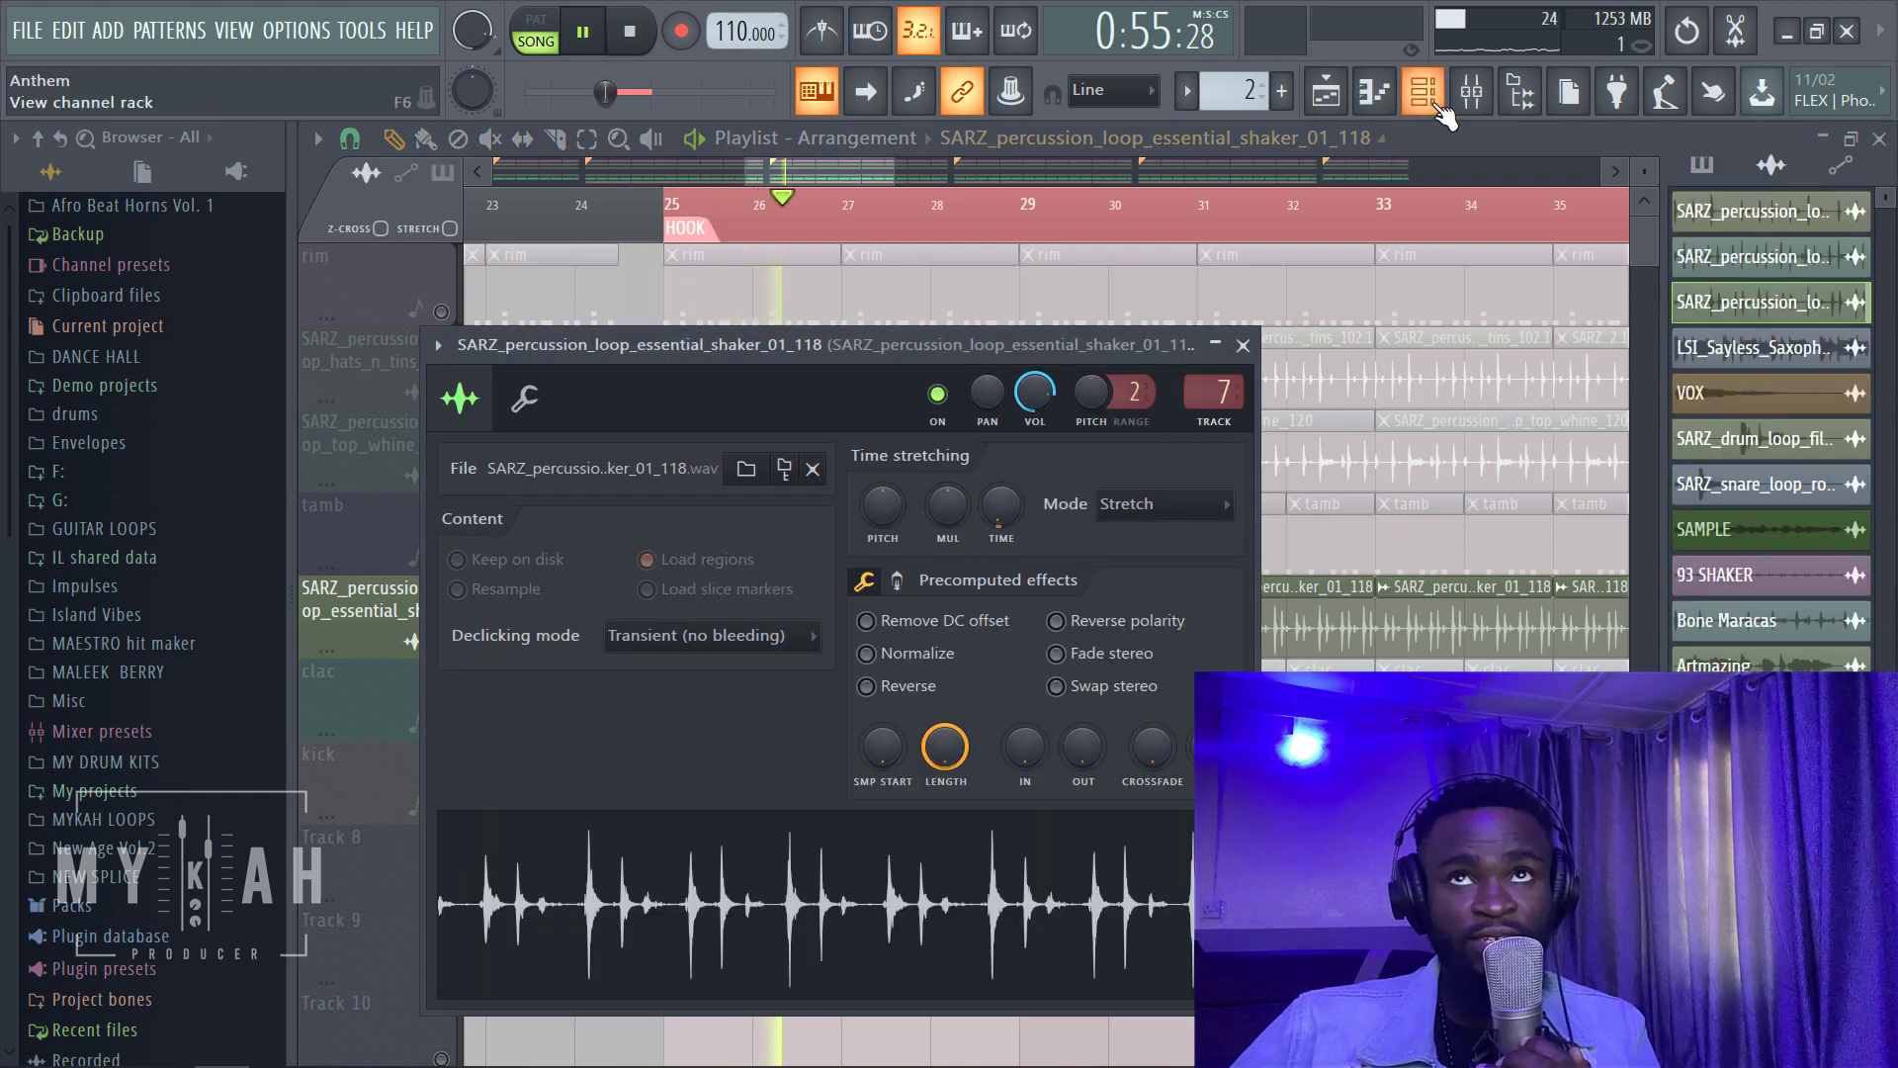
{"action": "left_click", "coordinate": [1471, 91]}
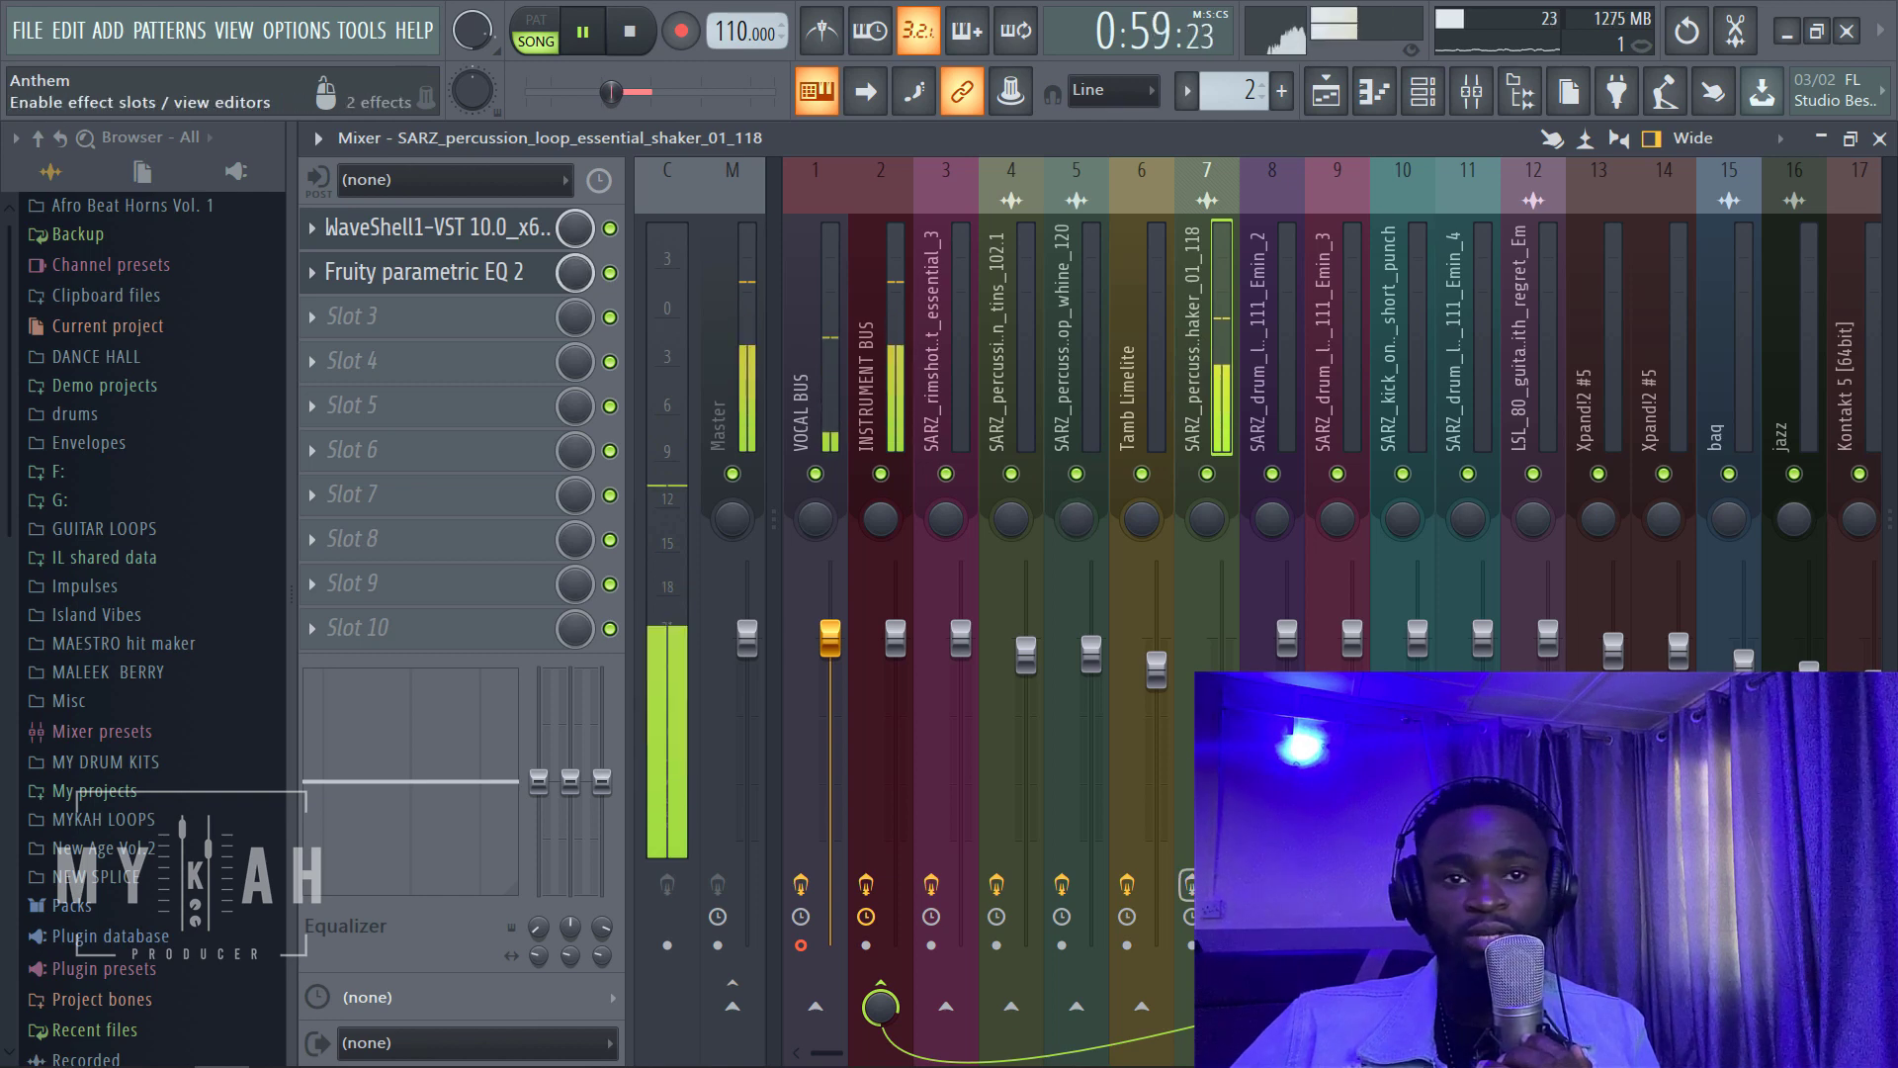
{"action": "left_click", "coordinate": [629, 32]}
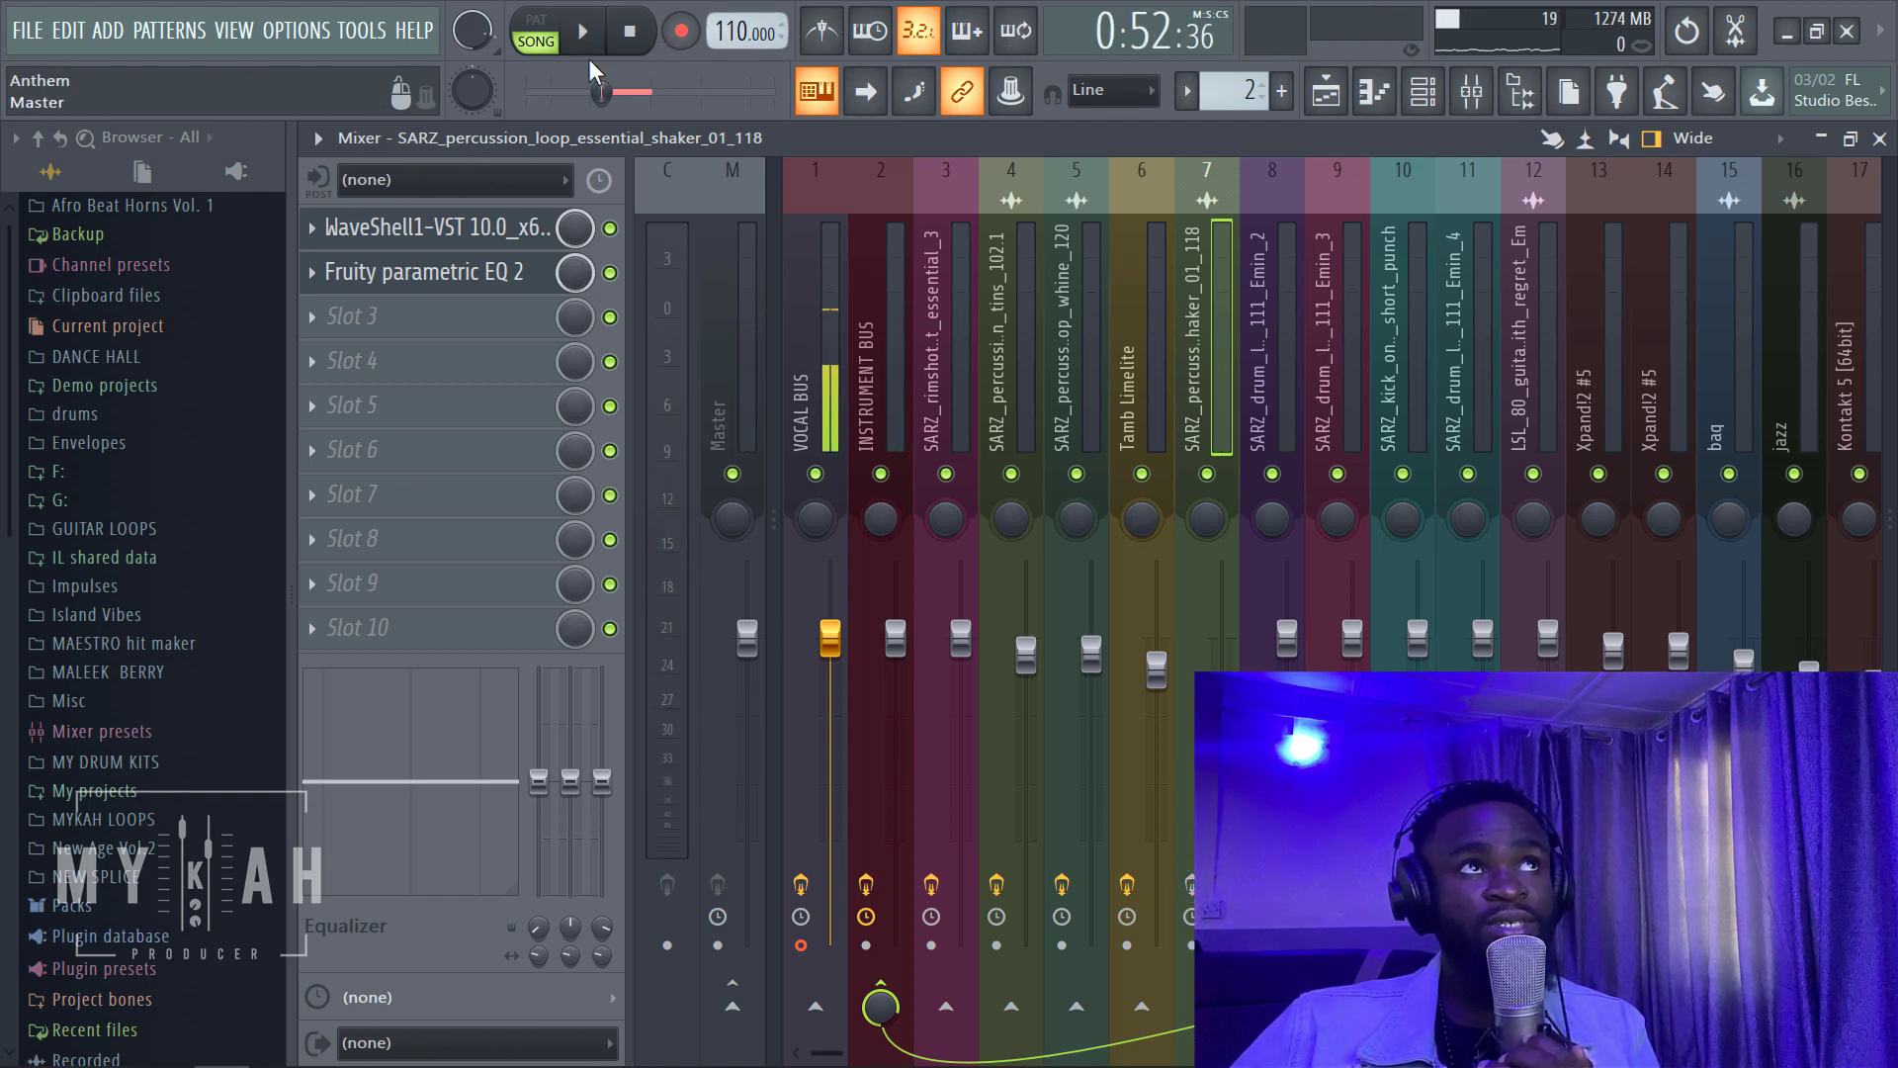
{"action": "left_click", "coordinate": [583, 31]}
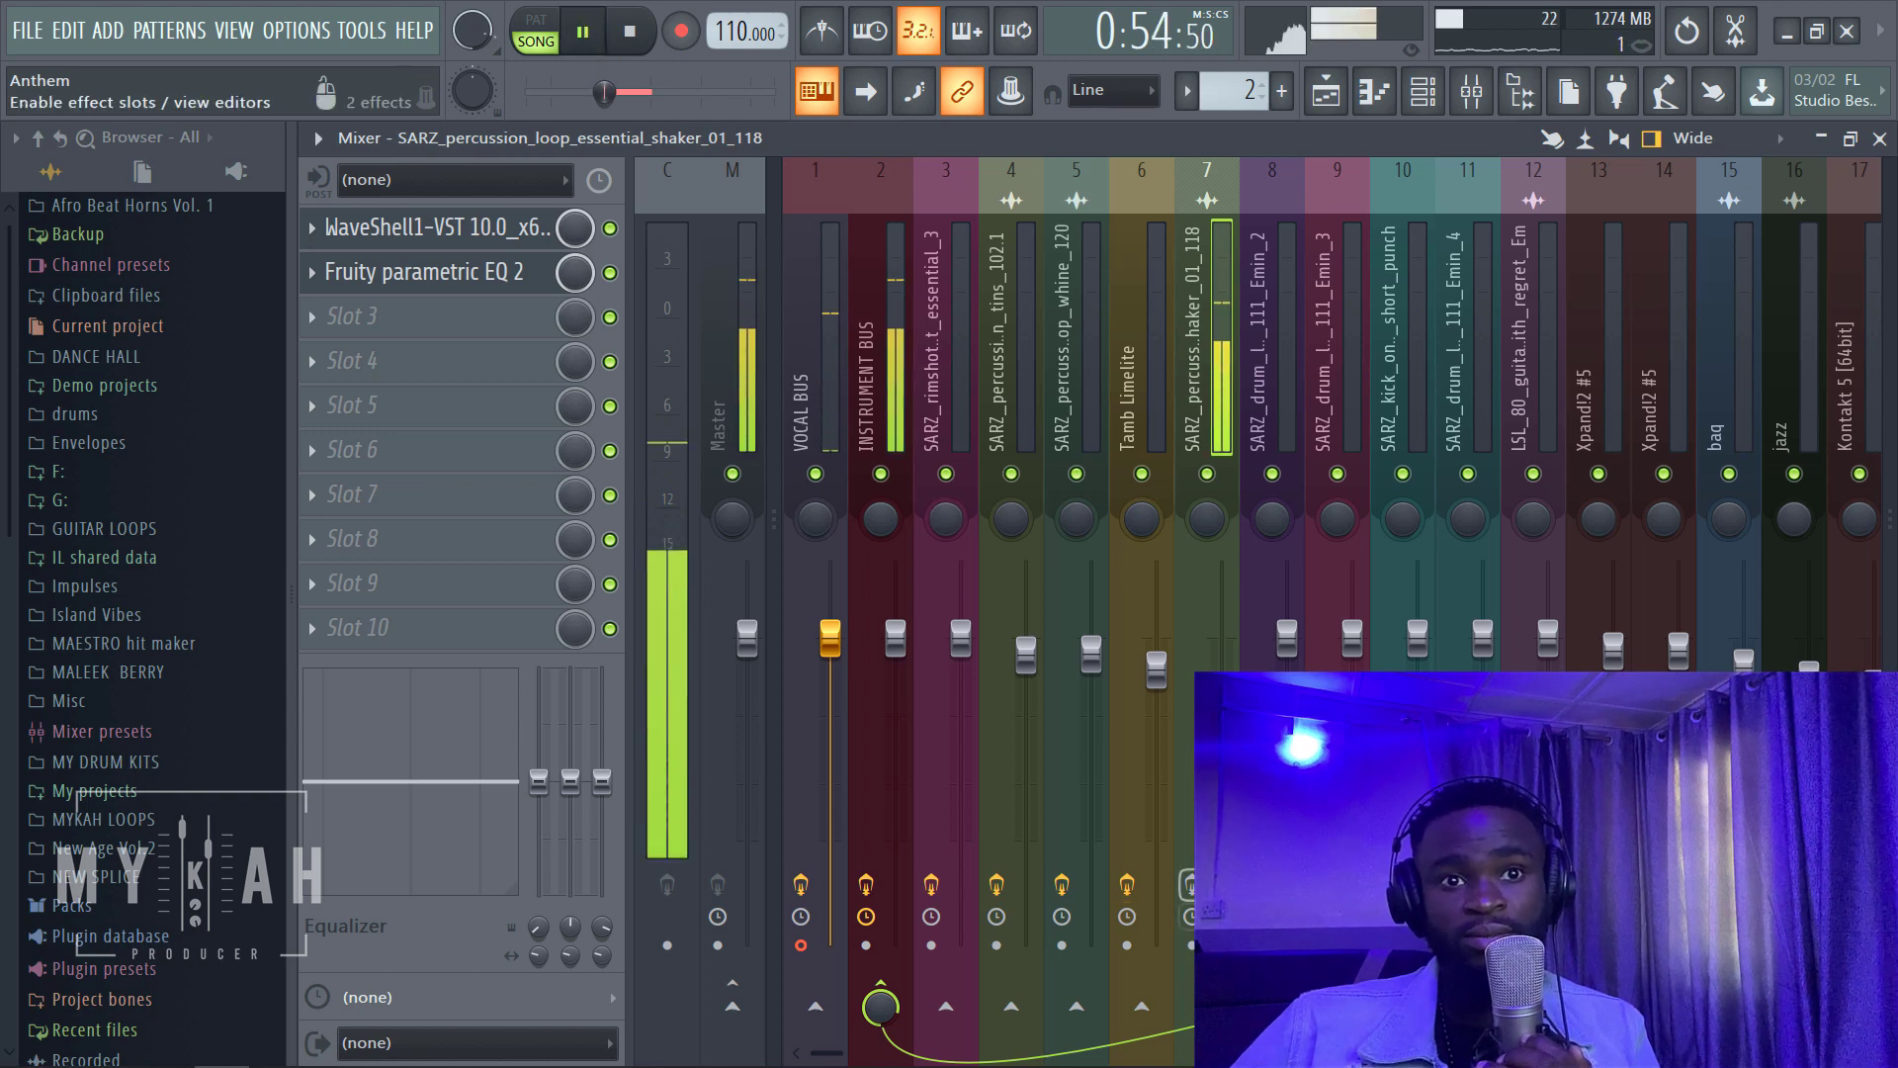
Step: Examine the Smack Attack and Fruity parametric EQ 2 settings on the essential_shaker mixer track
{"action": "left_click", "coordinate": [474, 234]}
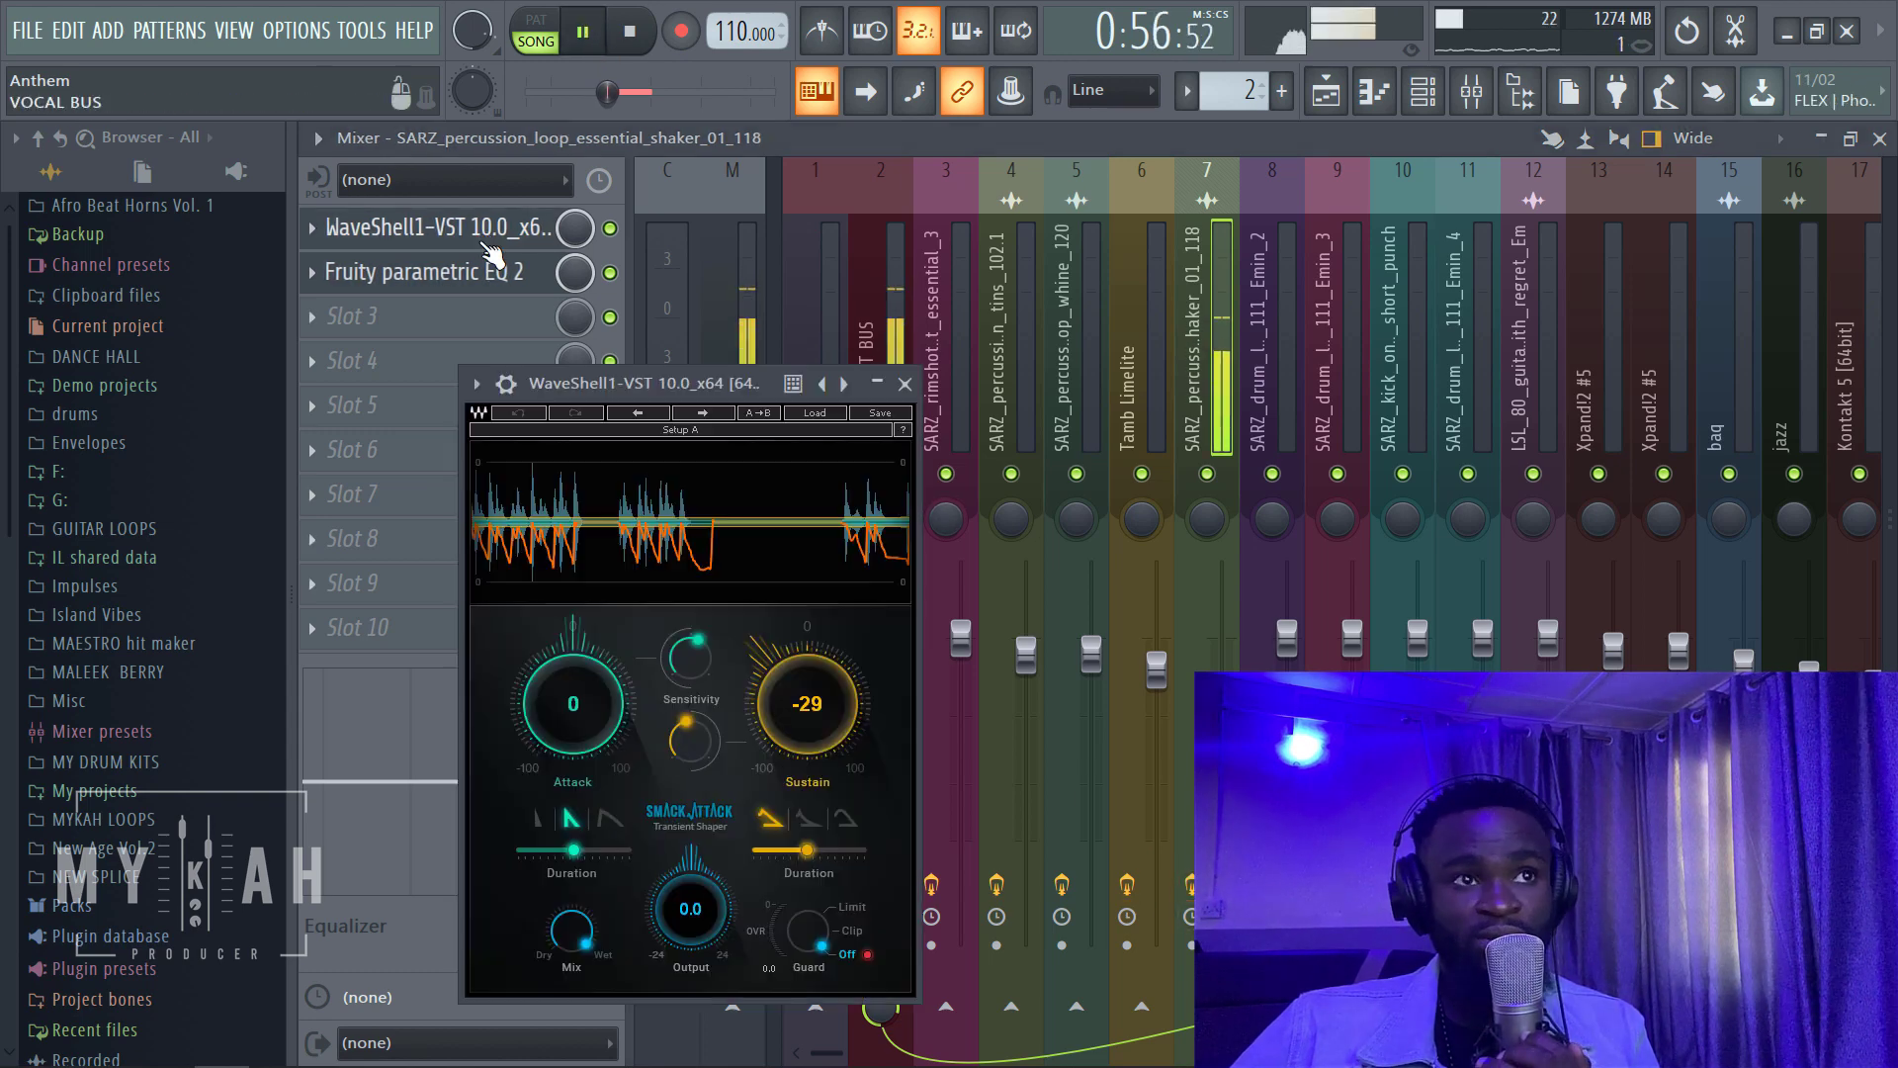
{"action": "left_click", "coordinate": [485, 264]}
{"action": "left_click", "coordinate": [494, 272]}
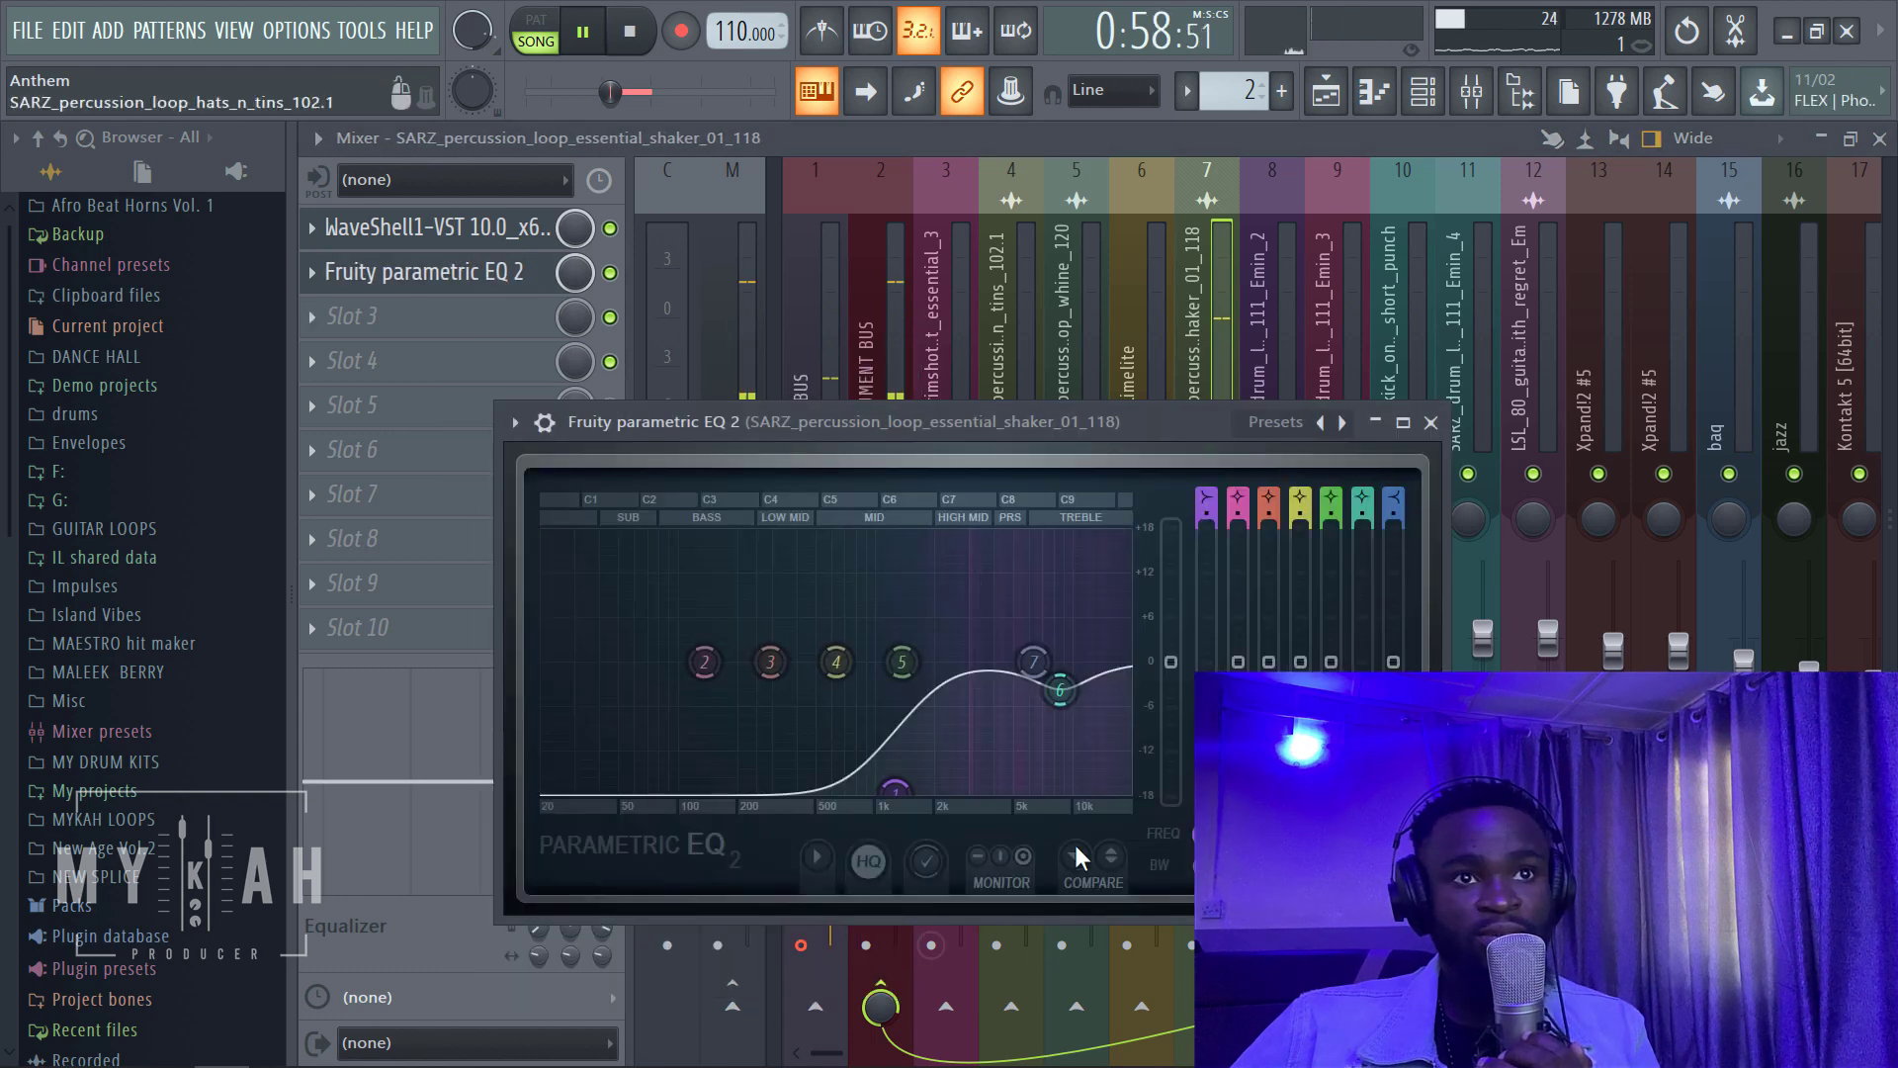
Step: Return to the playlist, unmute the tamb, top_whine, hats_n_tins and rim tracks, play them with the essential_shaker loop, and stop playback
{"action": "left_click", "coordinate": [1325, 91]}
{"action": "left_click", "coordinate": [441, 560]}
{"action": "left_click", "coordinate": [441, 478]}
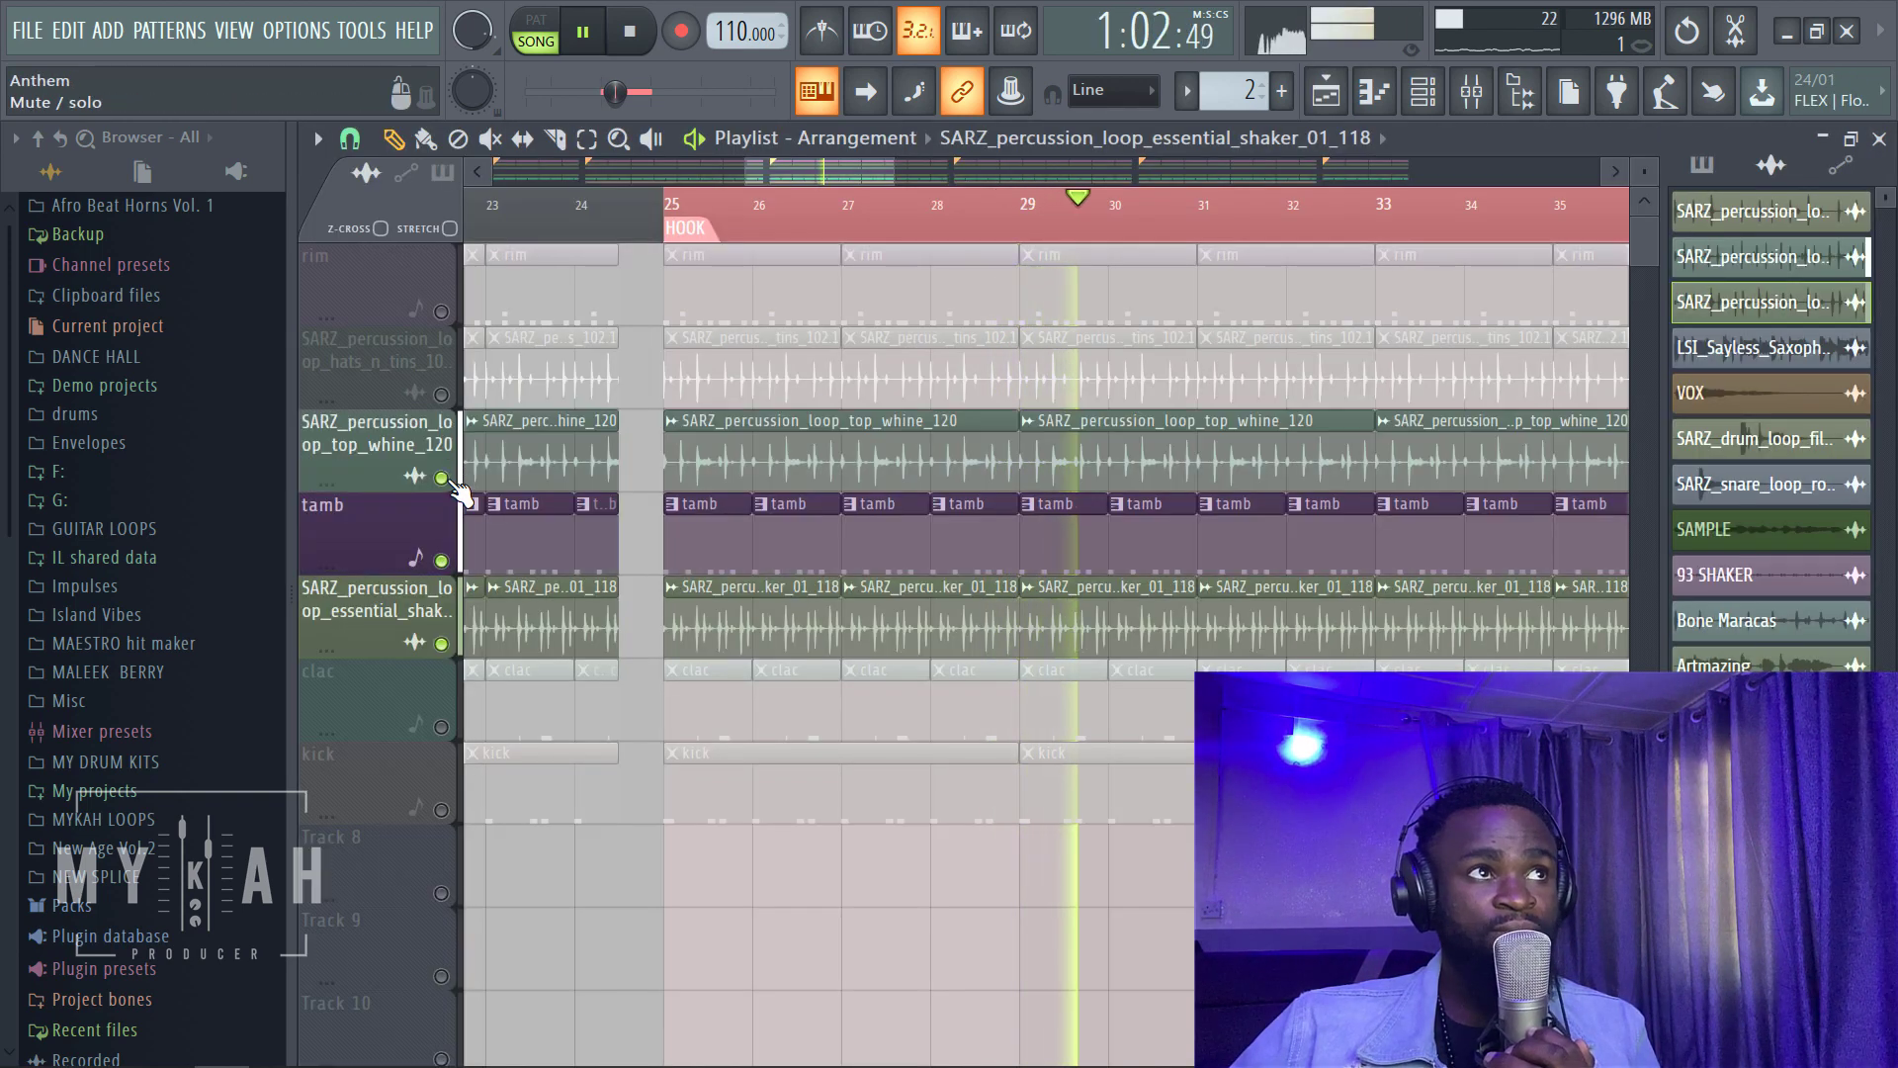
{"action": "left_click", "coordinate": [441, 394]}
{"action": "left_click", "coordinate": [441, 312]}
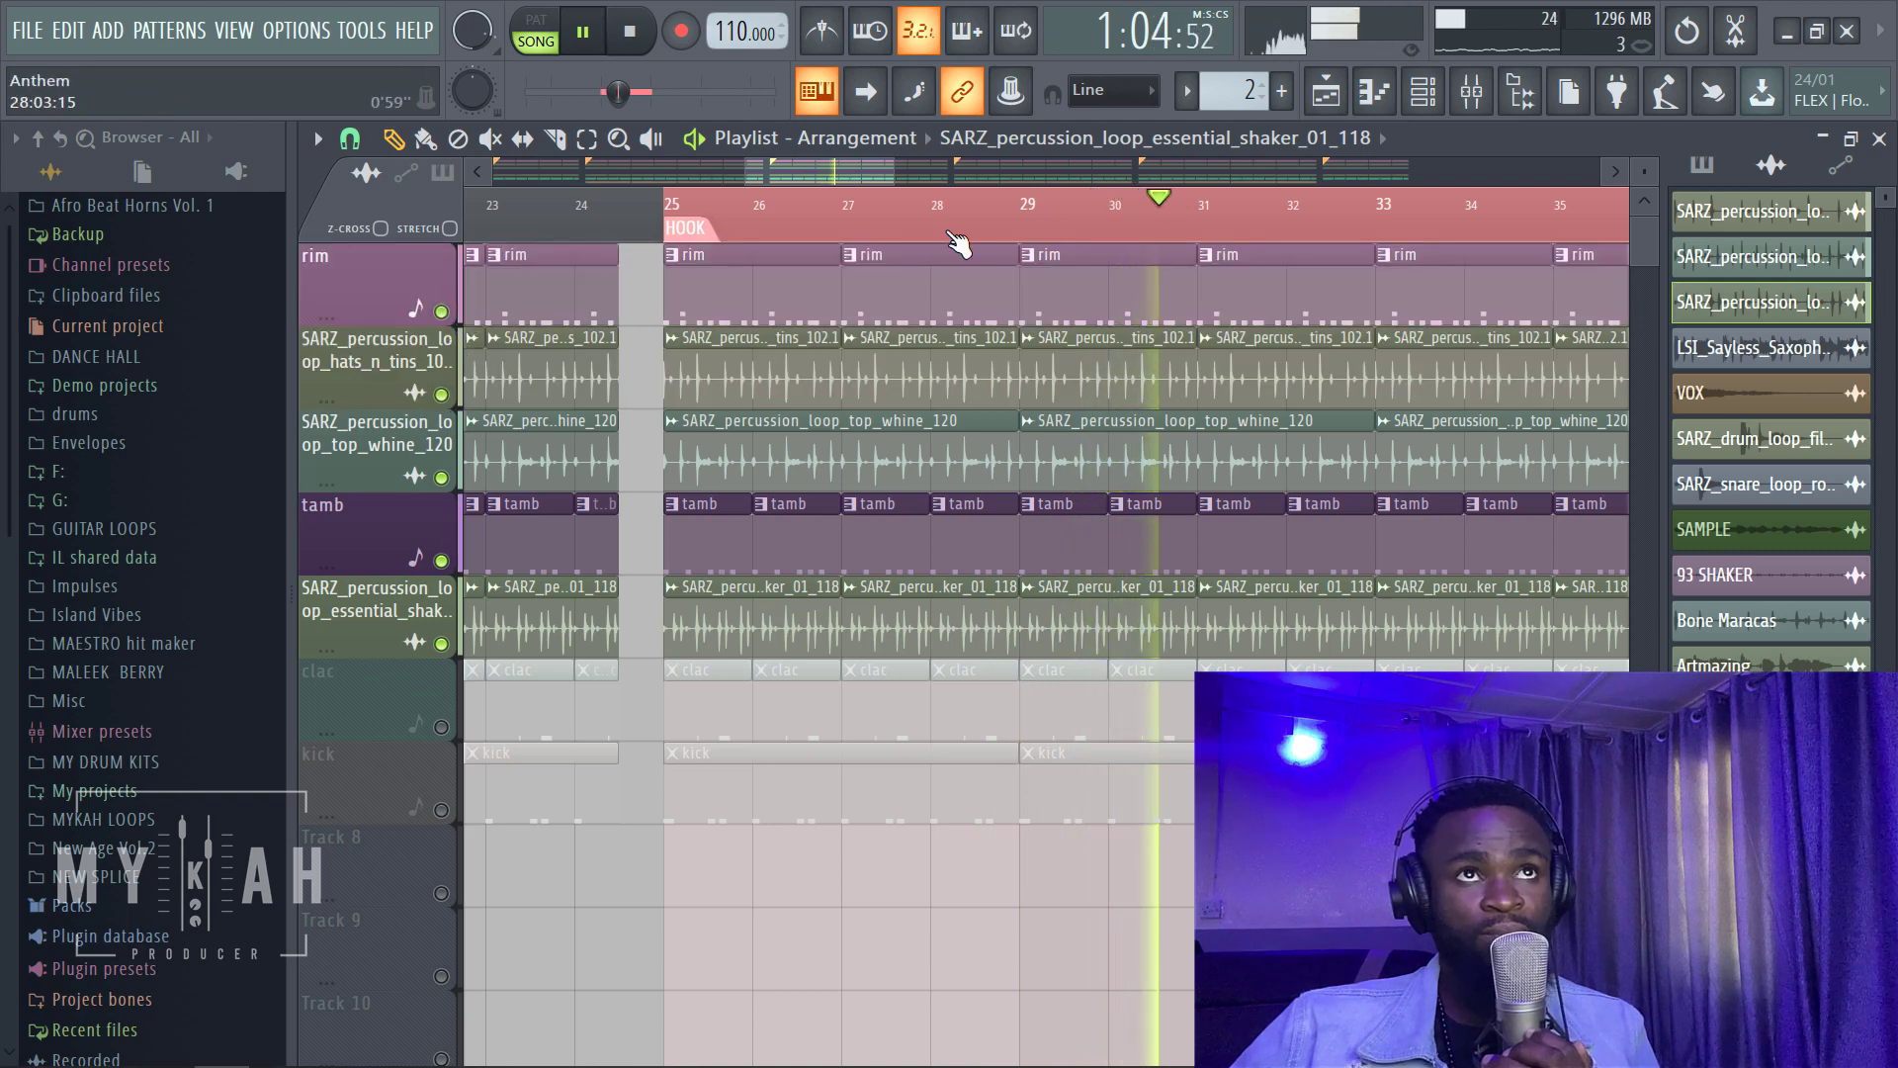
{"action": "scroll", "coordinate": [967, 237], "scroll_direction": "down", "scroll_amount": 3}
{"action": "left_click_drag", "start_coordinate": [890, 171], "coordinate": [940, 211]}
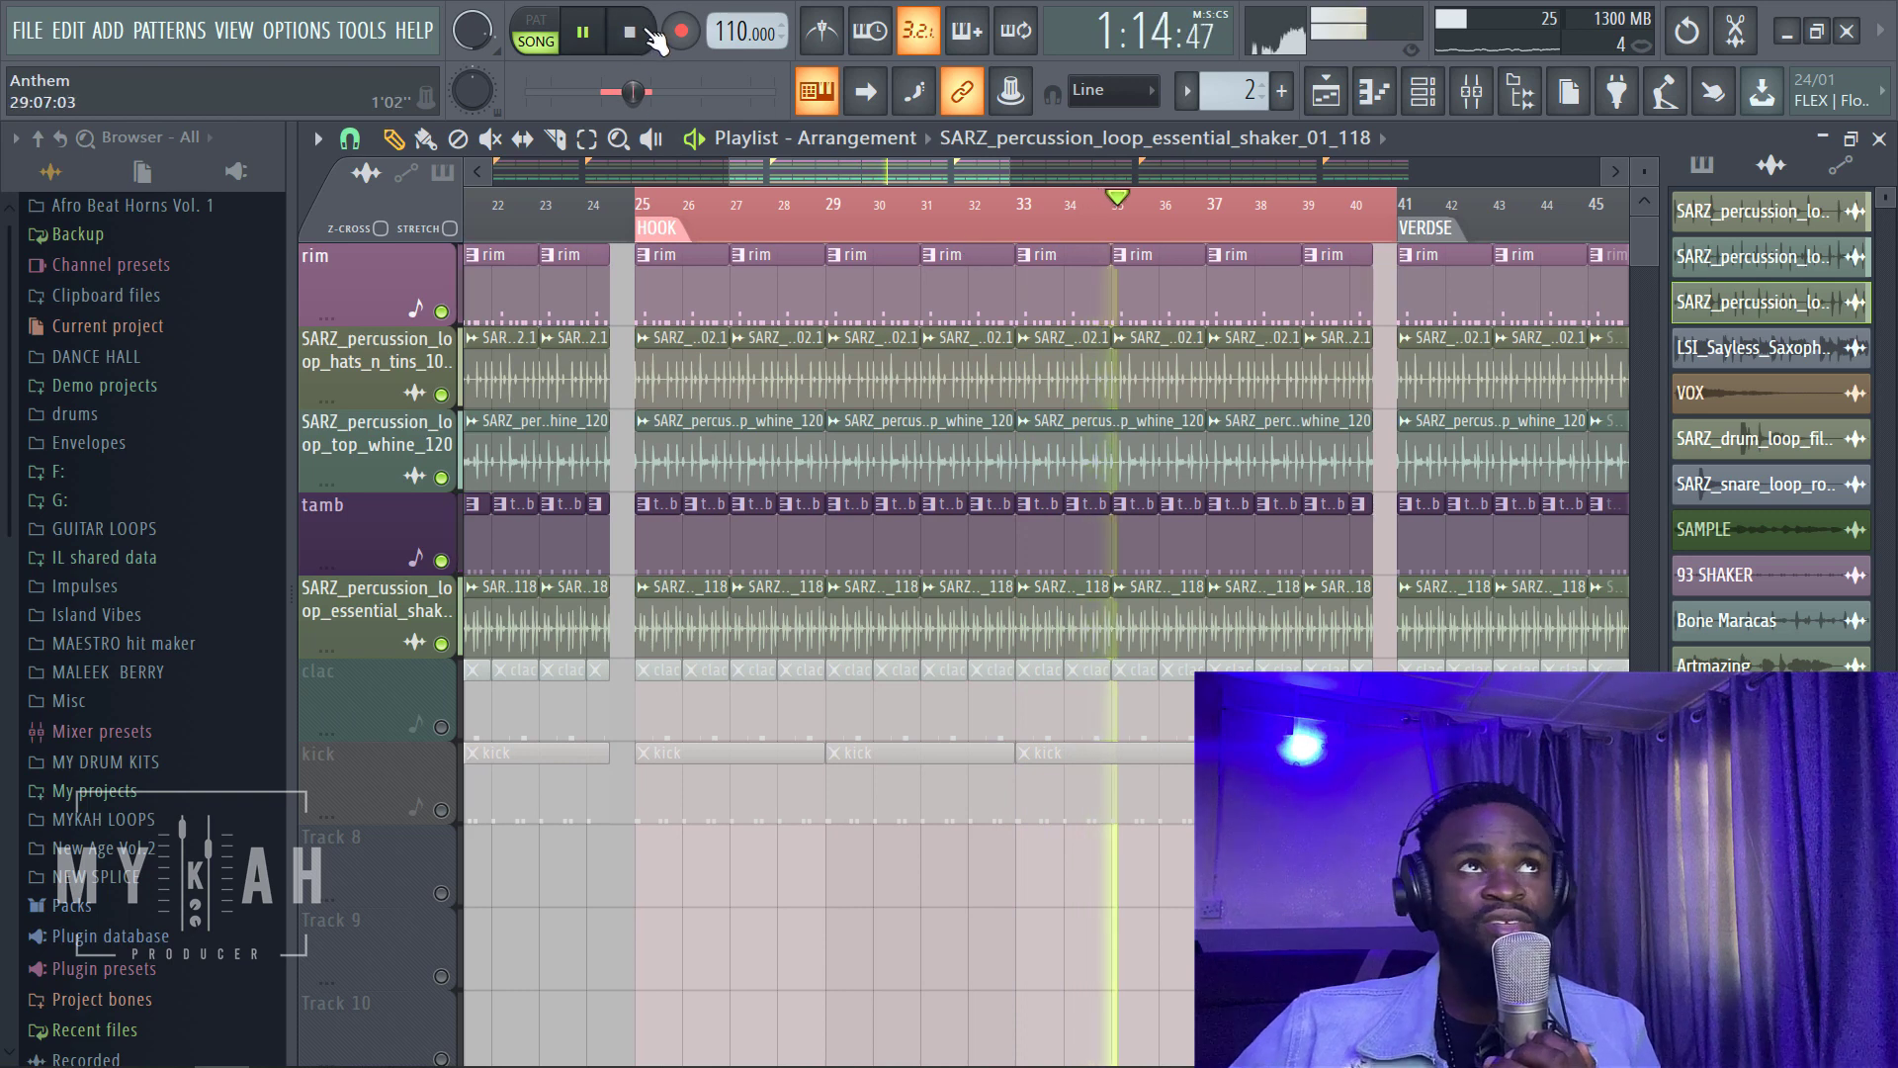
{"action": "left_click", "coordinate": [638, 32]}
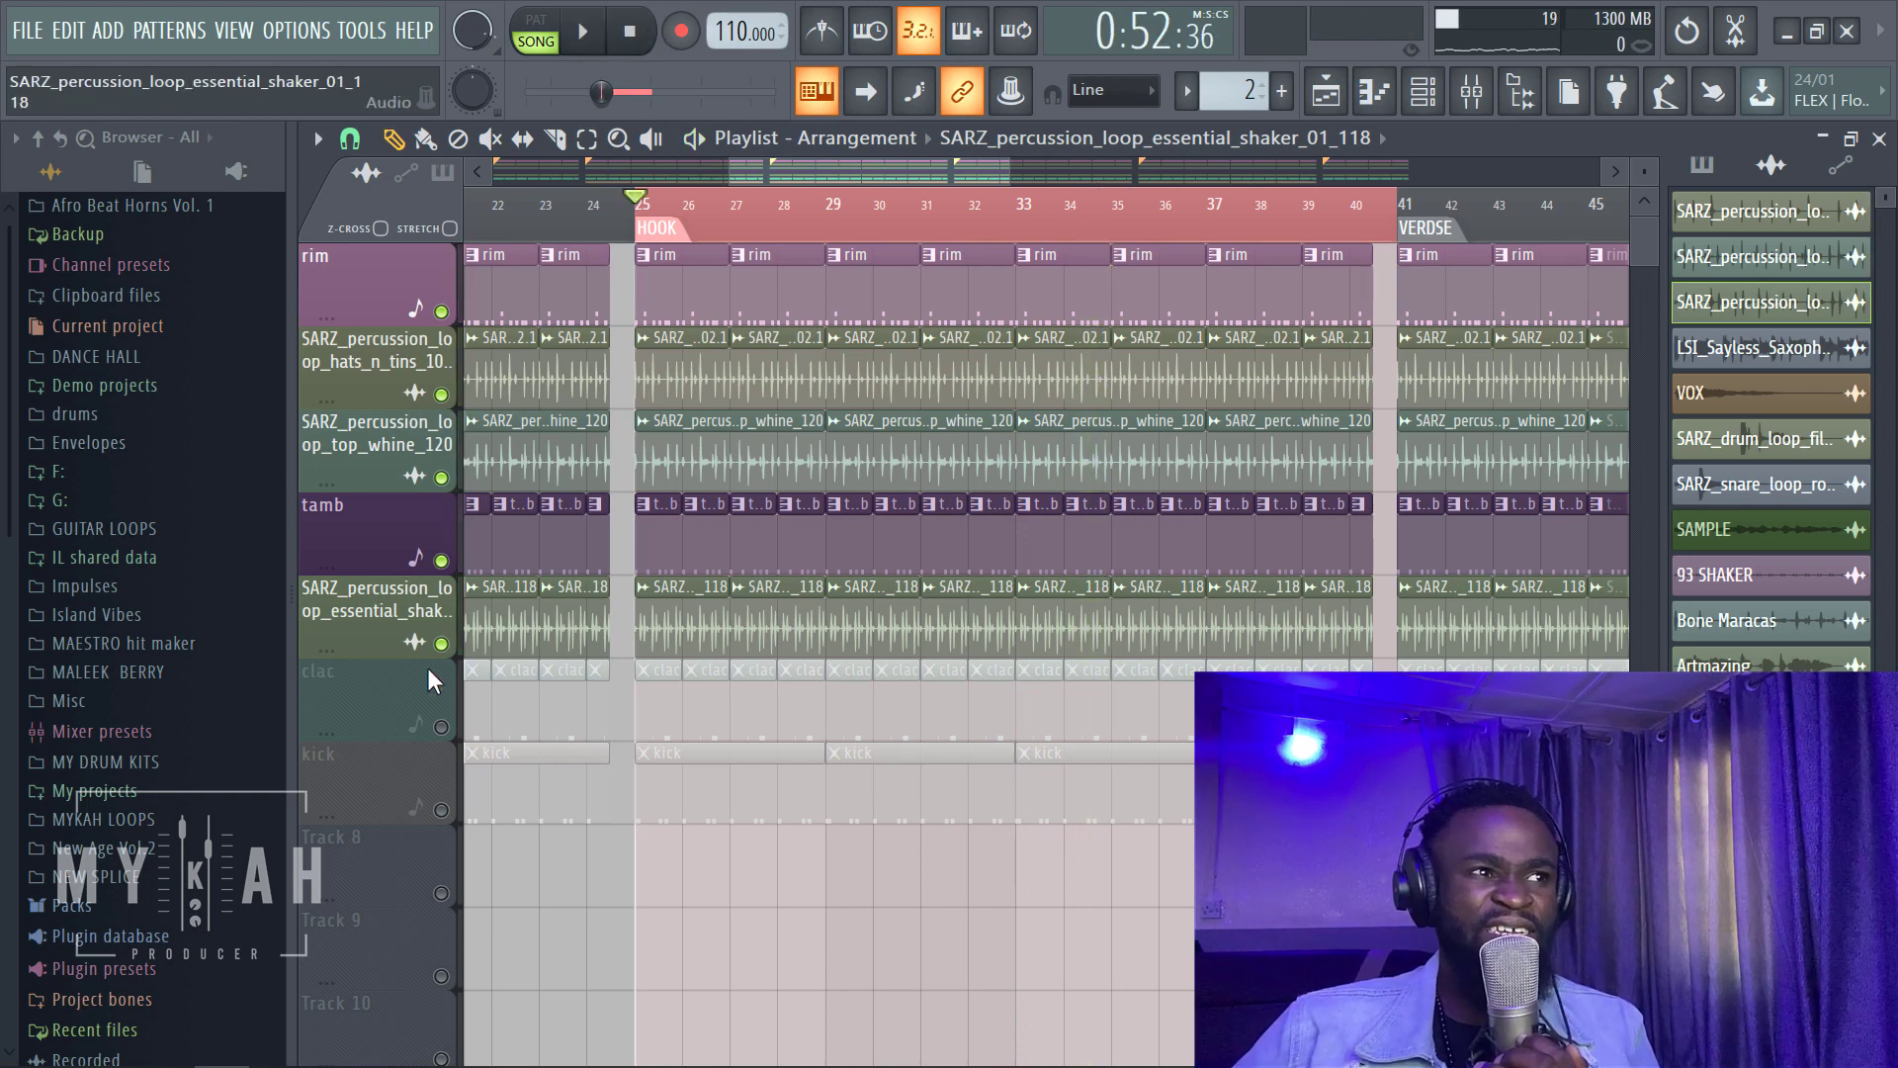
Step: Unmute the clac track, play it with the other percussion, select the clac pattern and stop playback
{"action": "left_click", "coordinate": [441, 727]}
{"action": "left_click", "coordinate": [582, 32]}
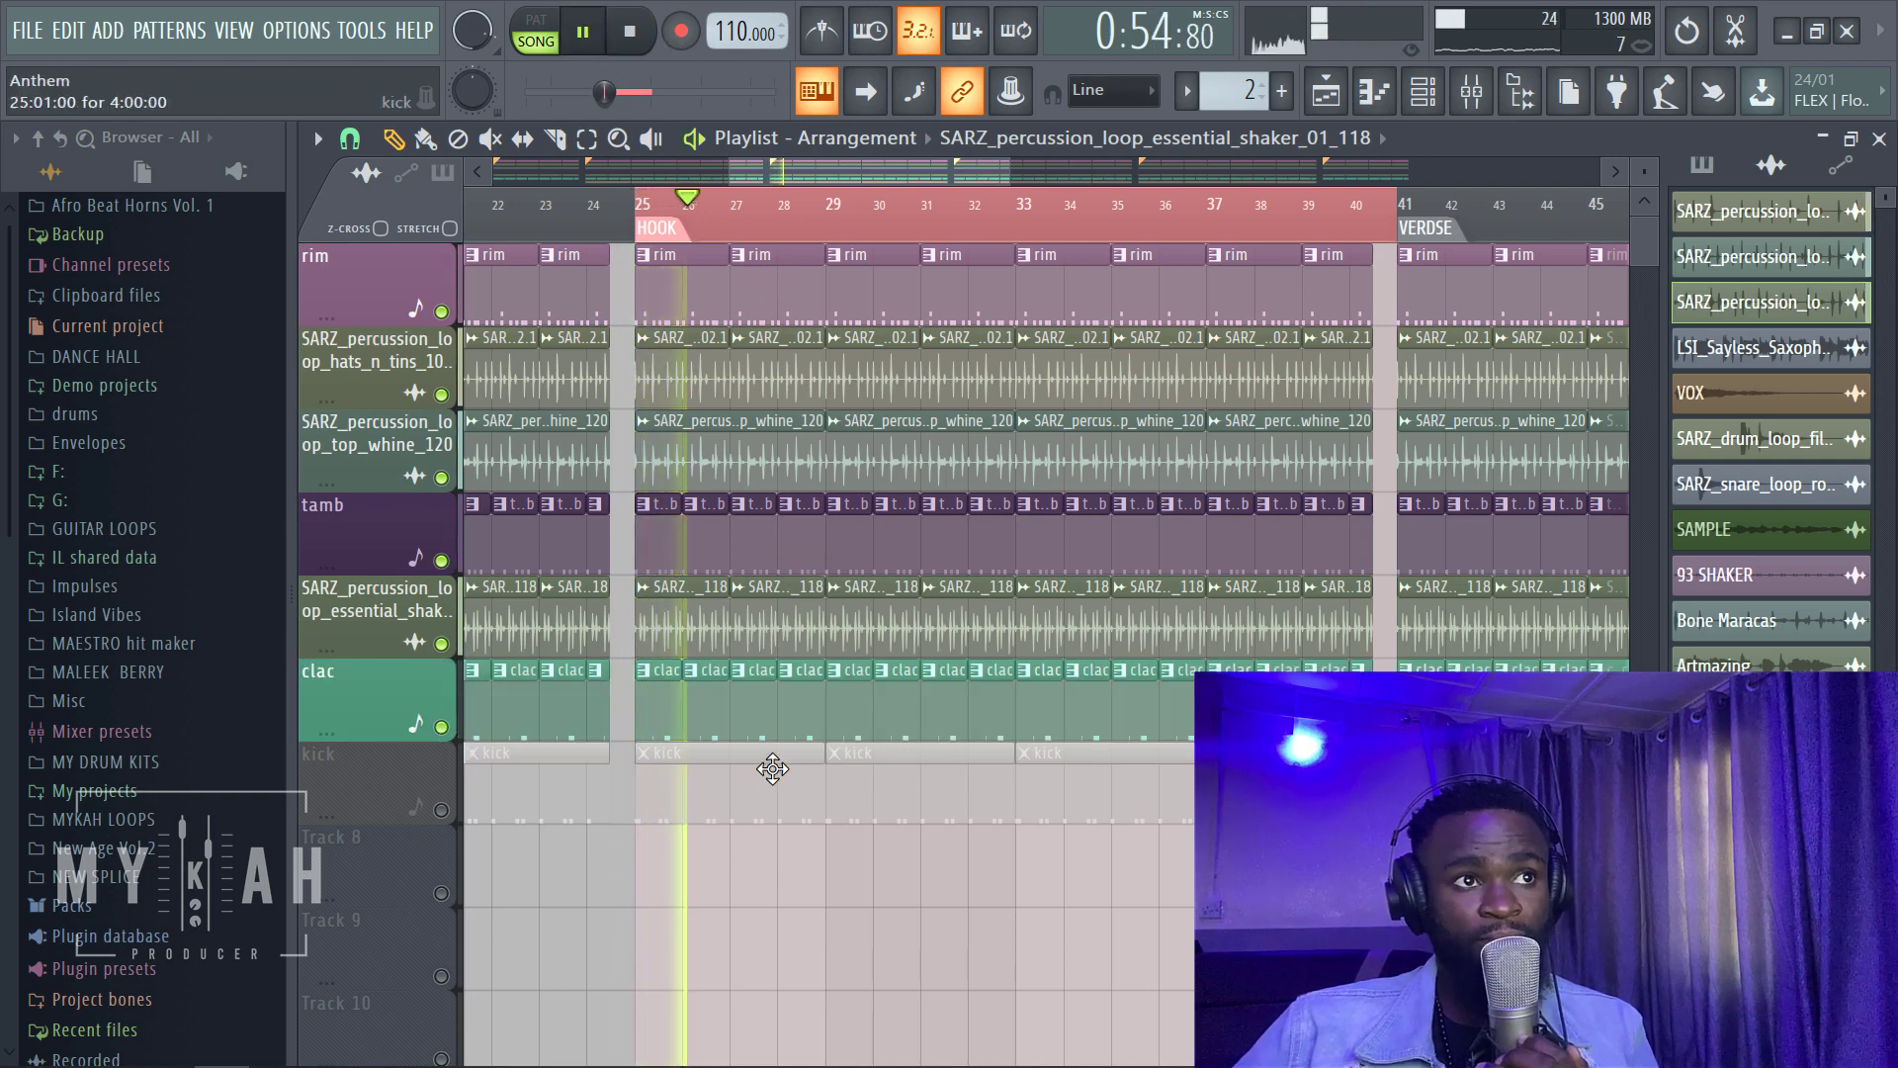
{"action": "left_click", "coordinate": [698, 669]}
{"action": "key", "text": "space"}
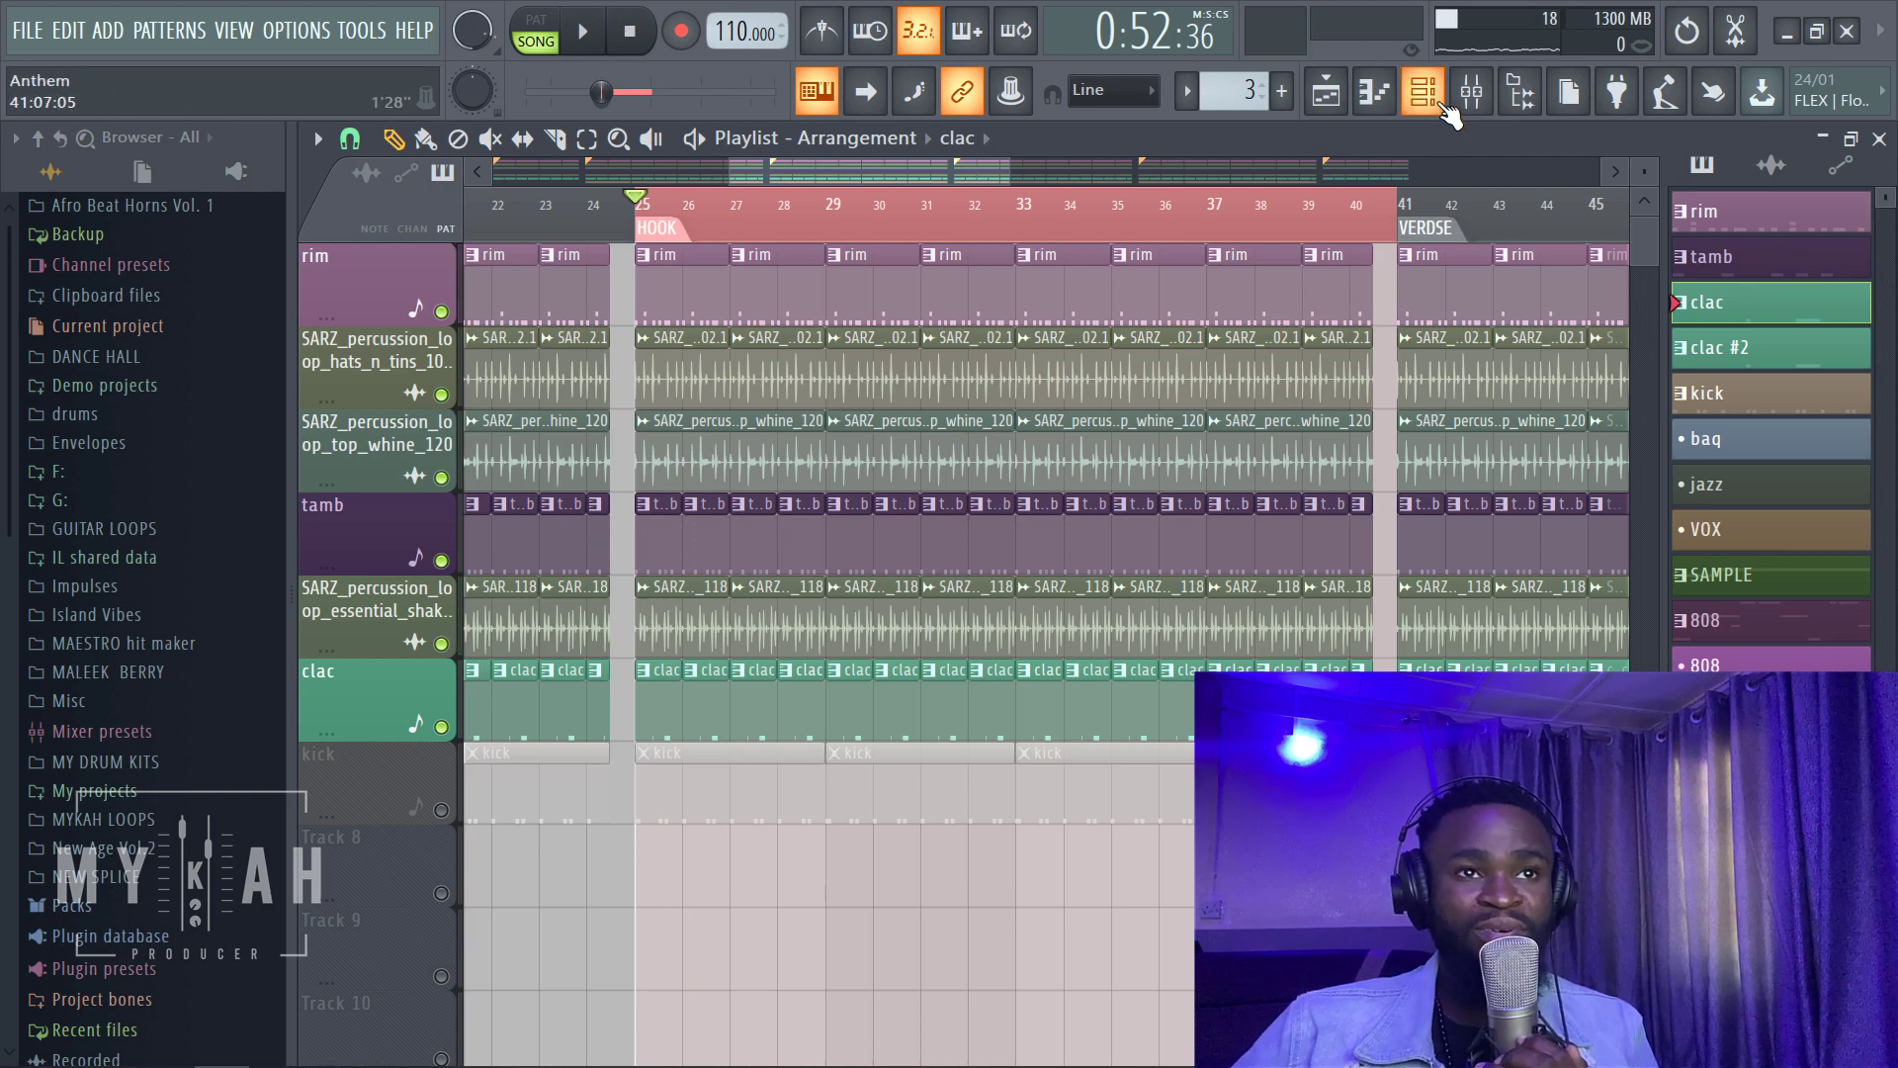
Step: Show the sample settings of the SARZ_drum_loop_inside_life_111_Emin_2 channel used in the clac pattern, and return to the playlist
{"action": "left_click", "coordinate": [1442, 105]}
{"action": "left_click", "coordinate": [684, 789]}
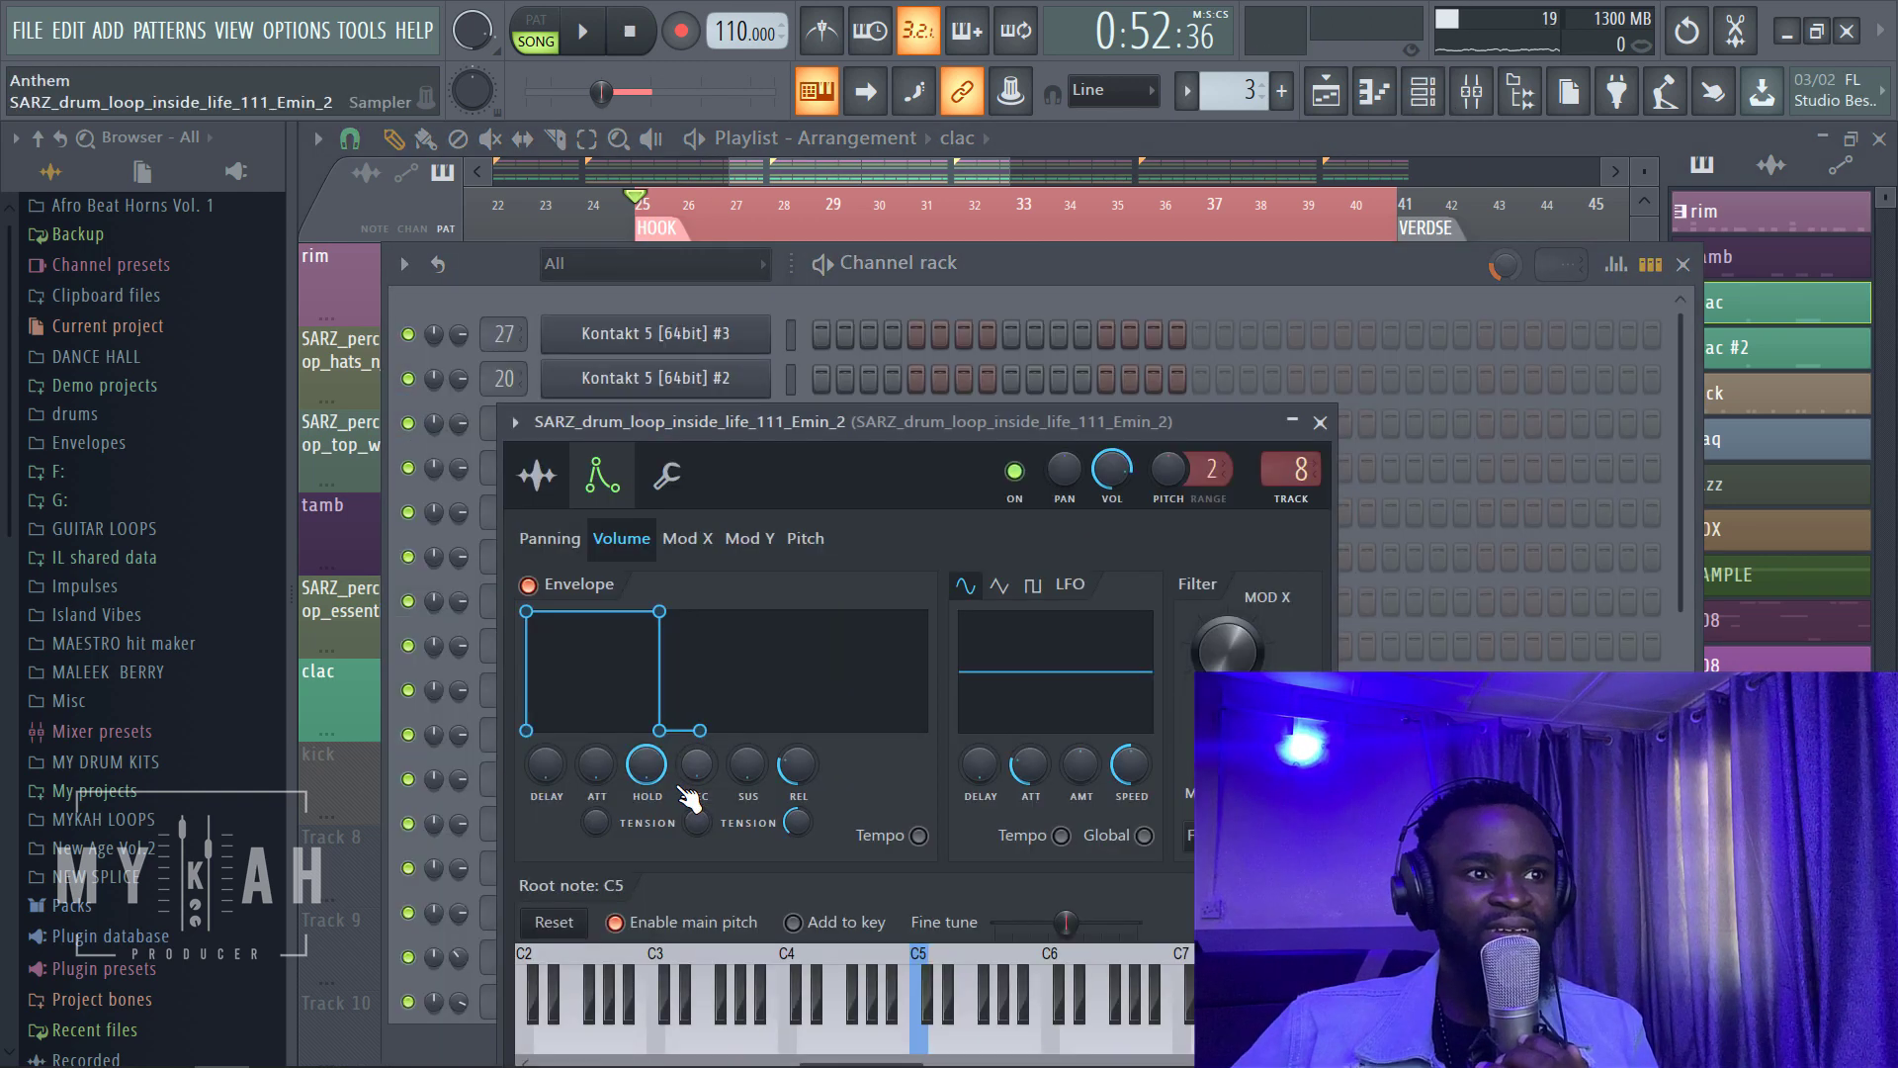
{"action": "left_click", "coordinate": [536, 476]}
{"action": "left_click_drag", "start_coordinate": [799, 436], "coordinate": [1037, 354]}
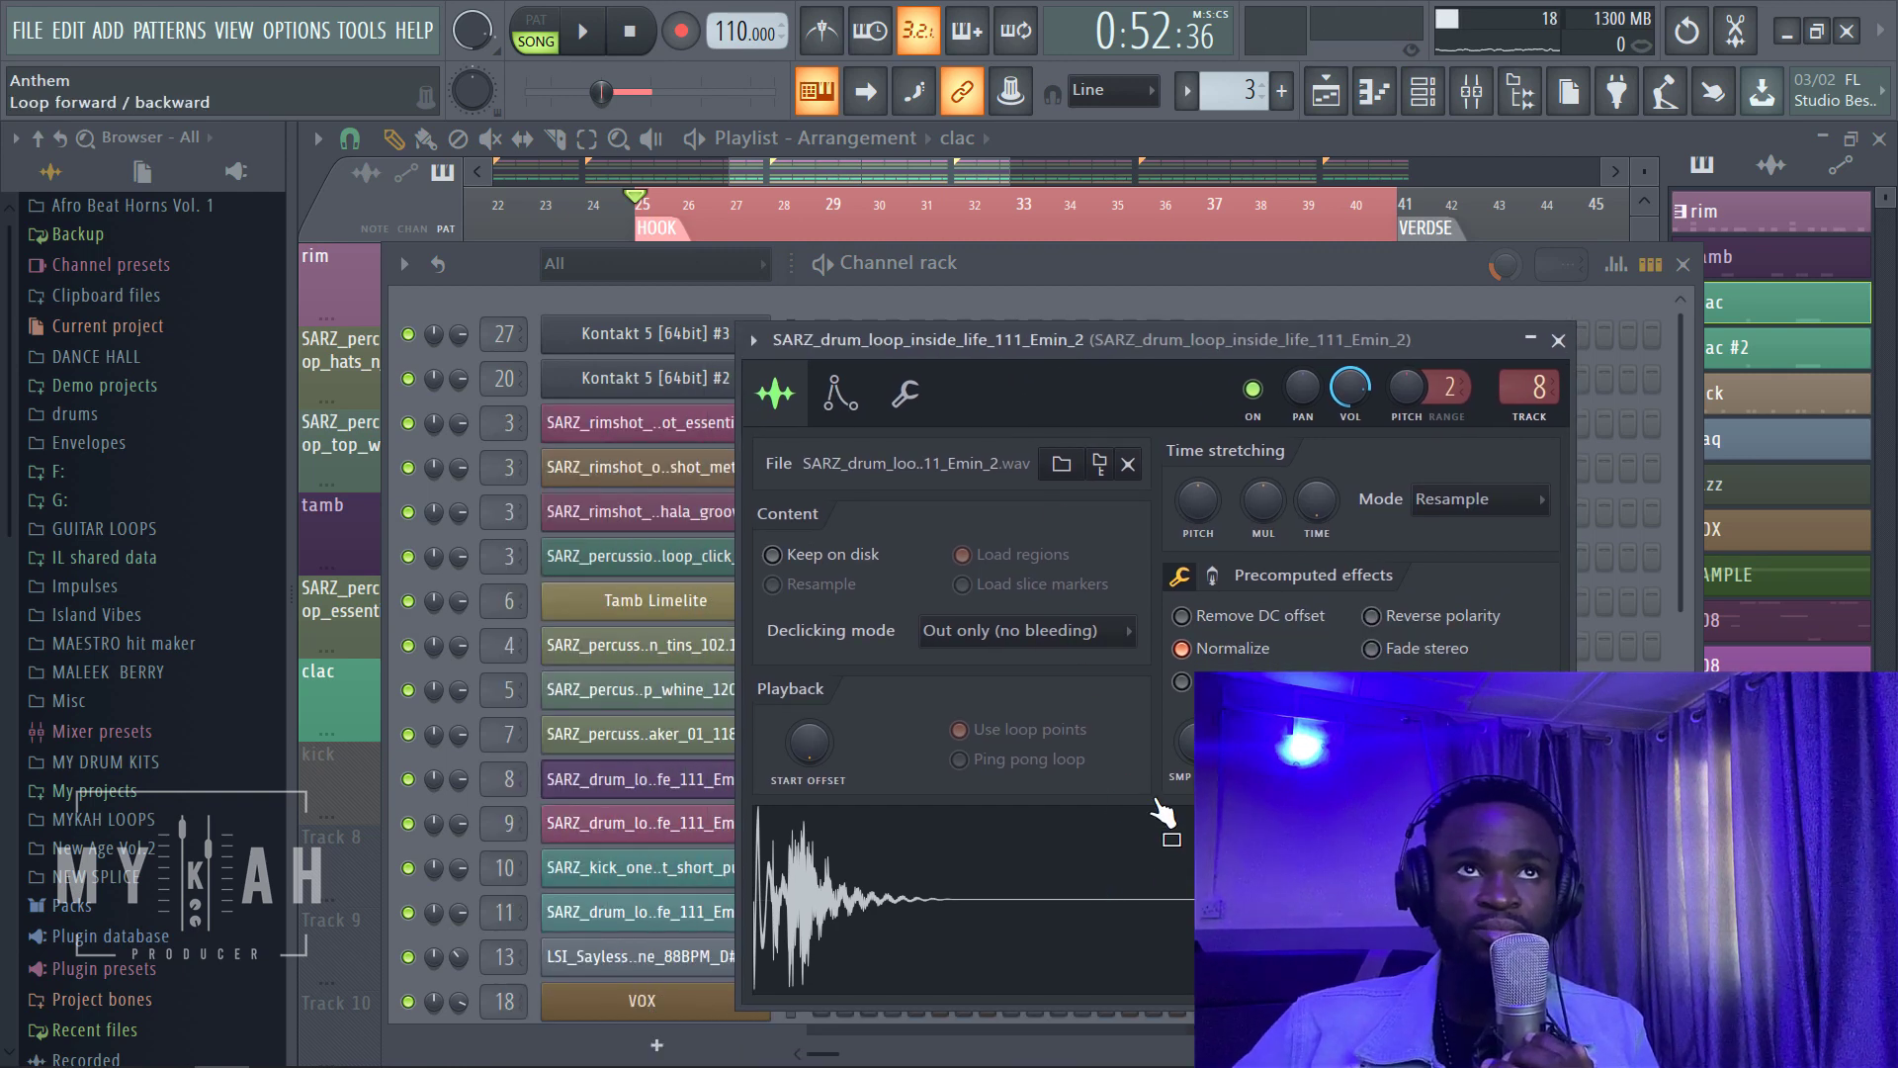
{"action": "left_click", "coordinate": [901, 181]}
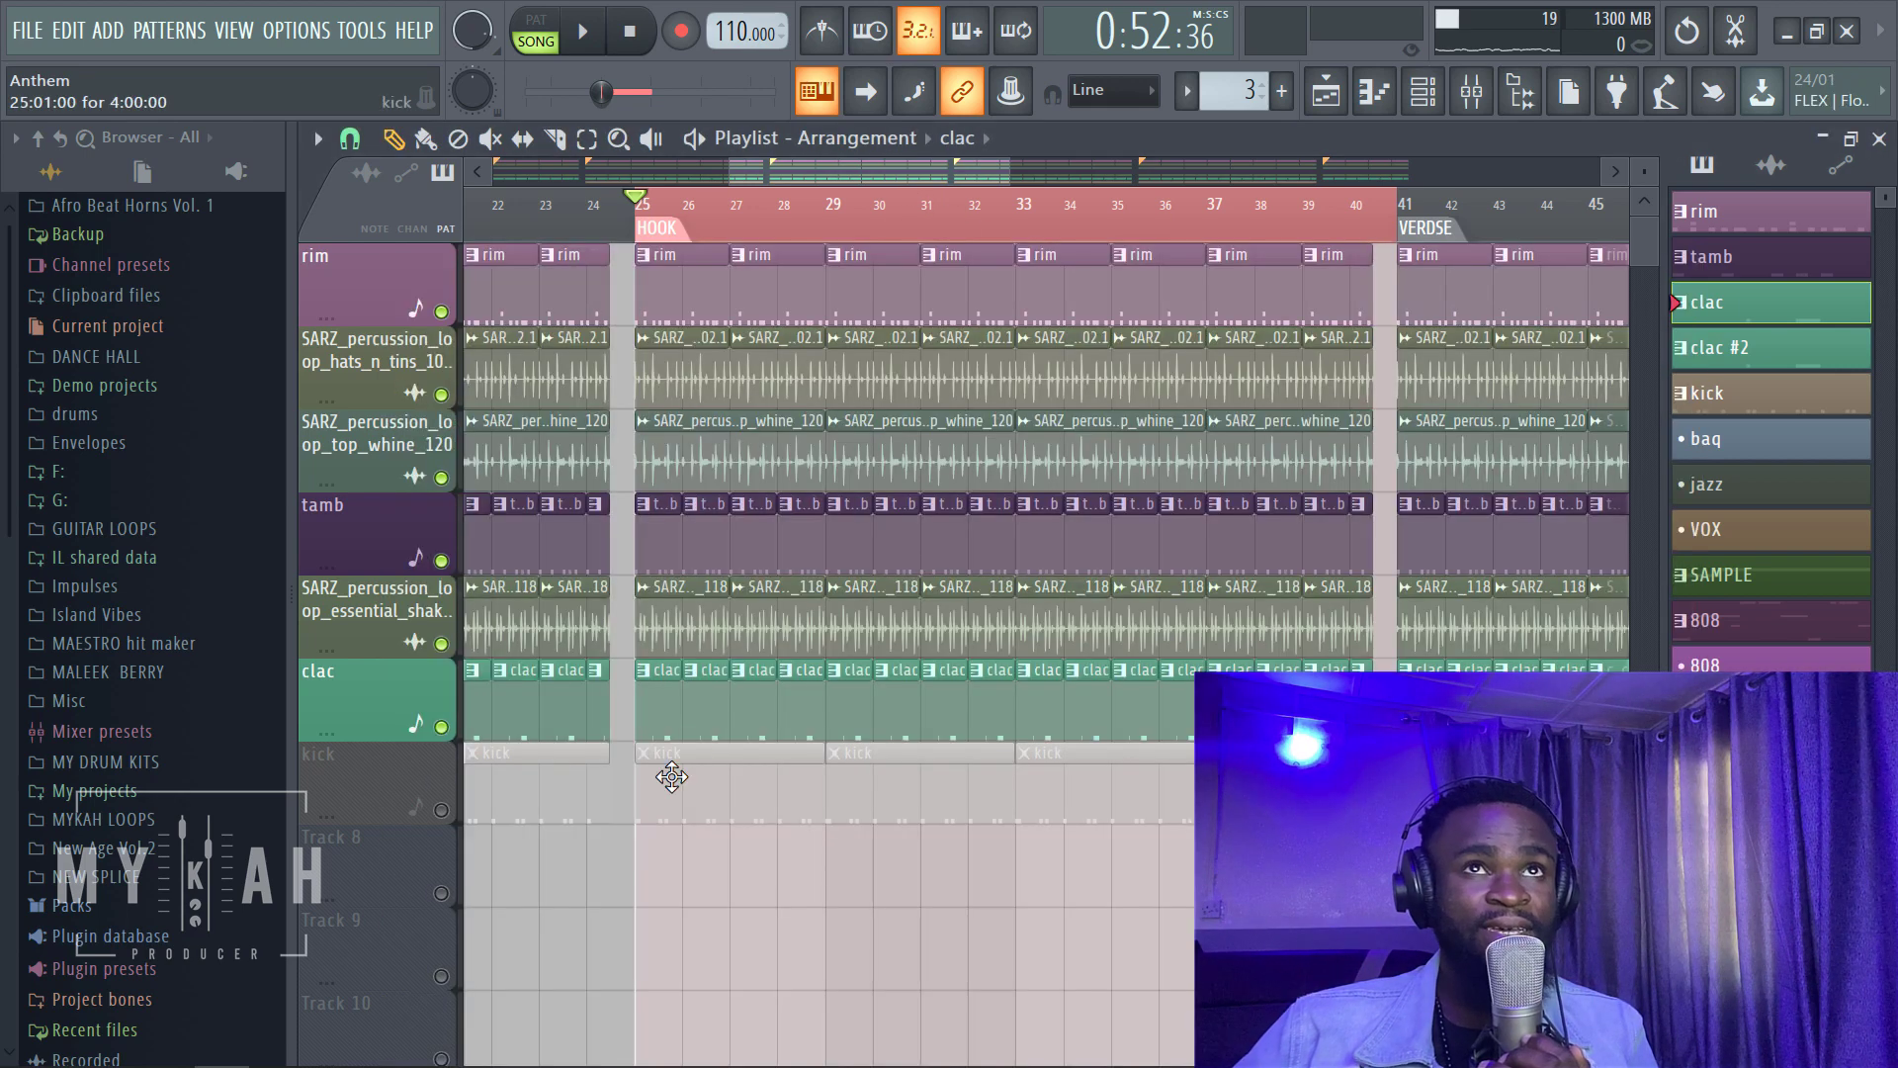
Step: Reopen the inside_life_111_Emin_2 channel, show the sample's audio editing options without choosing any, and return to the playlist
{"action": "left_click", "coordinate": [1424, 91]}
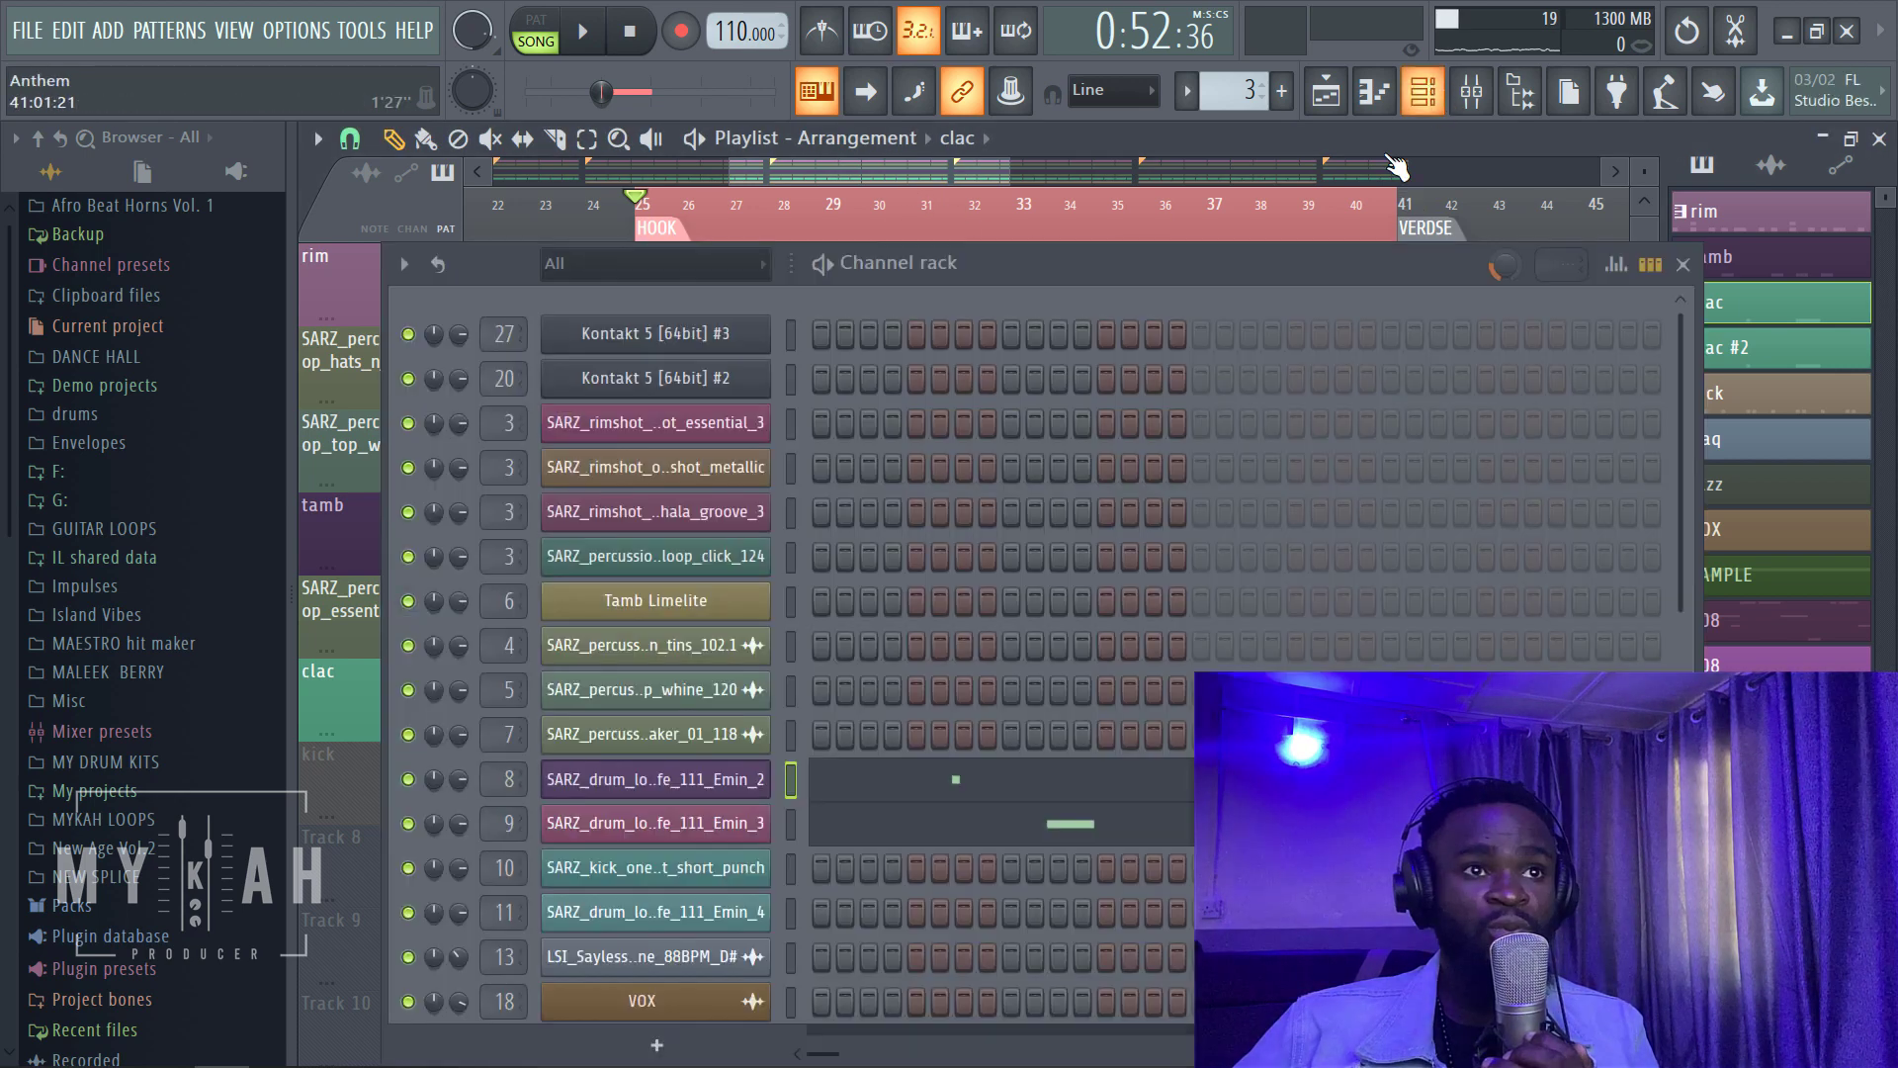
{"action": "left_click", "coordinate": [761, 786]}
{"action": "right_click", "coordinate": [956, 924]}
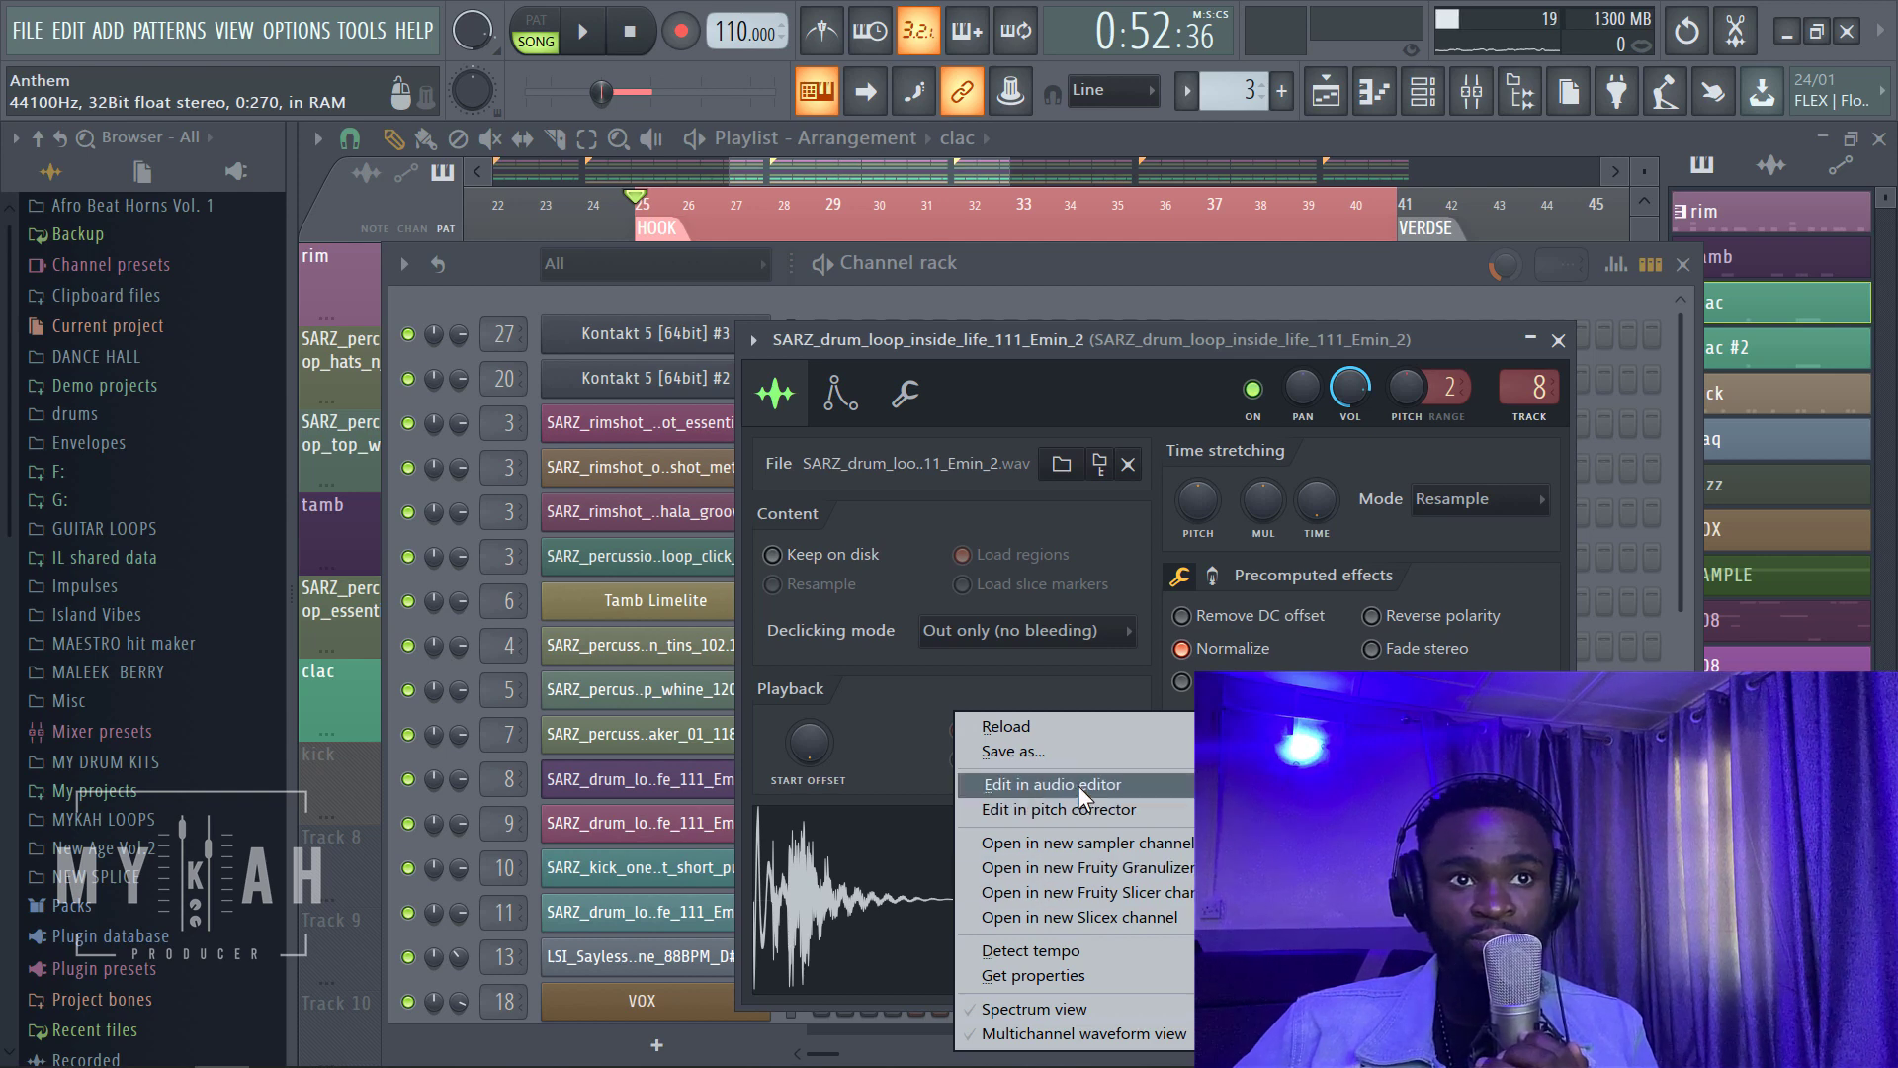
{"action": "left_click", "coordinate": [952, 176]}
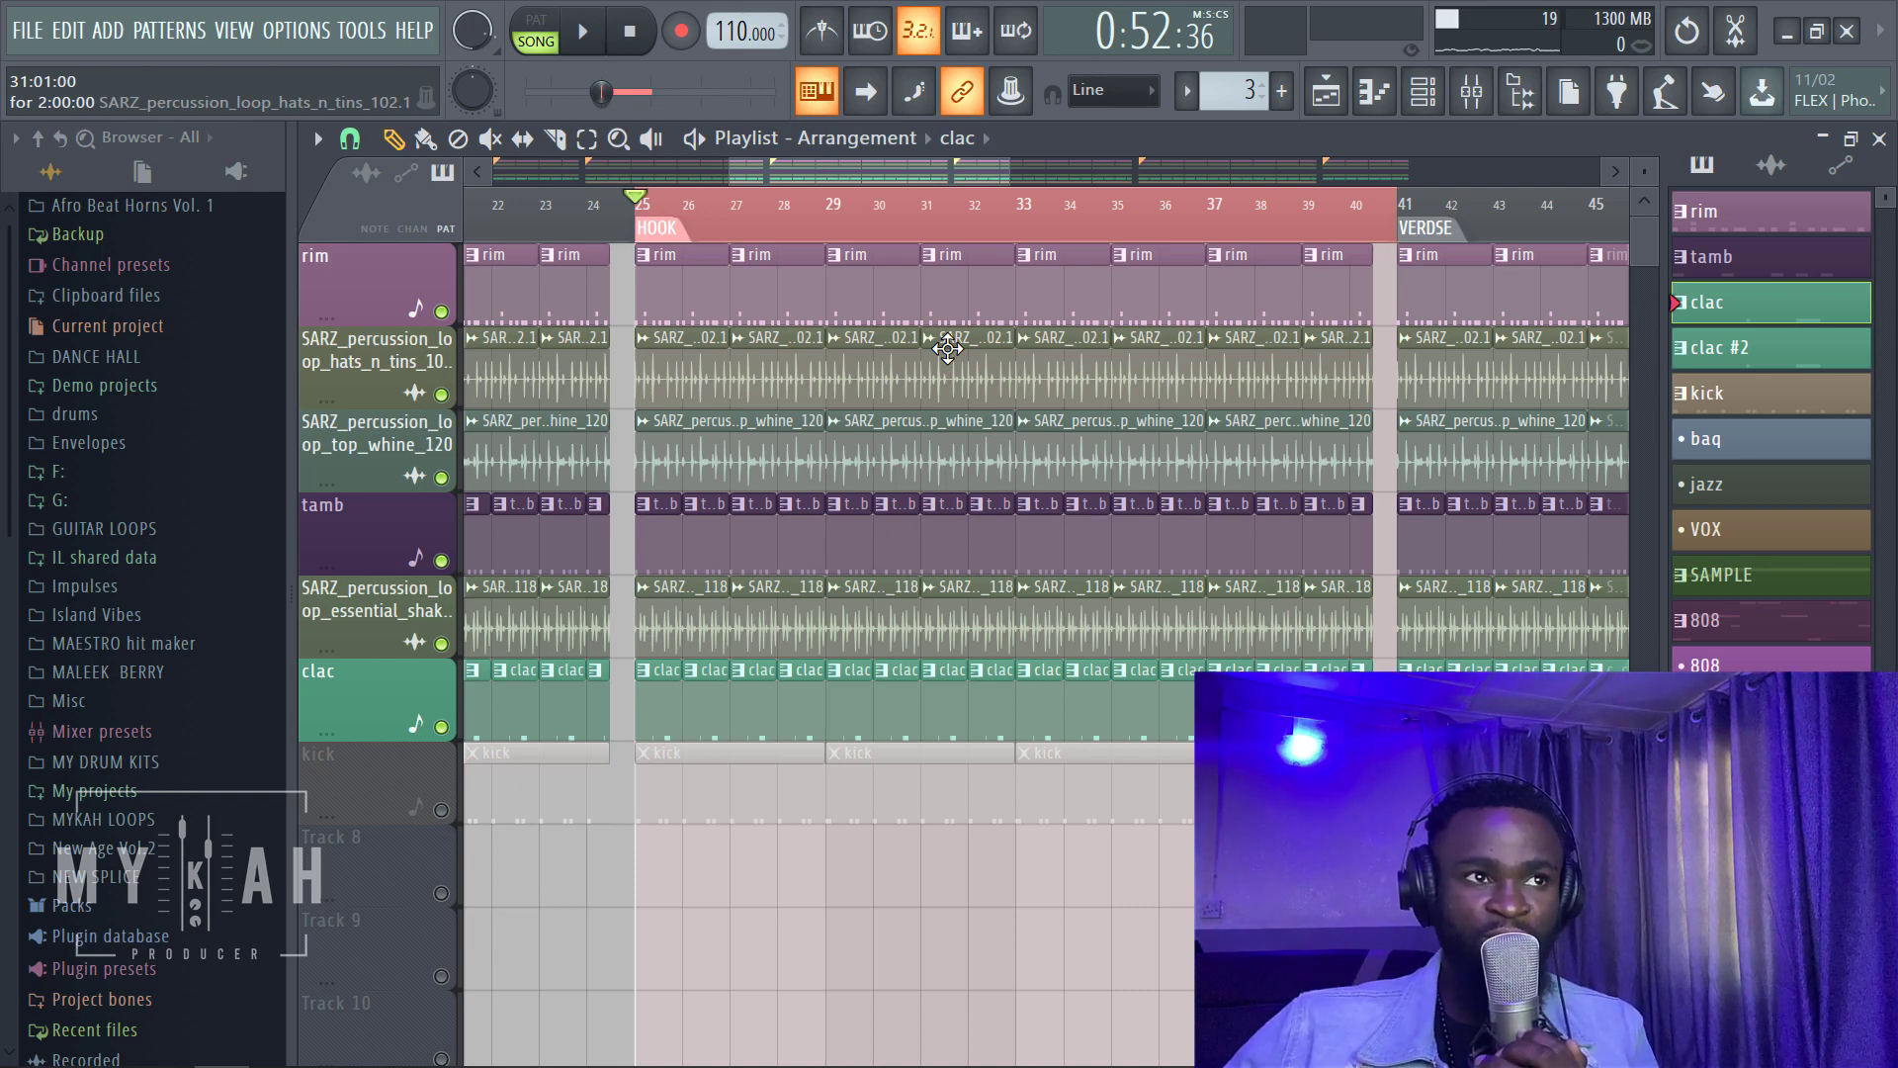
{"action": "scroll", "coordinate": [706, 225], "scroll_direction": "up", "scroll_amount": 2}
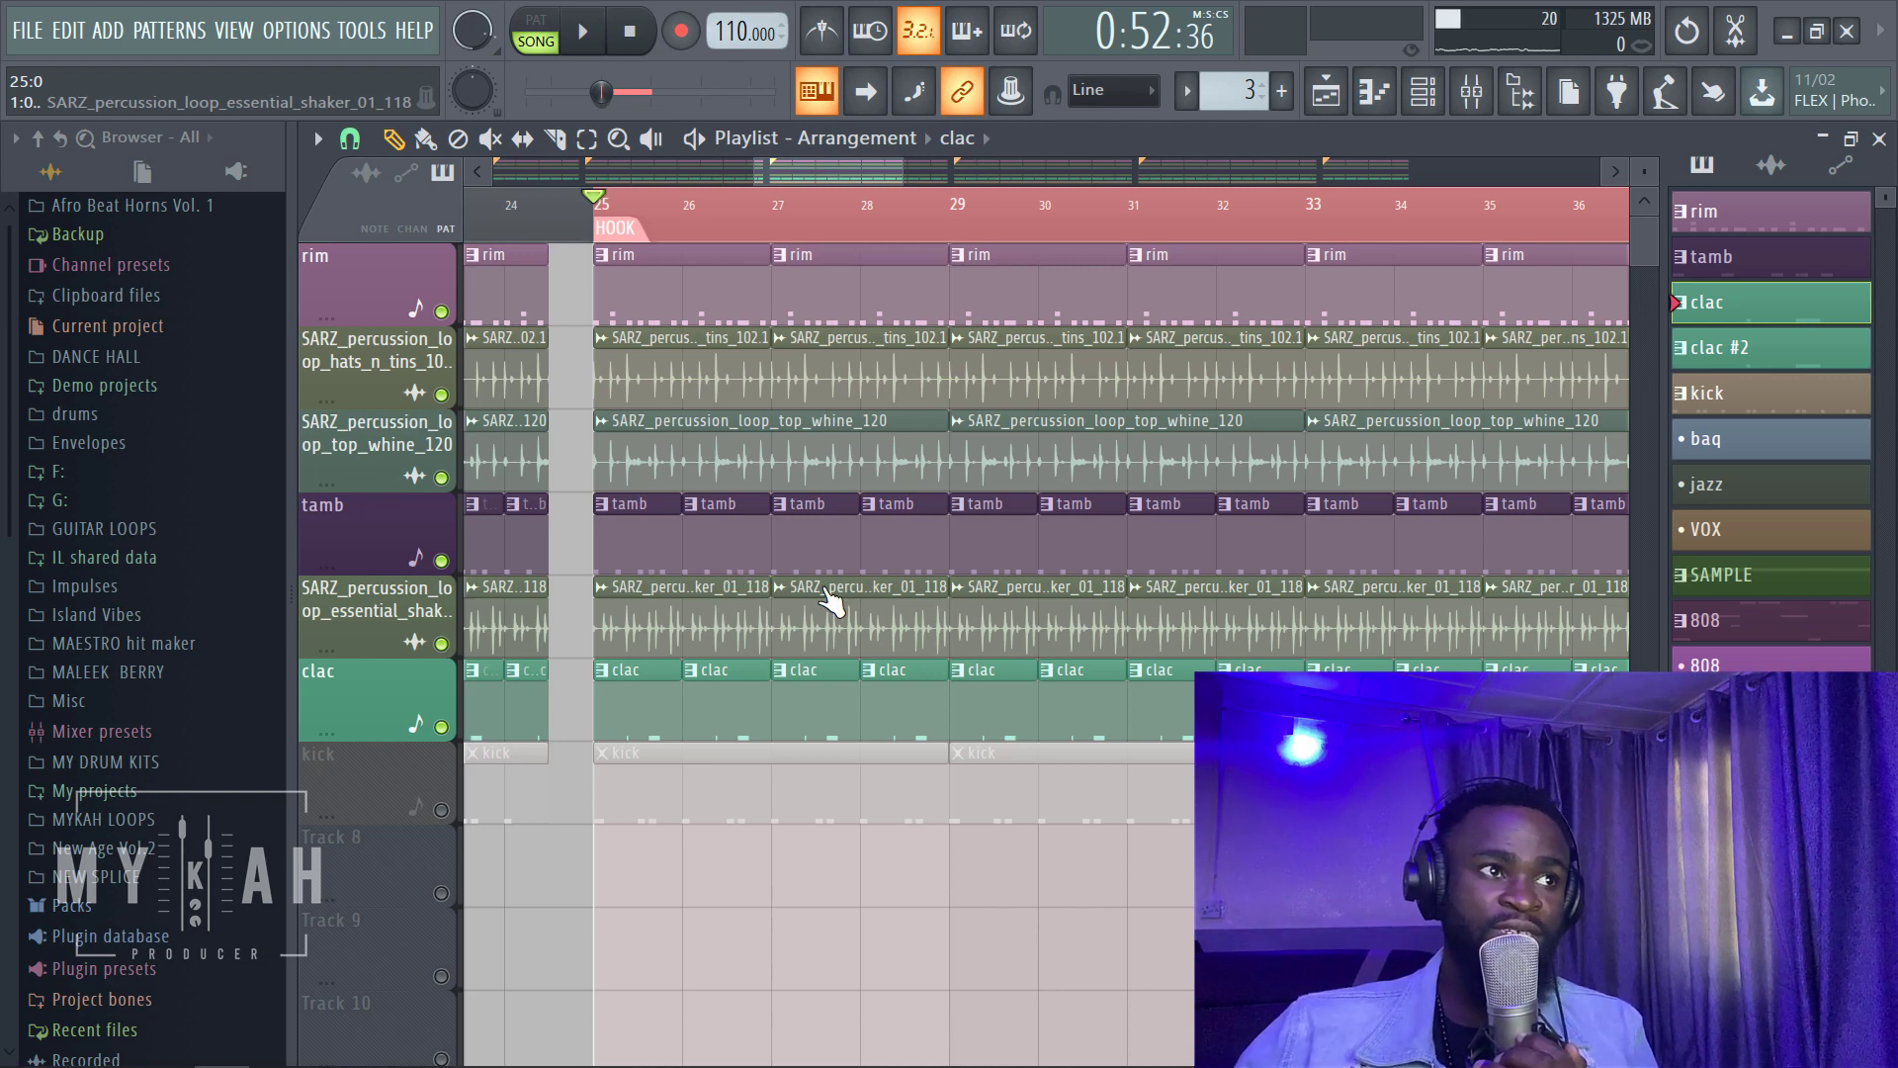
Step: Solo the clac track, play it from the HOOK with its notes shown in the channel rack, and stop playback
{"action": "left_click", "coordinate": [442, 726], "text": "ctrl"}
{"action": "left_click", "coordinate": [583, 30]}
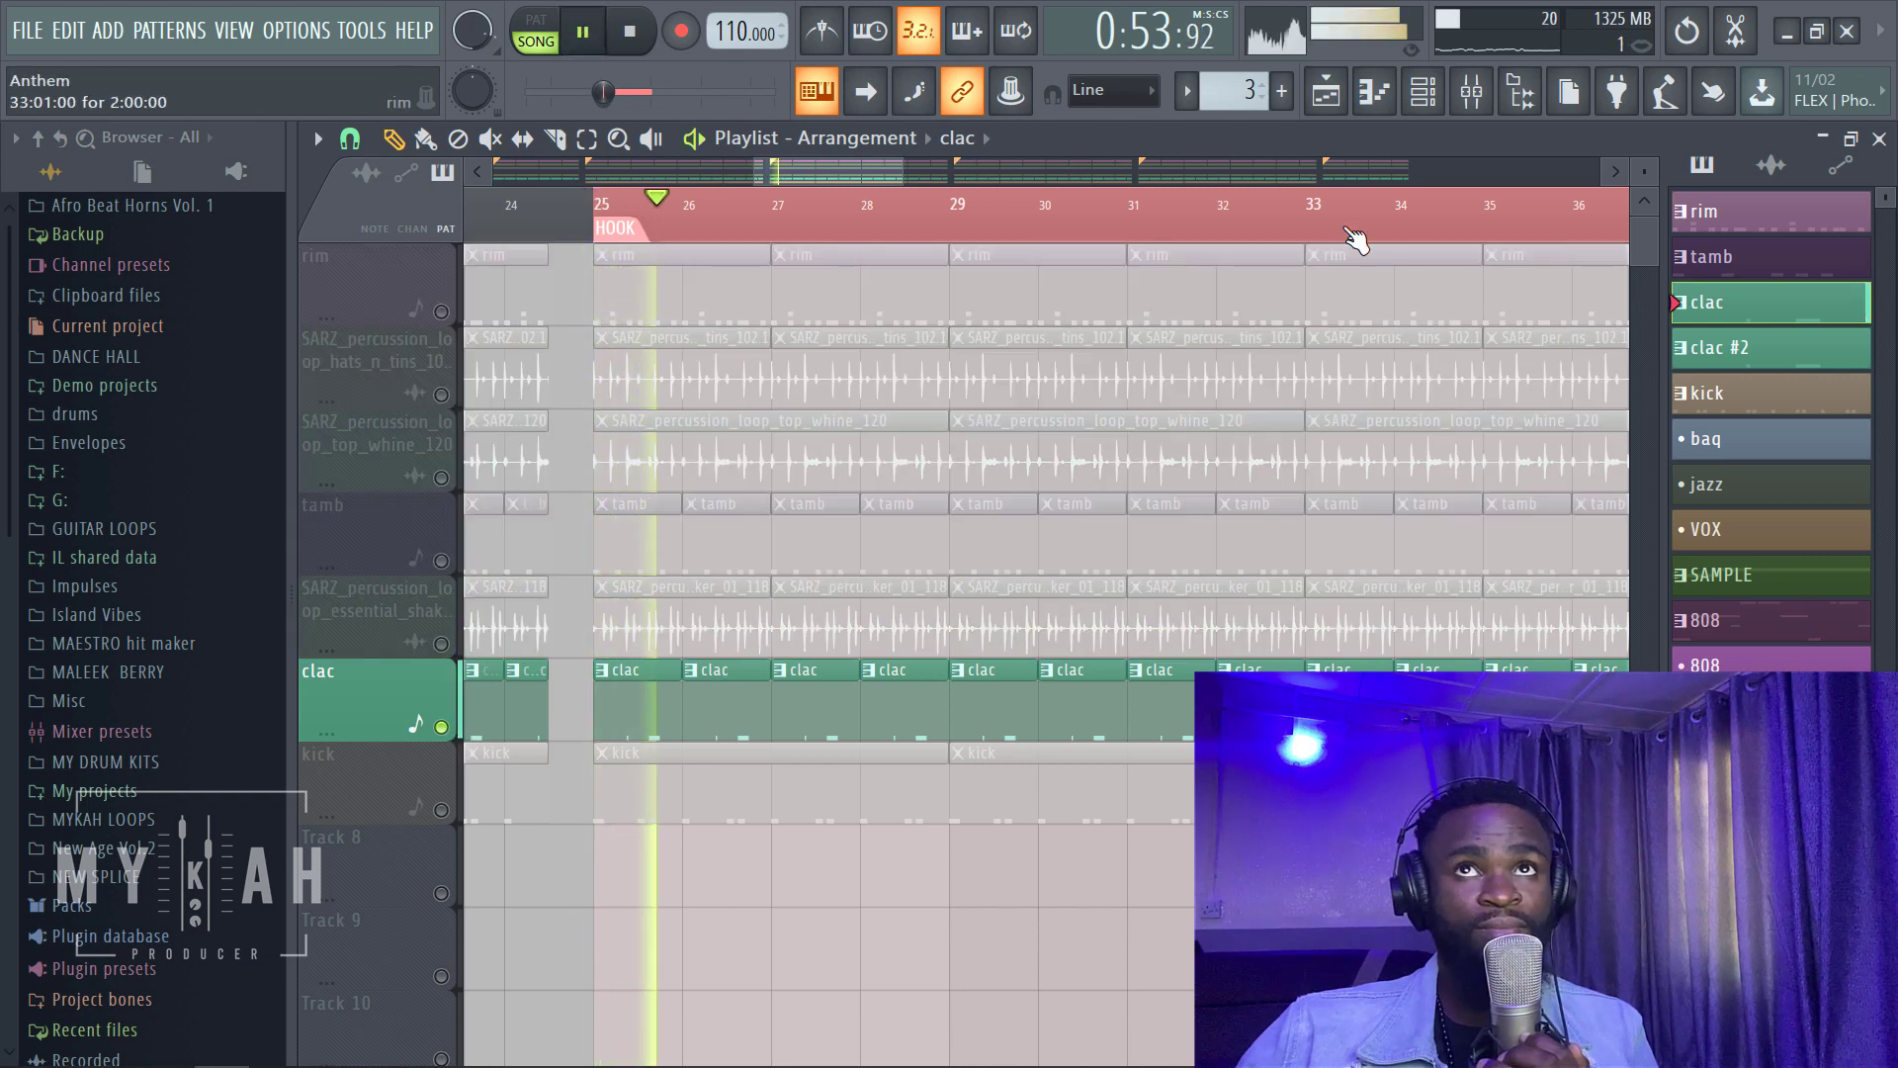
{"action": "left_click", "coordinate": [1424, 91]}
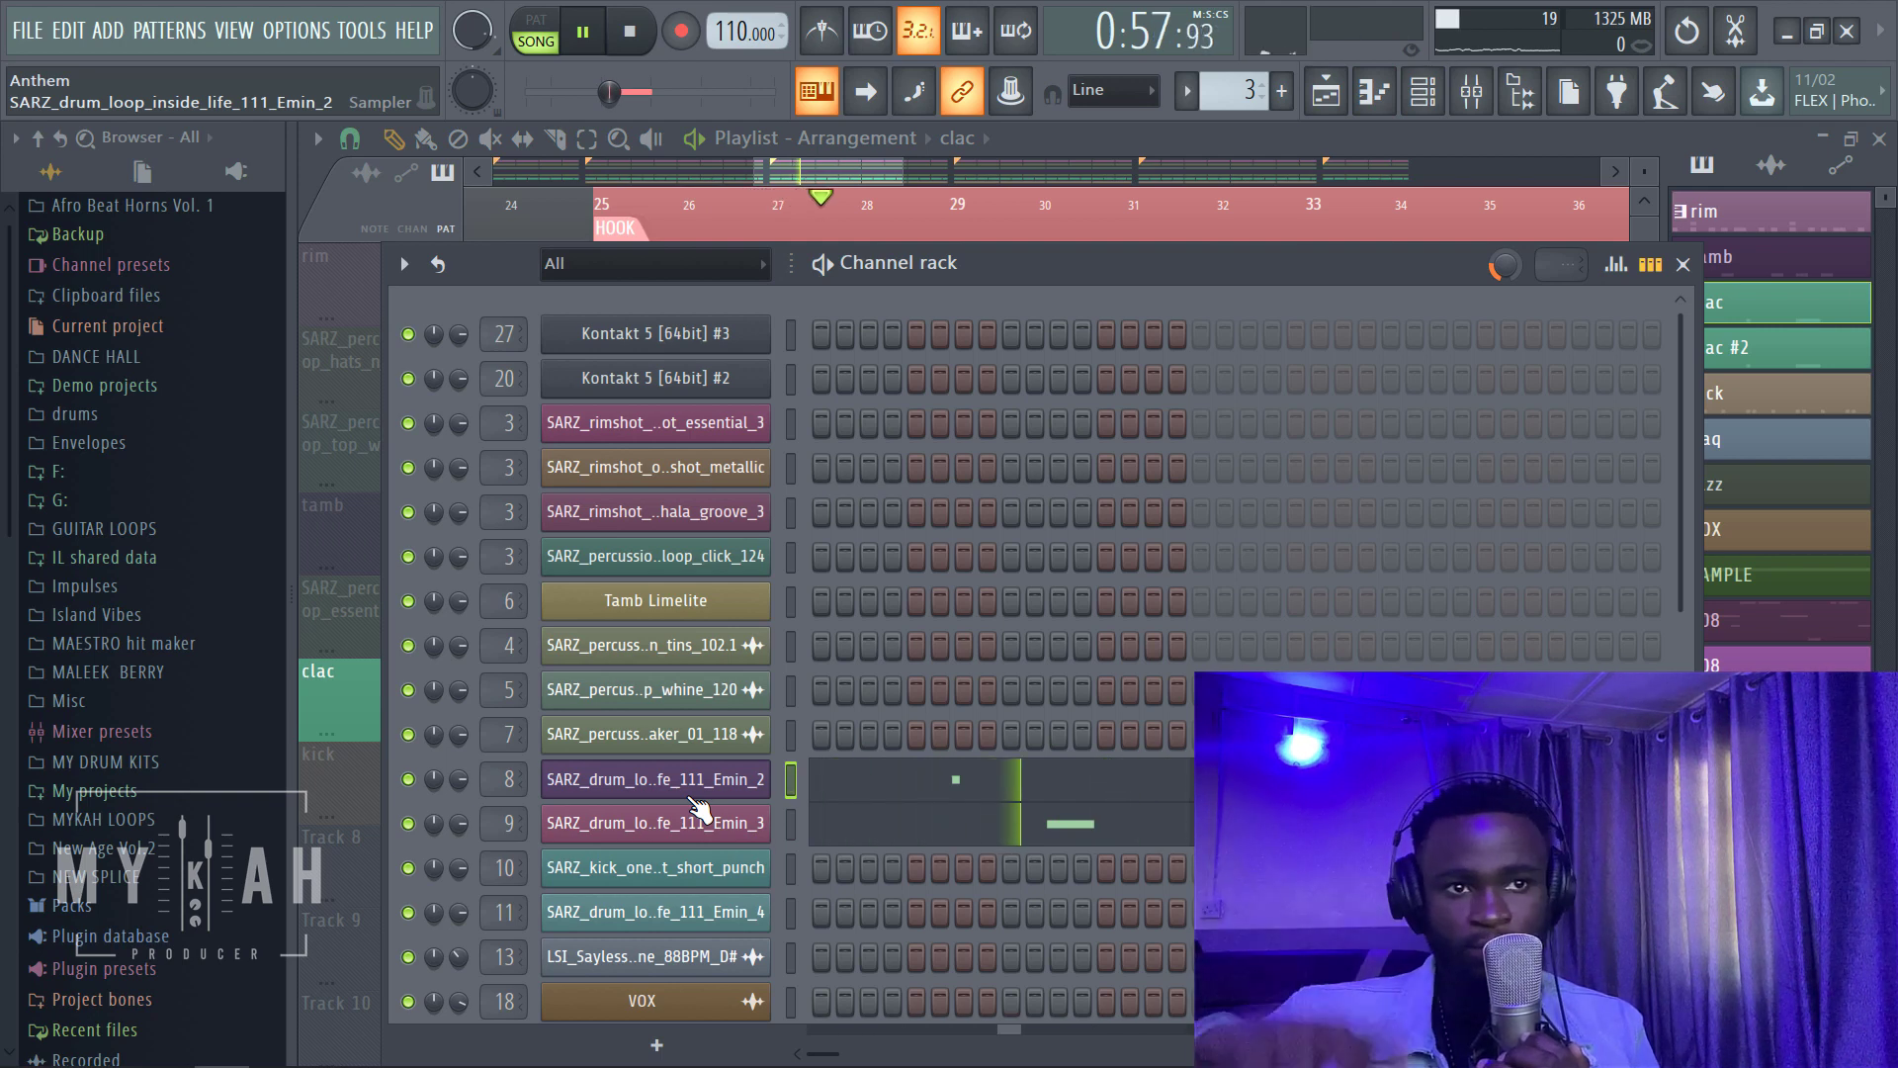
{"action": "left_click", "coordinate": [638, 39]}
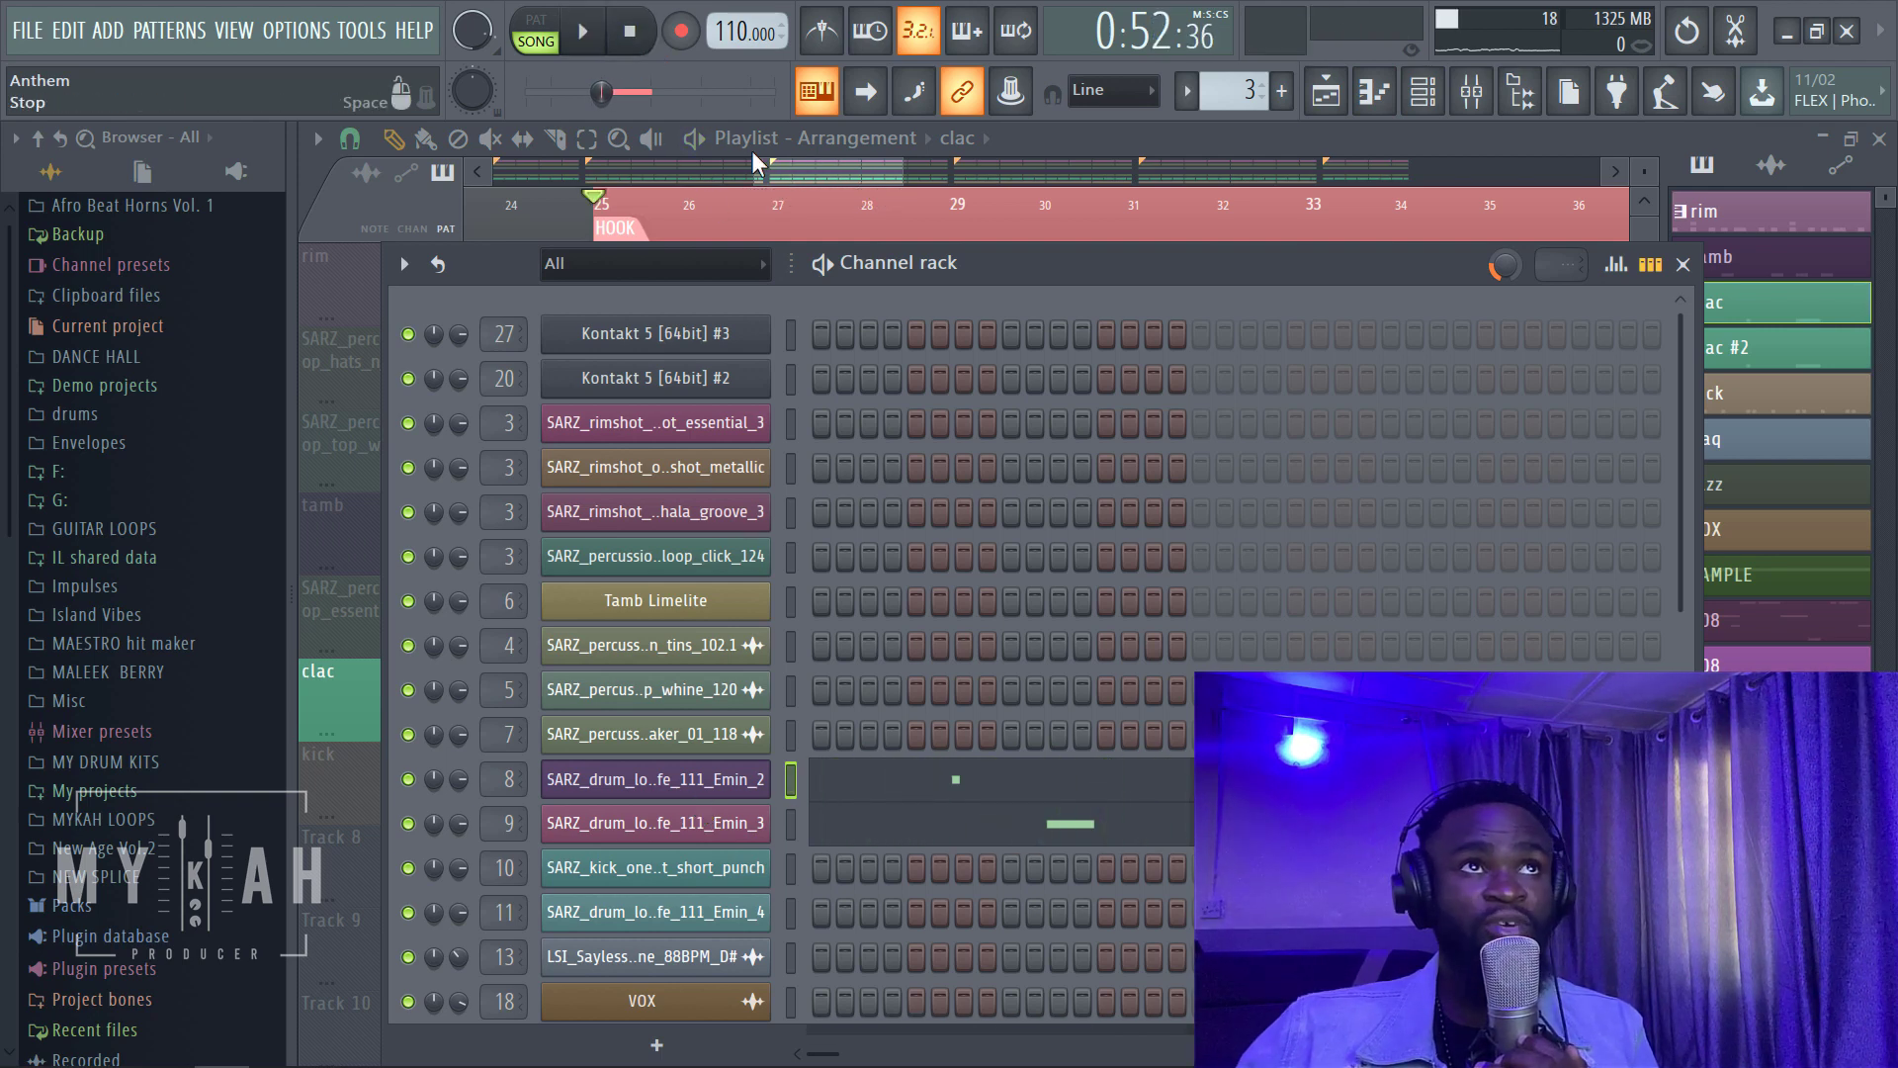
{"action": "left_click", "coordinate": [775, 162]}
Step: Unmute the essential_shaker, tamb, top_whine and hats_n_tins tracks alongside clac in the playlist
{"action": "left_click", "coordinate": [441, 560]}
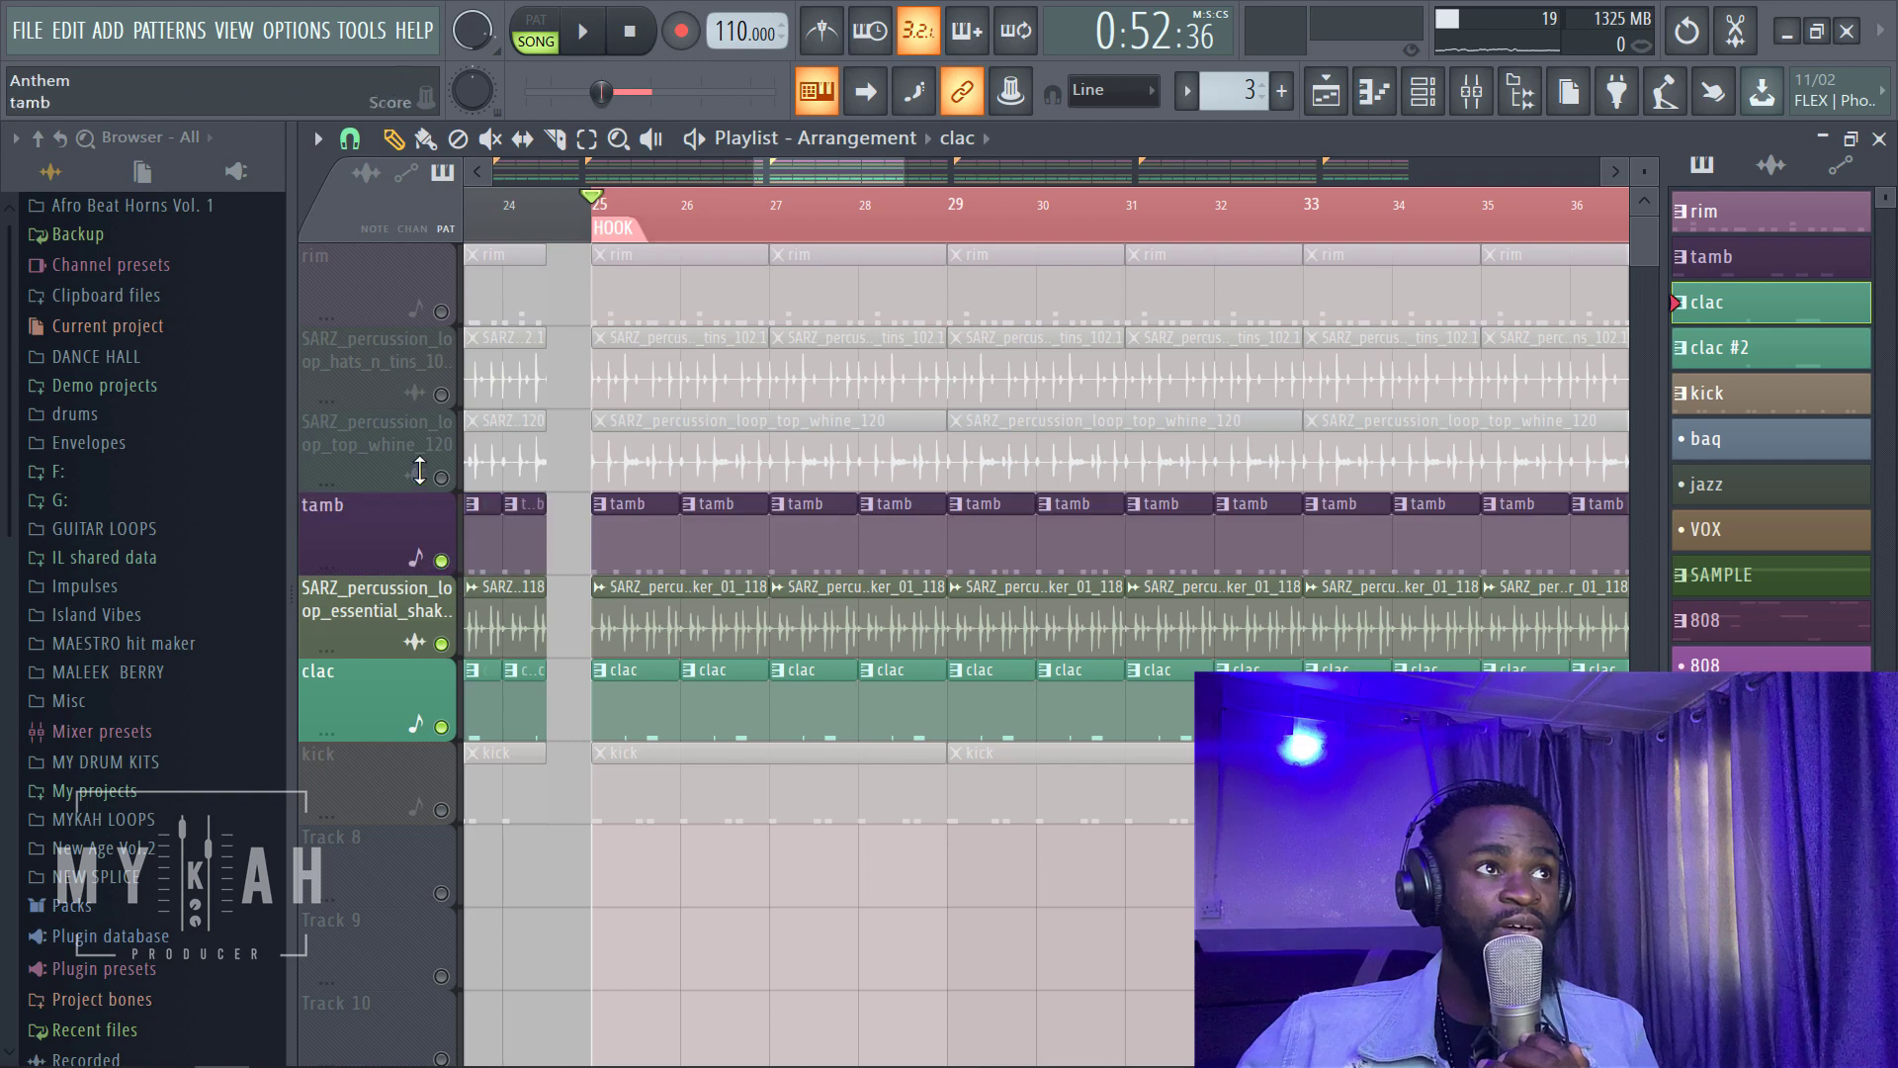
{"action": "left_click", "coordinate": [441, 478]}
{"action": "left_click", "coordinate": [441, 394]}
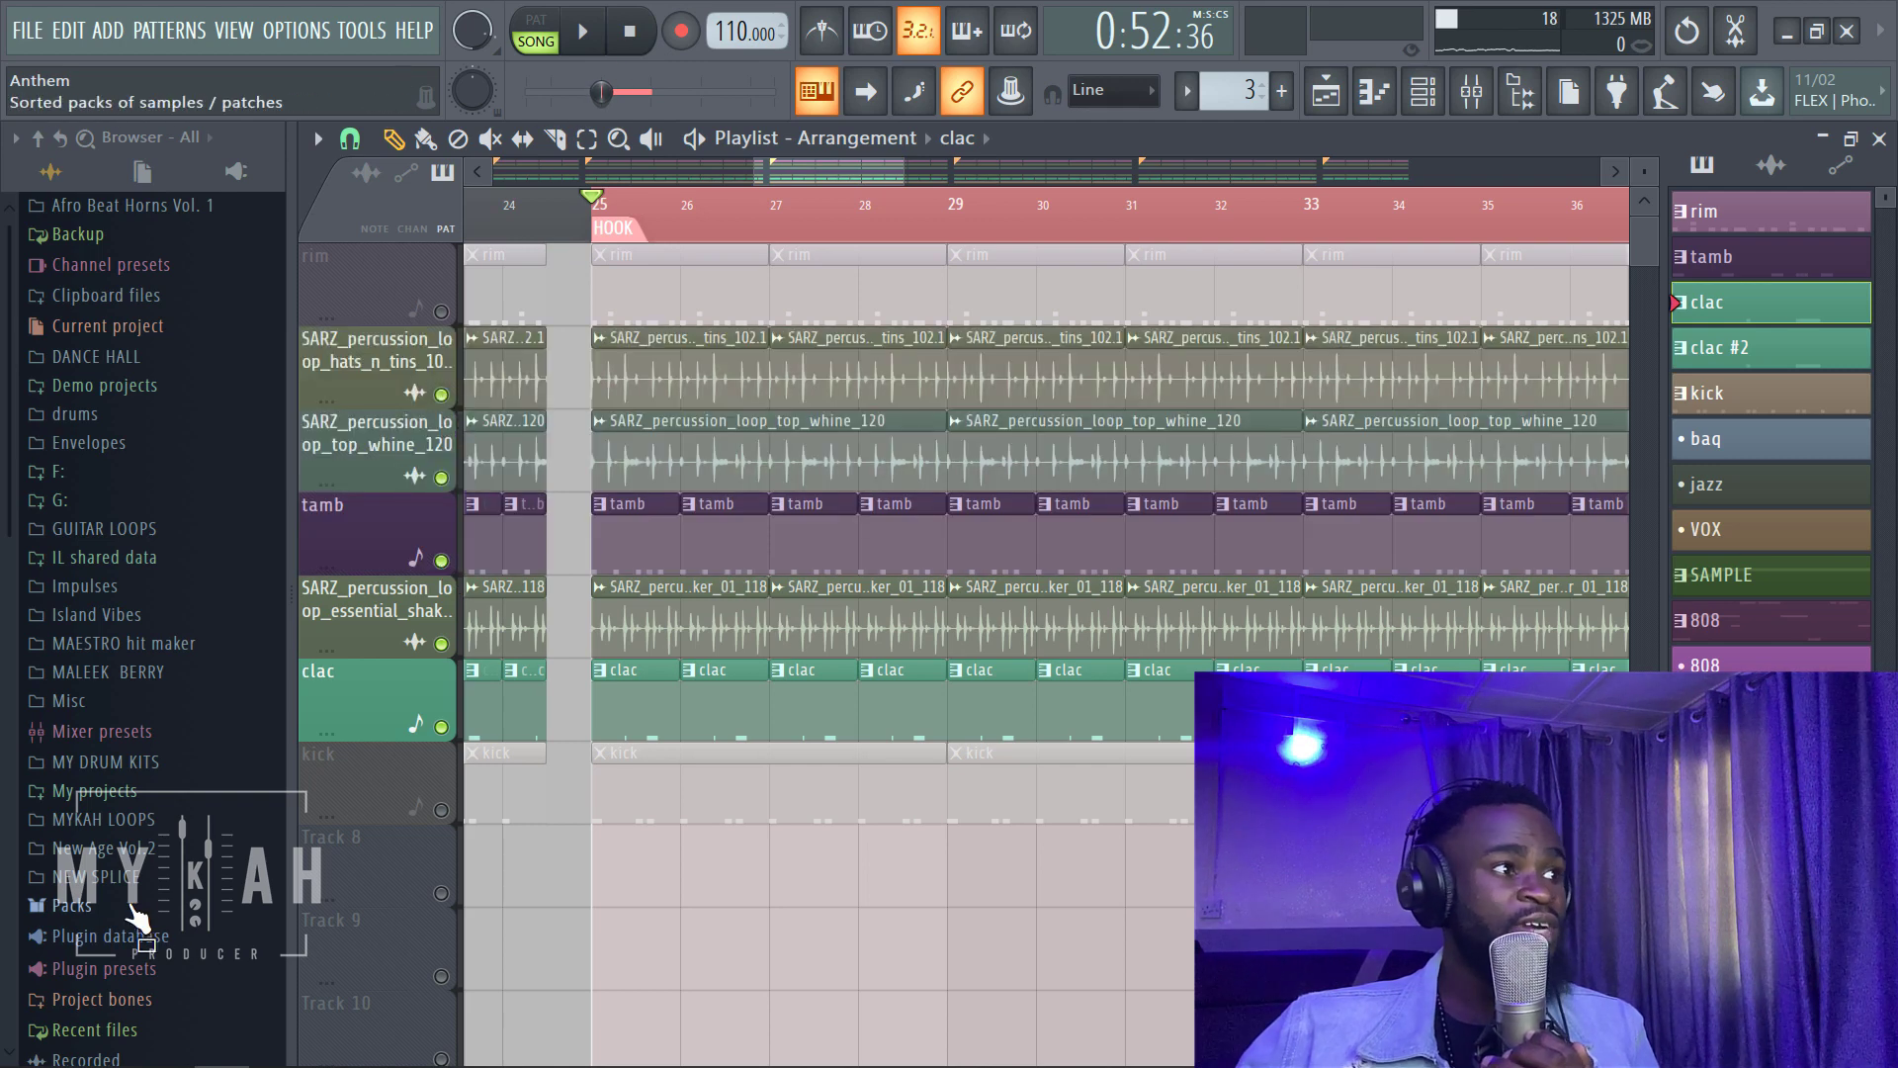
Step: Browse the New Age Vol.2 folder down through the Sarz sample pack's SARZ_drums and SARZ_drum_loops to its full drum loops
{"action": "left_click", "coordinate": [148, 849]}
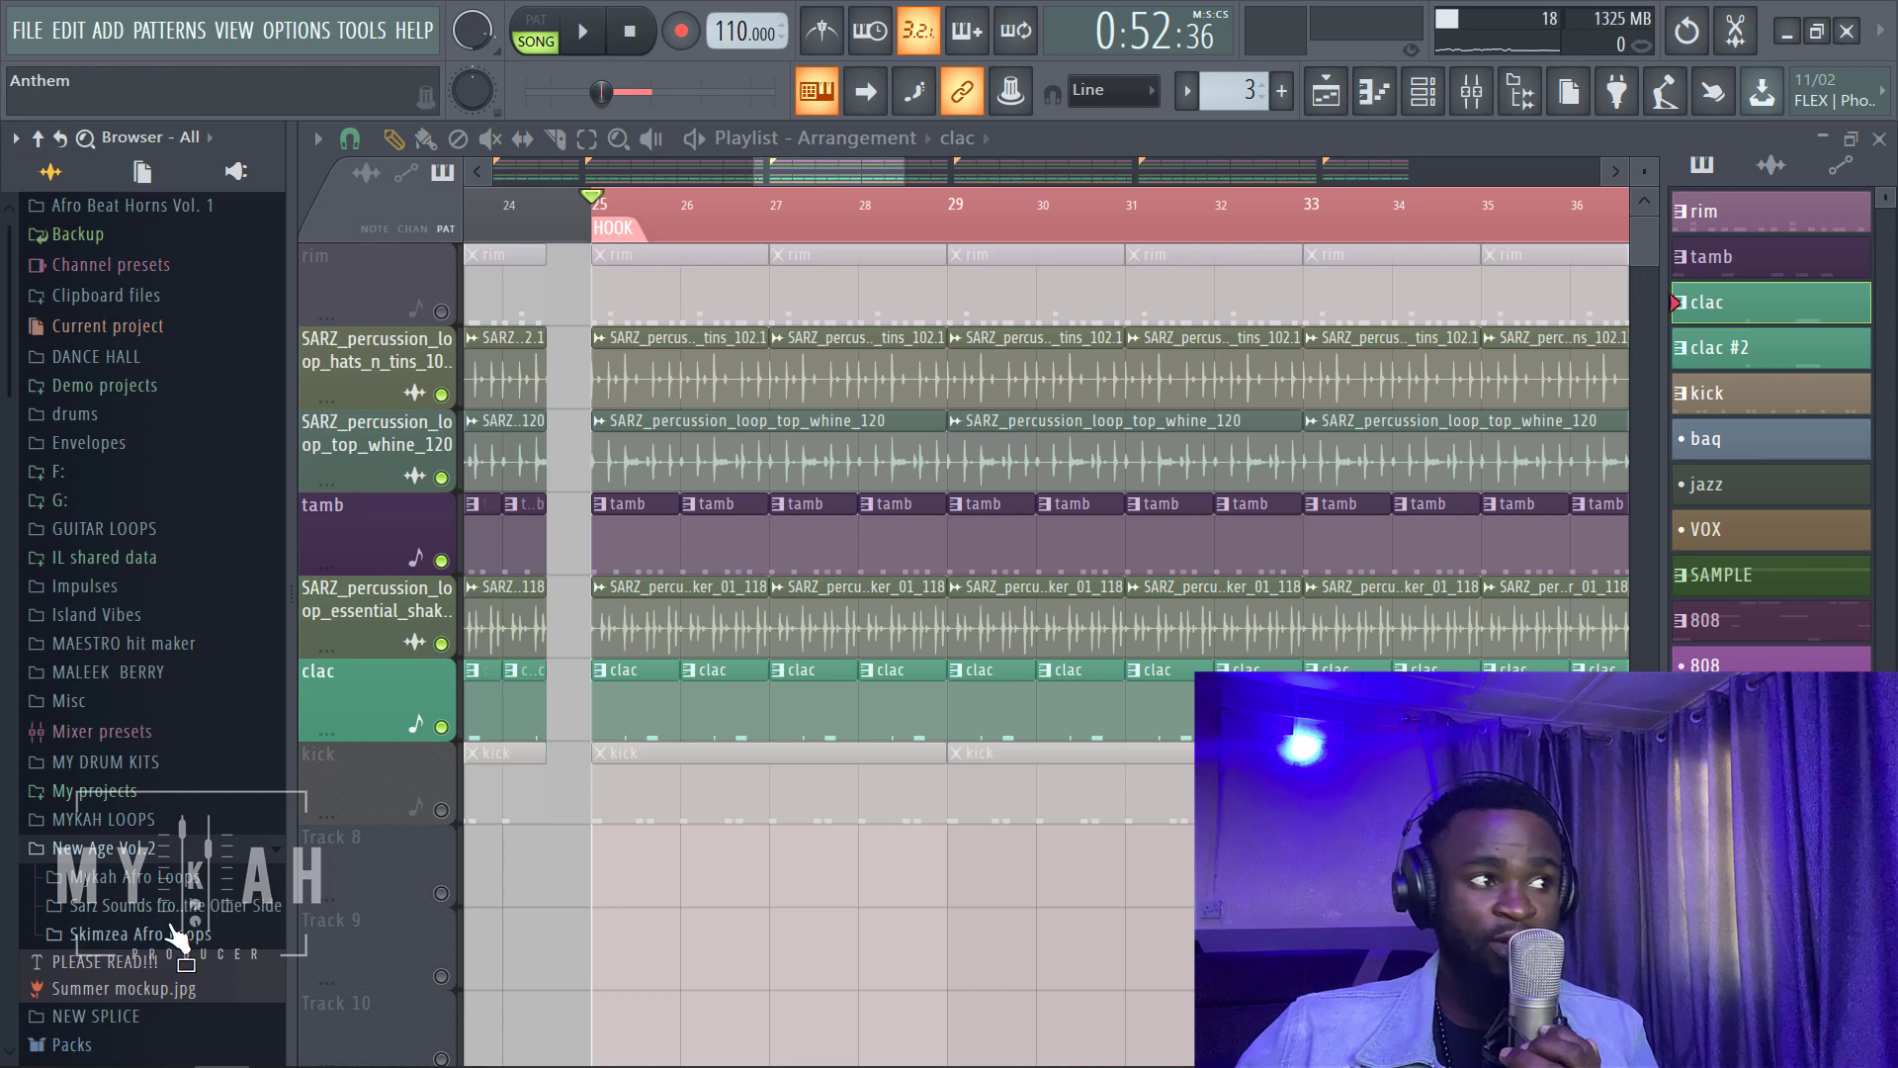
{"action": "scroll", "coordinate": [178, 934], "scroll_direction": "down", "scroll_amount": 2}
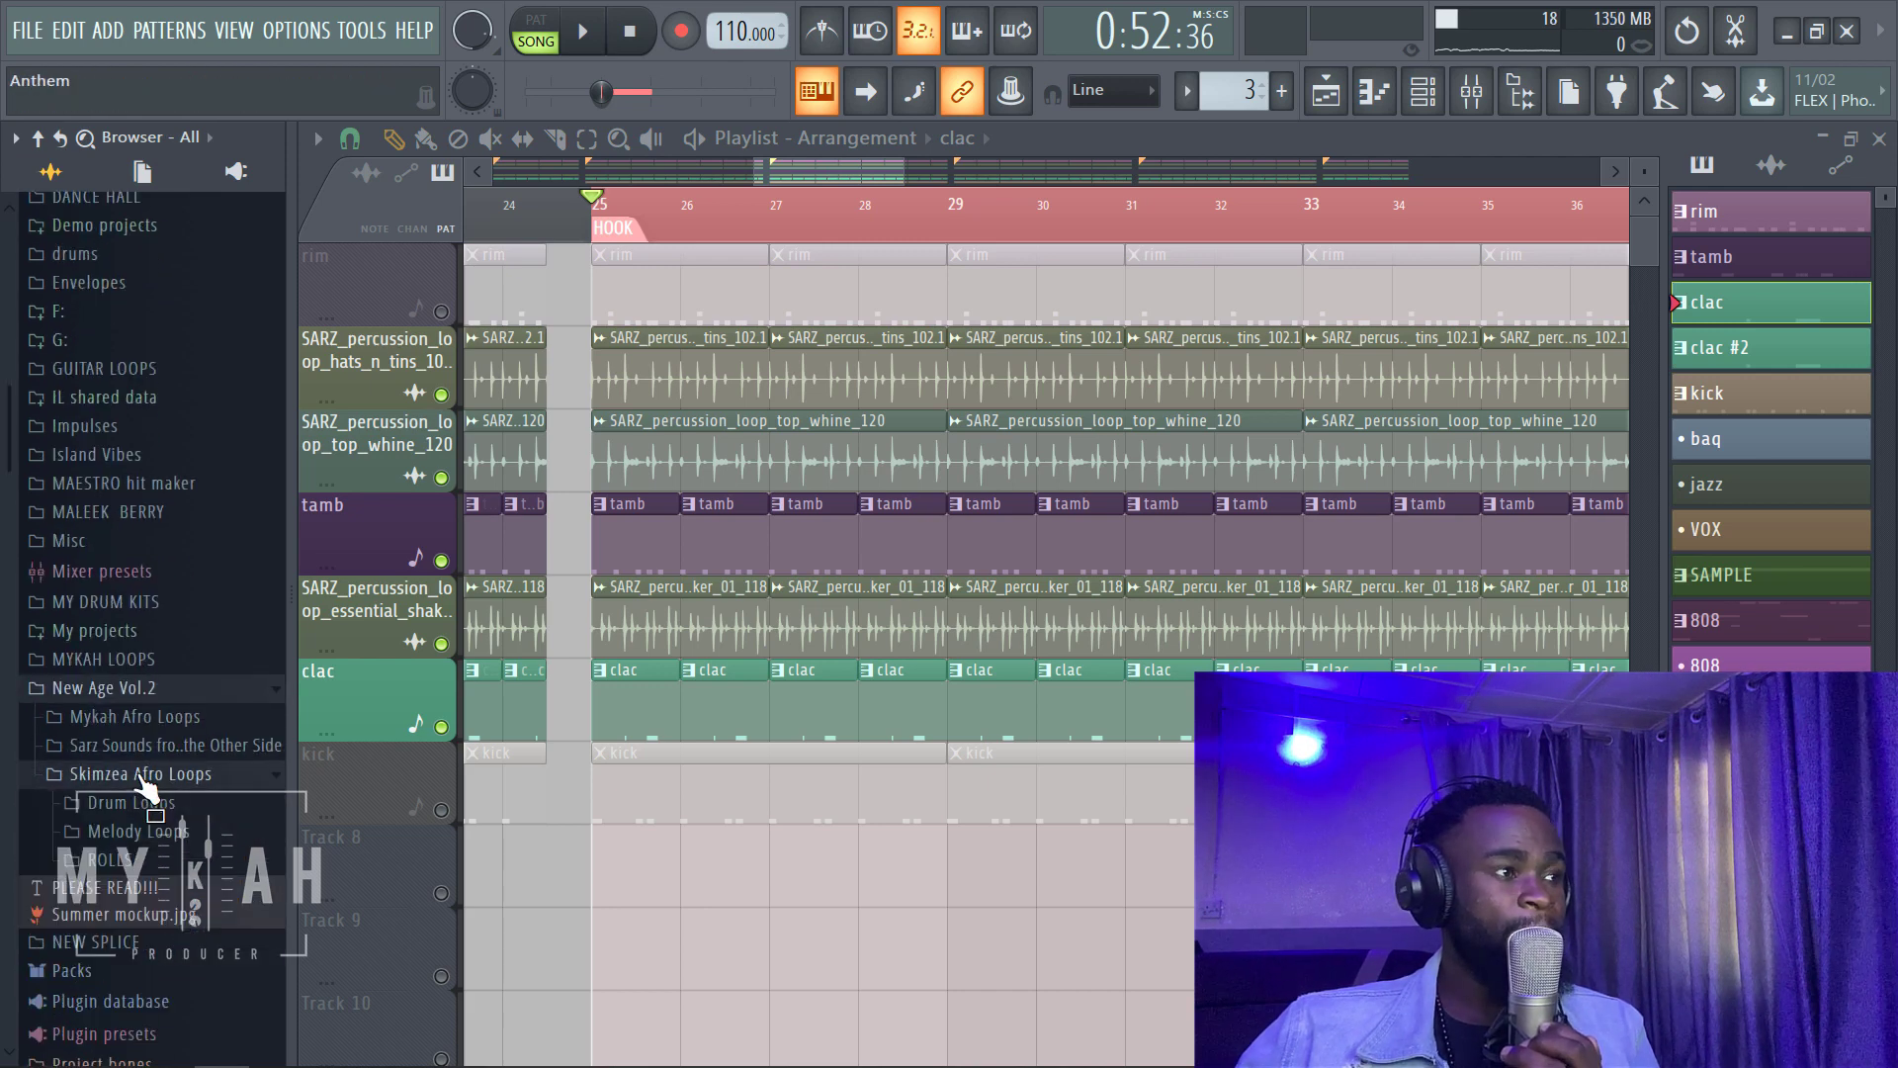
{"action": "left_click", "coordinate": [144, 748]}
{"action": "left_click", "coordinate": [180, 775]}
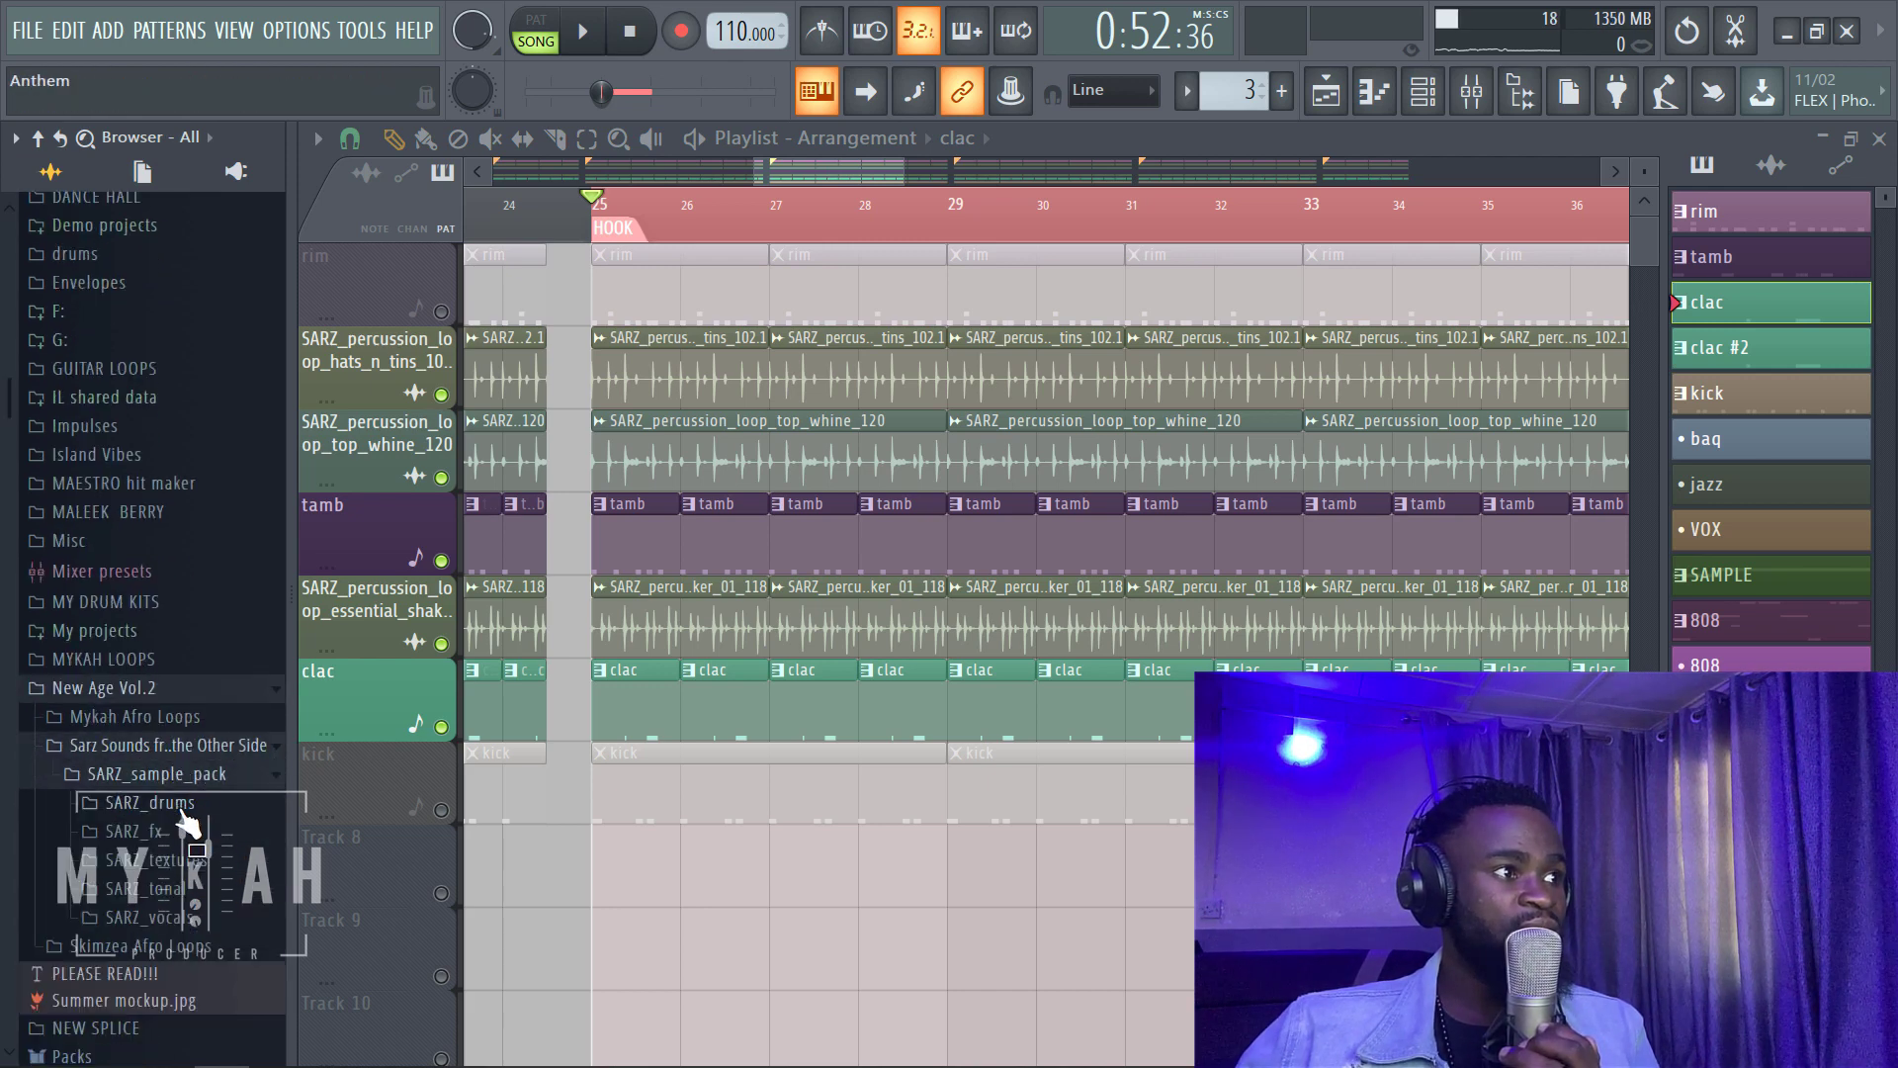
{"action": "left_click", "coordinate": [163, 809]}
{"action": "left_click", "coordinate": [220, 840]}
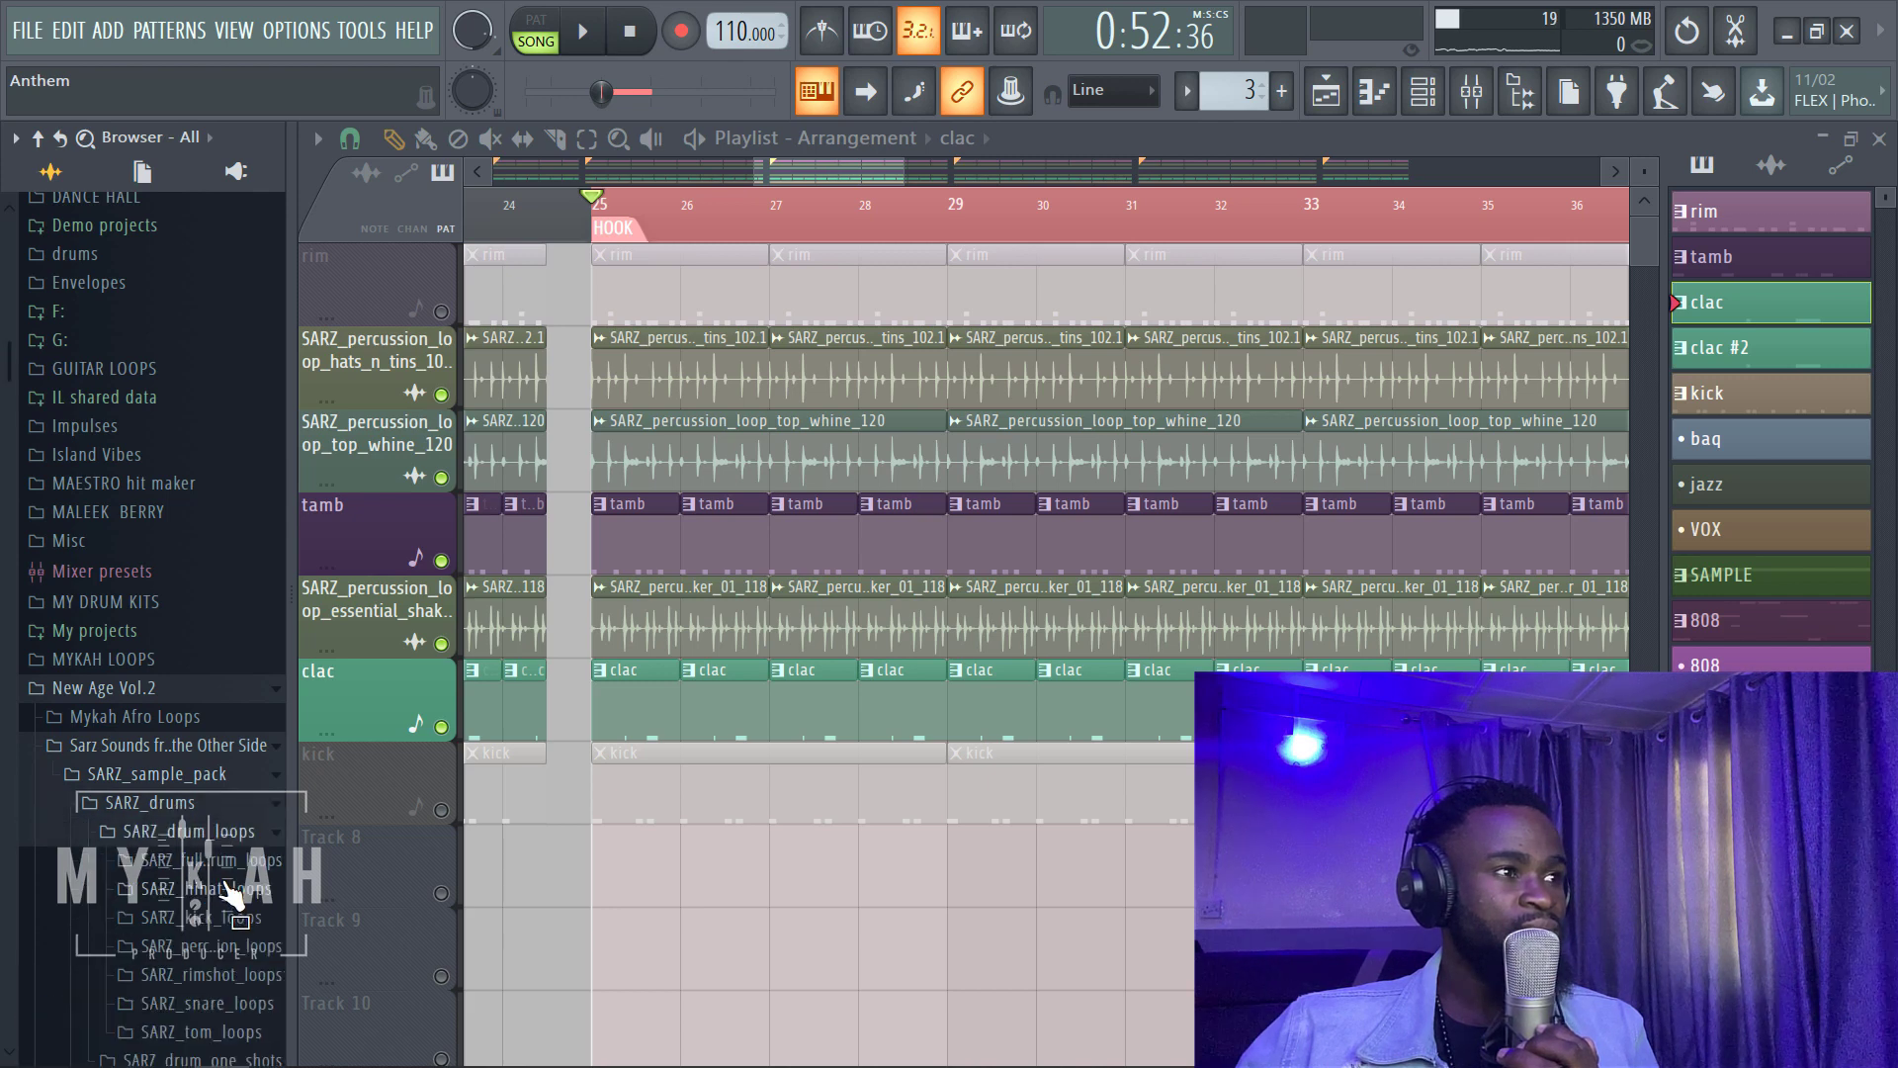
{"action": "scroll", "coordinate": [242, 840], "scroll_direction": "down", "scroll_amount": 2}
{"action": "scroll", "coordinate": [259, 914], "scroll_direction": "down", "scroll_amount": 4}
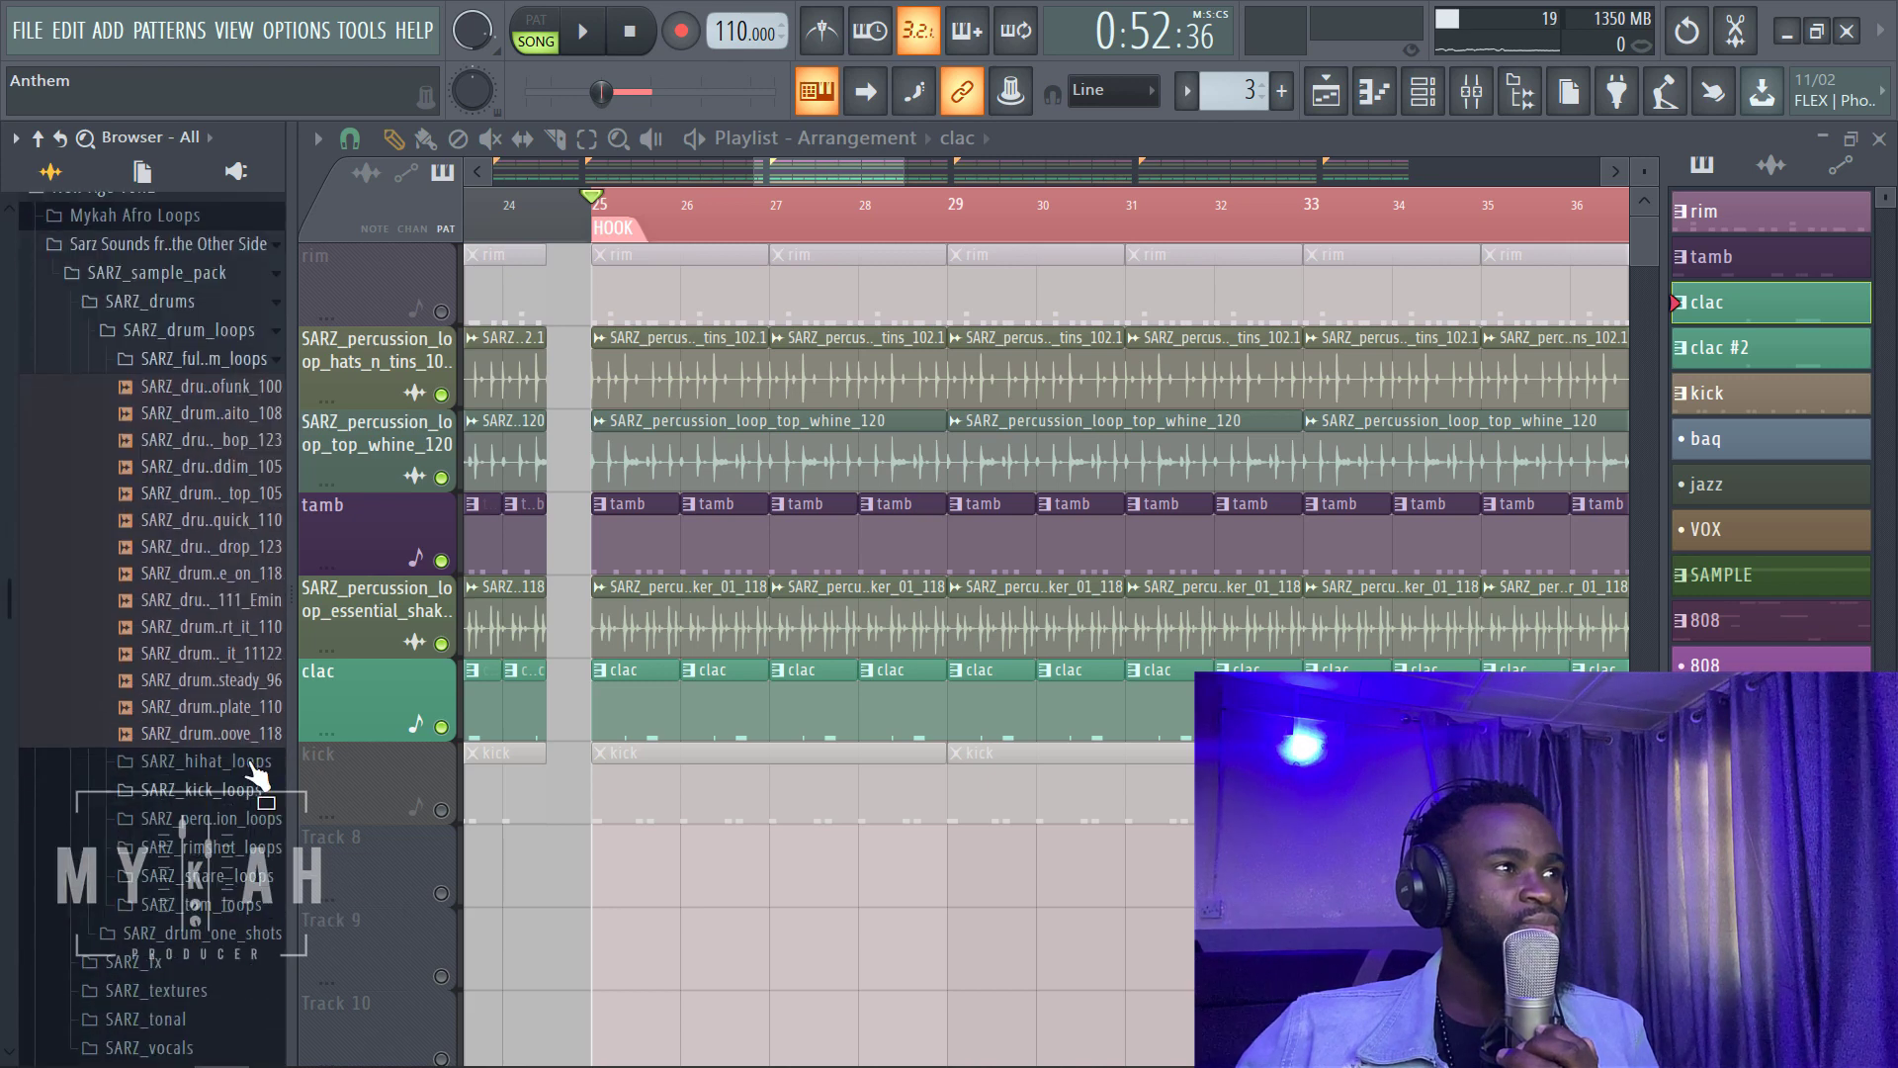
Step: Preview the full drum loops, including wahala_groove_118, start_it_11122 and inside_life_111_Emin, to find the source of the clac sound
{"action": "left_click", "coordinate": [251, 733]}
{"action": "left_click", "coordinate": [253, 707]}
{"action": "left_click", "coordinate": [254, 710]}
{"action": "left_click", "coordinate": [265, 735]}
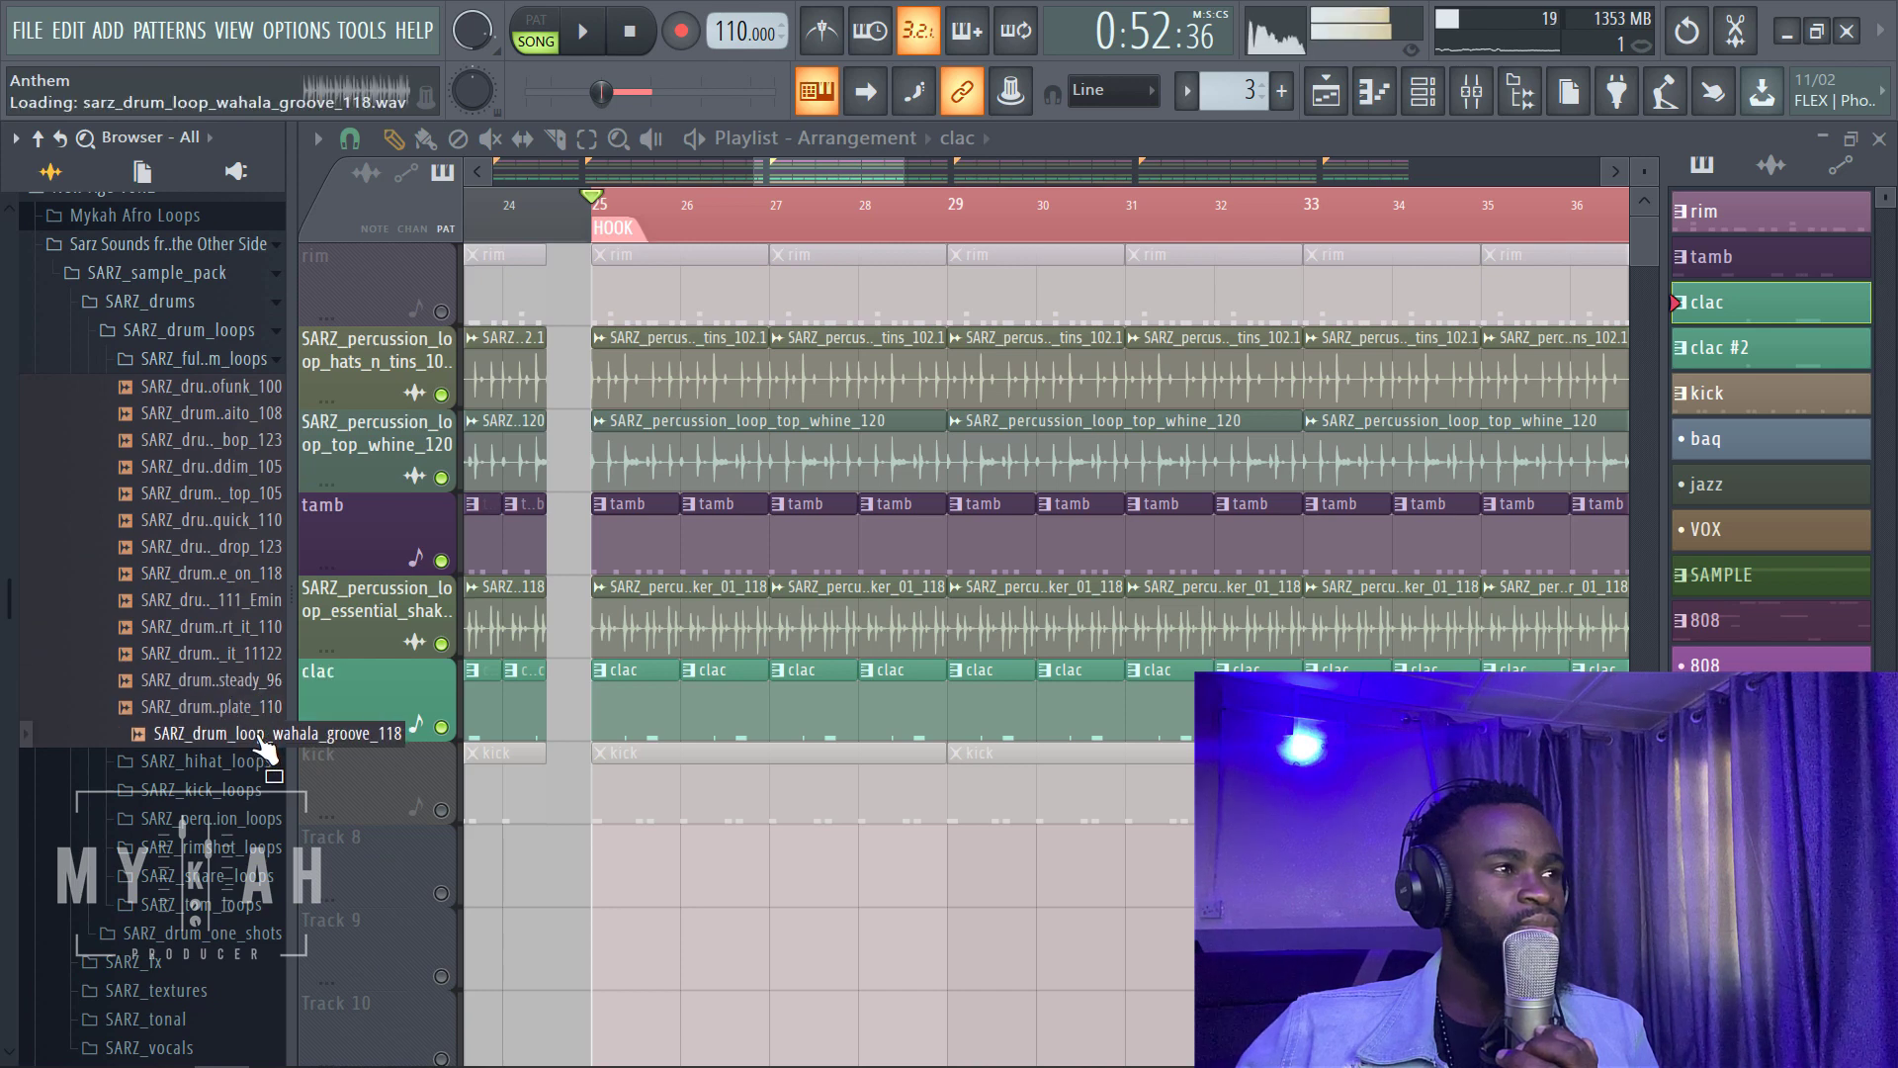
{"action": "left_click", "coordinate": [264, 655]}
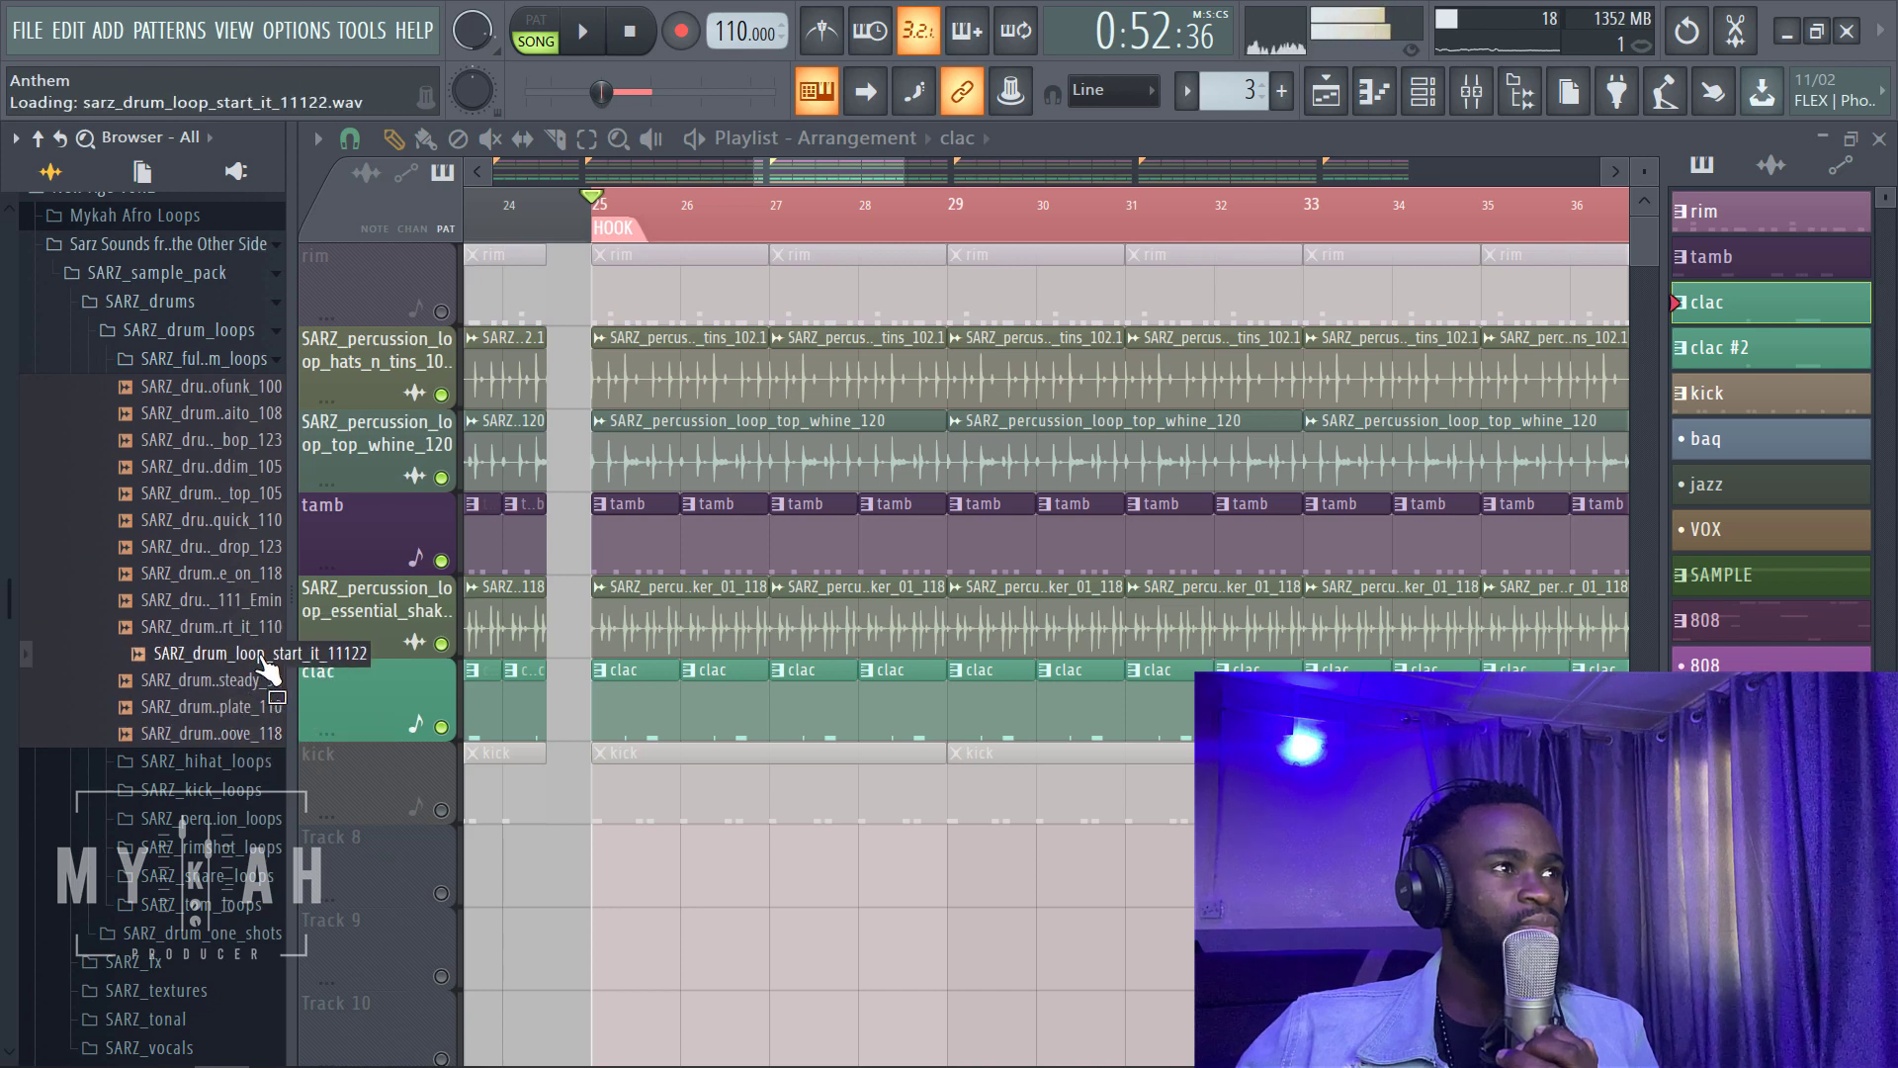
{"action": "left_click", "coordinate": [259, 634]}
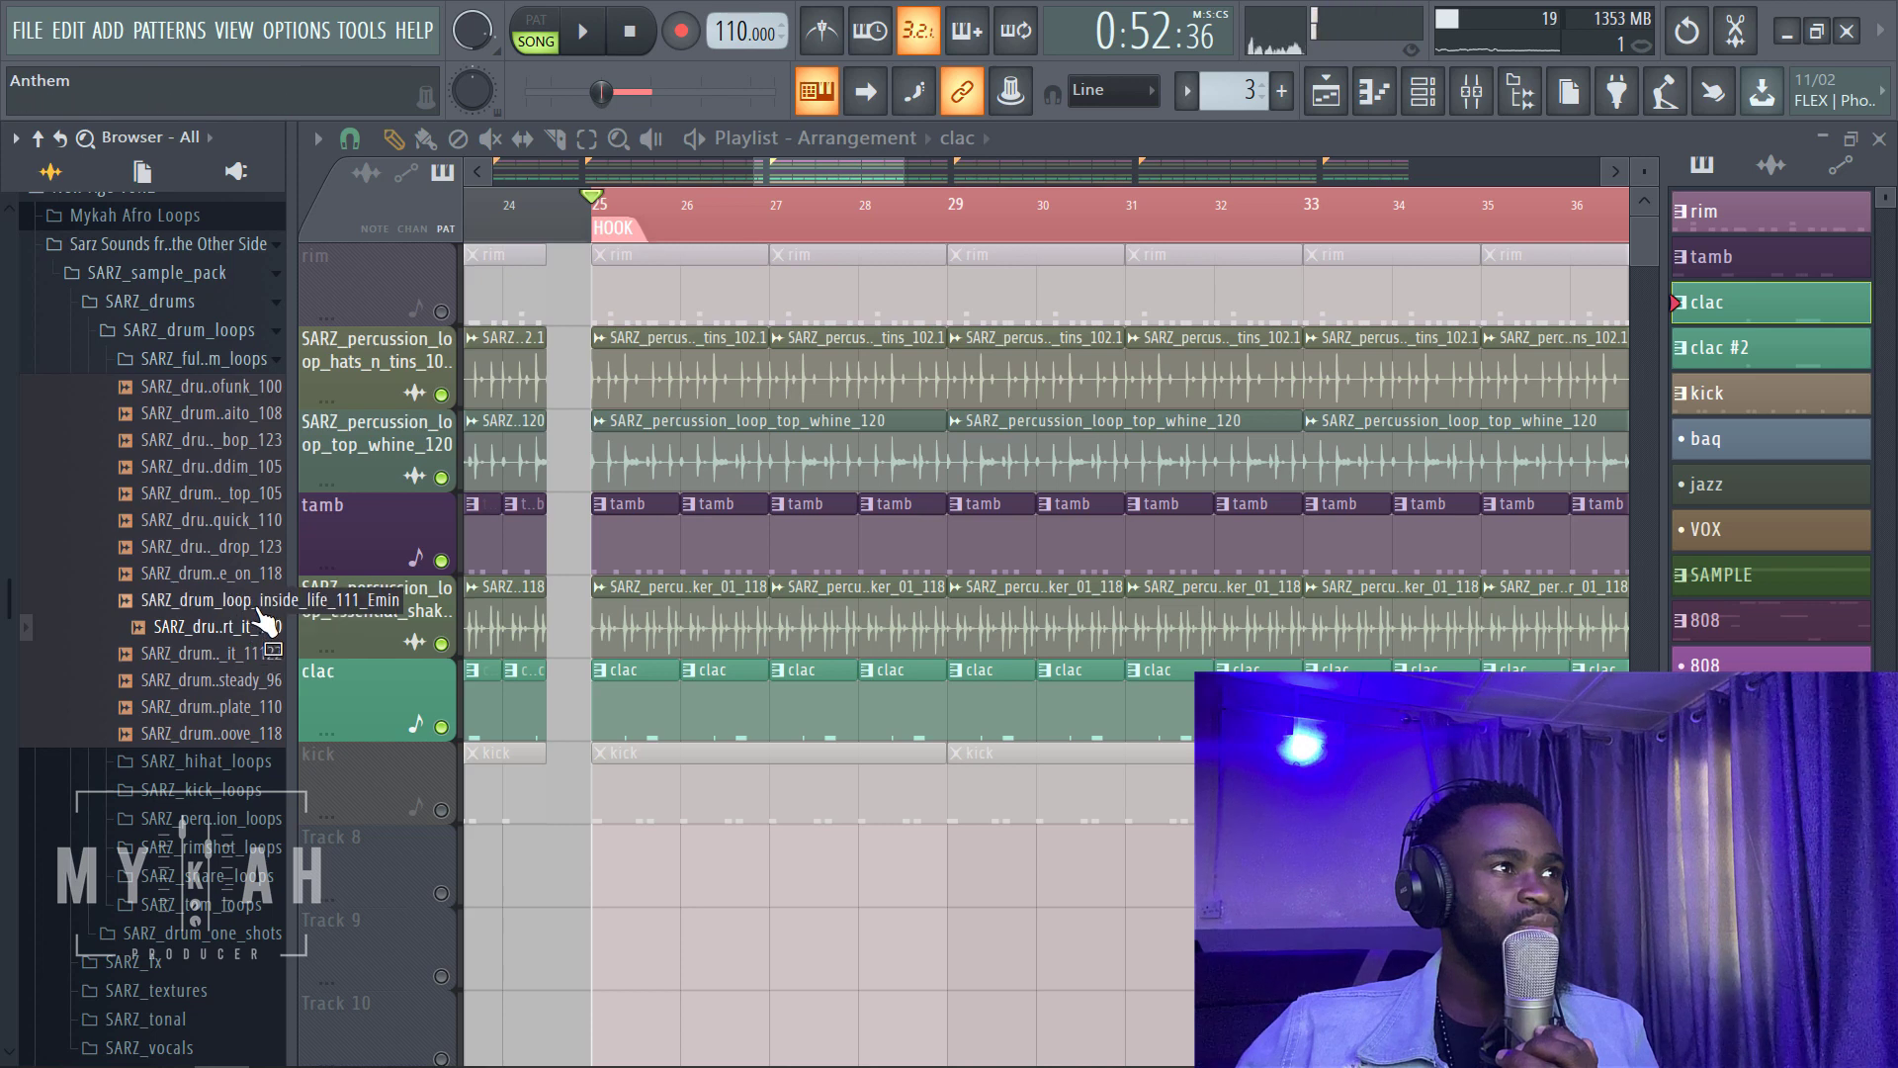
{"action": "left_click", "coordinate": [262, 599]}
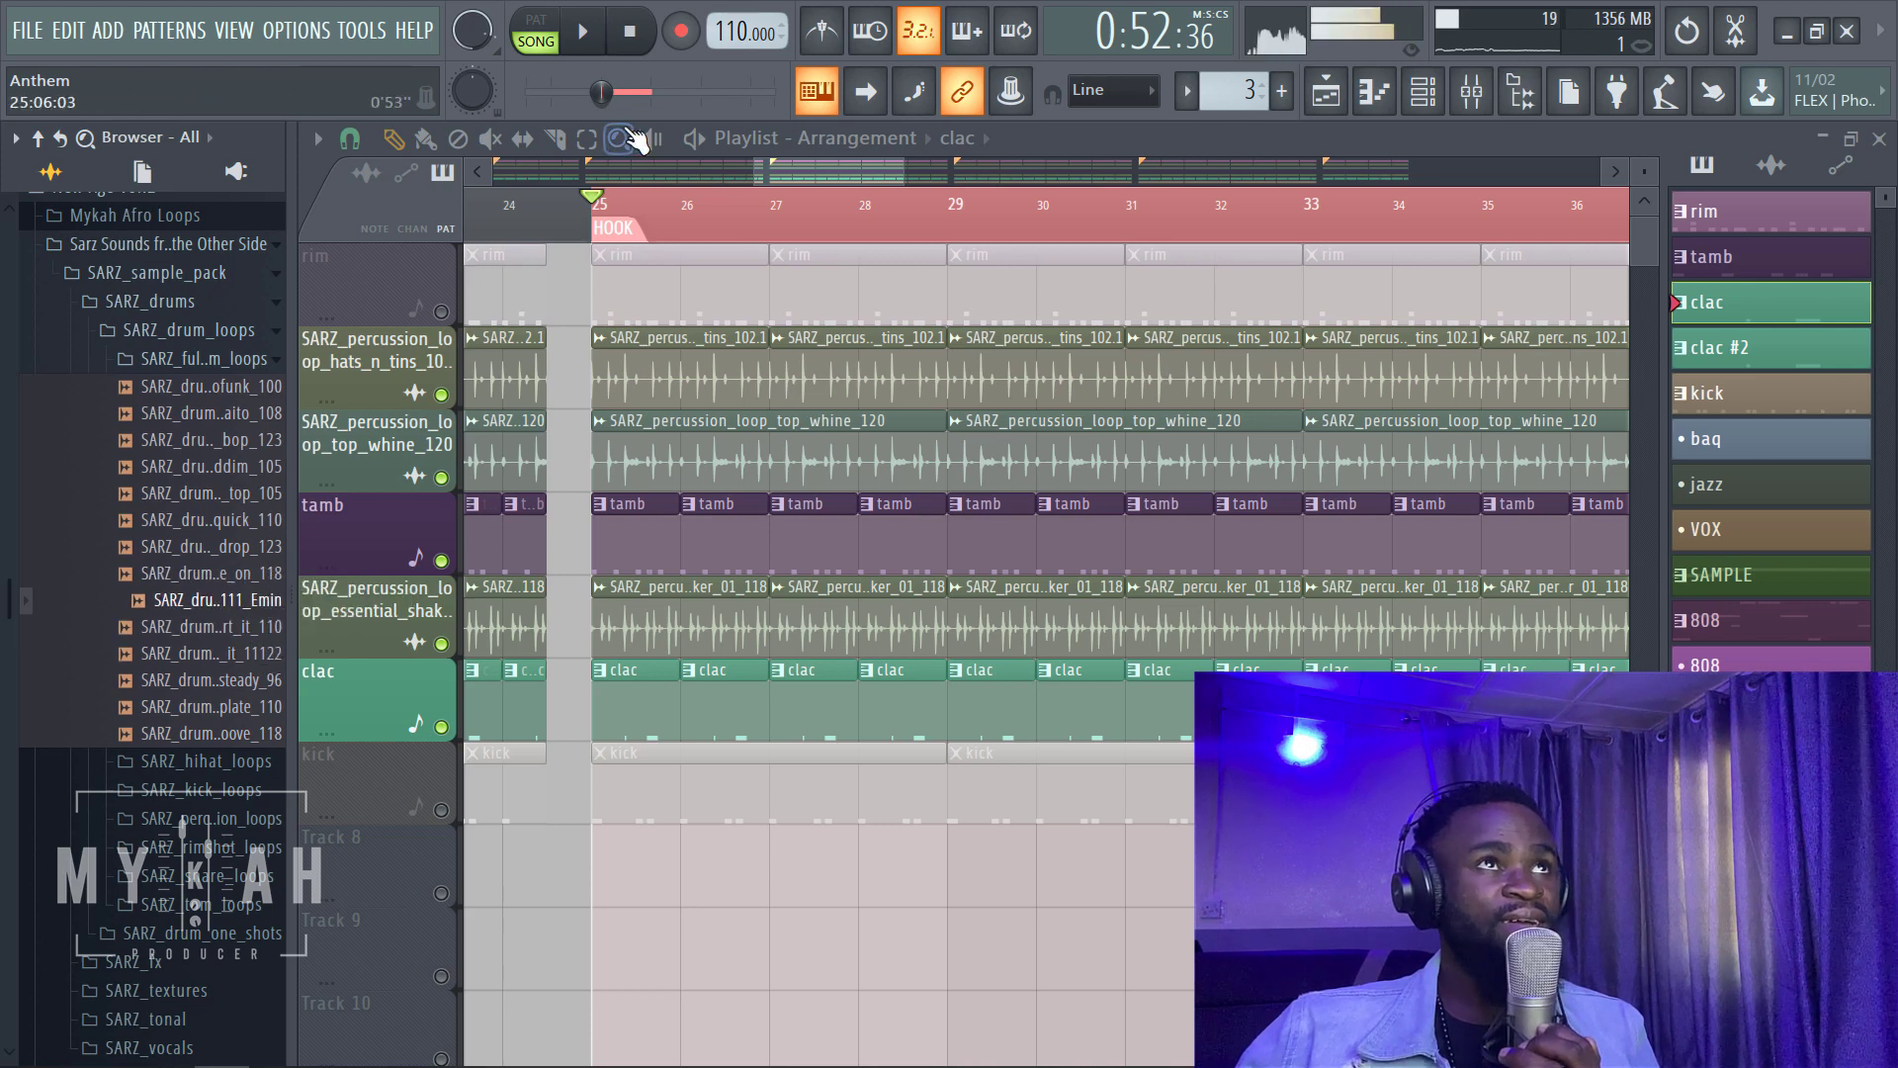
Step: Solo the clac track, play it briefly, and compare it with a preview of the inside_life_111_Emin loop
{"action": "right_click", "coordinate": [425, 803]}
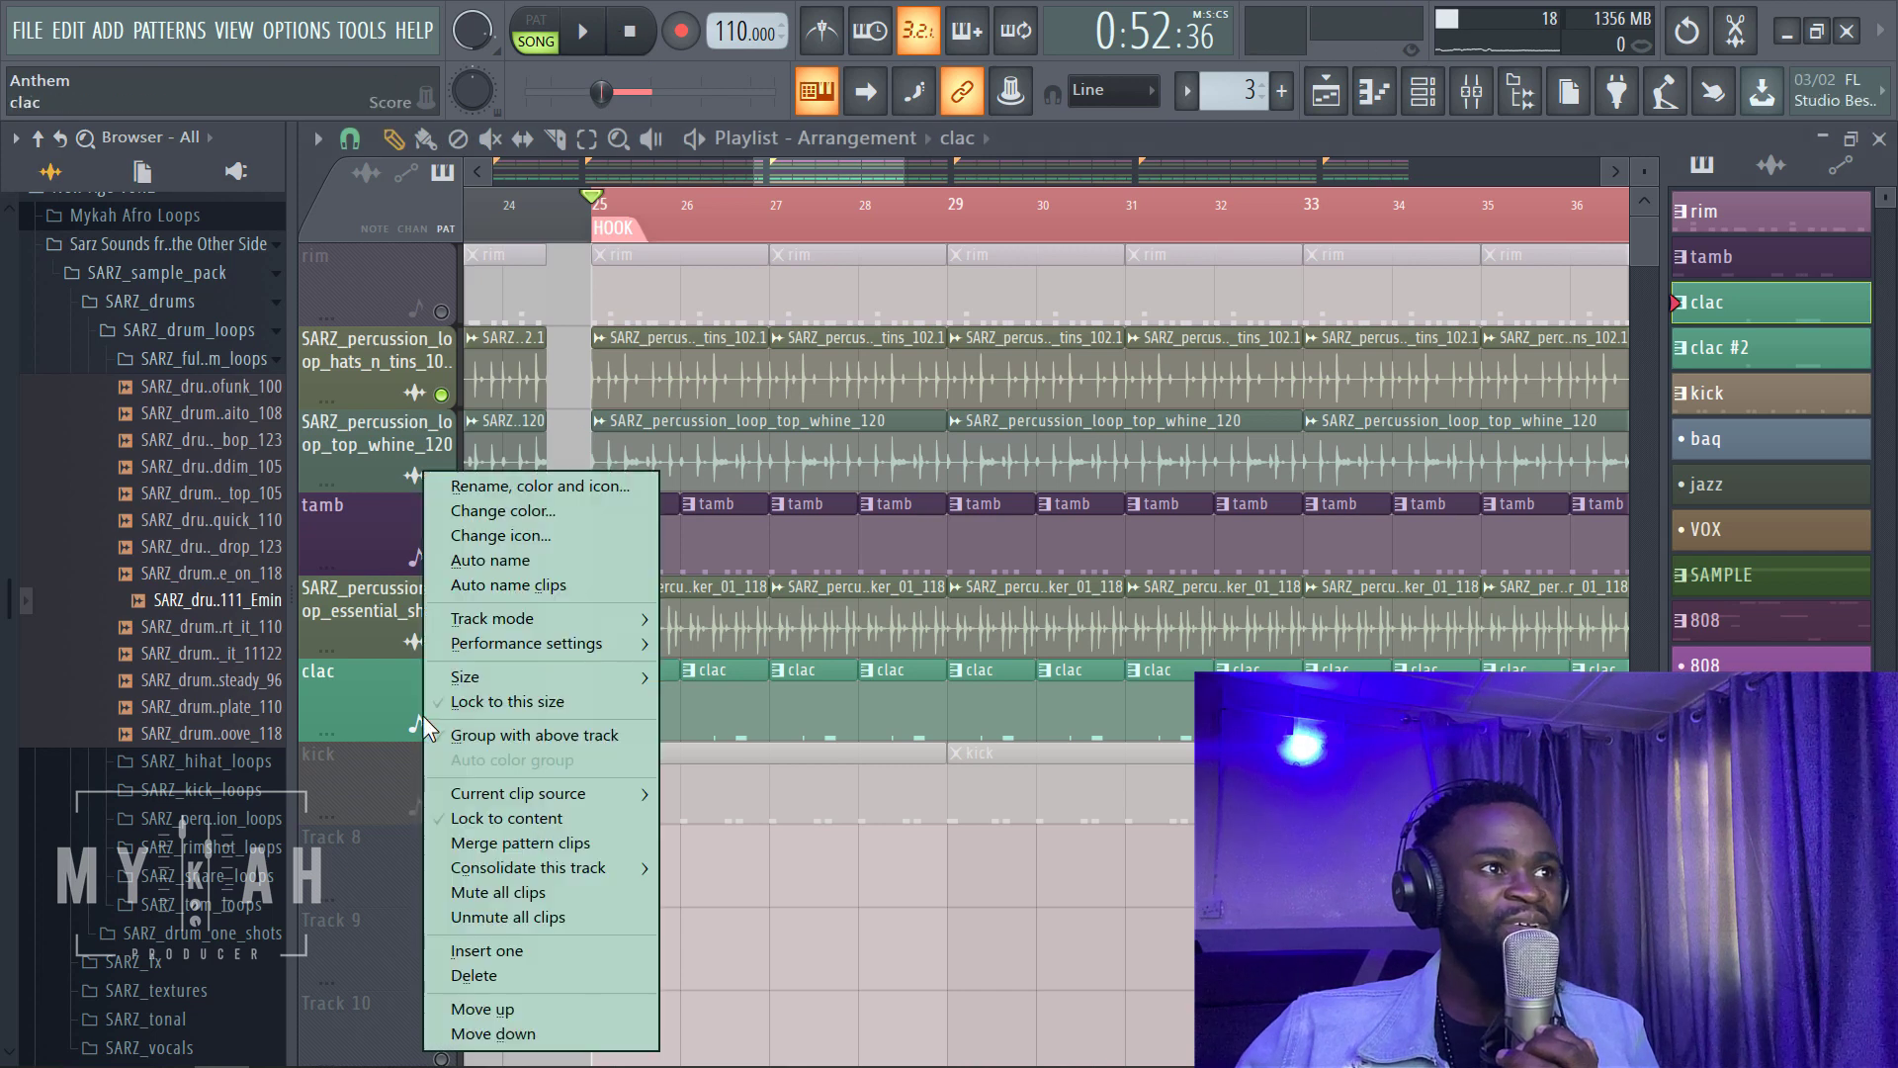
{"action": "right_click", "coordinate": [441, 727]}
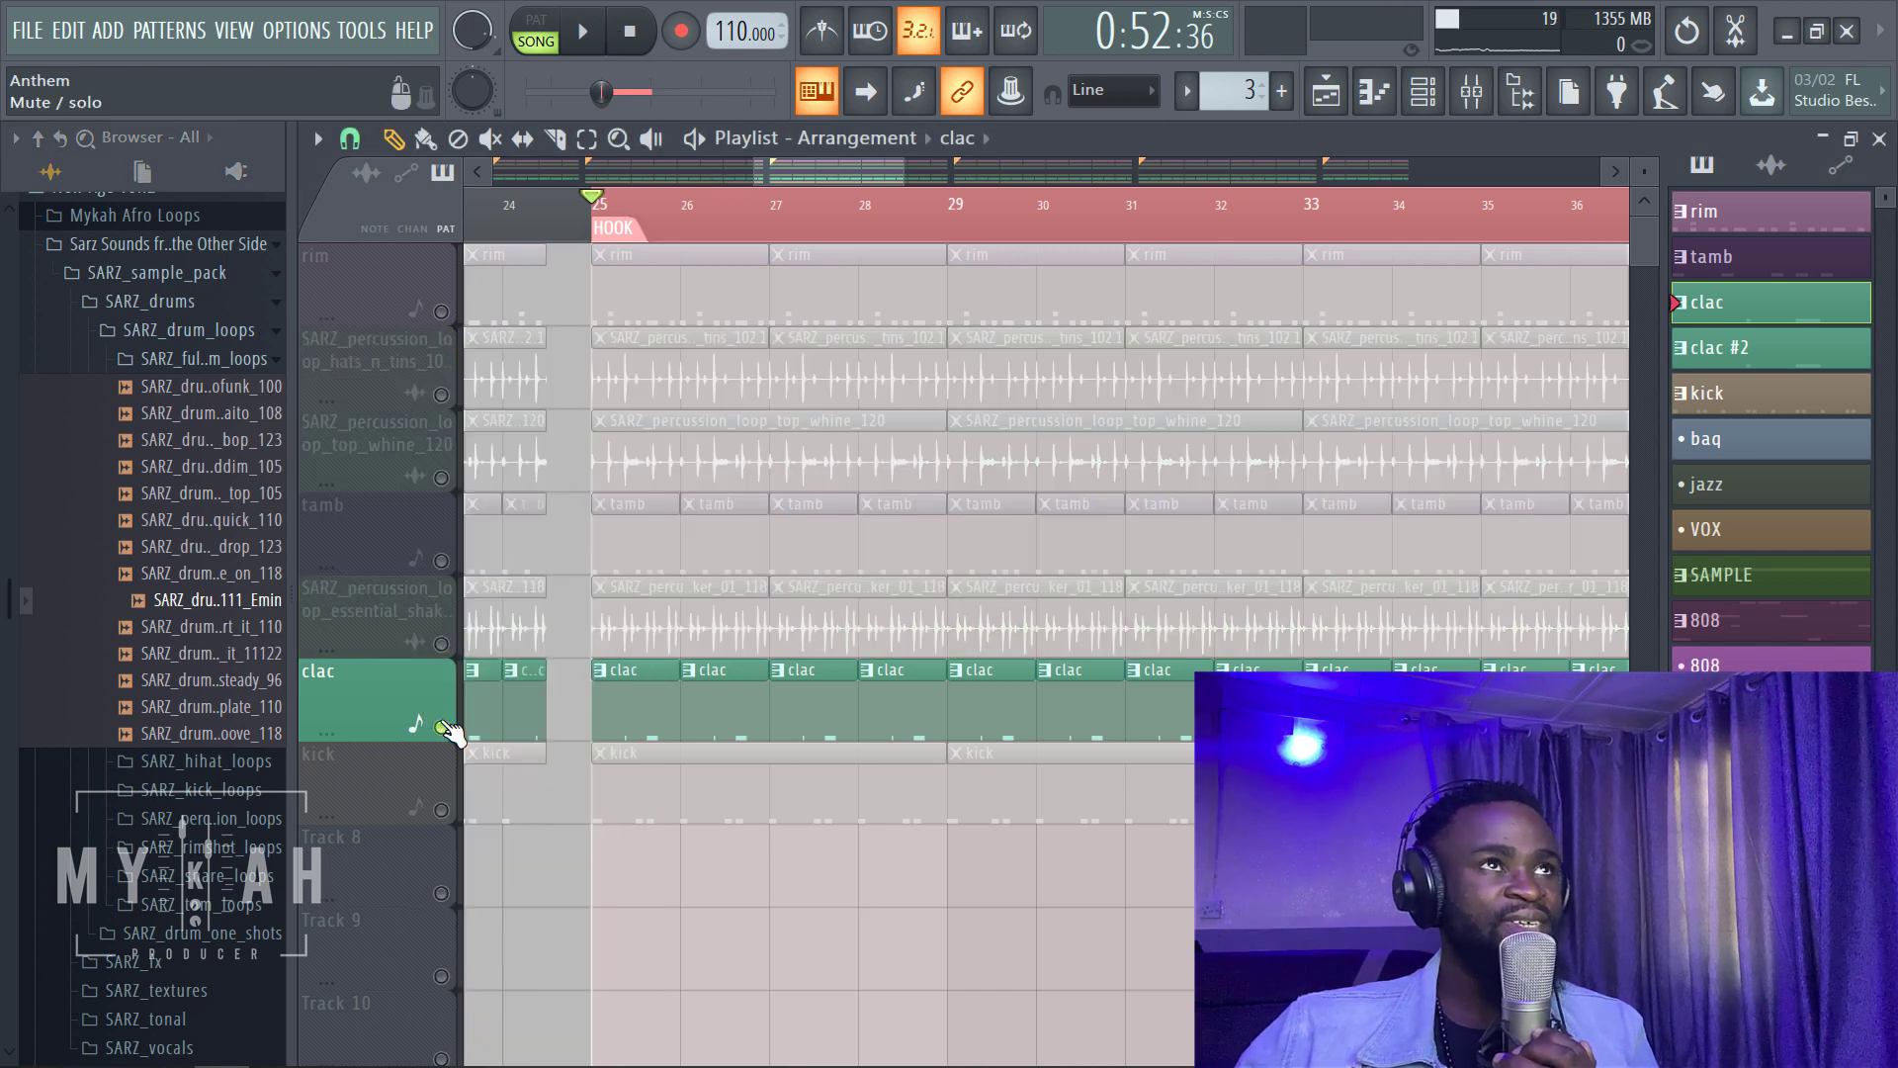
{"action": "left_click", "coordinate": [591, 36]}
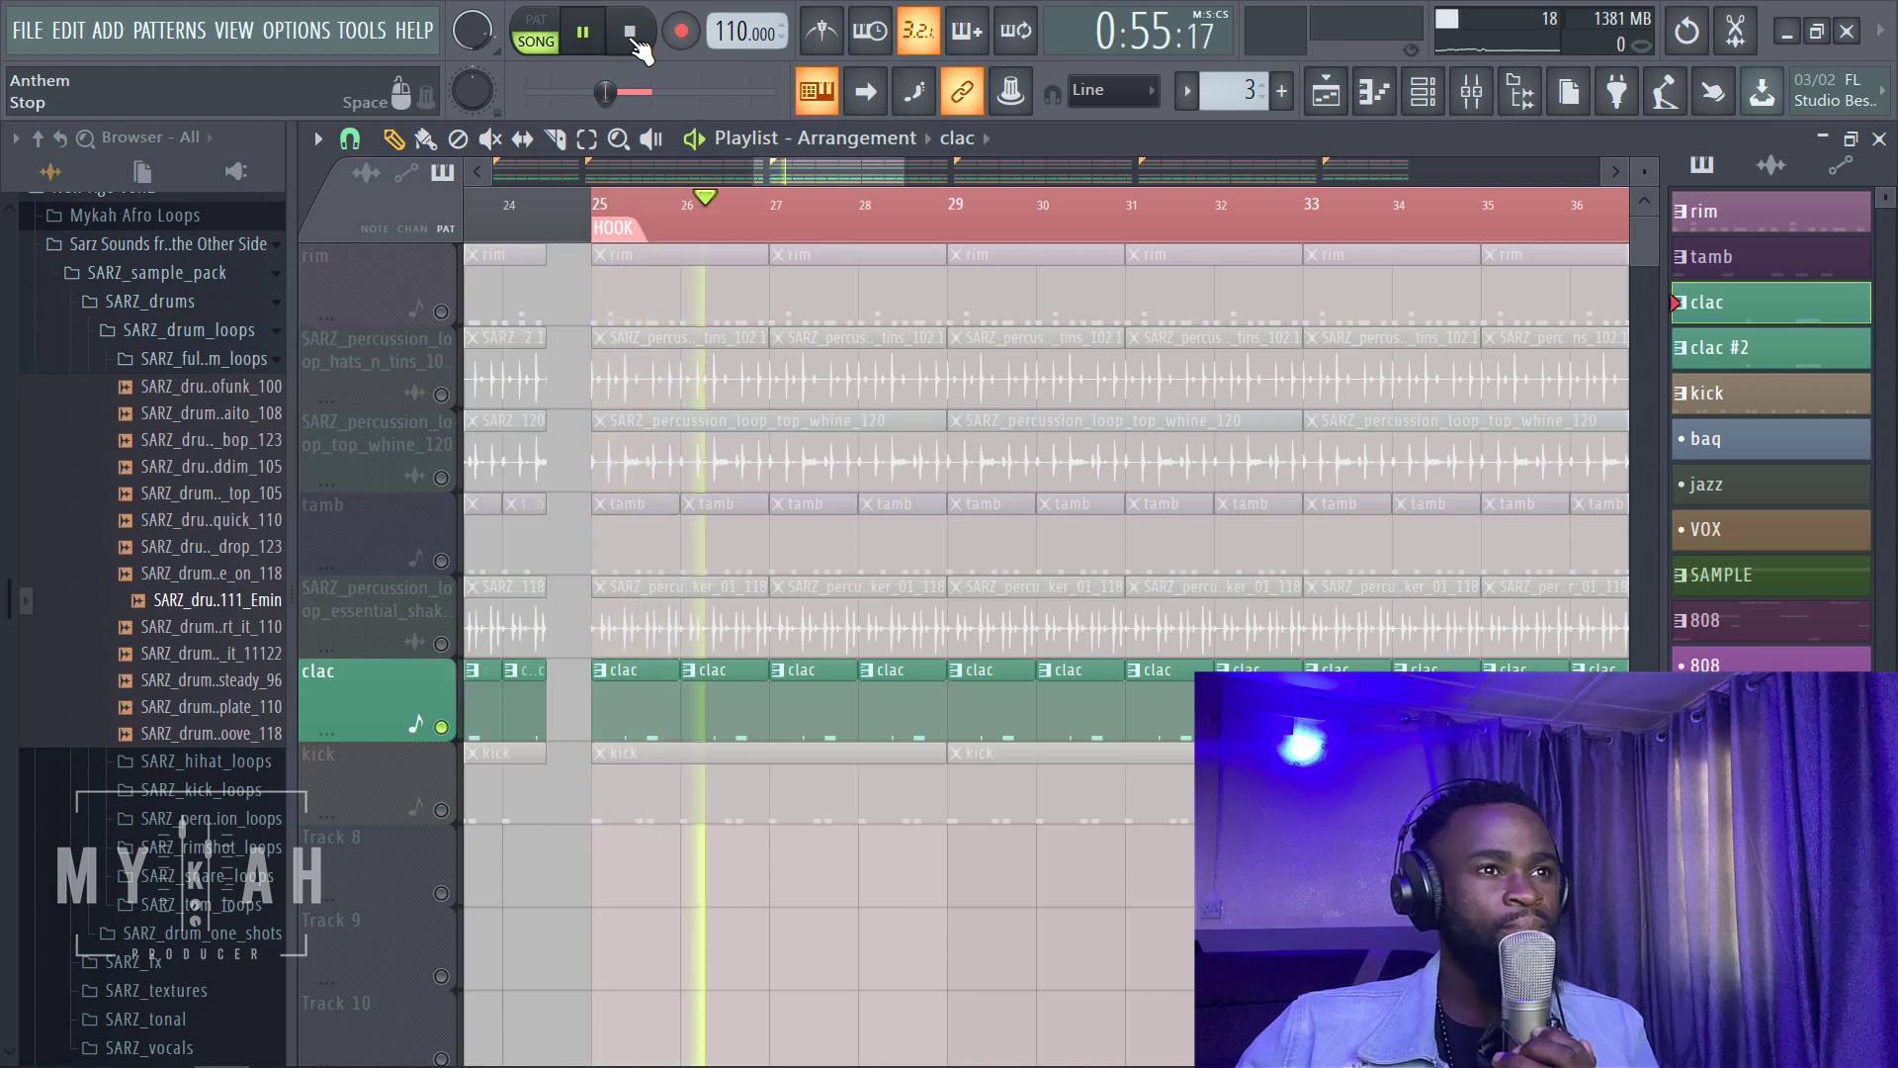
{"action": "left_click", "coordinate": [633, 35]}
{"action": "left_click", "coordinate": [225, 600]}
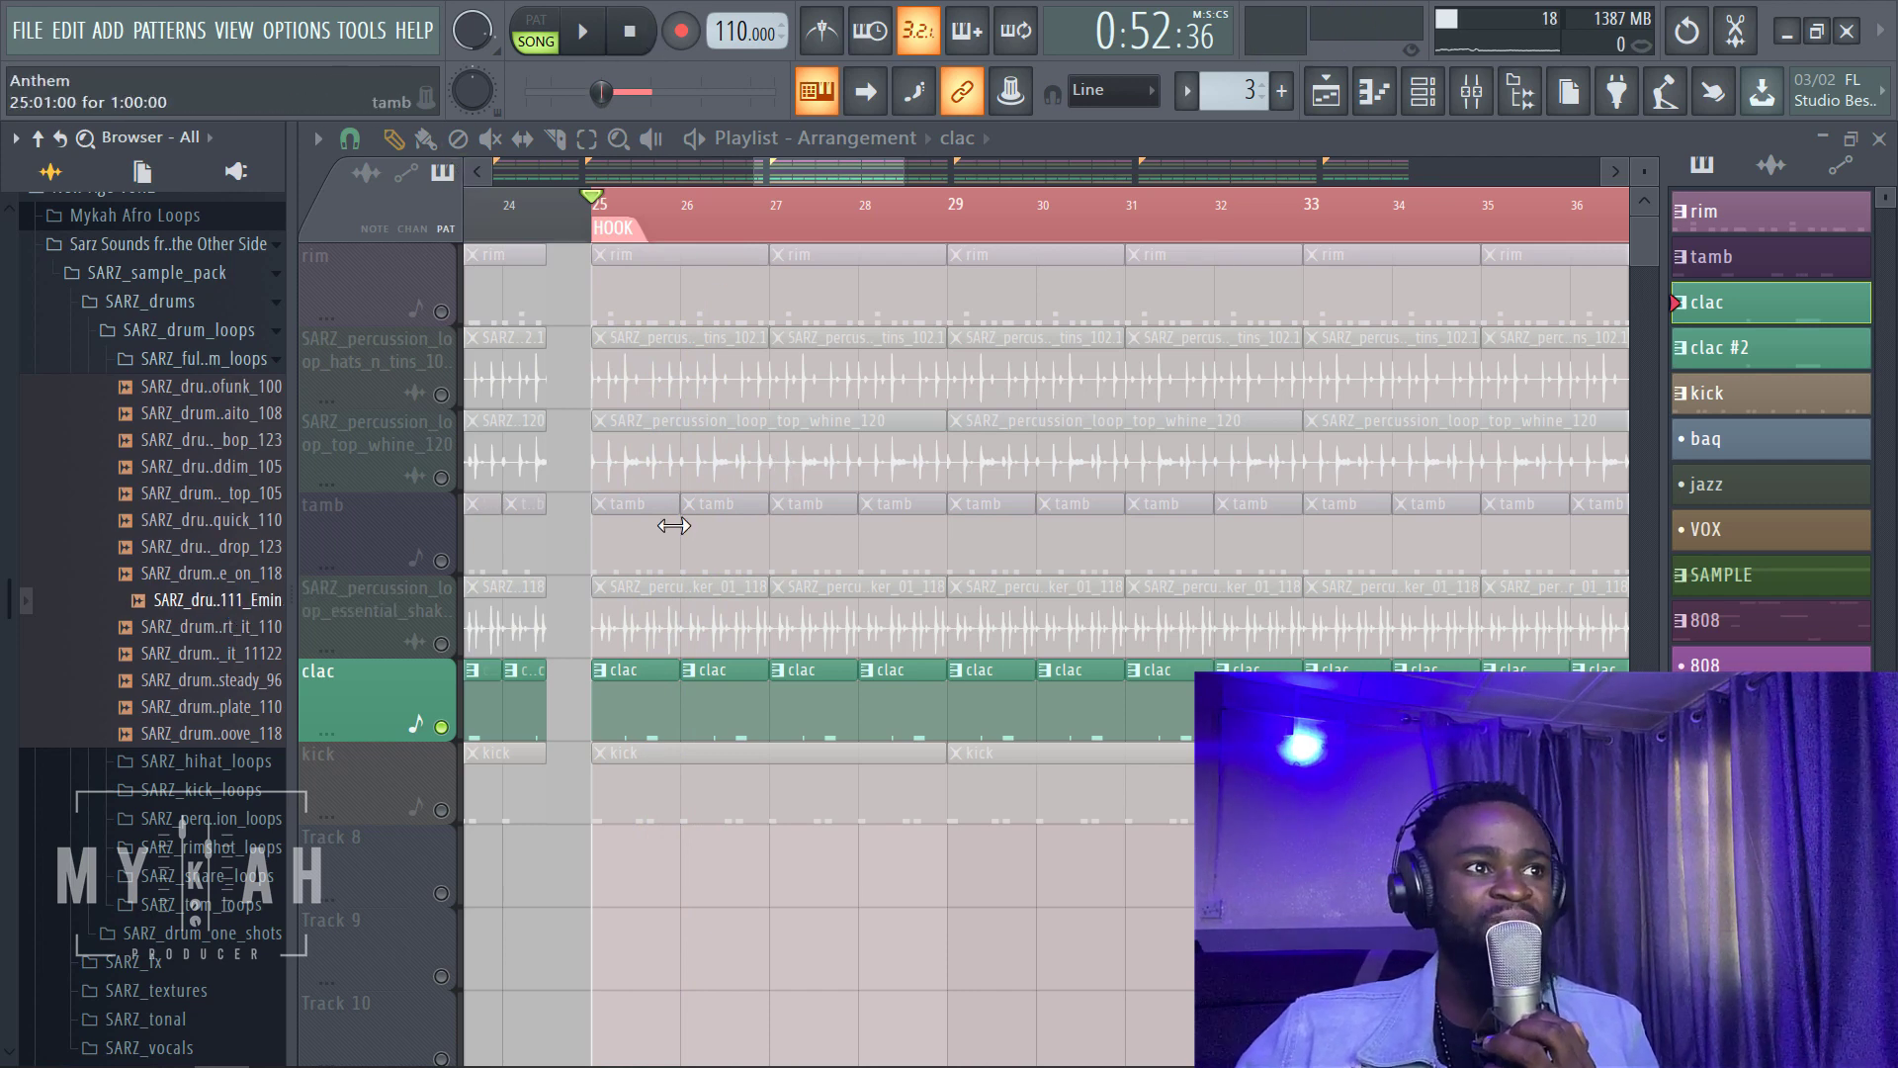
Step: Unmute the essential_shaker, tamb, top_whine, hats_n_tins and rim tracks, play them together with clac, and stop playback
{"action": "left_click", "coordinate": [440, 644]}
{"action": "left_click", "coordinate": [441, 560]}
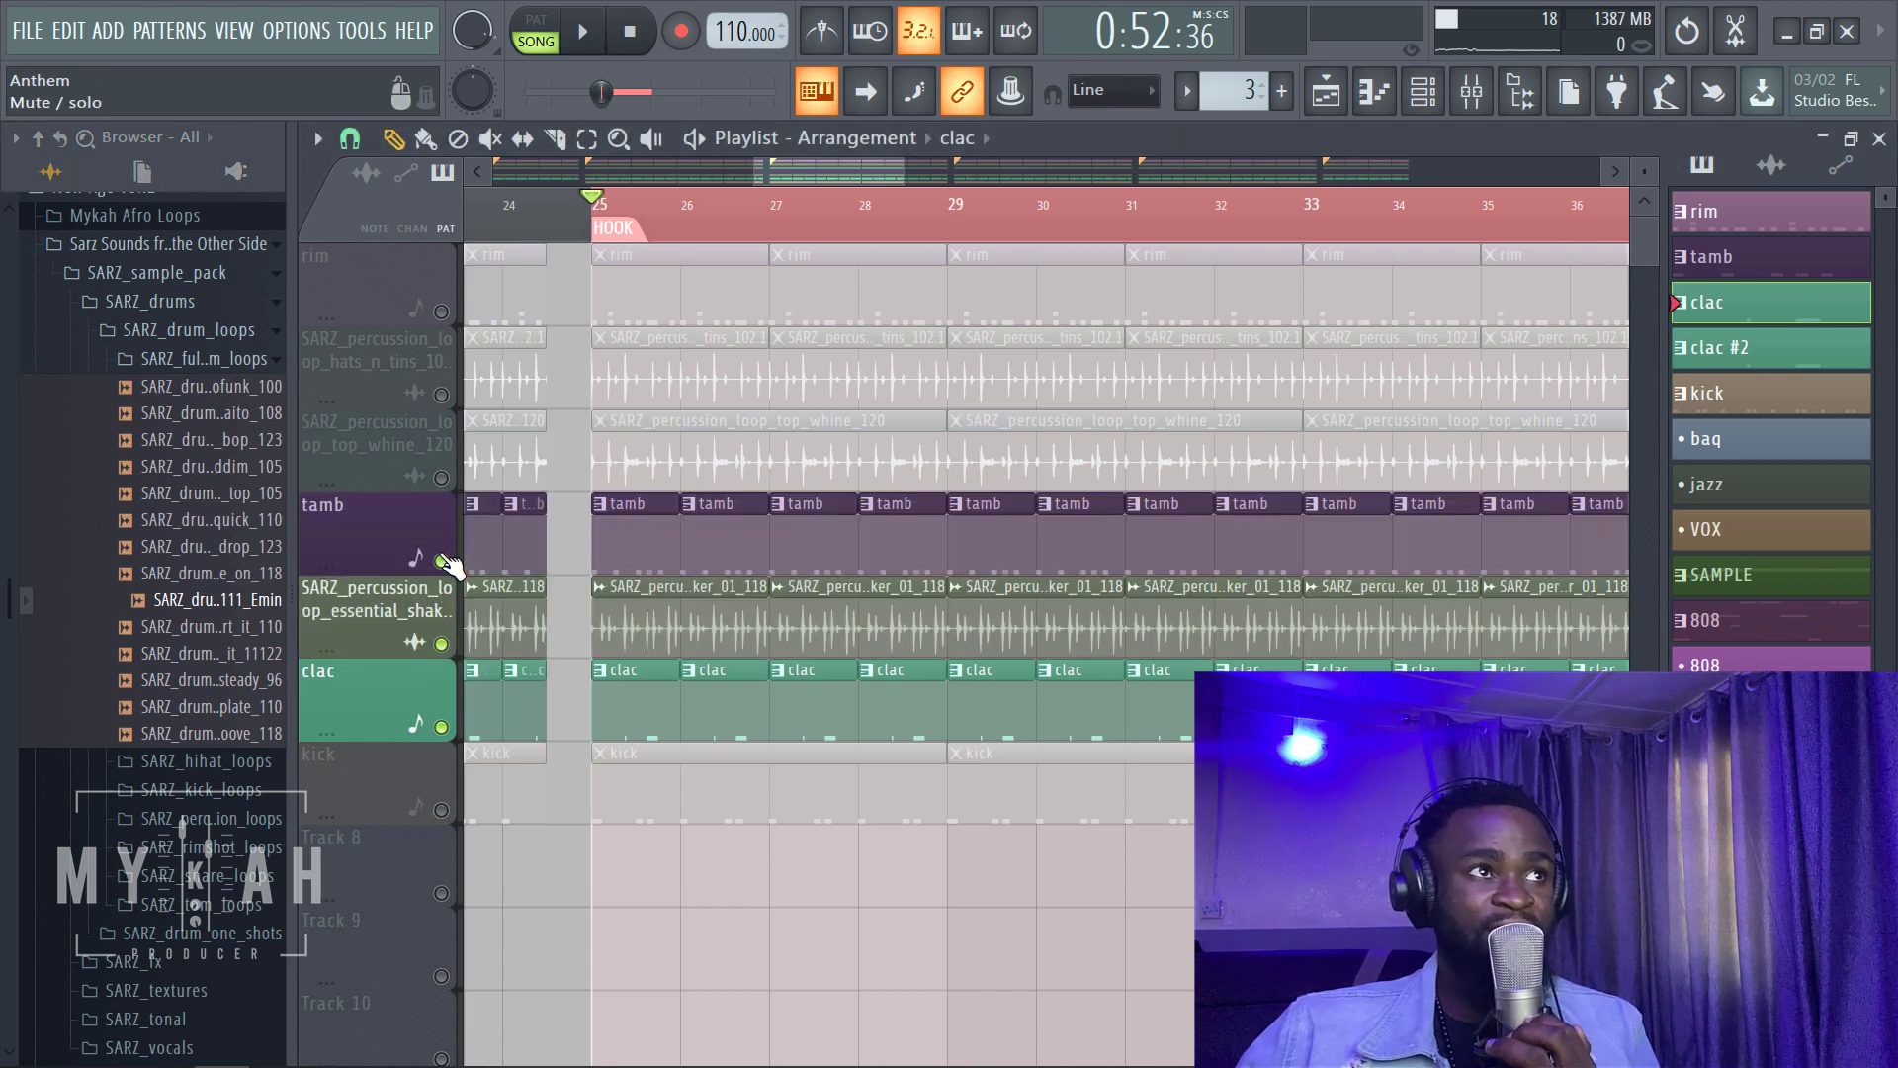
{"action": "left_click", "coordinate": [440, 477]}
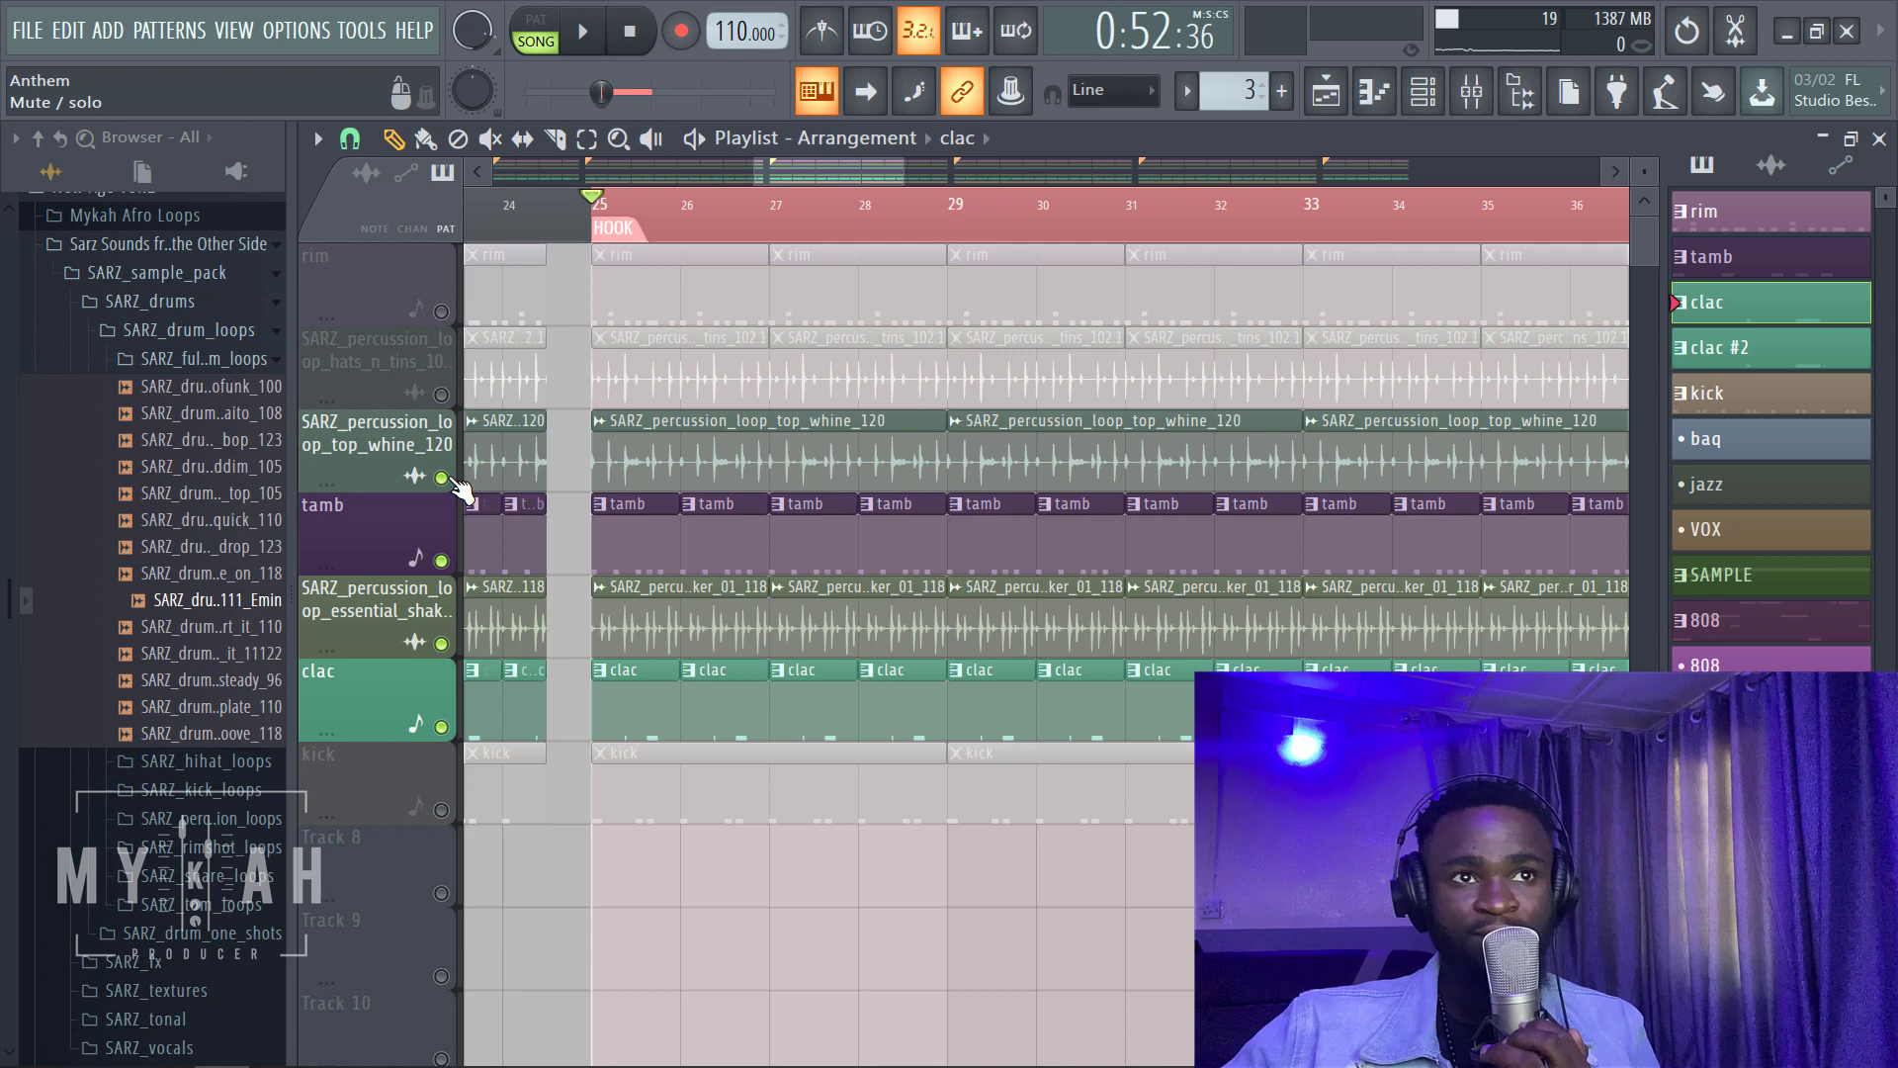
{"action": "left_click", "coordinate": [441, 394]}
{"action": "left_click", "coordinate": [440, 312]}
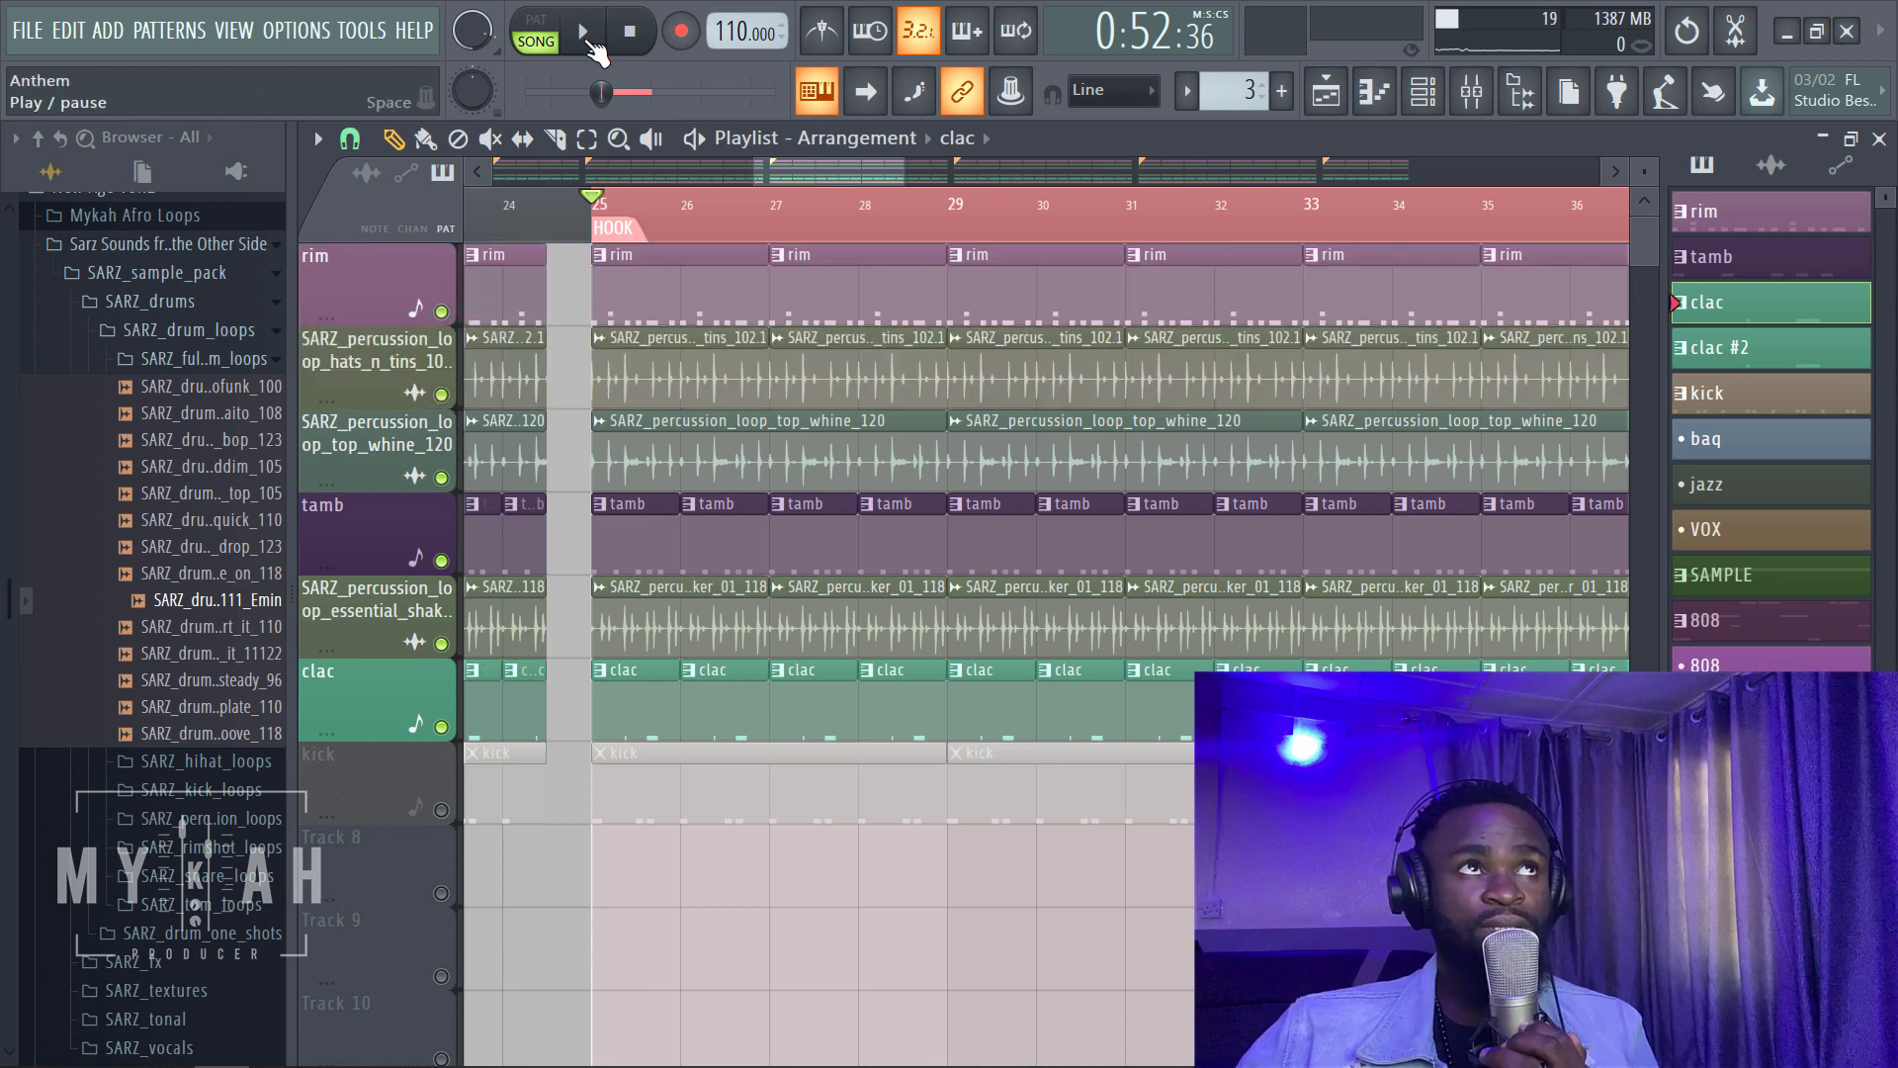
{"action": "left_click", "coordinate": [589, 39]}
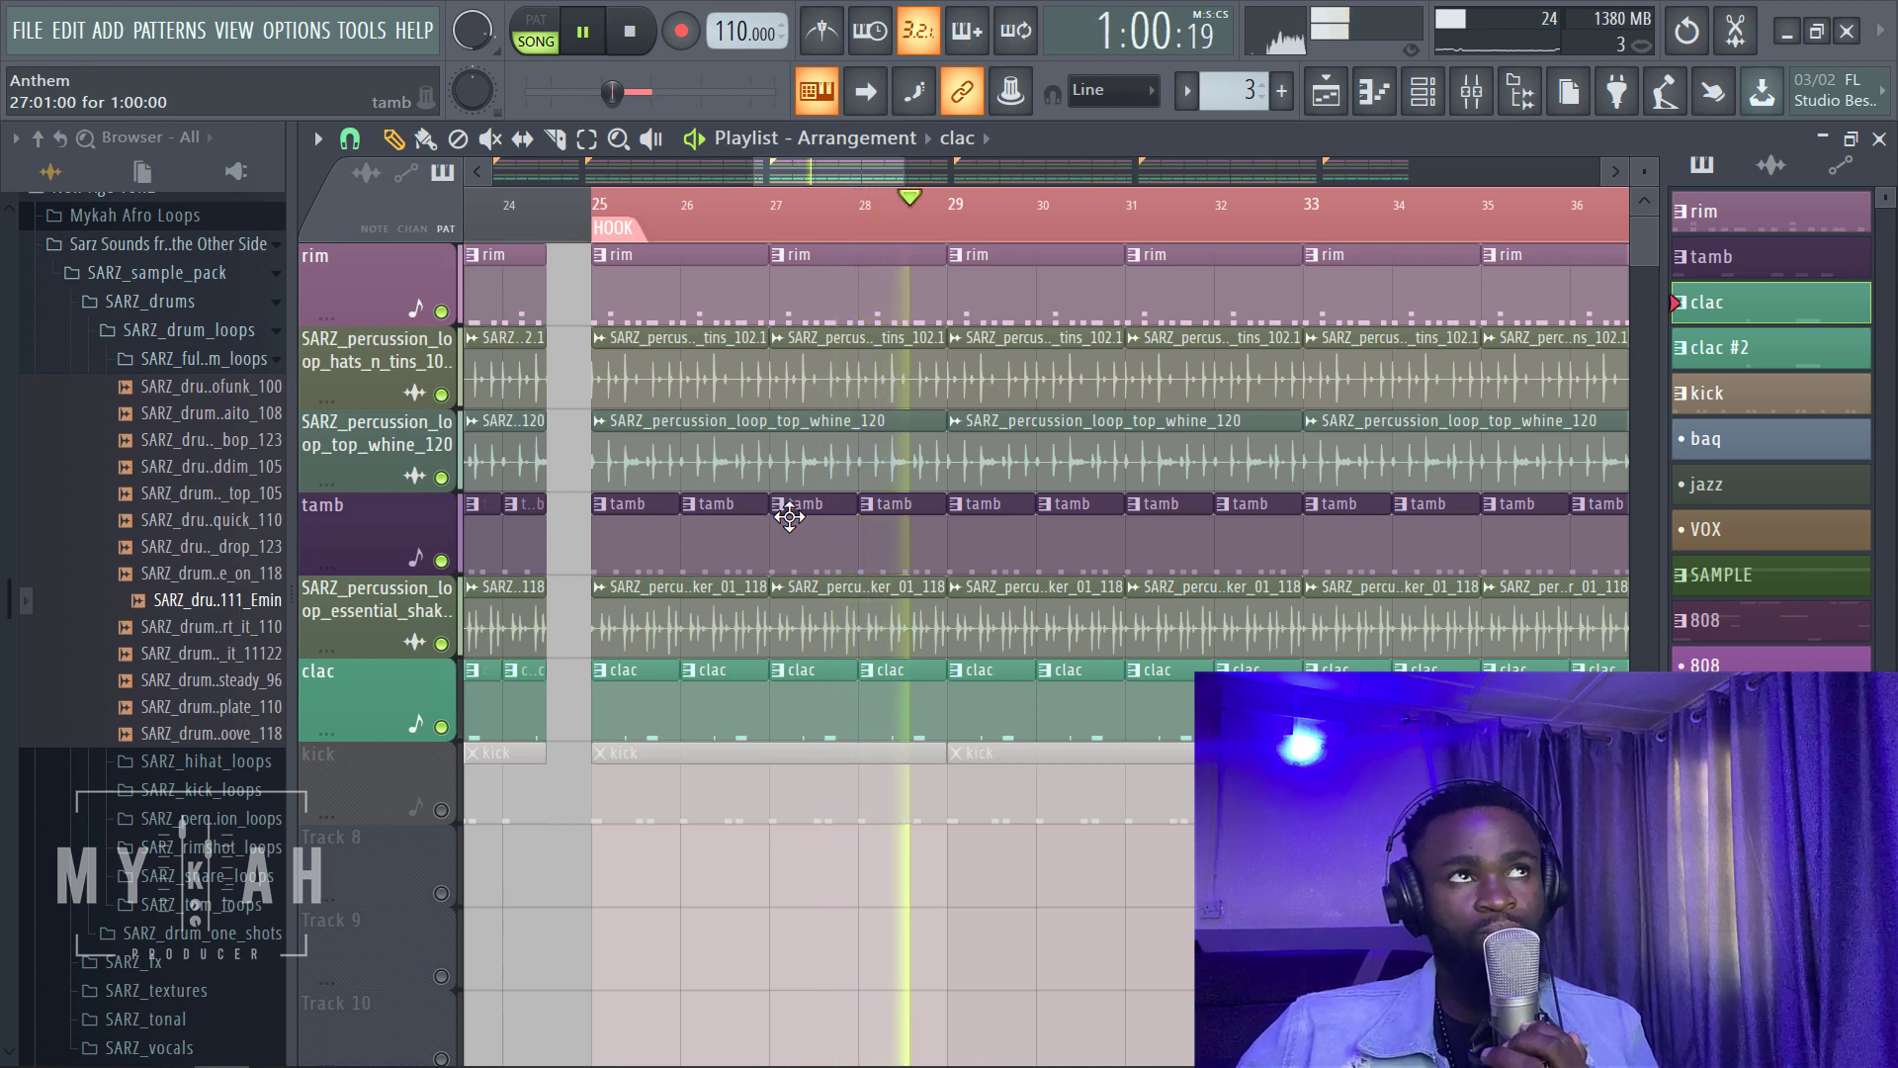
{"action": "key", "text": "space"}
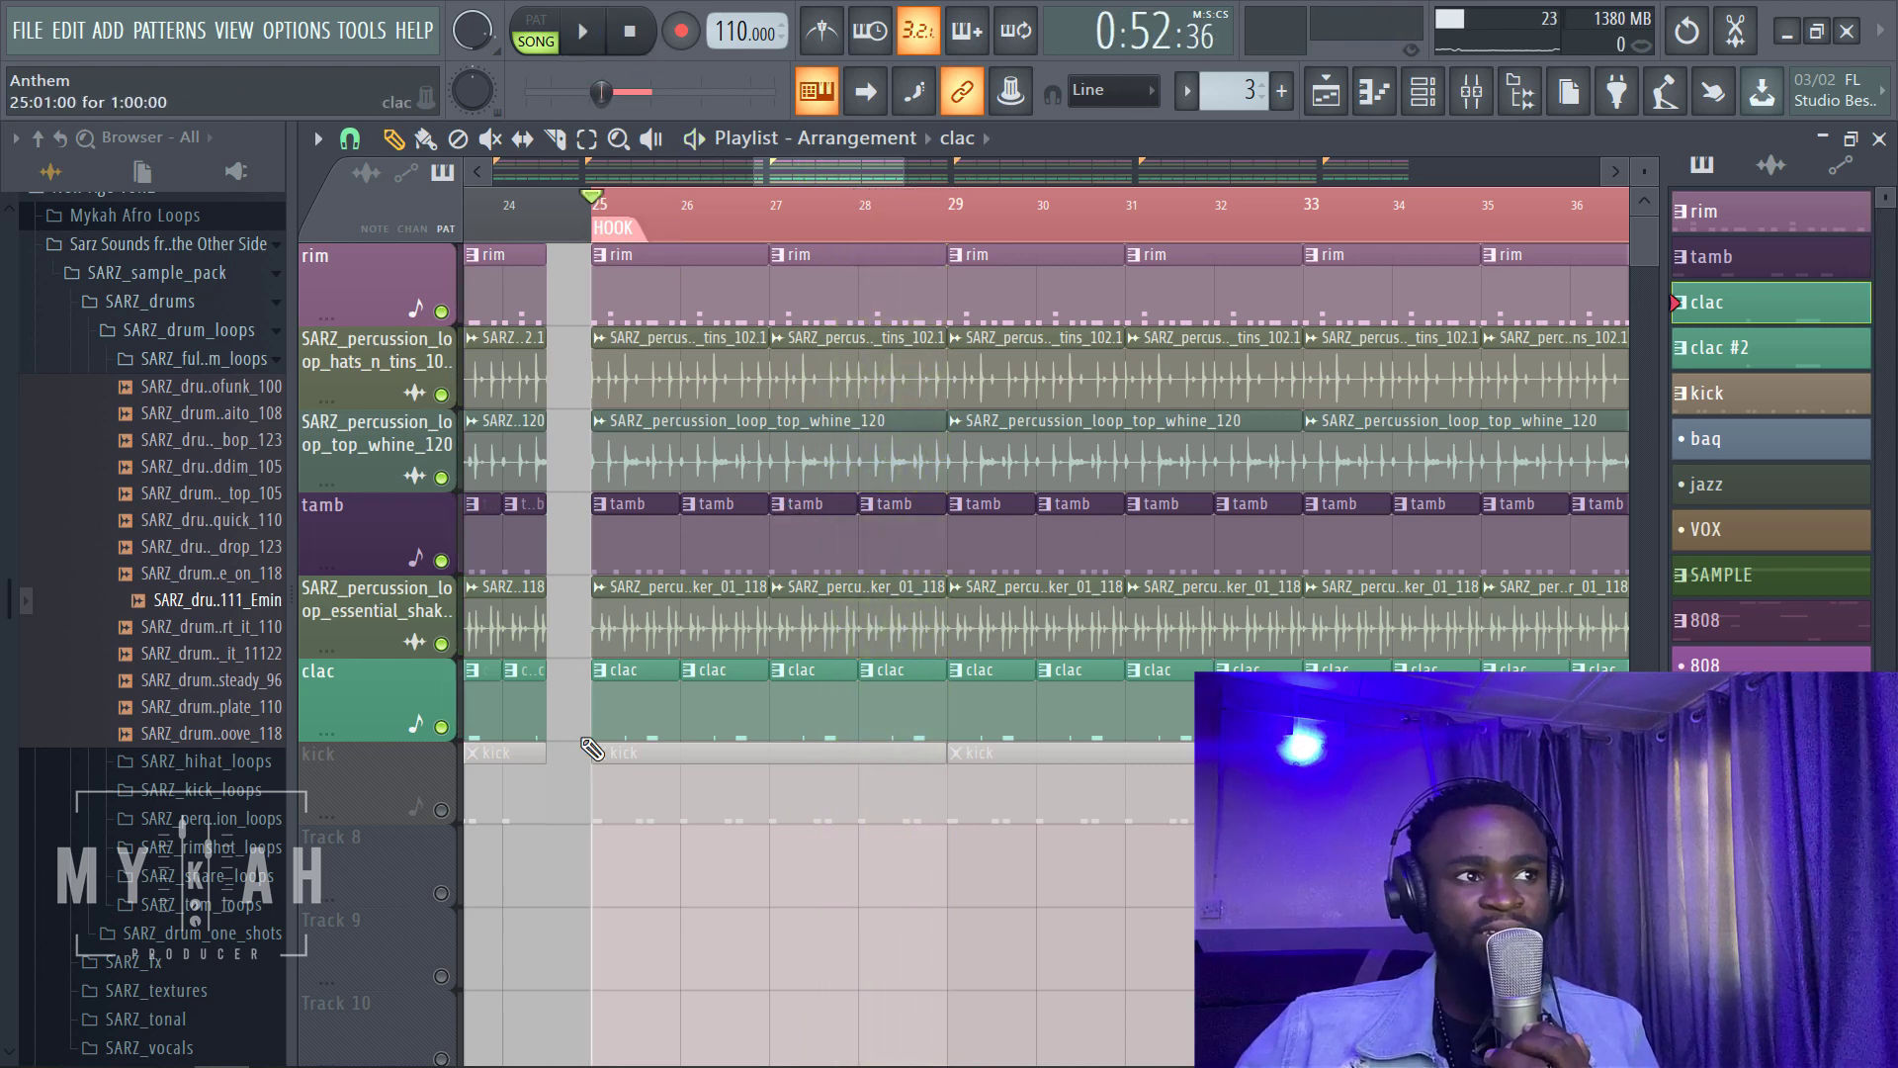
Step: Unmute the kick track, play the HOOK with all the percussion, and stop playback
{"action": "left_click", "coordinate": [444, 810]}
{"action": "key", "text": "space"}
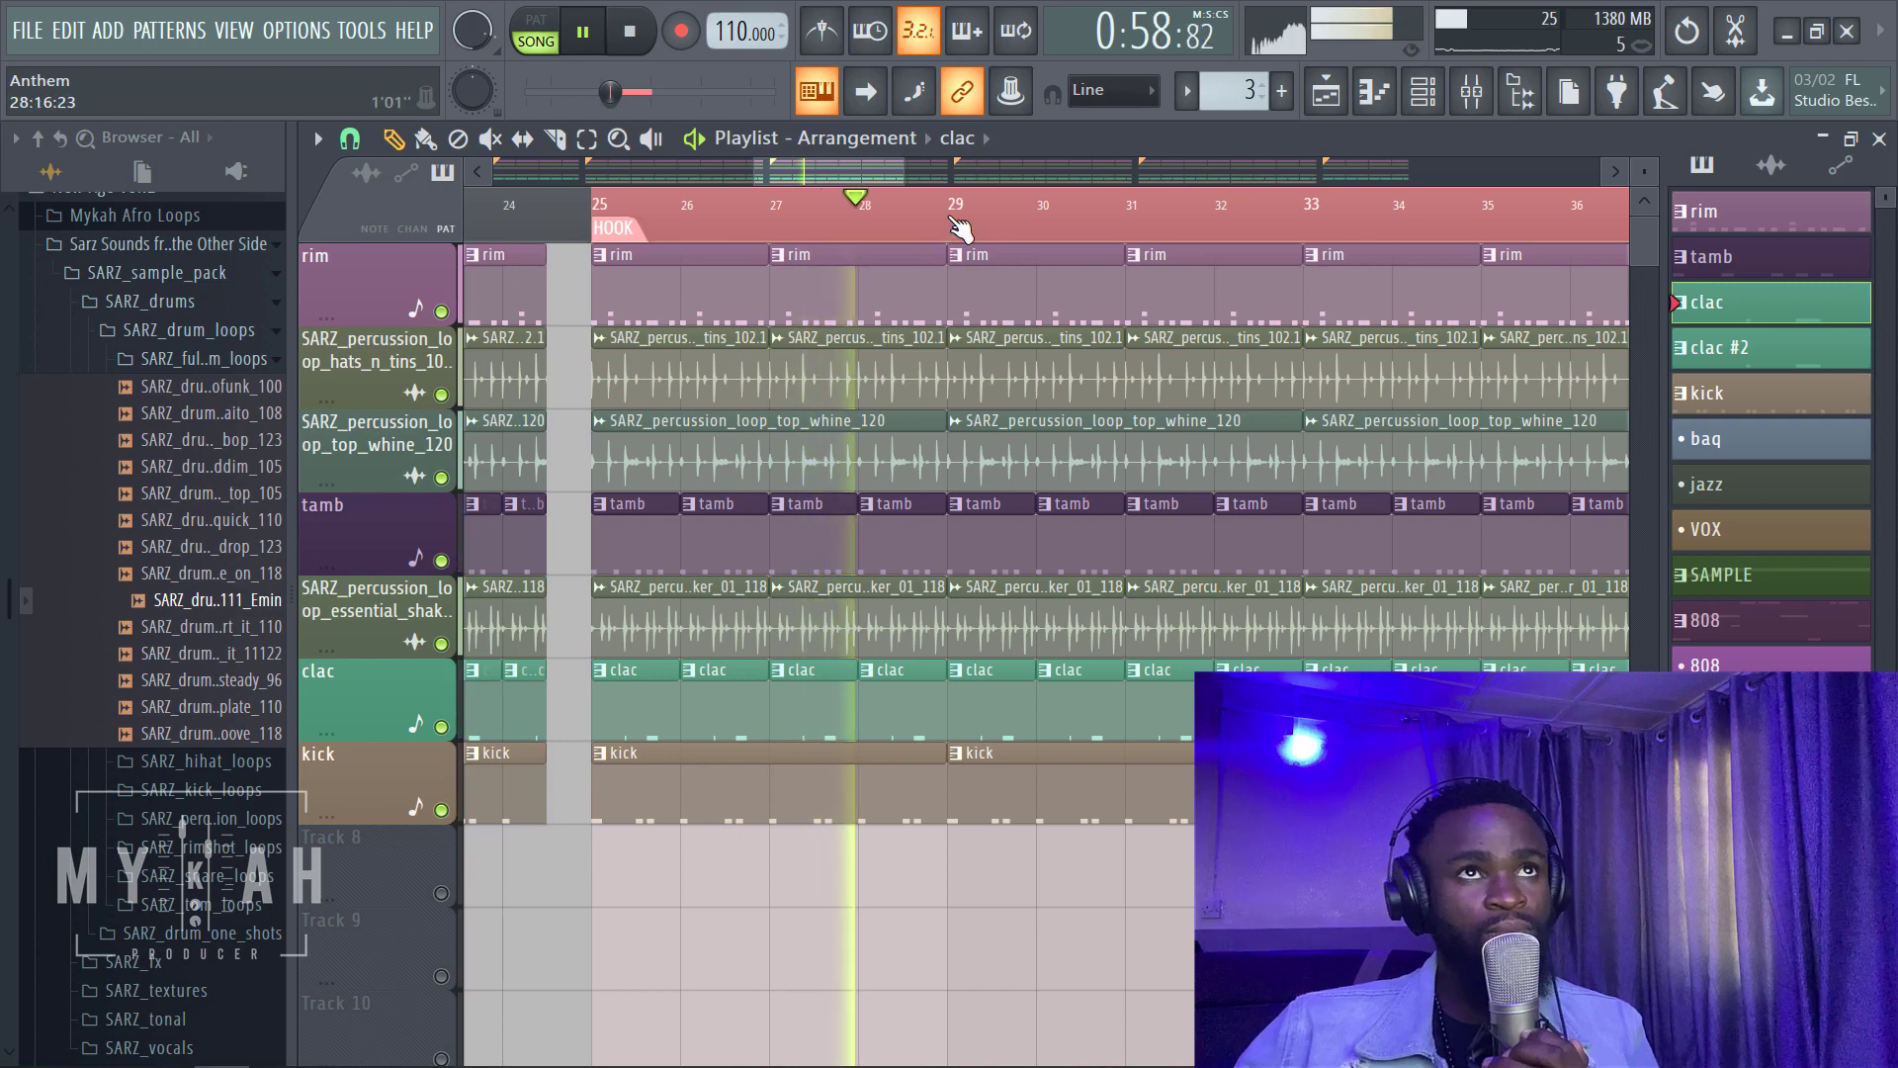
{"action": "scroll", "coordinate": [961, 231], "scroll_direction": "down", "scroll_amount": 4}
{"action": "left_click_drag", "start_coordinate": [945, 173], "coordinate": [960, 172]}
{"action": "scroll", "coordinate": [860, 208], "scroll_direction": "up", "scroll_amount": 4}
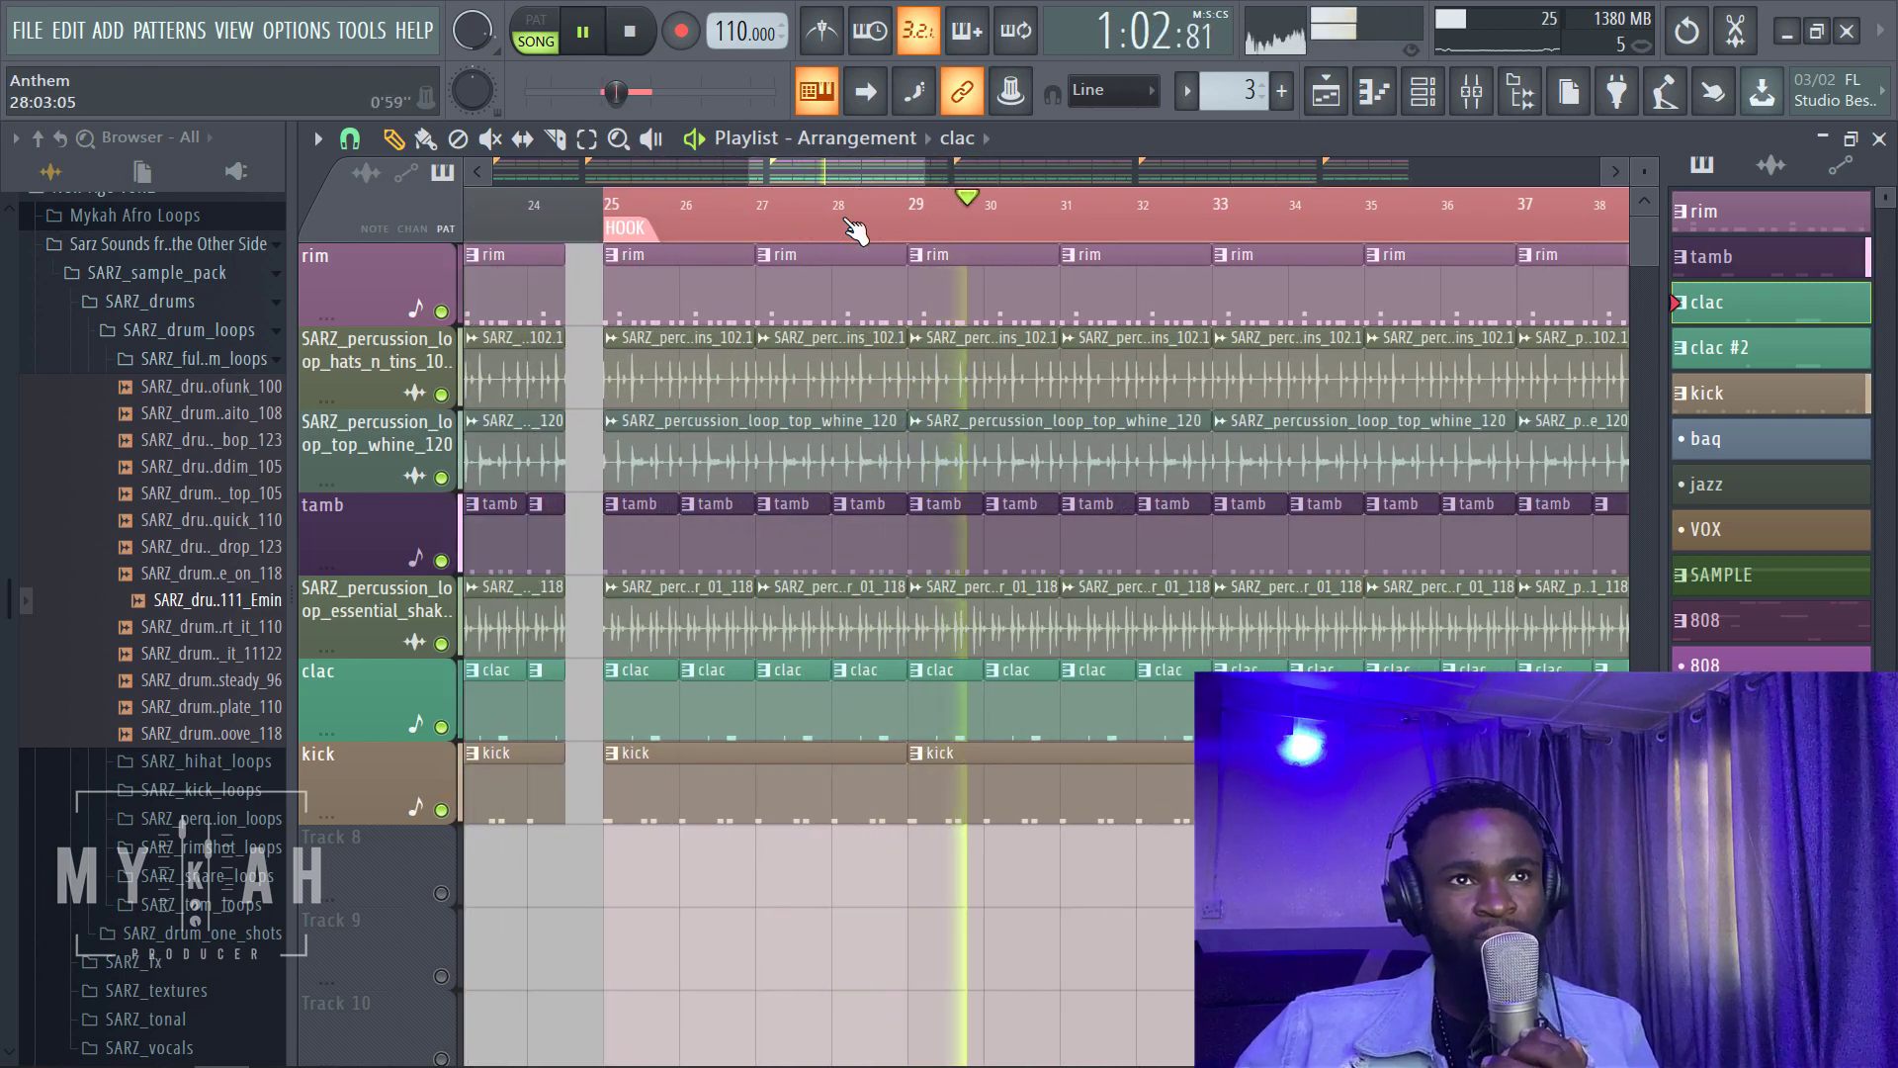
{"action": "scroll", "coordinate": [855, 230], "scroll_direction": "down", "scroll_amount": 2}
{"action": "left_click", "coordinate": [633, 33]}
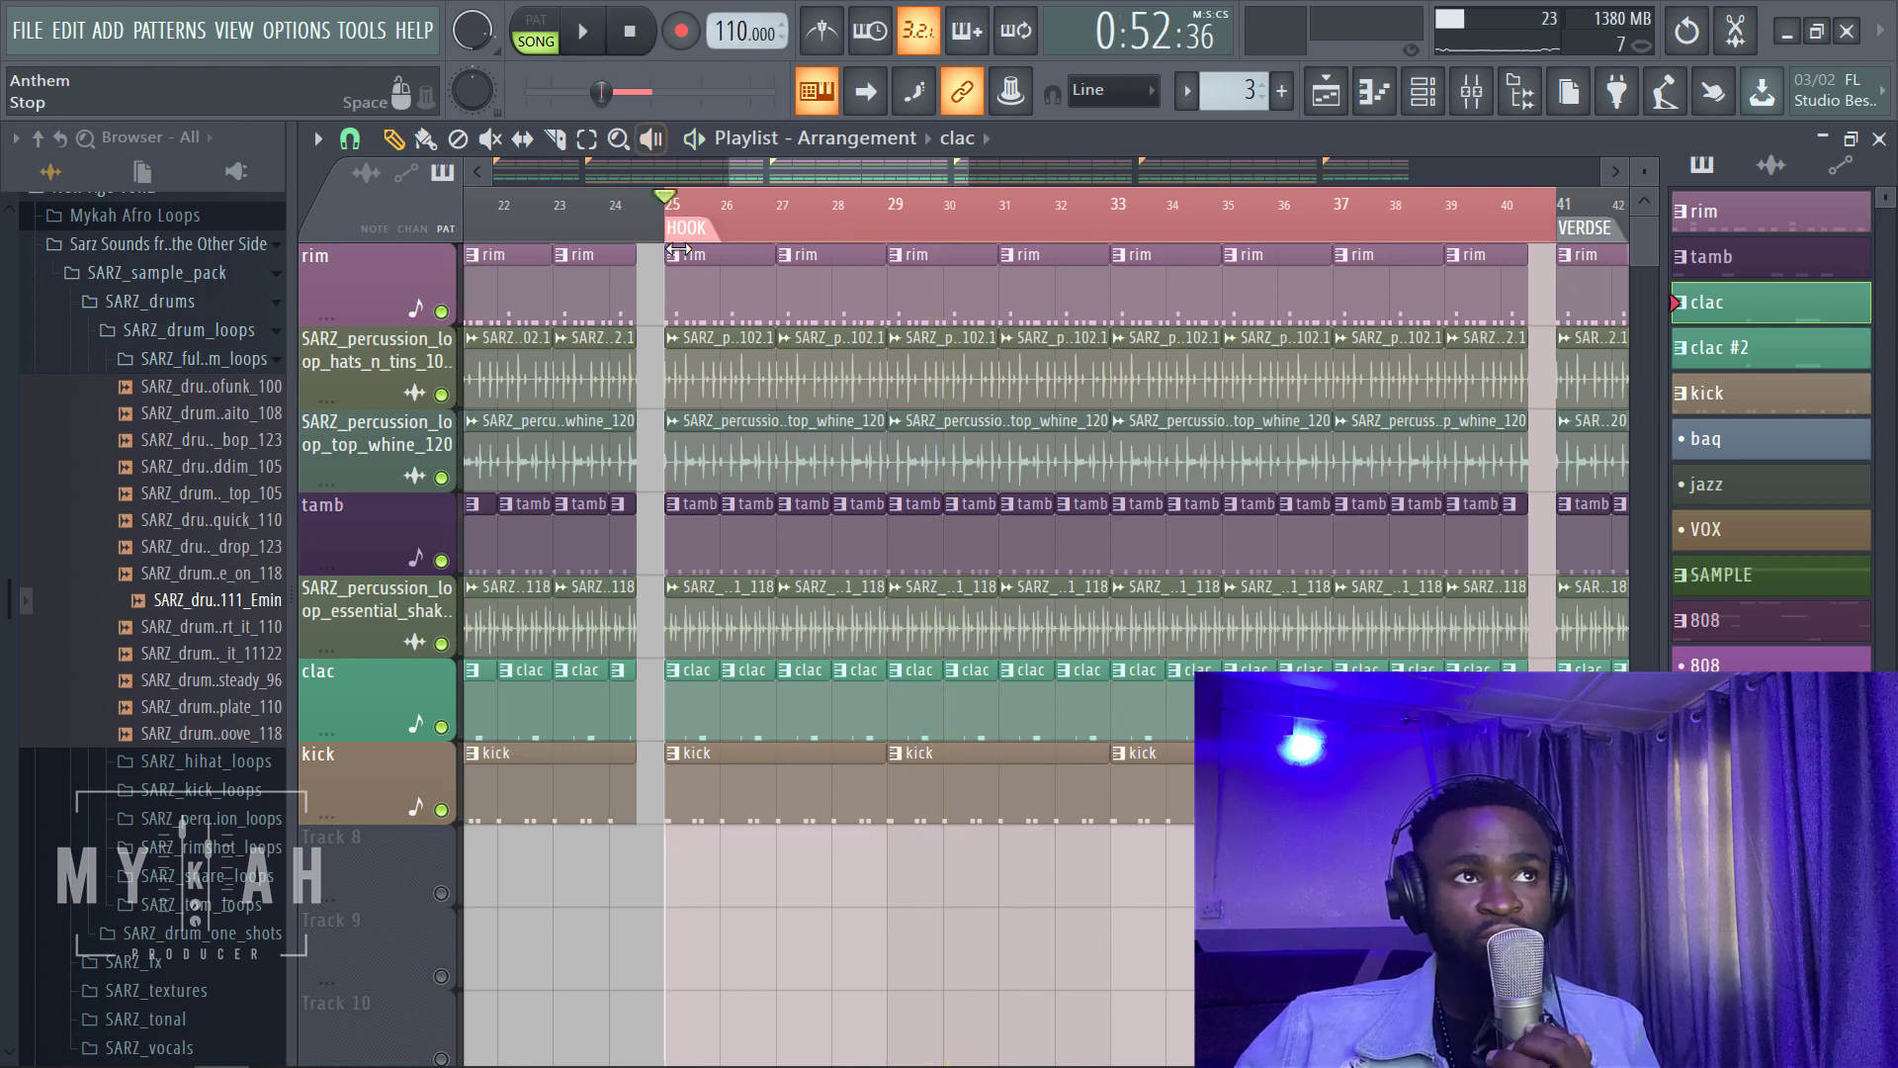
Step: Mute the hats_n_tins, top_whine and essential_shaker loop tracks, leaving the rim, tamb, clac and kick patterns on
{"action": "left_click", "coordinate": [442, 394]}
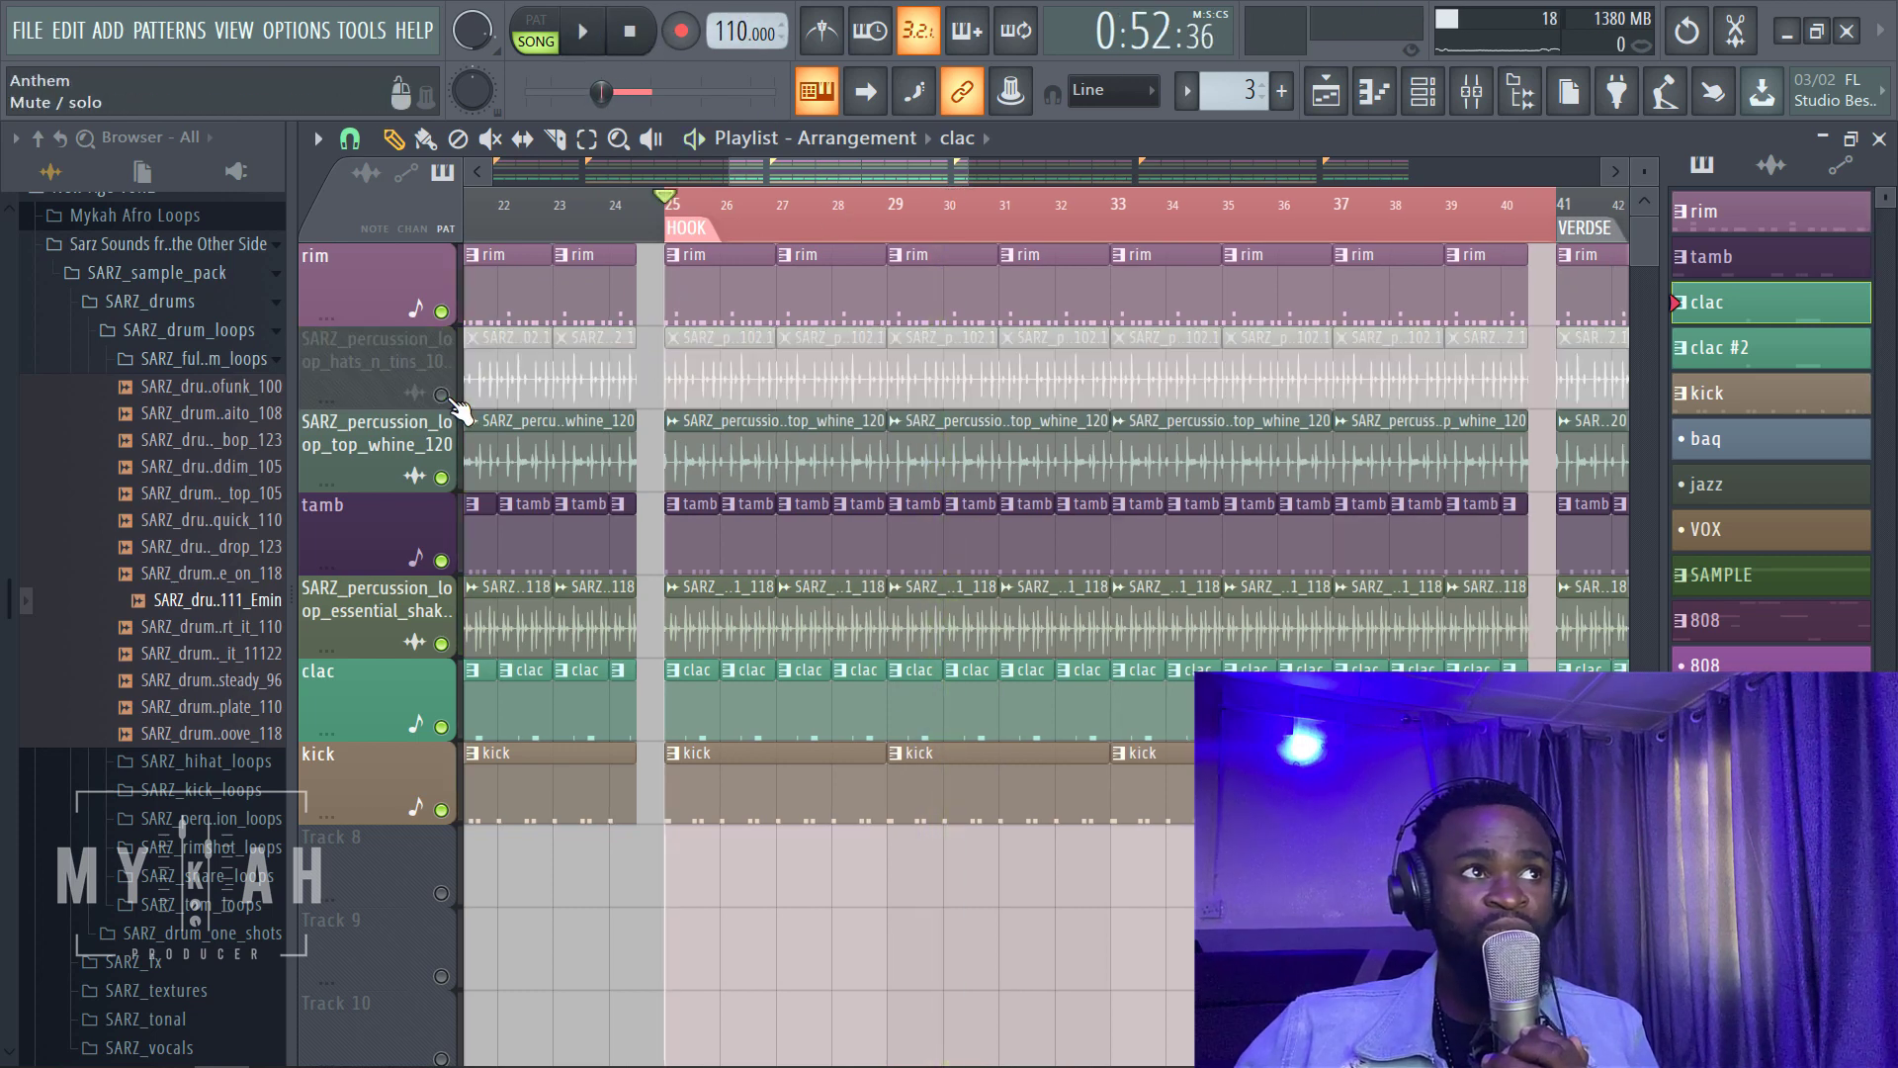
{"action": "left_click", "coordinate": [442, 478]}
{"action": "left_click", "coordinate": [442, 643]}
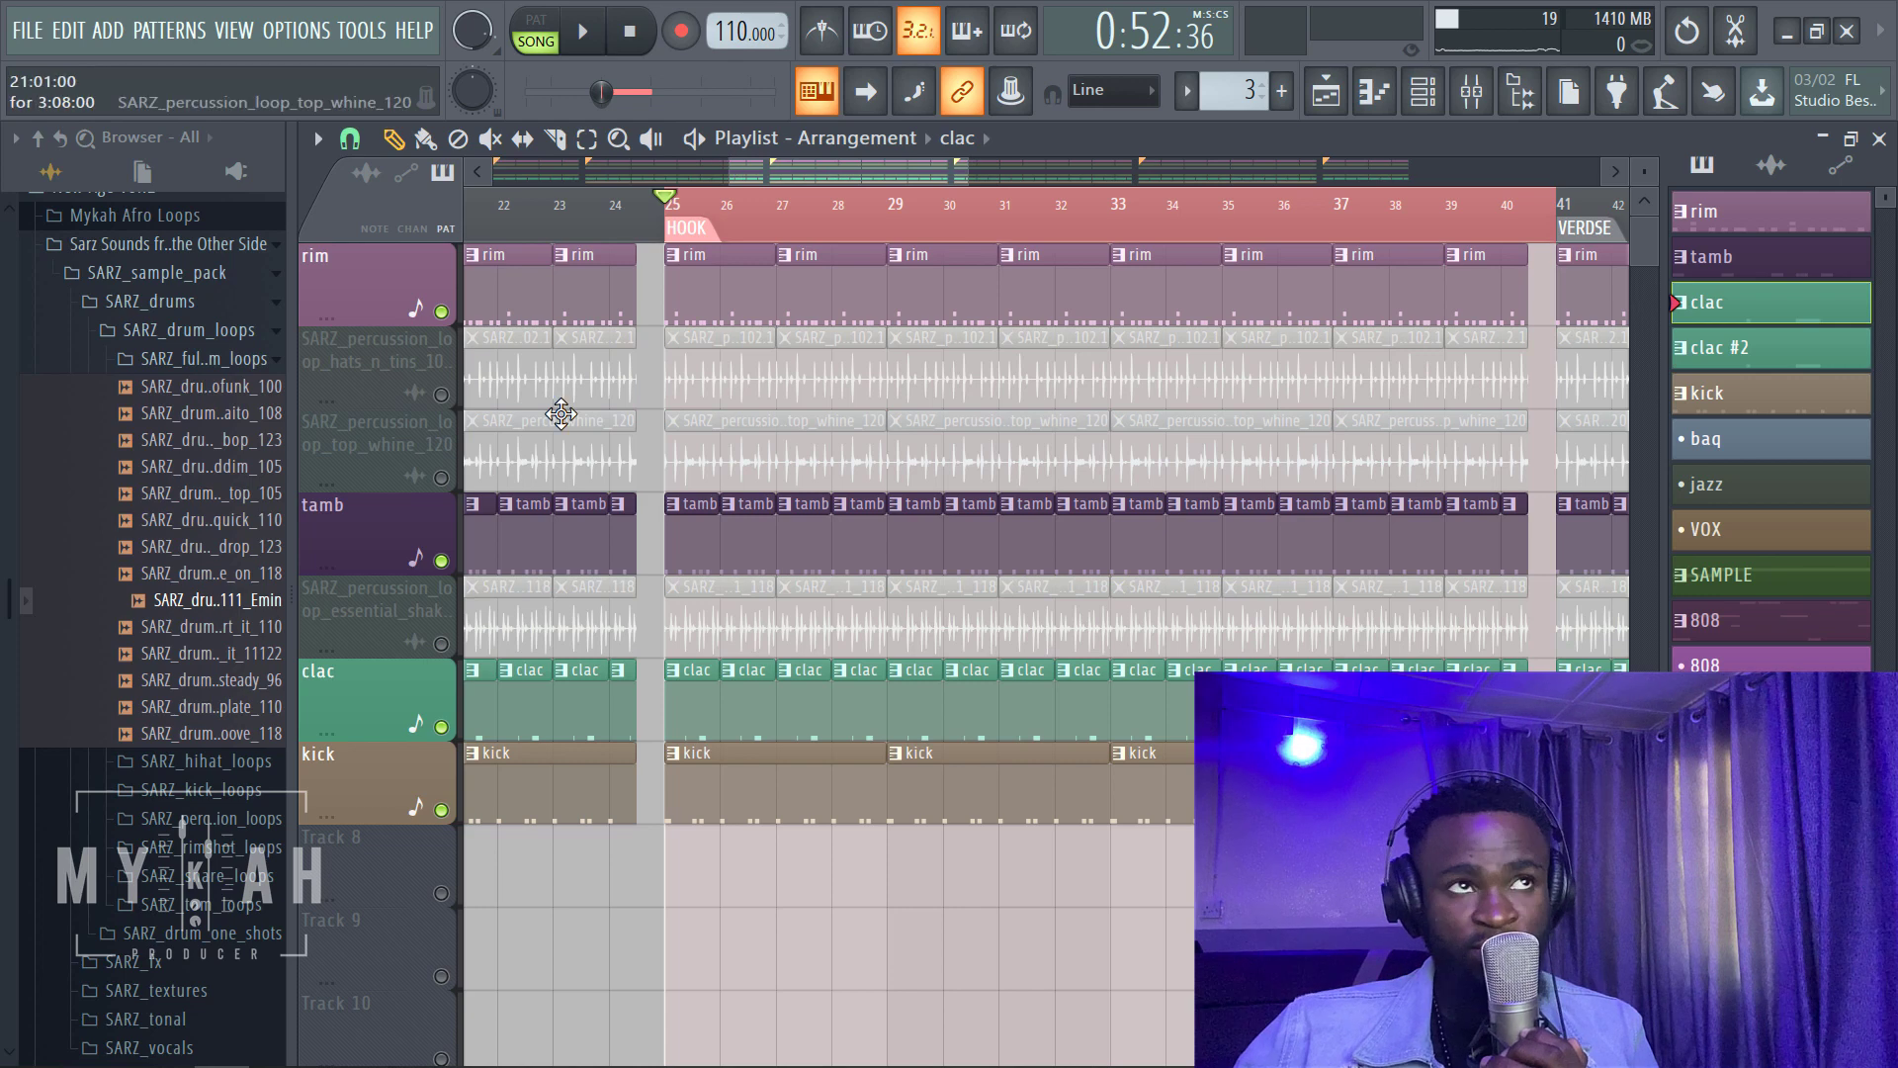
Step: Play the HOOK with the loop tracks muted, stop, and unmute the essential_shaker, top_whine and hats_n_tins tracks
{"action": "left_click", "coordinate": [593, 33]}
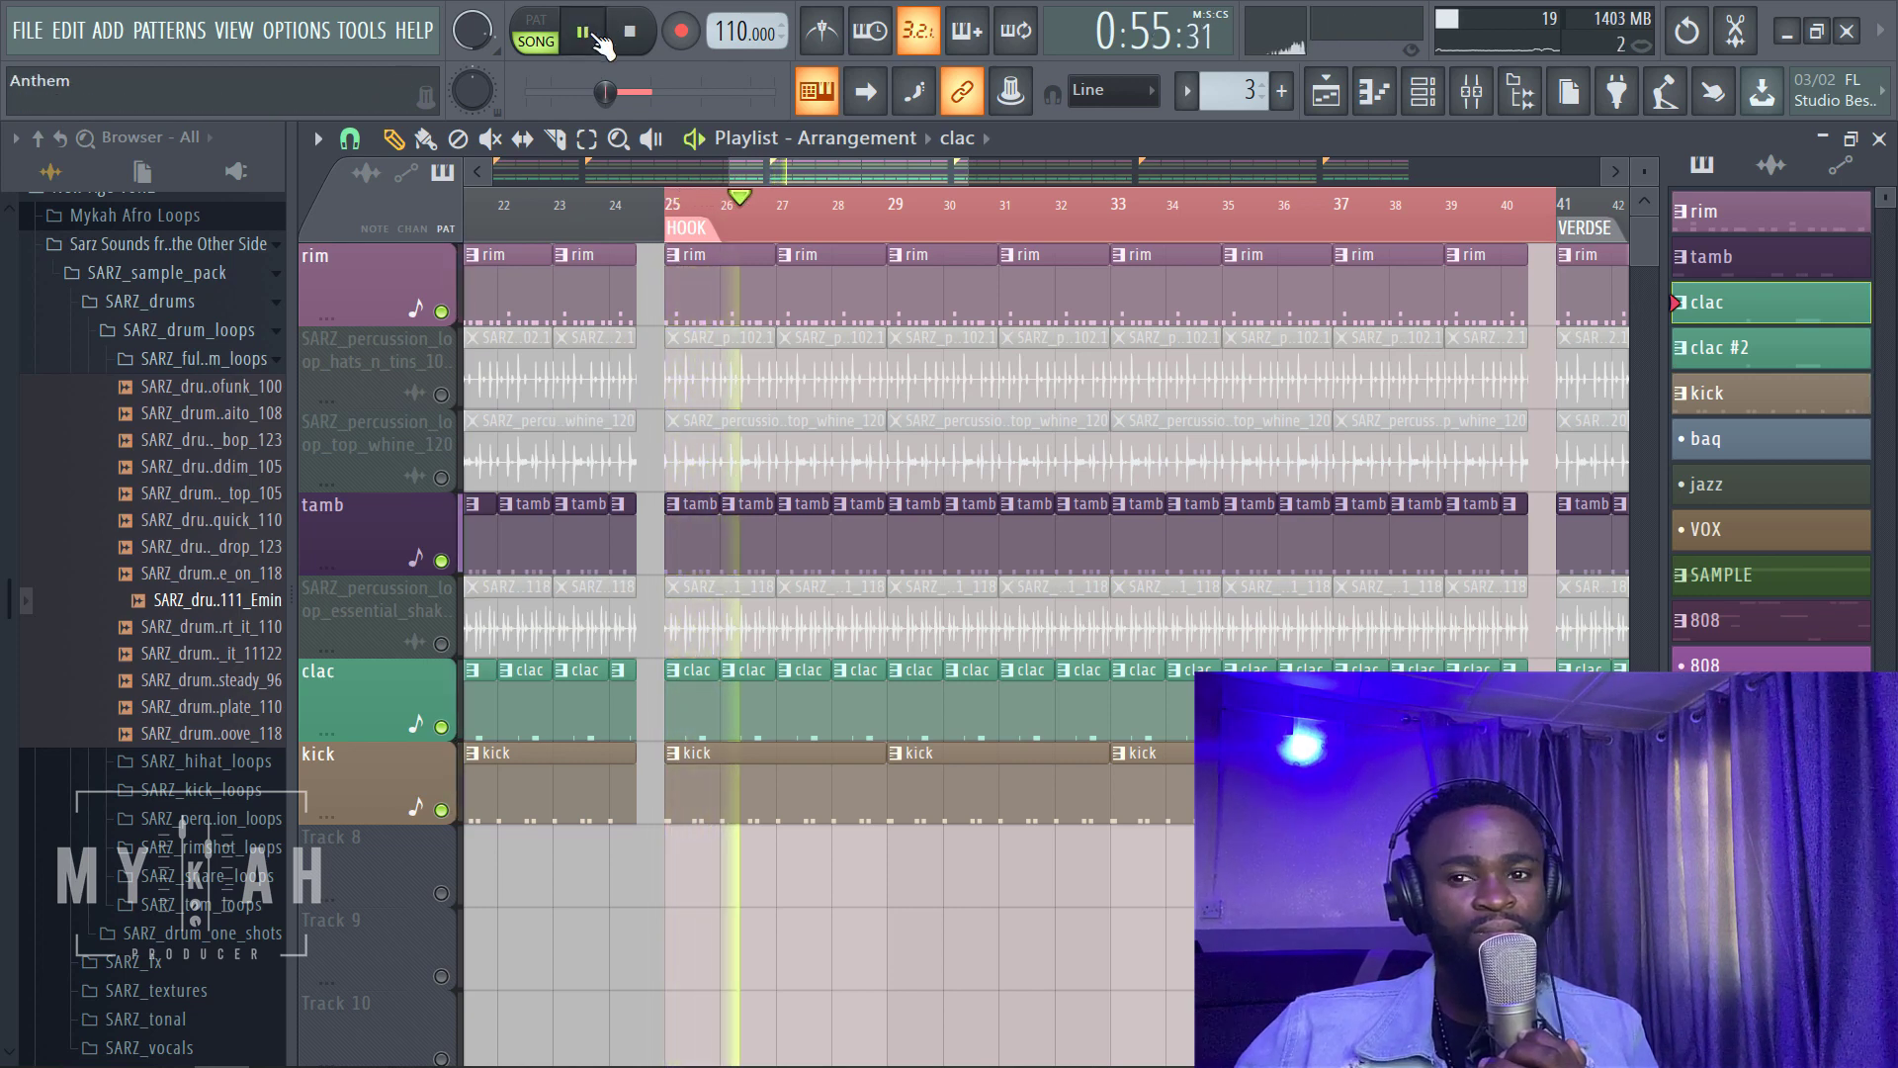
{"action": "left_click", "coordinate": [632, 31]}
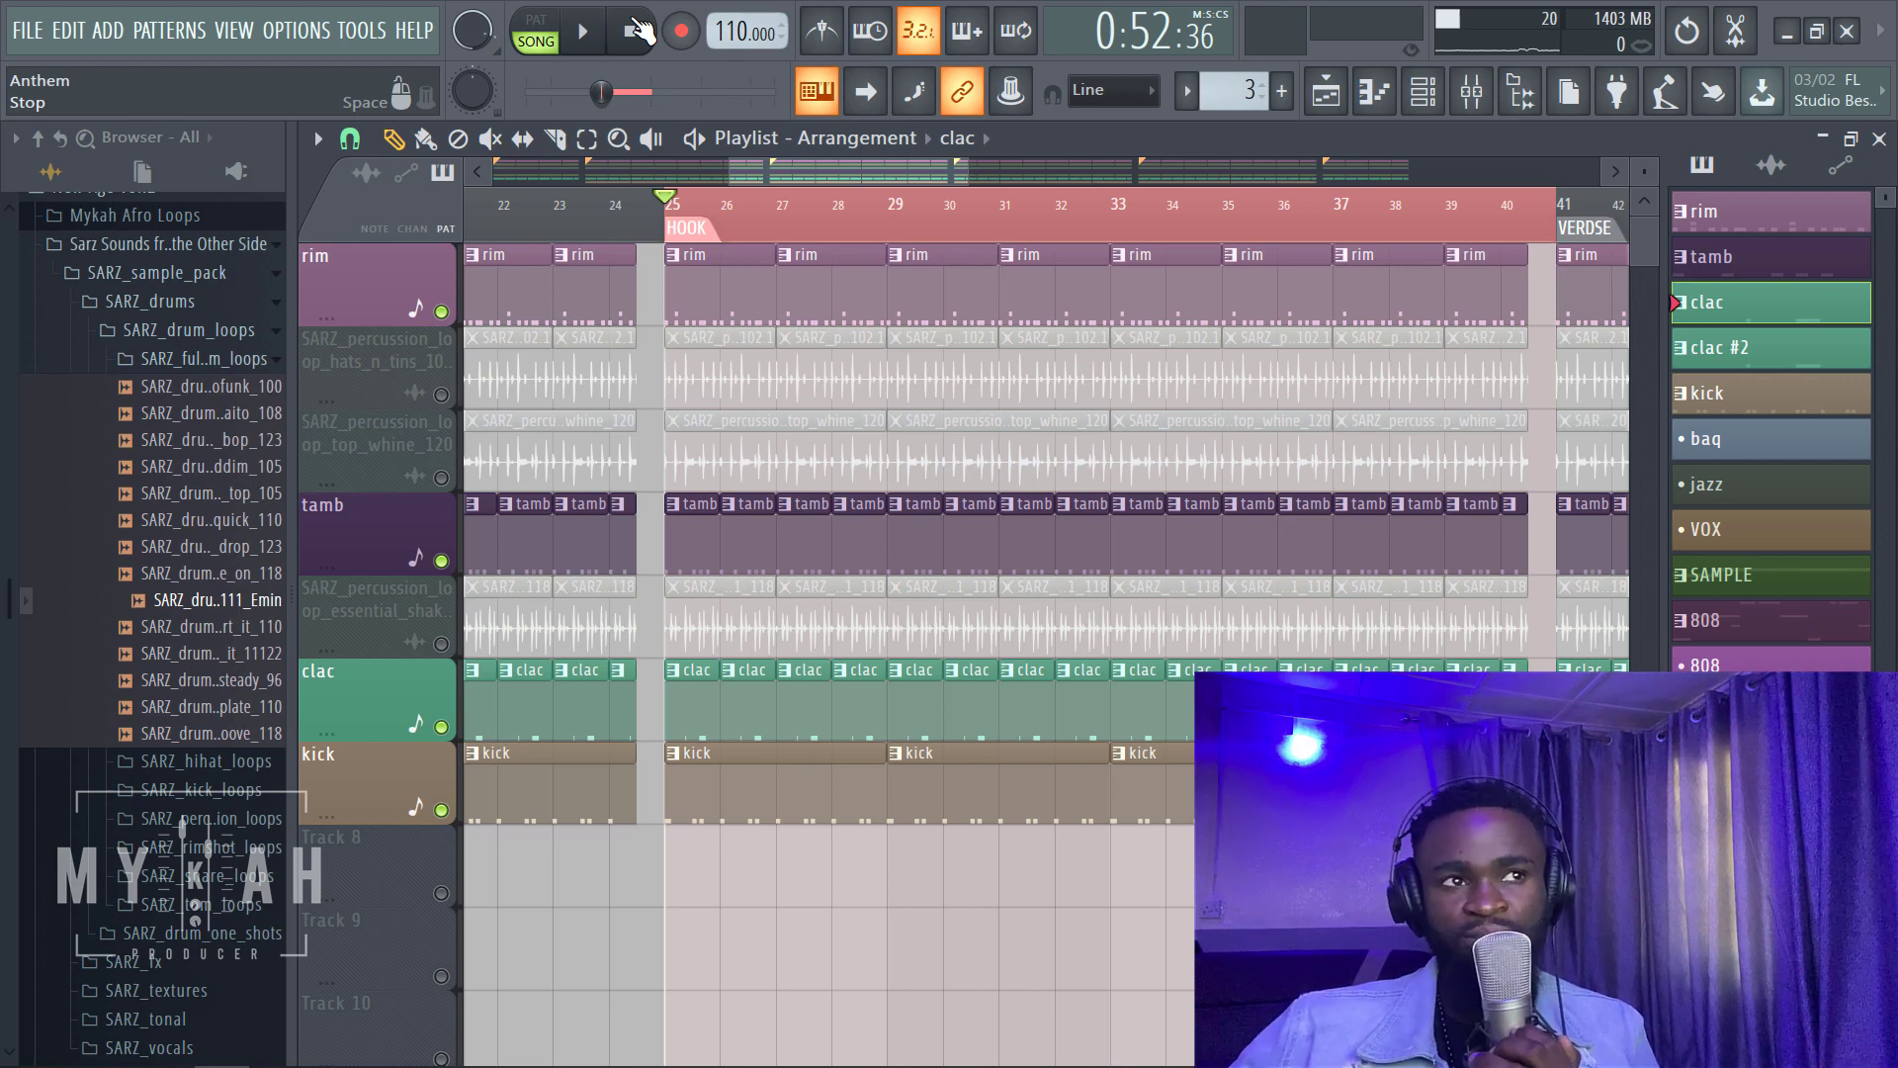
{"action": "left_click", "coordinate": [441, 644]}
{"action": "left_click", "coordinate": [442, 478]}
{"action": "left_click", "coordinate": [441, 395]}
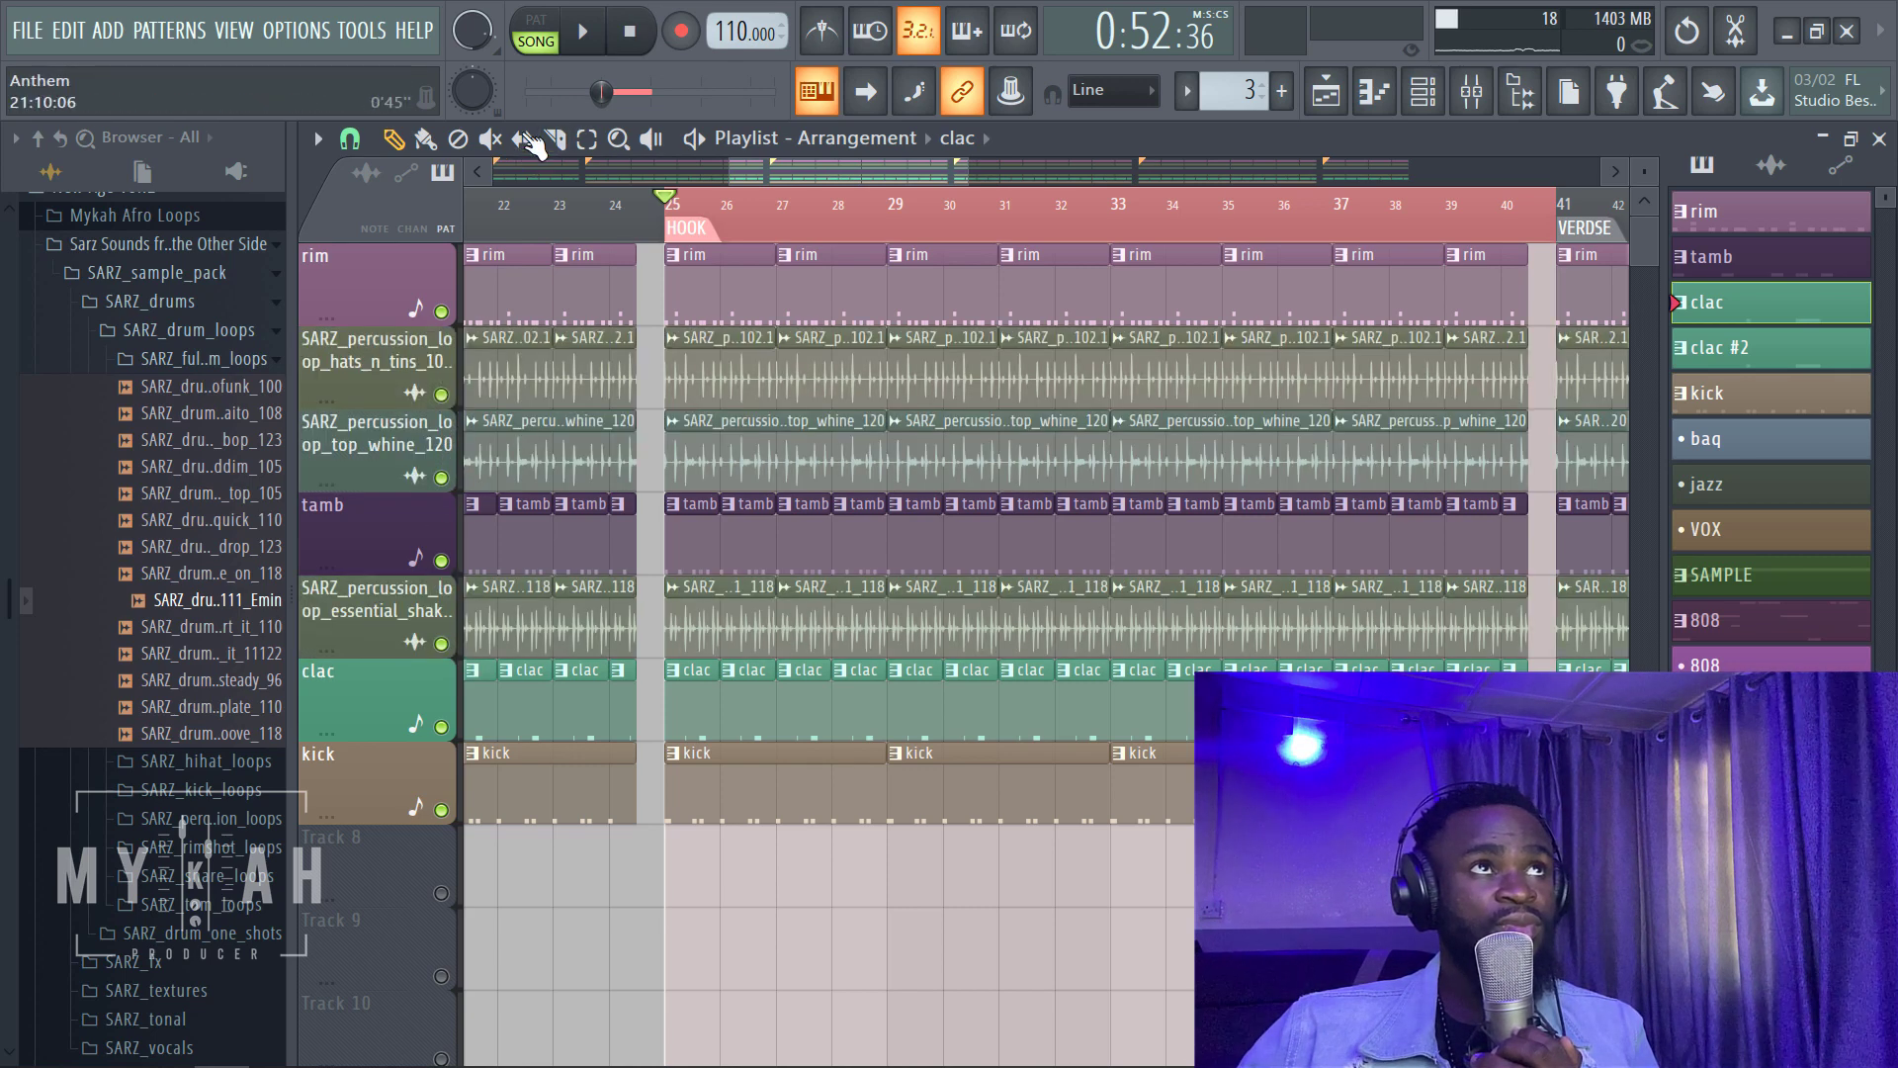
Step: Play the HOOK with all seven drum and percussion tracks on, and stop playback
{"action": "left_click", "coordinate": [584, 31]}
{"action": "scroll", "coordinate": [781, 235], "scroll_direction": "up", "scroll_amount": 1}
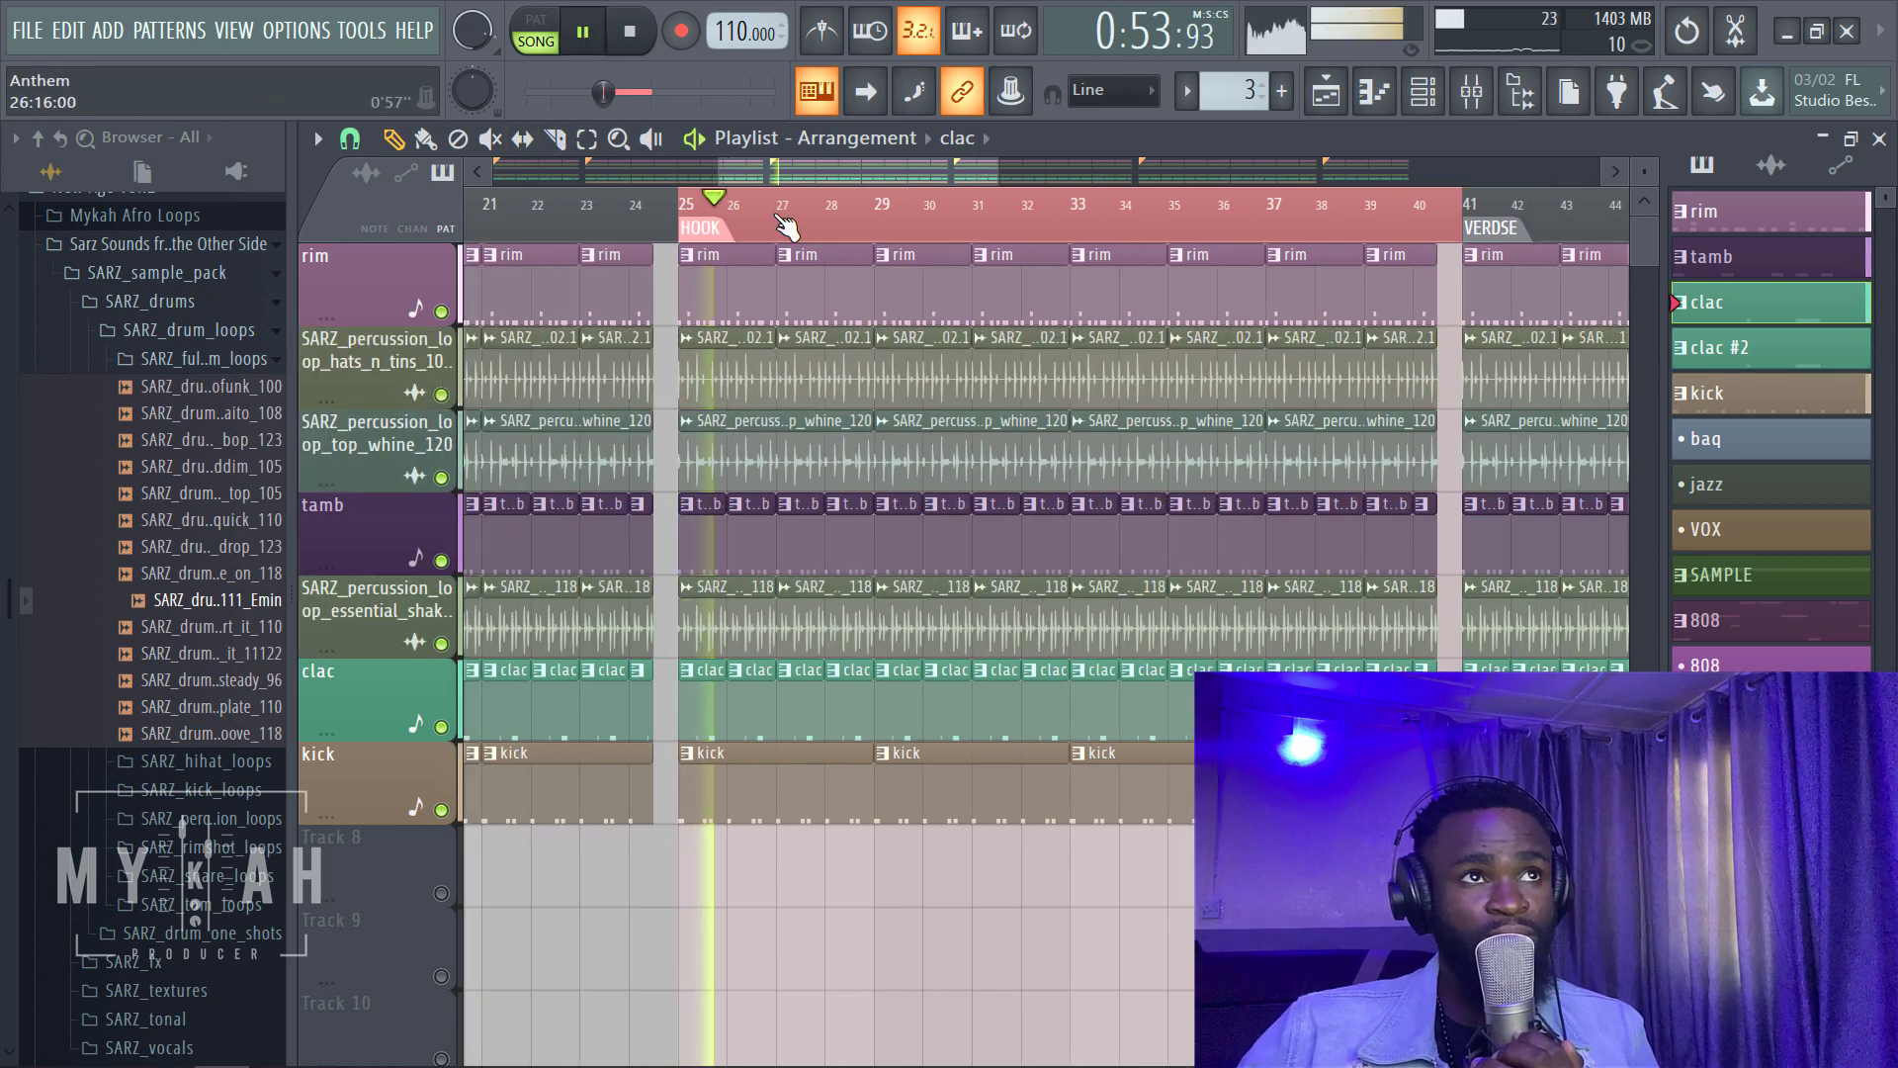
{"action": "scroll", "coordinate": [766, 242], "scroll_direction": "up", "scroll_amount": 1}
{"action": "scroll", "coordinate": [769, 244], "scroll_direction": "up", "scroll_amount": 2}
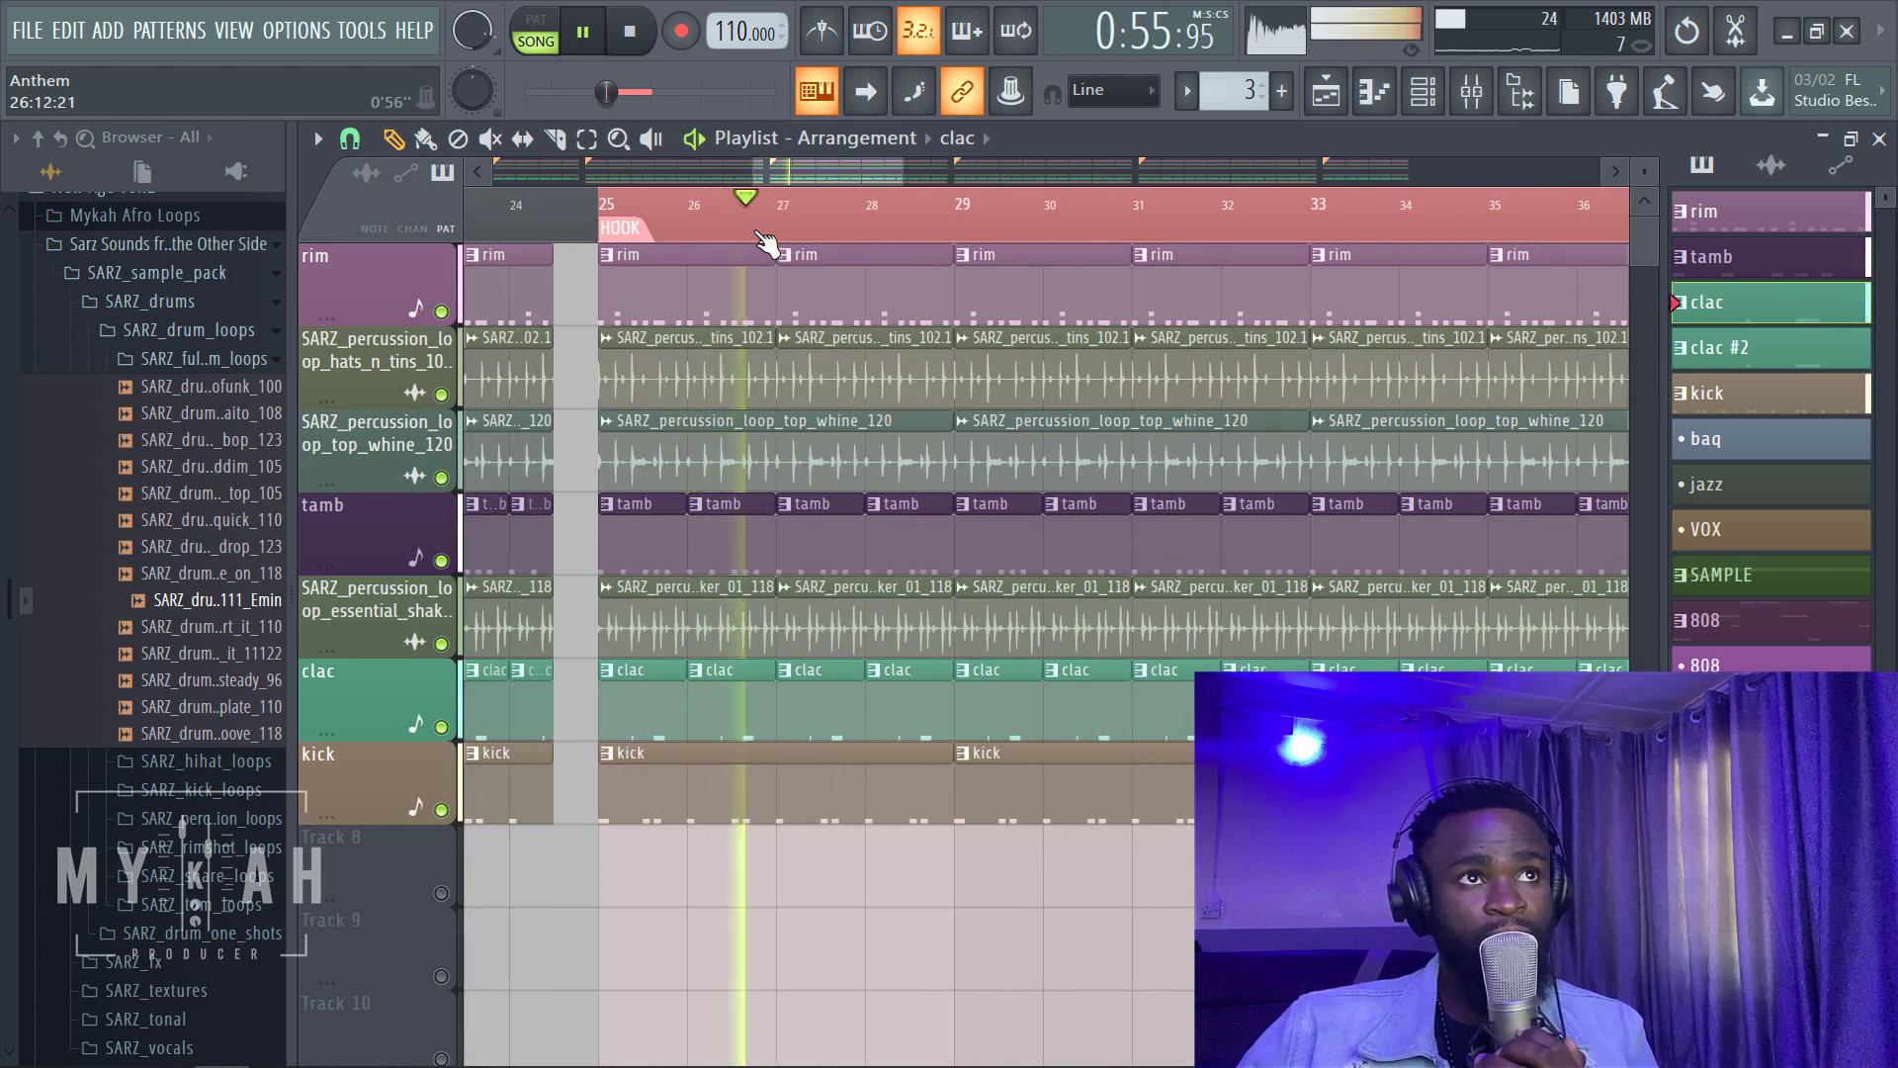
{"action": "left_click", "coordinate": [637, 38]}
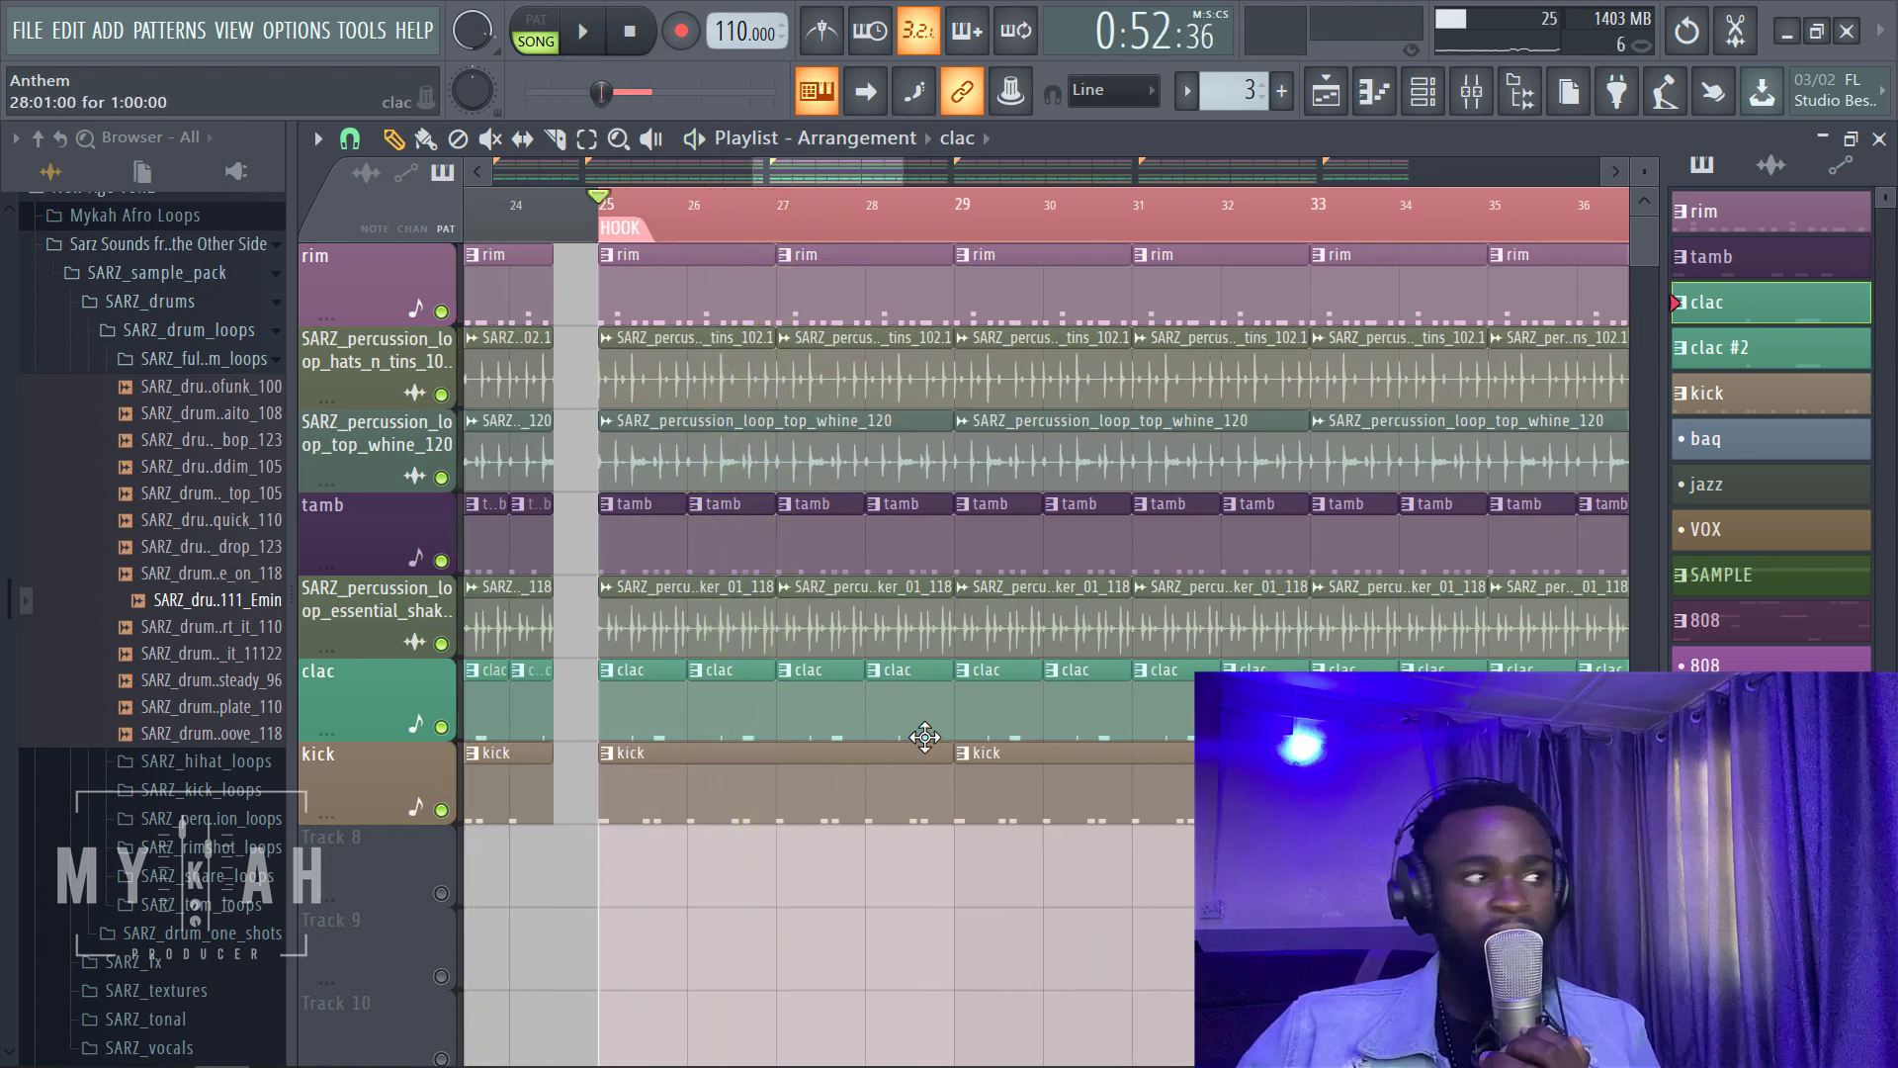
{"action": "scroll", "coordinate": [864, 227], "scroll_direction": "down", "scroll_amount": 4}
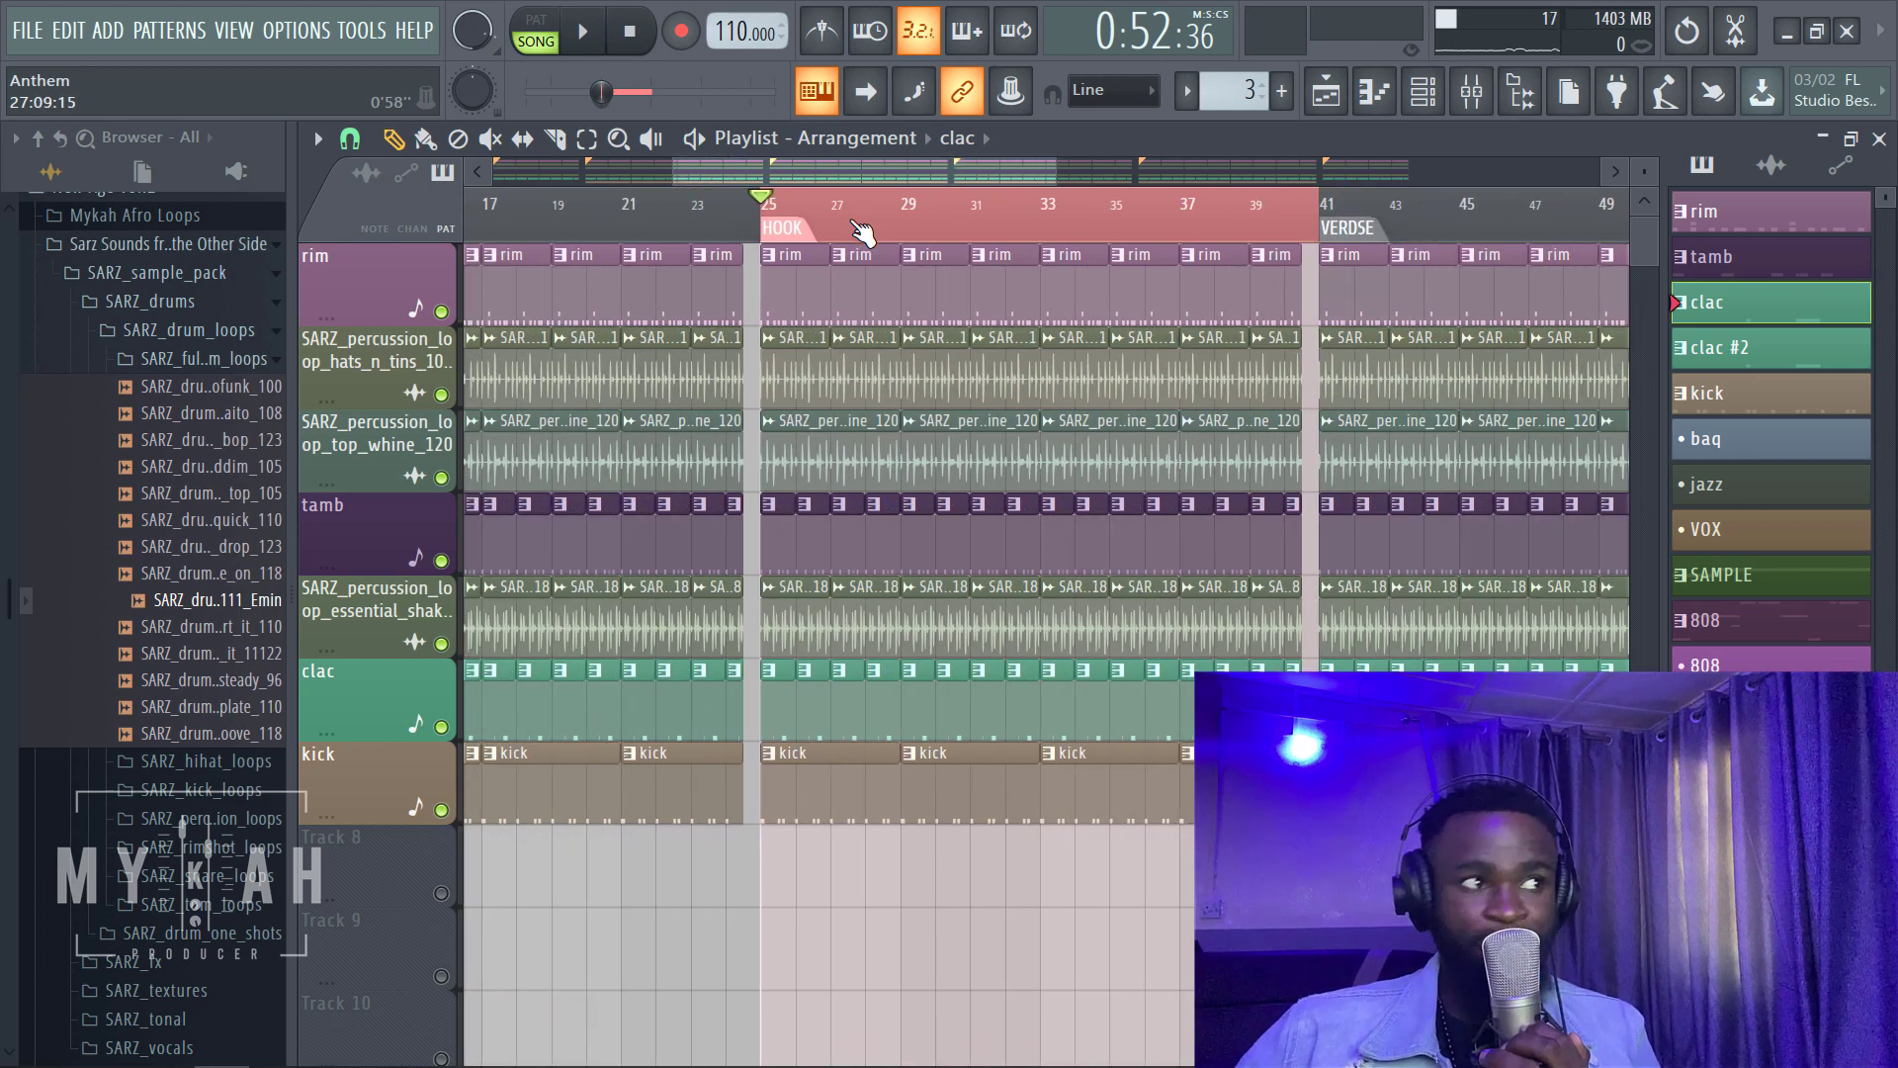
{"action": "scroll", "coordinate": [862, 231], "scroll_direction": "up", "scroll_amount": 2}
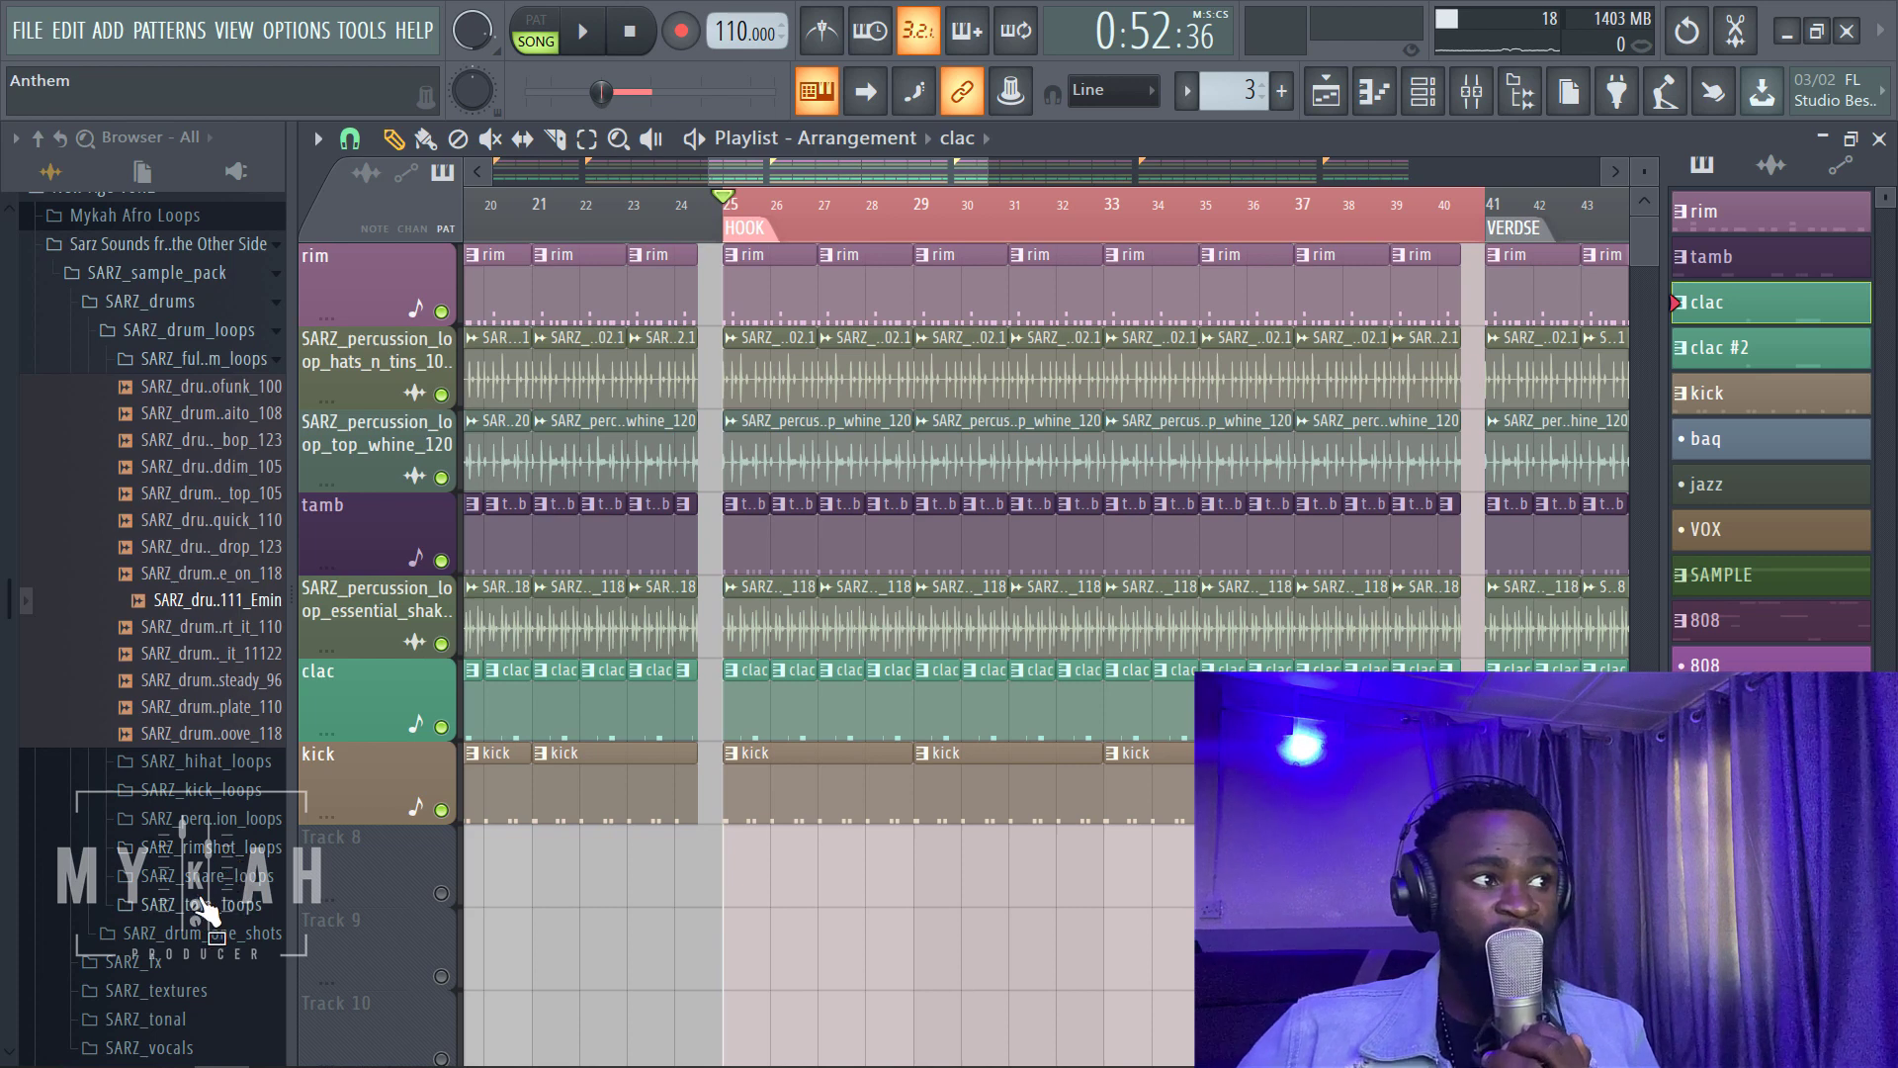
Step: Expand the SARZ_tonal folder in the sample pack and open its SARZ_melody subfolder
{"action": "scroll", "coordinate": [203, 909], "scroll_direction": "down", "scroll_amount": 3}
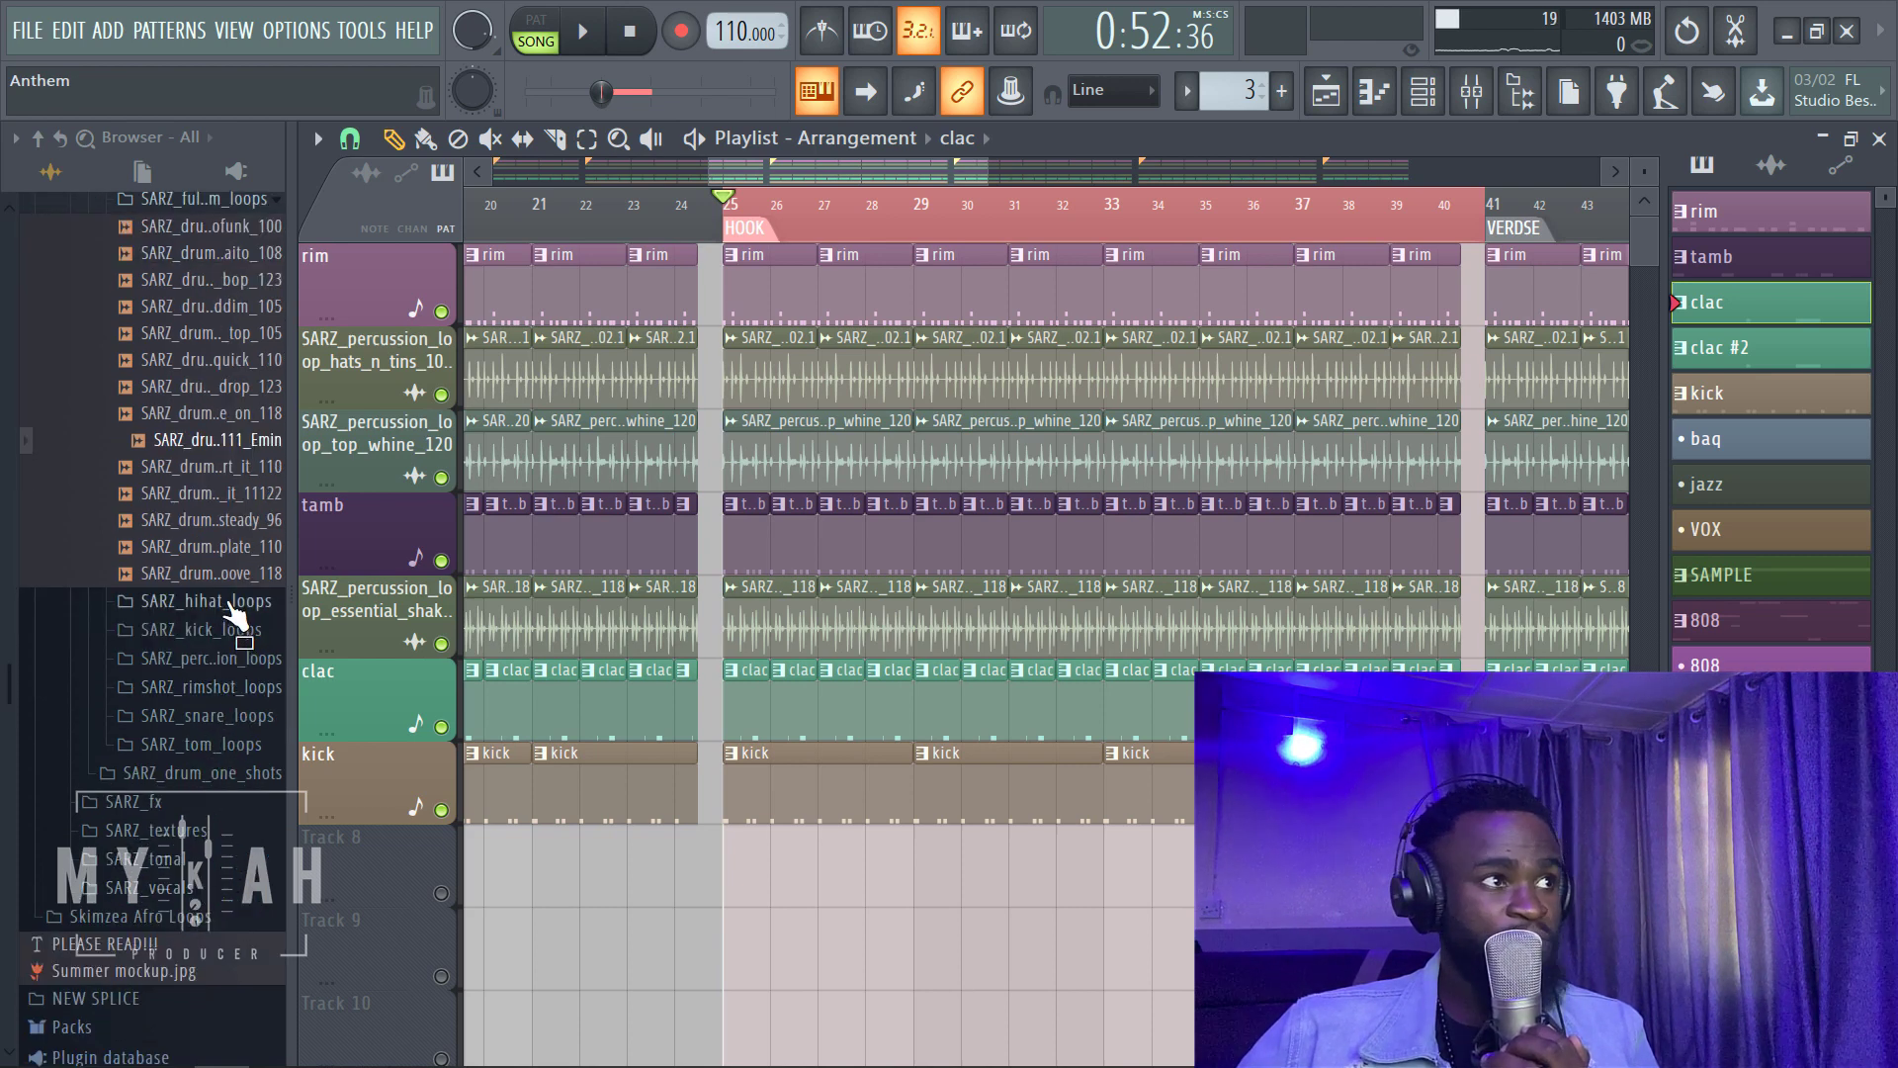
{"action": "left_click", "coordinate": [196, 860]}
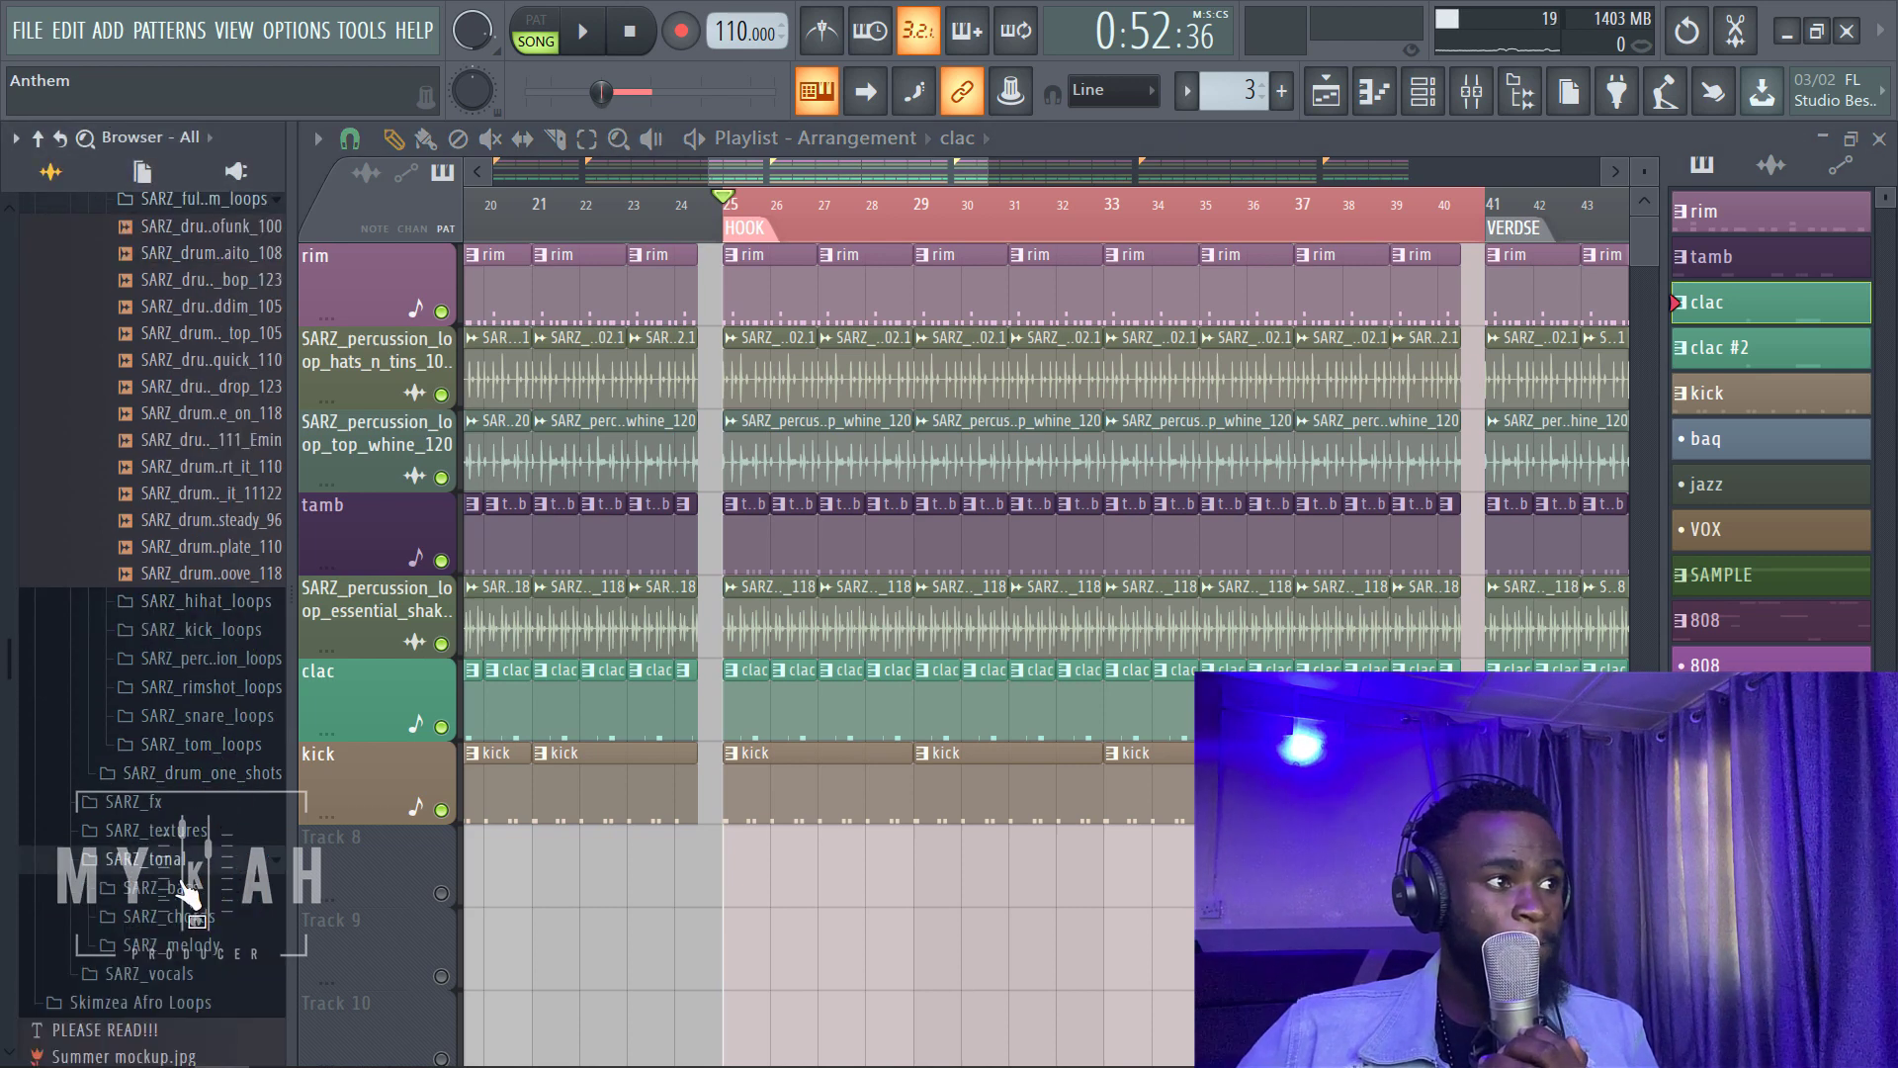
{"action": "left_click", "coordinate": [205, 924]}
{"action": "left_click", "coordinate": [183, 740]}
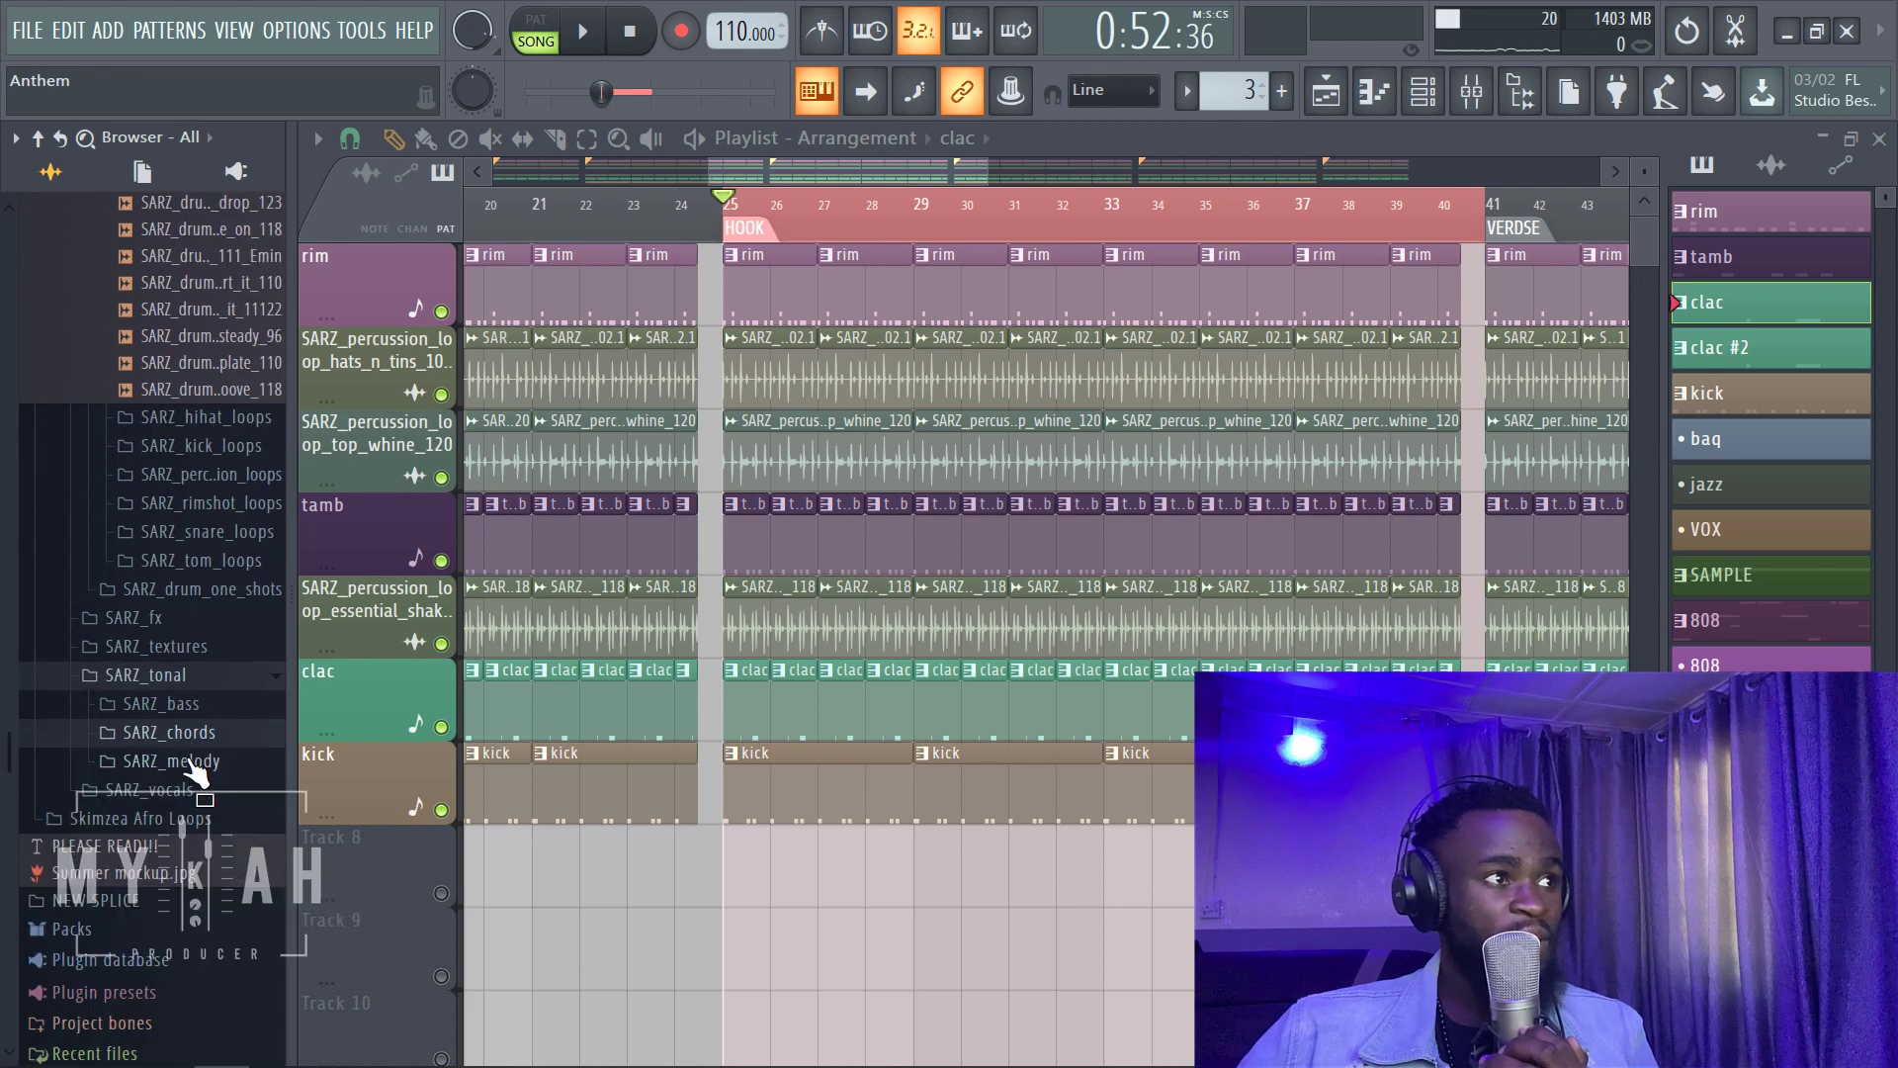
{"action": "left_click", "coordinate": [190, 766]}
Step: Preview the pluck and lead loops in the SARZ_melody folder, including pluck_loop_airy_100_Bmaj
{"action": "scroll", "coordinate": [214, 818], "scroll_direction": "down", "scroll_amount": 6}
{"action": "left_click", "coordinate": [259, 681]}
{"action": "left_click", "coordinate": [260, 656]}
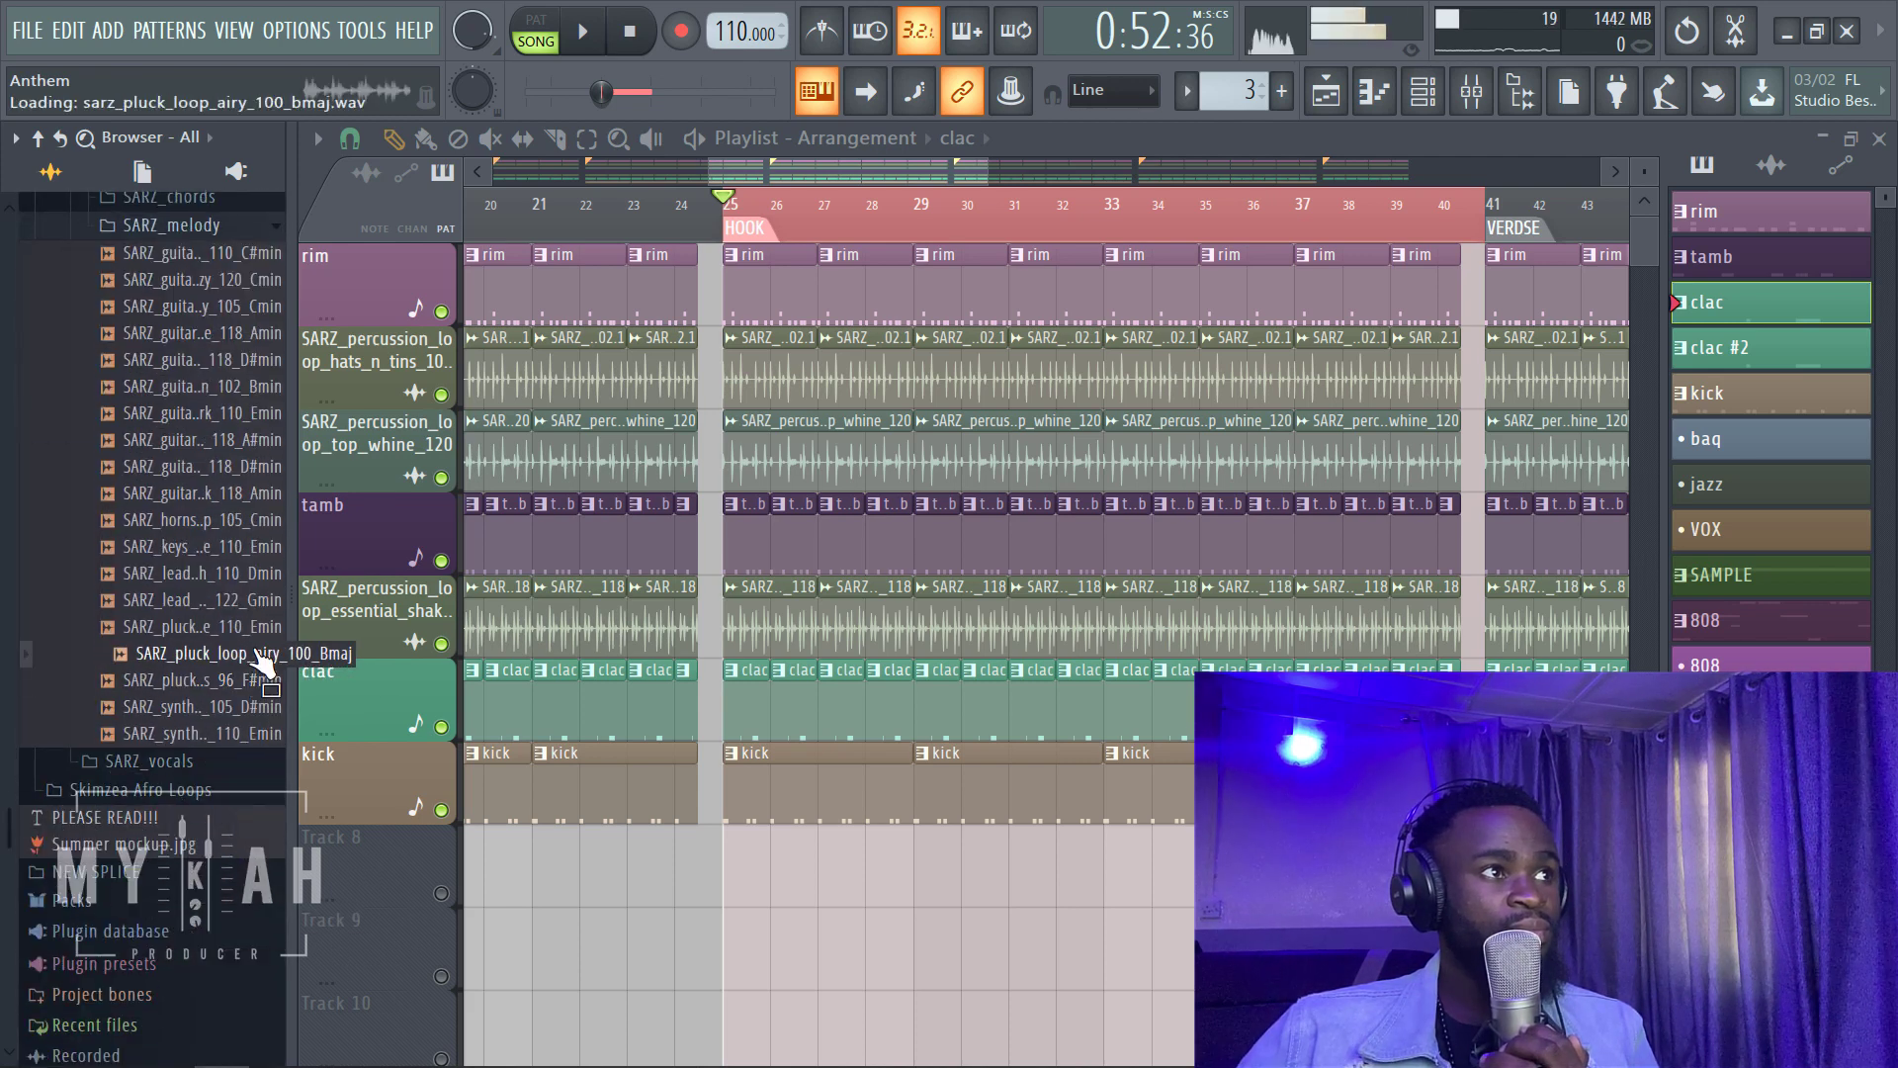
{"action": "left_click", "coordinate": [259, 627]}
{"action": "left_click", "coordinate": [259, 600]}
{"action": "left_click", "coordinate": [259, 573]}
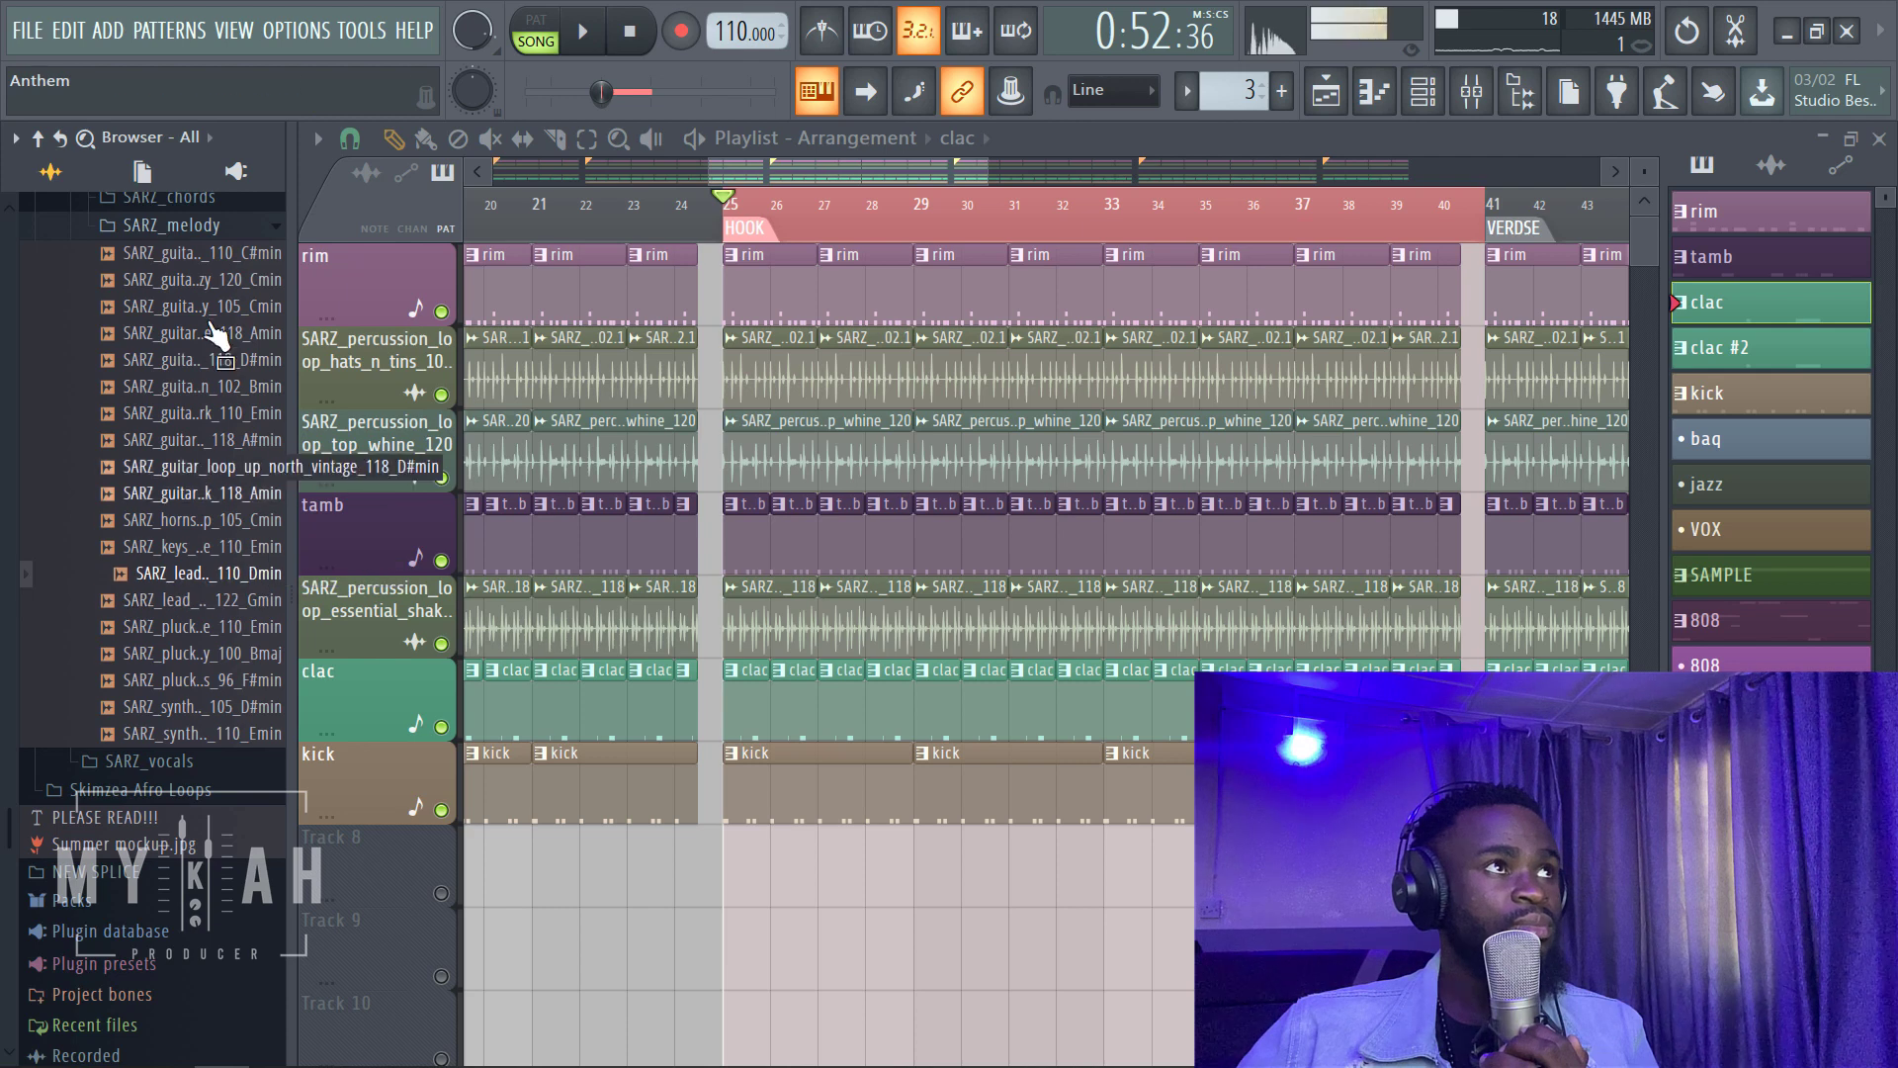
Step: Preview the guitar loops in the SARZ_melody folder one after another, down to SARZ_guitar_loop_so_dark_110_Emin
{"action": "left_click", "coordinate": [259, 255]}
{"action": "left_click", "coordinate": [259, 281]}
{"action": "left_click", "coordinate": [259, 307]}
{"action": "left_click", "coordinate": [259, 335]}
{"action": "left_click", "coordinate": [259, 361]}
{"action": "left_click", "coordinate": [259, 387]}
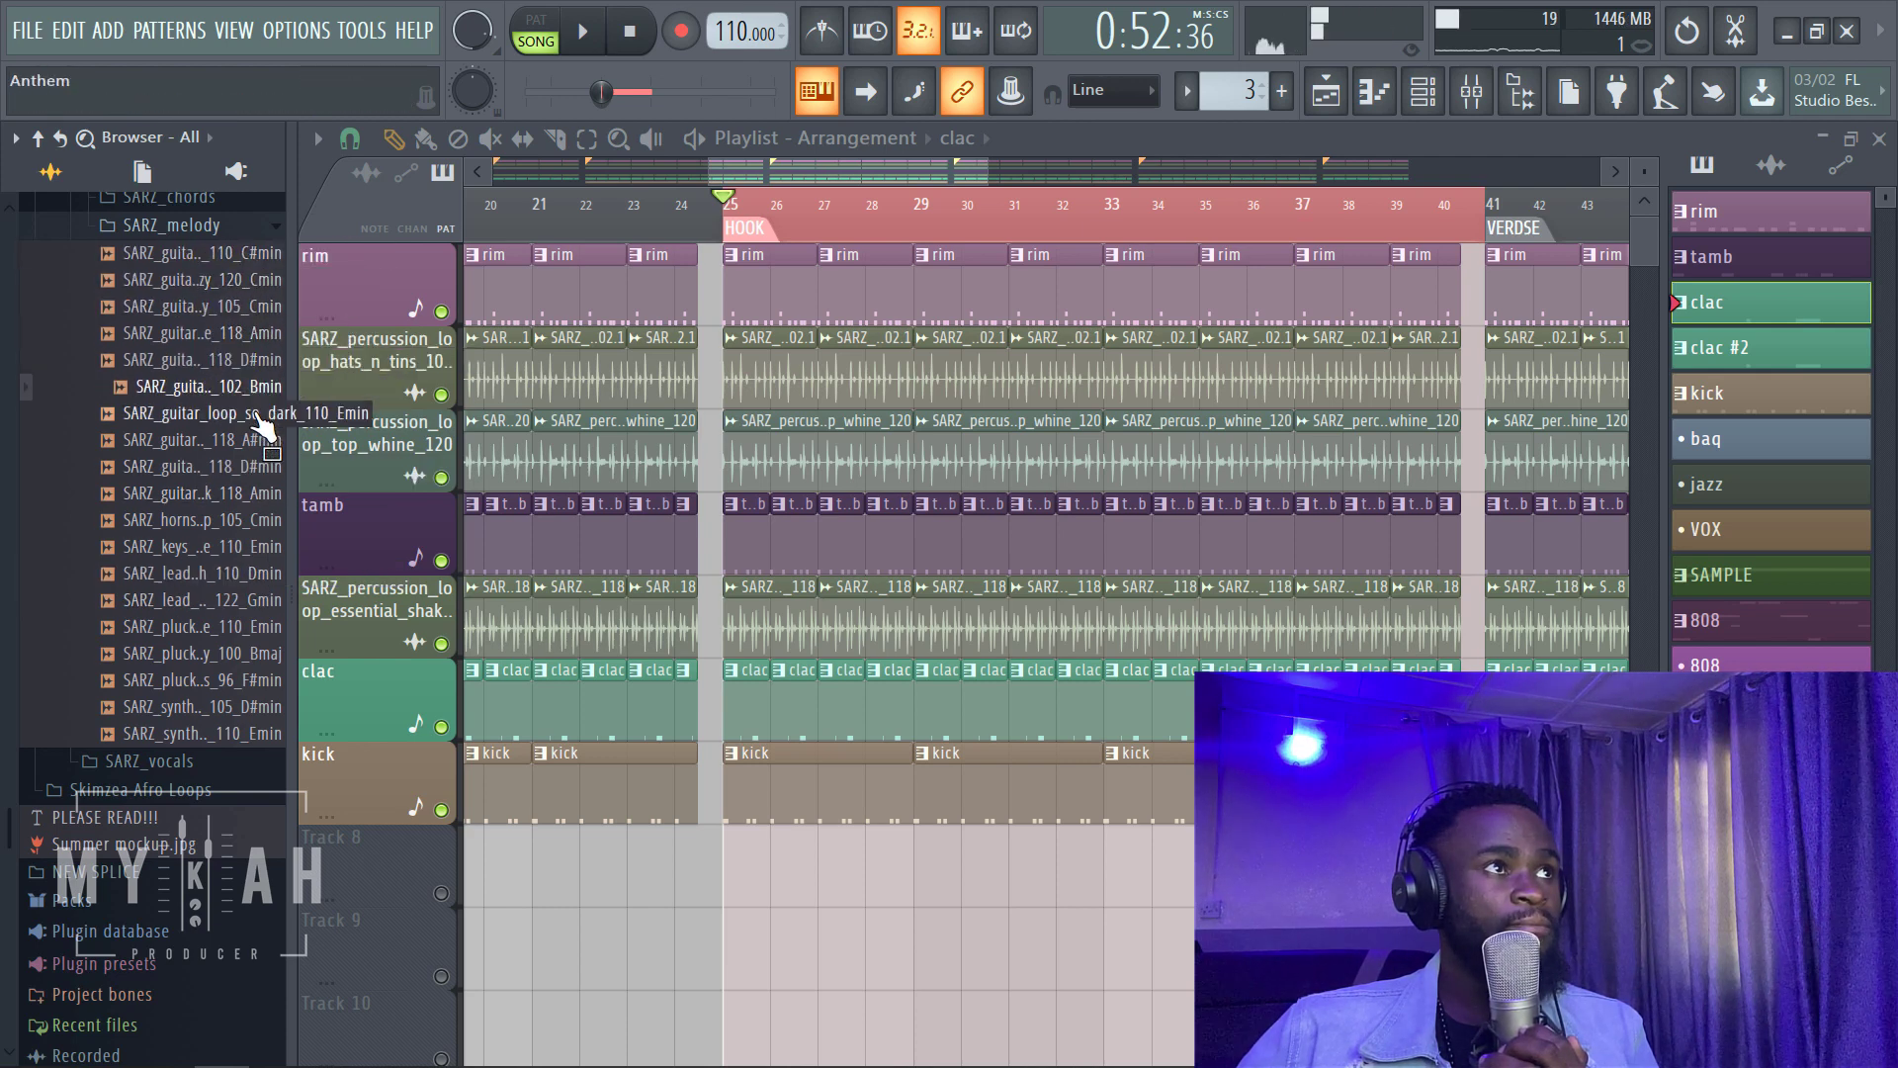
{"action": "left_click", "coordinate": [259, 414]}
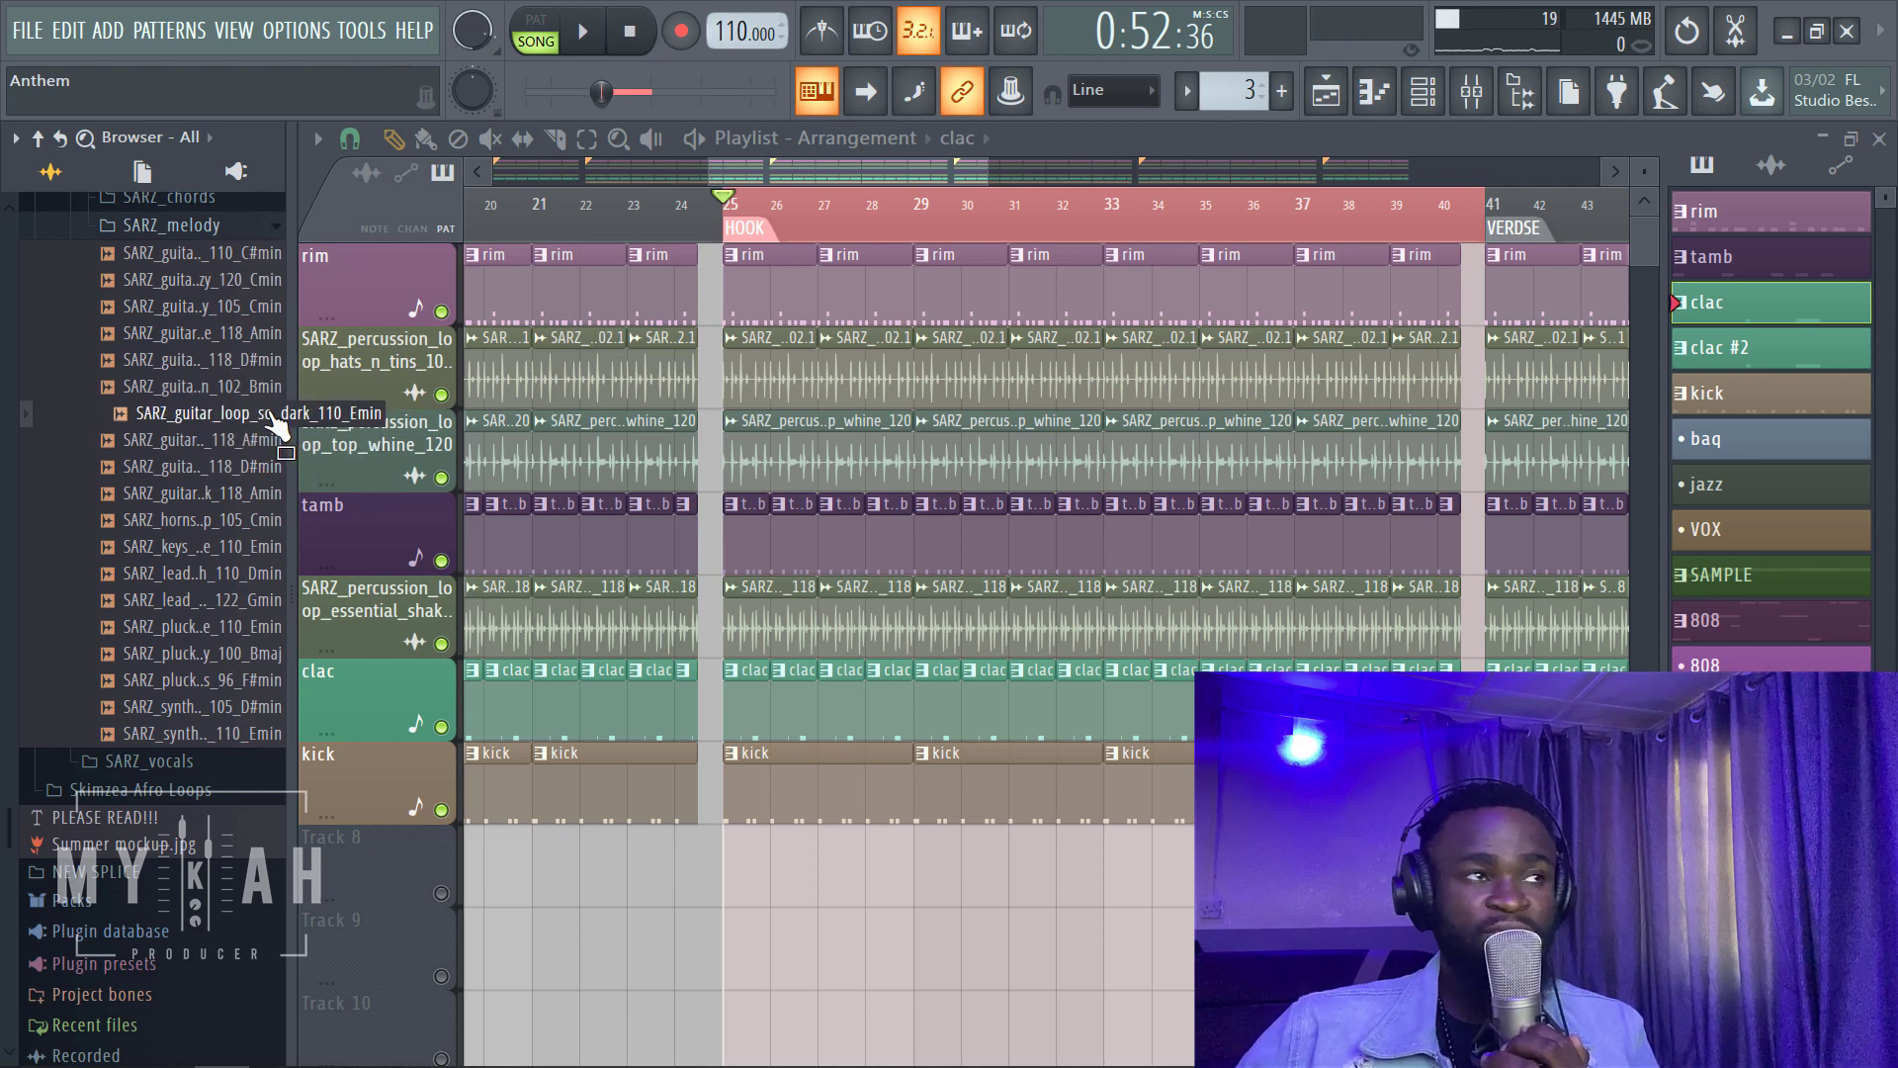
Step: Place SARZ_guitar_loop_so_dark_110_Emin on Track 8 at bar 25, route its channel to mixer track 29, and return to the playlist
{"action": "left_click_drag", "start_coordinate": [272, 425], "coordinate": [860, 868]}
{"action": "double_click", "coordinate": [860, 868]}
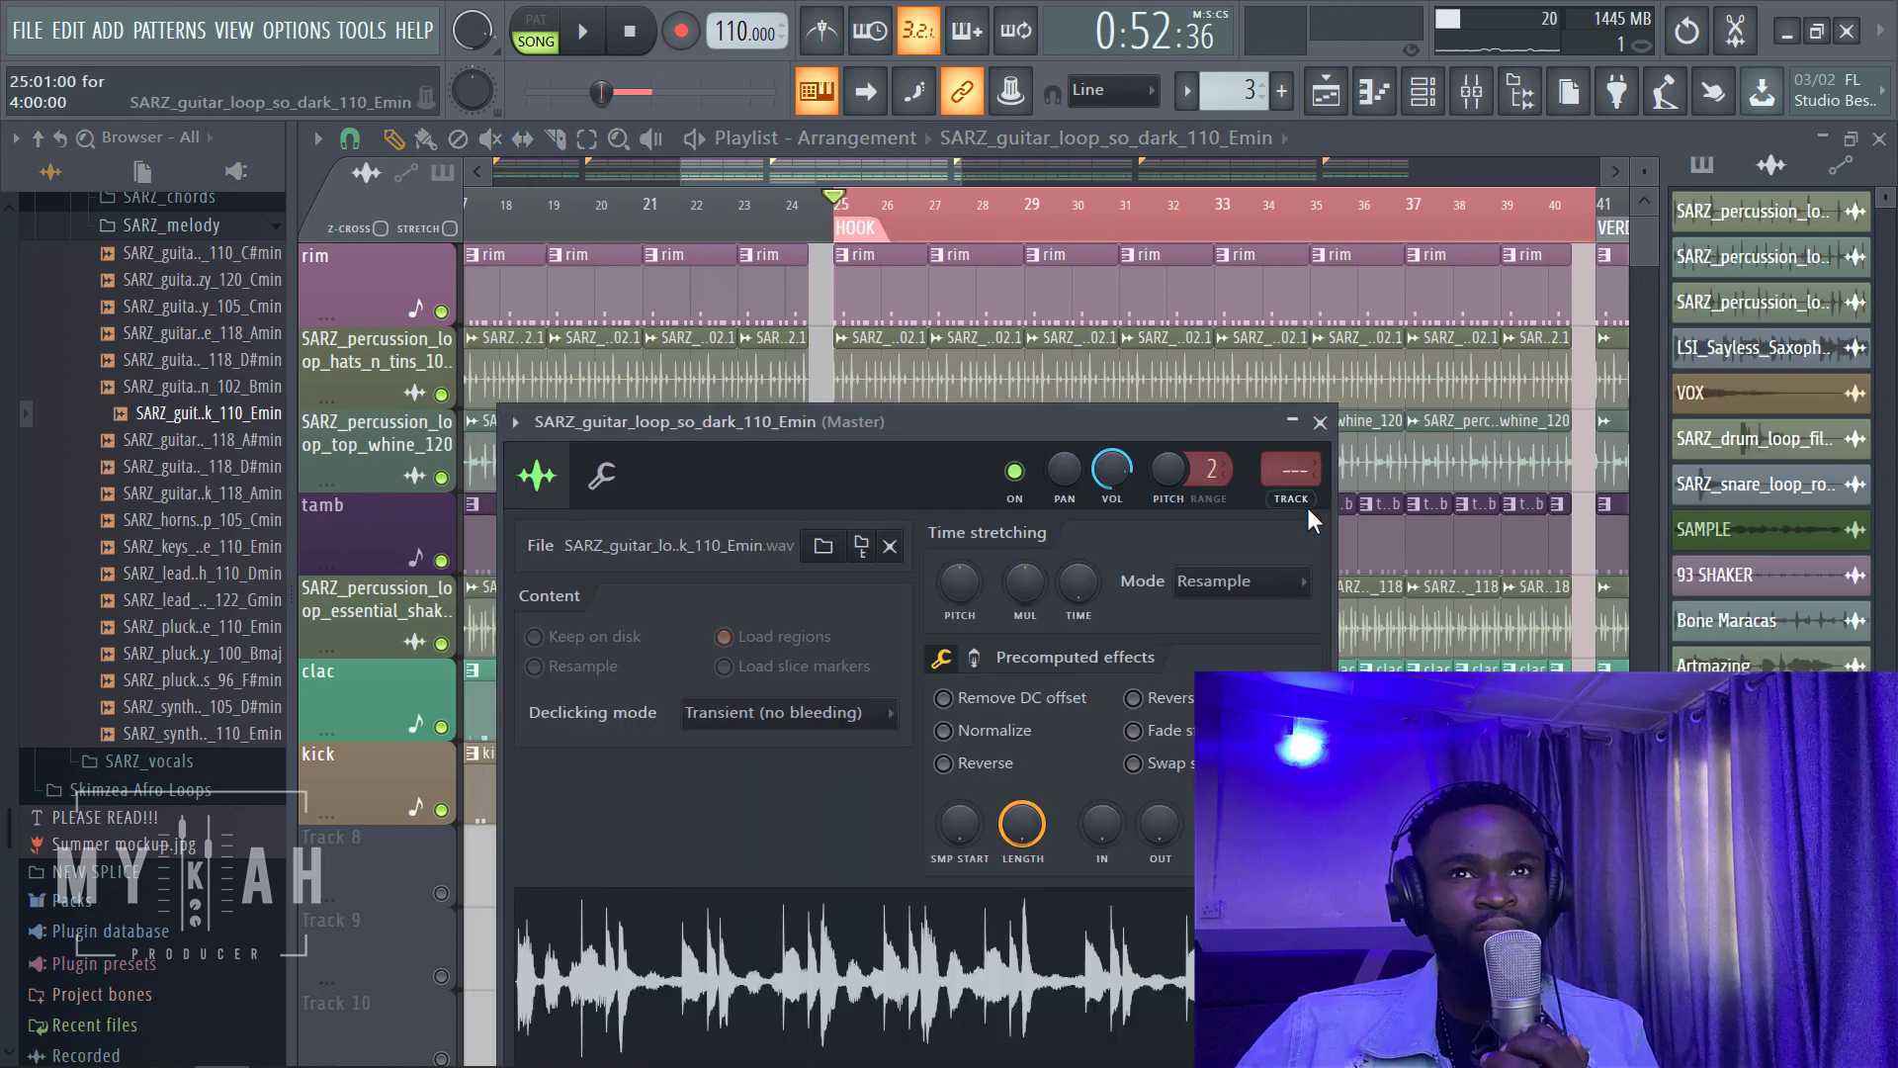
{"action": "key", "text": "ctrl+l"}
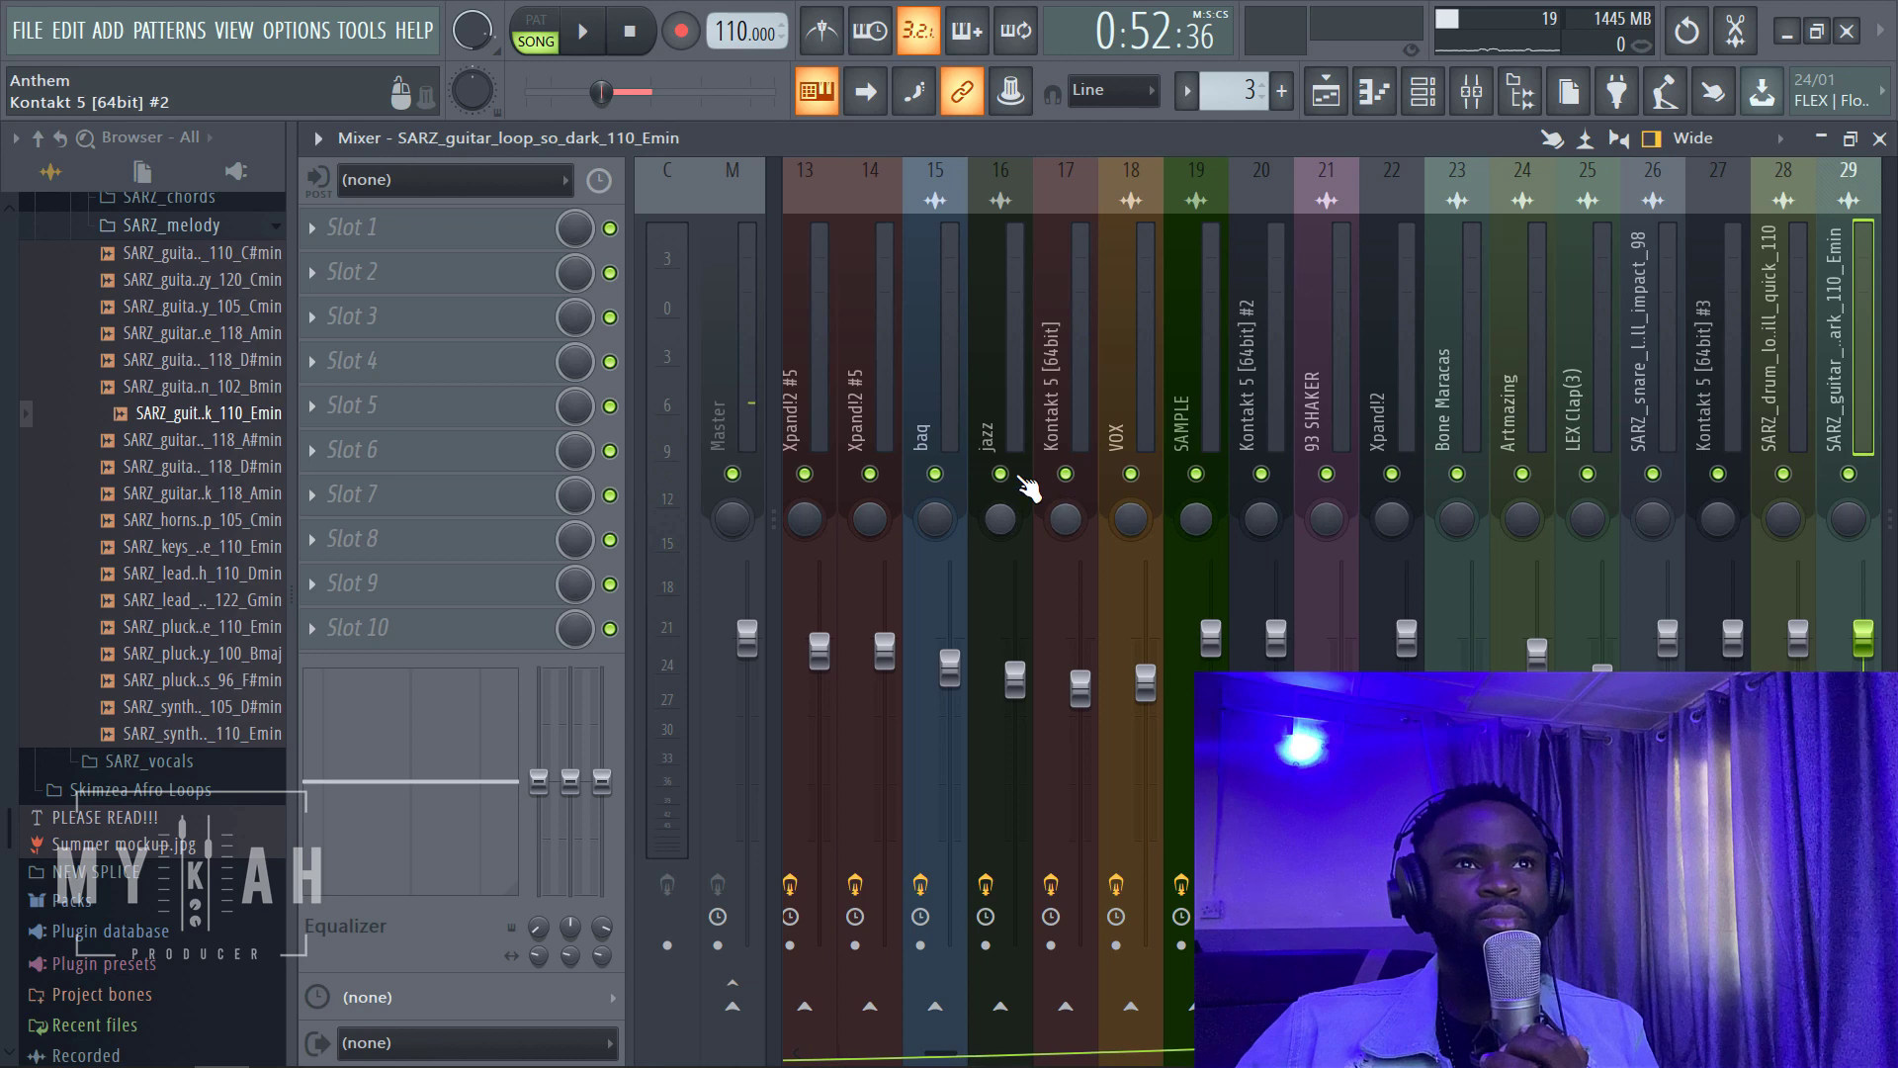
{"action": "scroll", "coordinate": [1000, 372], "scroll_direction": "up", "scroll_amount": 6}
{"action": "left_click", "coordinate": [1323, 94]}
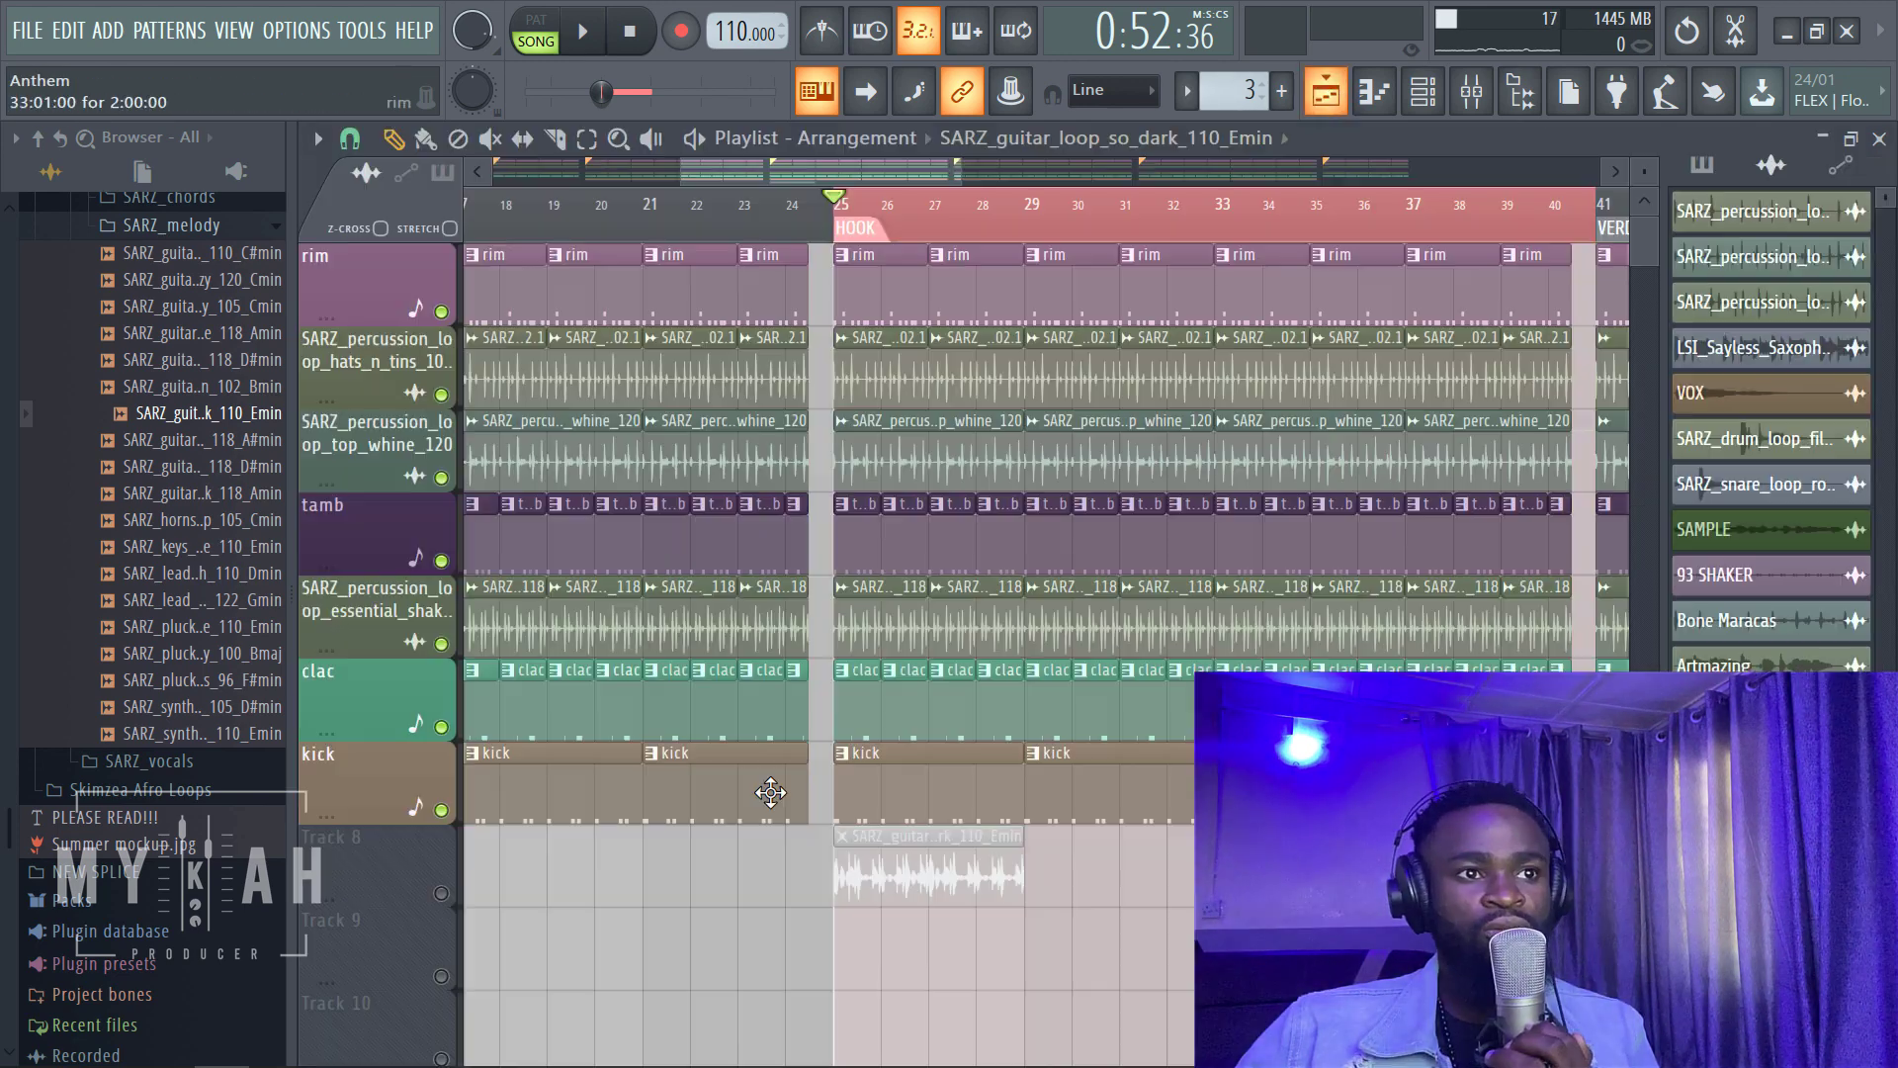
Step: Solo Track 8 and play the guitar loop from the start of the HOOK
{"action": "left_click", "coordinate": [441, 893]}
{"action": "right_click", "coordinate": [441, 892]}
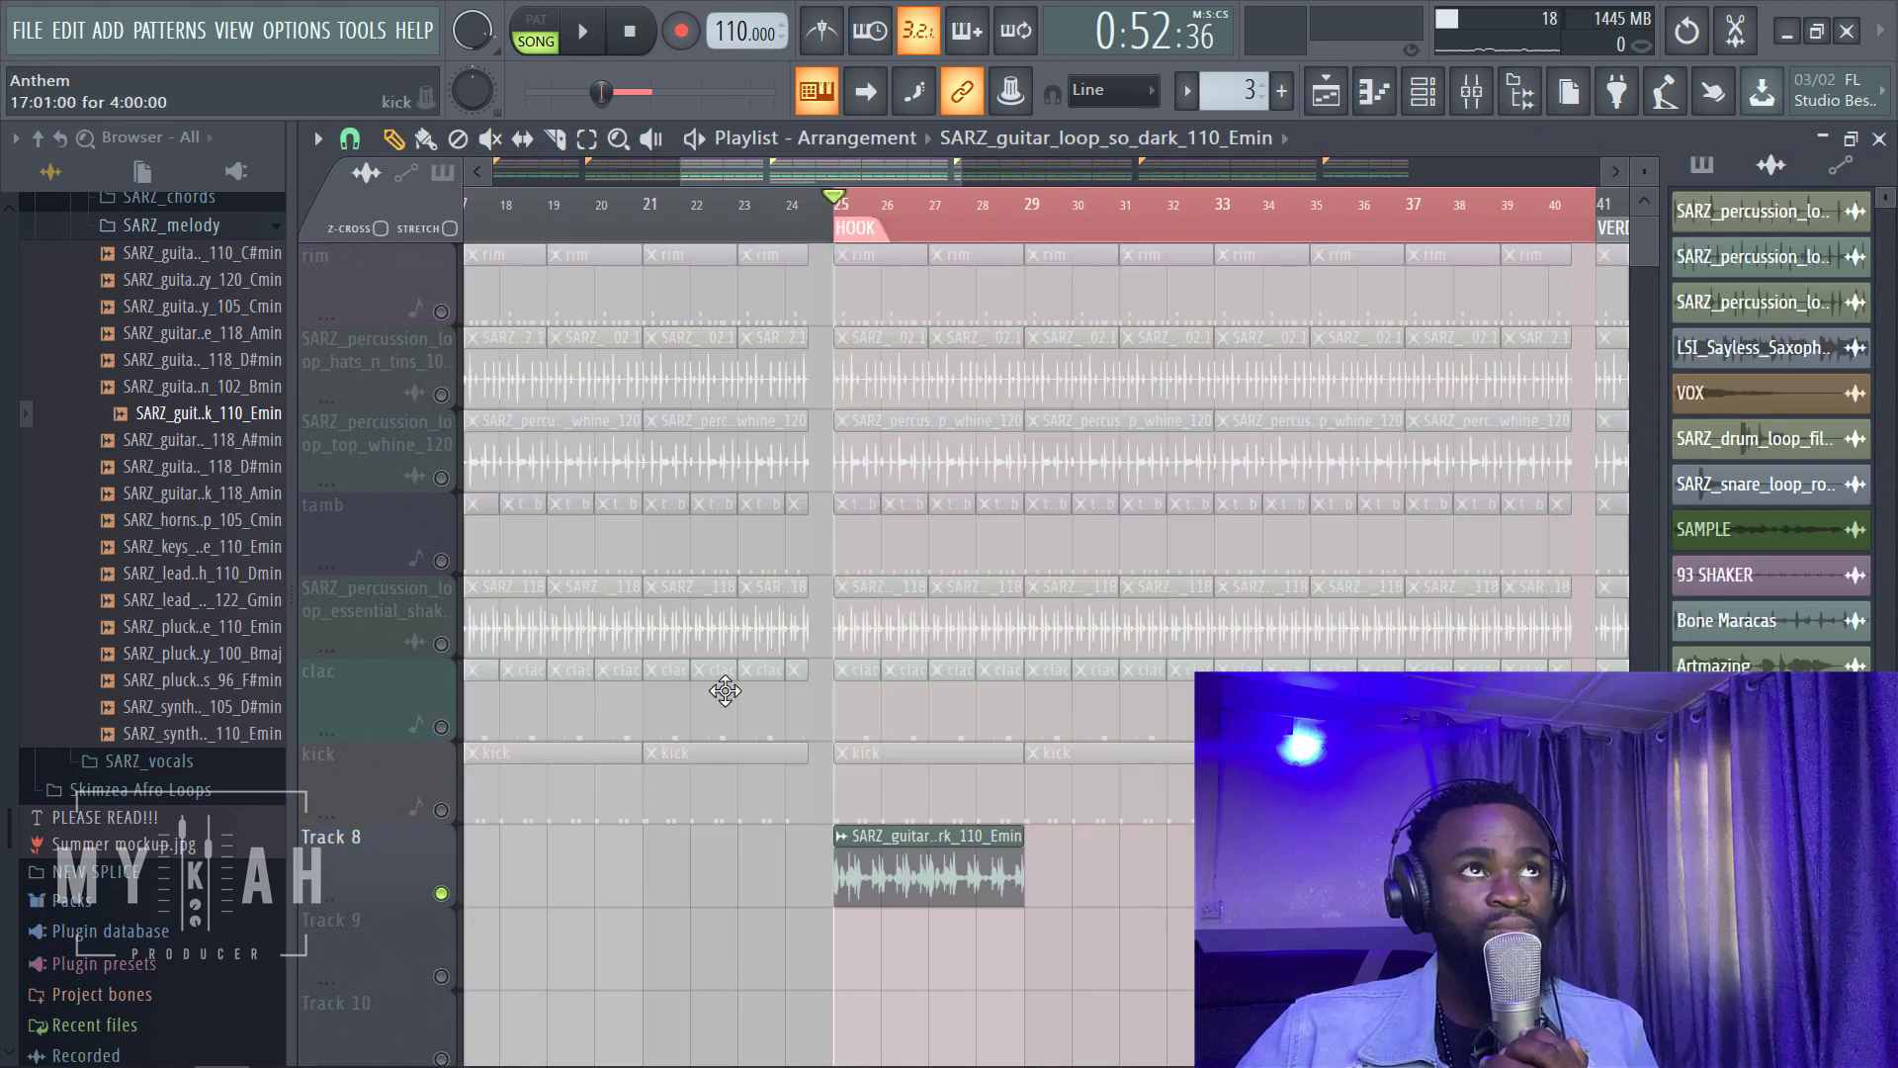
{"action": "left_click", "coordinate": [594, 45]}
{"action": "scroll", "coordinate": [1111, 227], "scroll_direction": "up", "scroll_amount": 3}
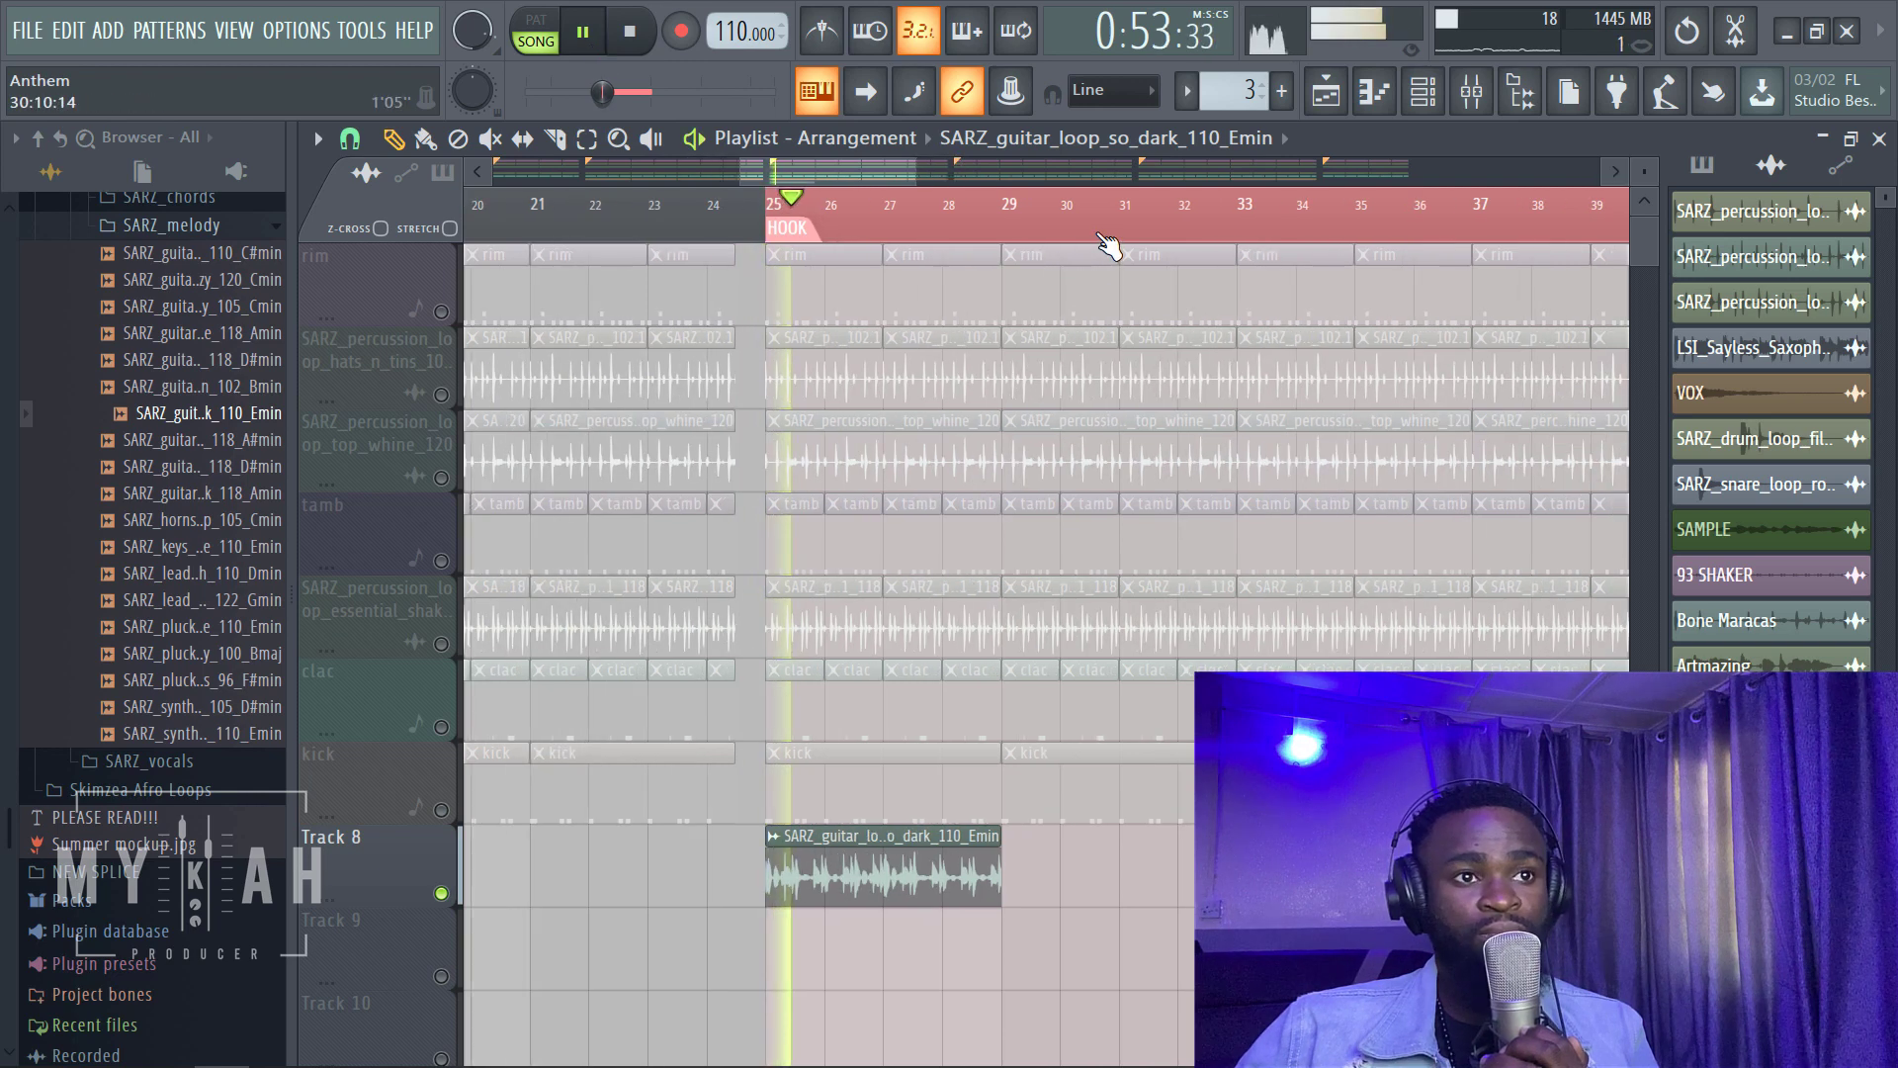
Step: Repeat the guitar loop back to back on Track 8 at bars 29 and 33, and stop playback
{"action": "left_click", "coordinate": [988, 906]}
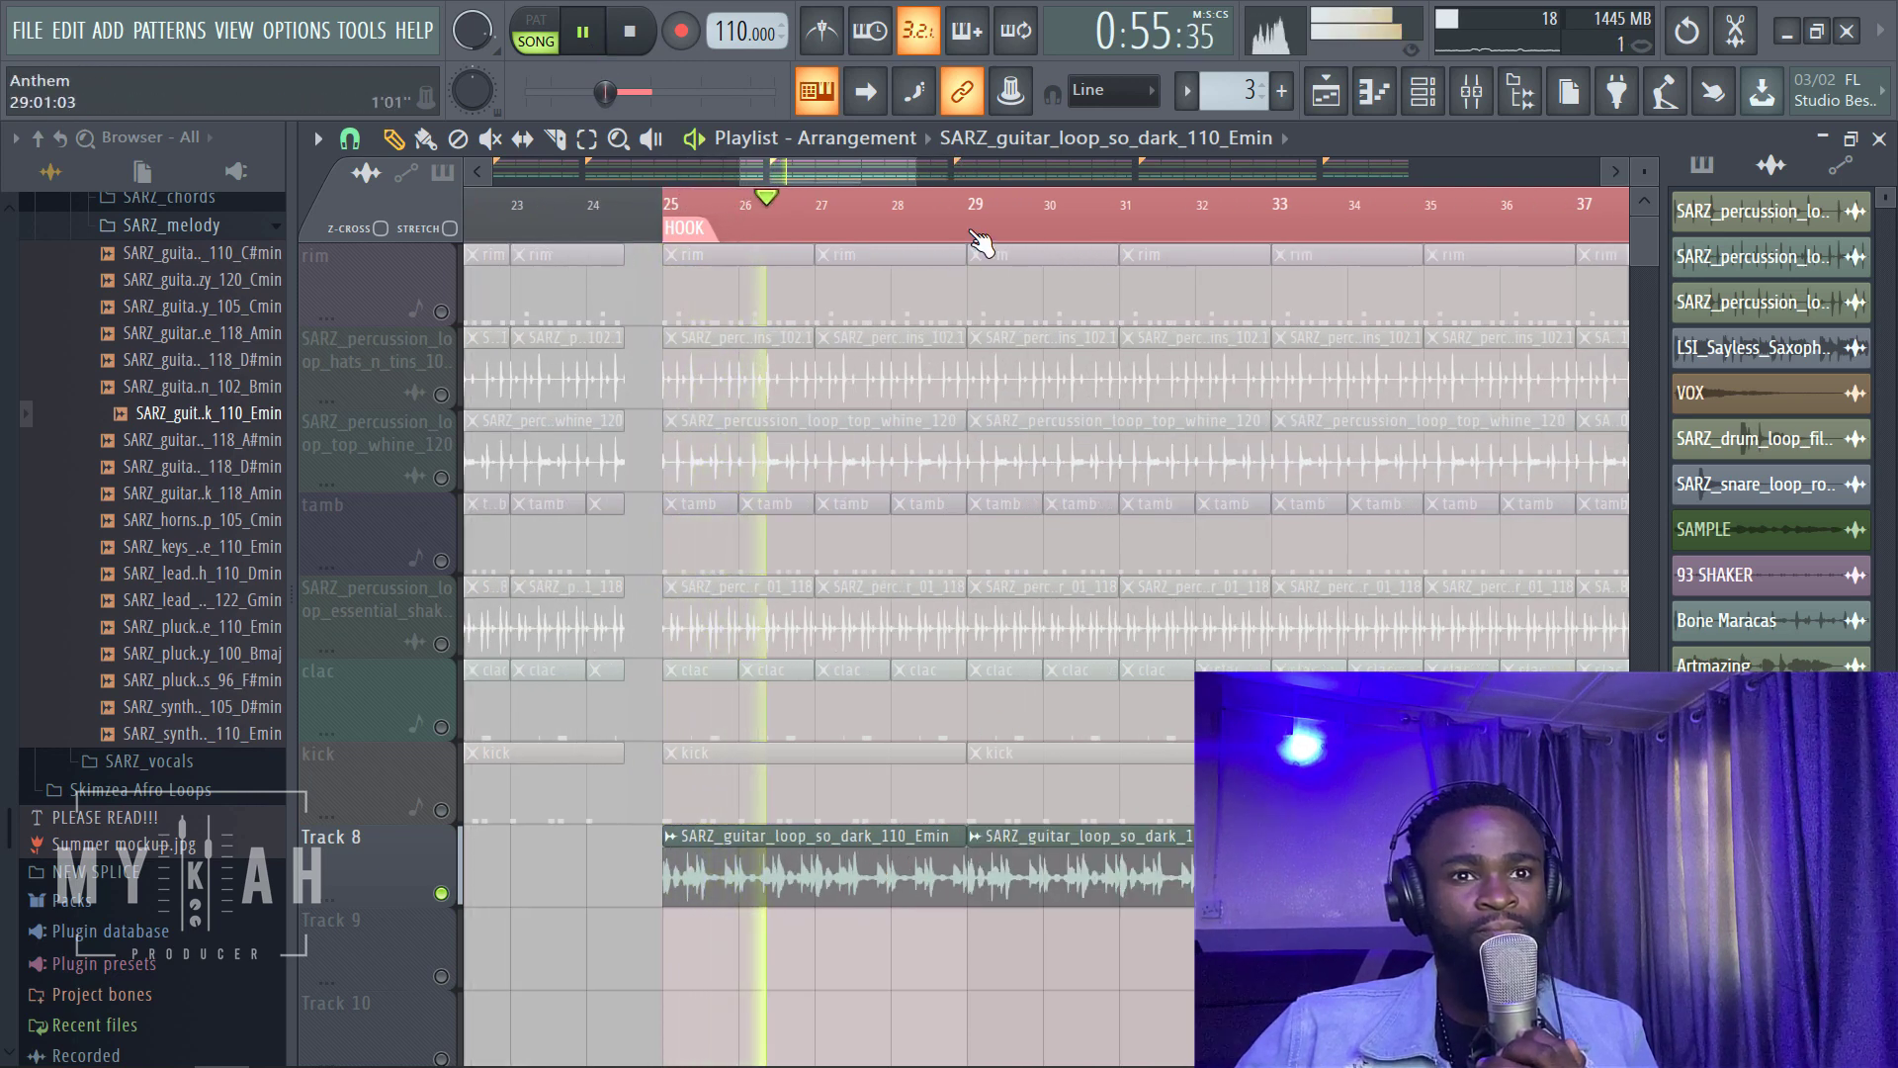
{"action": "scroll", "coordinate": [982, 242], "scroll_direction": "down", "scroll_amount": 3}
{"action": "left_click", "coordinate": [1122, 865]}
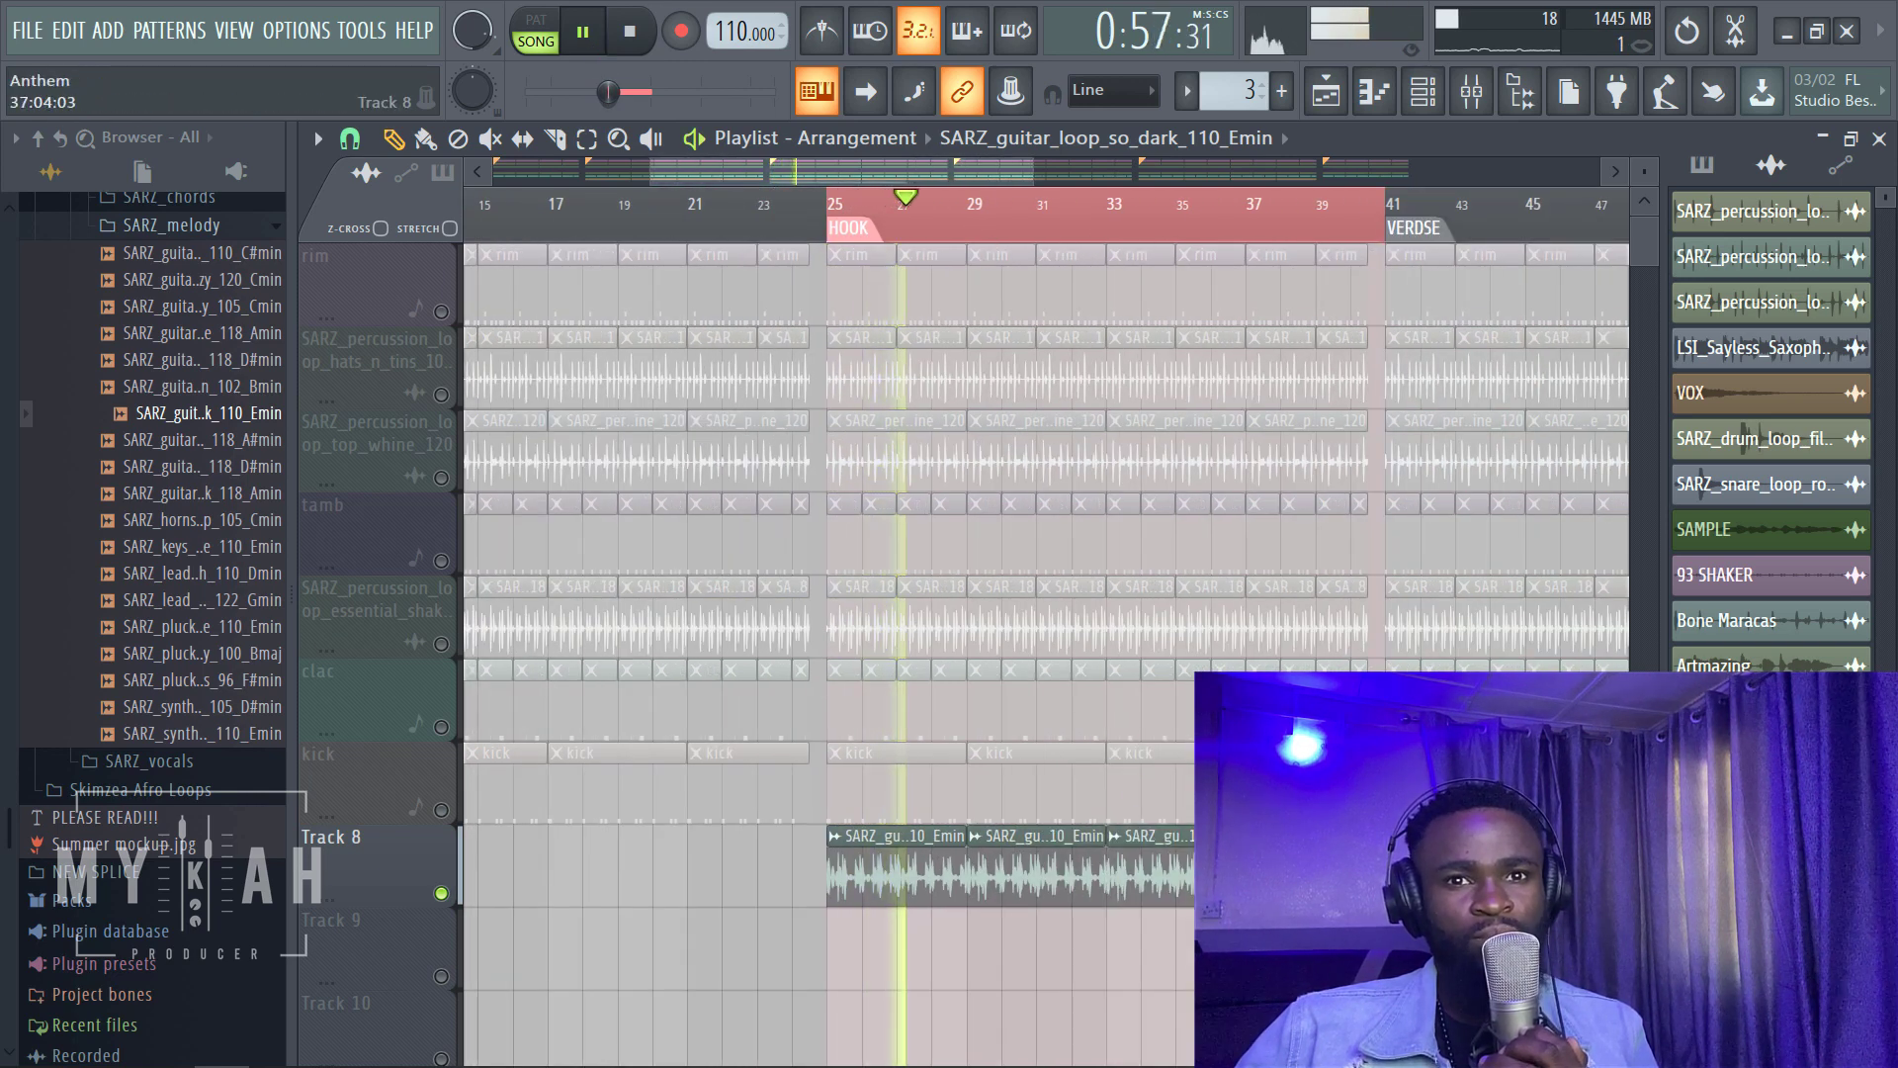
{"action": "key", "text": "space"}
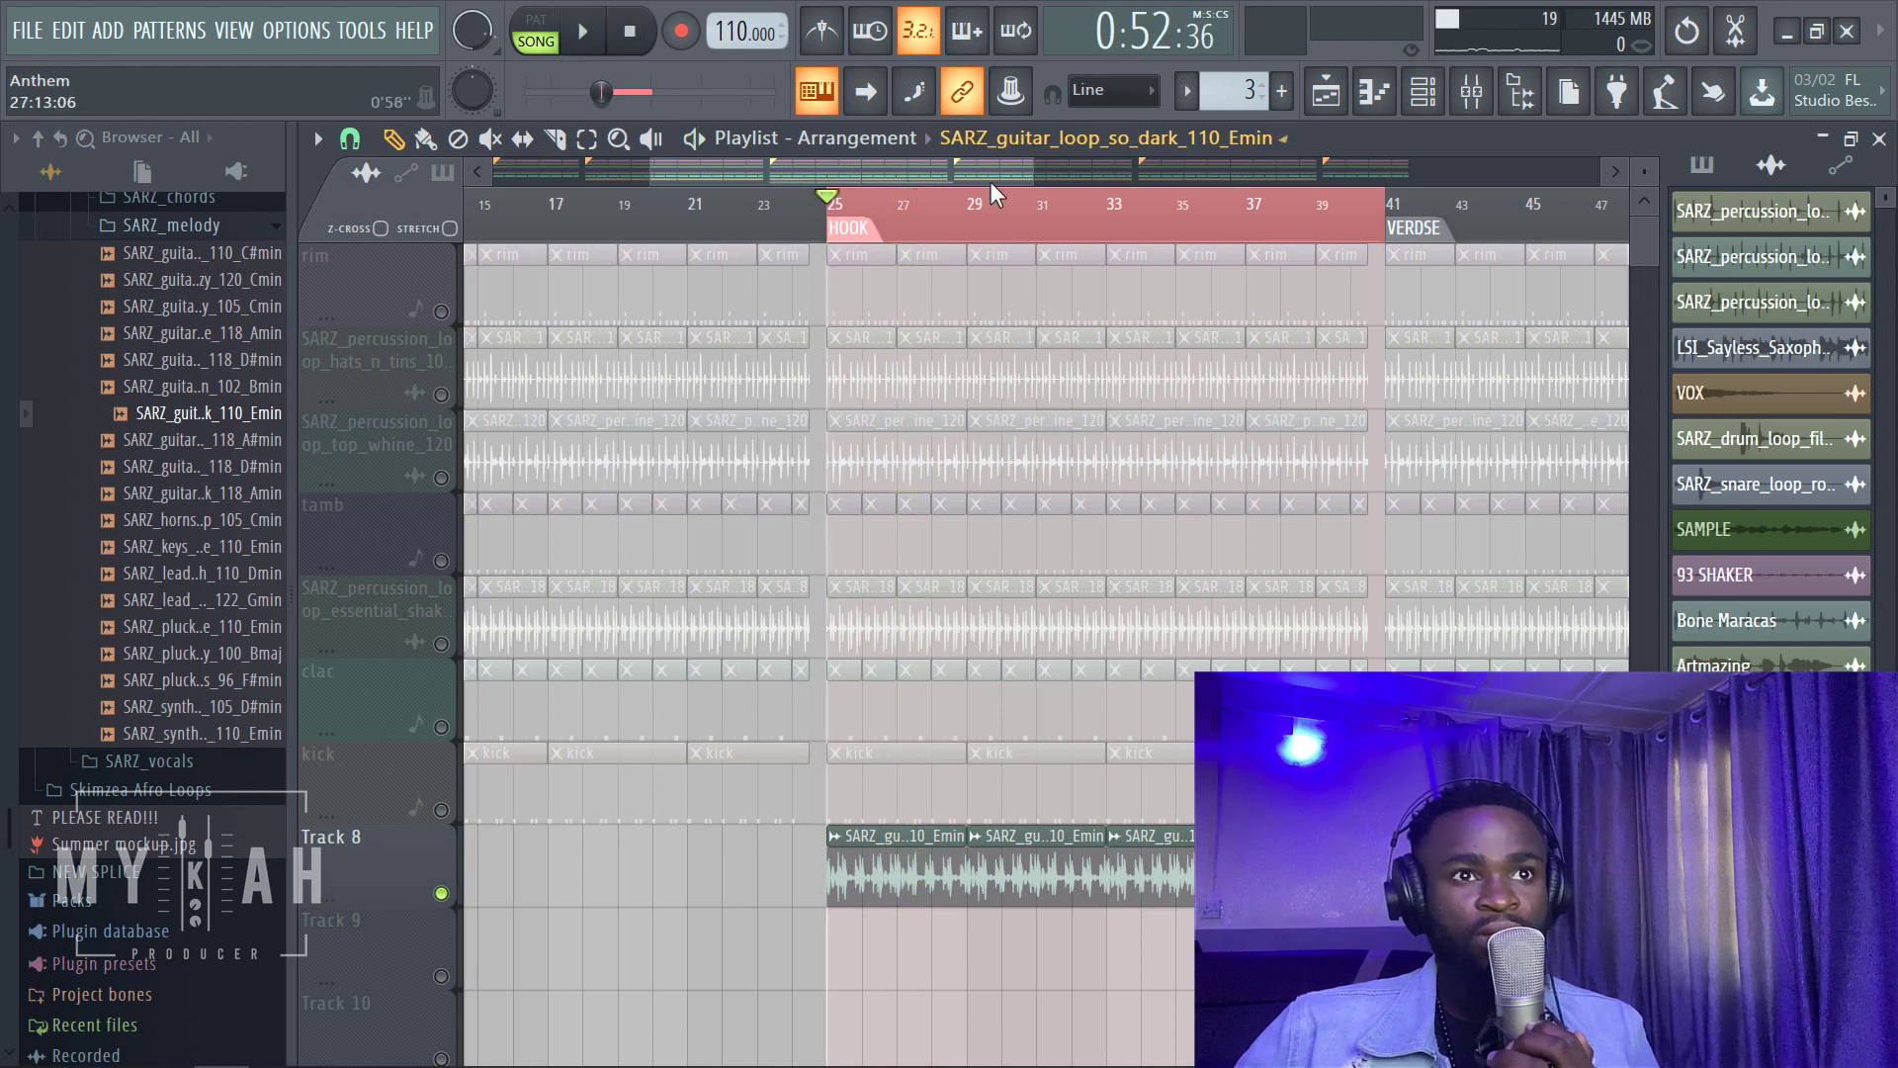
Step: Open the guitar loop's channel settings, raise its time-stretching pitch to +100 cents, and set the stretch mode to Auto
{"action": "scroll", "coordinate": [1013, 222], "scroll_direction": "up", "scroll_amount": 2}
{"action": "scroll", "coordinate": [1013, 222], "scroll_direction": "up", "scroll_amount": 2}
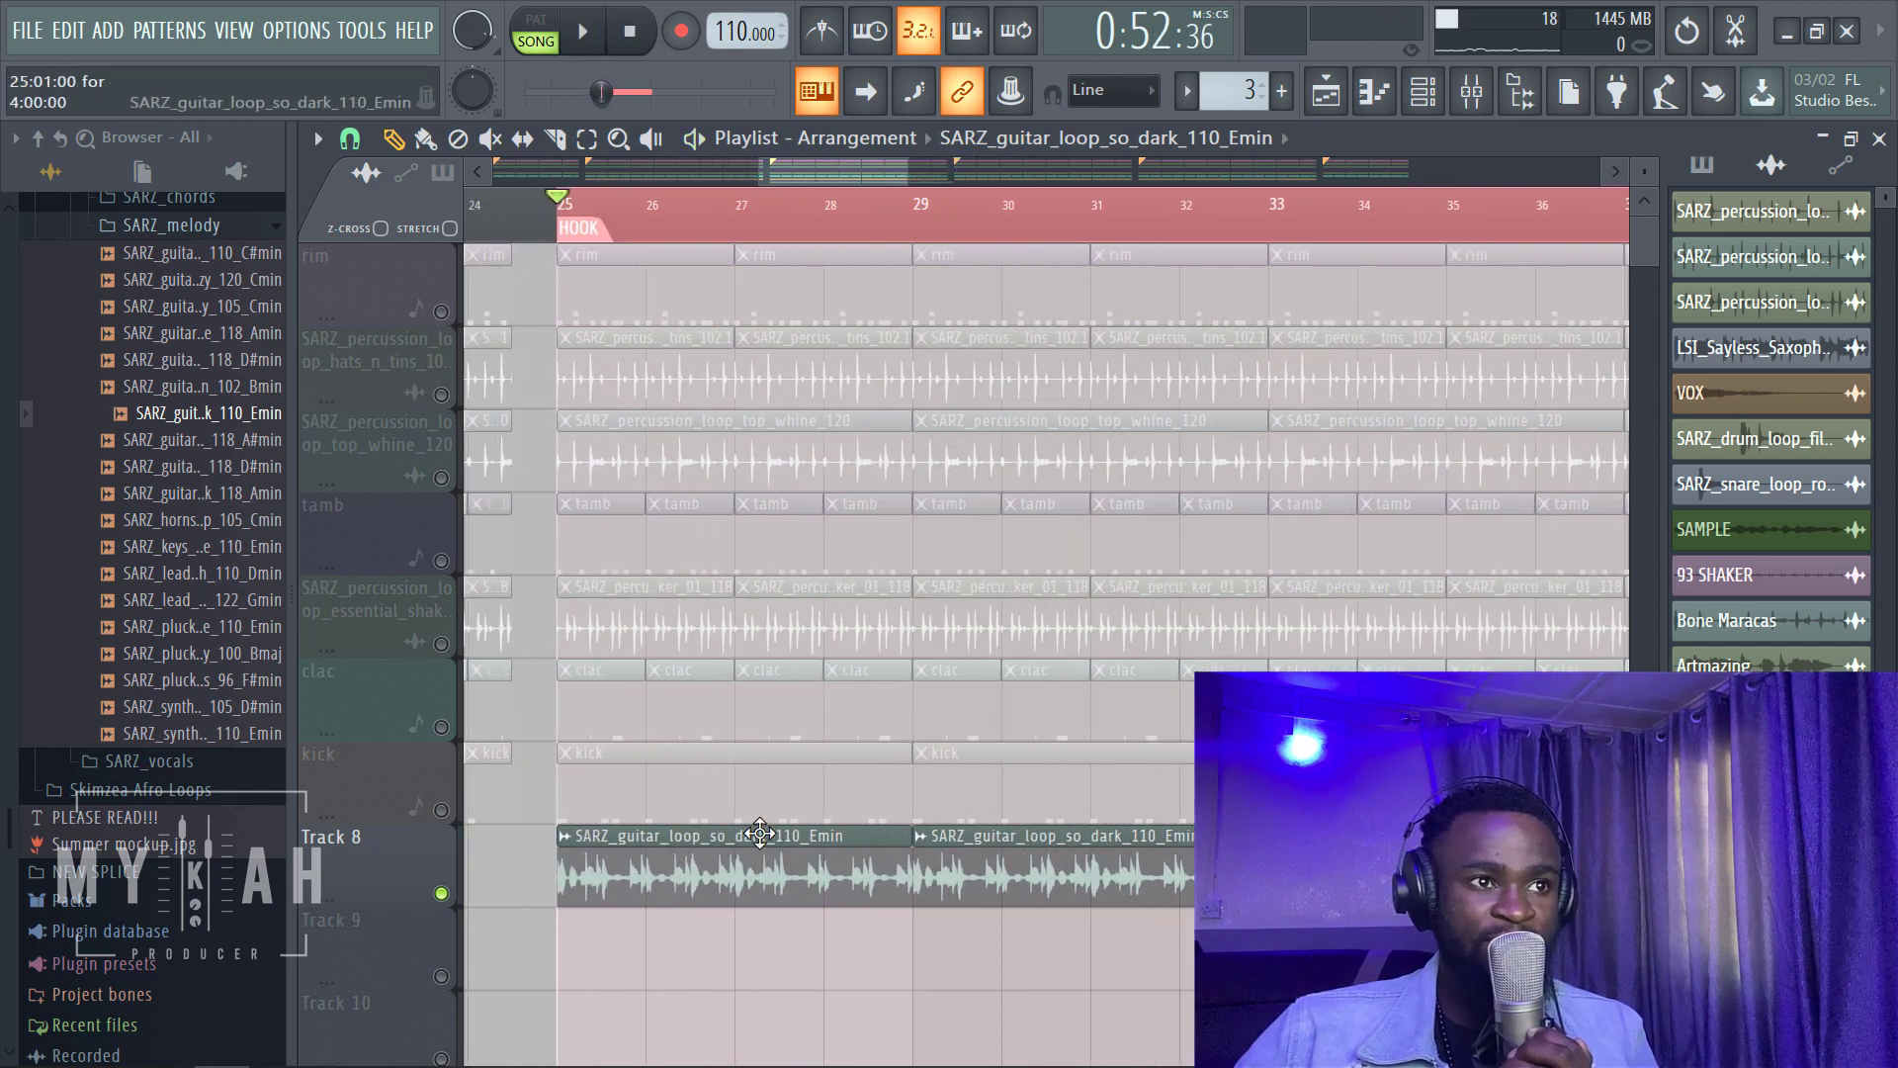
{"action": "double_click", "coordinate": [829, 861]}
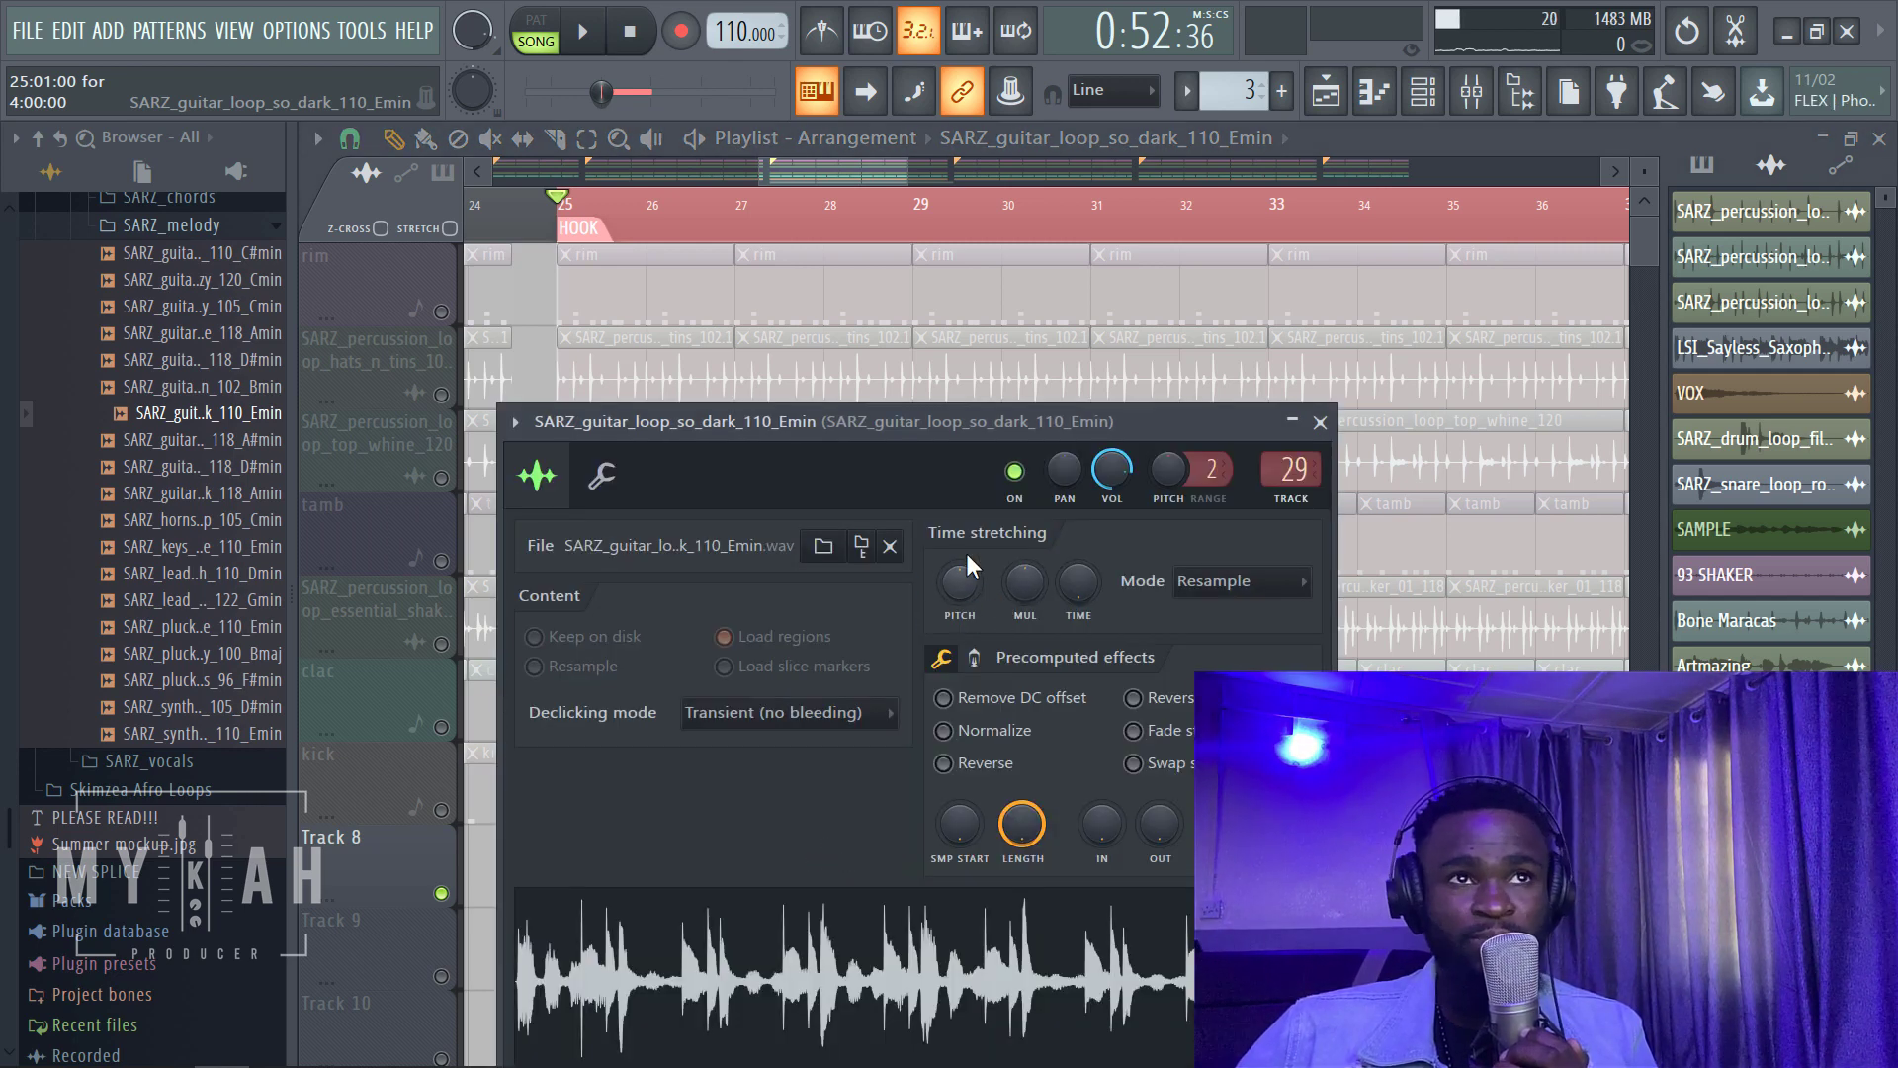
{"action": "left_click_drag", "start_coordinate": [946, 421], "coordinate": [1268, 337]}
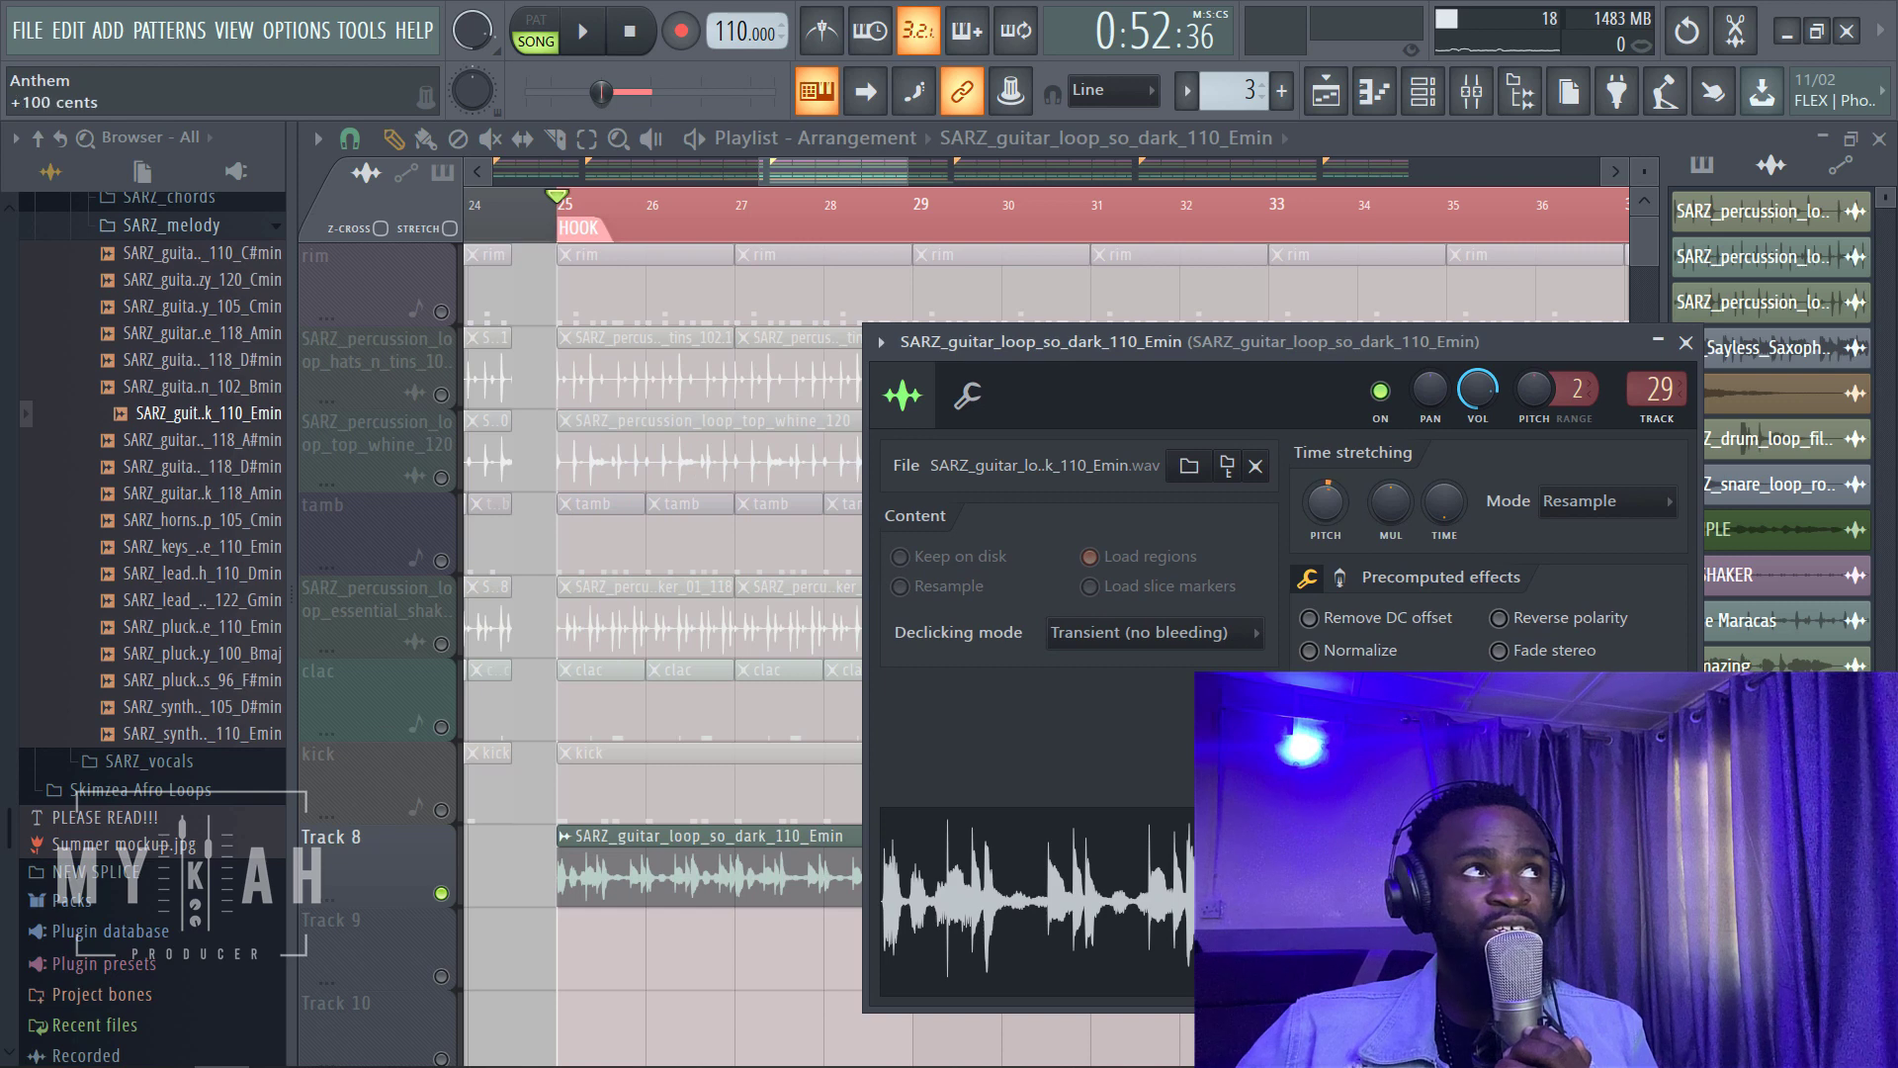
{"action": "left_click_drag", "start_coordinate": [1325, 501], "coordinate": [1326, 494]}
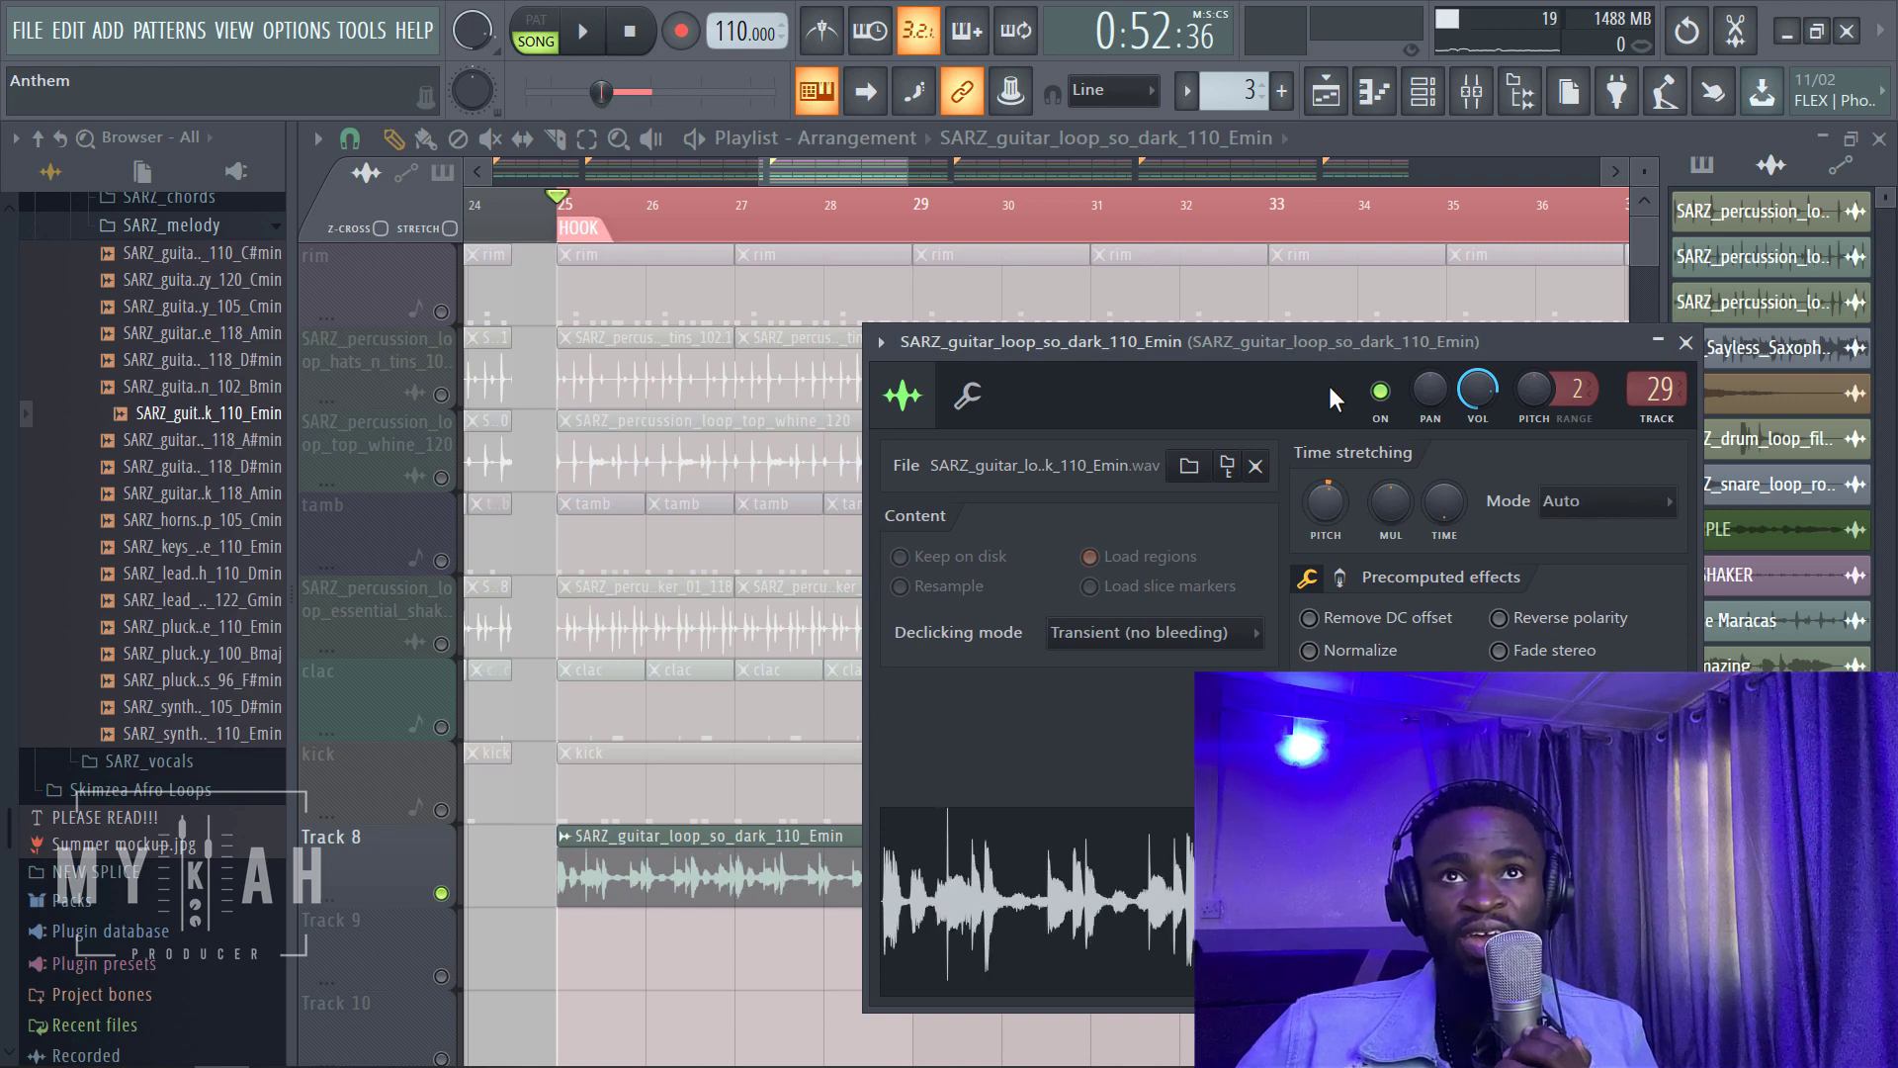
Step: Try the guitar loop at a pitch of +200 cents, playing it from the HOOK twice and stopping playback
{"action": "key", "text": "space"}
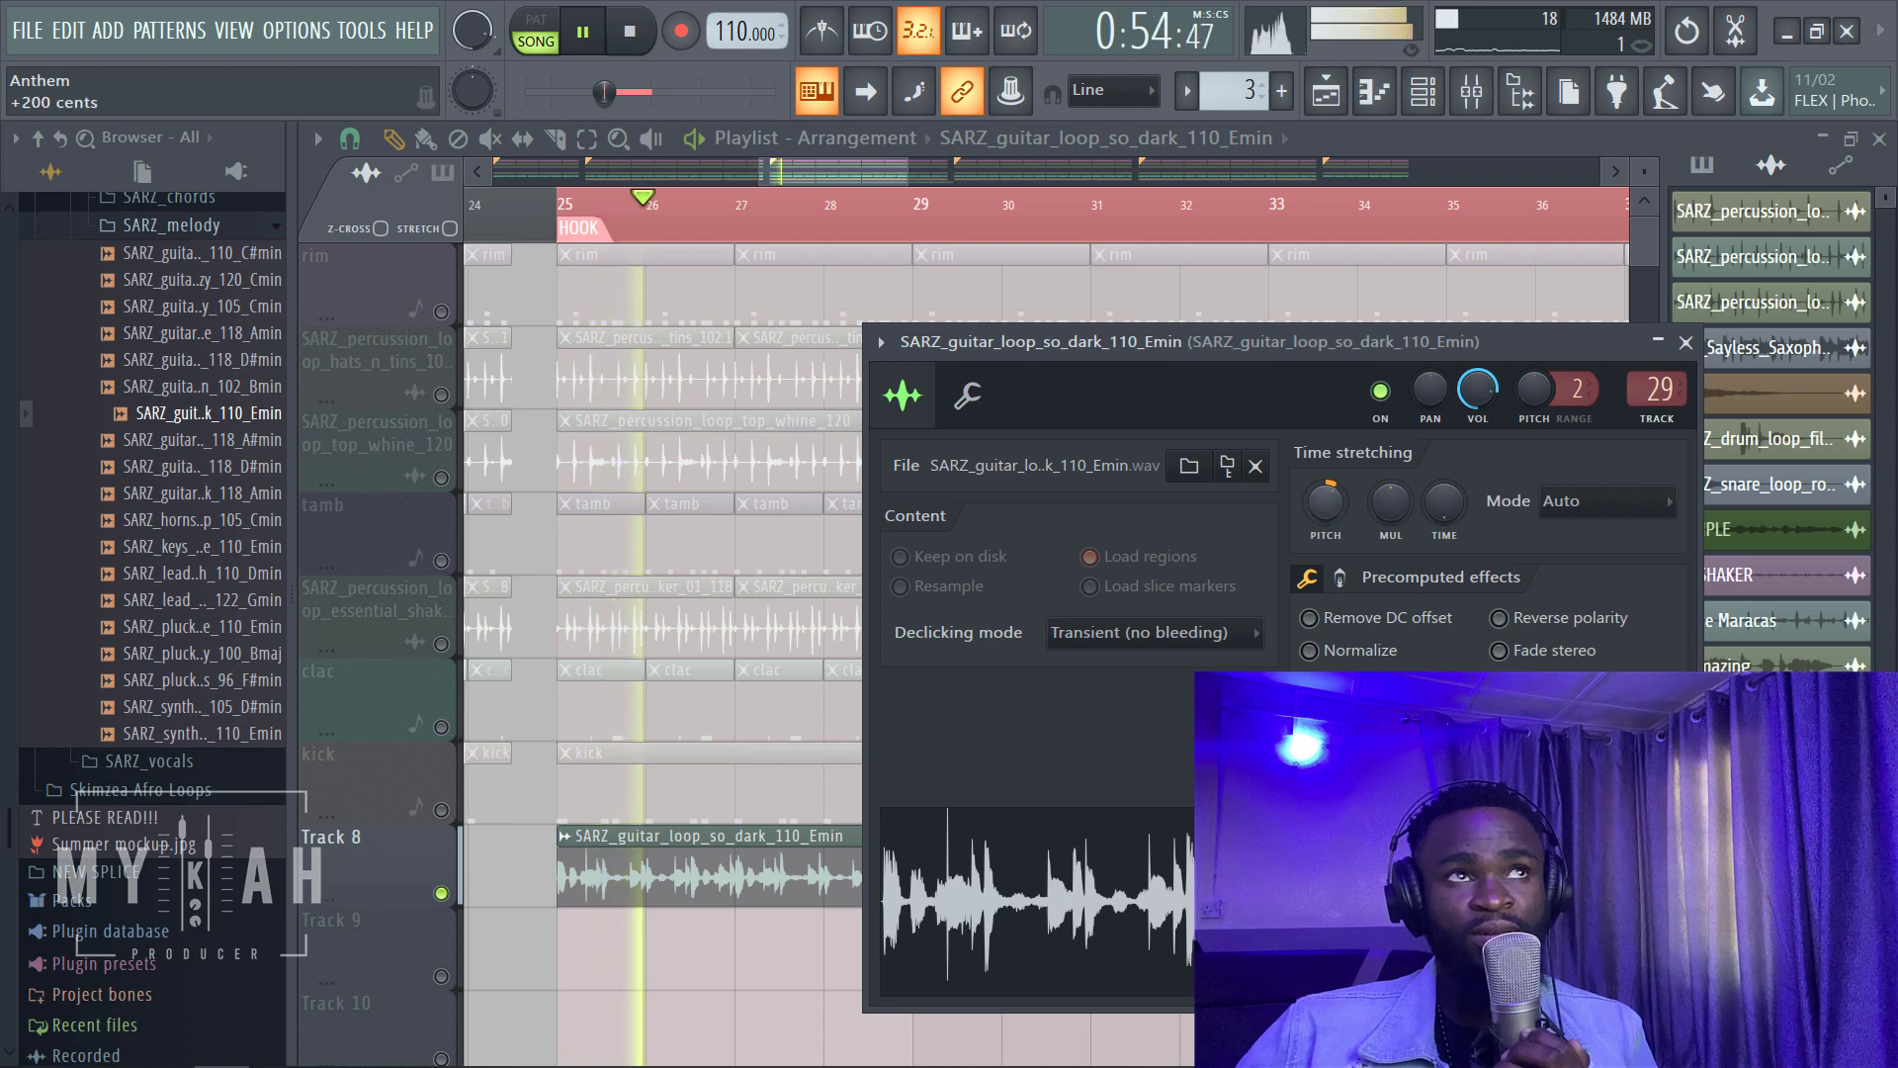
{"action": "left_click", "coordinate": [631, 35]}
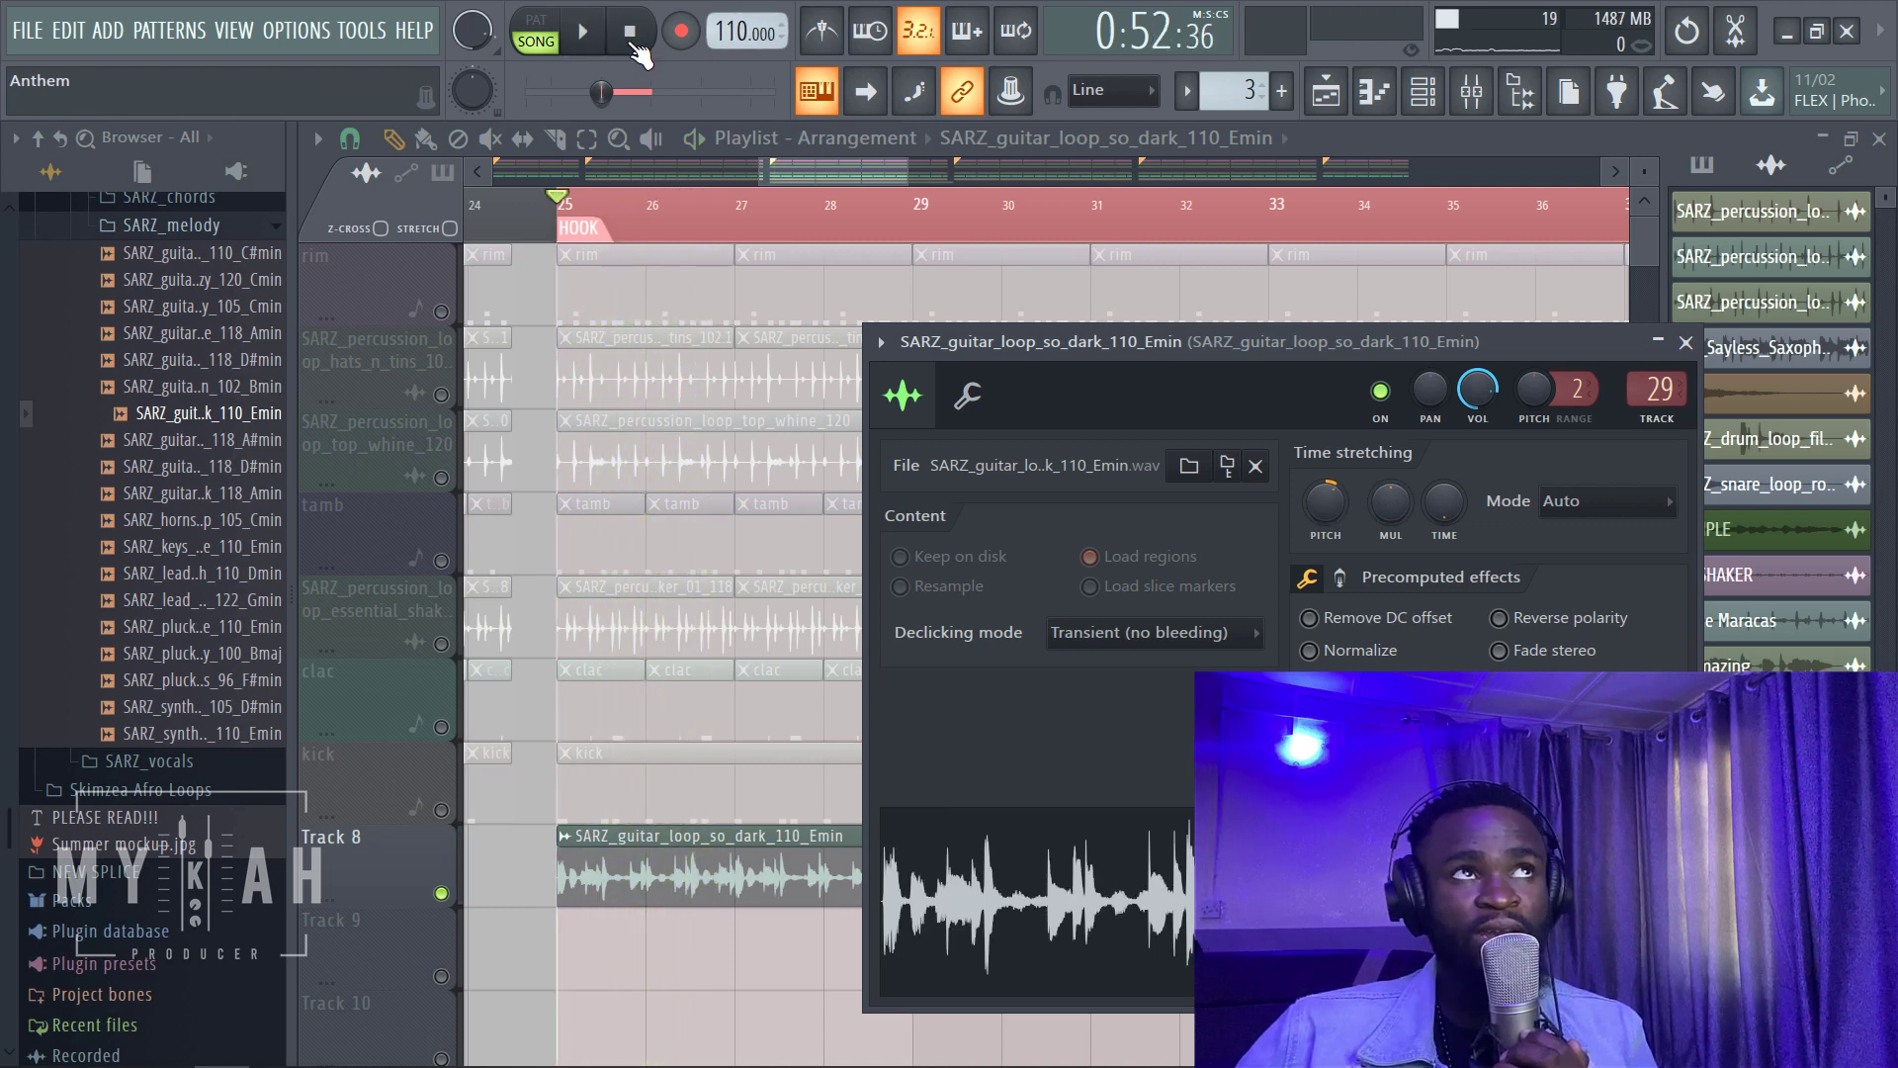
{"action": "left_click", "coordinate": [597, 44]}
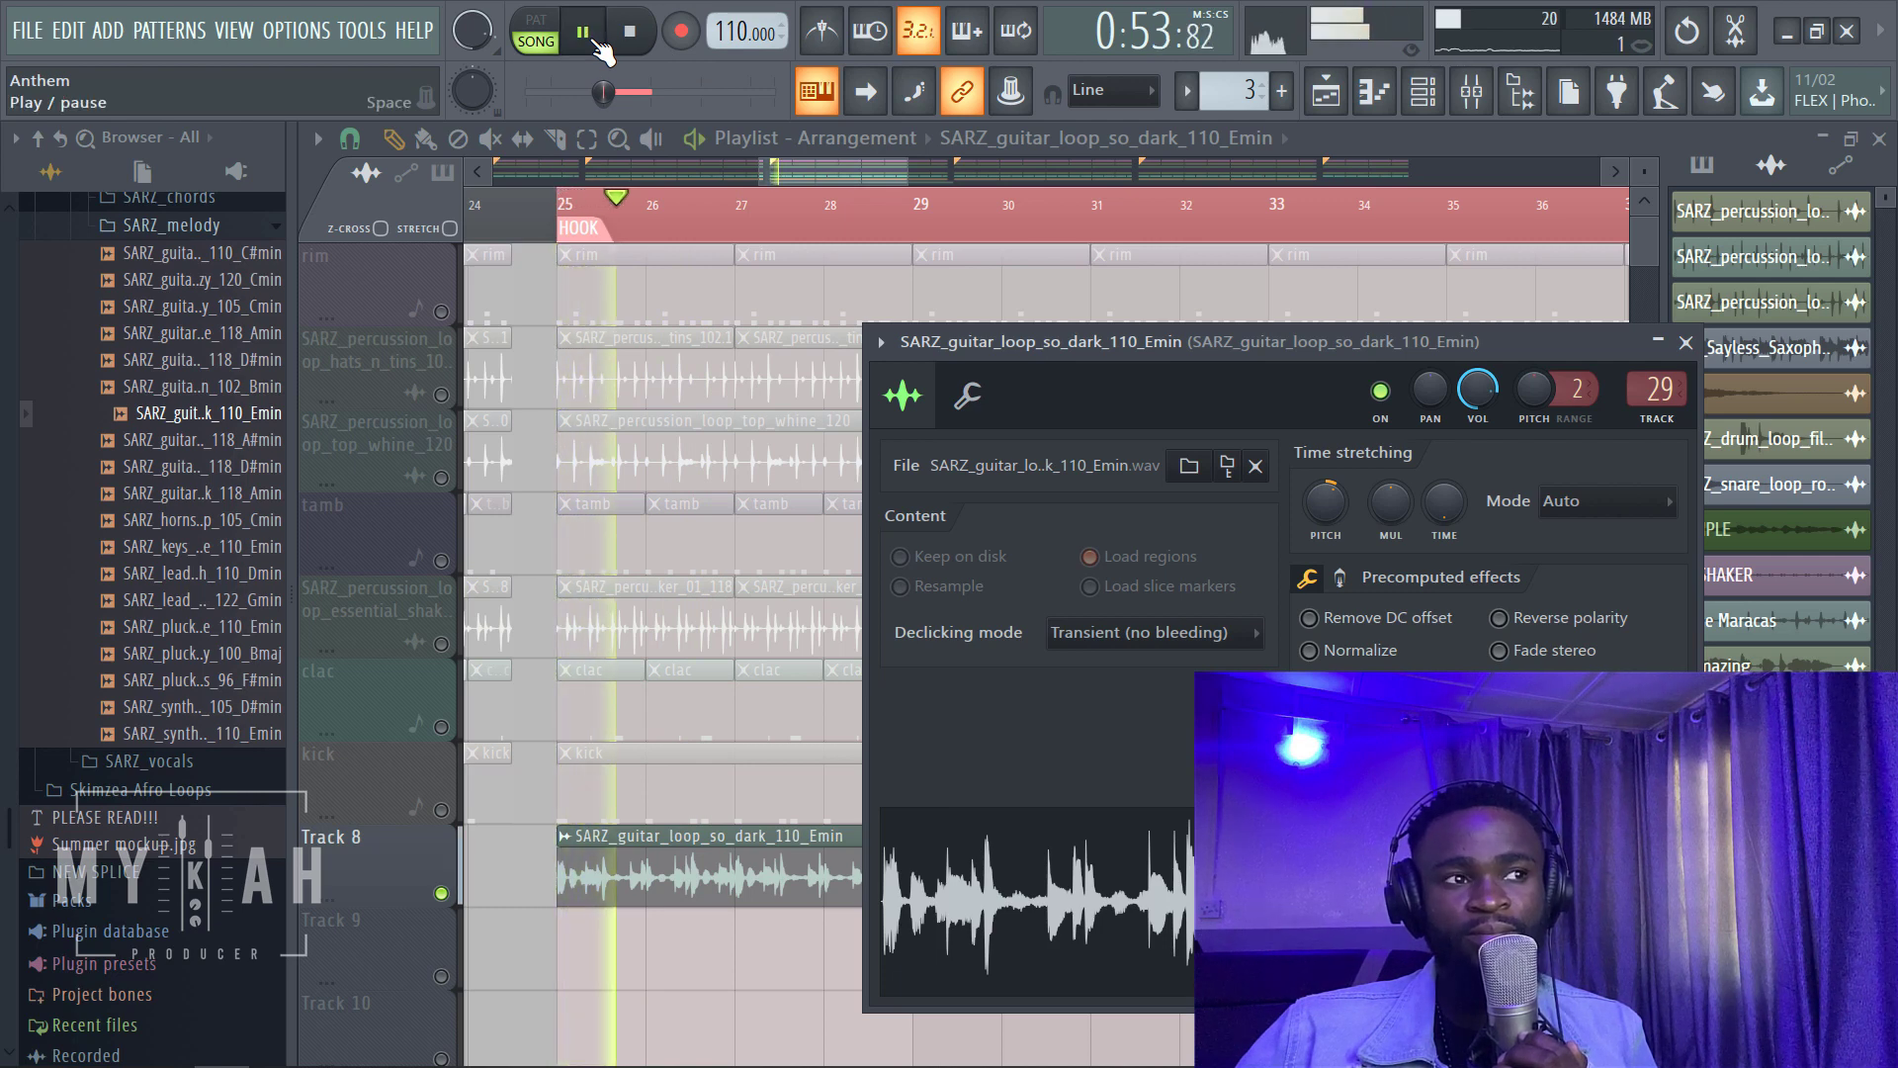
{"action": "left_click", "coordinate": [630, 33]}
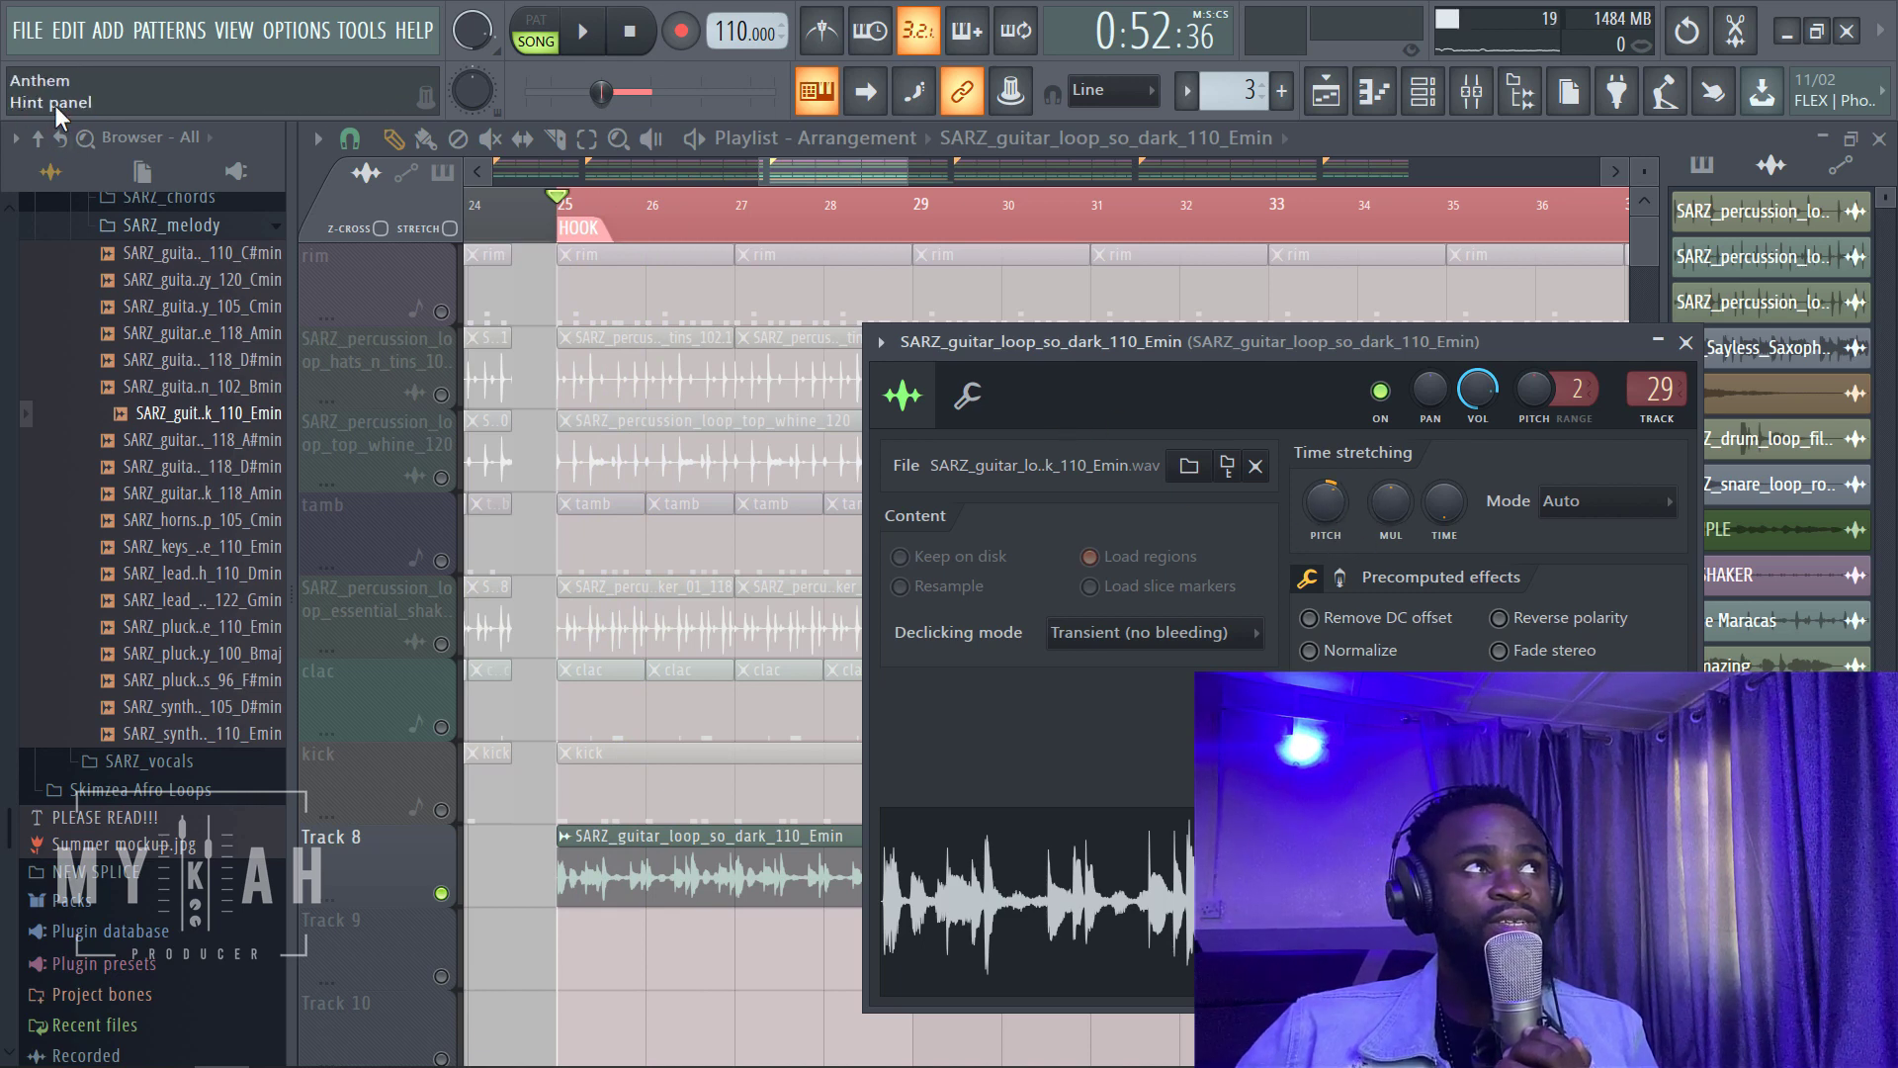
Step: Reset the guitar loop's time-stretching pitch to its default, play the loop, close its channel settings, and stop playback
{"action": "right_click", "coordinate": [1318, 490]}
{"action": "left_click", "coordinate": [1356, 504]}
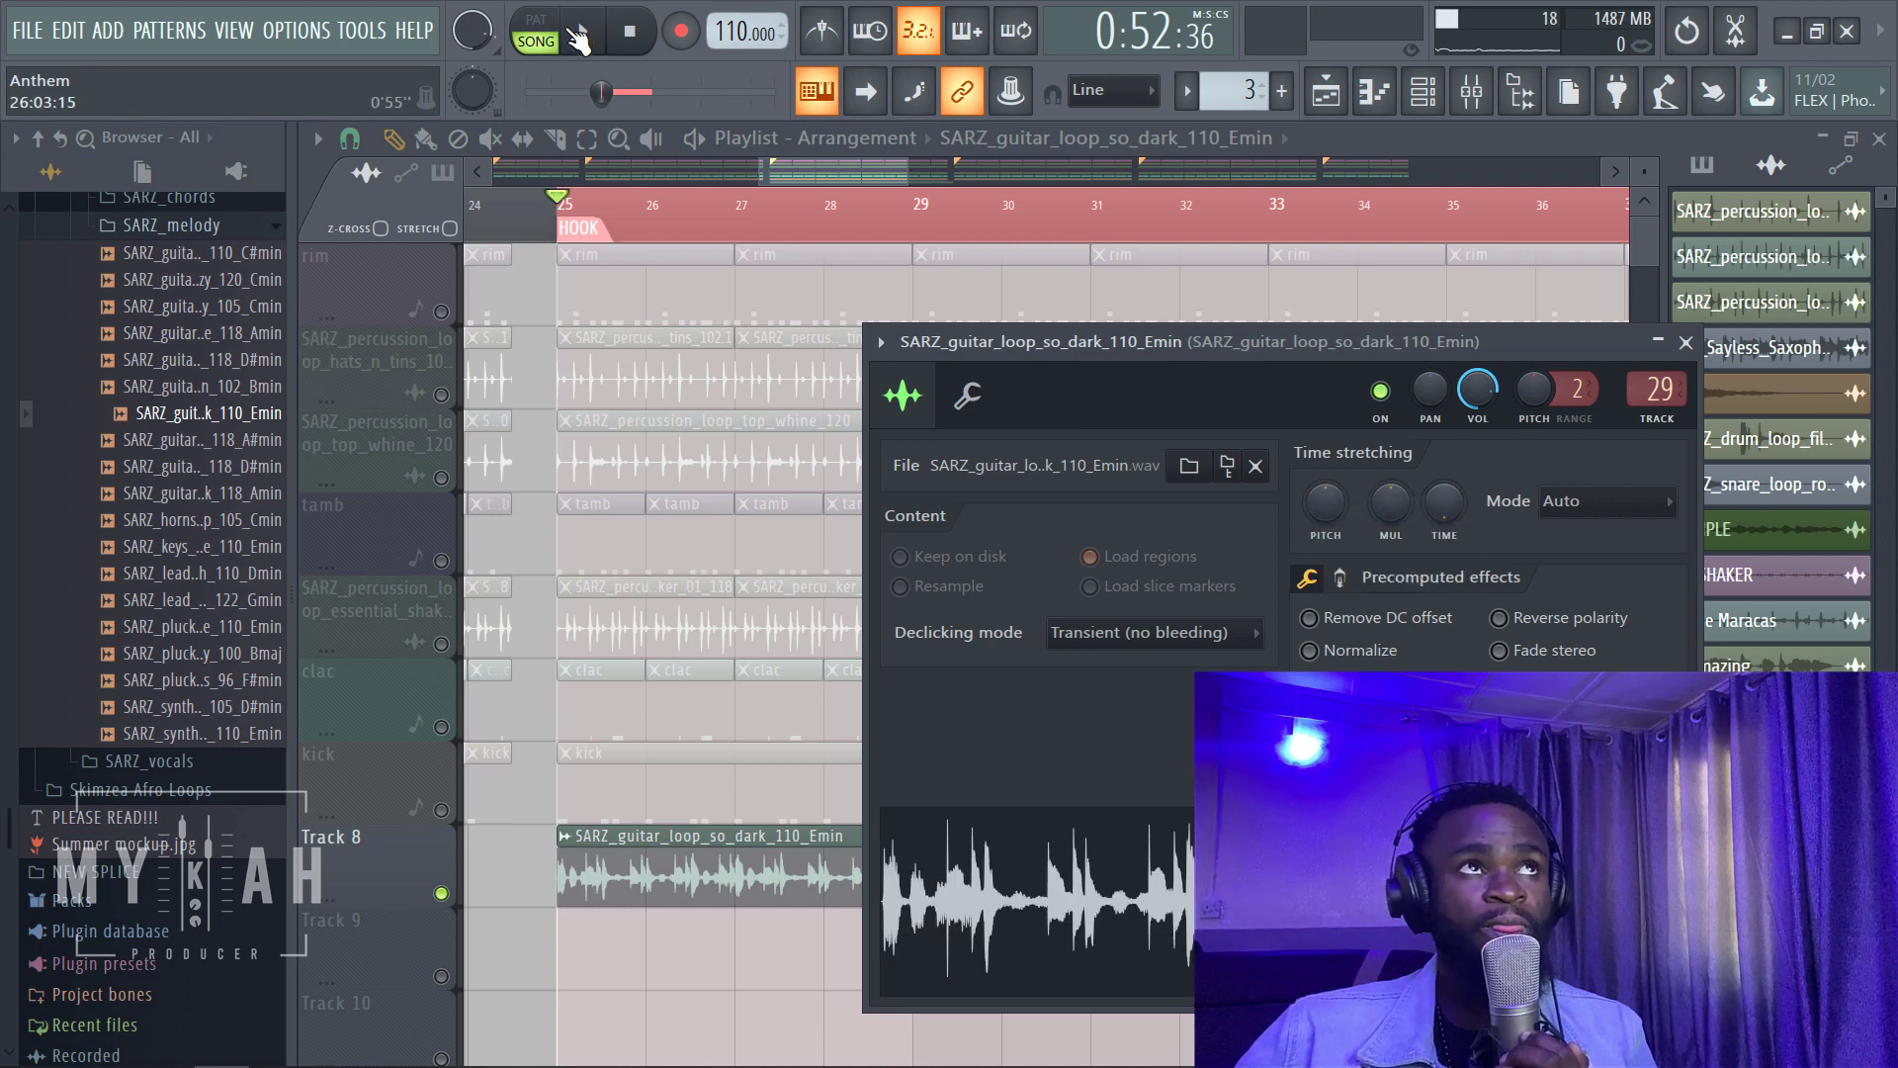
{"action": "left_click", "coordinate": [585, 32]}
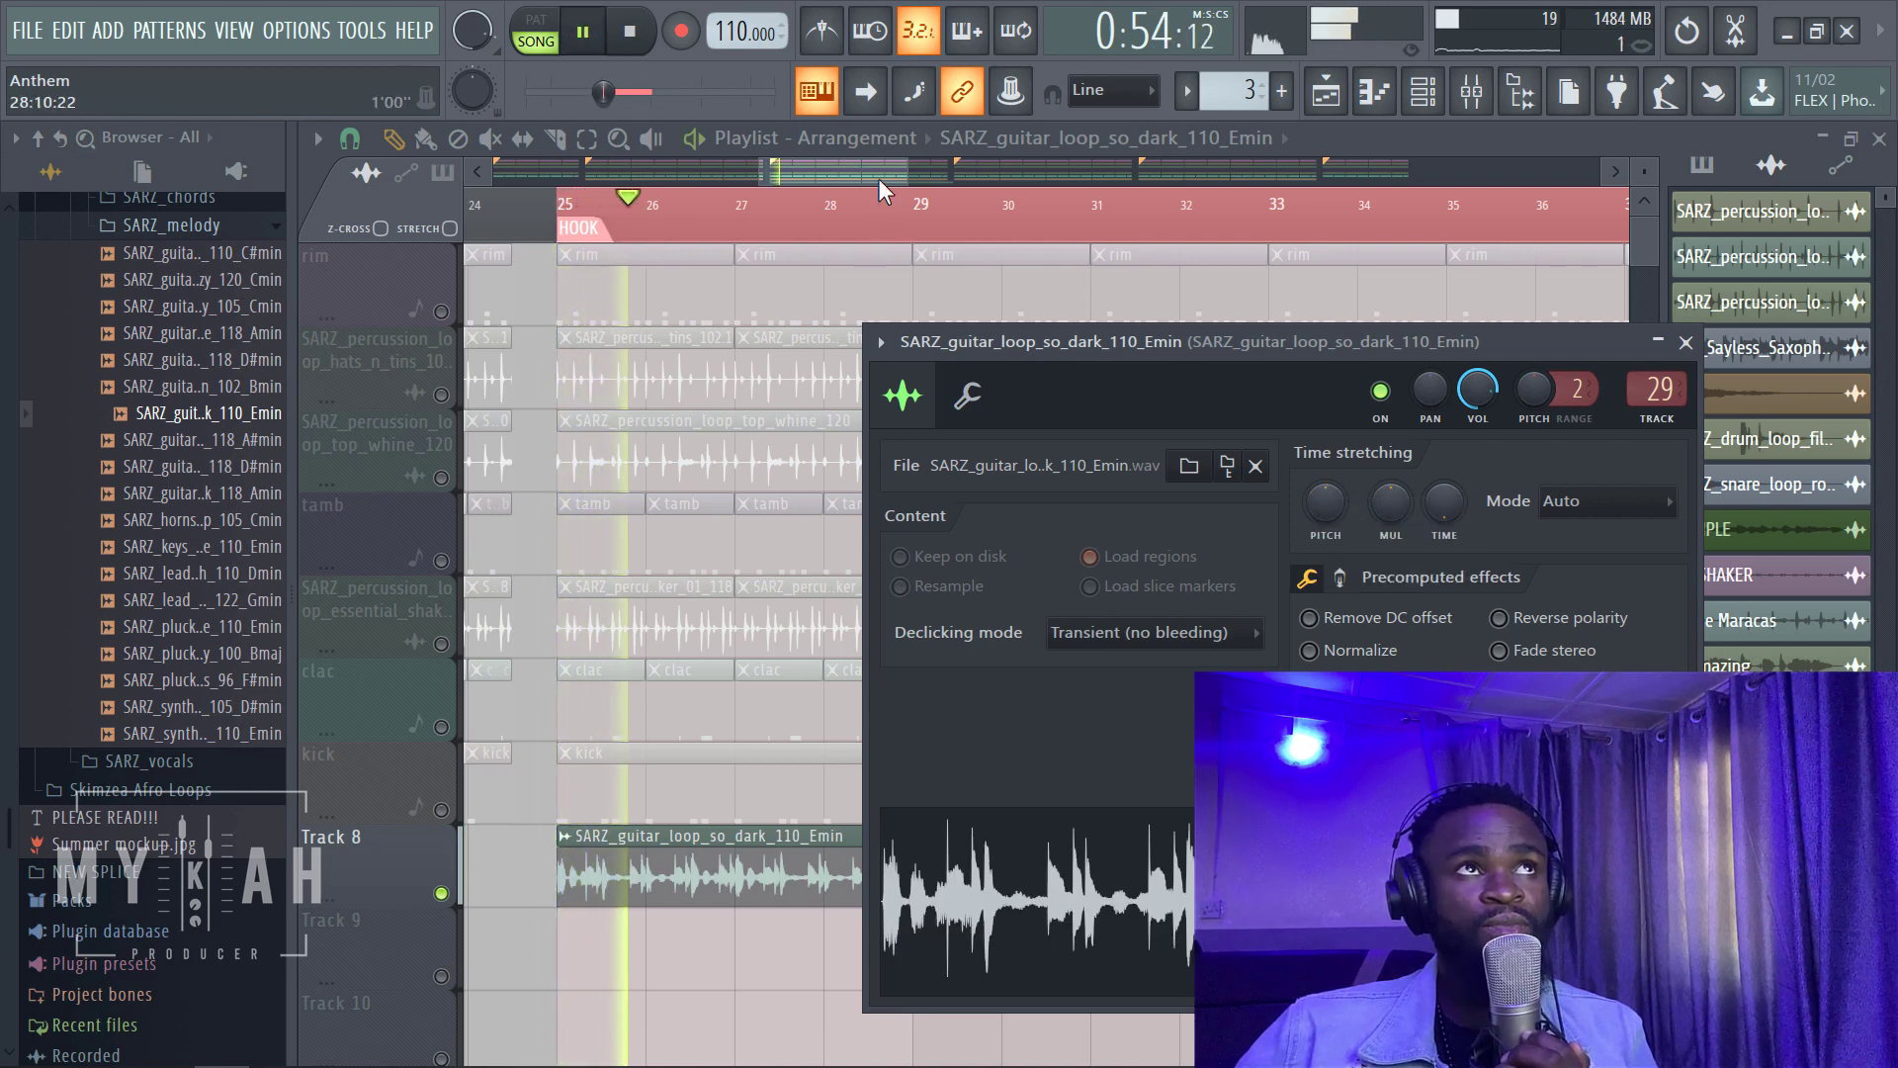
{"action": "key", "text": "Escape"}
{"action": "key", "text": "space"}
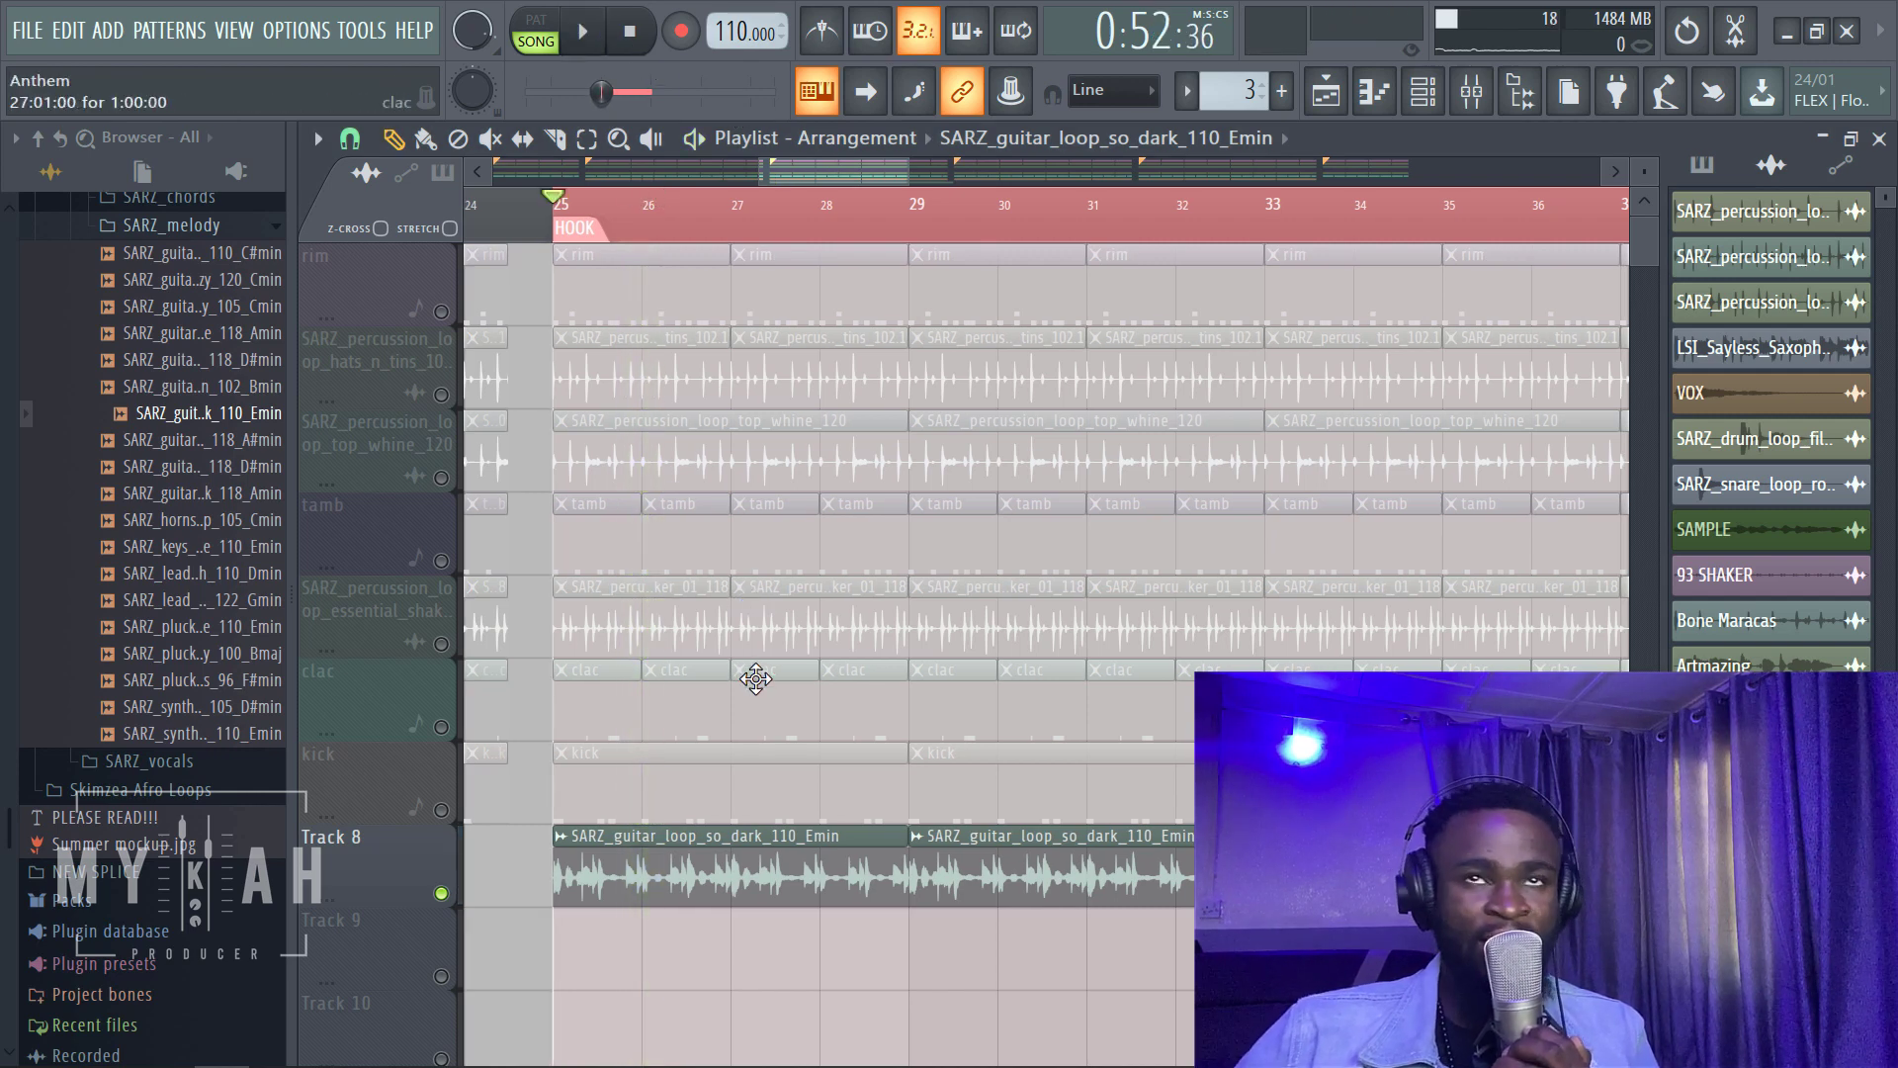
Step: Load the saved mixer track state "straw" onto the guitar loop's mixer track, insert 29
{"action": "left_click", "coordinate": [1471, 91]}
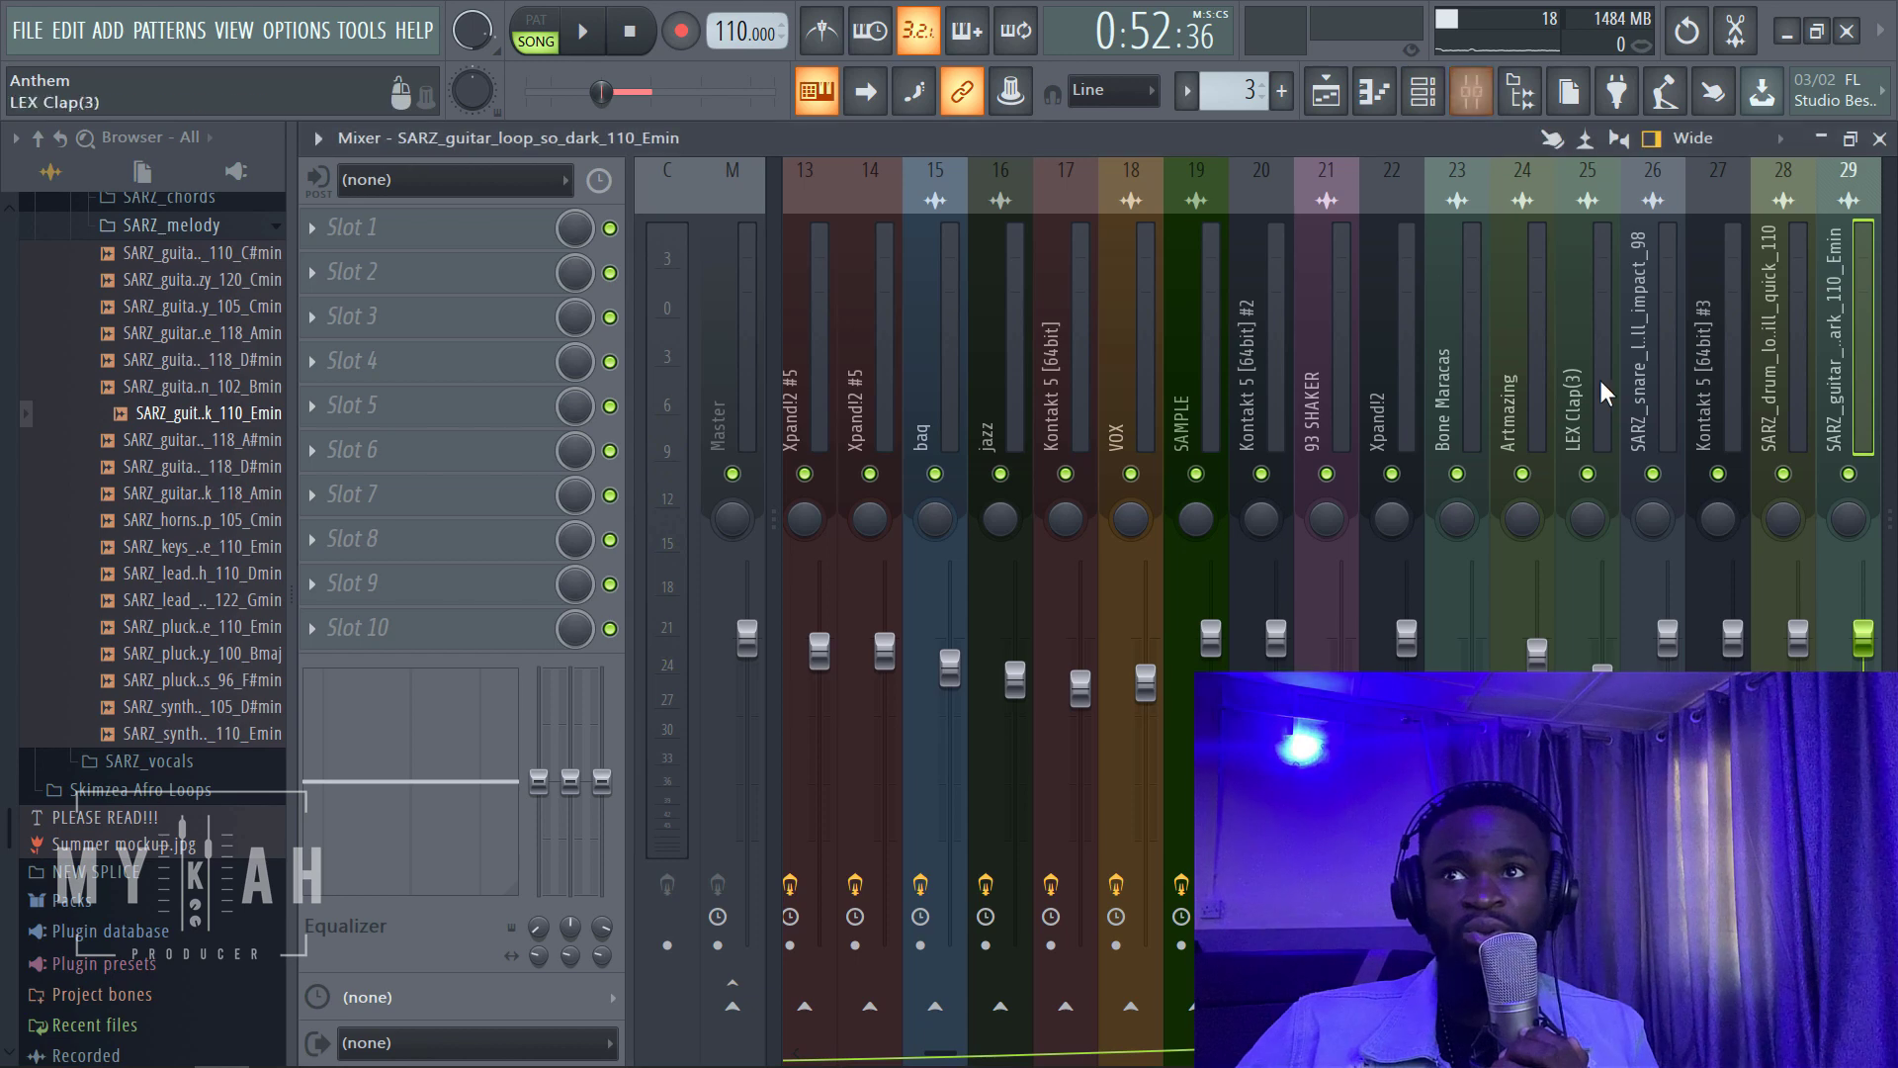
{"action": "scroll", "coordinate": [1235, 405], "scroll_direction": "up", "scroll_amount": 3}
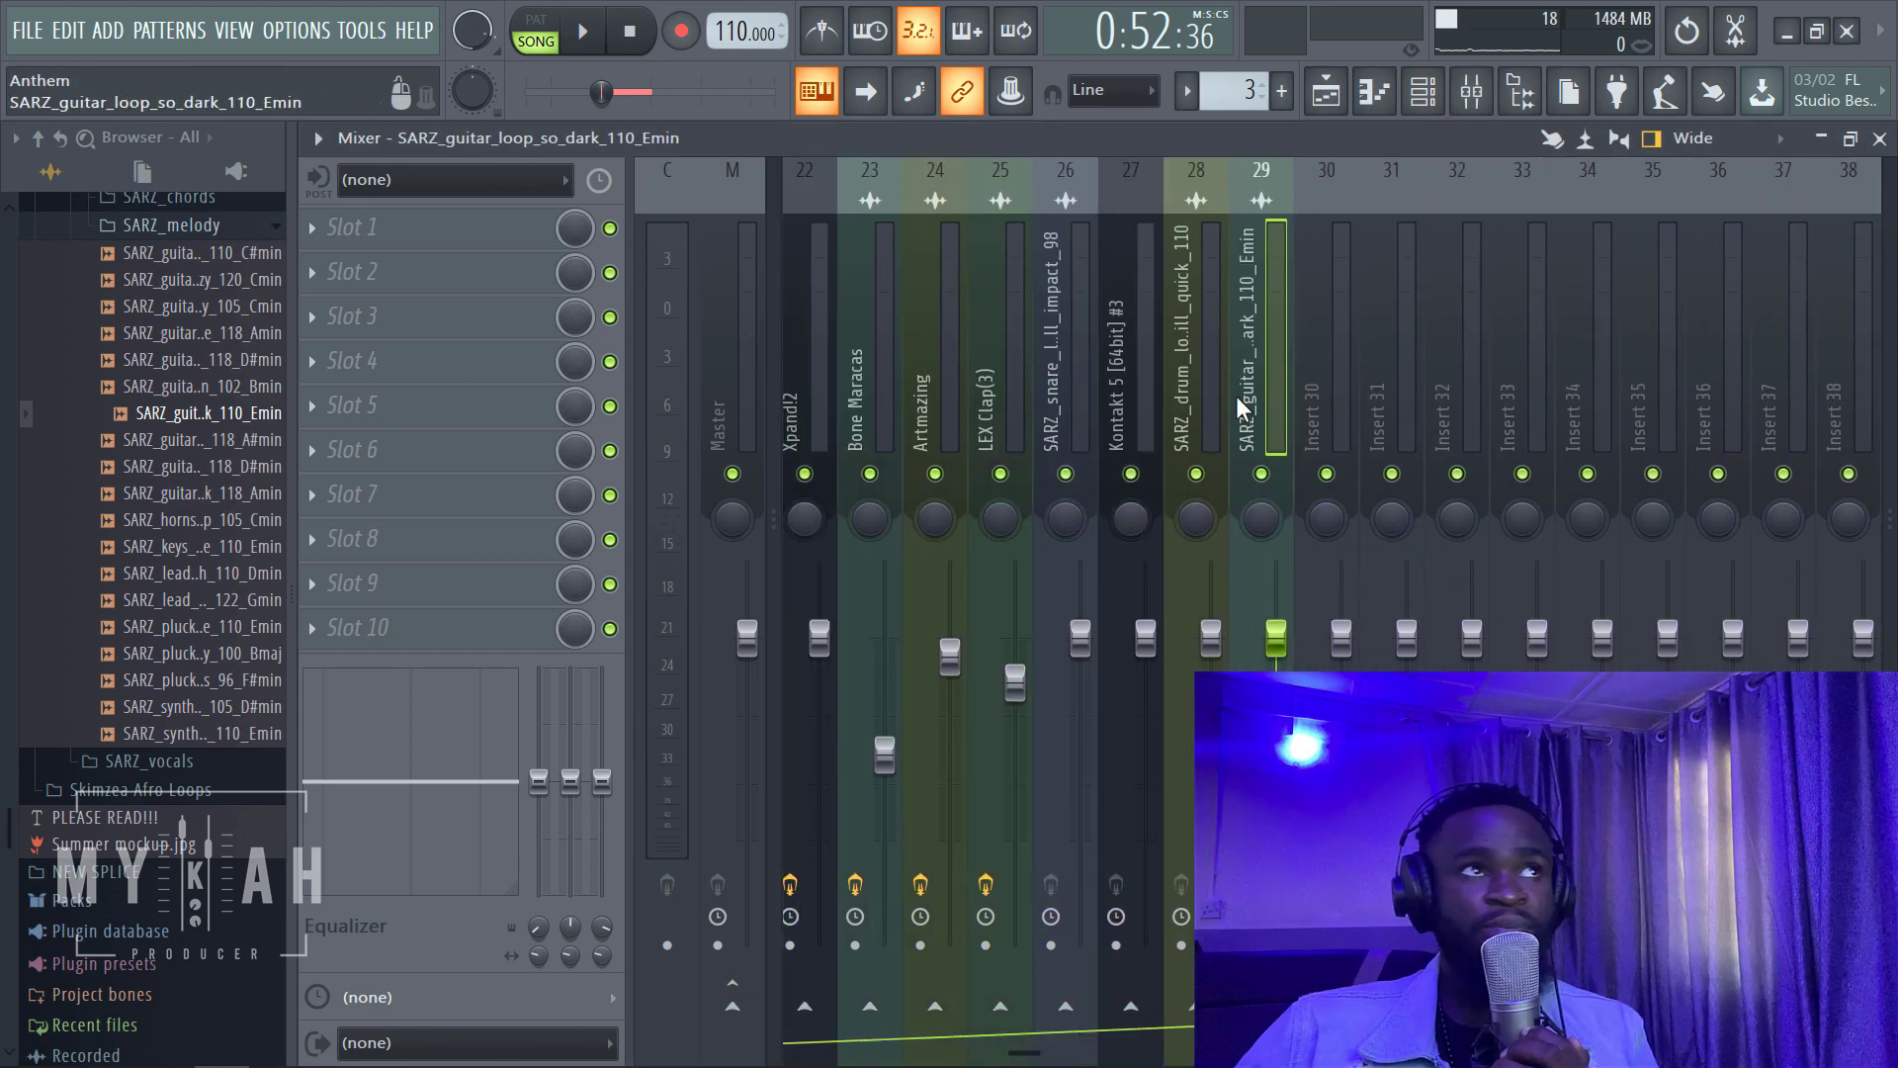
{"action": "left_click", "coordinate": [316, 138]}
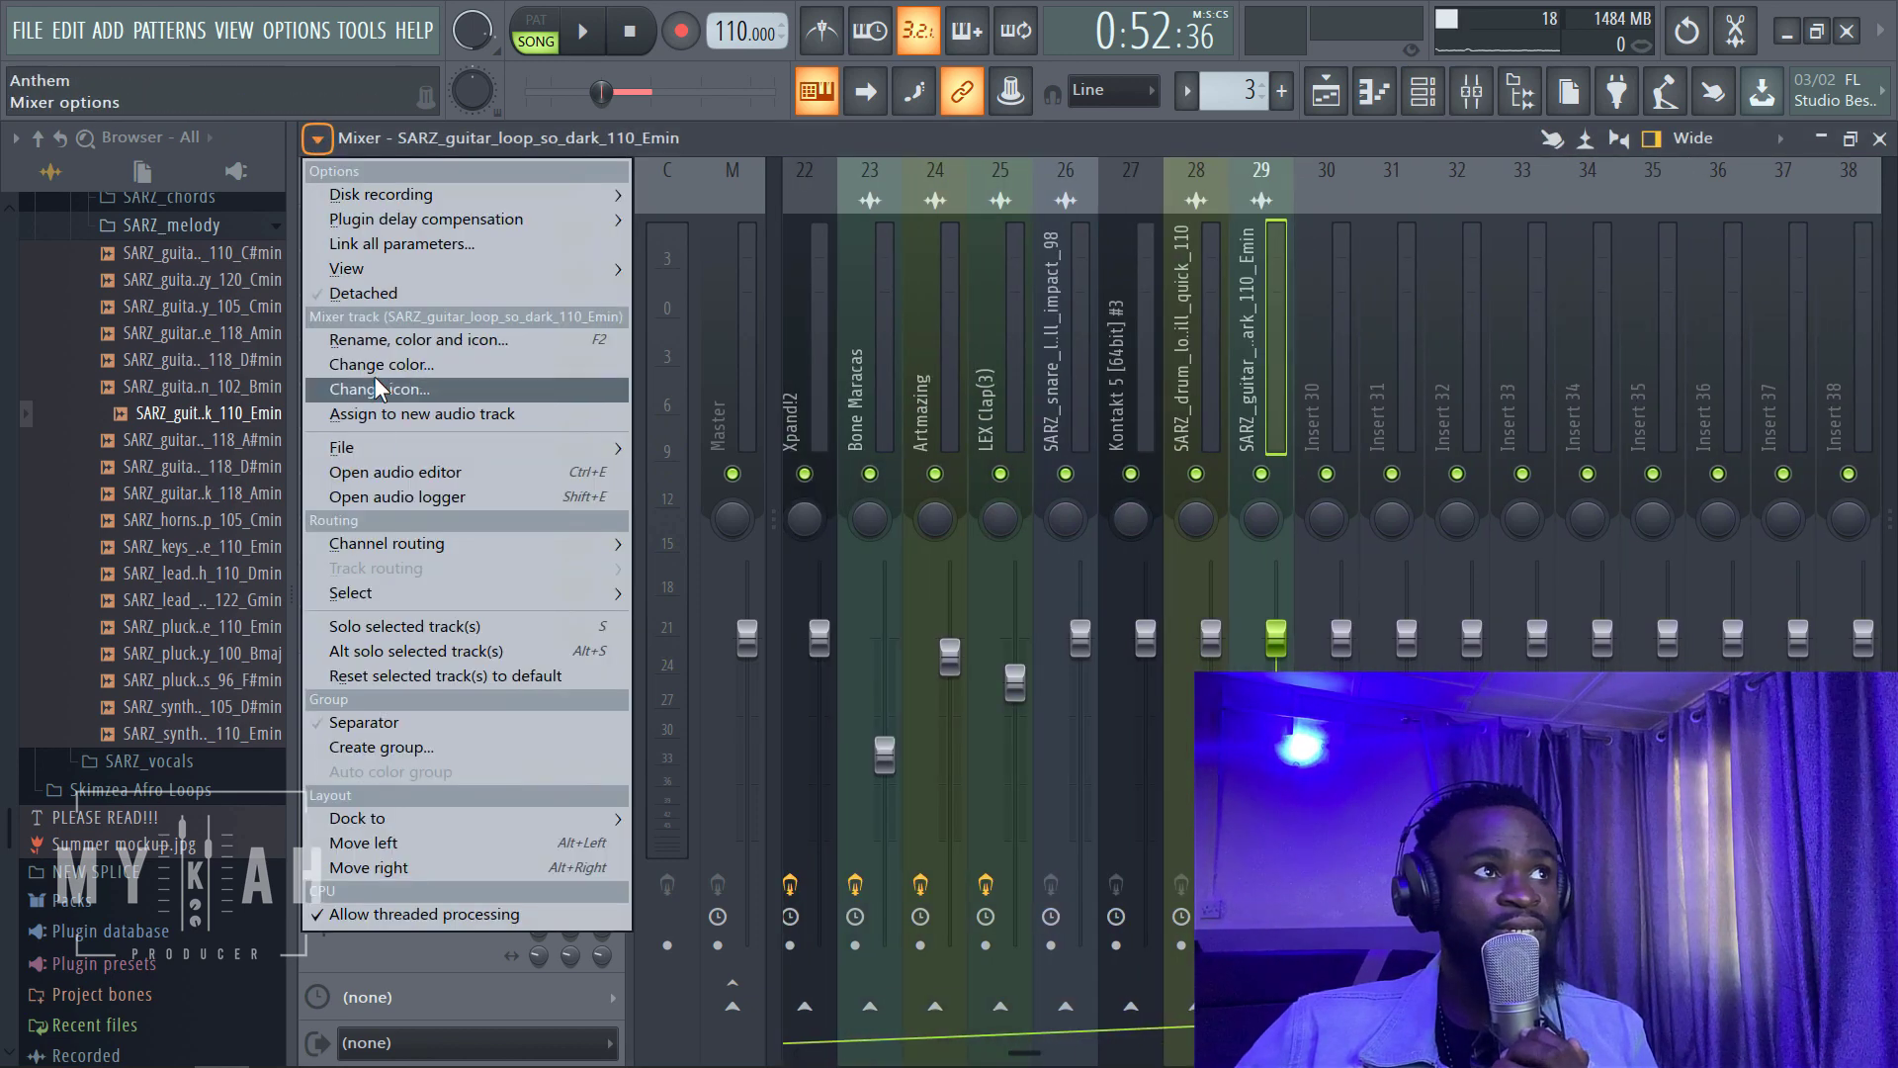
{"action": "mouse_move", "coordinate": [400, 453]}
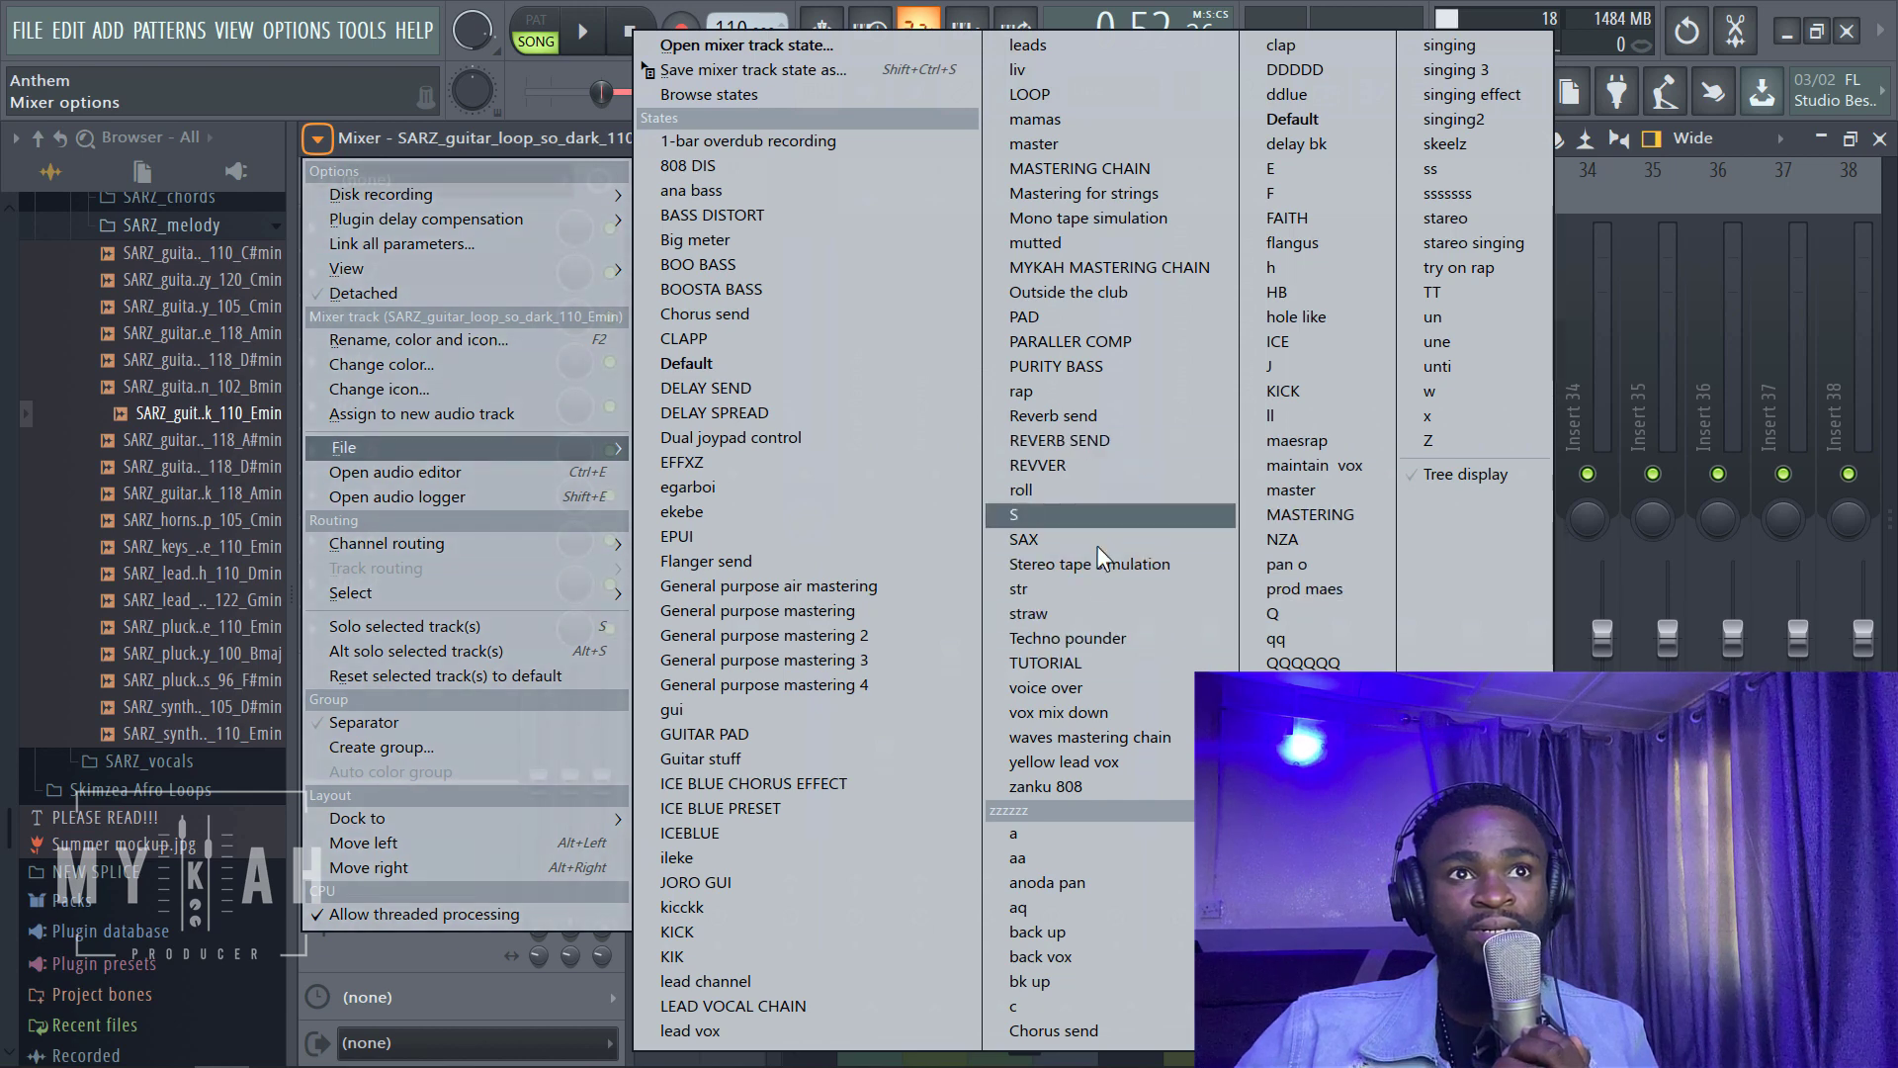
{"action": "left_click", "coordinate": [1081, 613]}
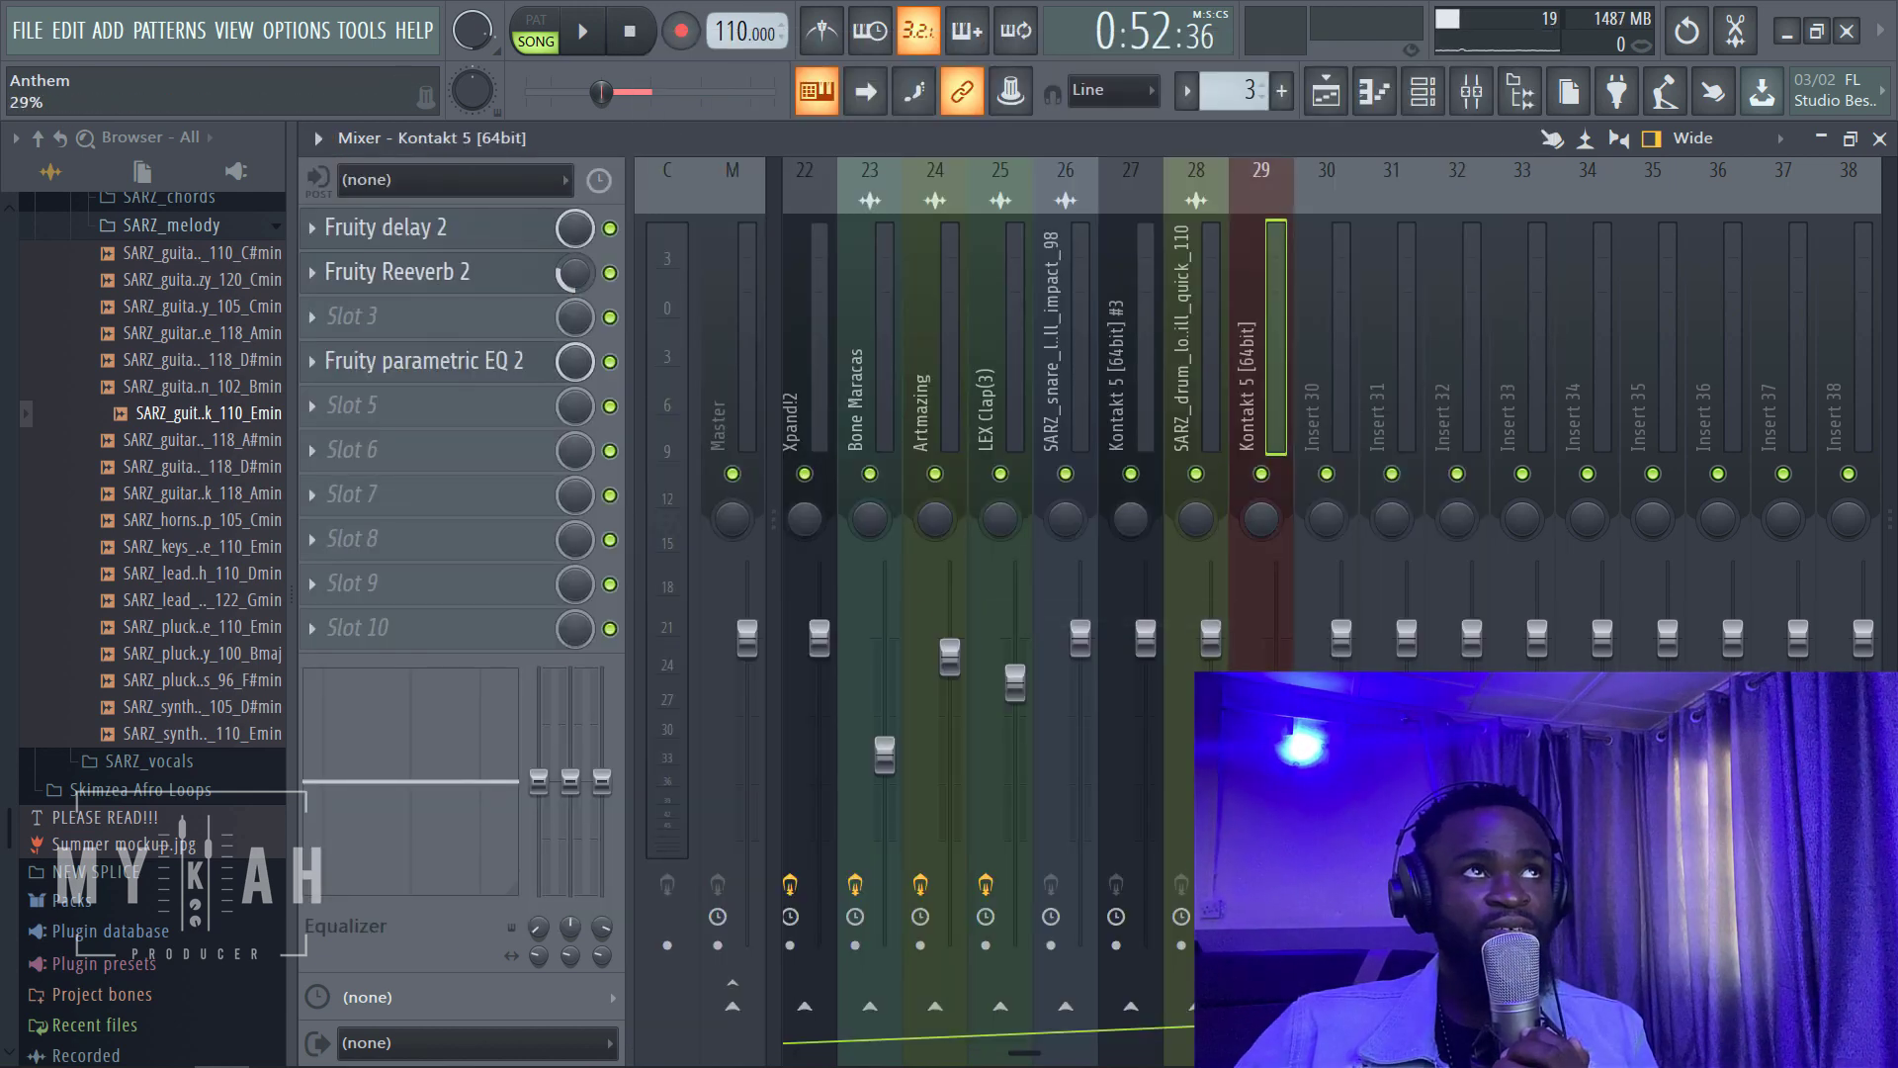
Step: Audition the guitar loop with a lower Fruity delay 2 mix, and check Fruity Reeverb 2's wet level
{"action": "left_click", "coordinate": [589, 33]}
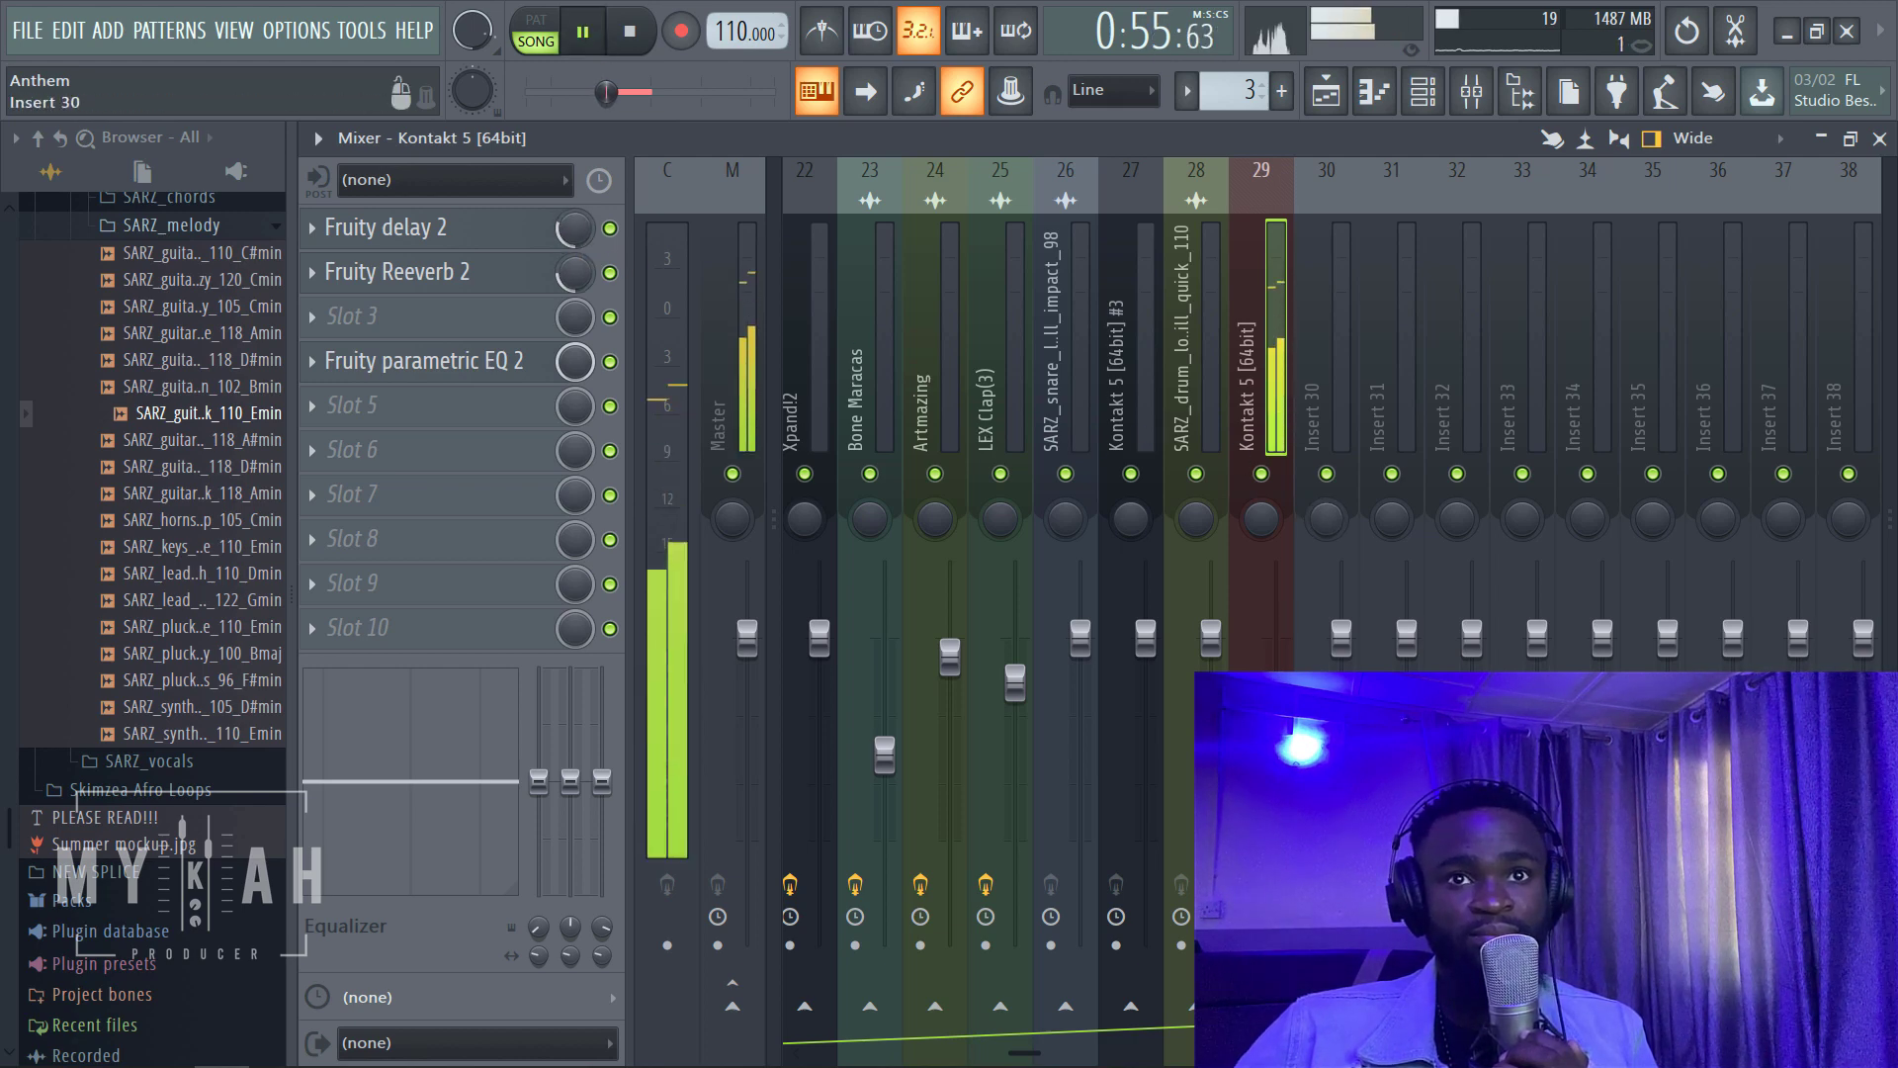
{"action": "left_click", "coordinate": [643, 38]}
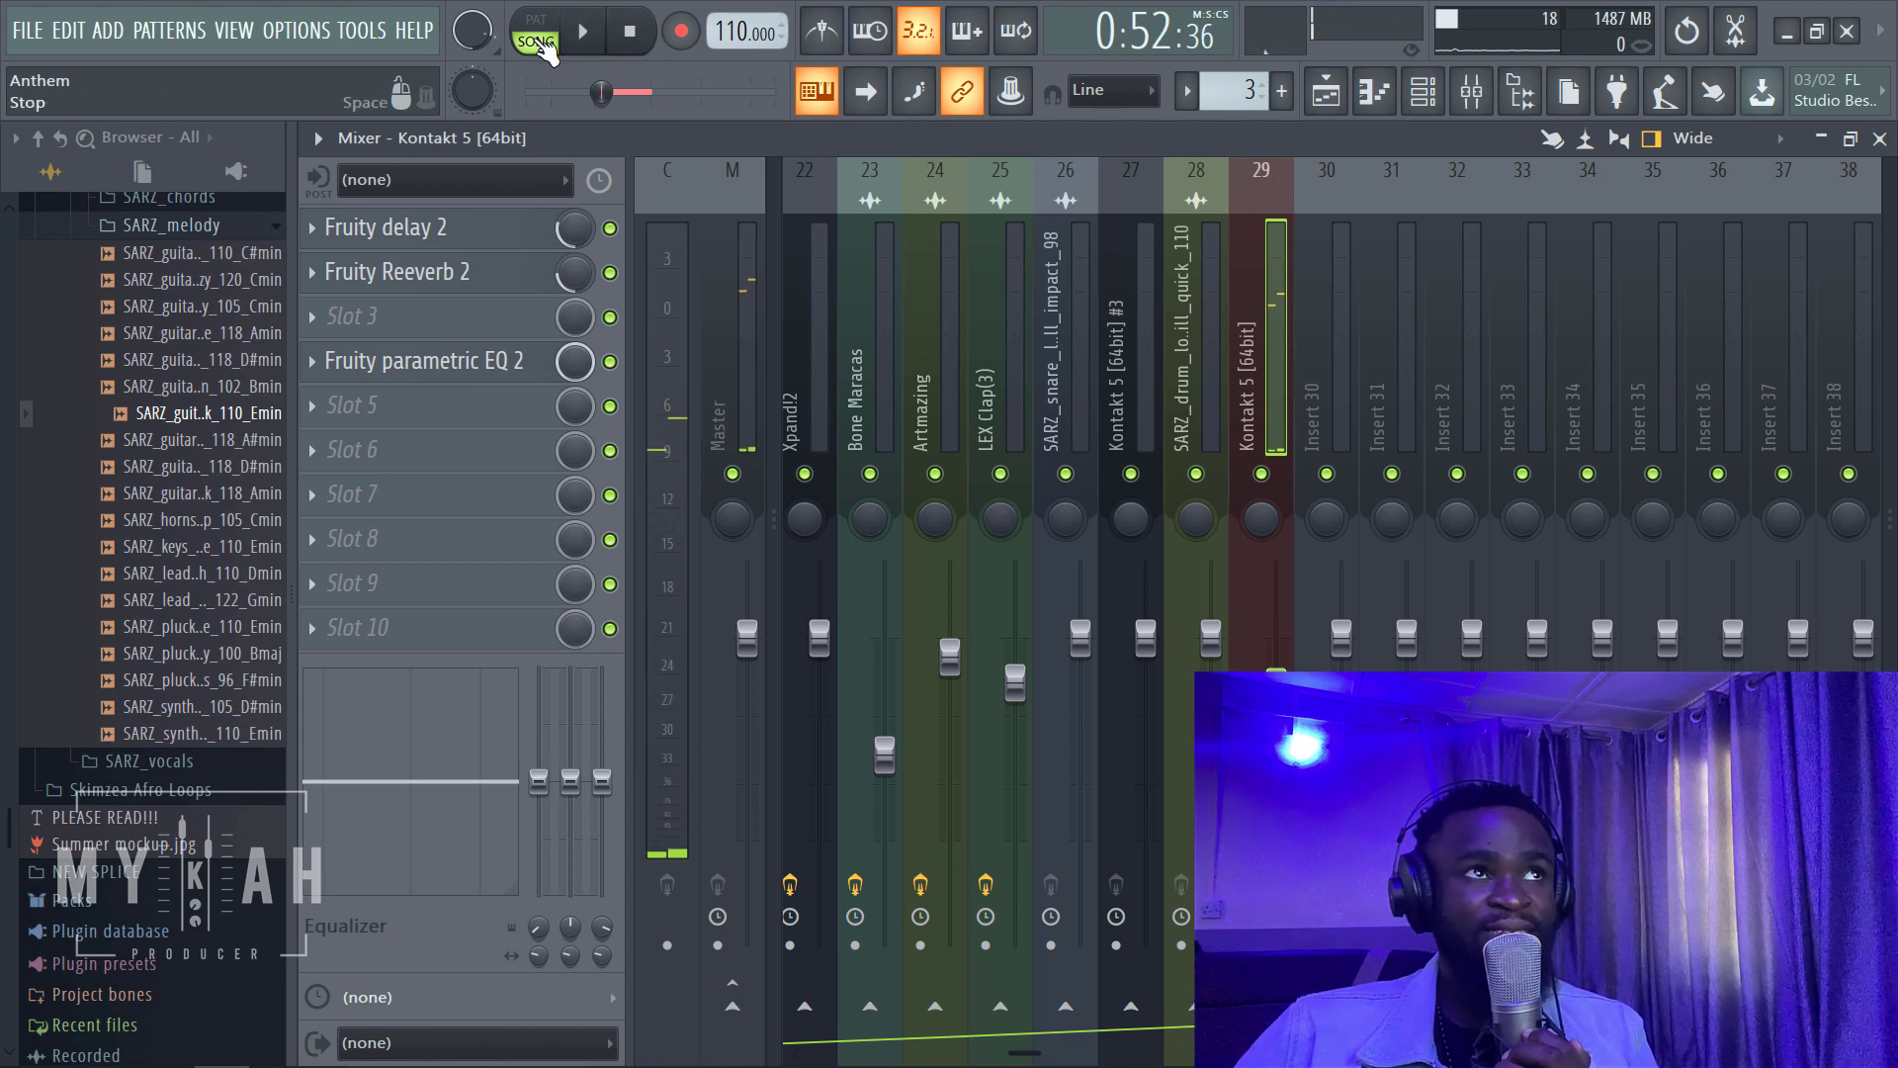
{"action": "left_click", "coordinate": [509, 292]}
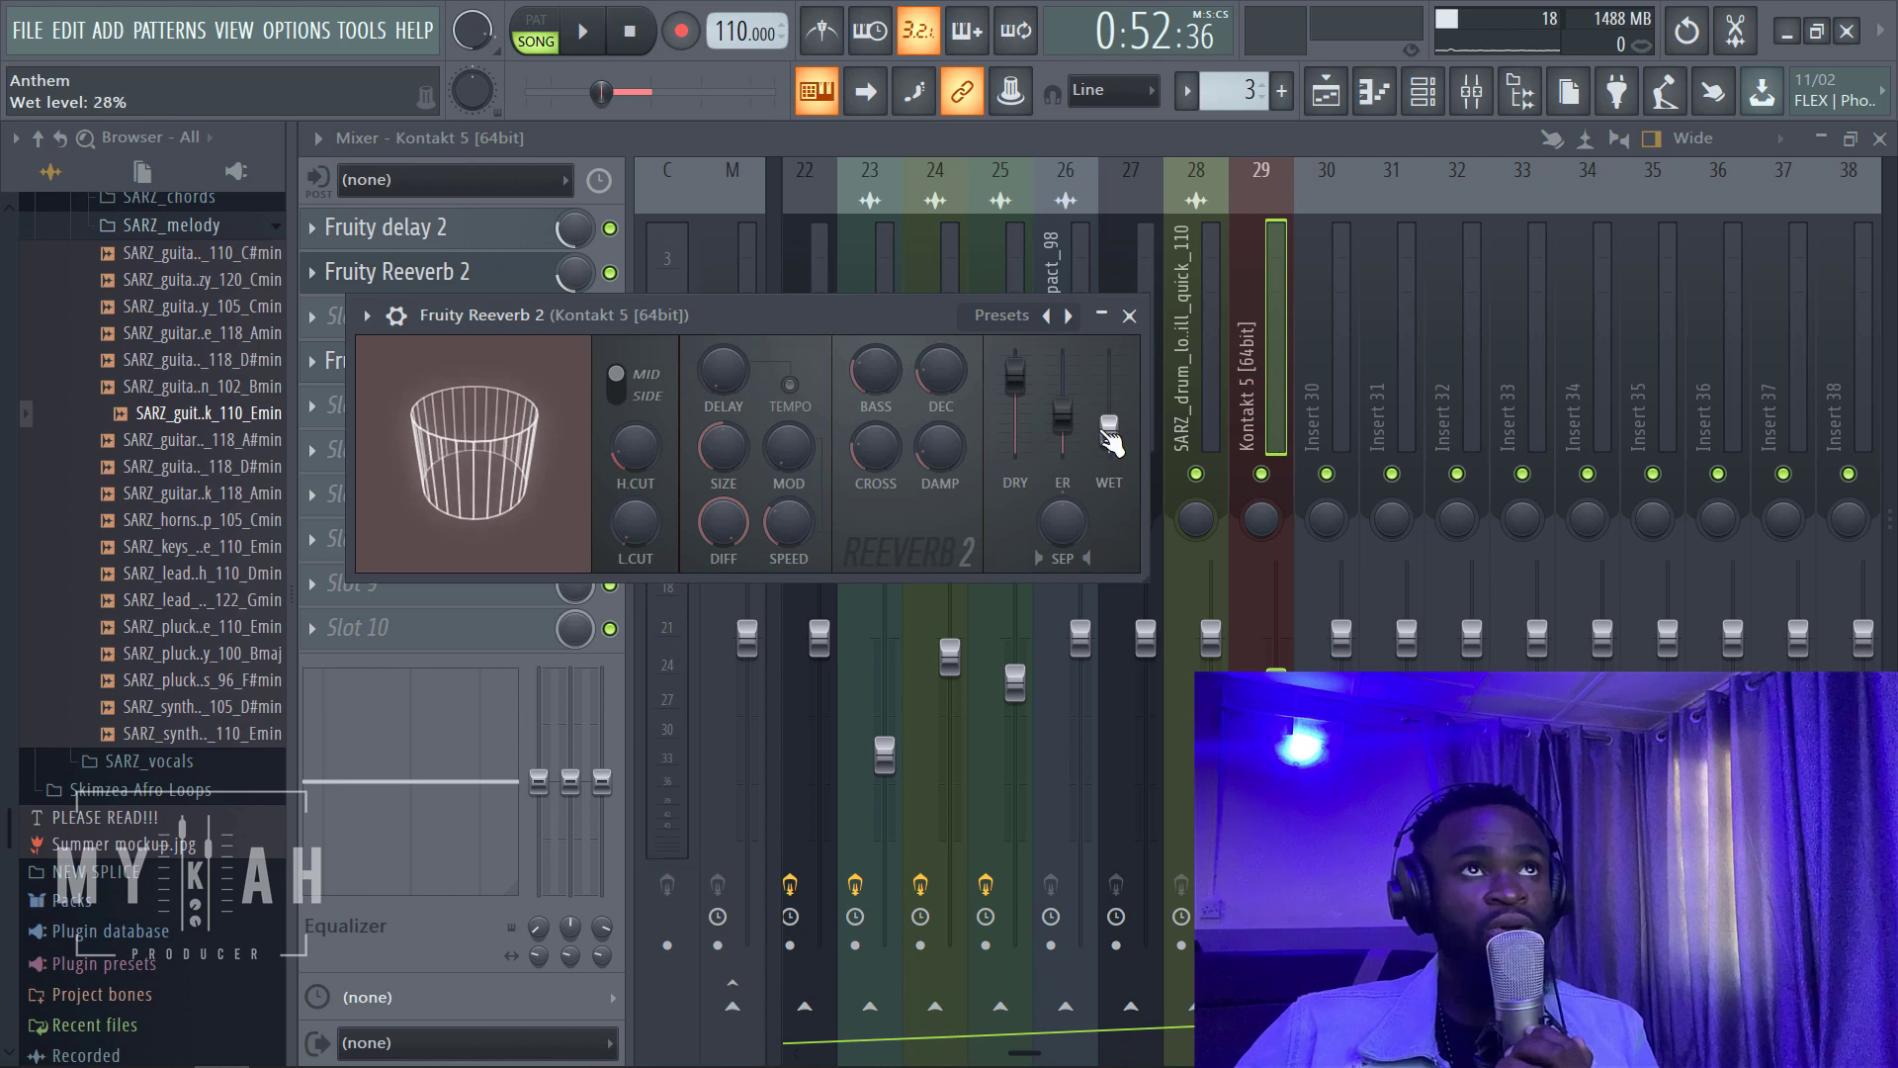
{"action": "left_click", "coordinate": [1129, 316]}
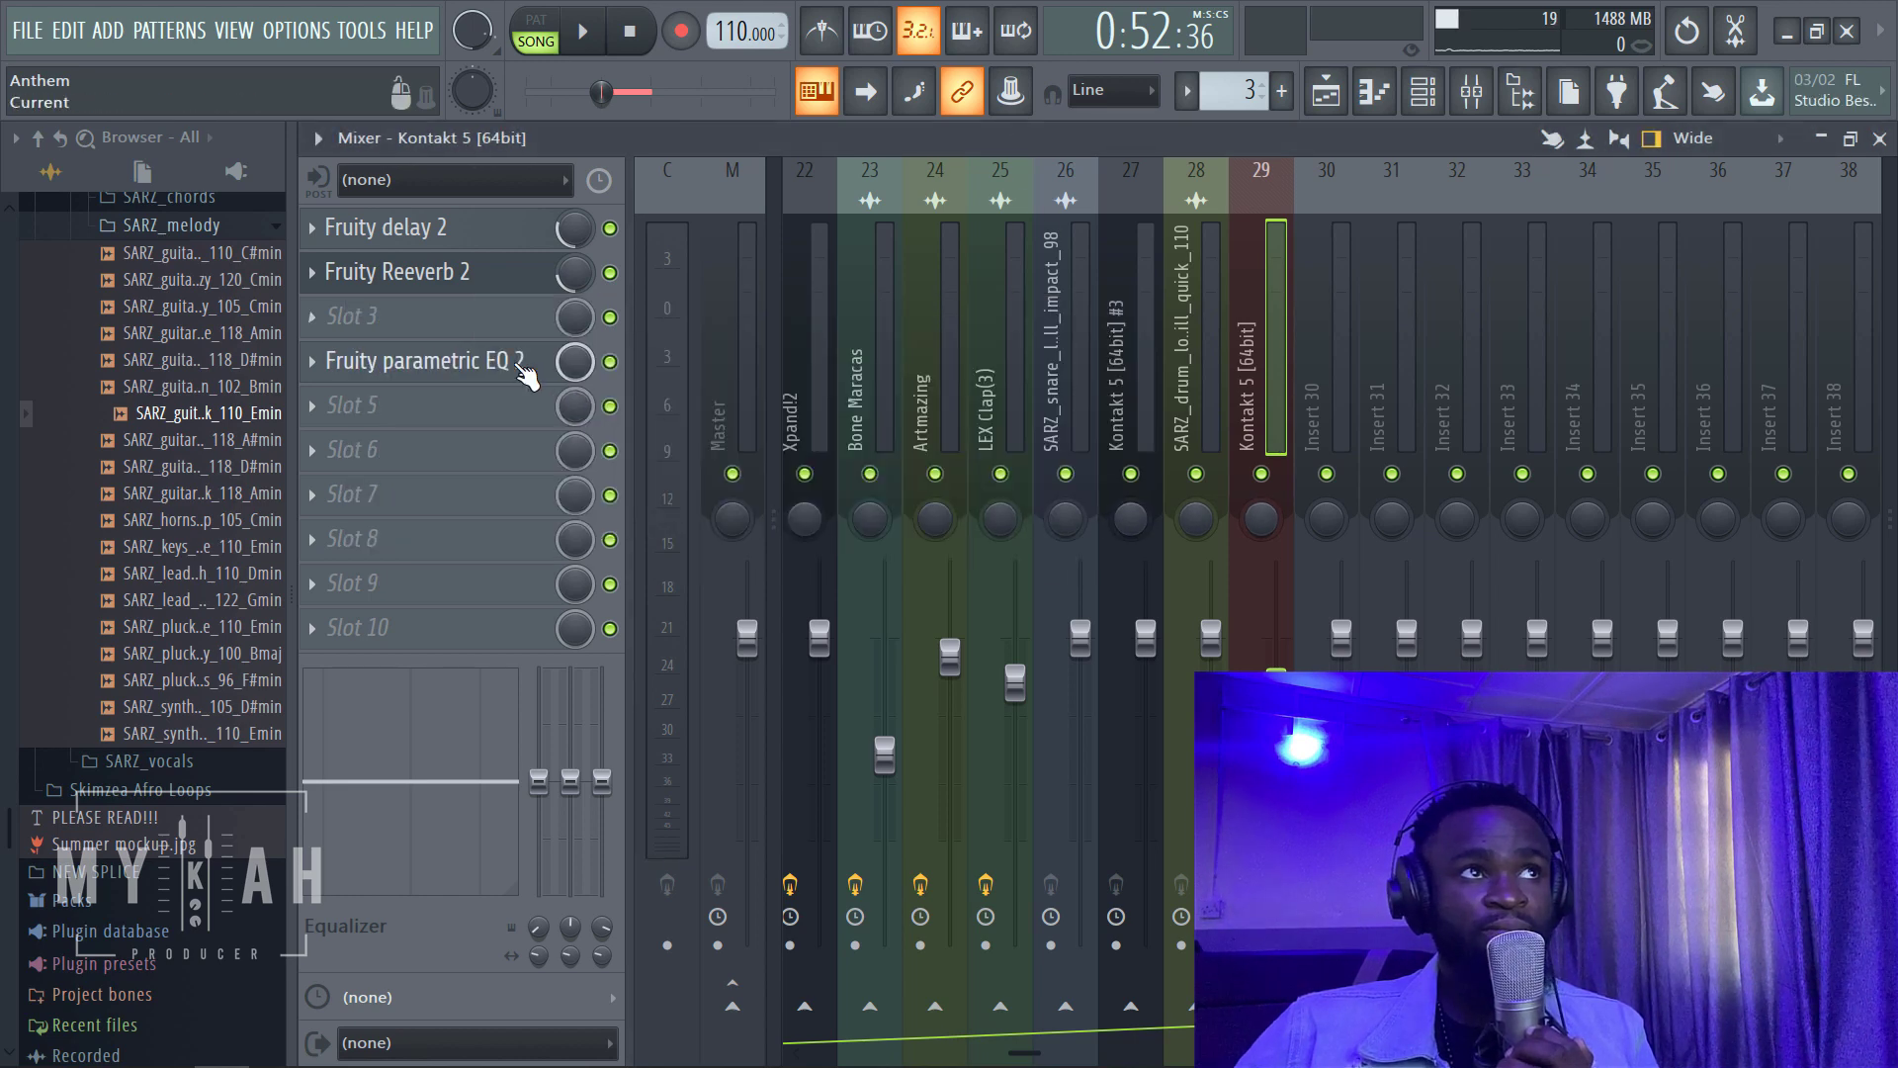
Step: In the playlist, unmute the rim and hats n tins percussion tracks while playing the HOOK with the guitar loop, and stop playback
{"action": "left_click", "coordinate": [1325, 91]}
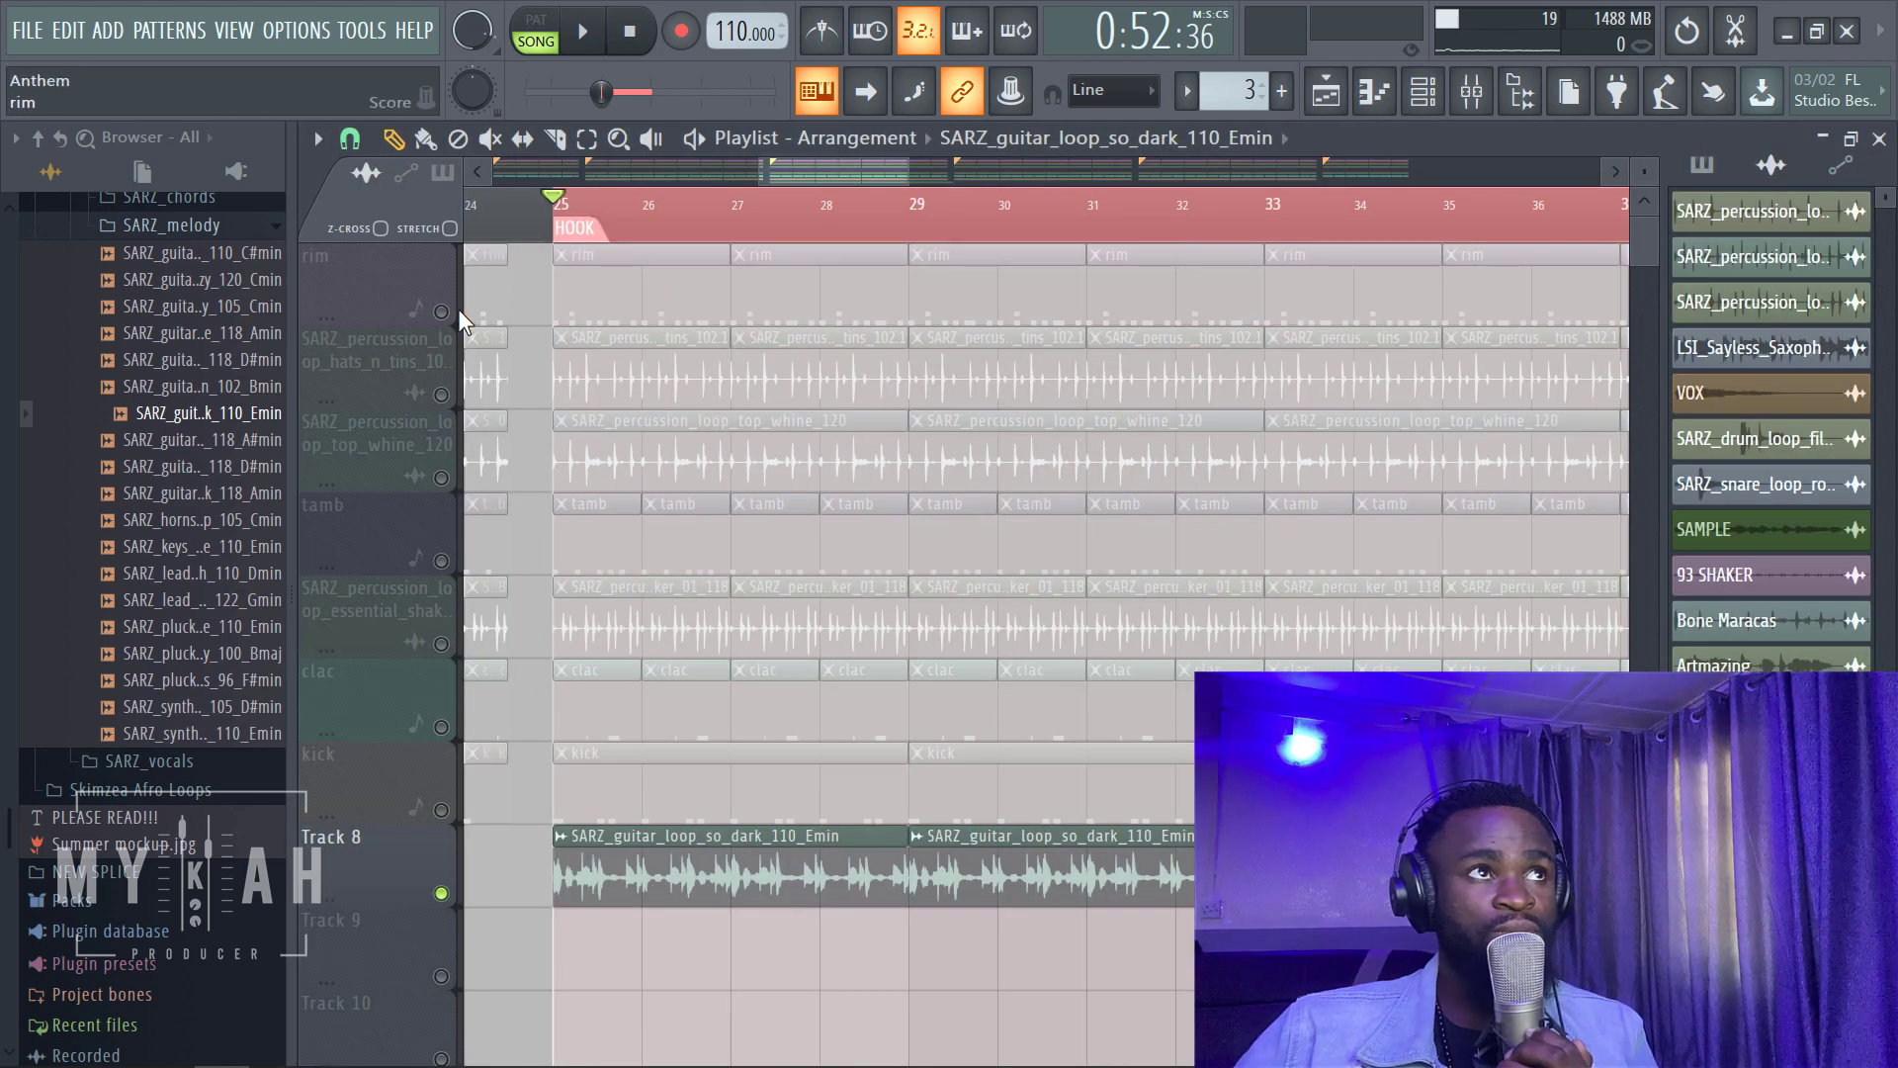
{"action": "left_click", "coordinate": [442, 311]}
{"action": "left_click", "coordinate": [584, 33]}
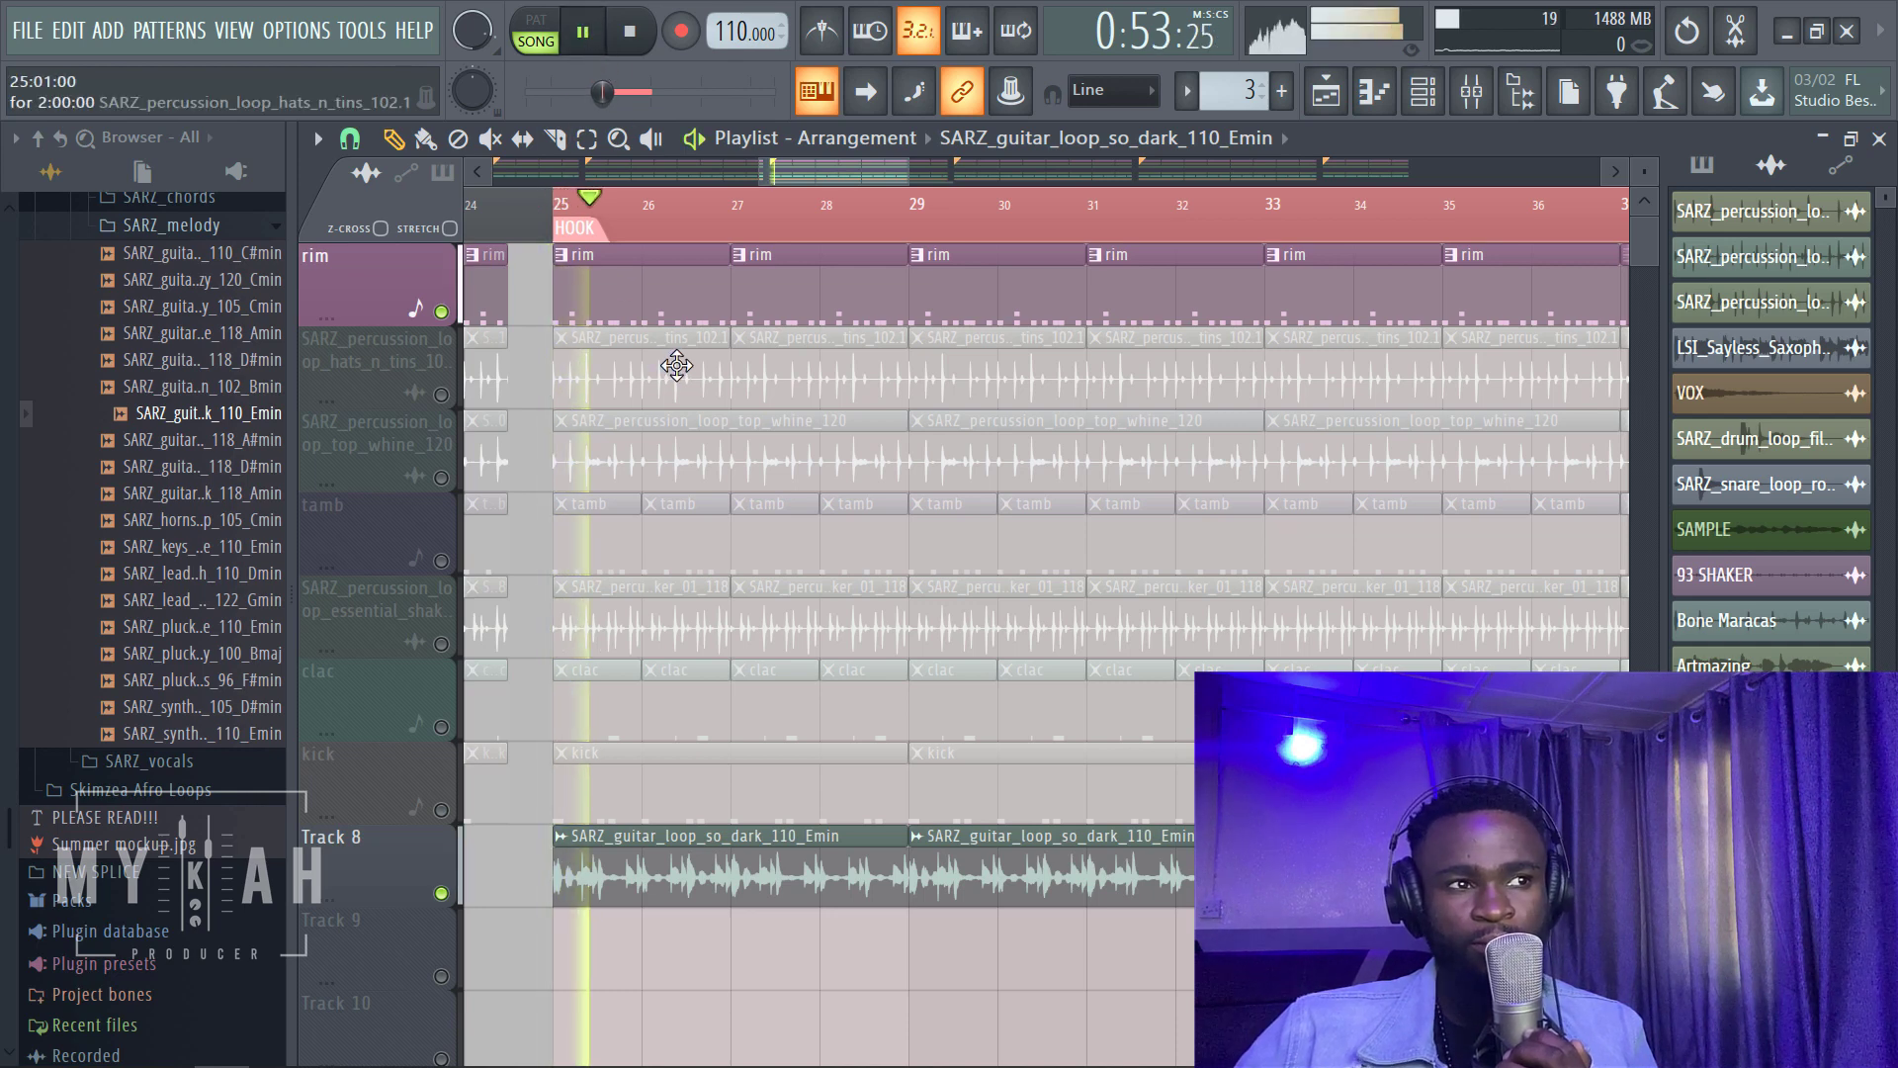
{"action": "left_click", "coordinate": [442, 394]}
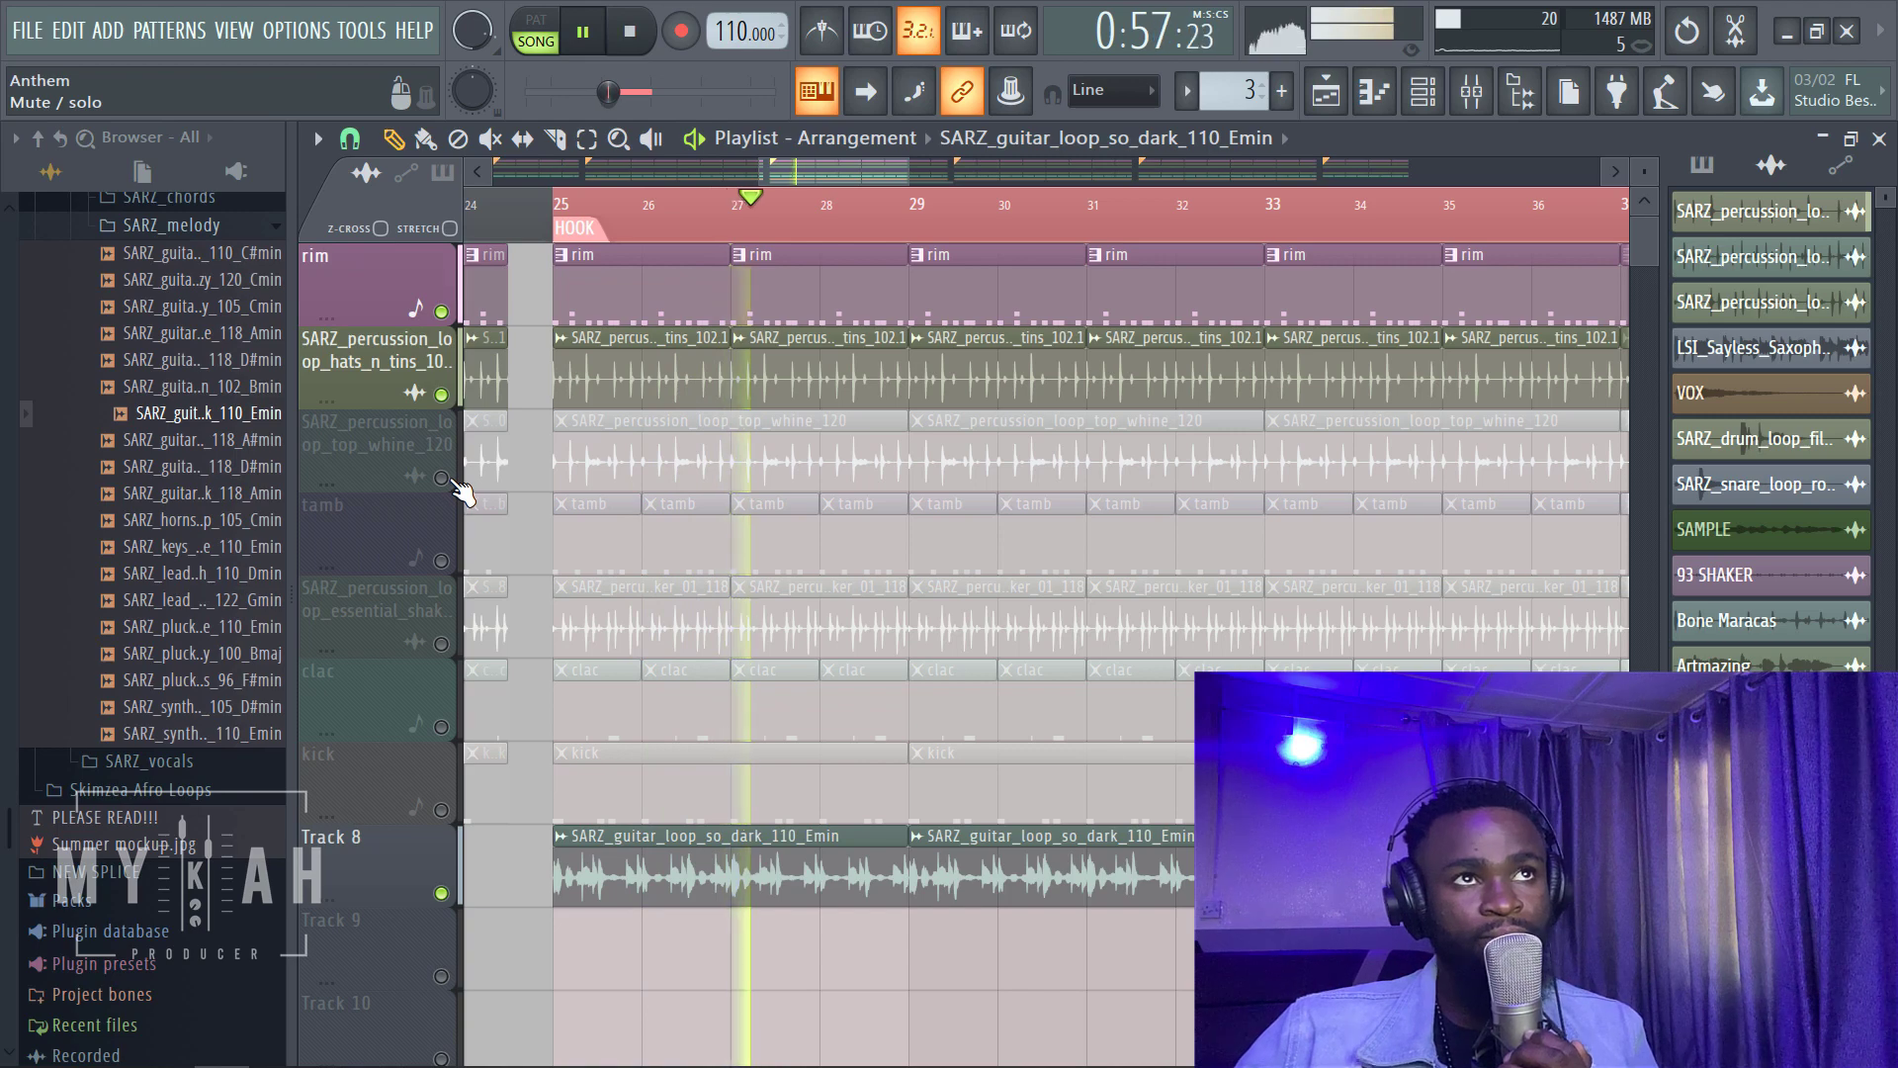
{"action": "scroll", "coordinate": [1021, 240], "scroll_direction": "down", "scroll_amount": 3}
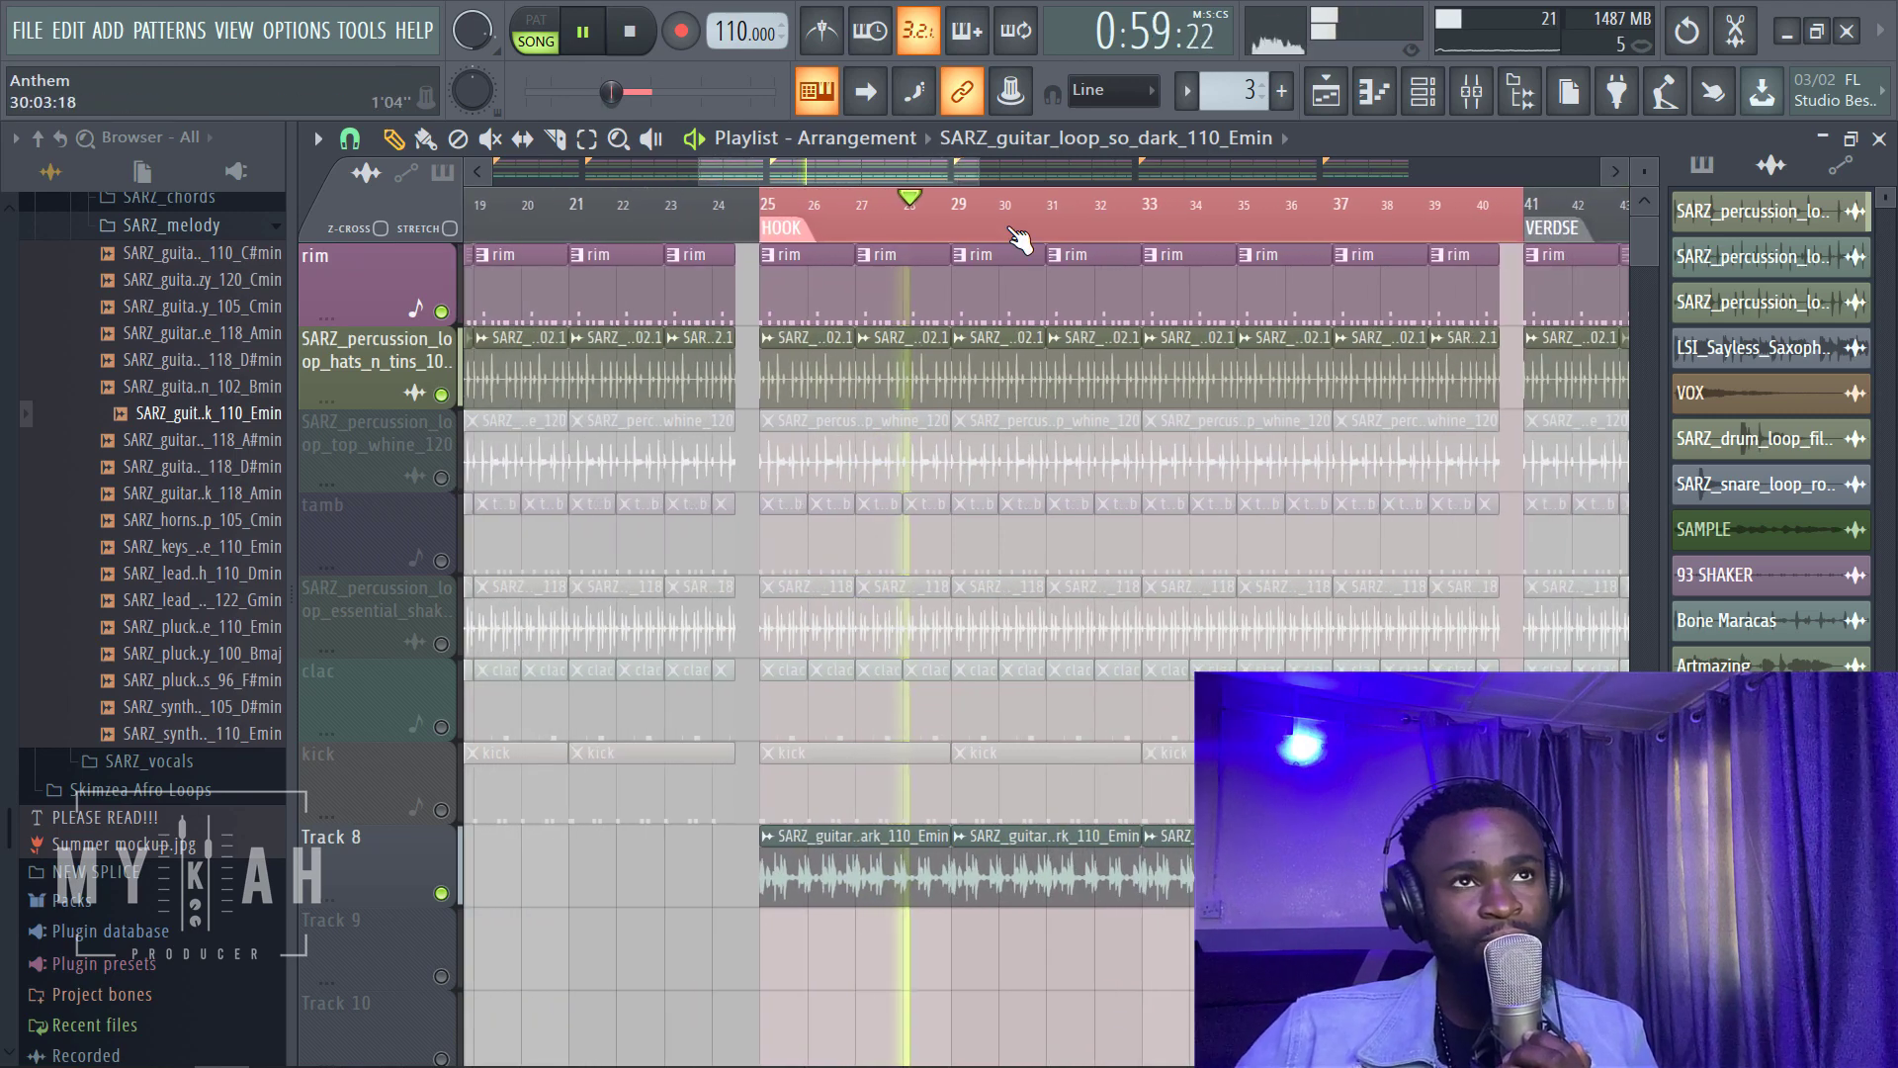
{"action": "scroll", "coordinate": [1091, 237], "scroll_direction": "up", "scroll_amount": 3}
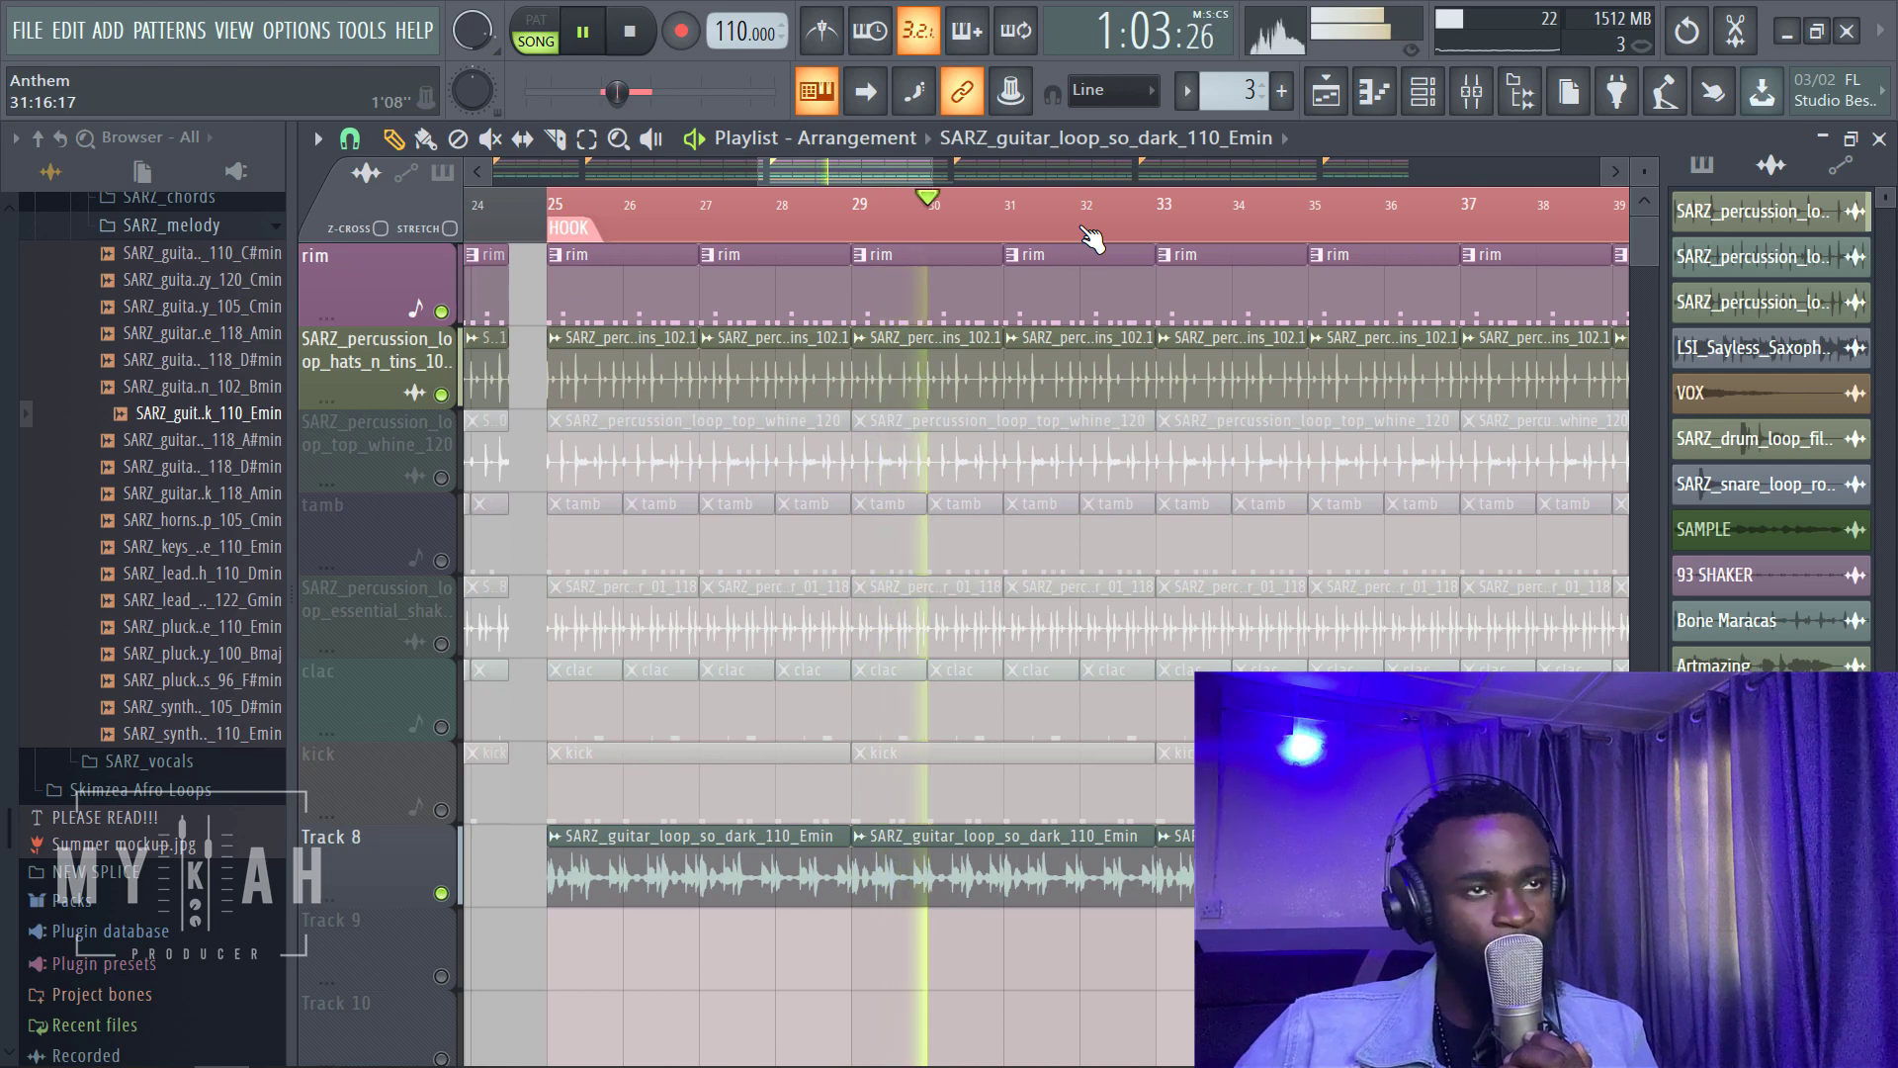
{"action": "left_click", "coordinate": [650, 33]}
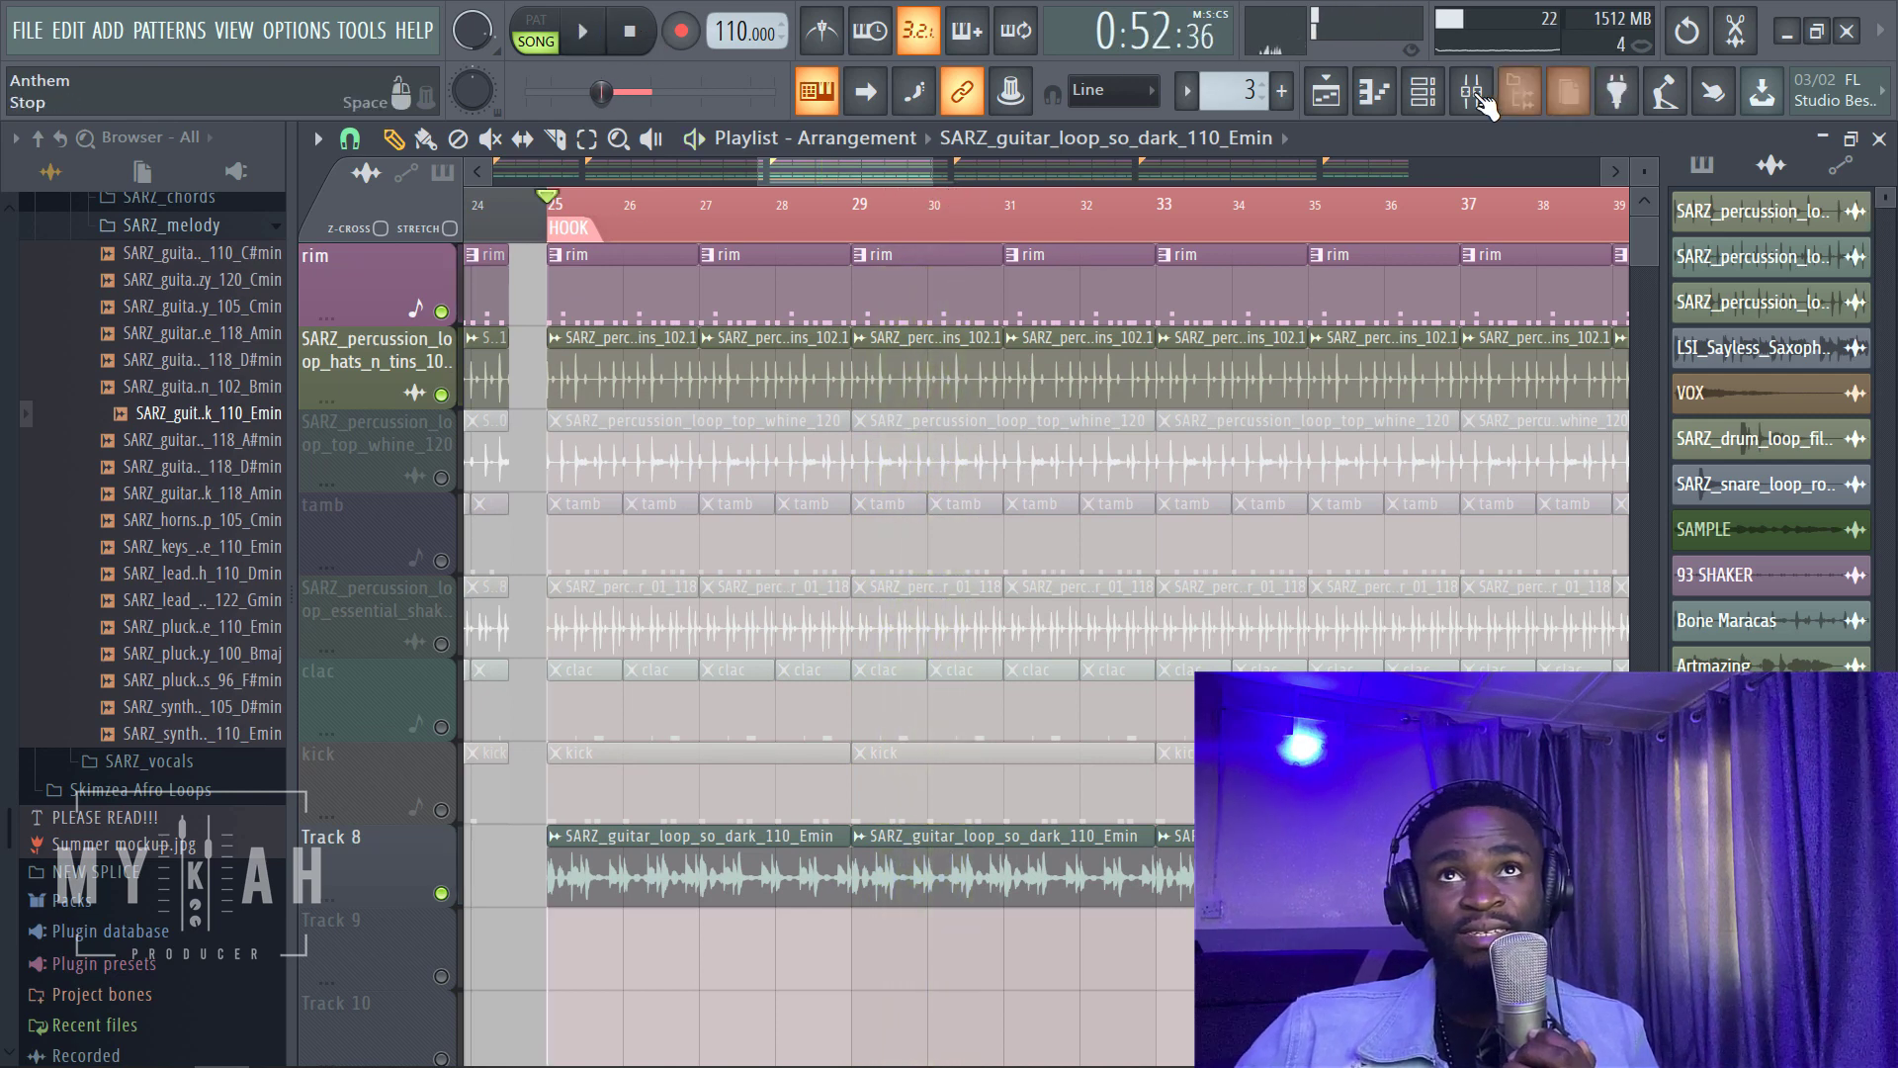
Step: Move Fruity parametric EQ 2 up to slot 3 on mixer track 29, play the loop briefly, and stop playback
{"action": "left_click", "coordinate": [1471, 91]}
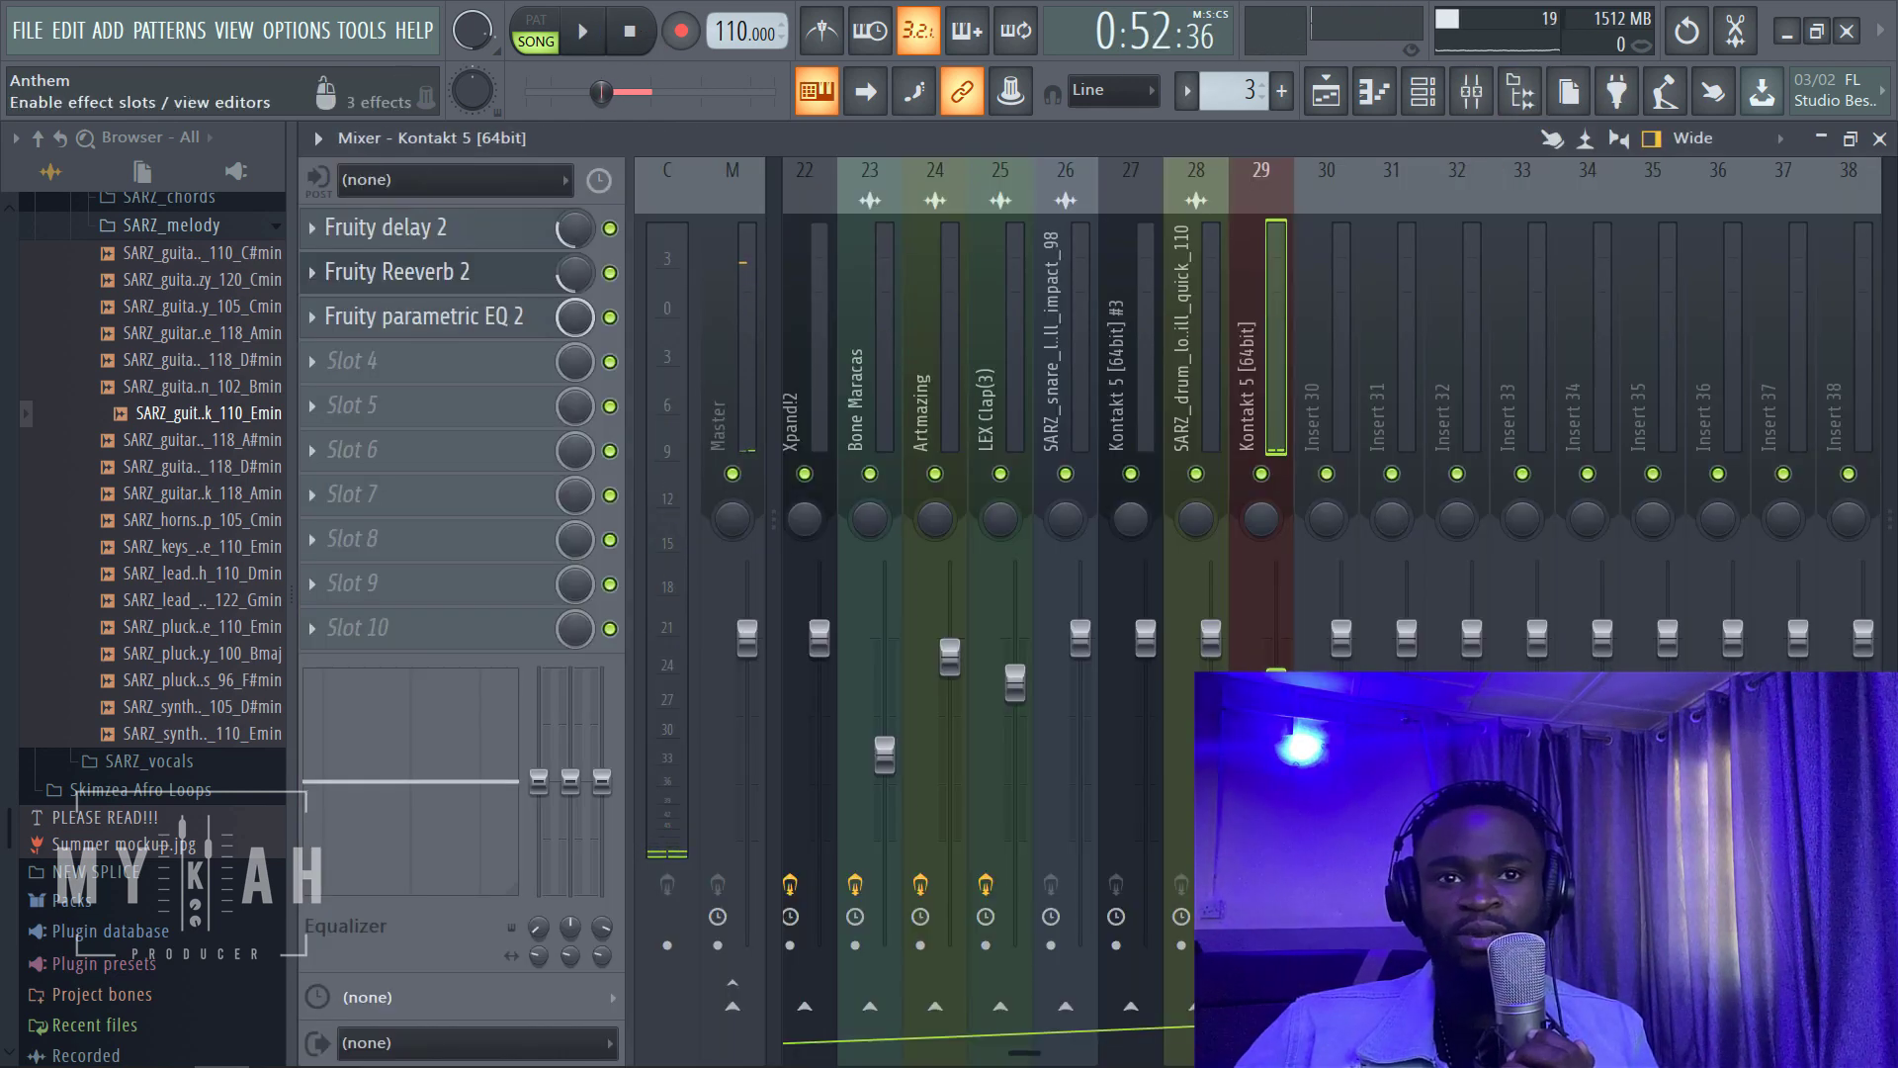
{"action": "left_click", "coordinate": [583, 32]}
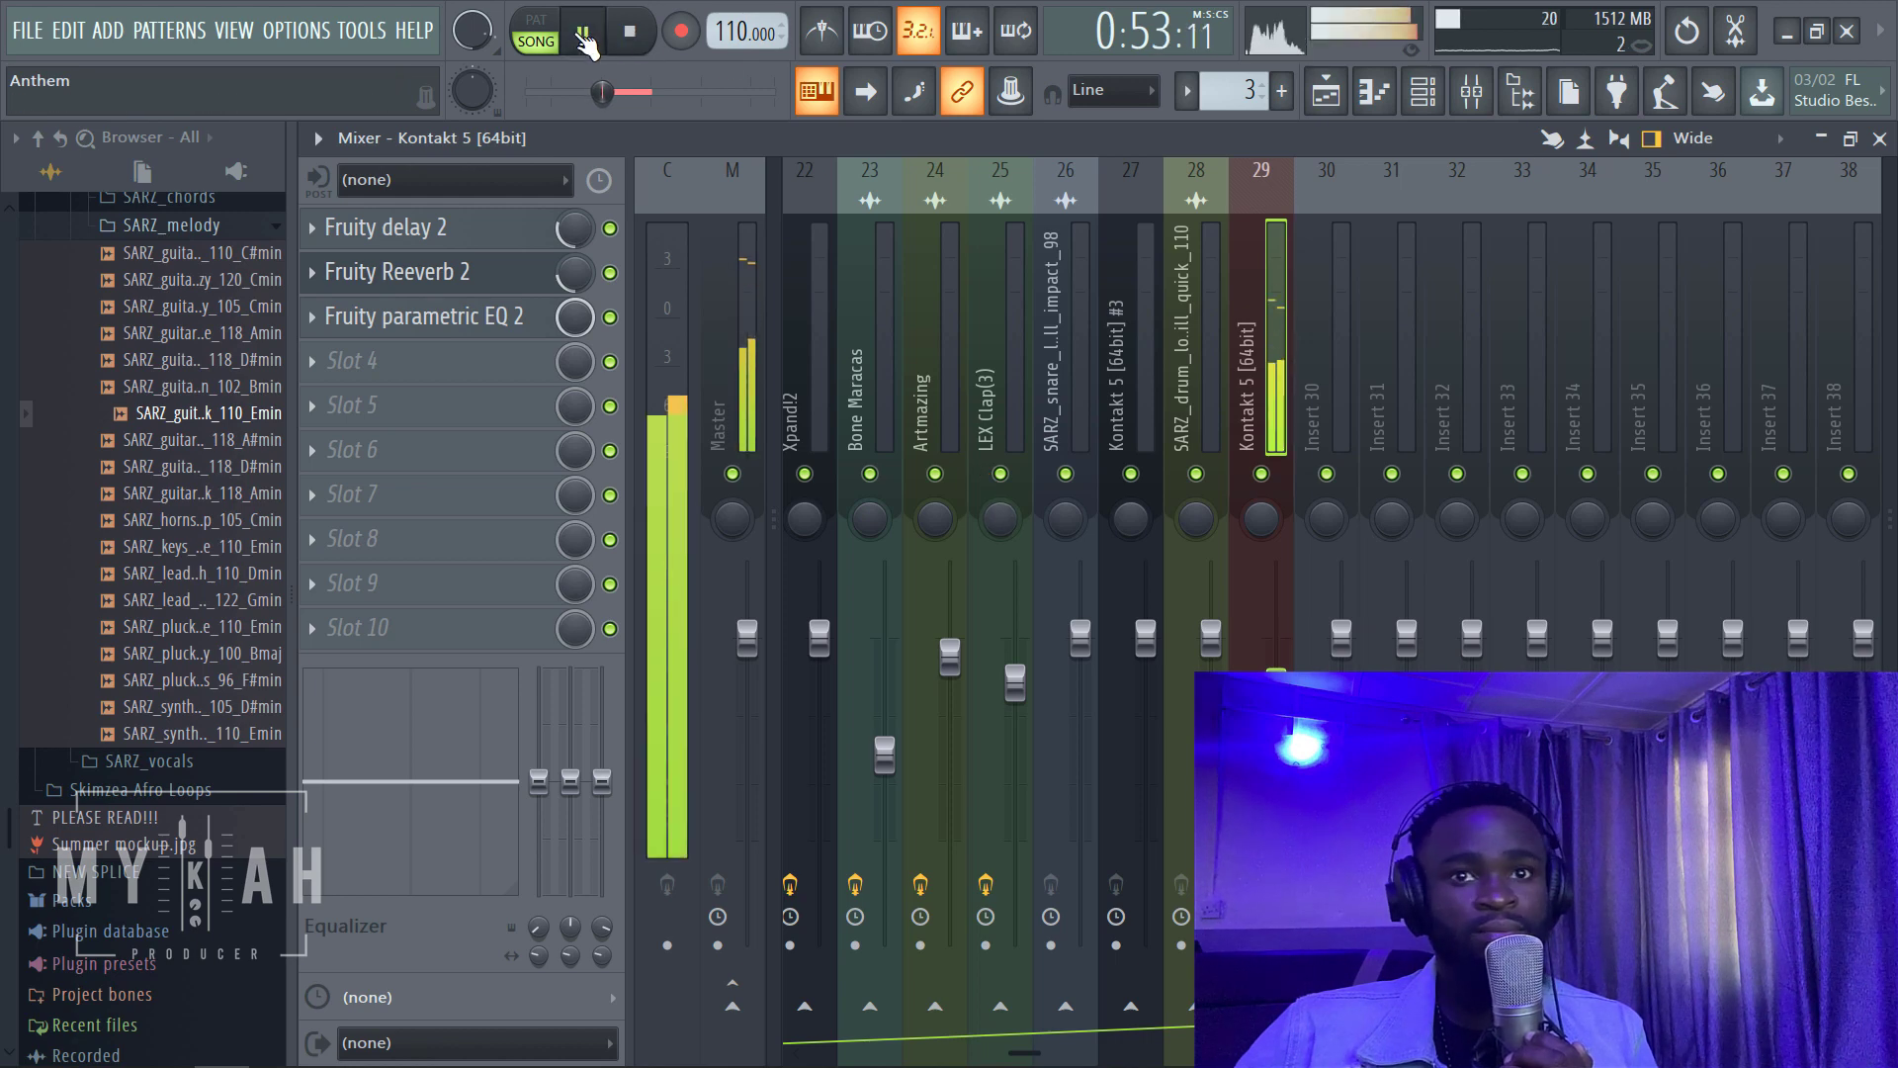
{"action": "left_click", "coordinate": [633, 49]}
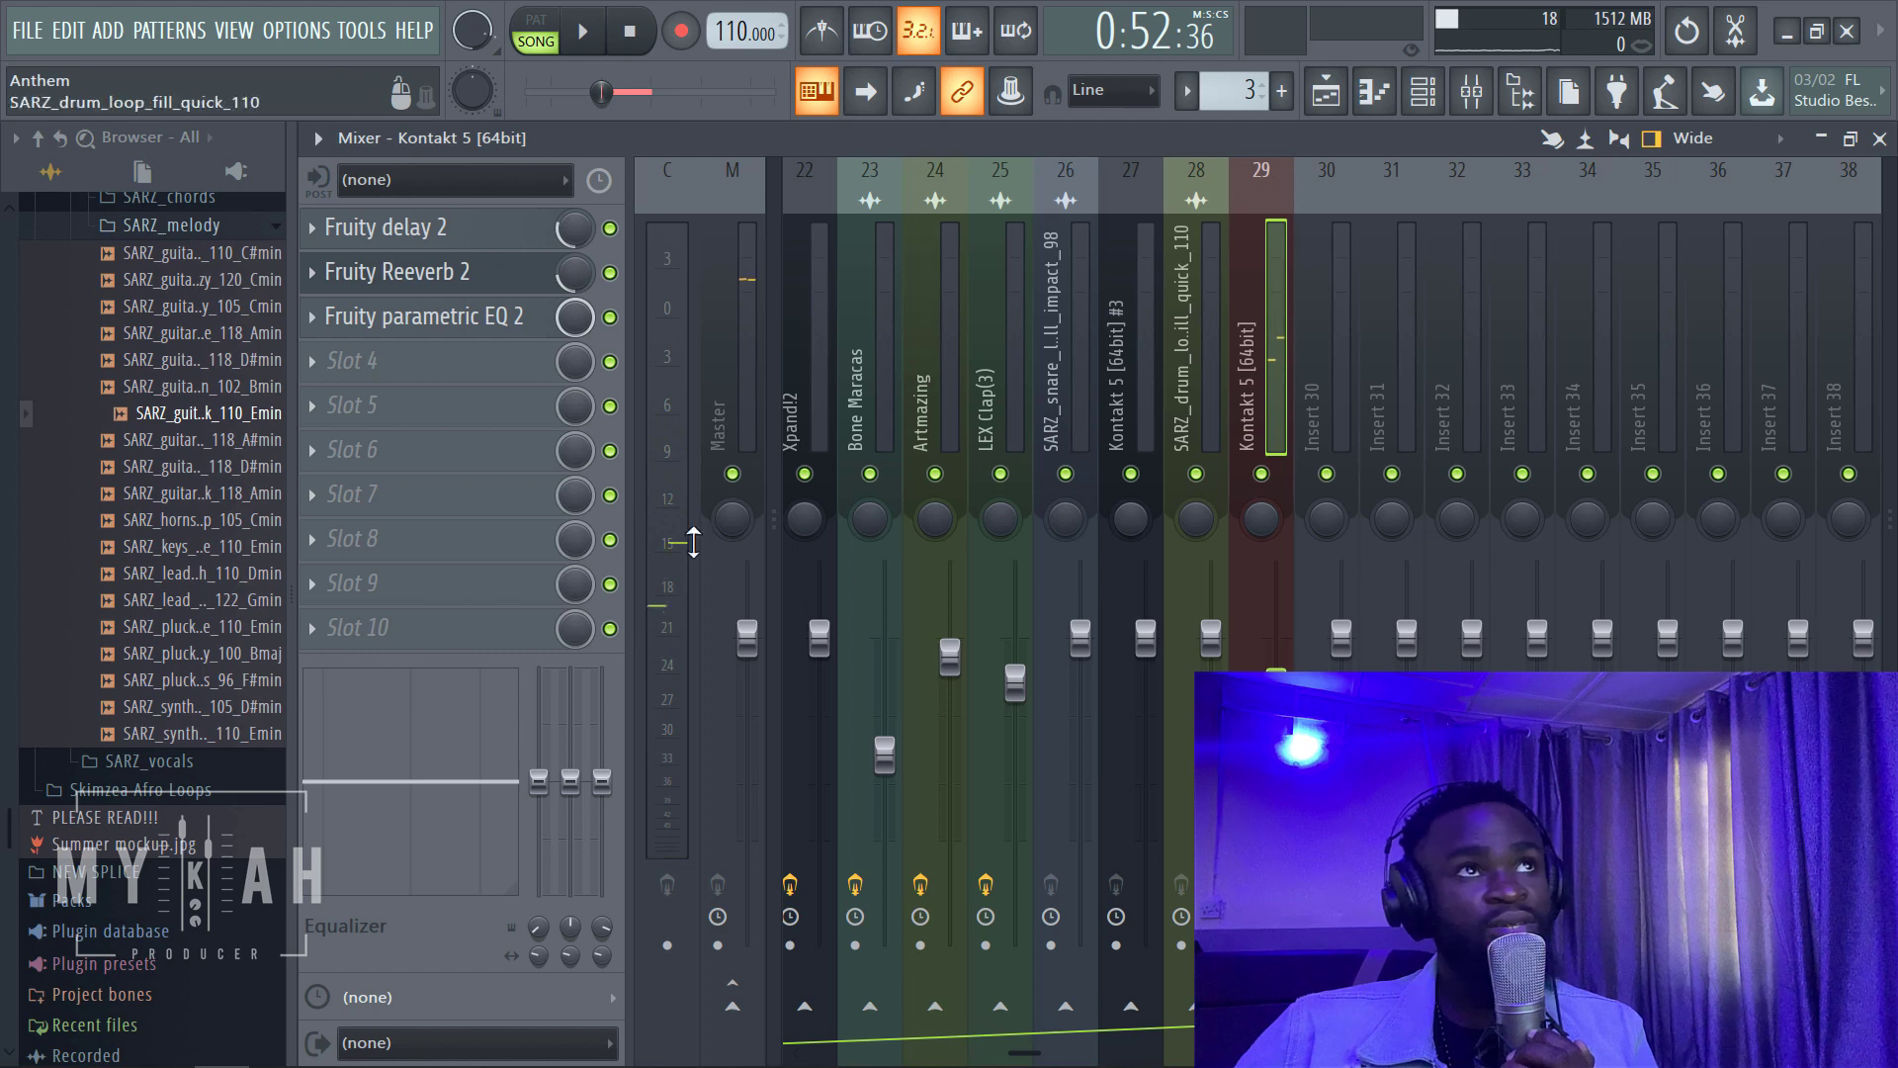
Step: Play the HOOK while unmuting the top whine, tamb, essential shaker, clac and kick tracks in the playlist, and stop playback
{"action": "key", "text": "space"}
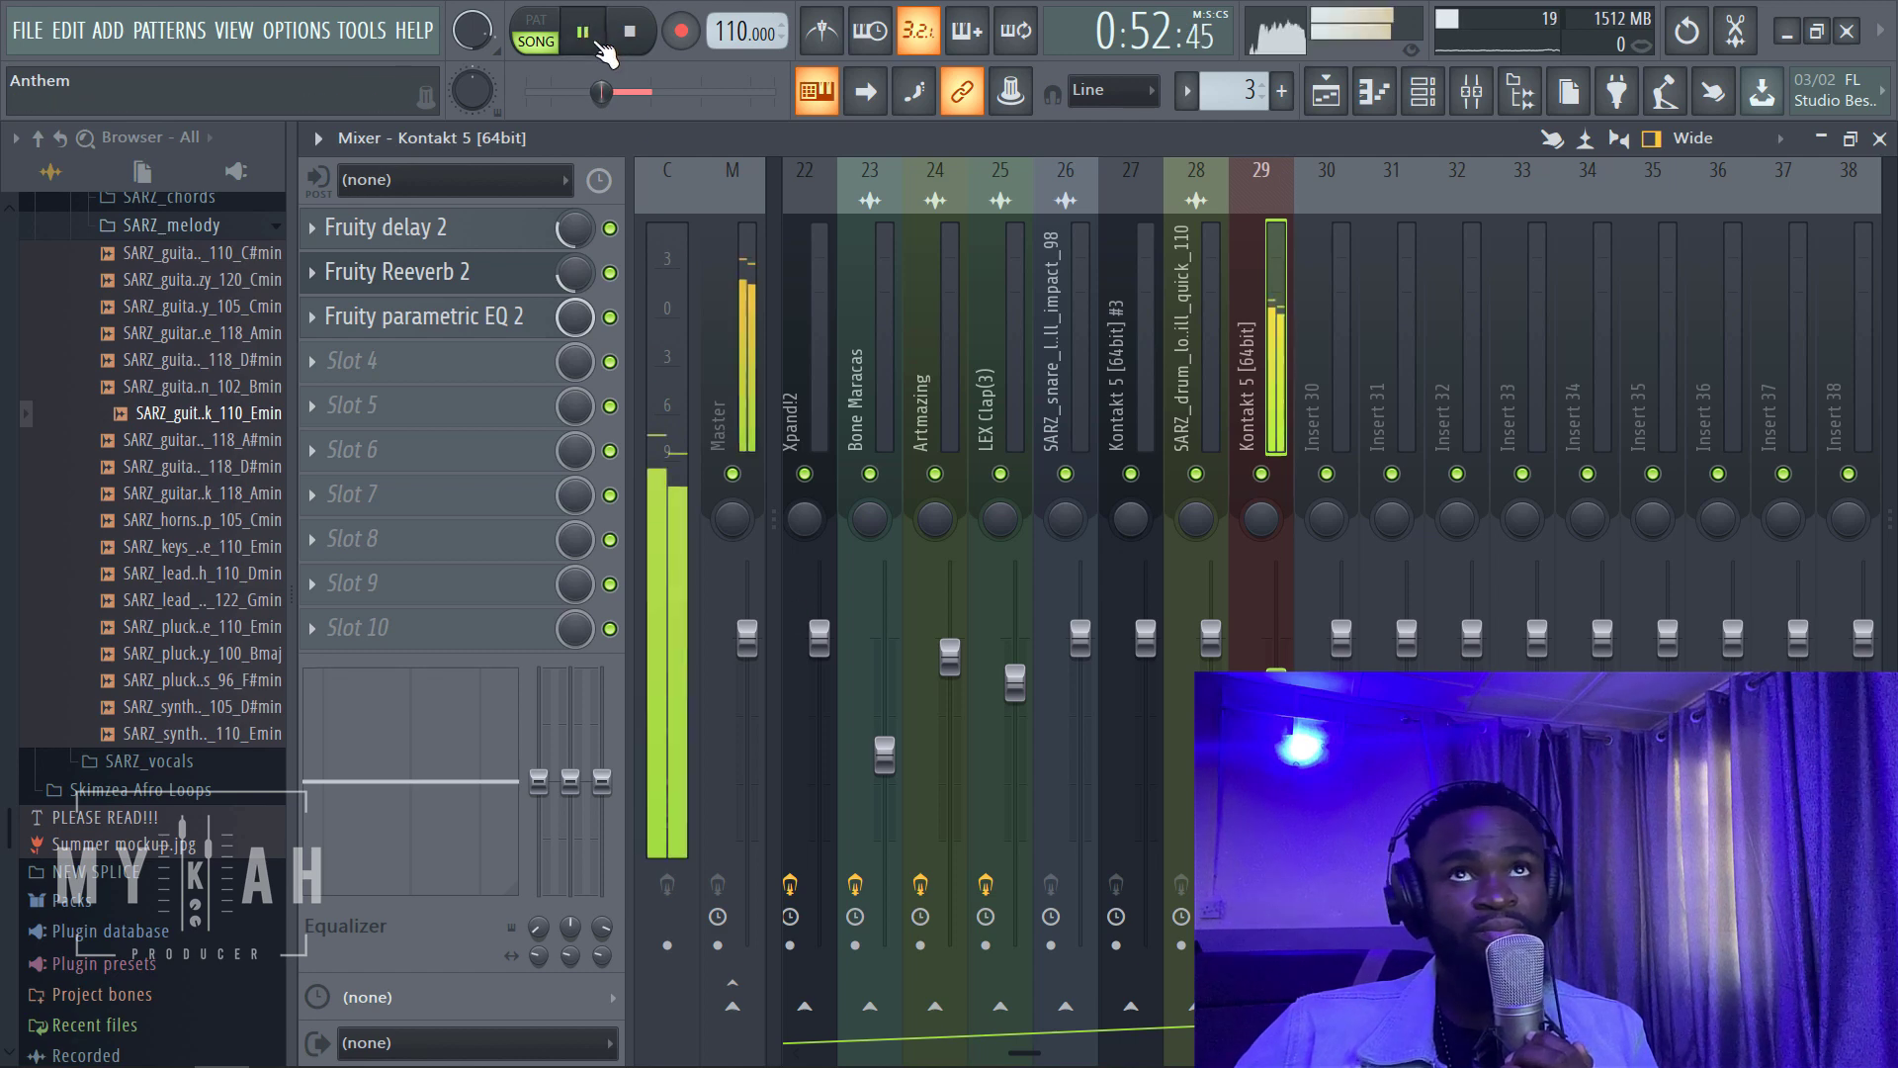
{"action": "left_click", "coordinate": [1325, 90]}
{"action": "left_click", "coordinate": [441, 477]}
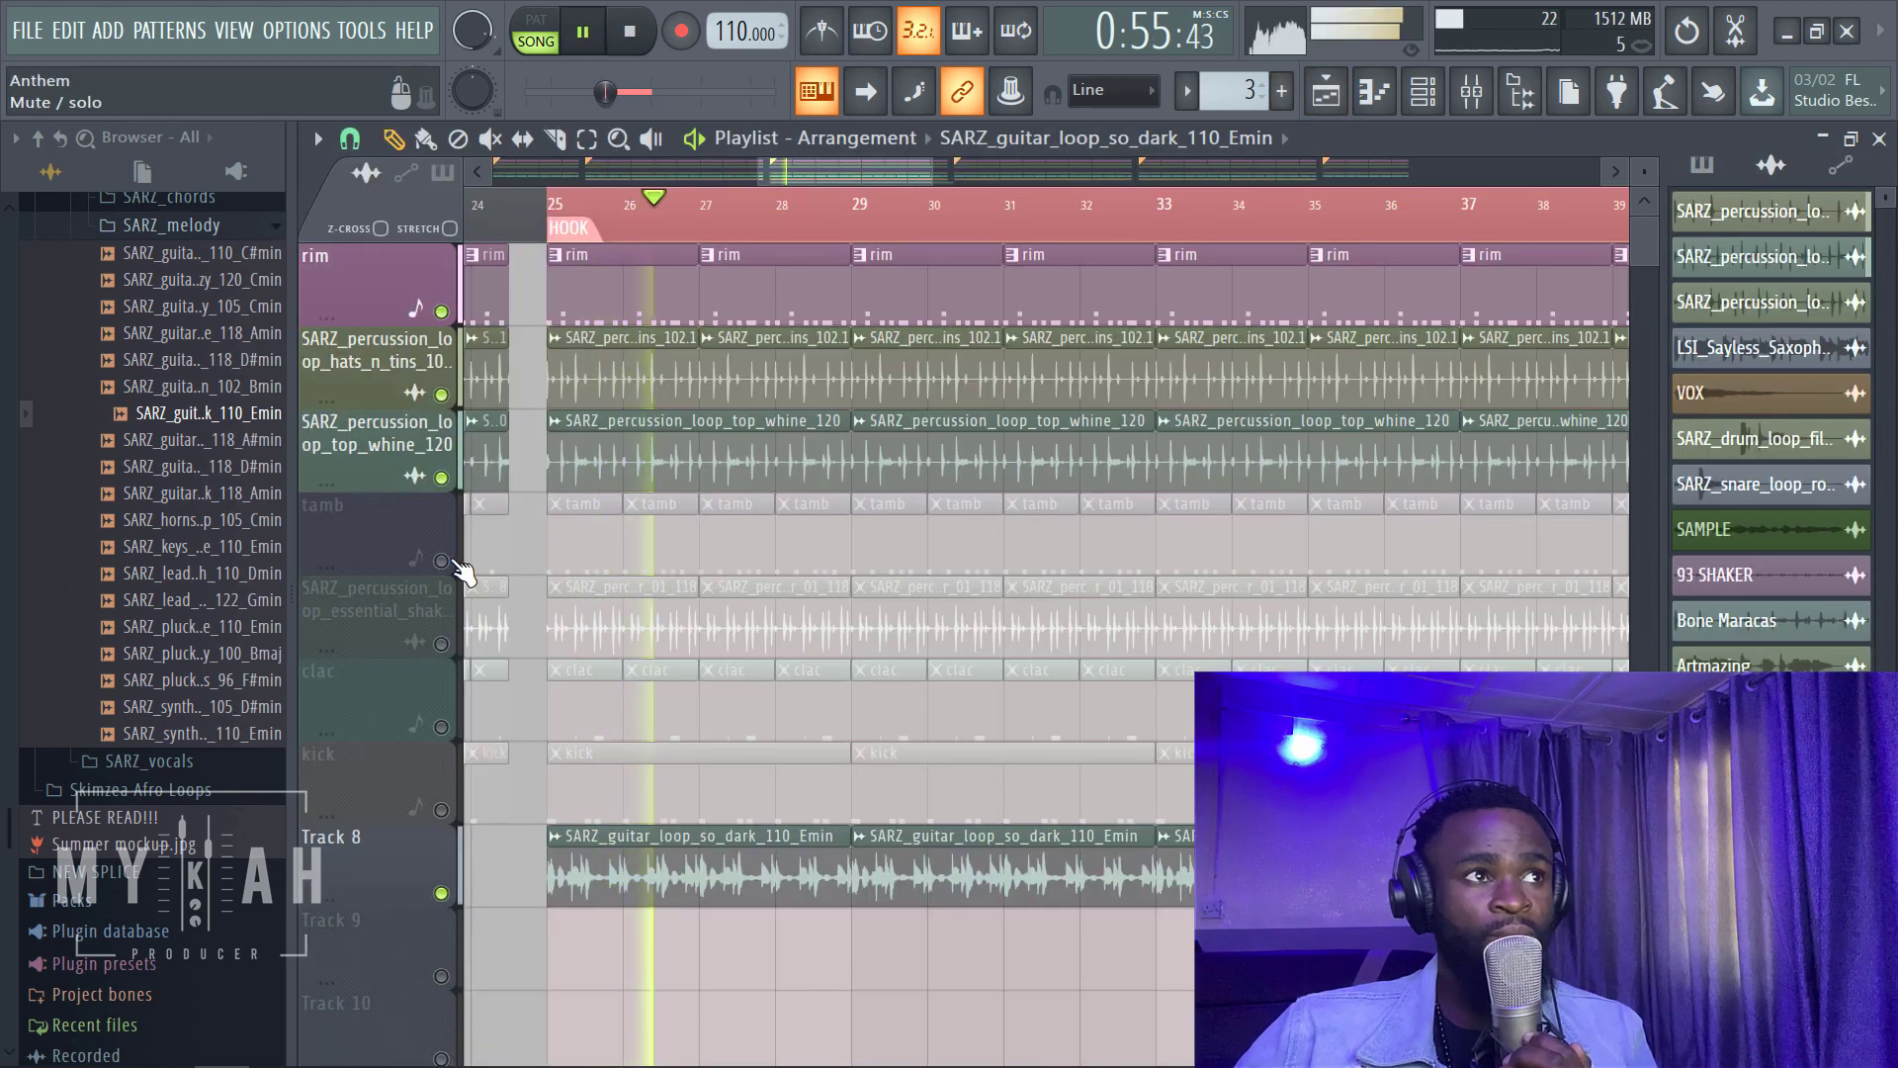
{"action": "left_click", "coordinate": [441, 560]}
{"action": "left_click", "coordinate": [441, 643]}
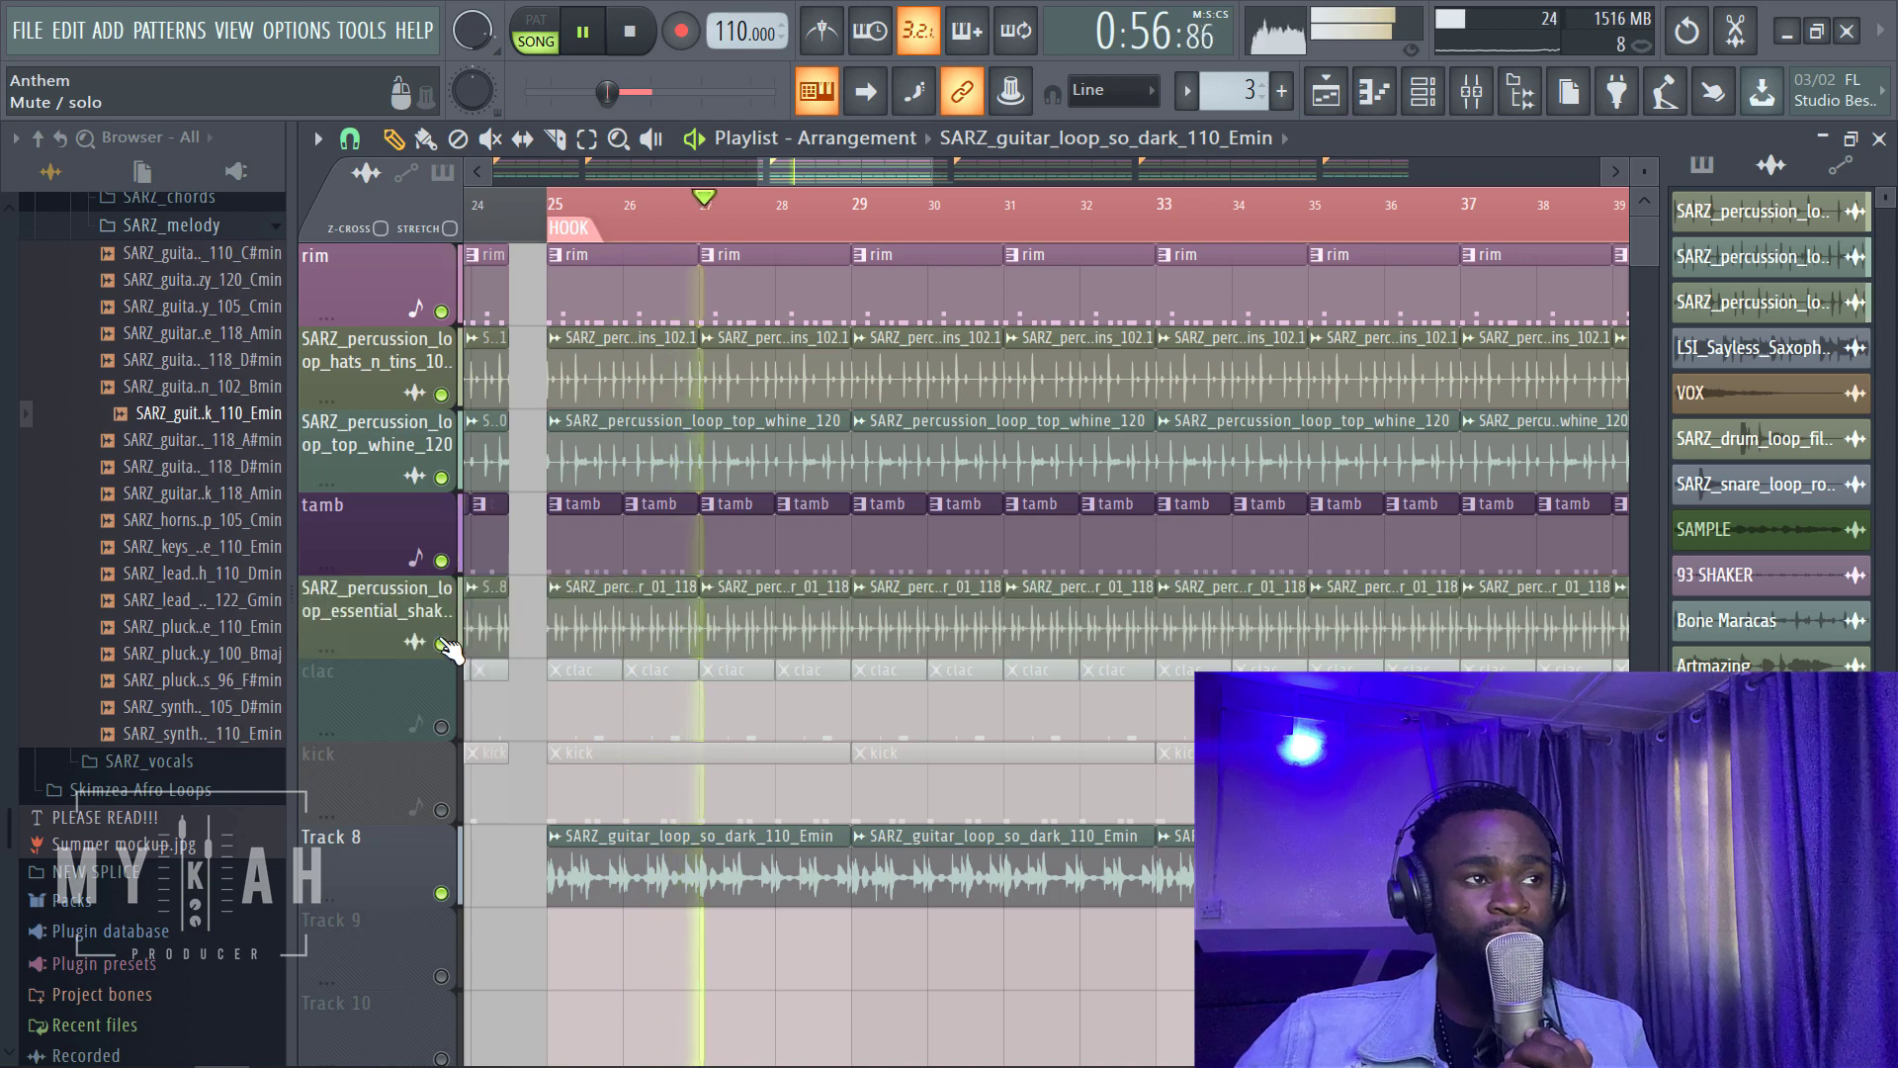
{"action": "left_click", "coordinate": [441, 726]}
{"action": "left_click", "coordinate": [441, 809]}
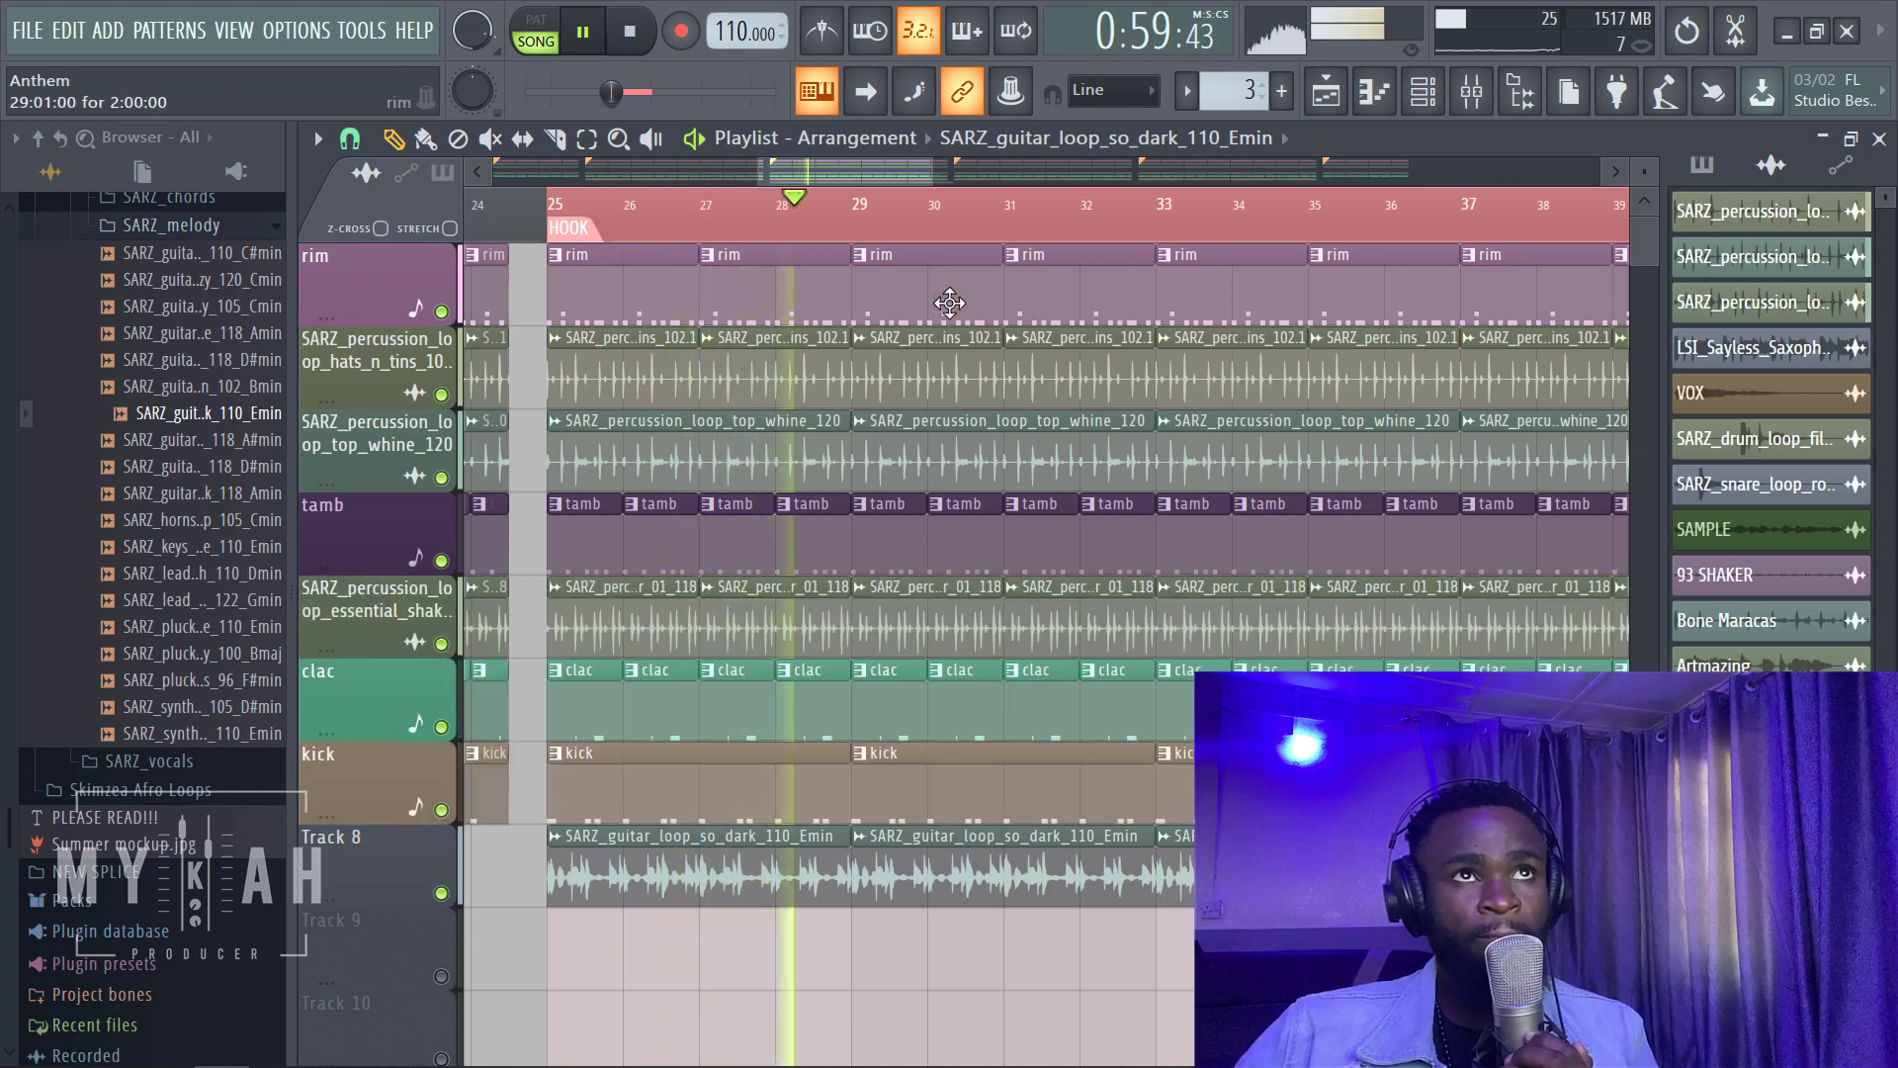
{"action": "scroll", "coordinate": [999, 241], "scroll_direction": "down", "scroll_amount": 2}
{"action": "scroll", "coordinate": [998, 240], "scroll_direction": "up", "scroll_amount": 3}
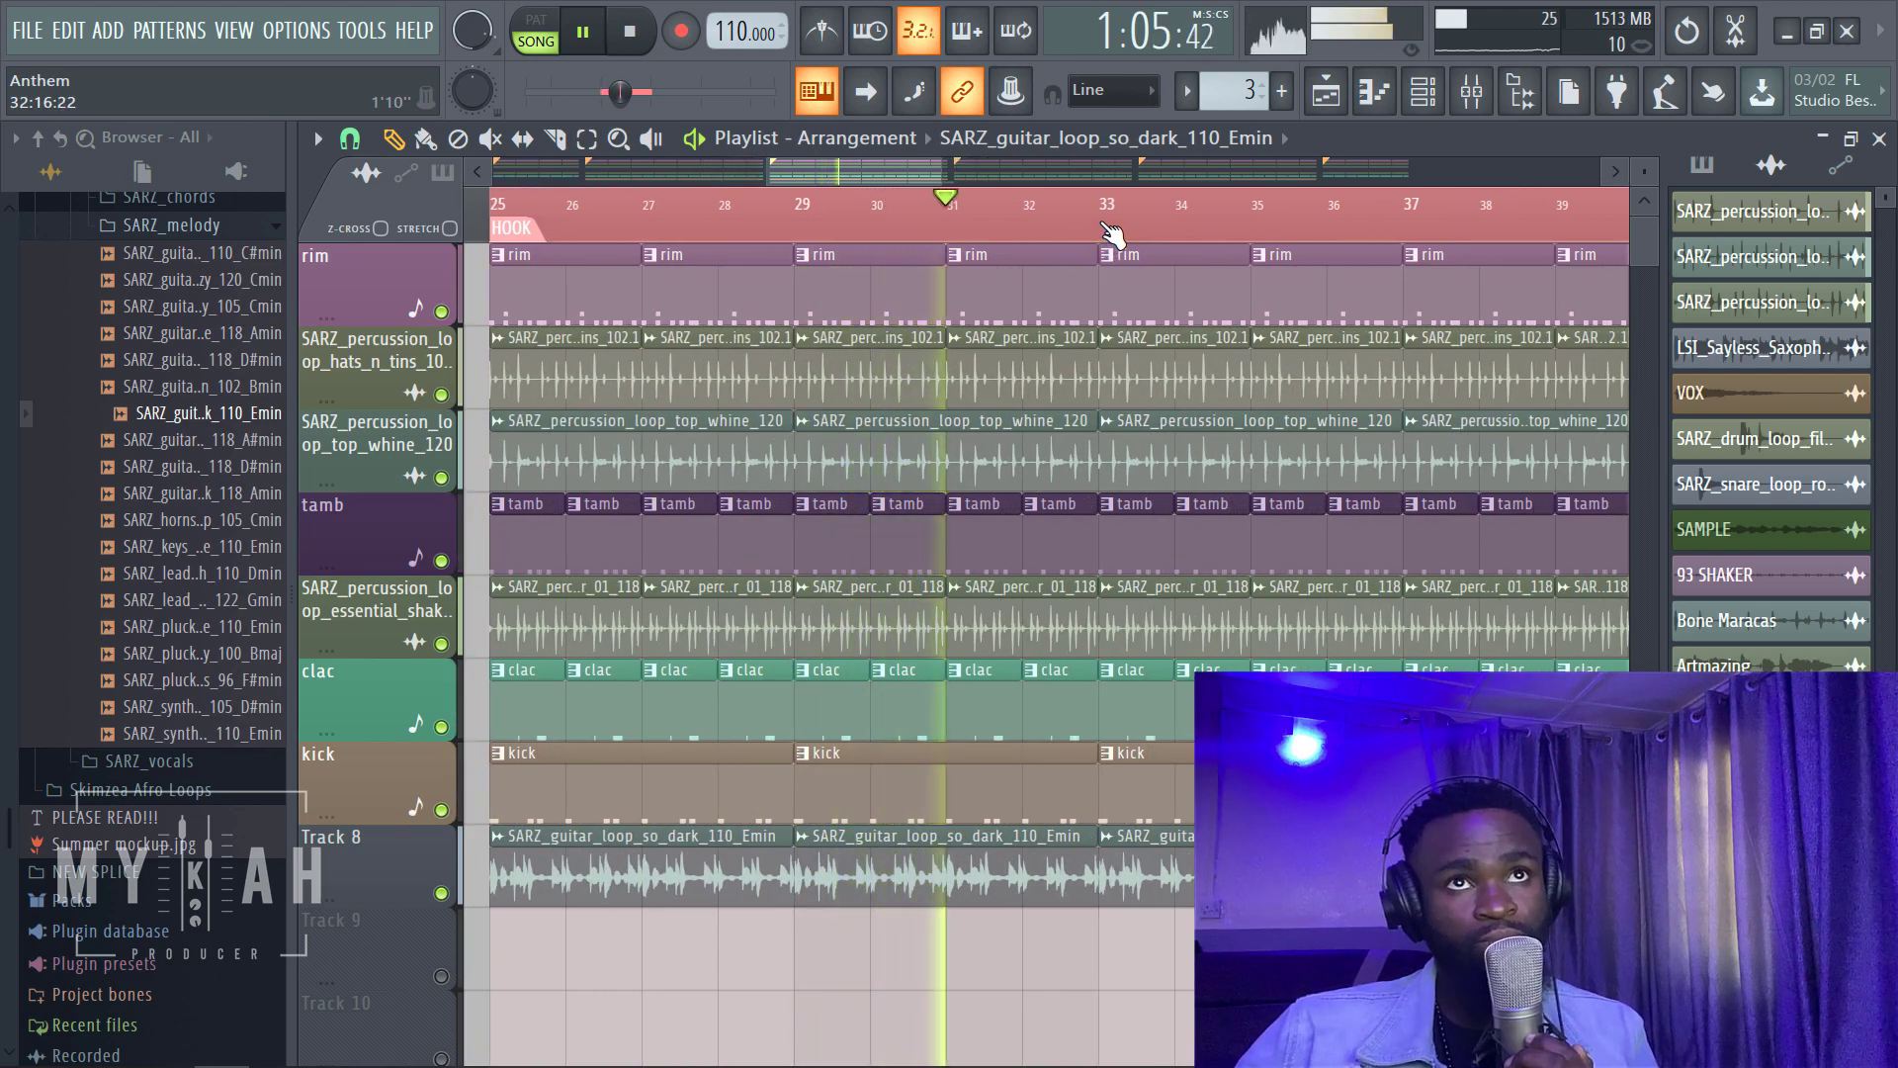
{"action": "scroll", "coordinate": [1105, 237], "scroll_direction": "down", "scroll_amount": 2}
{"action": "scroll", "coordinate": [1113, 234], "scroll_direction": "down", "scroll_amount": 3}
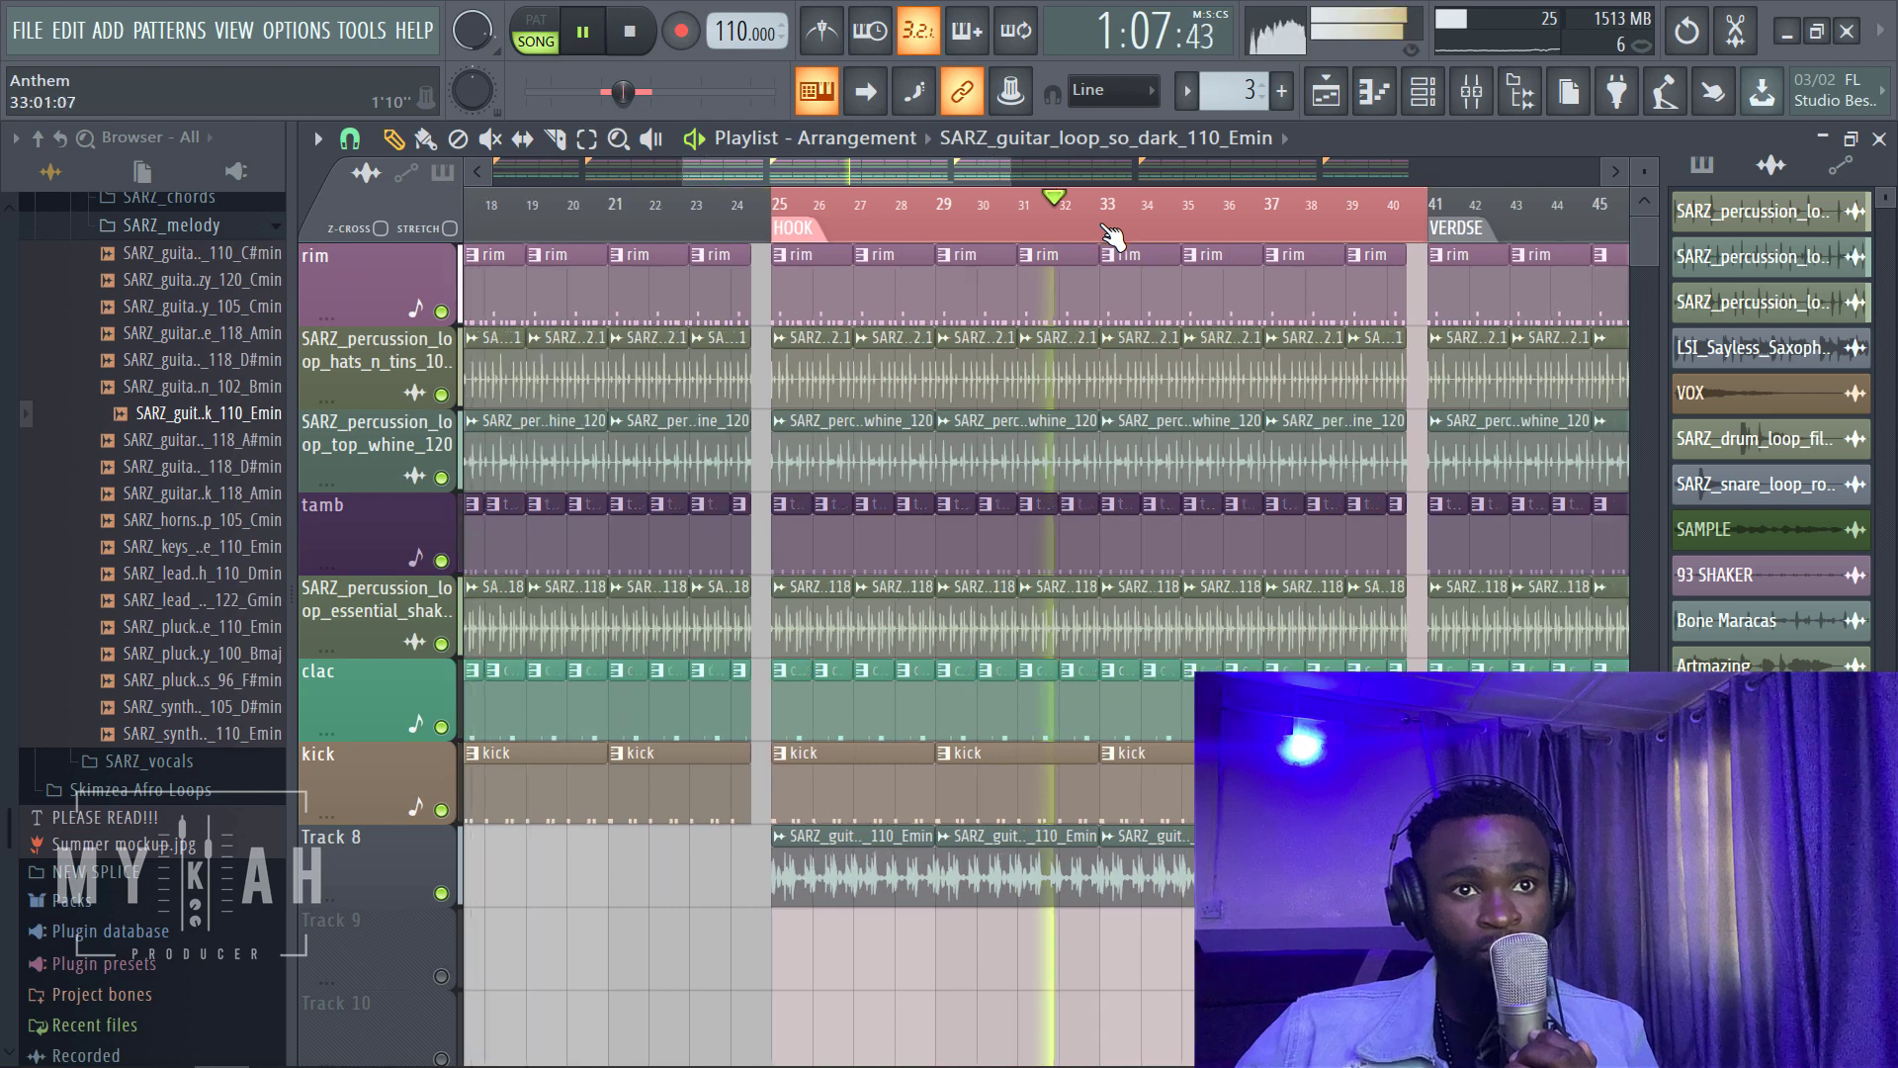
{"action": "left_click", "coordinate": [633, 33]}
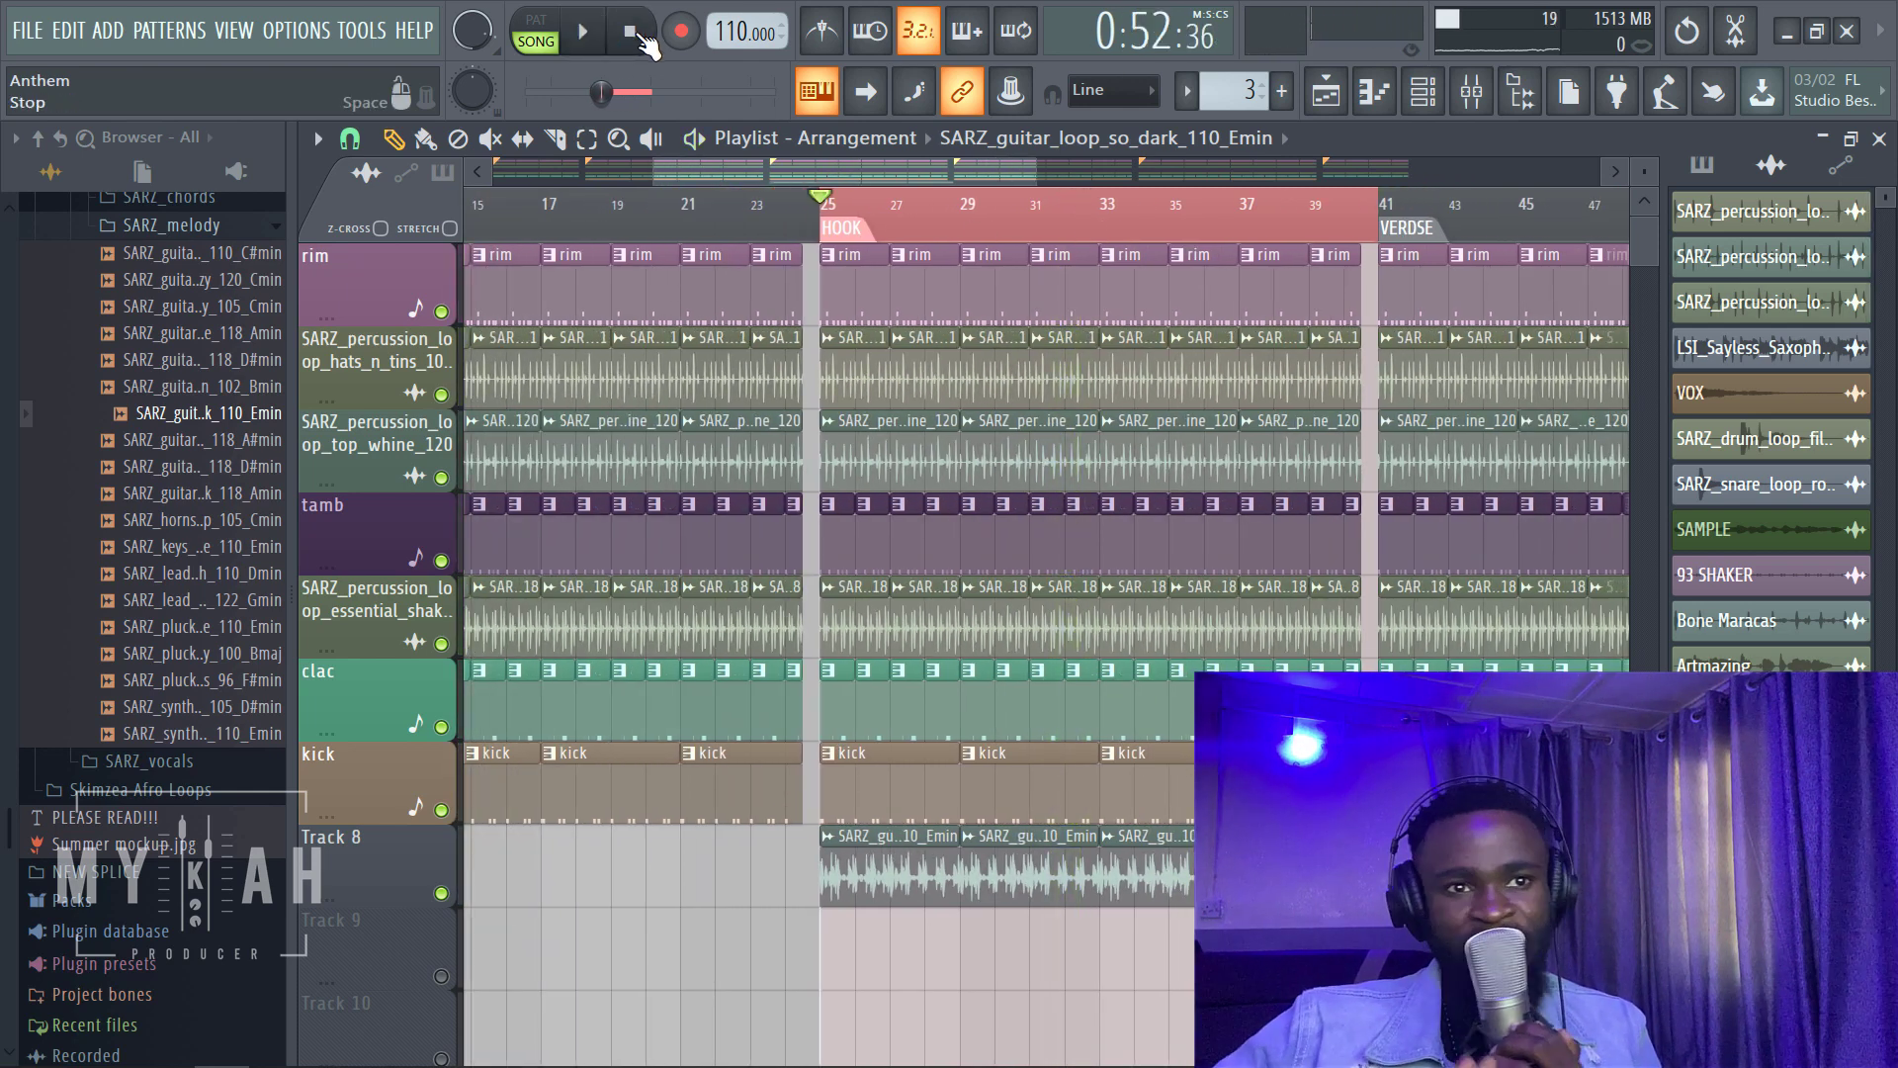
Step: Add Fruity Love Philter to slot 4 of the guitar loop's mixer track 29
{"action": "left_click", "coordinate": [1470, 91]}
{"action": "scroll", "coordinate": [1112, 261], "scroll_direction": "up", "scroll_amount": 6}
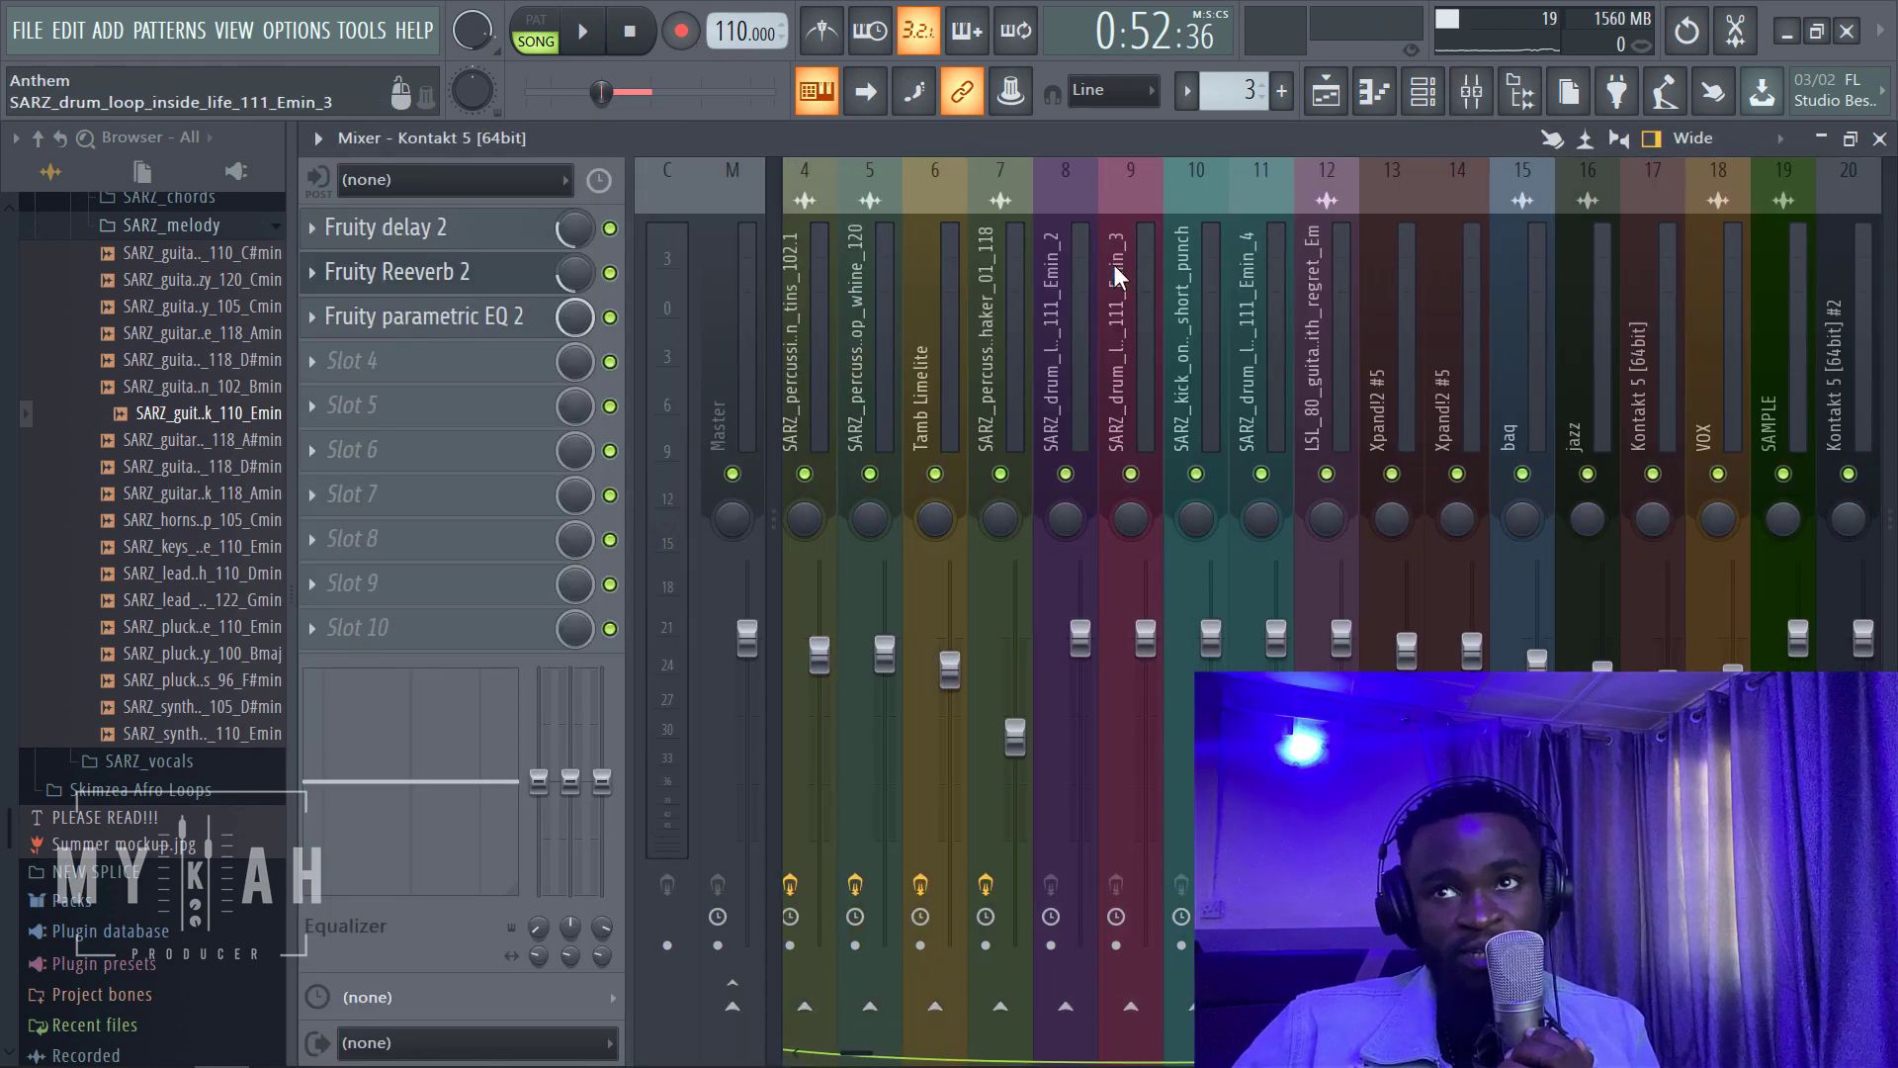
{"action": "scroll", "coordinate": [1787, 365], "scroll_direction": "down", "scroll_amount": 5}
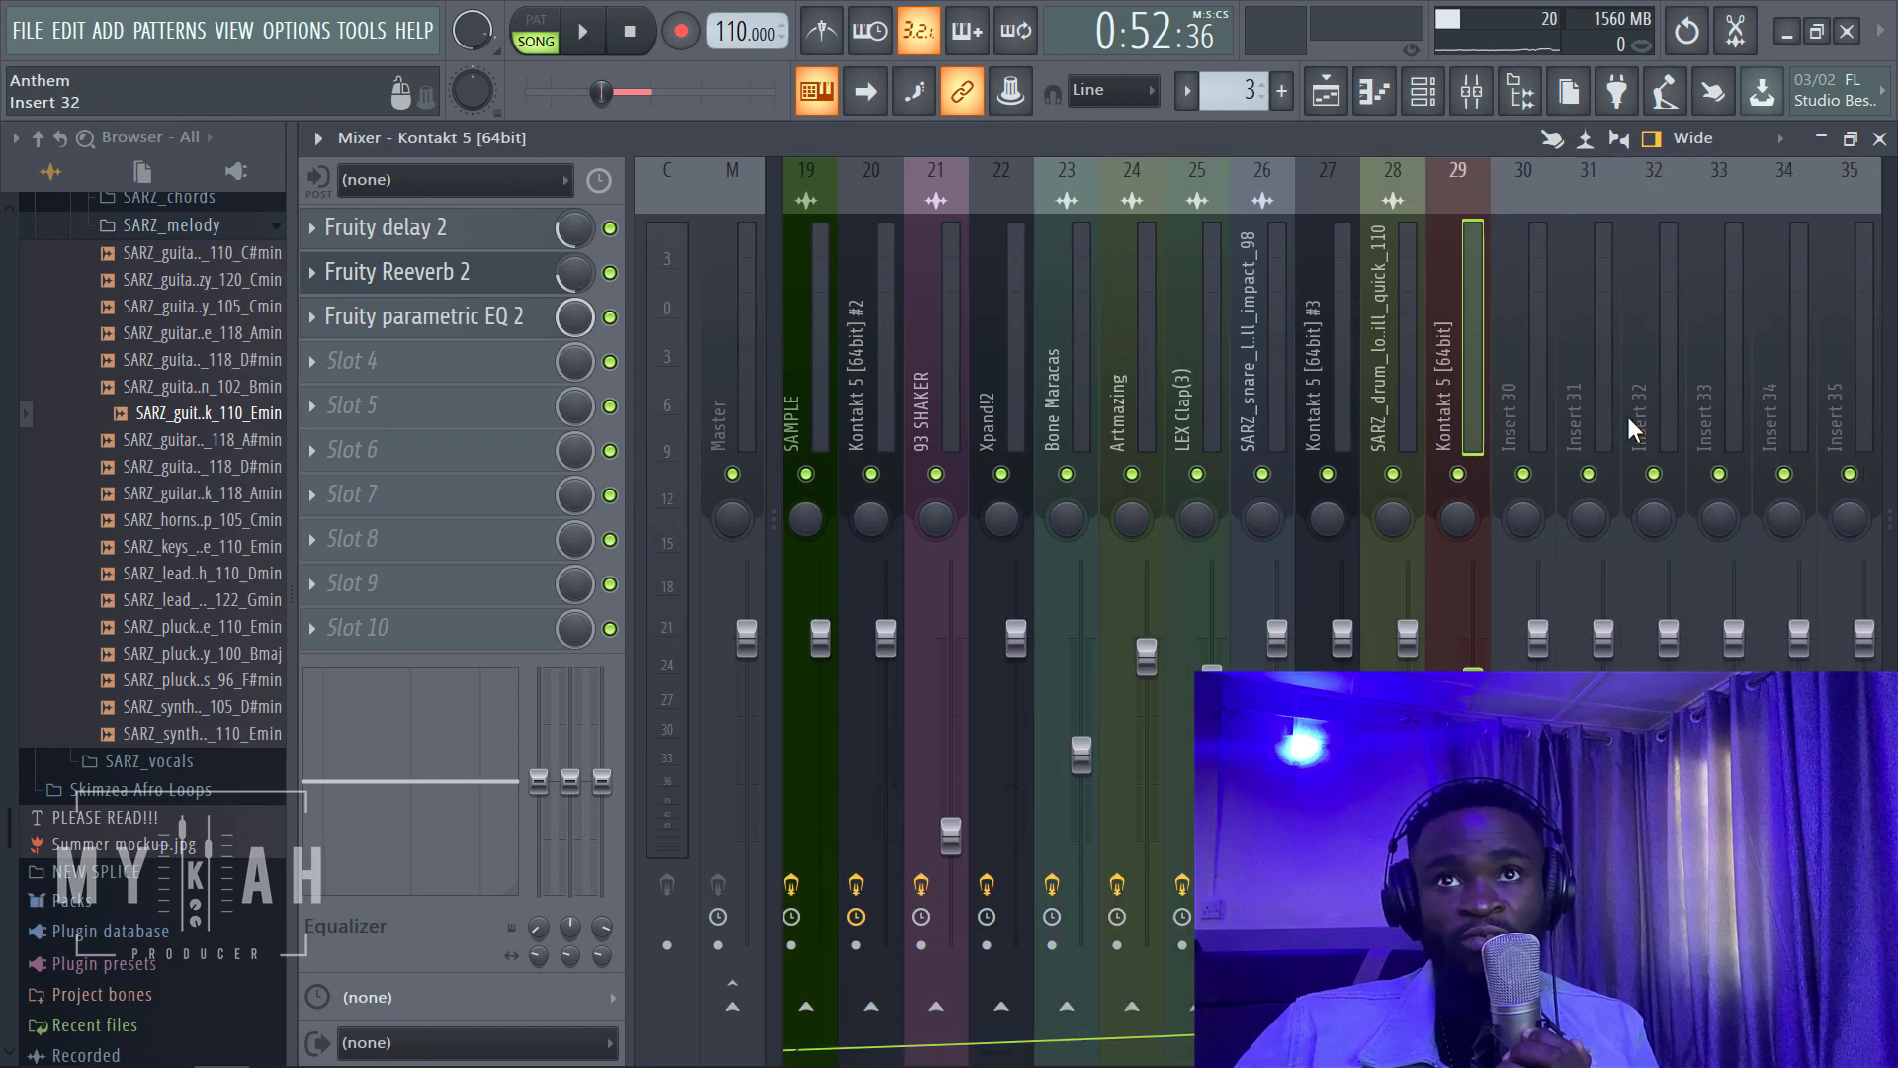
{"action": "left_click", "coordinate": [409, 364]}
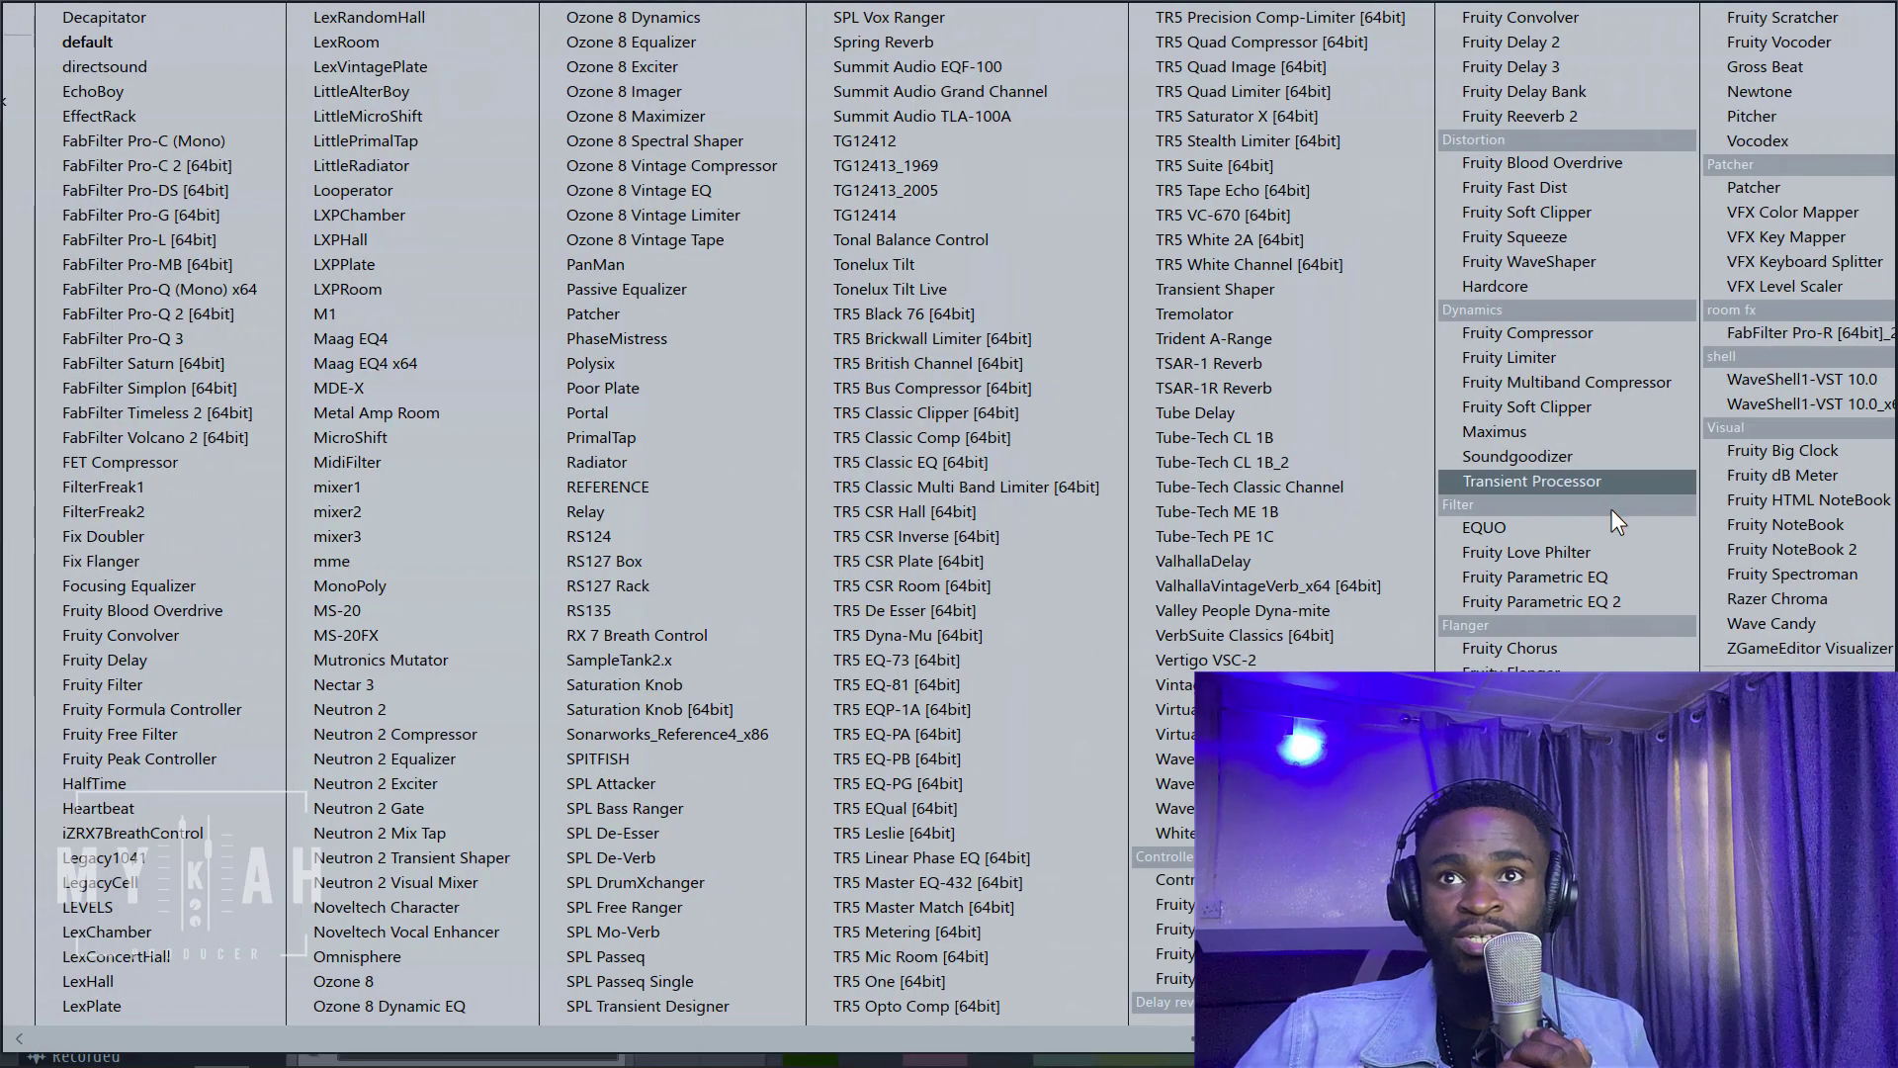
{"action": "left_click", "coordinate": [1588, 553]}
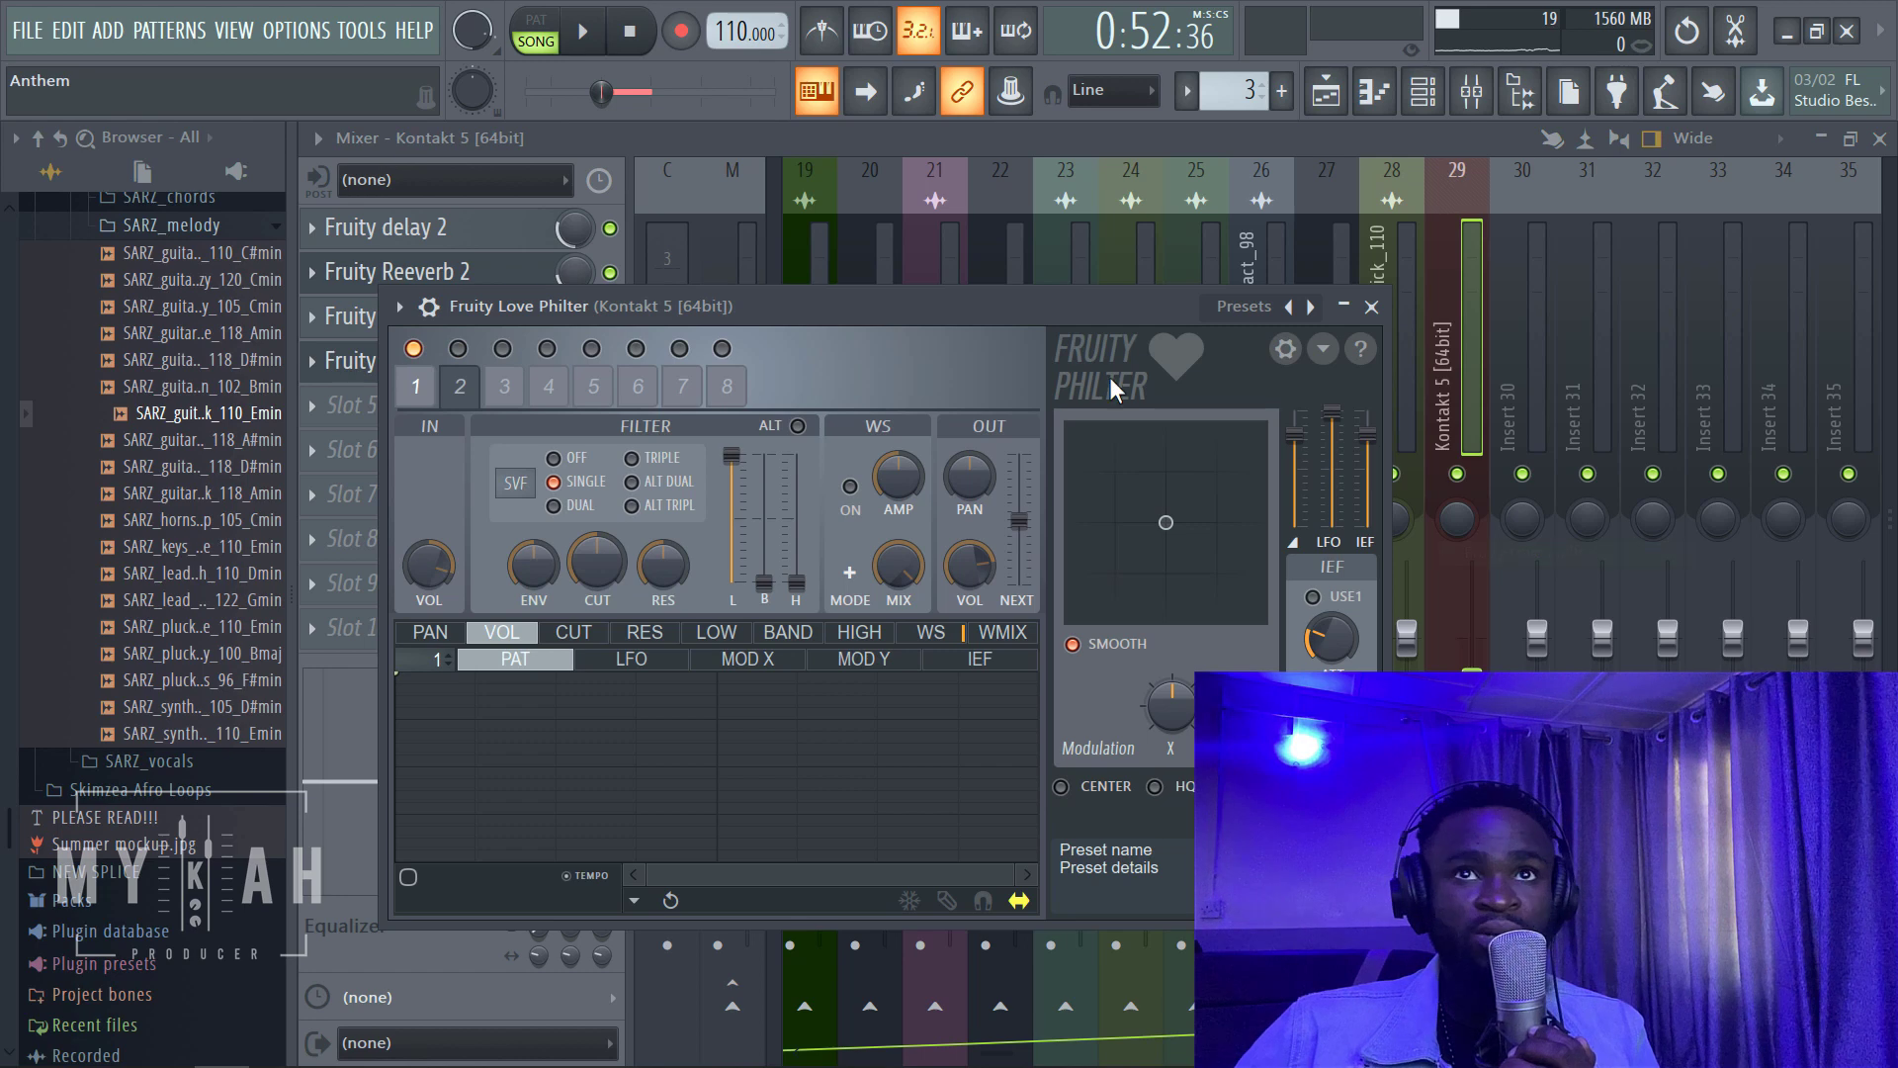
Step: Load the "Simple triangle lowpass LFO" preset in Fruity Love Philter, start playback, and close the plugin window
{"action": "left_click", "coordinate": [1311, 308]}
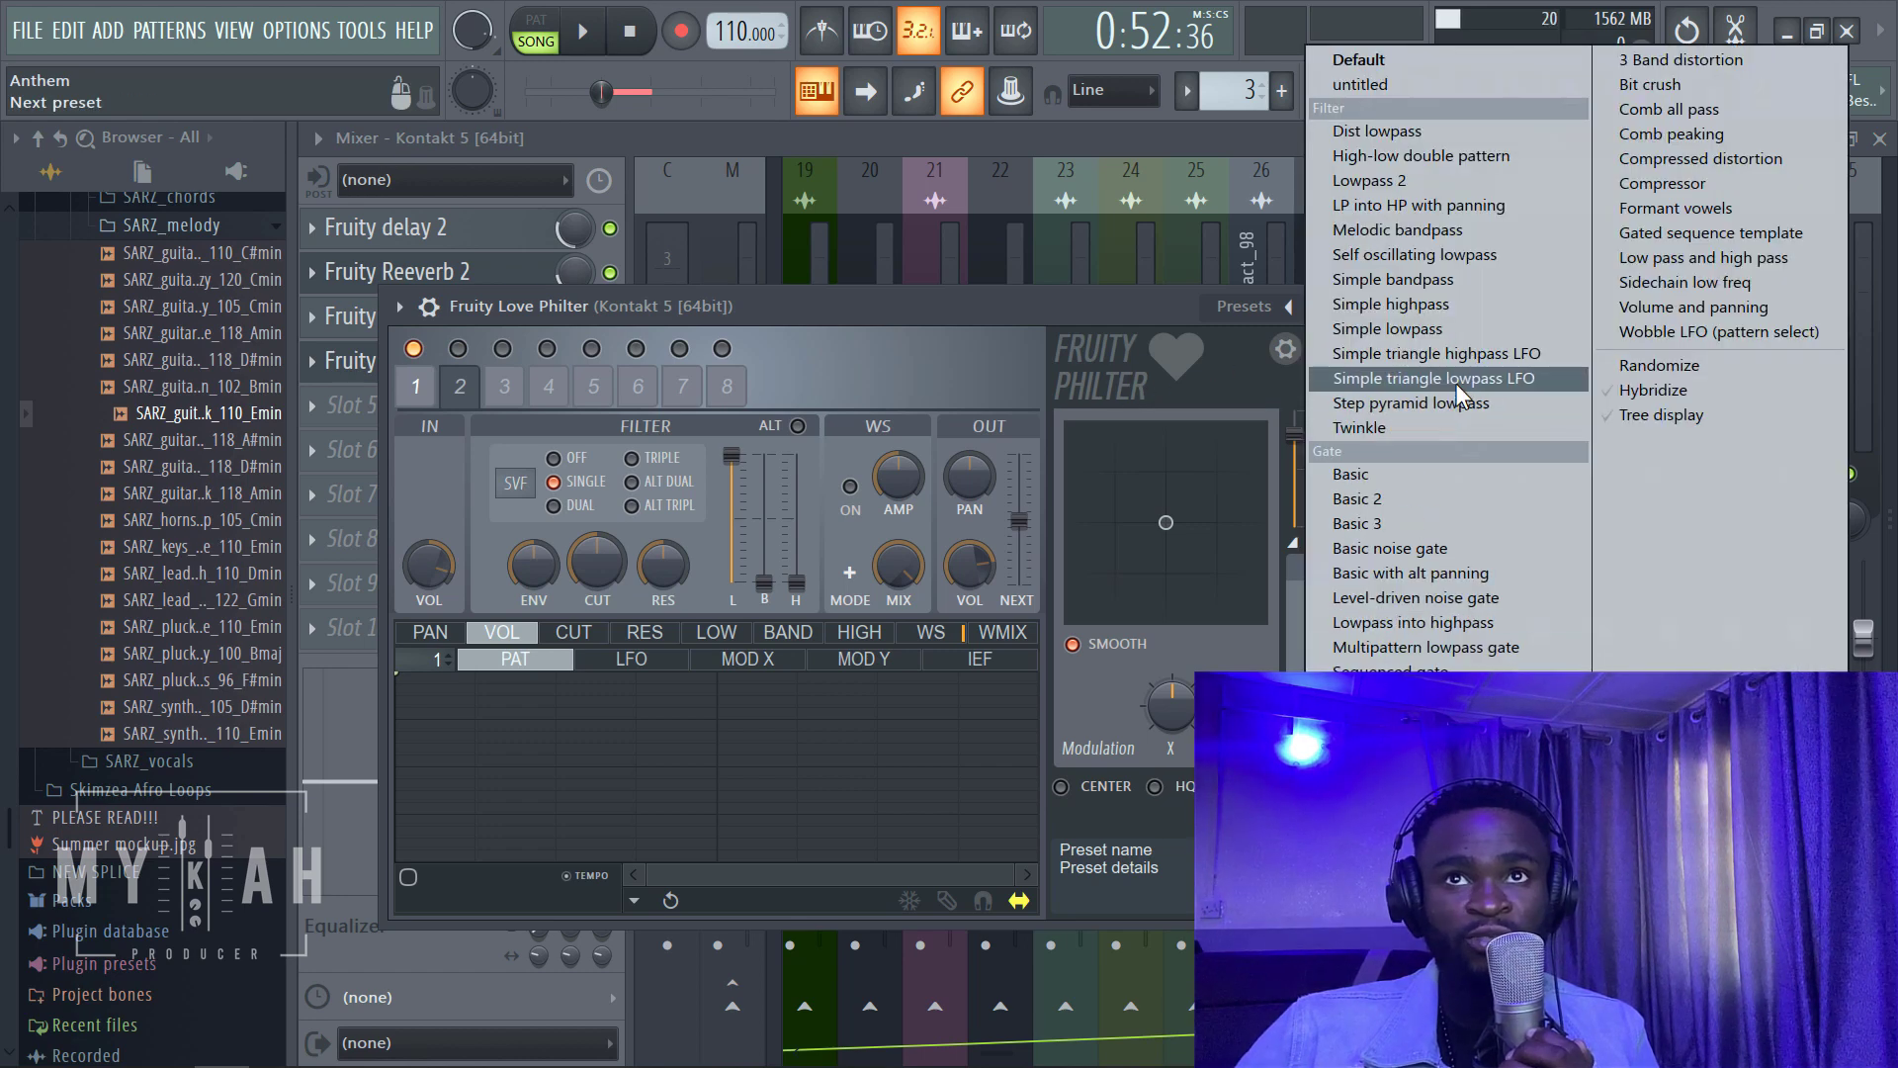
{"action": "left_click", "coordinate": [1404, 378]}
{"action": "key", "text": "space"}
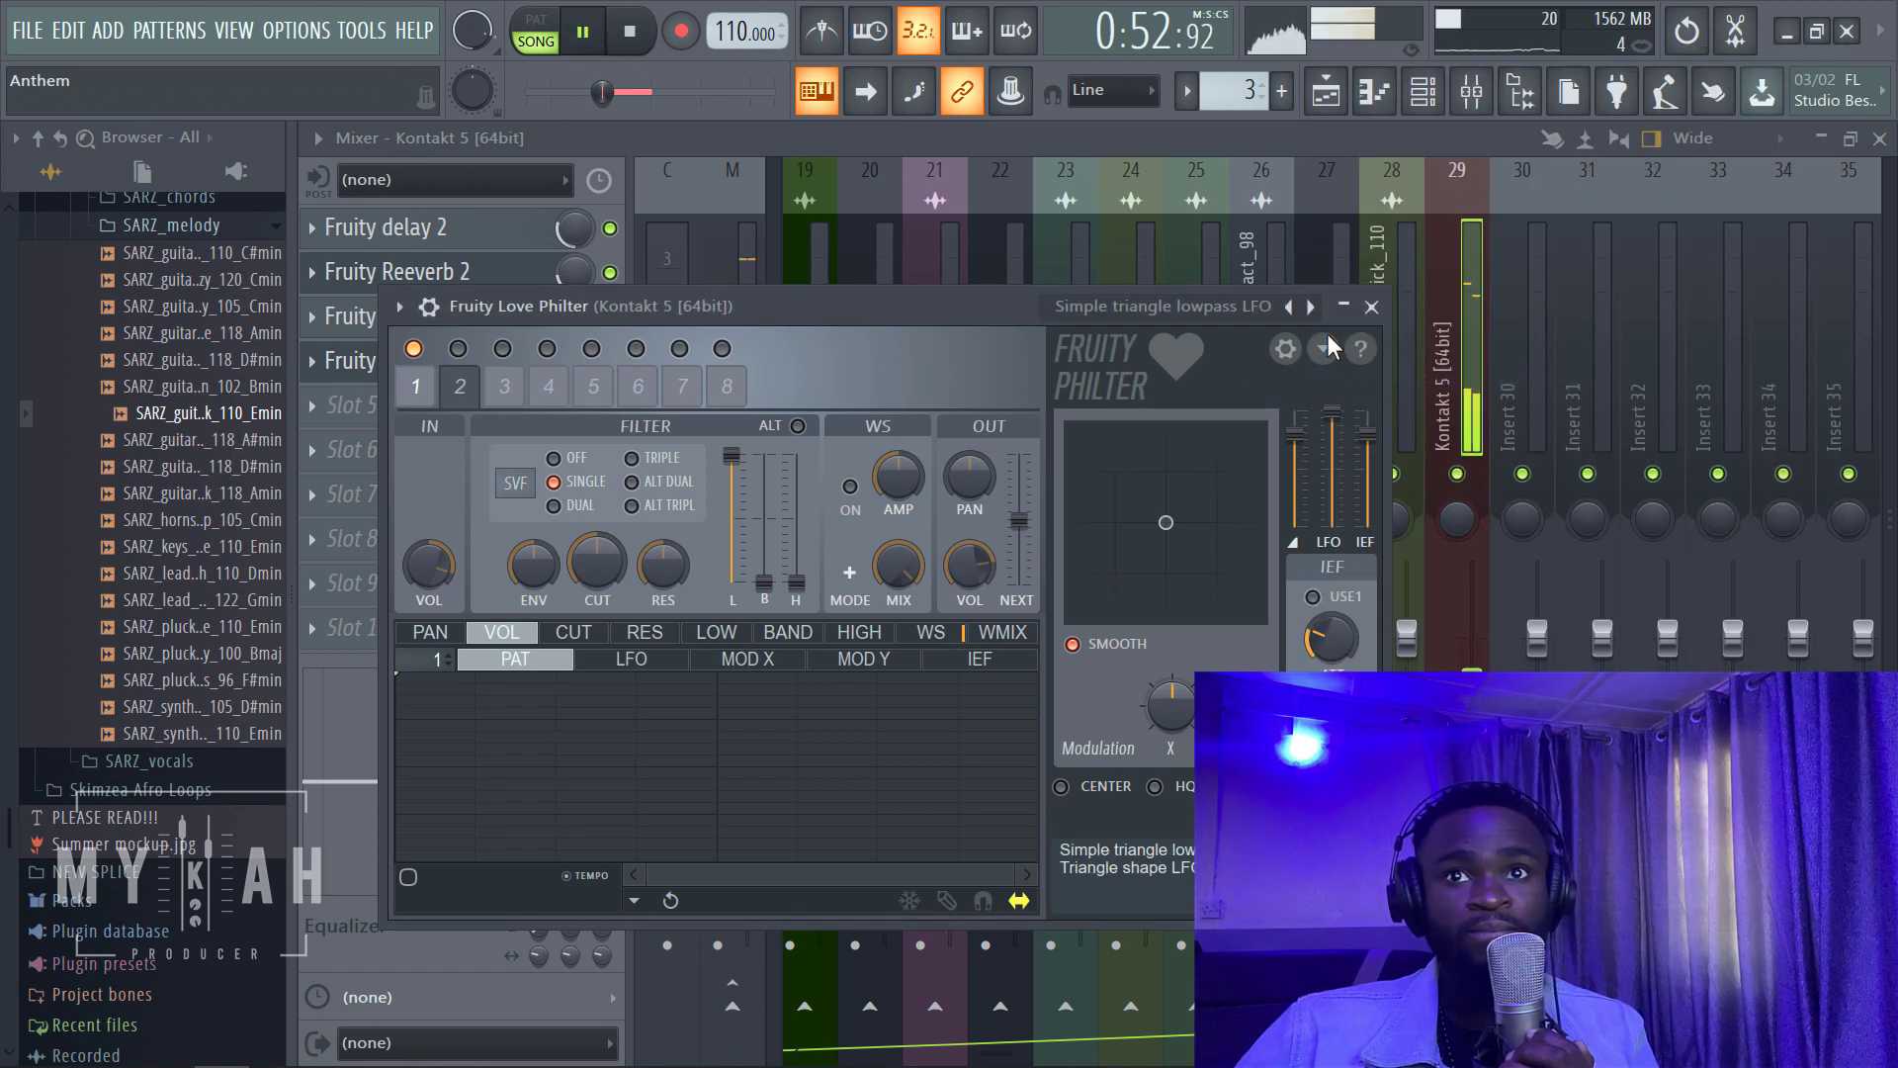
{"action": "left_click", "coordinate": [987, 147]}
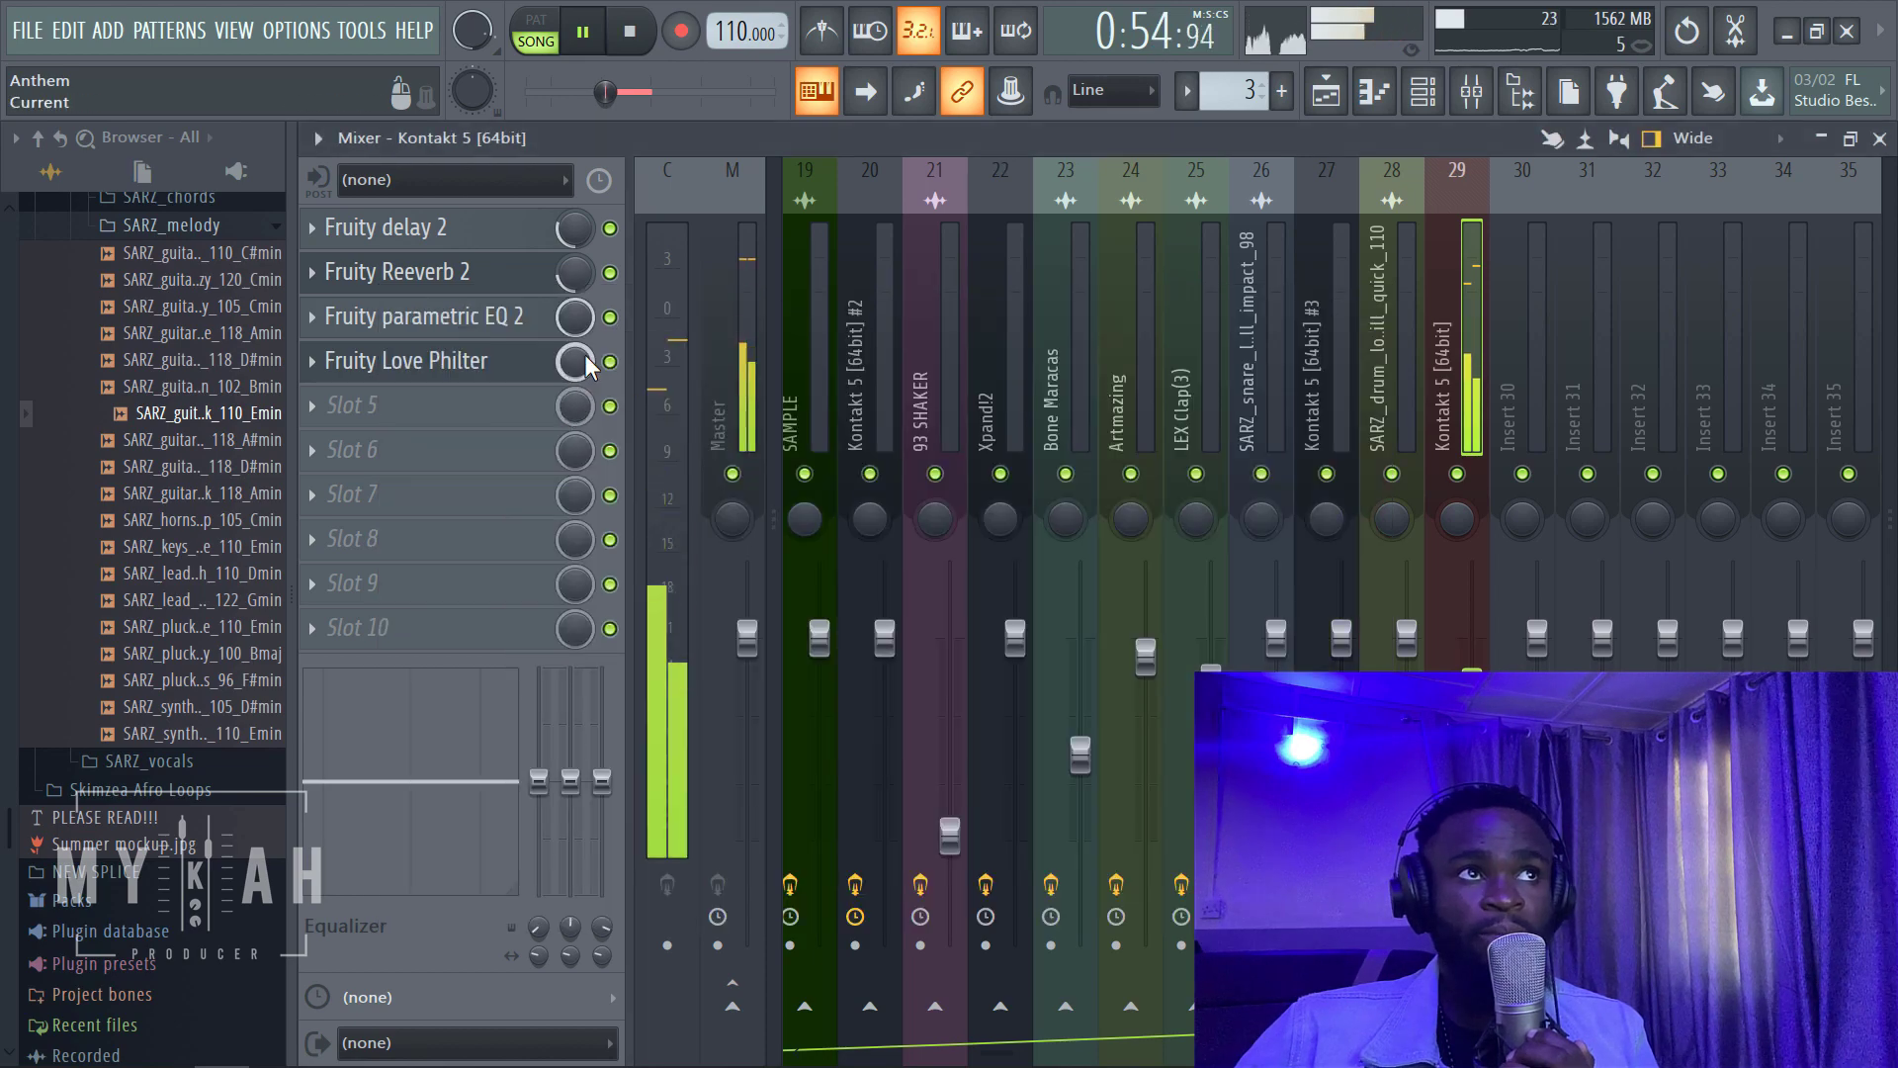
Step: Add Fruity Parametric EQ 2 to slot 5, cutting band 3 around 500 Hz and band 5 slightly above 1 kHz
{"action": "left_click", "coordinate": [465, 427]}
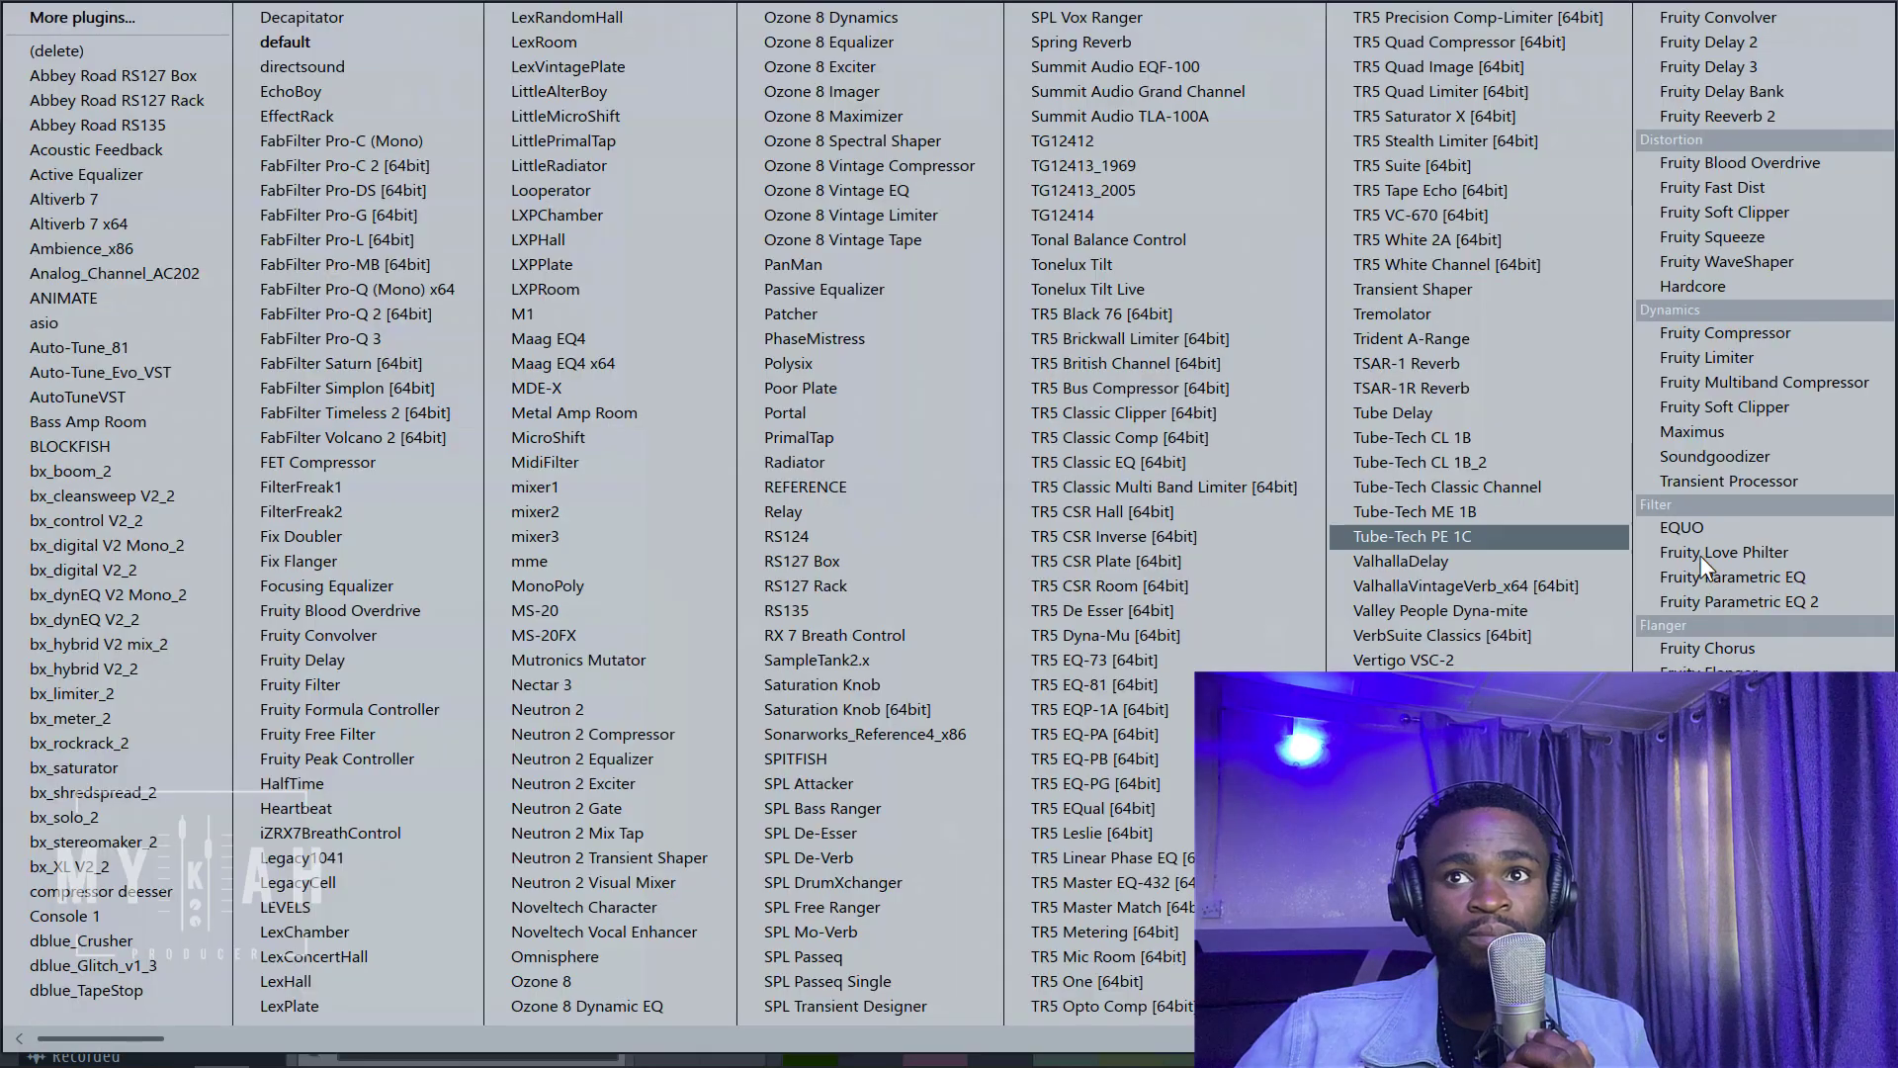
{"action": "left_click", "coordinate": [1799, 603]}
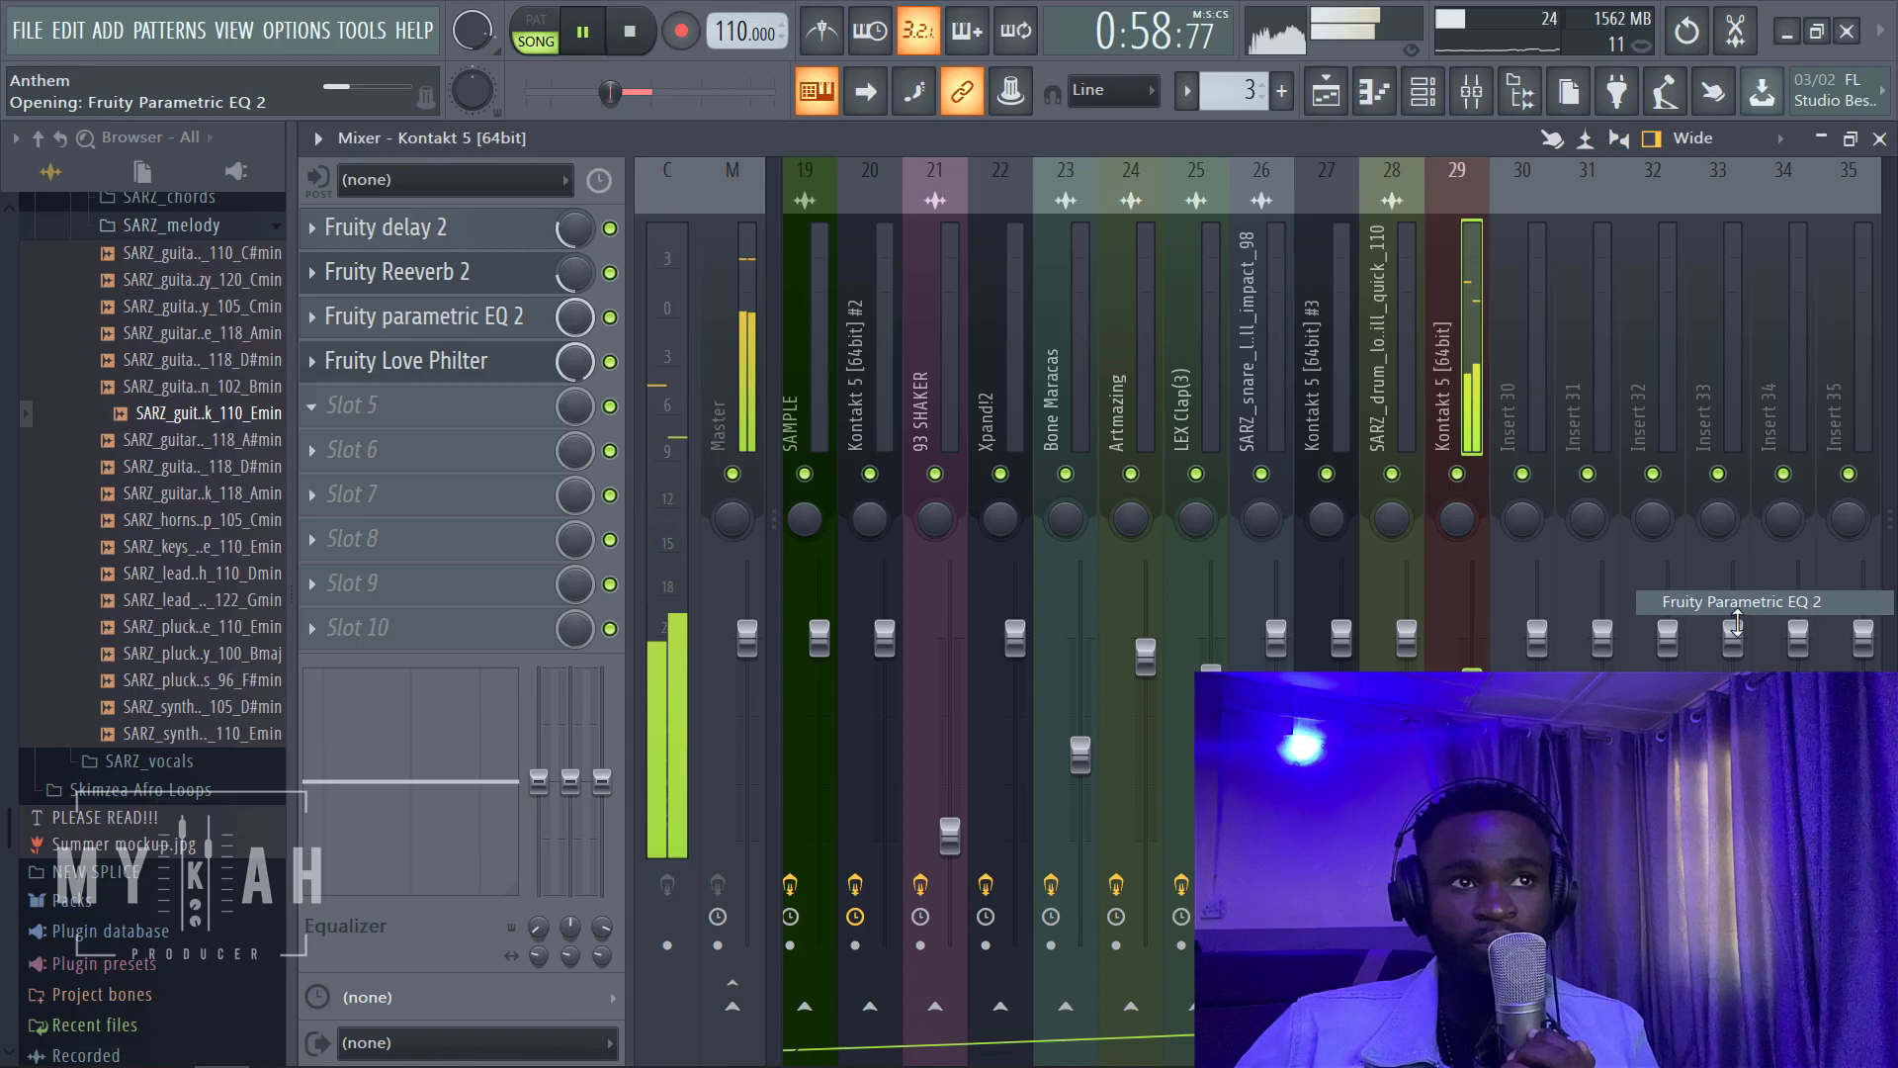
{"action": "left_click_drag", "start_coordinate": [743, 620], "coordinate": [794, 664]}
{"action": "scroll", "coordinate": [783, 680], "scroll_direction": "down", "scroll_amount": 4}
{"action": "left_click_drag", "start_coordinate": [863, 623], "coordinate": [868, 659]}
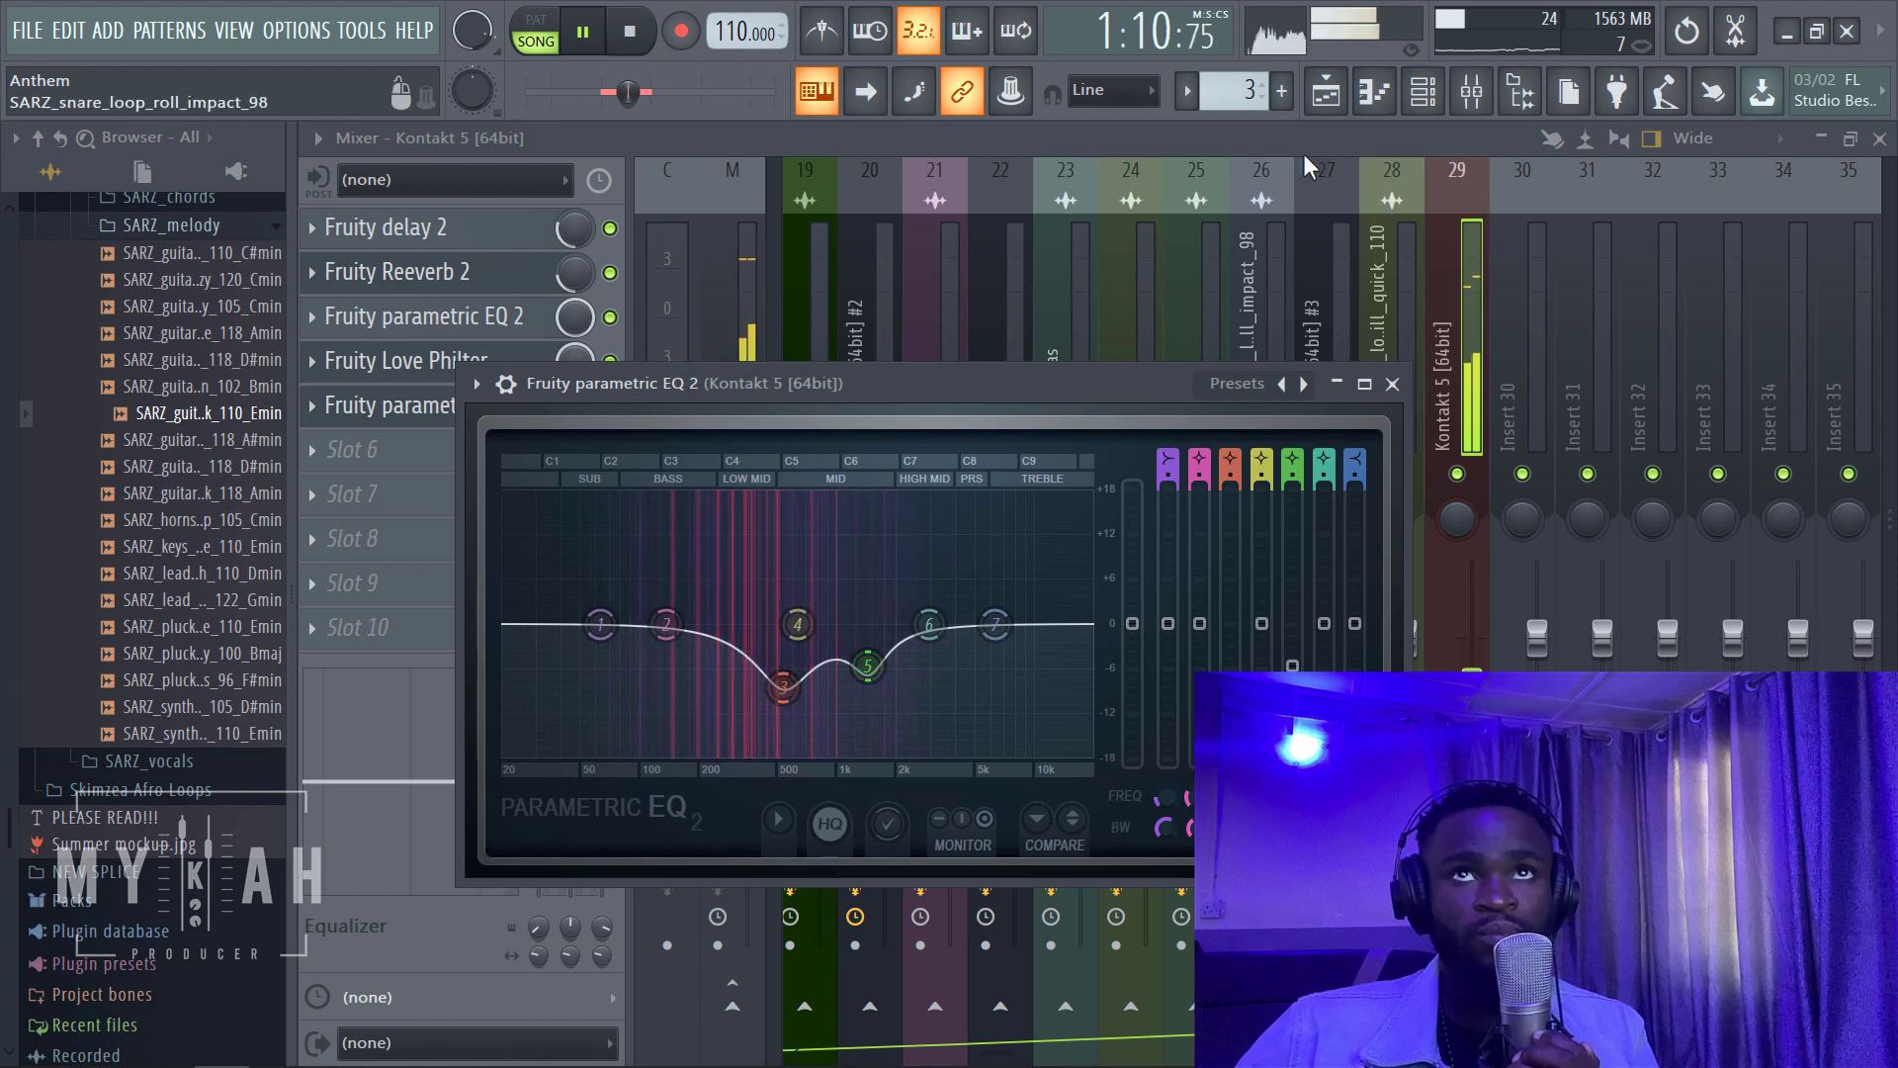
Step: Return to the playlist, stop playback, and bring the HOOK section and the empty tracks beneath the guitar loop into view
{"action": "left_click", "coordinate": [1327, 91]}
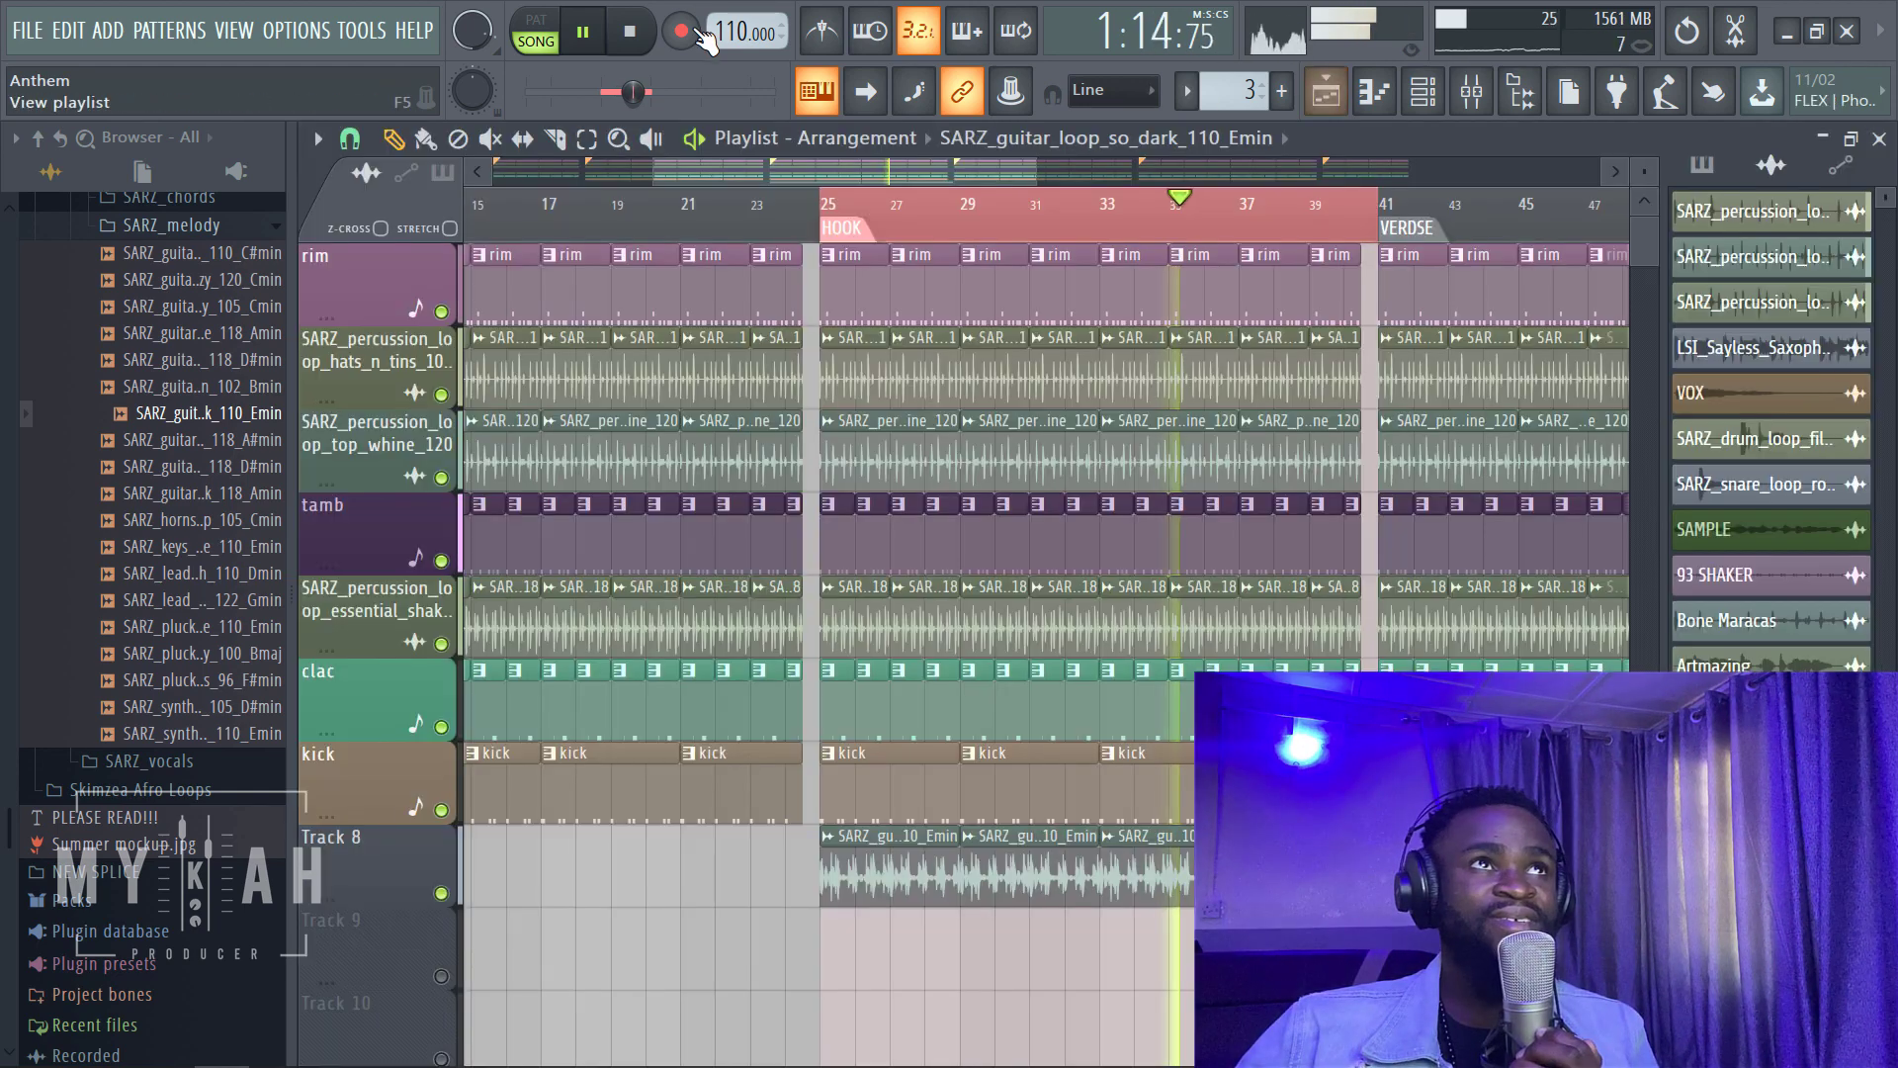
{"action": "left_click", "coordinate": [630, 33]}
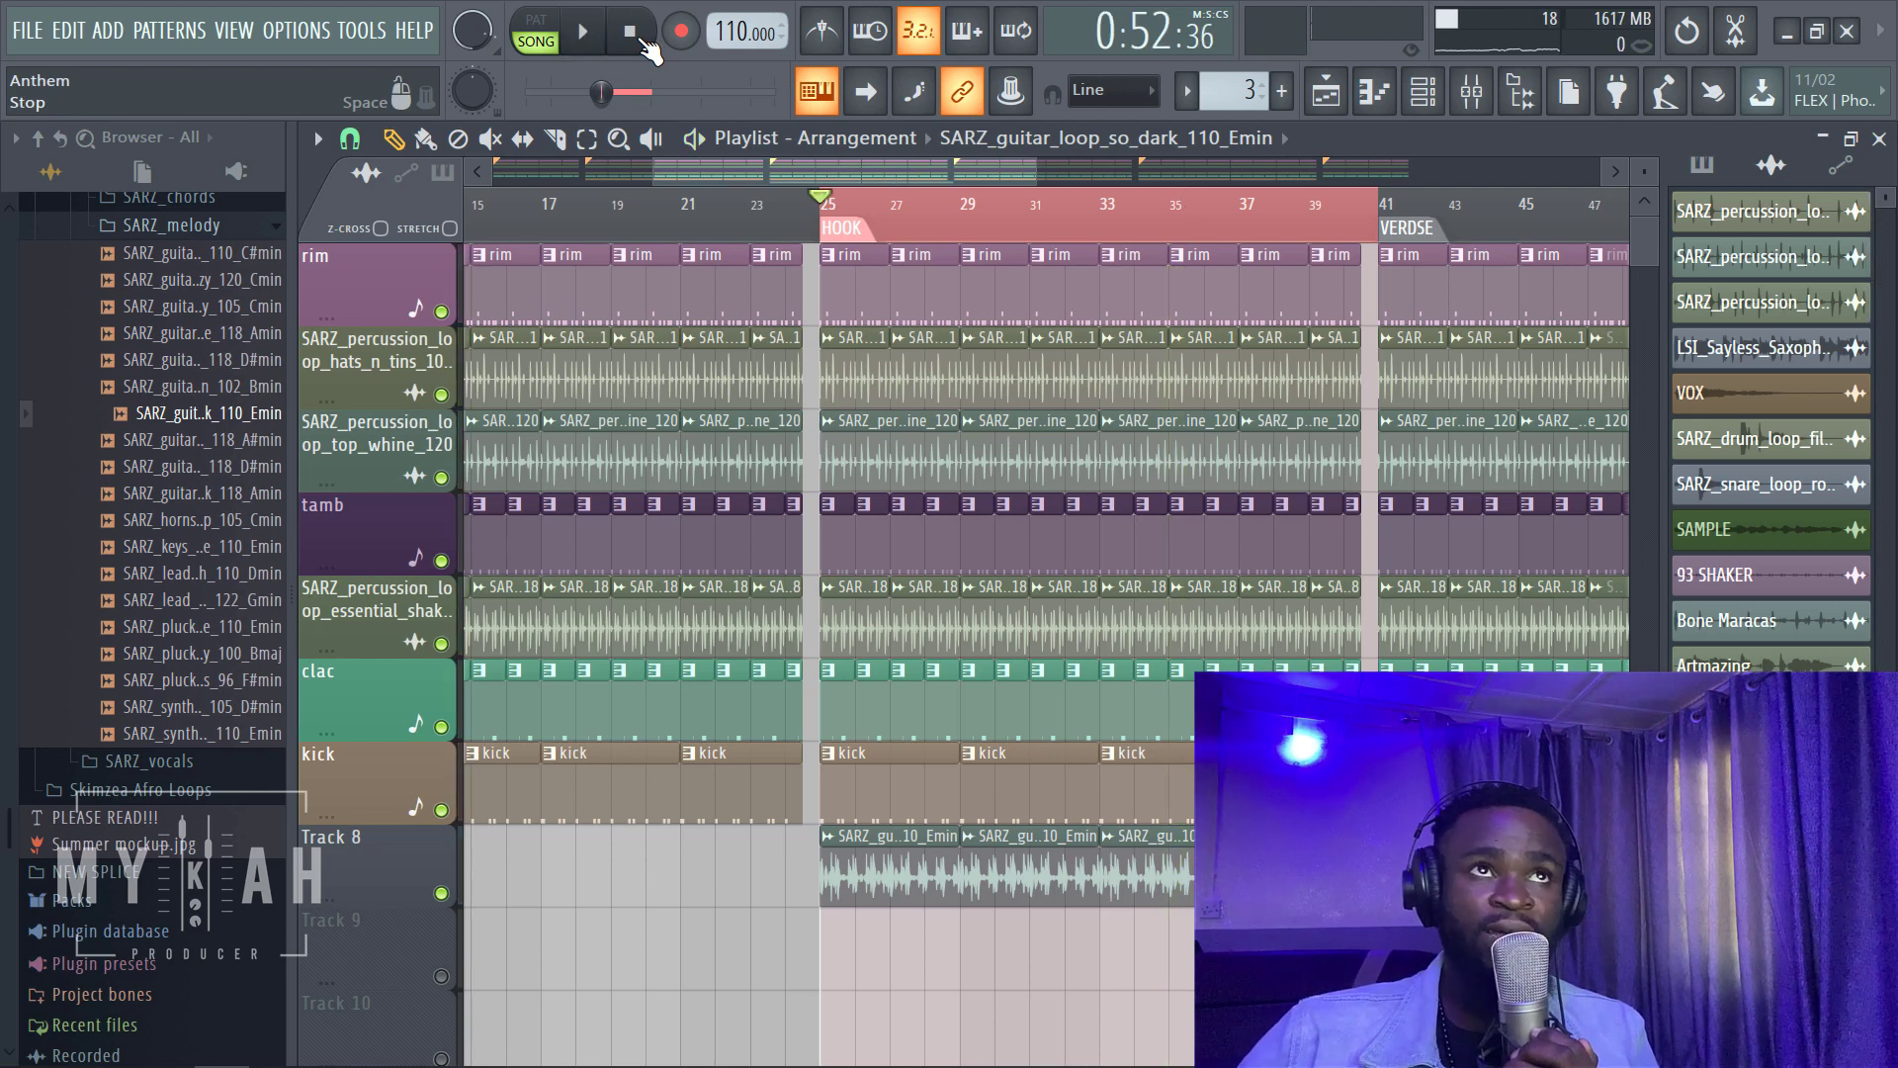
{"action": "scroll", "coordinate": [1098, 233], "scroll_direction": "up", "scroll_amount": 3}
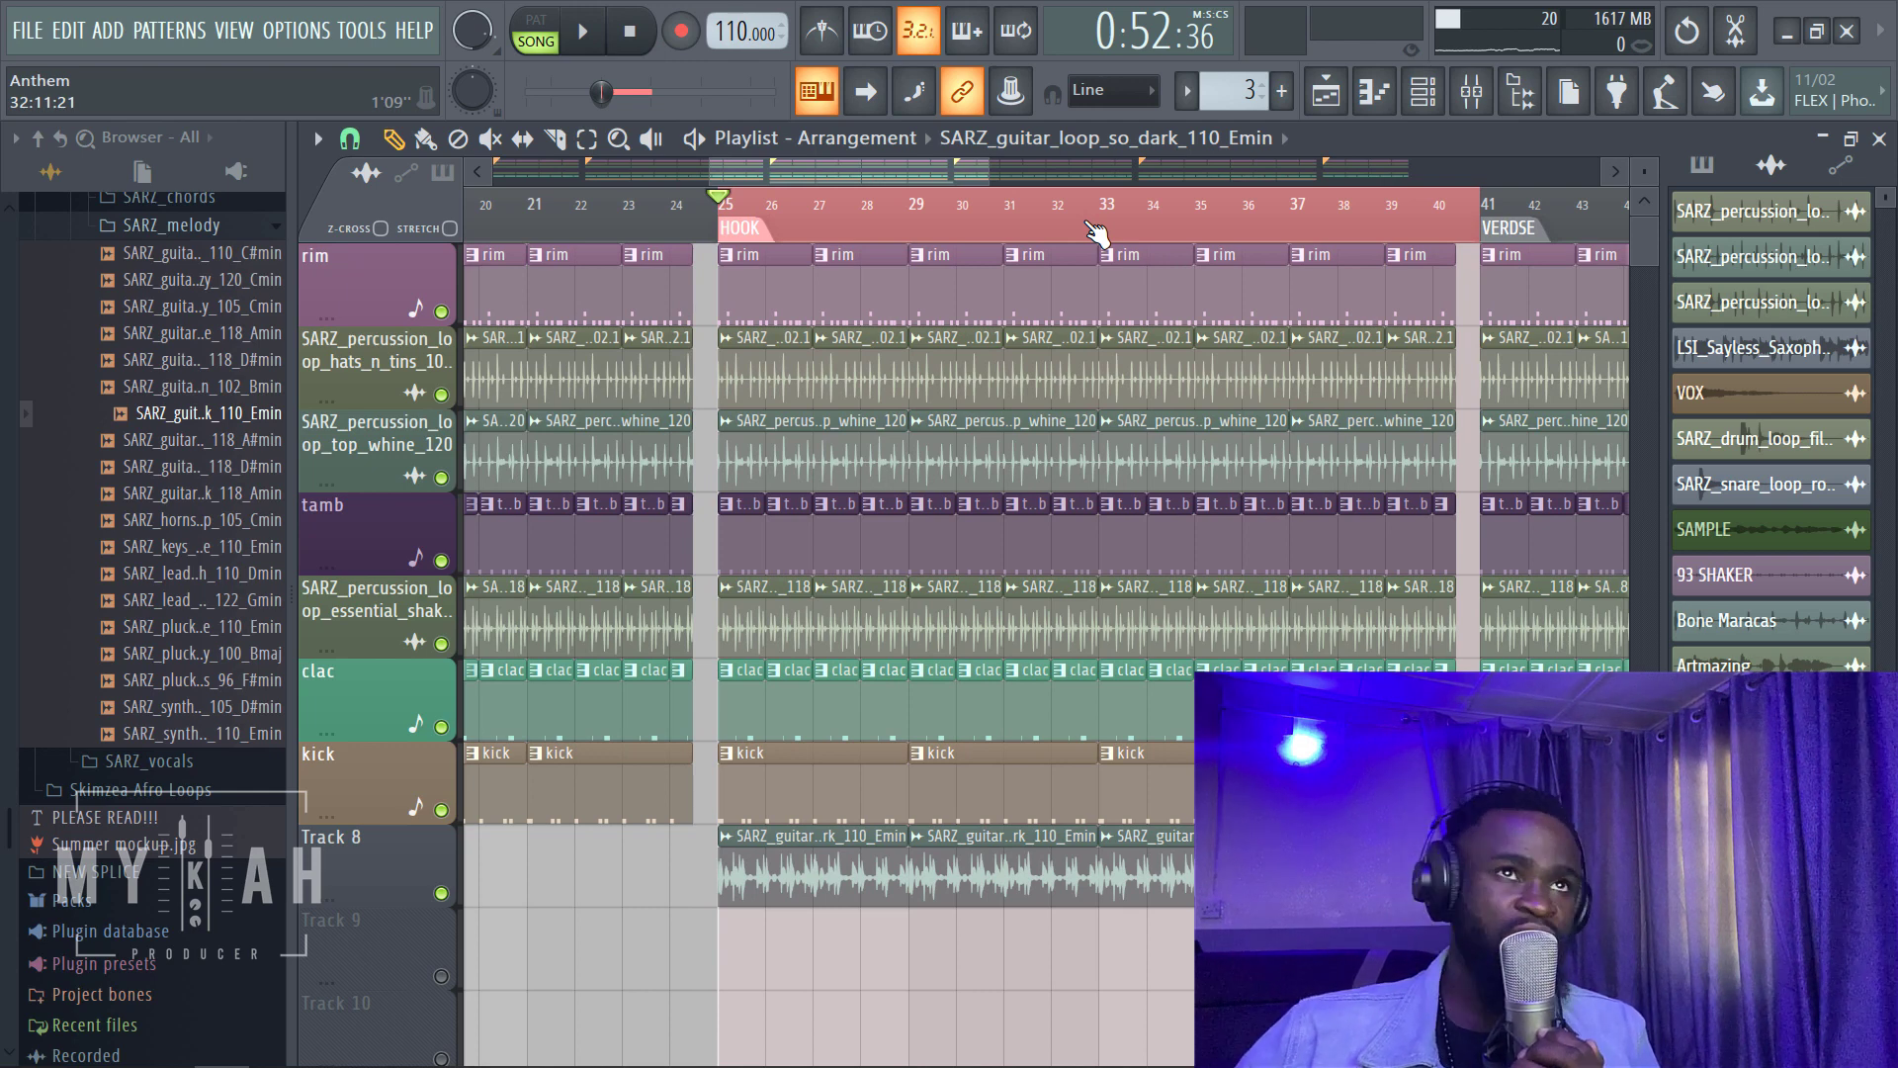
{"action": "scroll", "coordinate": [1166, 219], "scroll_direction": "up", "scroll_amount": 1}
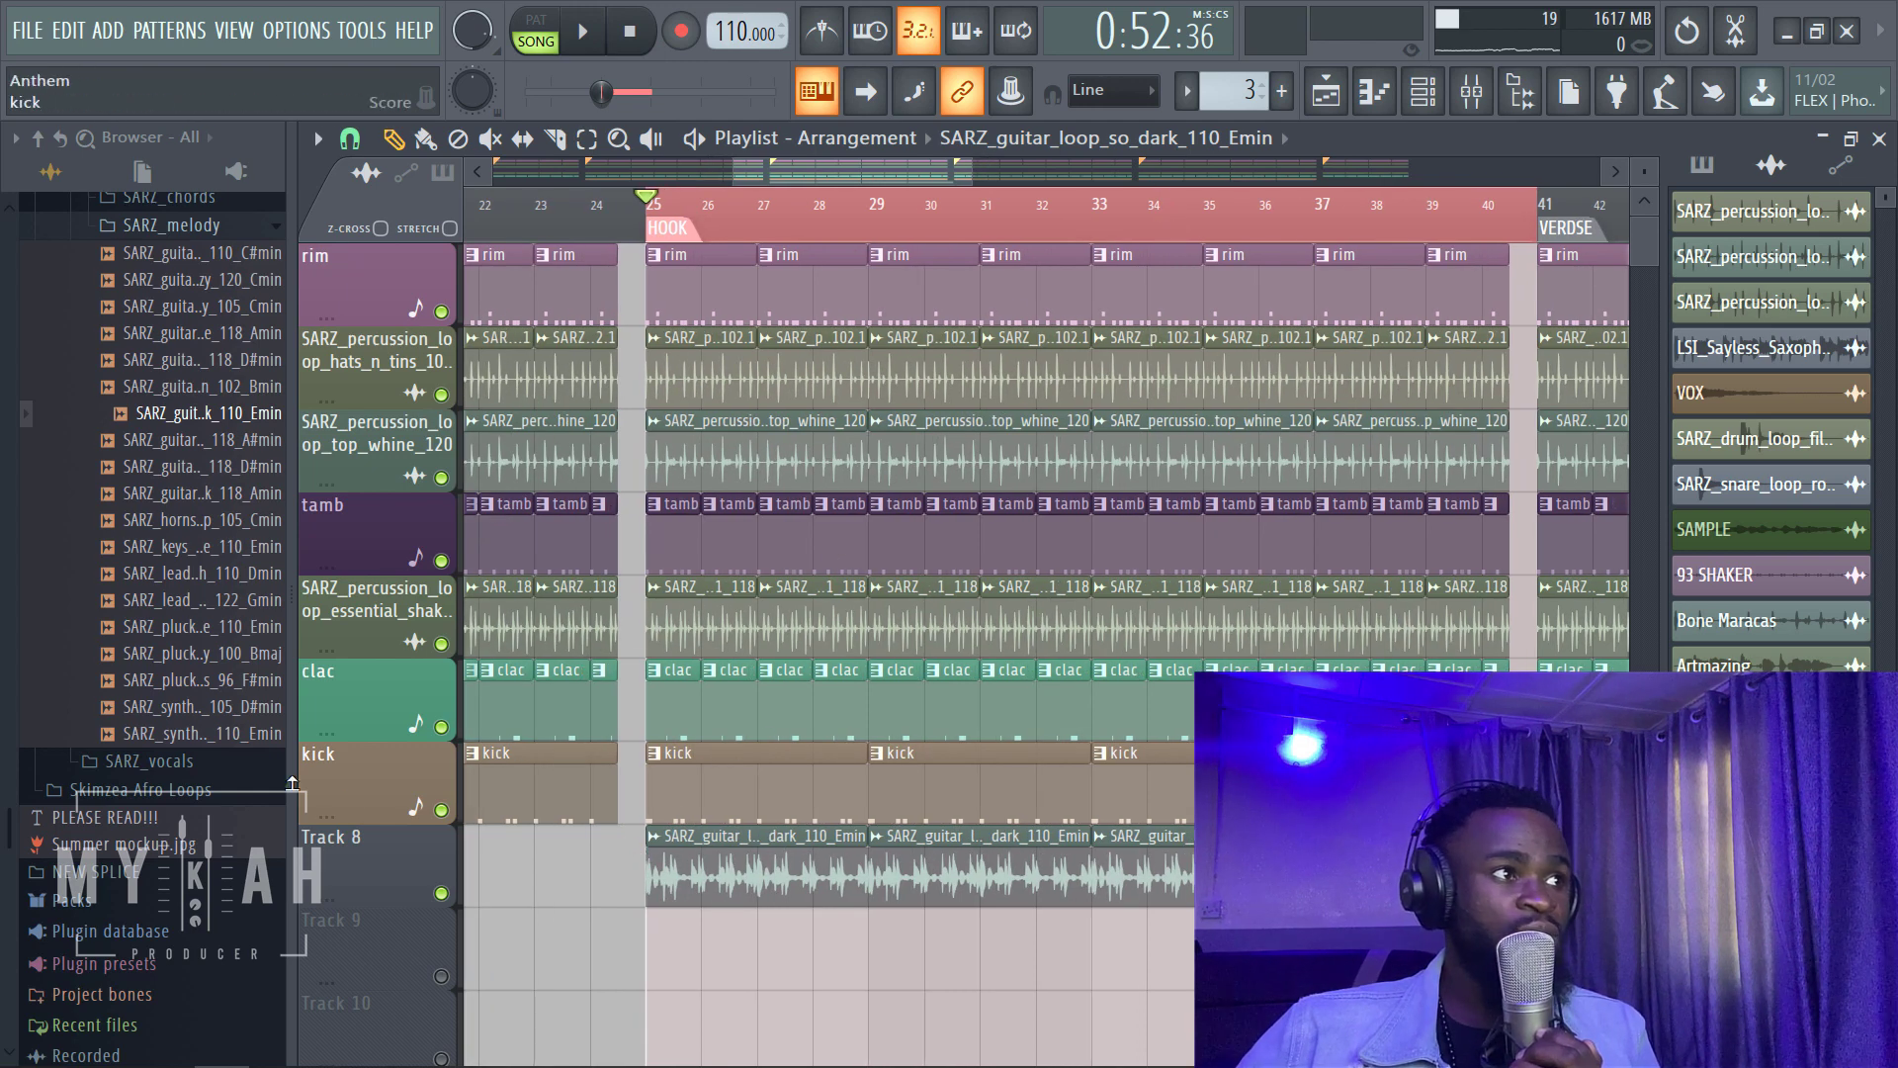
{"action": "scroll", "coordinate": [1002, 872], "scroll_direction": "down", "scroll_amount": 1}
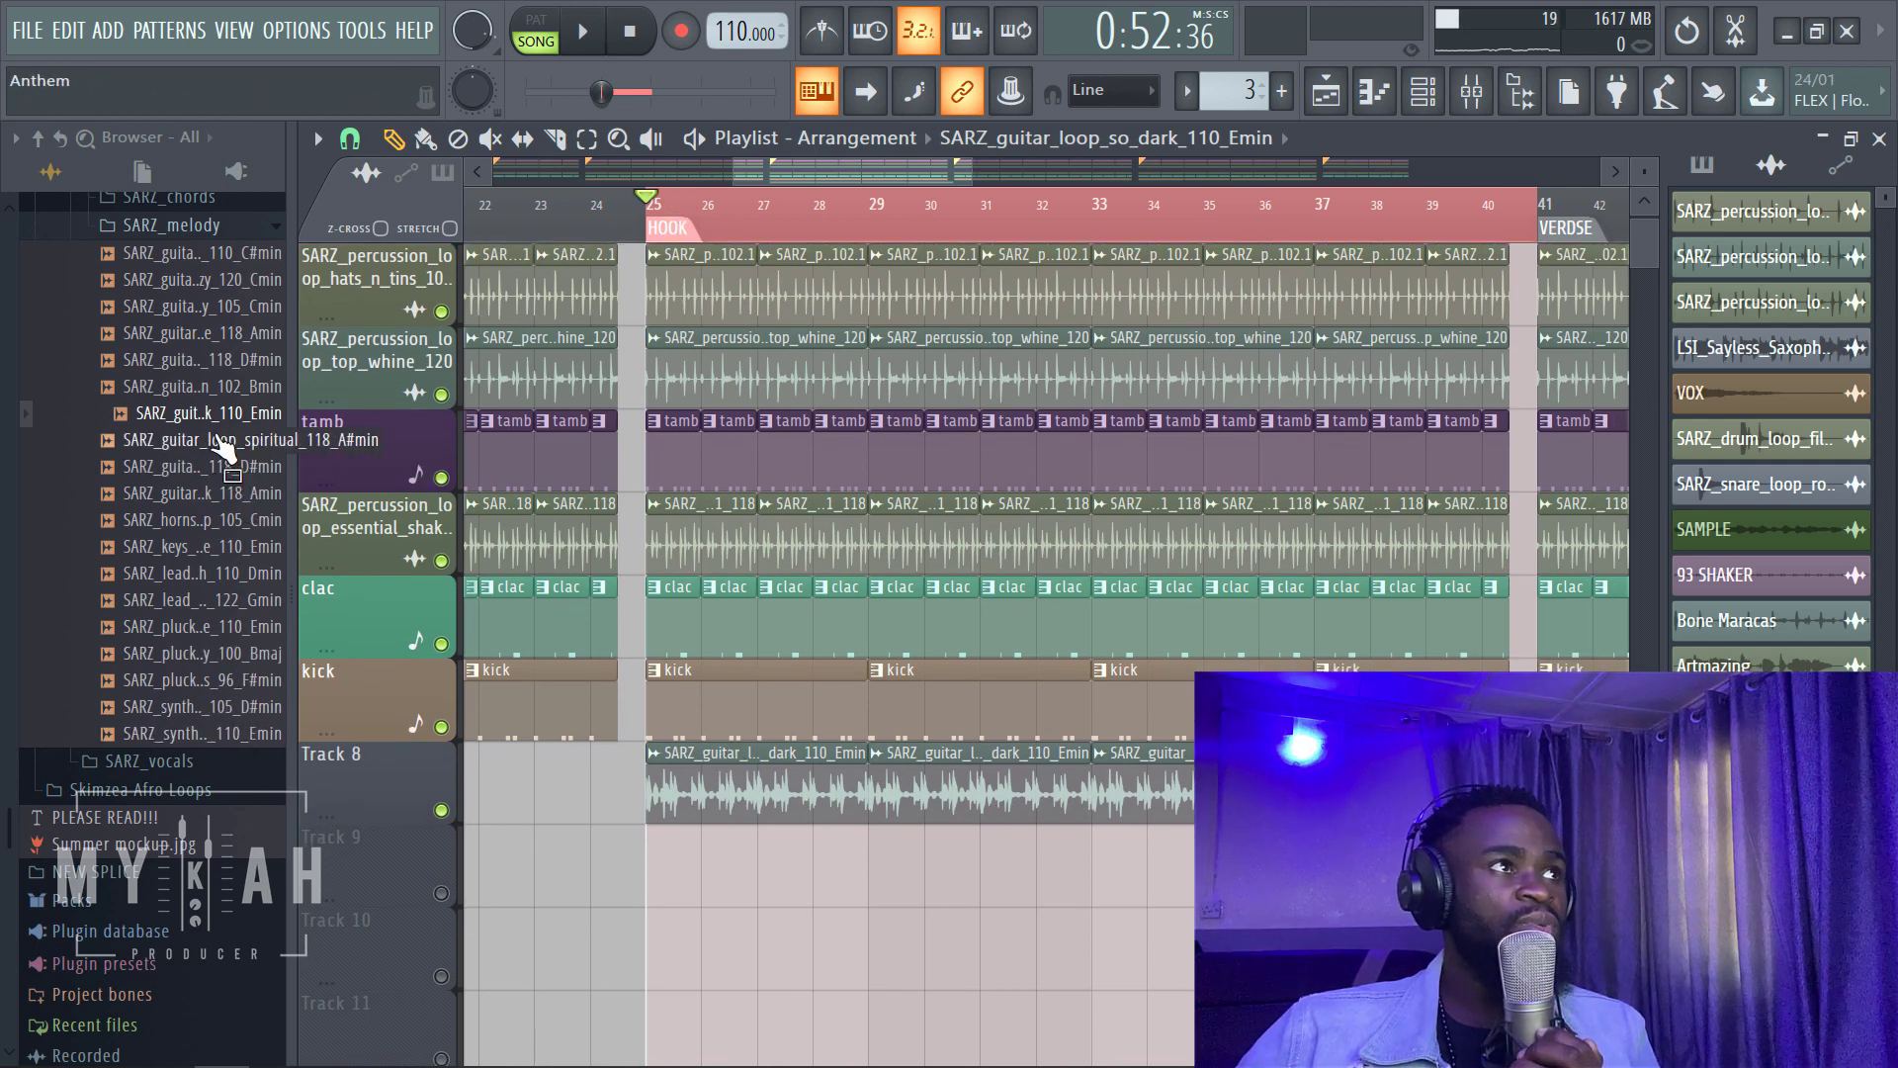
Step: Add SARZ_pluck_loop_airy_100_Bmaj from the SARZ_melody folder to Track 9 at bar 25, the start of the HOOK
{"action": "left_click", "coordinate": [259, 627]}
{"action": "left_click_drag", "start_coordinate": [265, 654], "coordinate": [682, 875]}
{"action": "scroll", "coordinate": [692, 225], "scroll_direction": "up", "scroll_amount": 3}
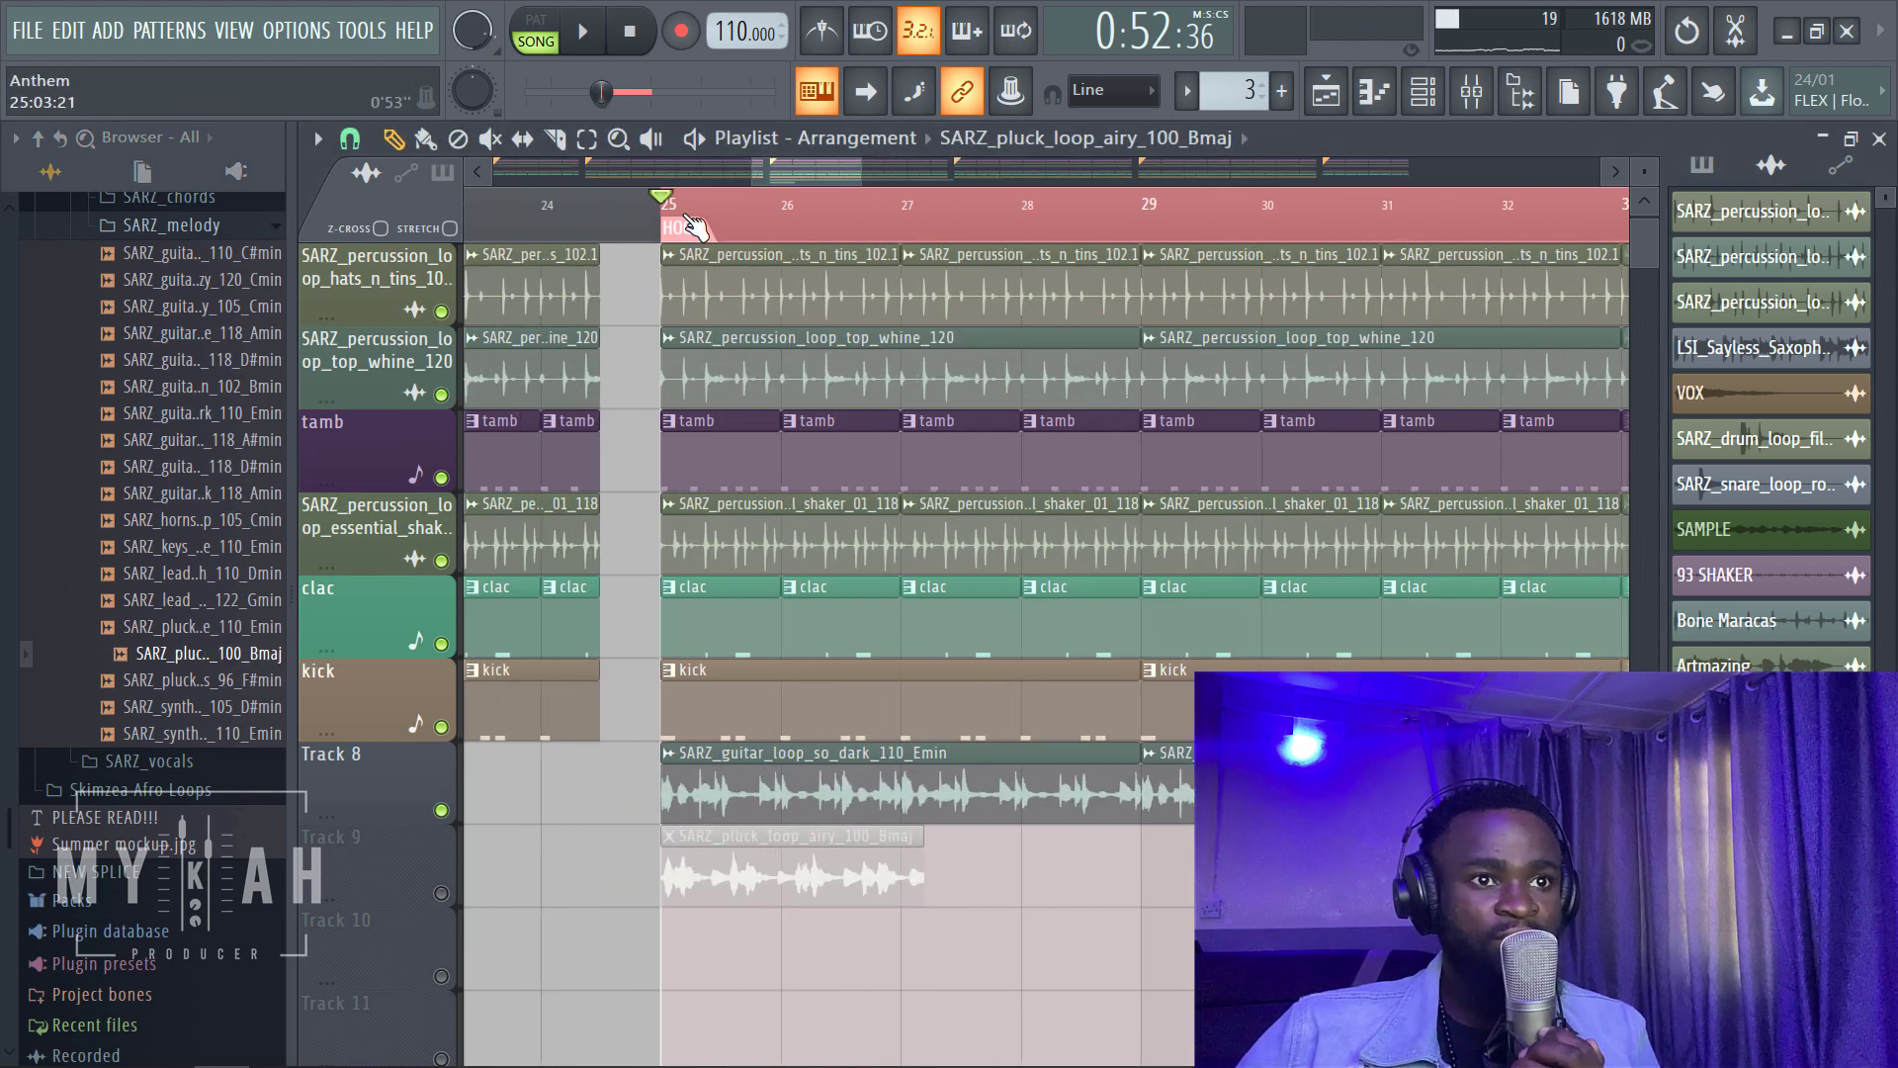
{"action": "scroll", "coordinate": [692, 225], "scroll_direction": "up", "scroll_amount": 2}
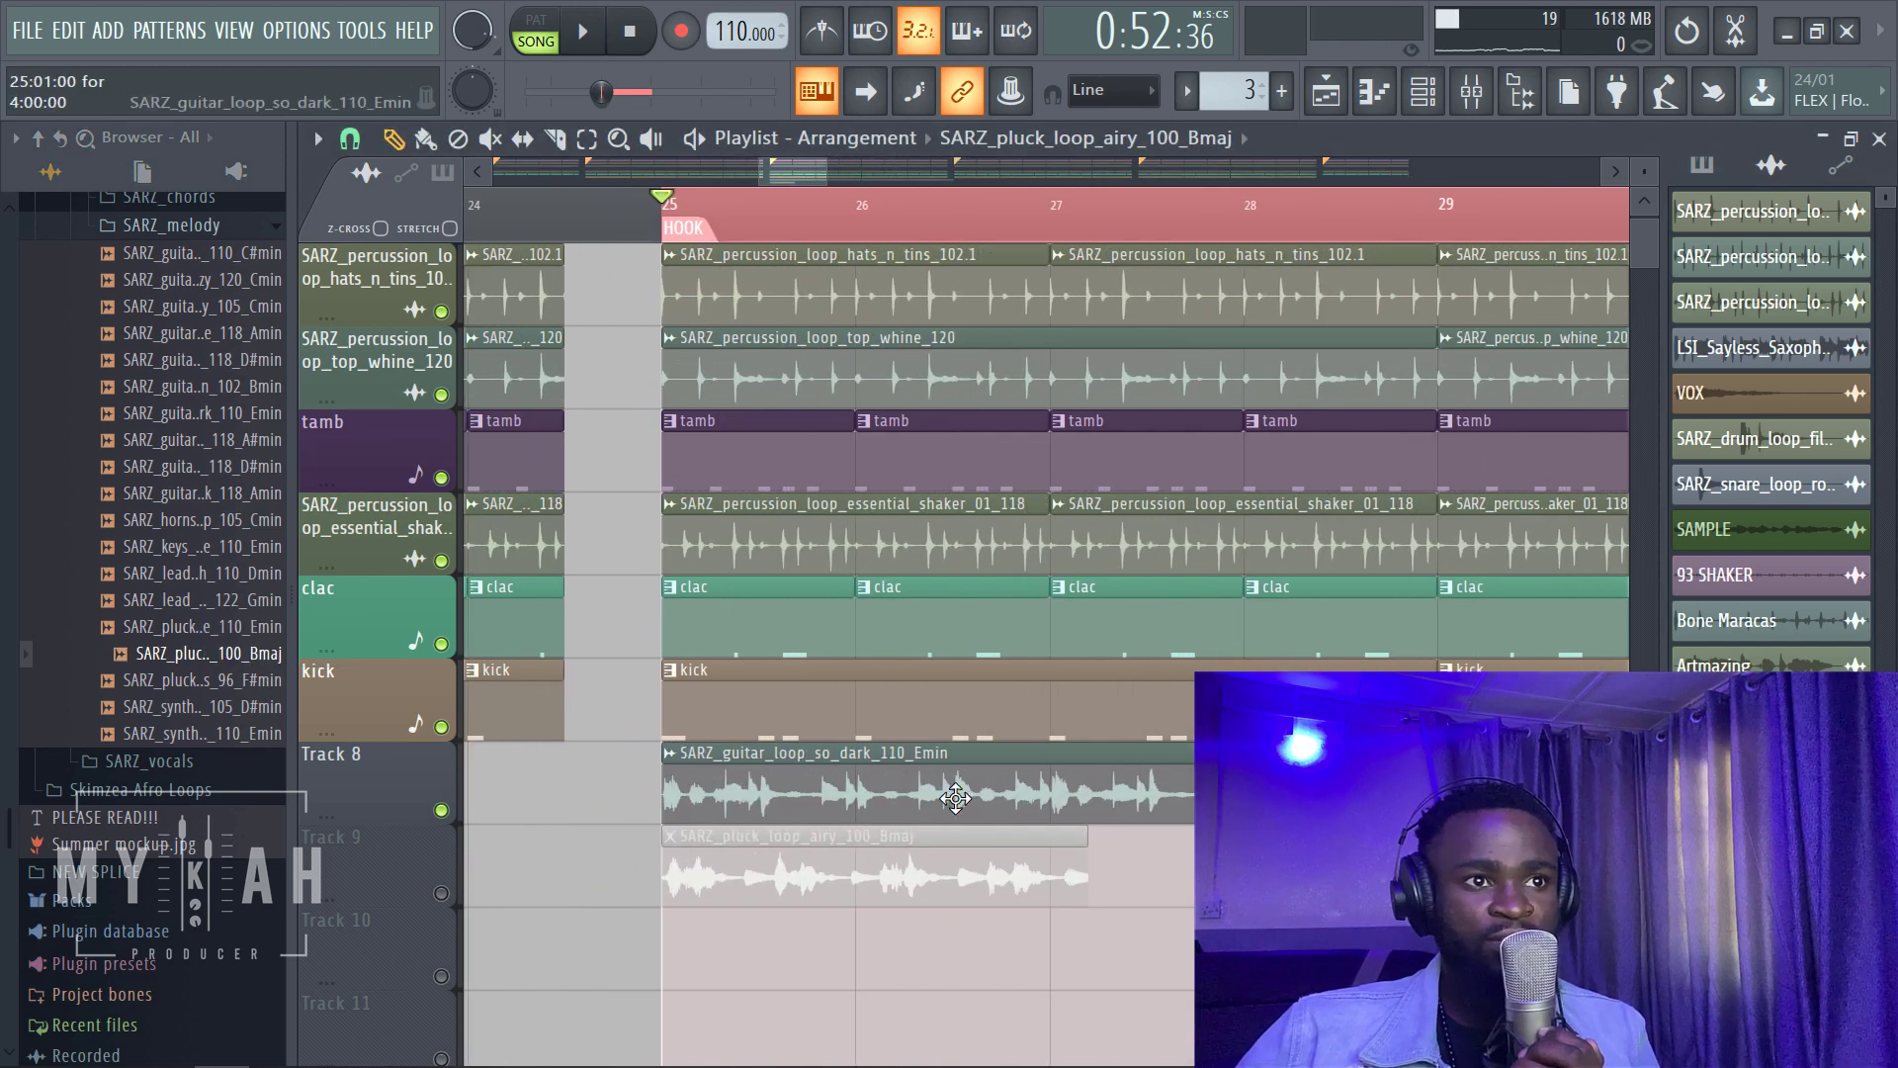
Step: Set the pluck loop's time stretching to Stretch mode with a length of 2 bars, and close its channel settings
{"action": "double_click", "coordinate": [876, 859]}
{"action": "left_click", "coordinate": [1247, 621]}
{"action": "left_click", "coordinate": [1255, 665]}
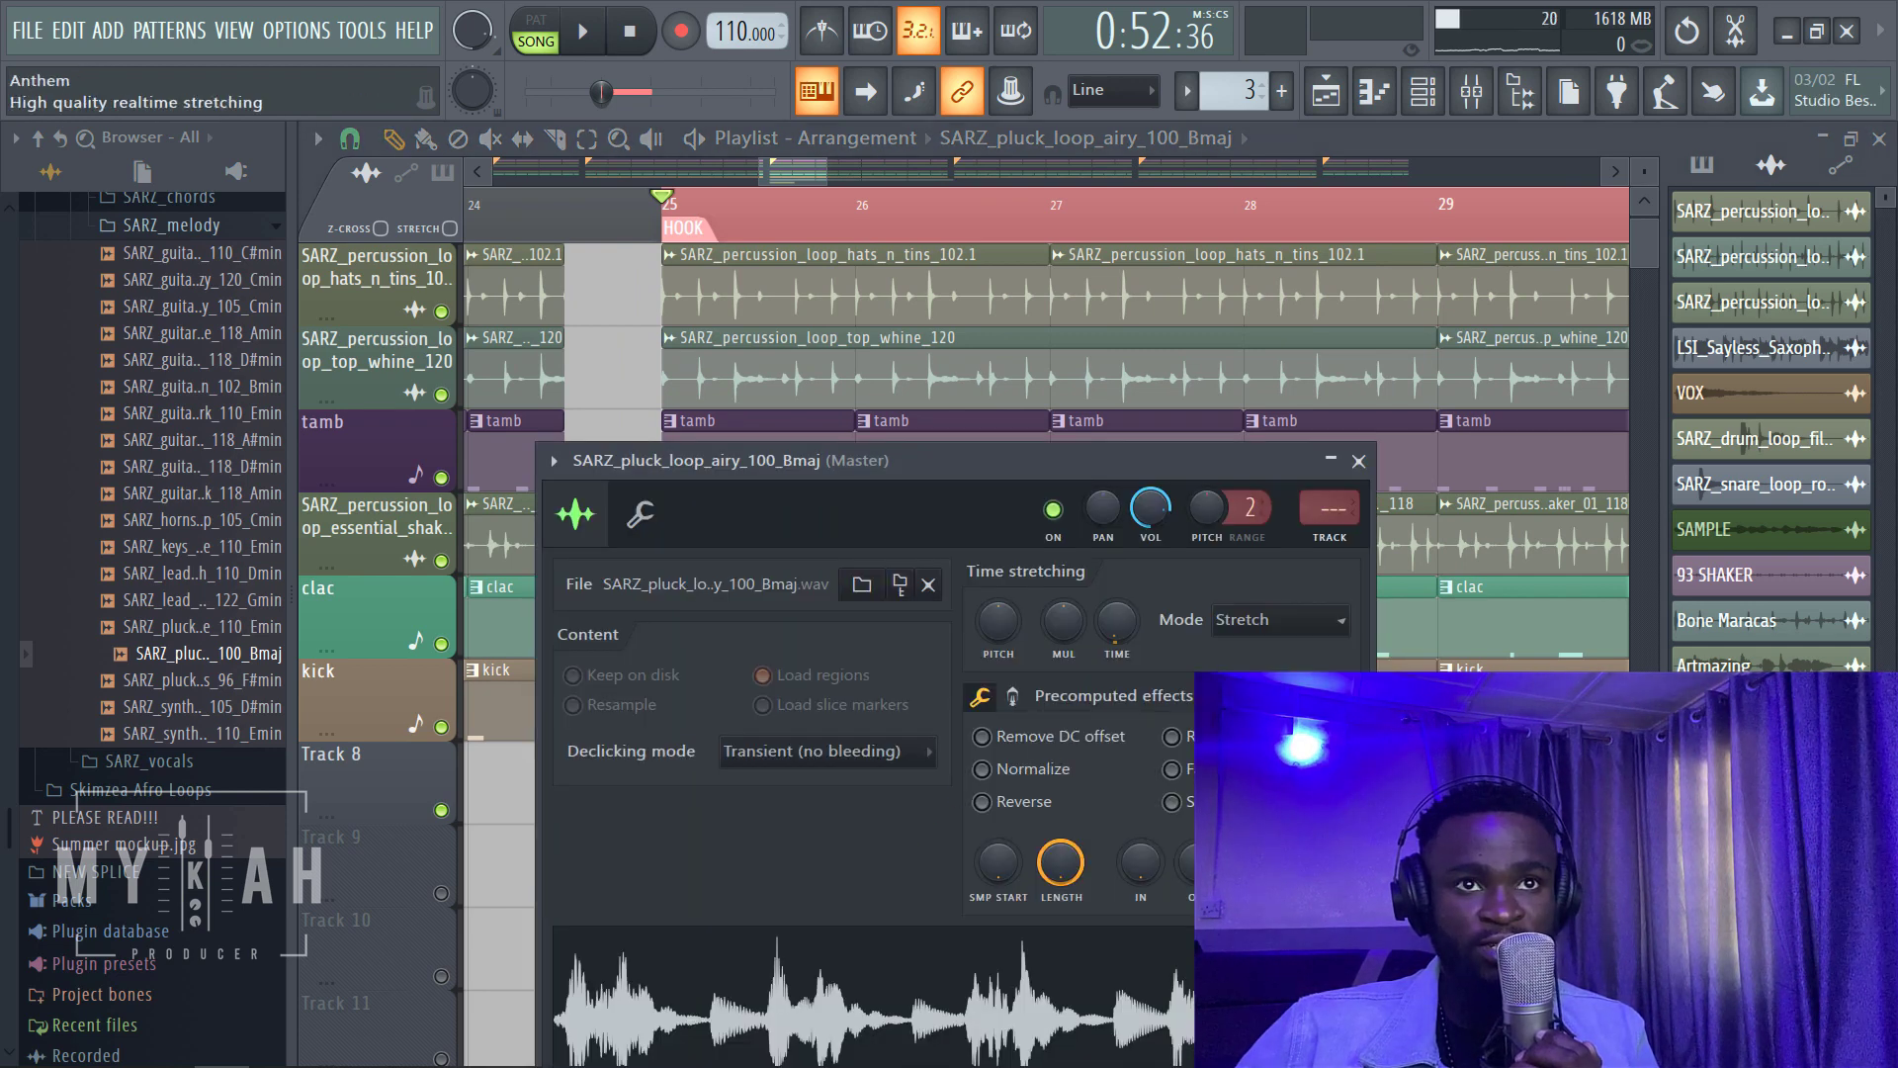
{"action": "right_click", "coordinate": [1114, 633]}
{"action": "left_click", "coordinate": [1162, 852]}
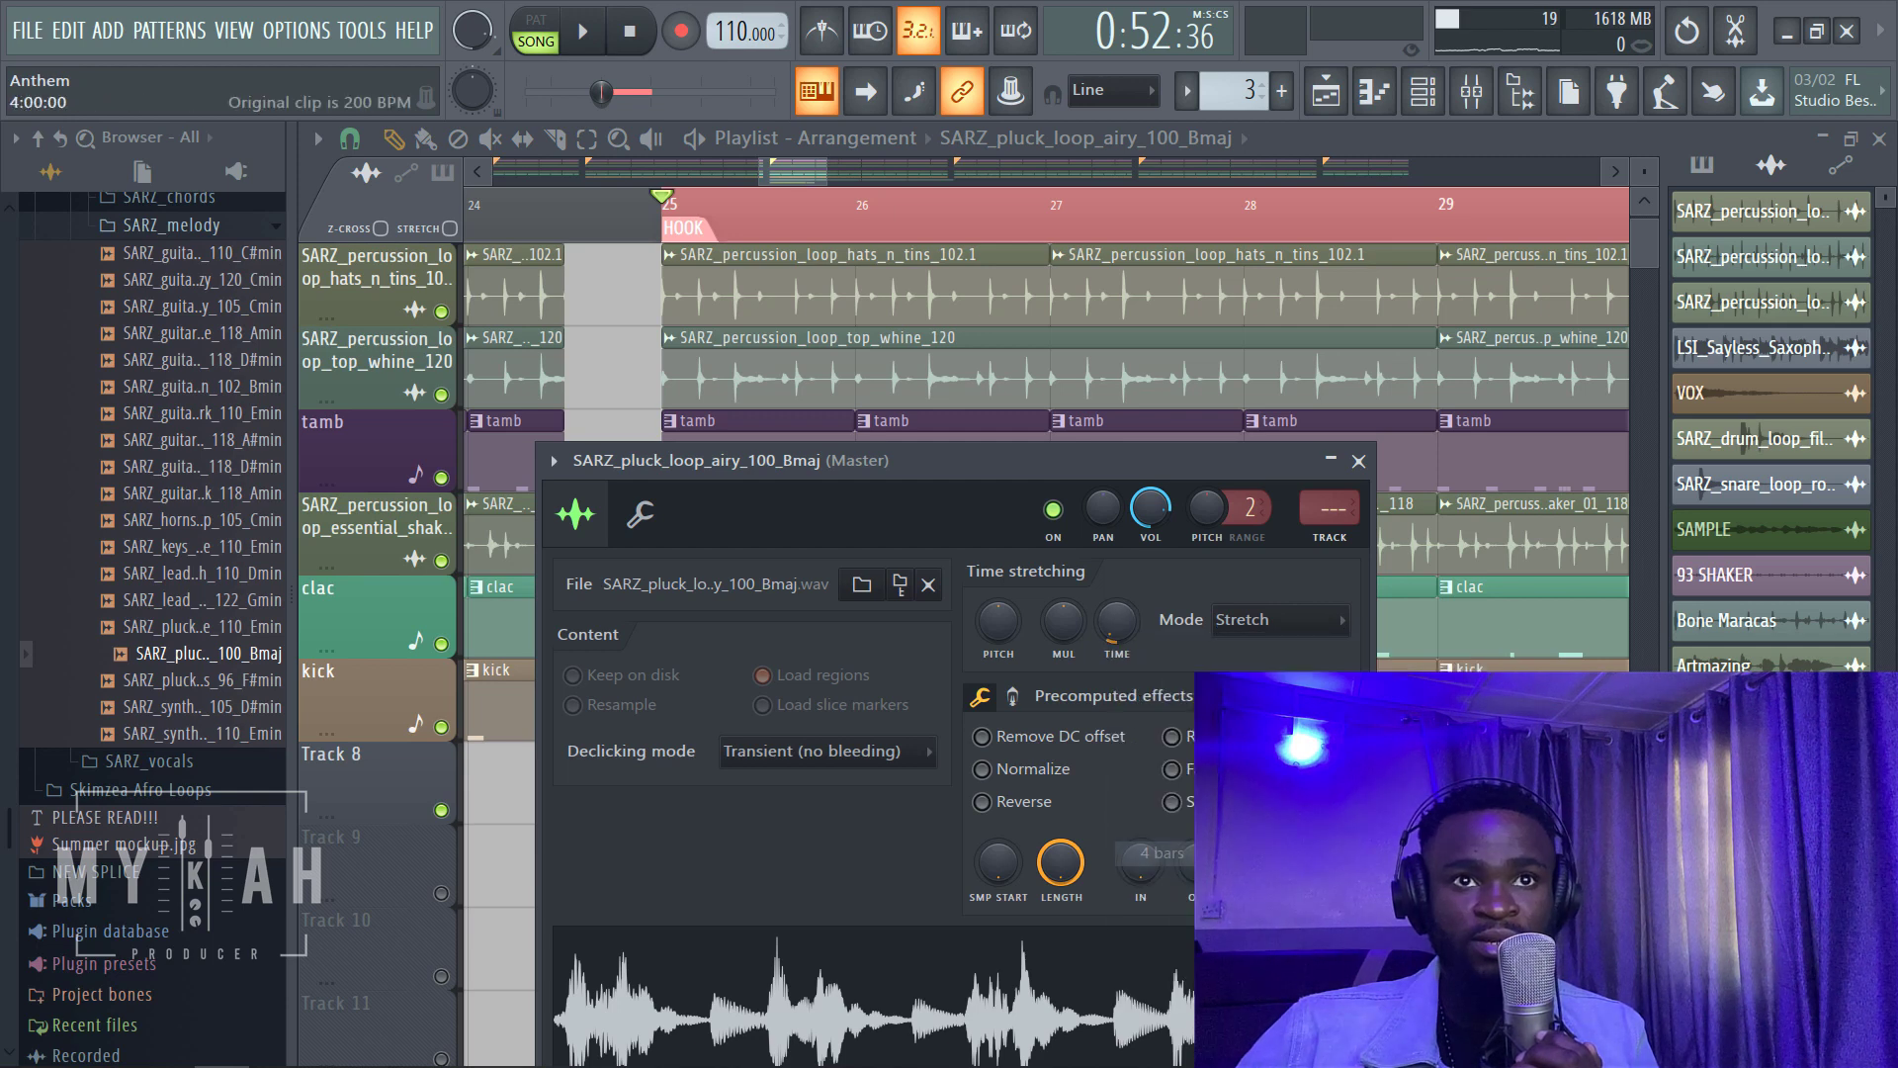
{"action": "right_click", "coordinate": [1114, 633]}
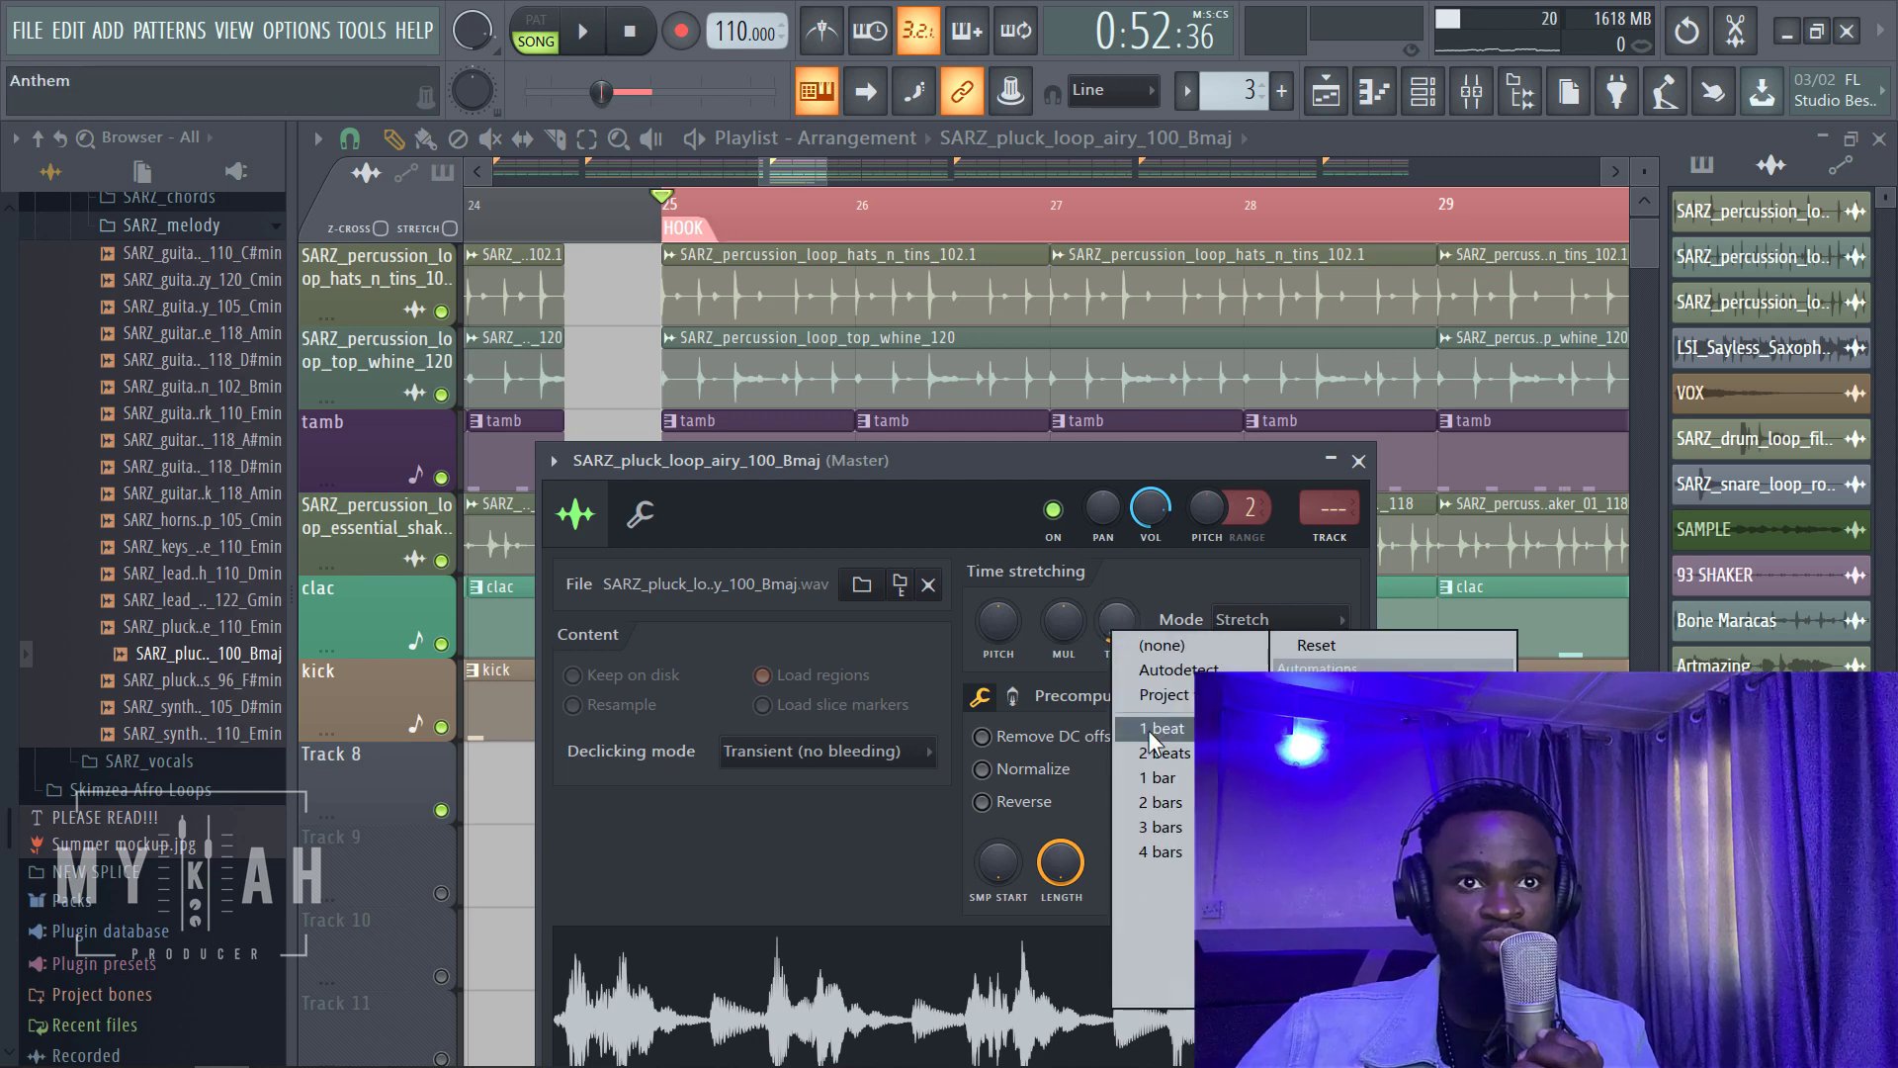
{"action": "left_click", "coordinate": [1155, 803]}
{"action": "key", "text": "Escape"}
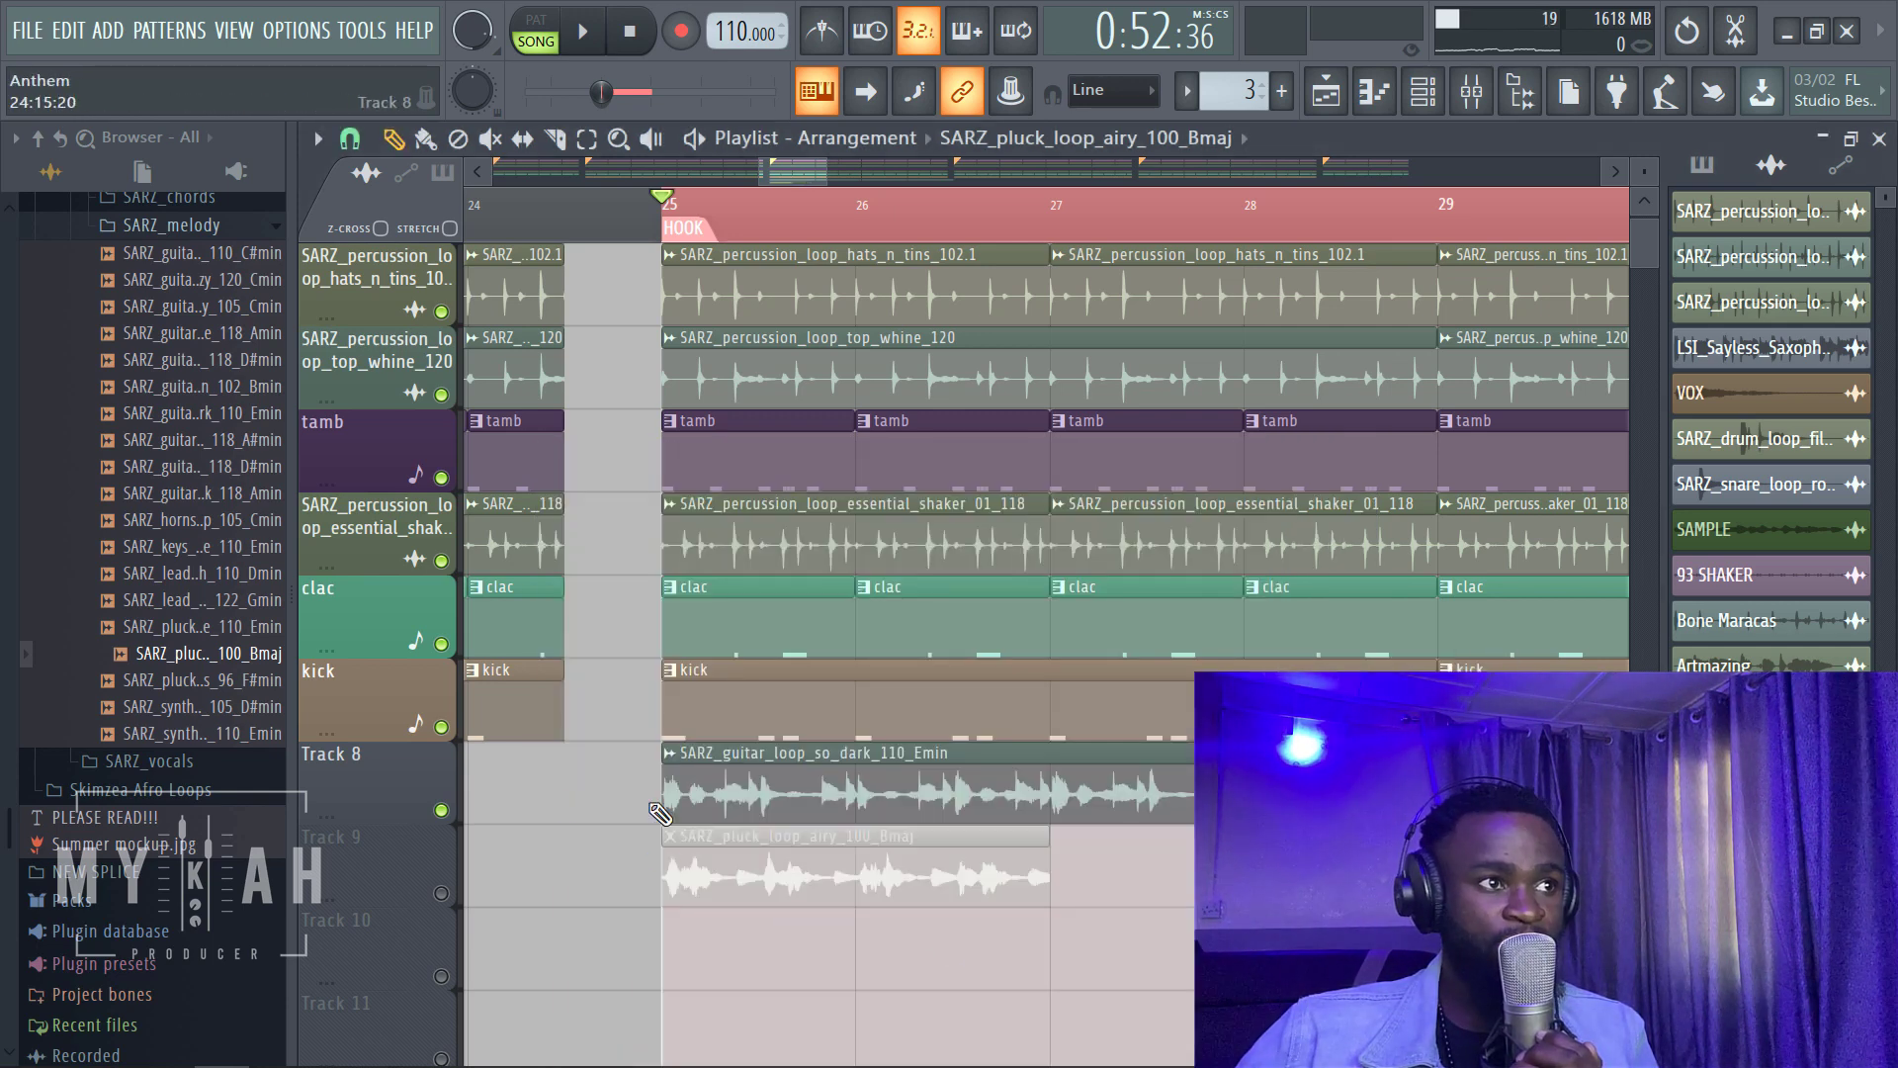
Step: Mute Track 8, unmute Track 9, and briefly play the arrangement from the start of the HOOK
{"action": "left_click", "coordinate": [440, 810]}
{"action": "left_click", "coordinate": [440, 894]}
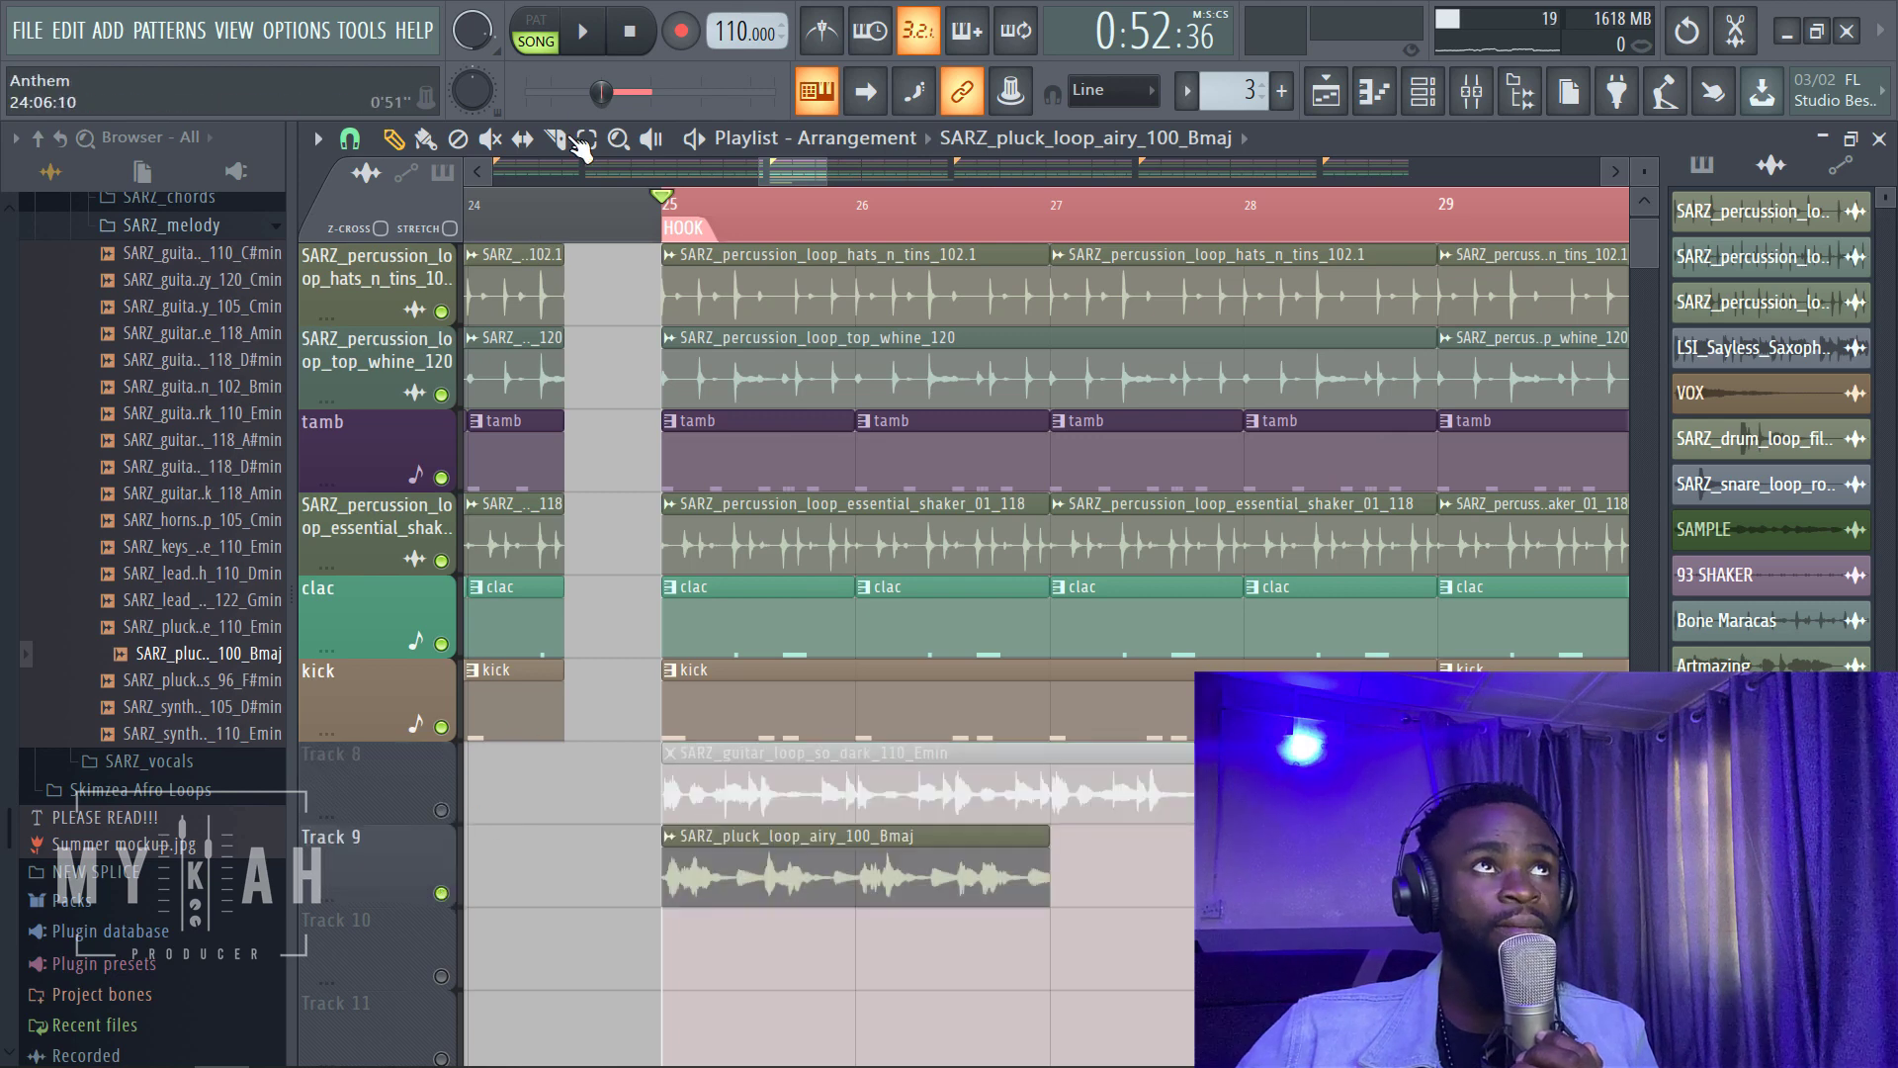
{"action": "left_click", "coordinate": [591, 35]}
{"action": "left_click", "coordinate": [591, 35]}
Step: Check the guitar loop's mixer routing and assign the pluck loop to the same mixer track, 29
{"action": "double_click", "coordinate": [821, 862]}
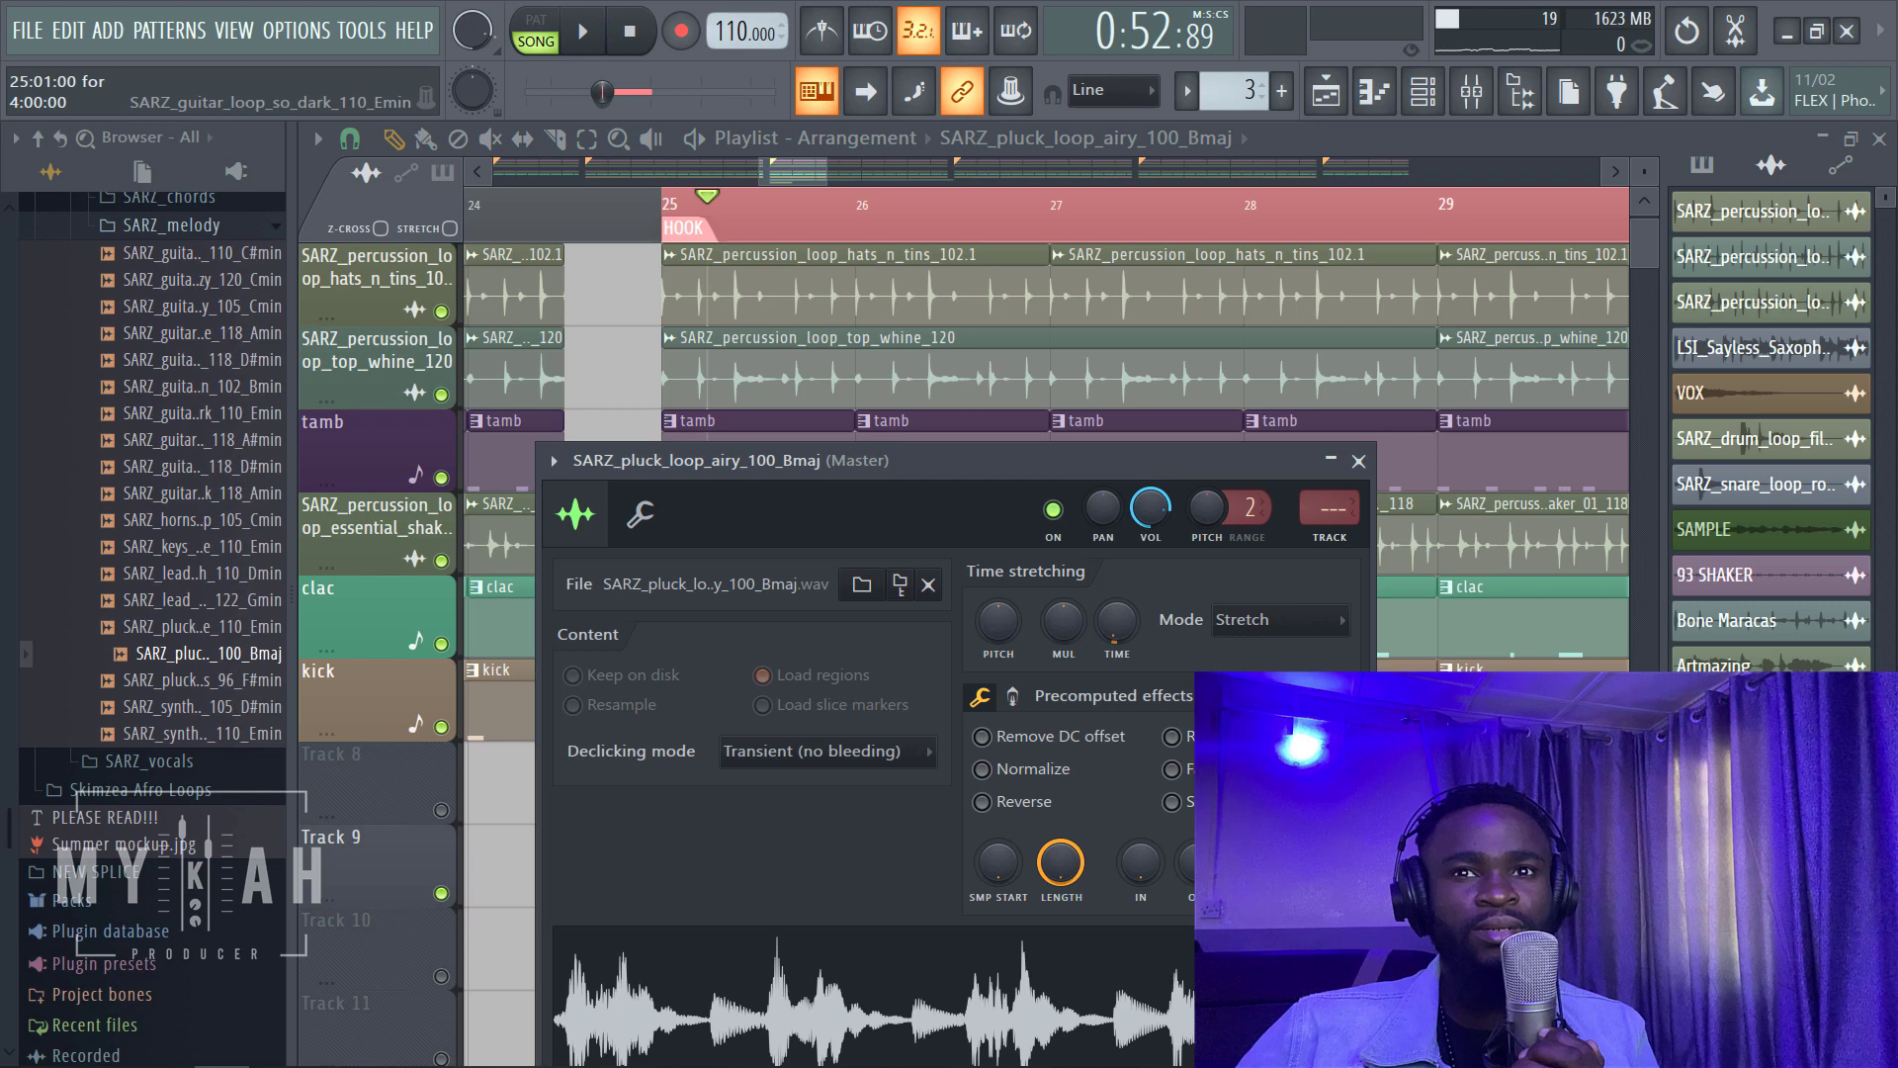
{"action": "double_click", "coordinate": [1408, 781]}
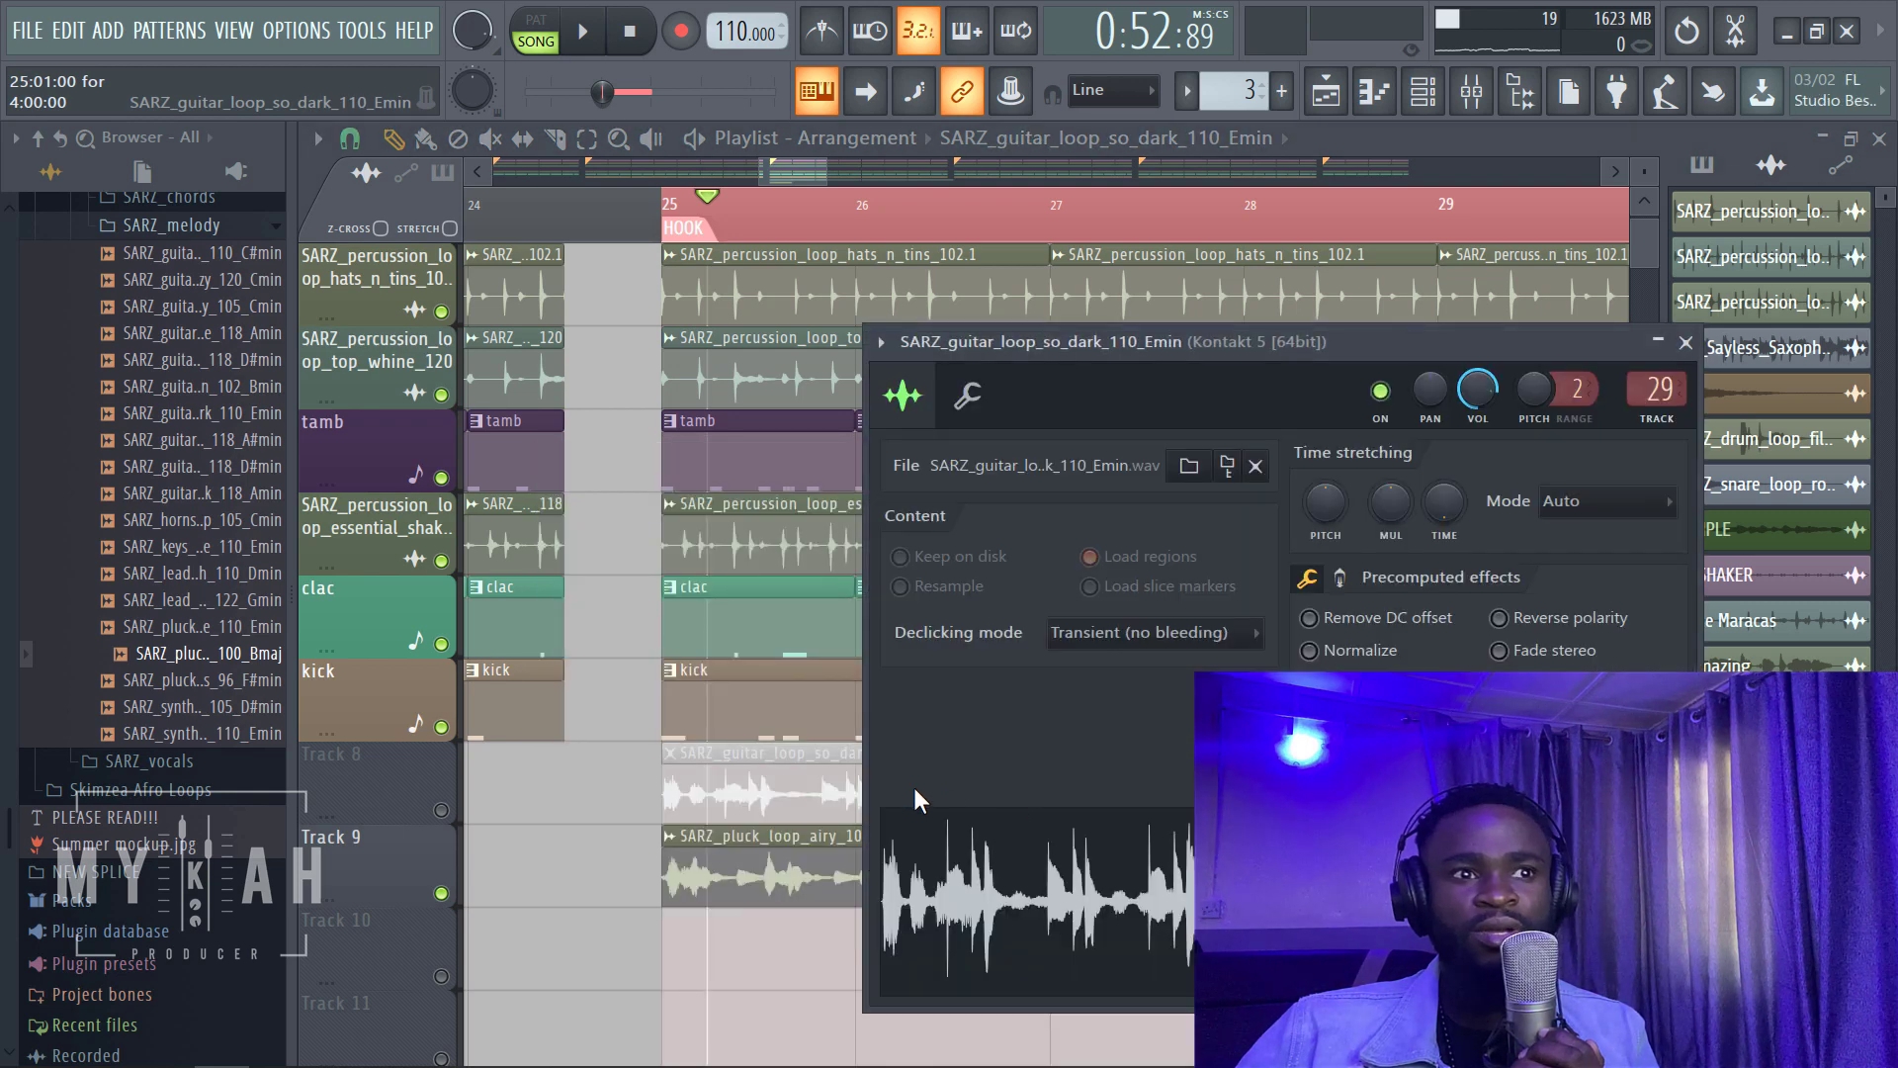
{"action": "double_click", "coordinate": [817, 858]}
{"action": "left_click_drag", "start_coordinate": [1328, 505], "coordinate": [1328, 461]}
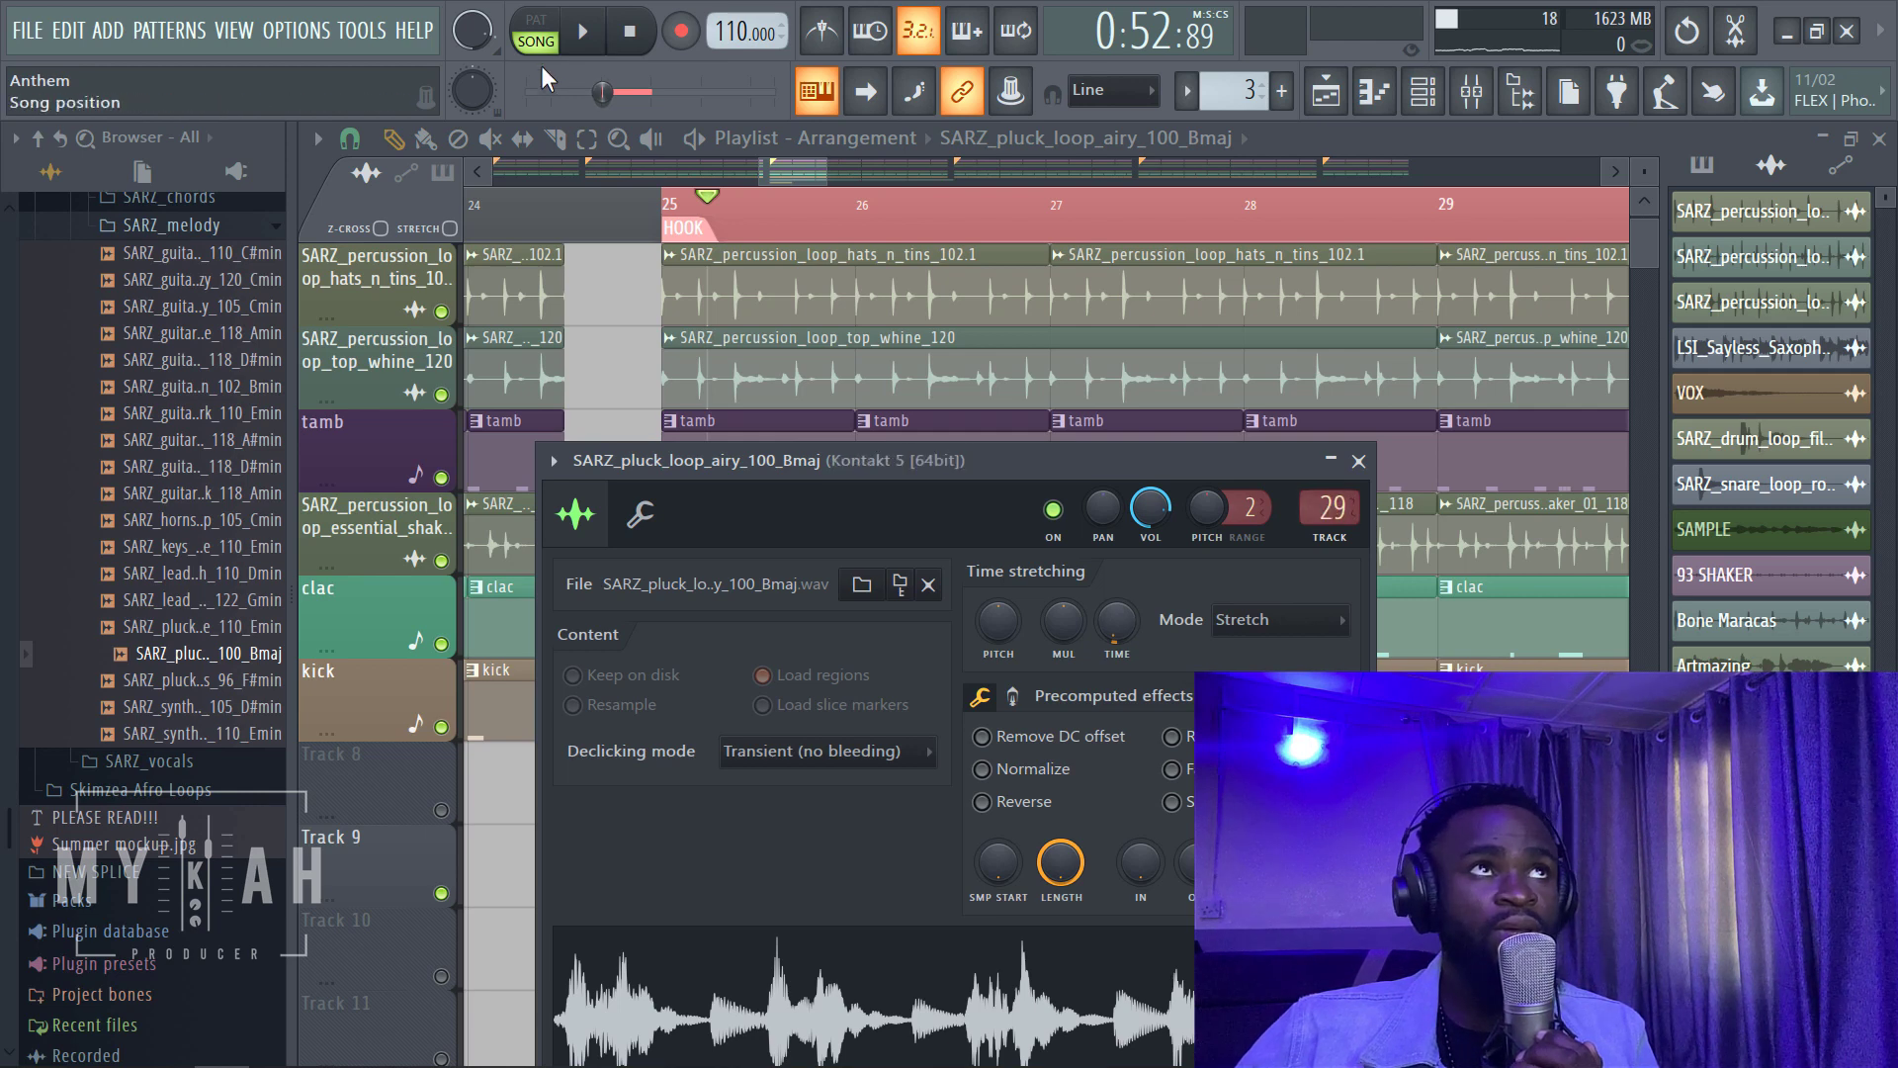
Step: Start playback and repeat the pluck loop clip back to back on Track 9 from bar 27 up to bar 33
{"action": "key", "text": "space"}
{"action": "left_click", "coordinate": [788, 178]}
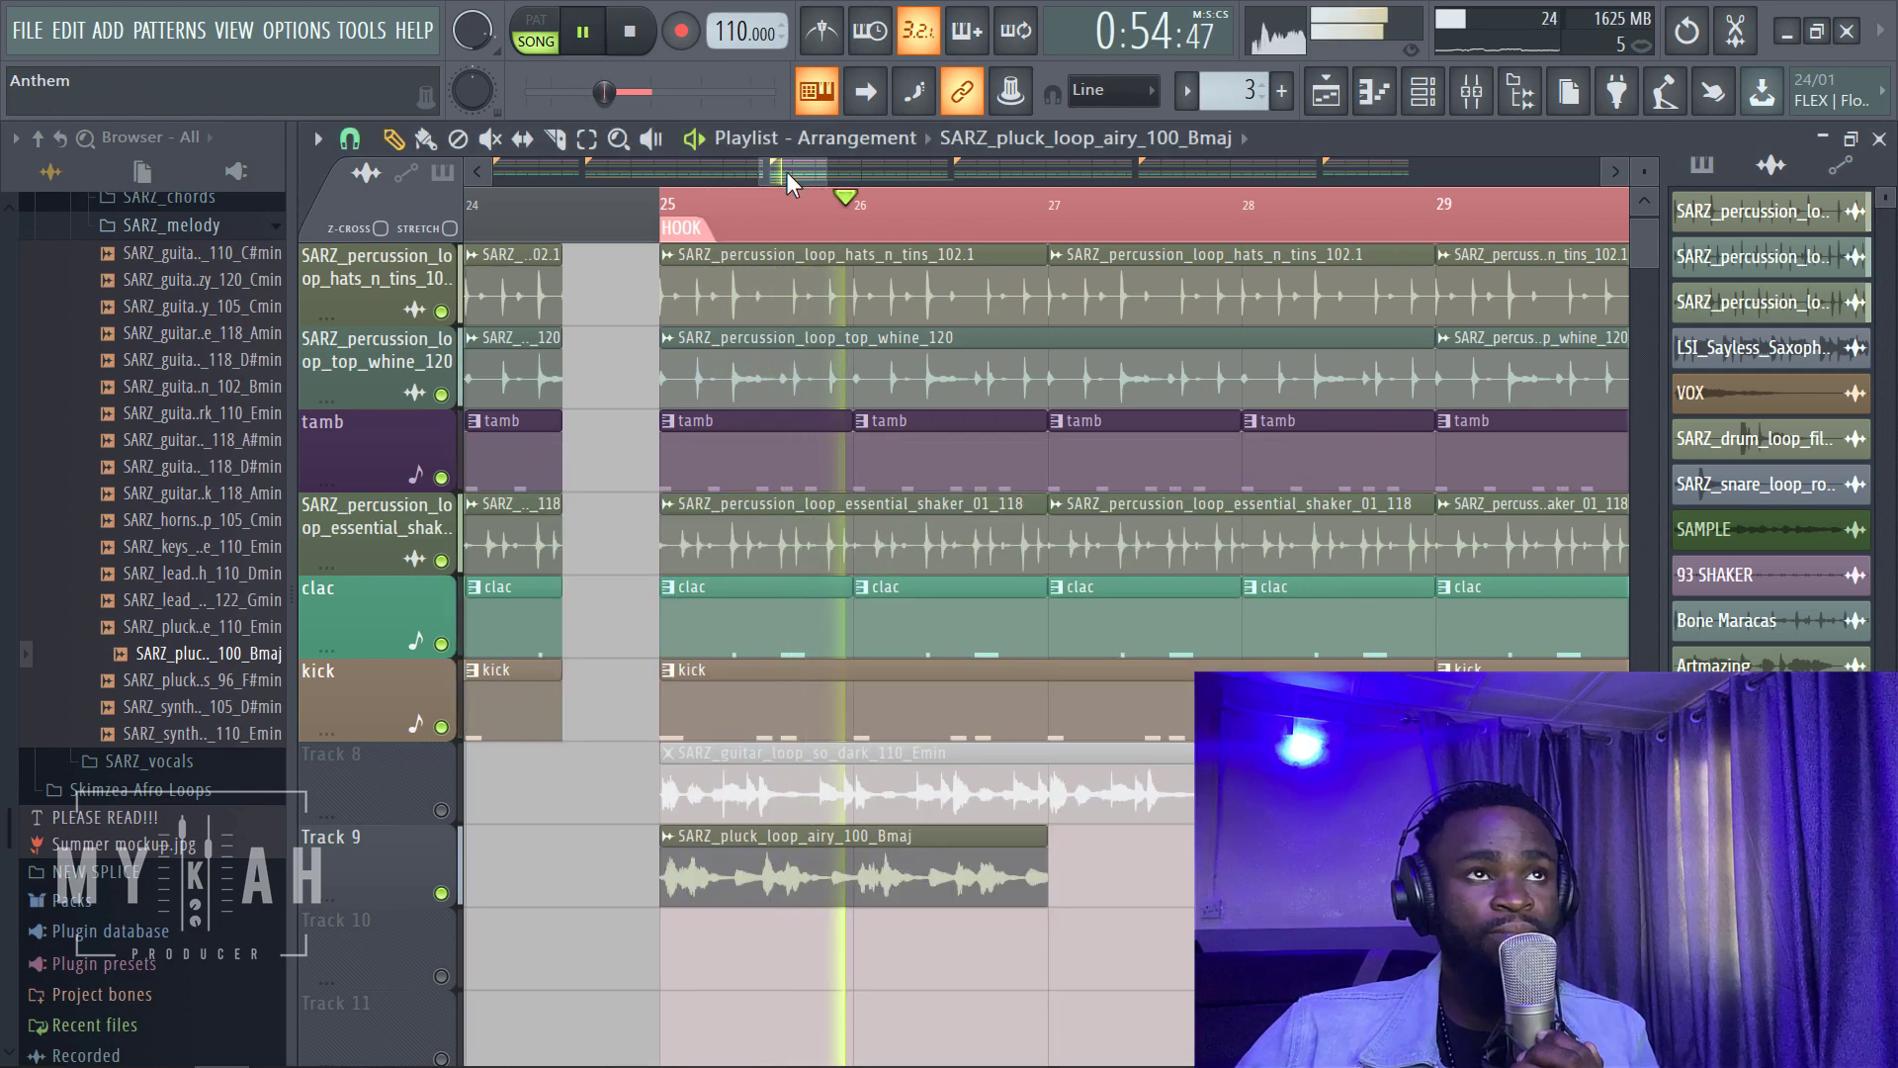
{"action": "left_click", "coordinate": [1074, 881]}
{"action": "scroll", "coordinate": [822, 227], "scroll_direction": "down", "scroll_amount": 1}
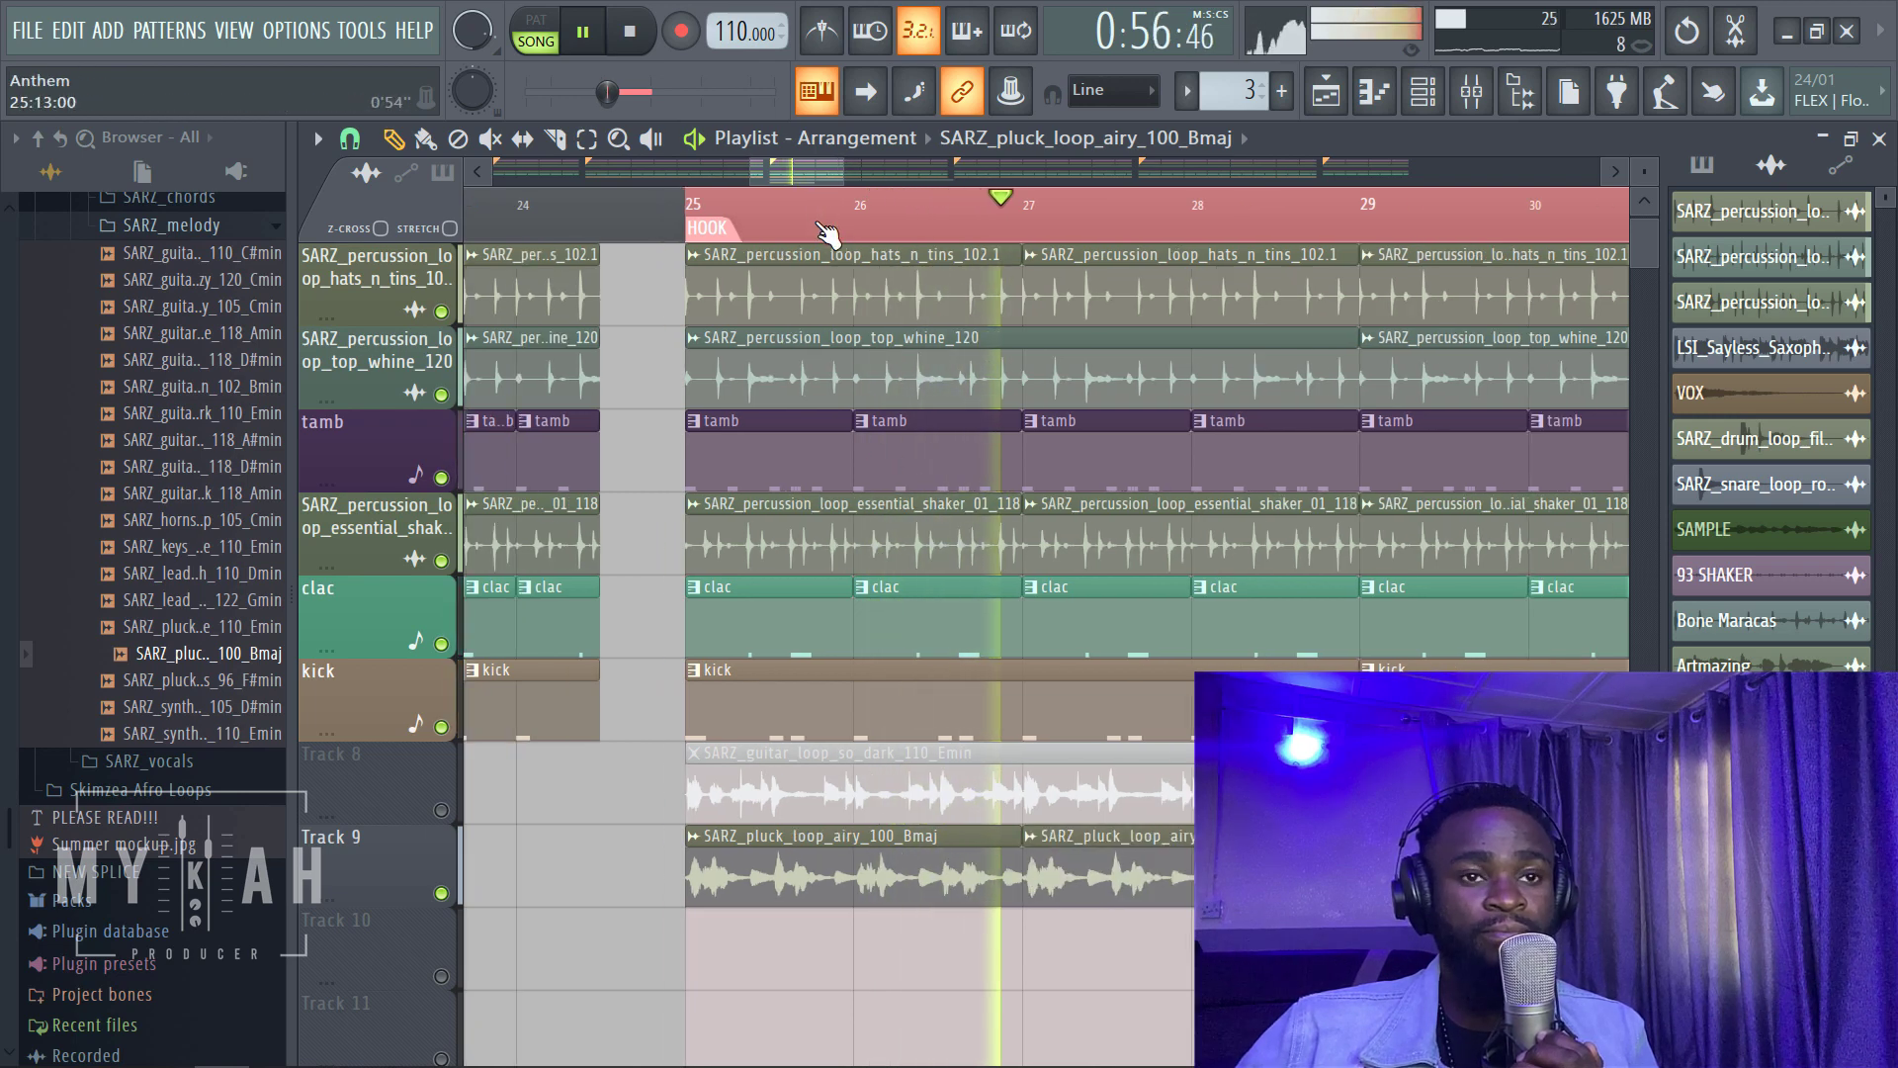
{"action": "scroll", "coordinate": [822, 227], "scroll_direction": "down", "scroll_amount": 2}
{"action": "left_click_drag", "start_coordinate": [850, 183], "coordinate": [912, 186]}
{"action": "left_click", "coordinate": [845, 878]}
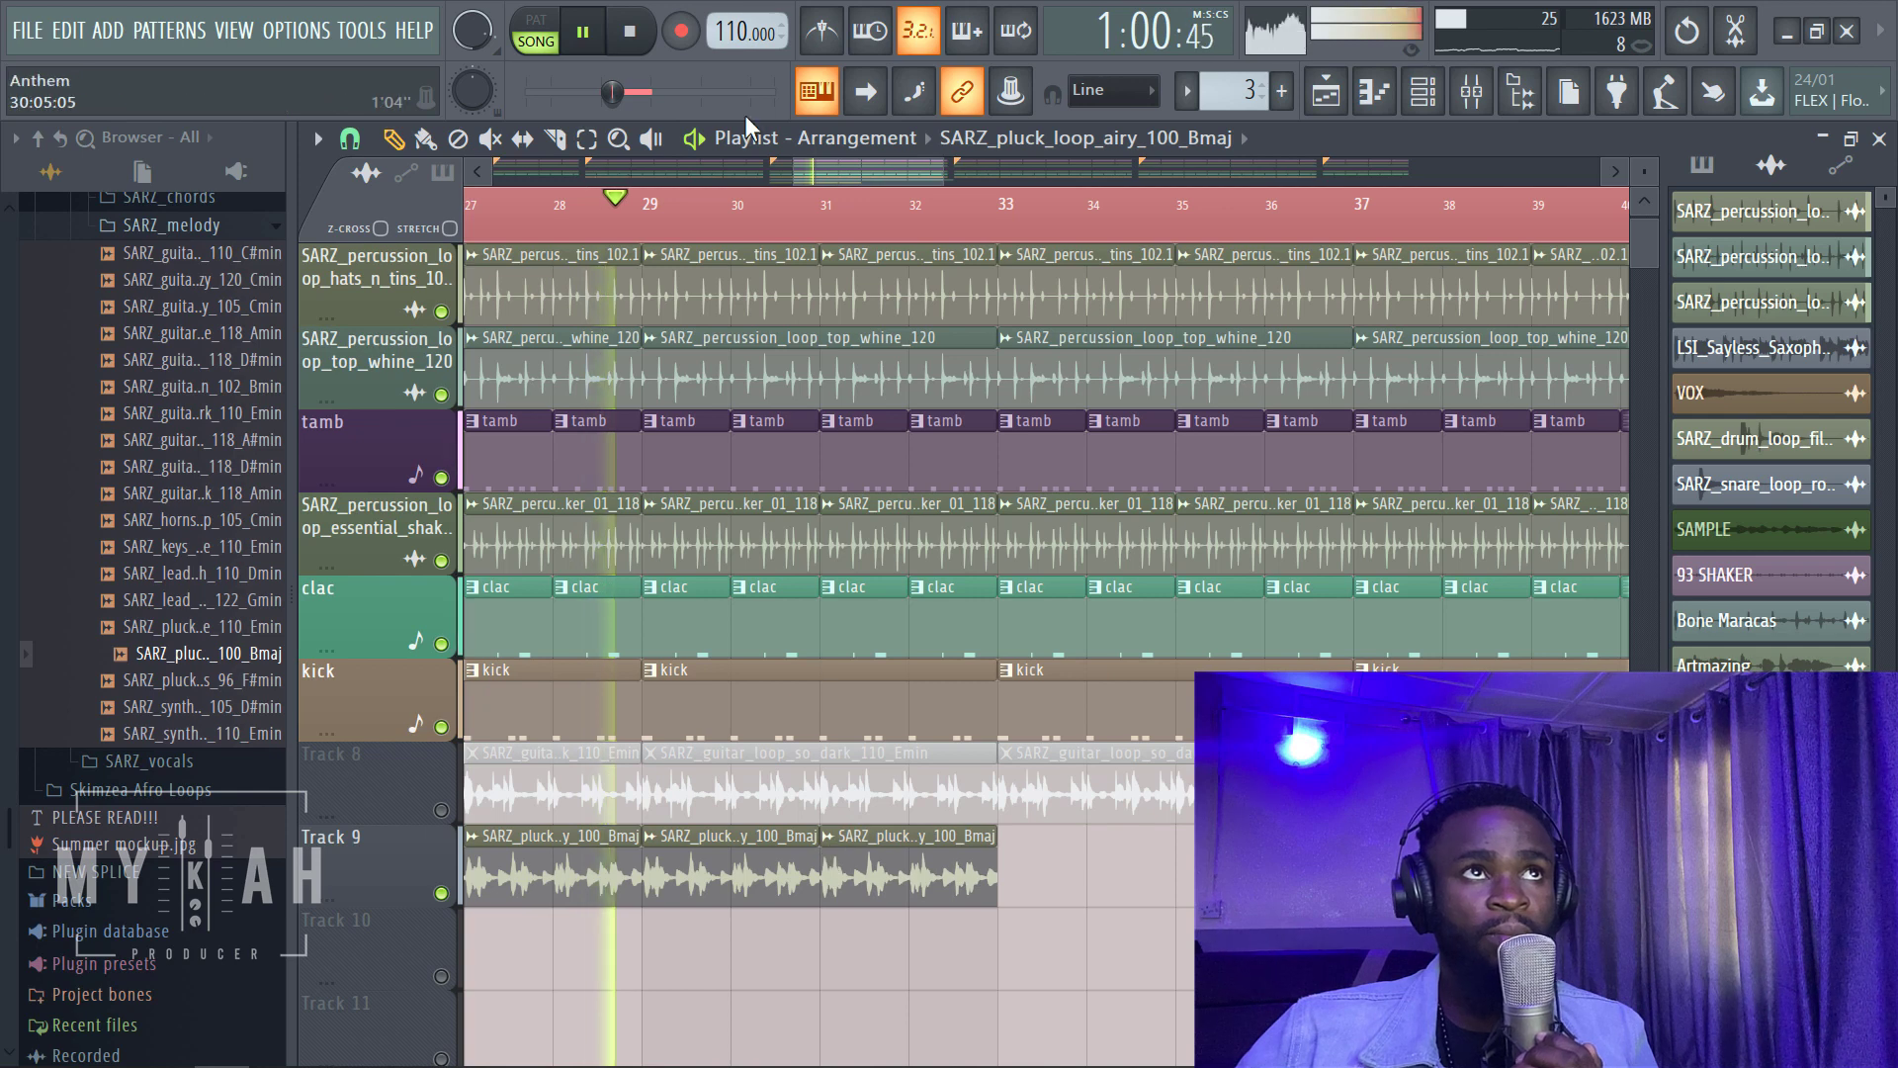
Step: Paint further pluck loop clips on Track 9 from bar 33 towards the end of the HOOK, and stop playback
{"action": "scroll", "coordinate": [752, 202], "scroll_direction": "down", "scroll_amount": 3}
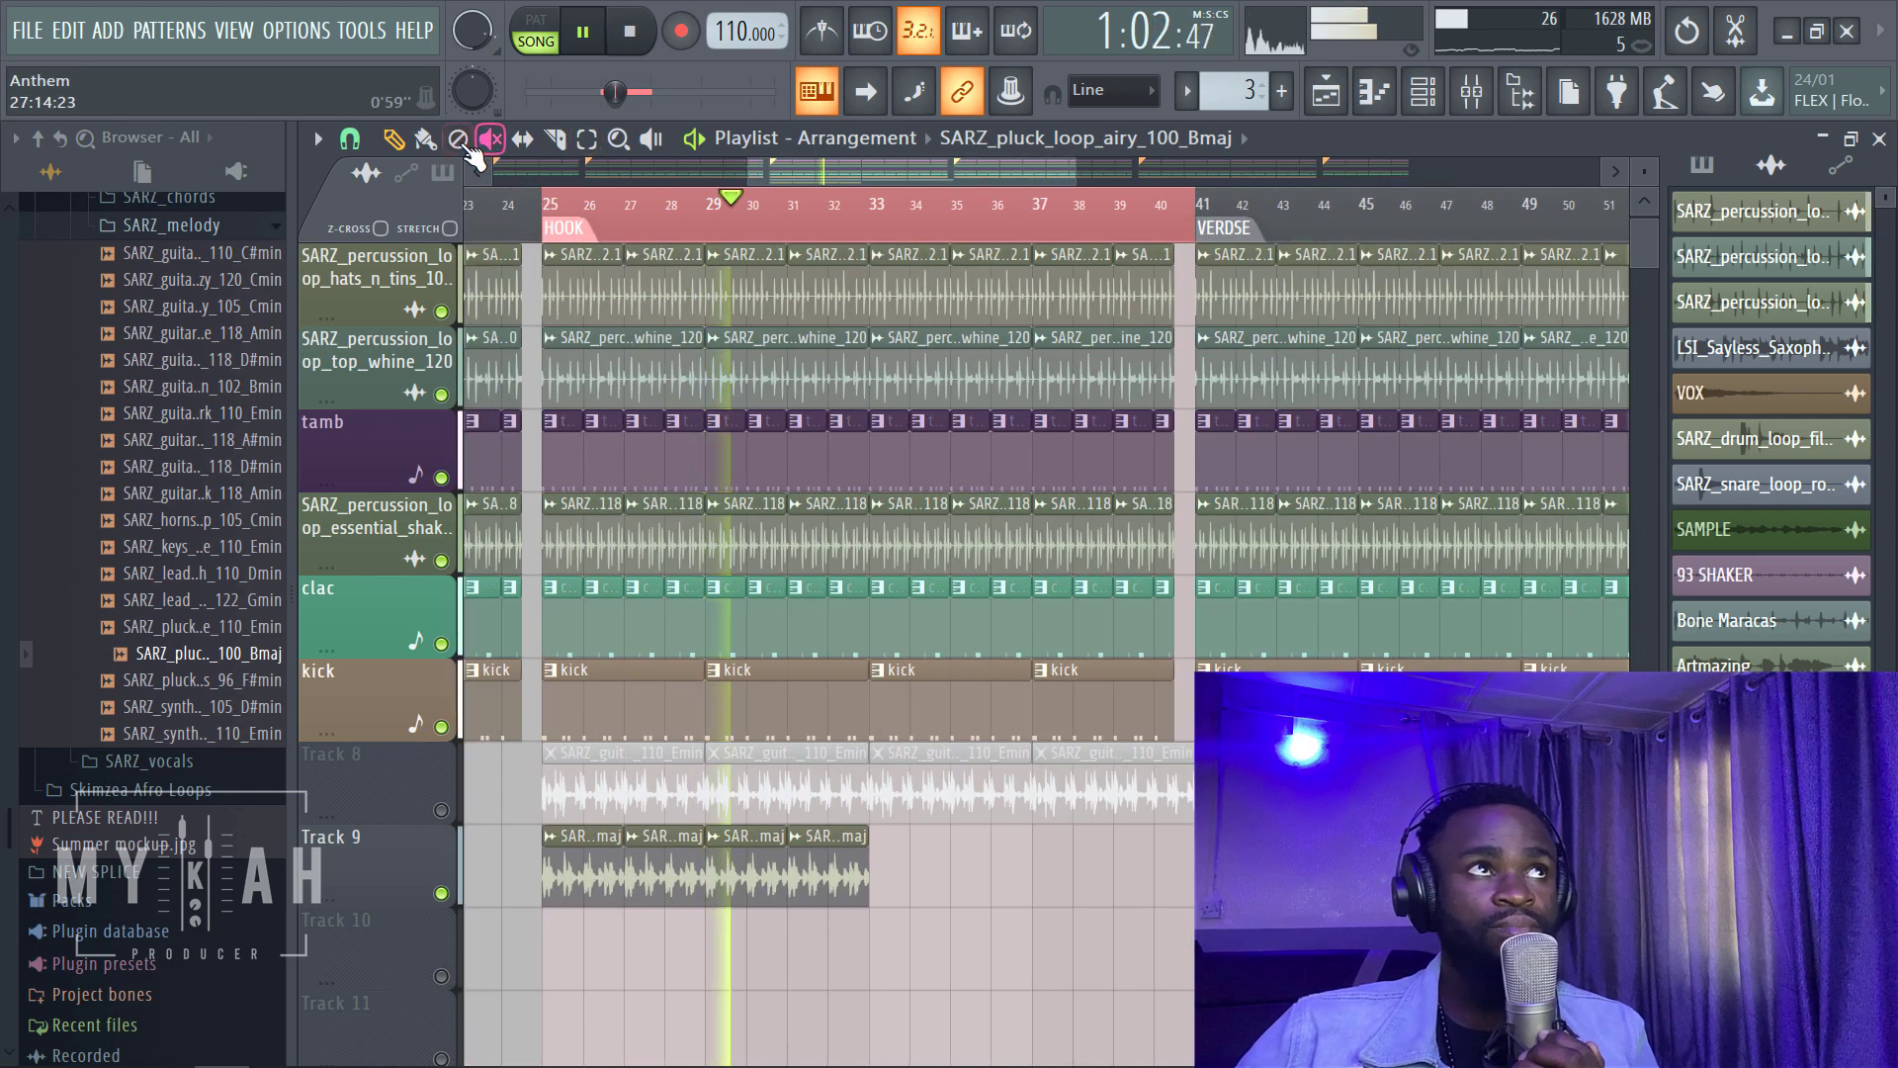
{"action": "left_click", "coordinate": [425, 139]}
{"action": "left_click", "coordinate": [915, 880]}
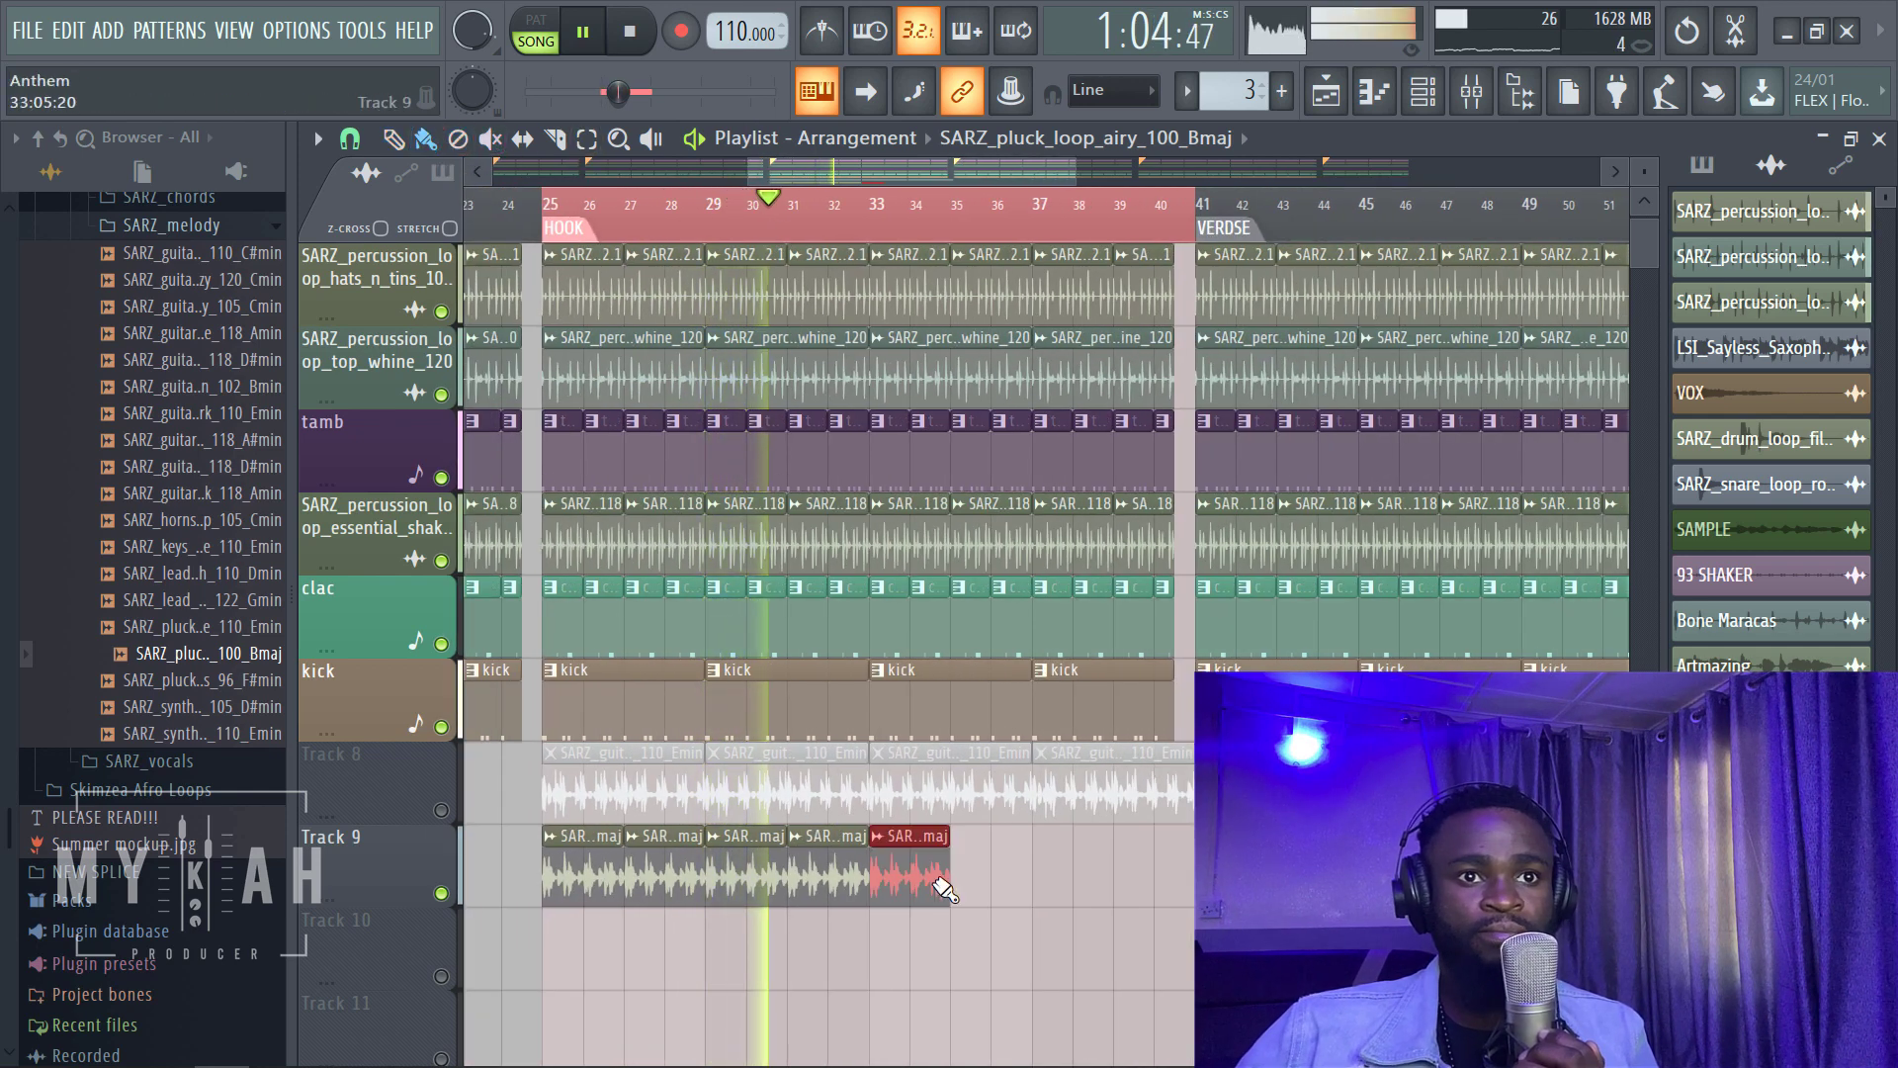
{"action": "left_click_drag", "start_coordinate": [919, 884], "coordinate": [1172, 883]}
{"action": "scroll", "coordinate": [592, 202], "scroll_direction": "up", "scroll_amount": 1}
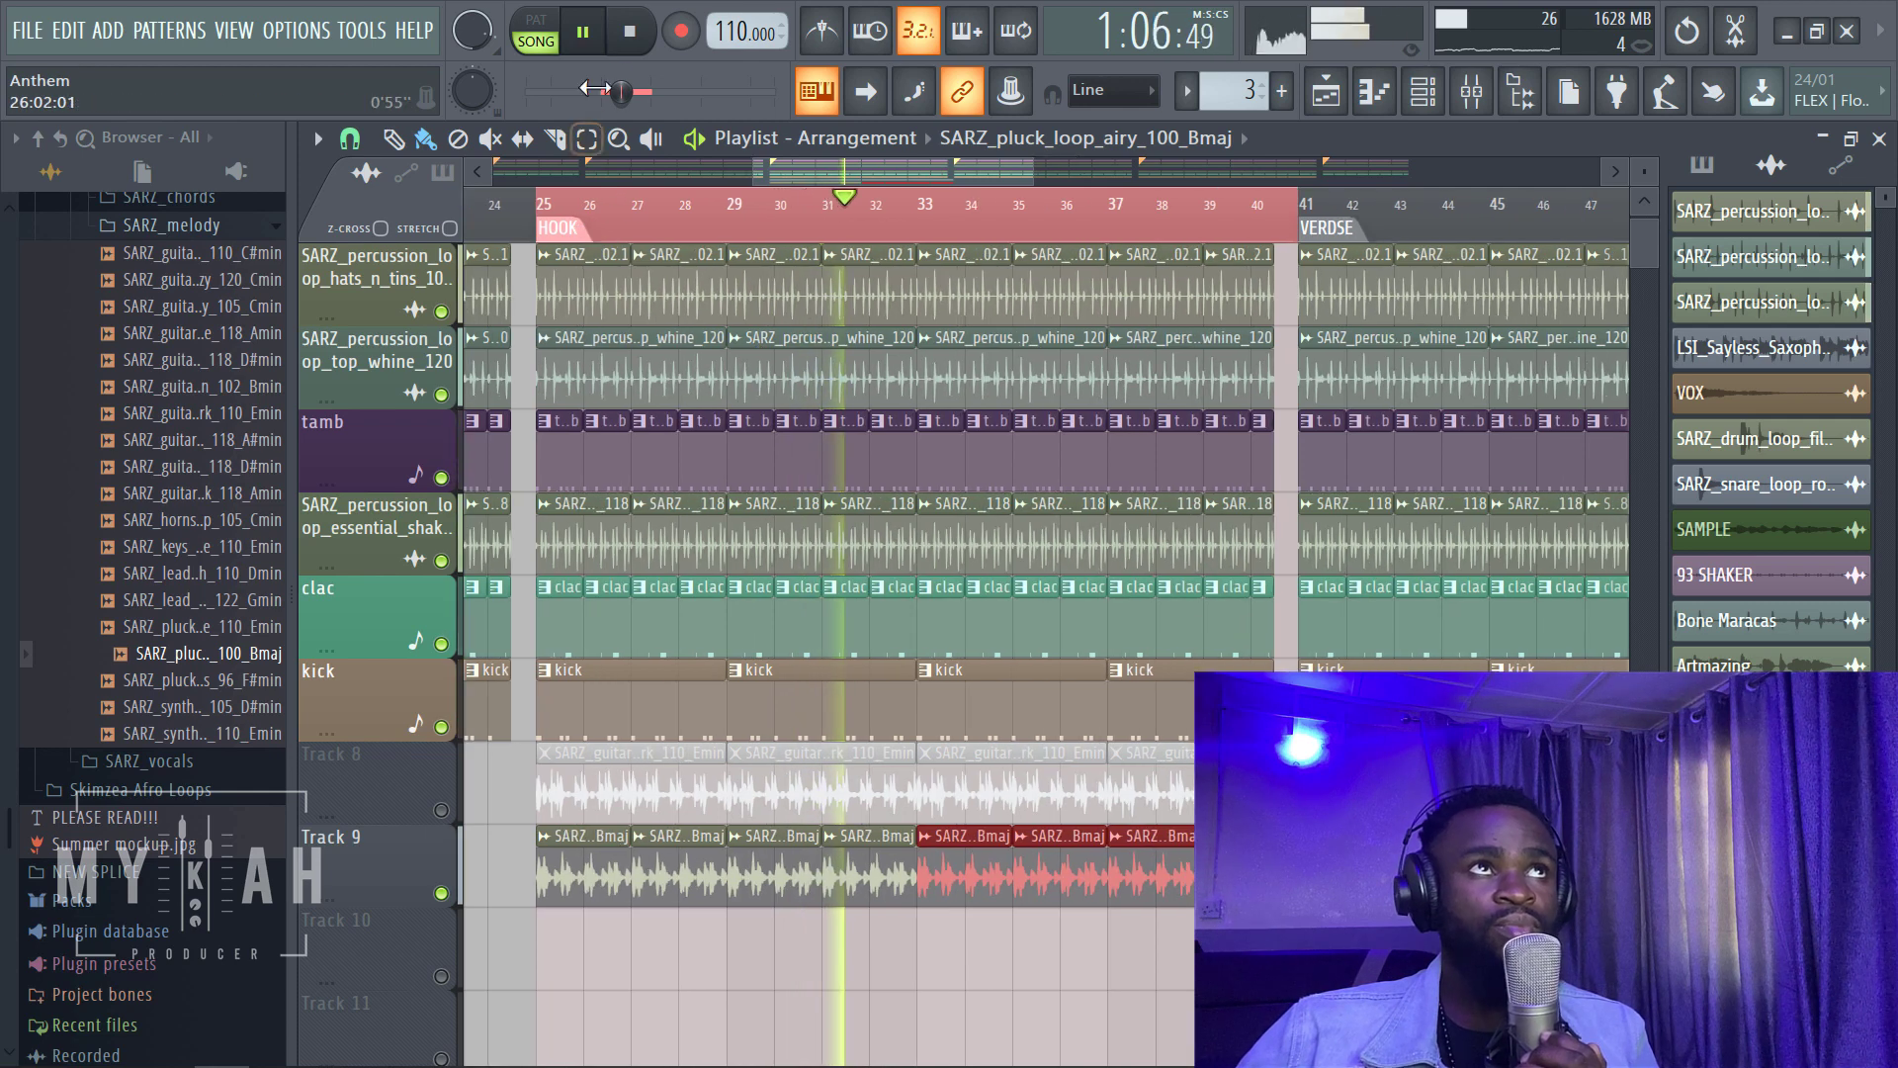
{"action": "key", "text": "space"}
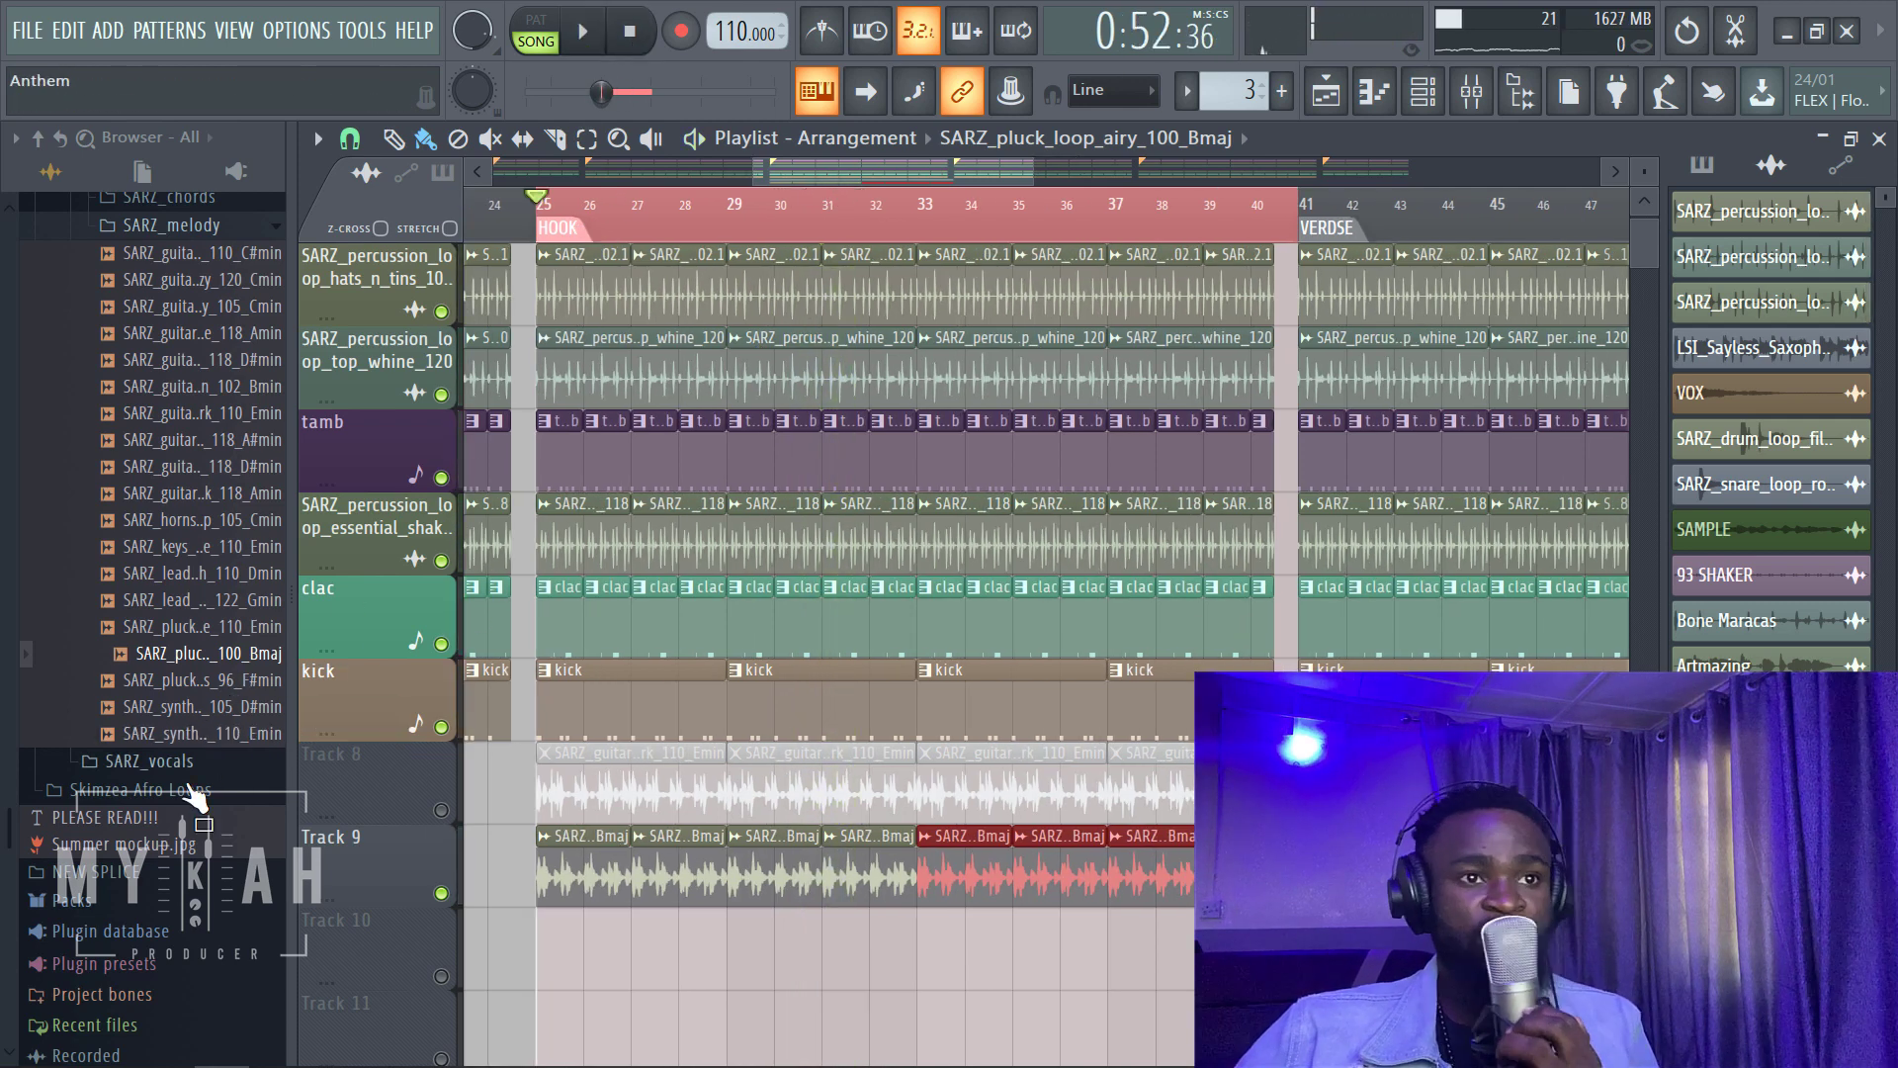
Step: Collapse the New Age Vol.2 folder in the browser and expand the GUITAR LOOPS folder
{"action": "scroll", "coordinate": [197, 711], "scroll_direction": "up", "scroll_amount": 10}
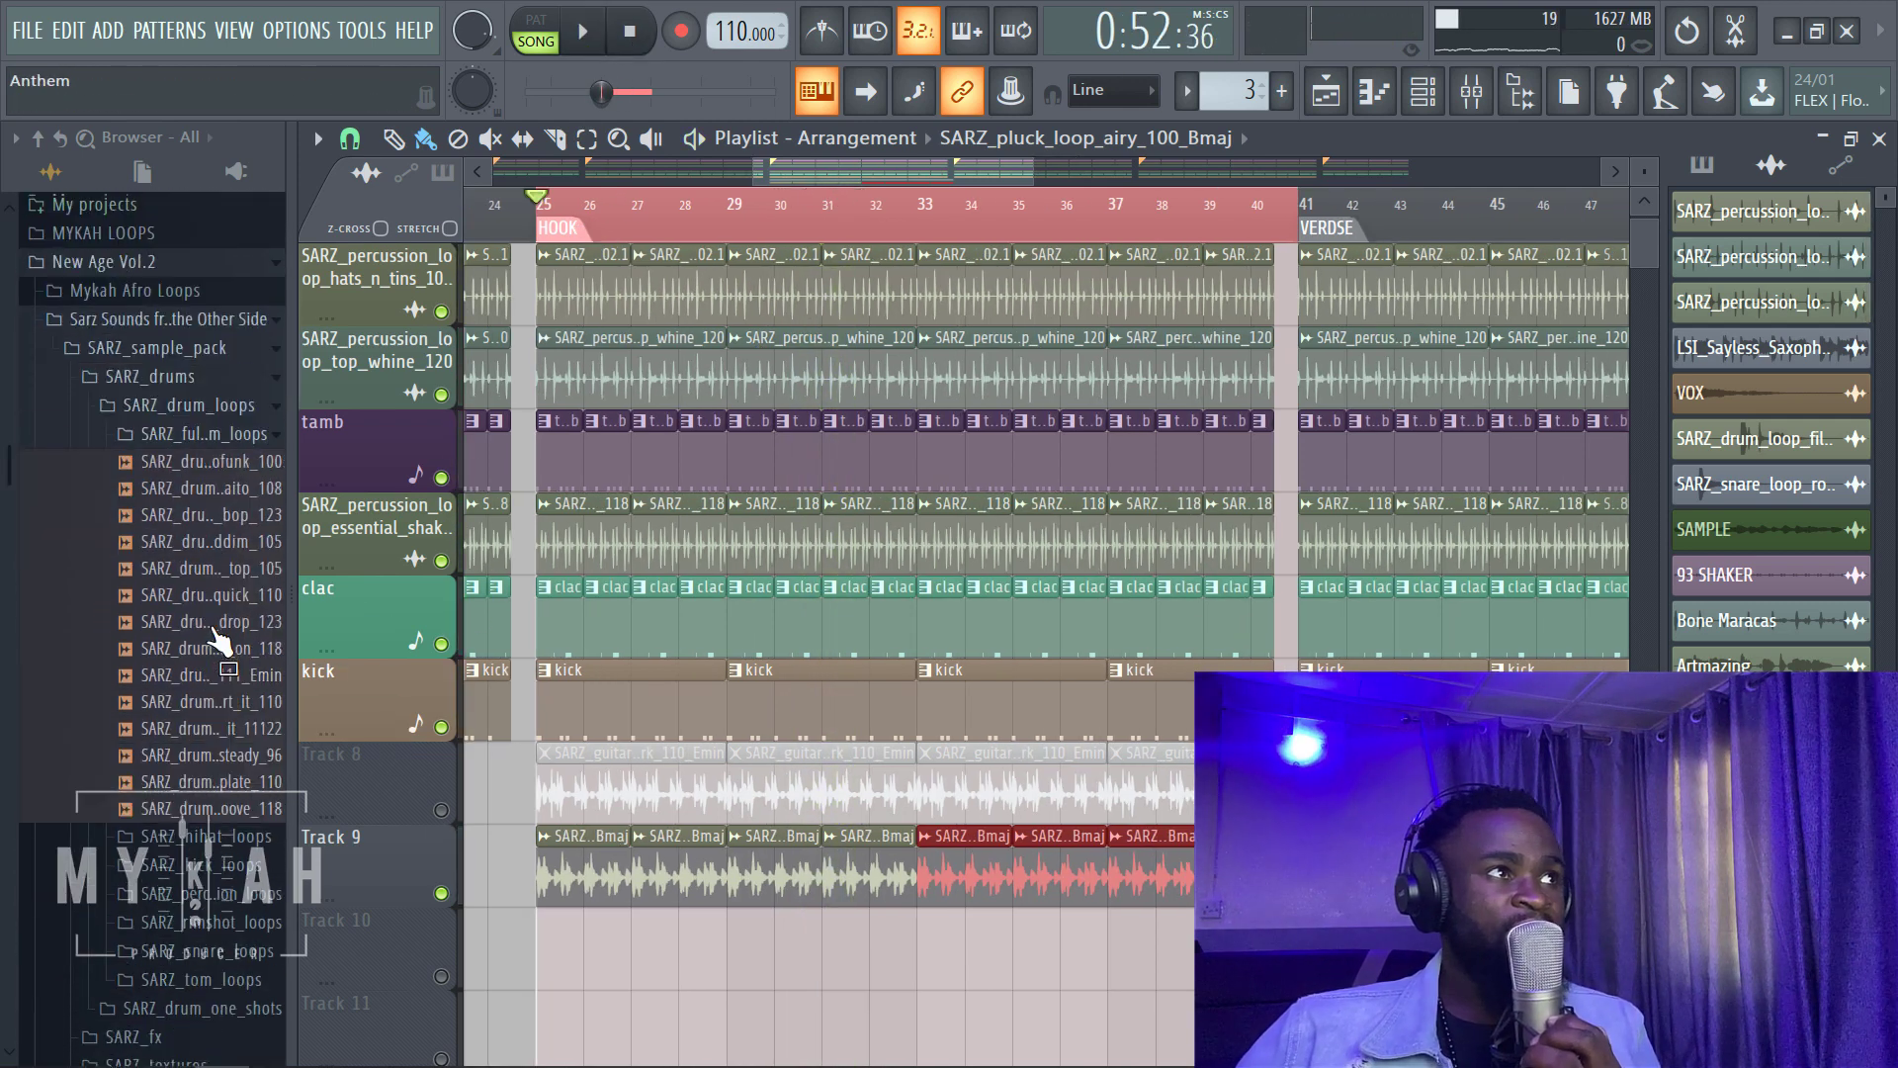
{"action": "scroll", "coordinate": [176, 645], "scroll_direction": "down", "scroll_amount": 3}
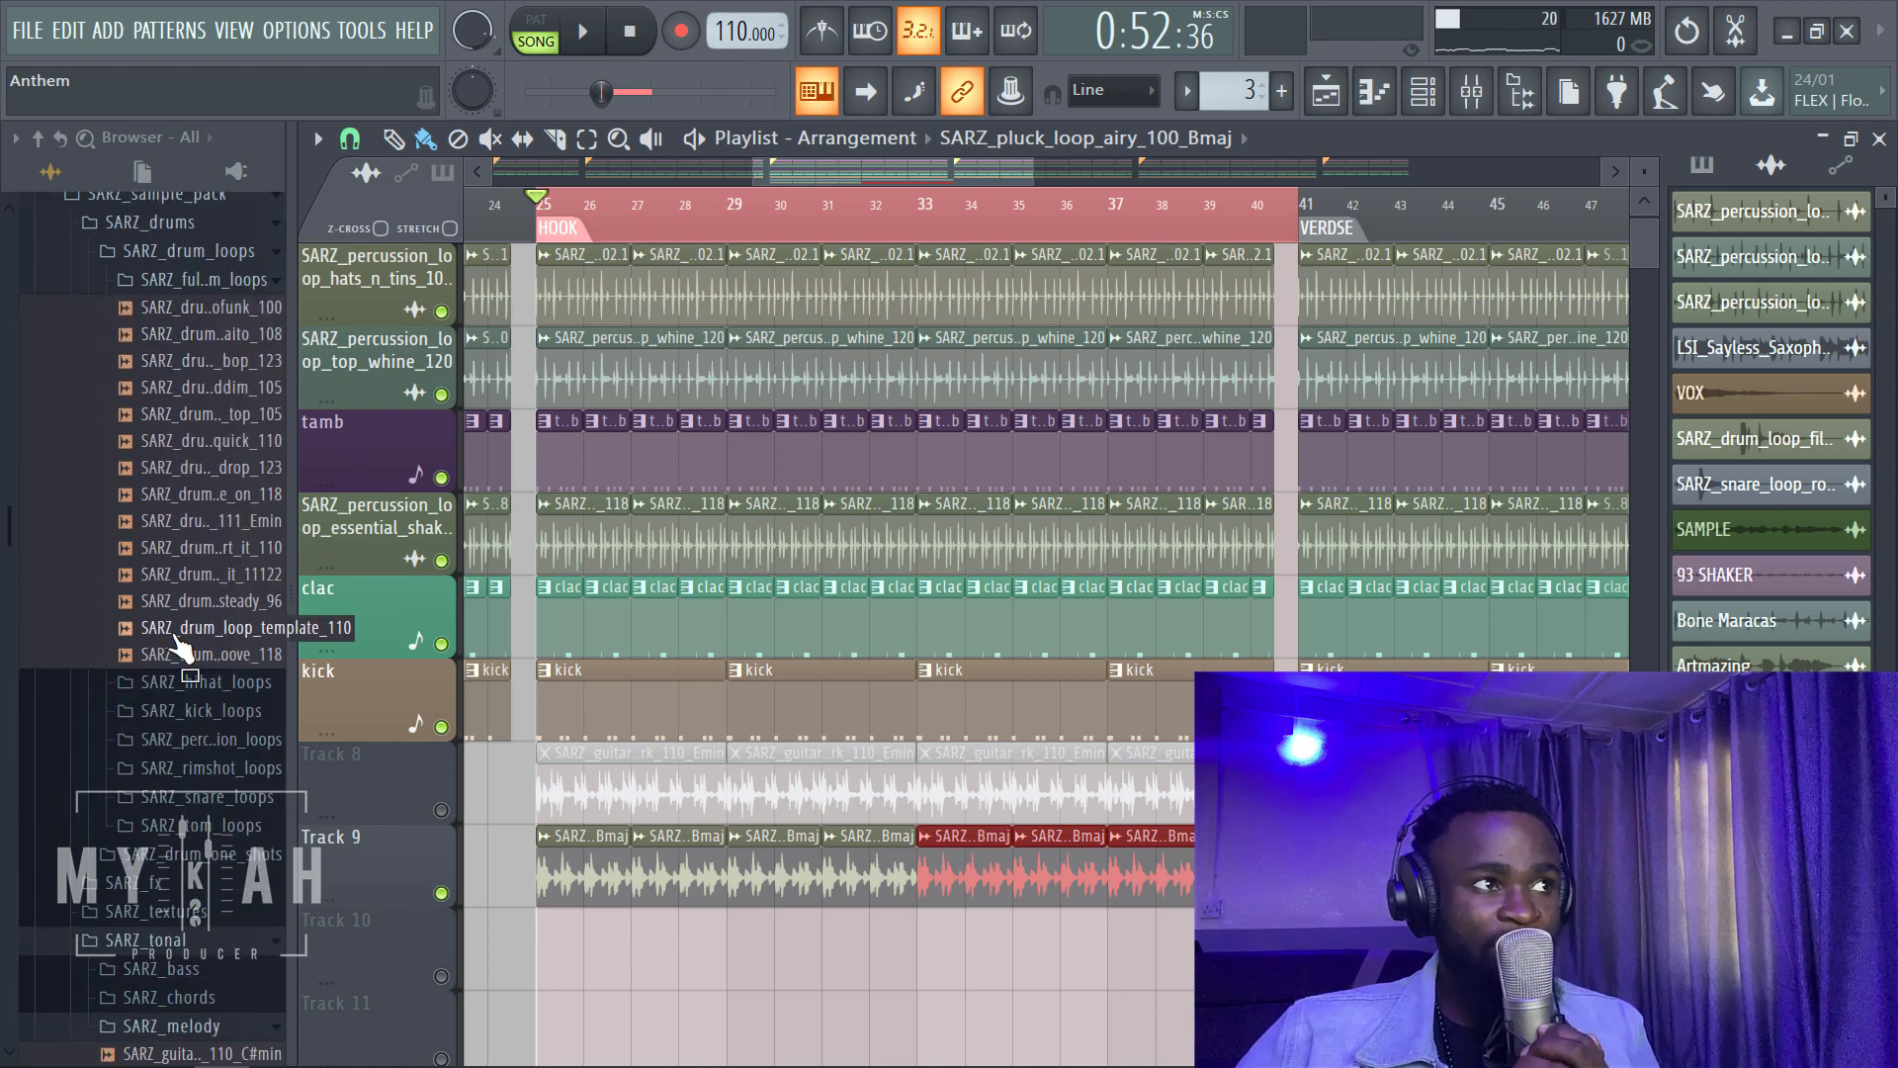
{"action": "scroll", "coordinate": [178, 643], "scroll_direction": "up", "scroll_amount": 6}
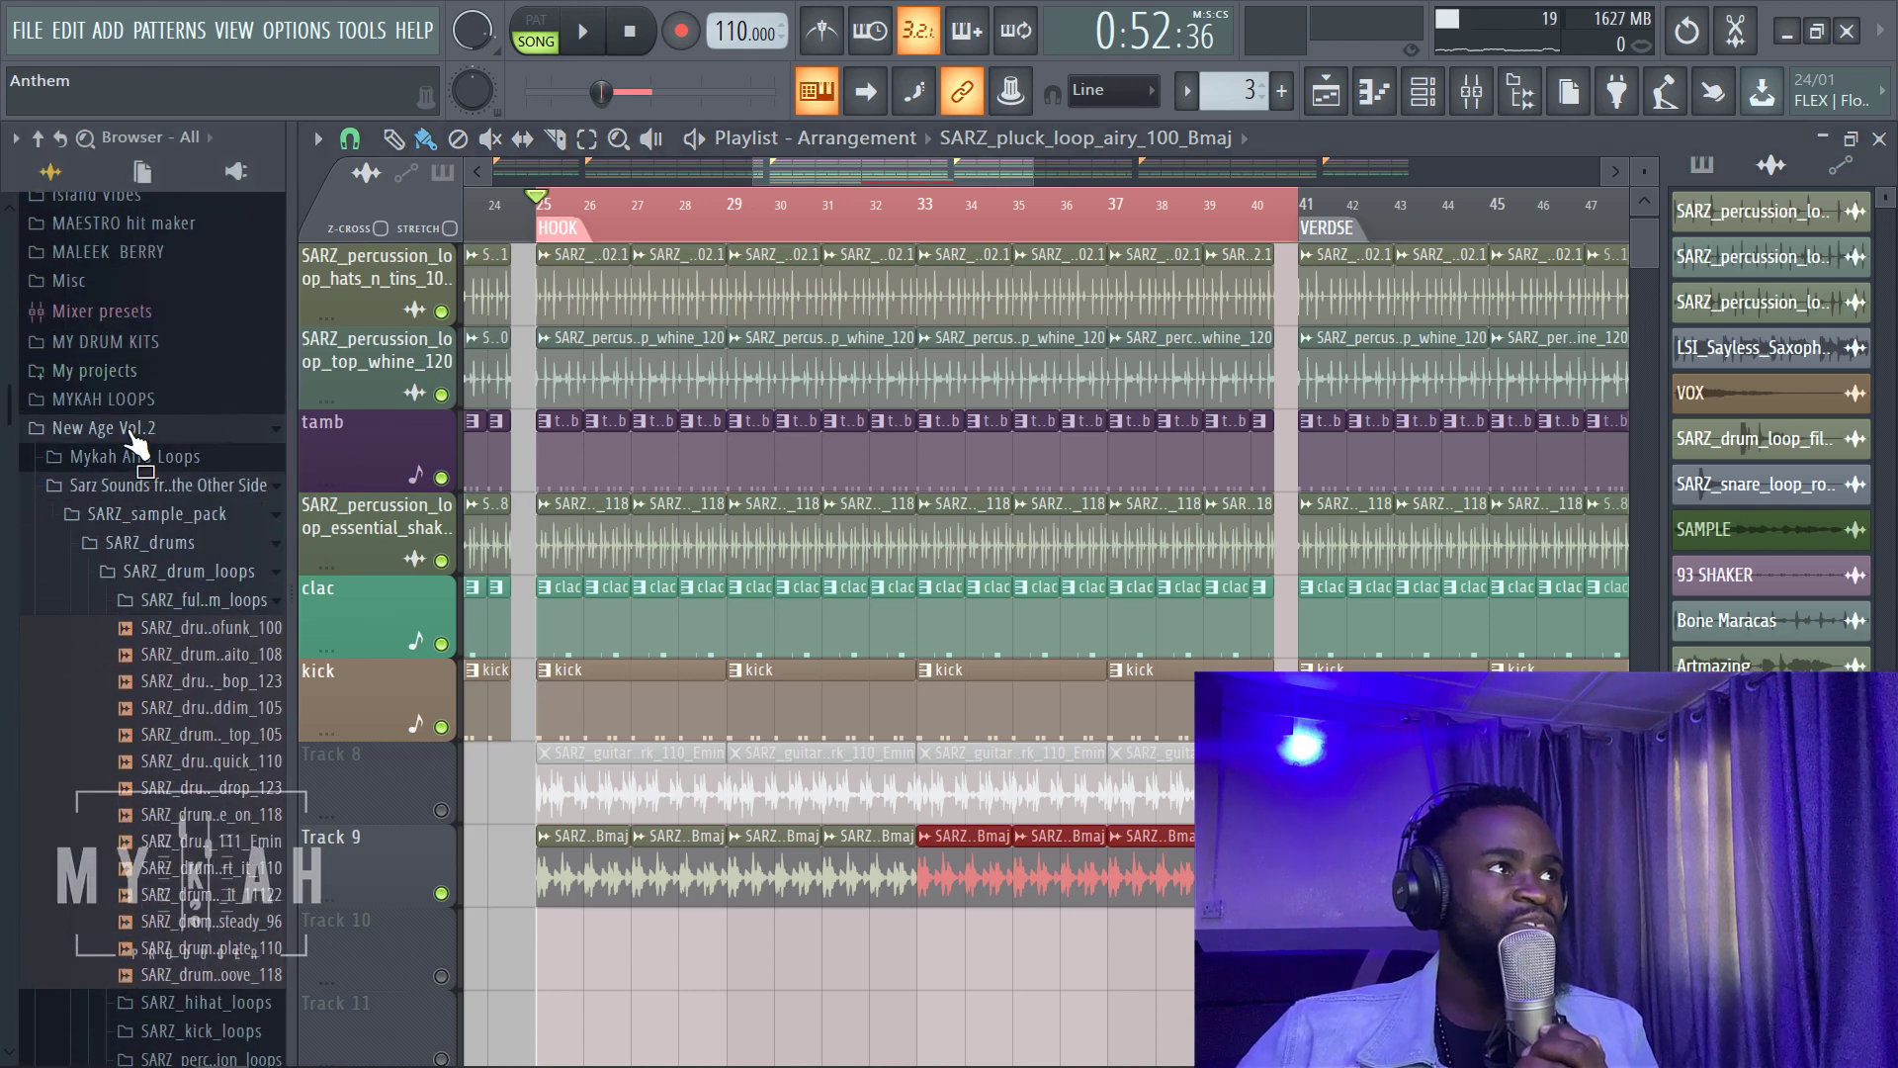
{"action": "left_click", "coordinate": [130, 431]}
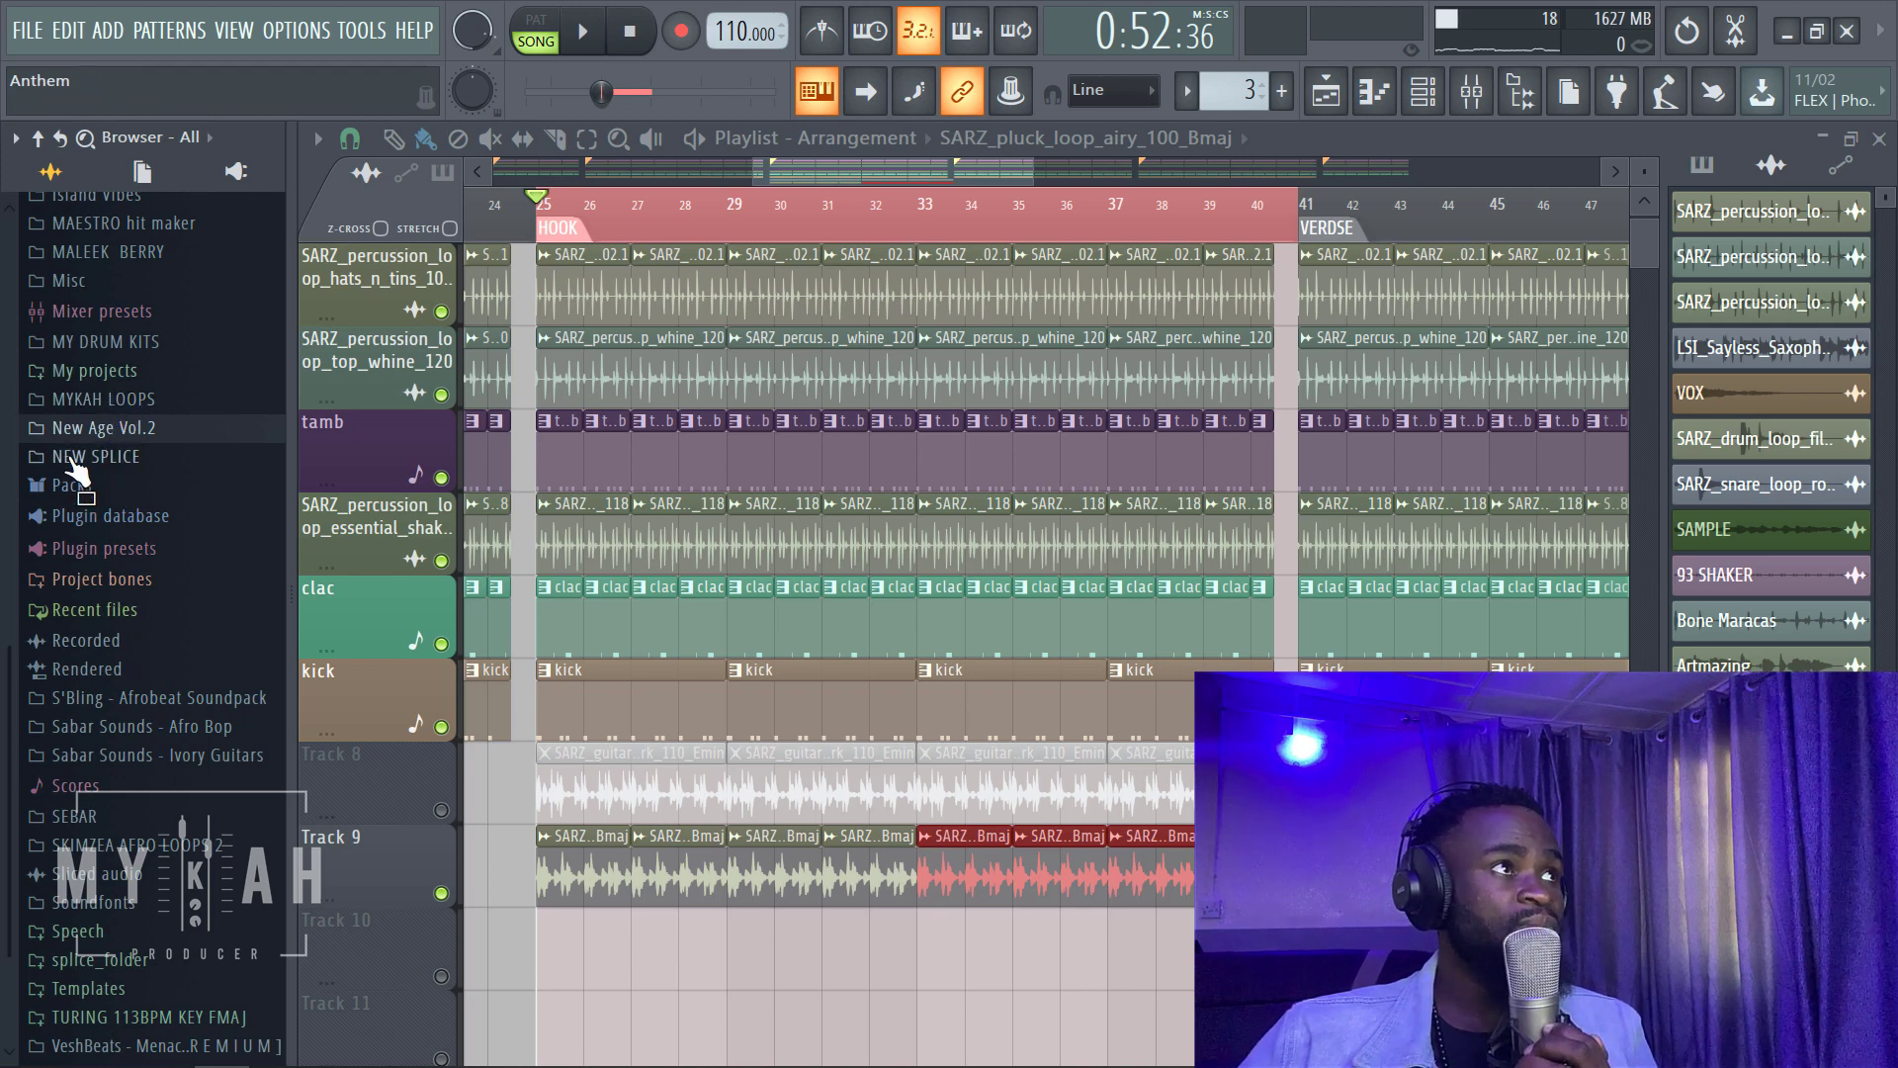
{"action": "scroll", "coordinate": [99, 406], "scroll_direction": "up", "scroll_amount": 5}
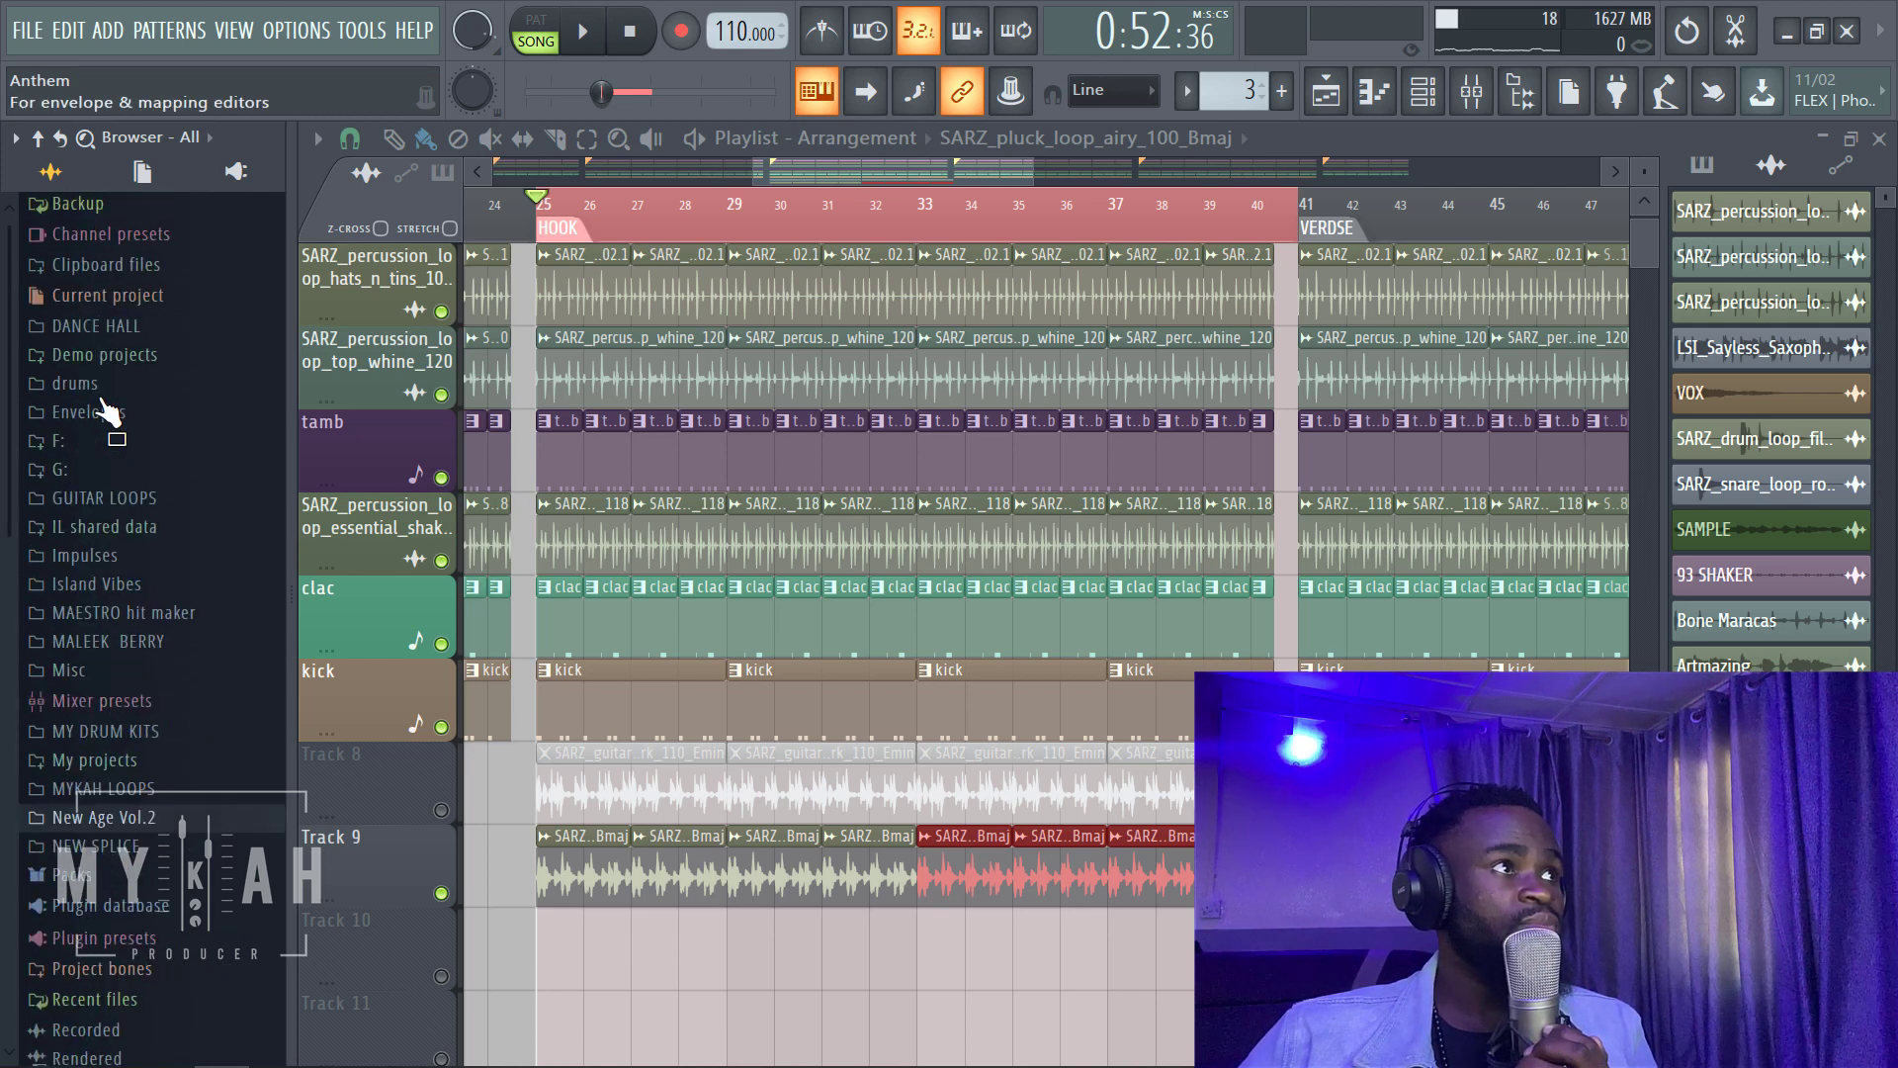
{"action": "left_click", "coordinate": [118, 520]}
Step: Preview the samples in GUITAR LOOPS one after another, from ABR_Cosmic through TRHZ_guitar_loop_slyguitar_99_Em
{"action": "left_click", "coordinate": [158, 547]}
{"action": "left_click", "coordinate": [164, 572]}
{"action": "left_click", "coordinate": [222, 599]}
{"action": "left_click", "coordinate": [257, 626]}
{"action": "left_click", "coordinate": [269, 655]}
{"action": "left_click", "coordinate": [272, 680]}
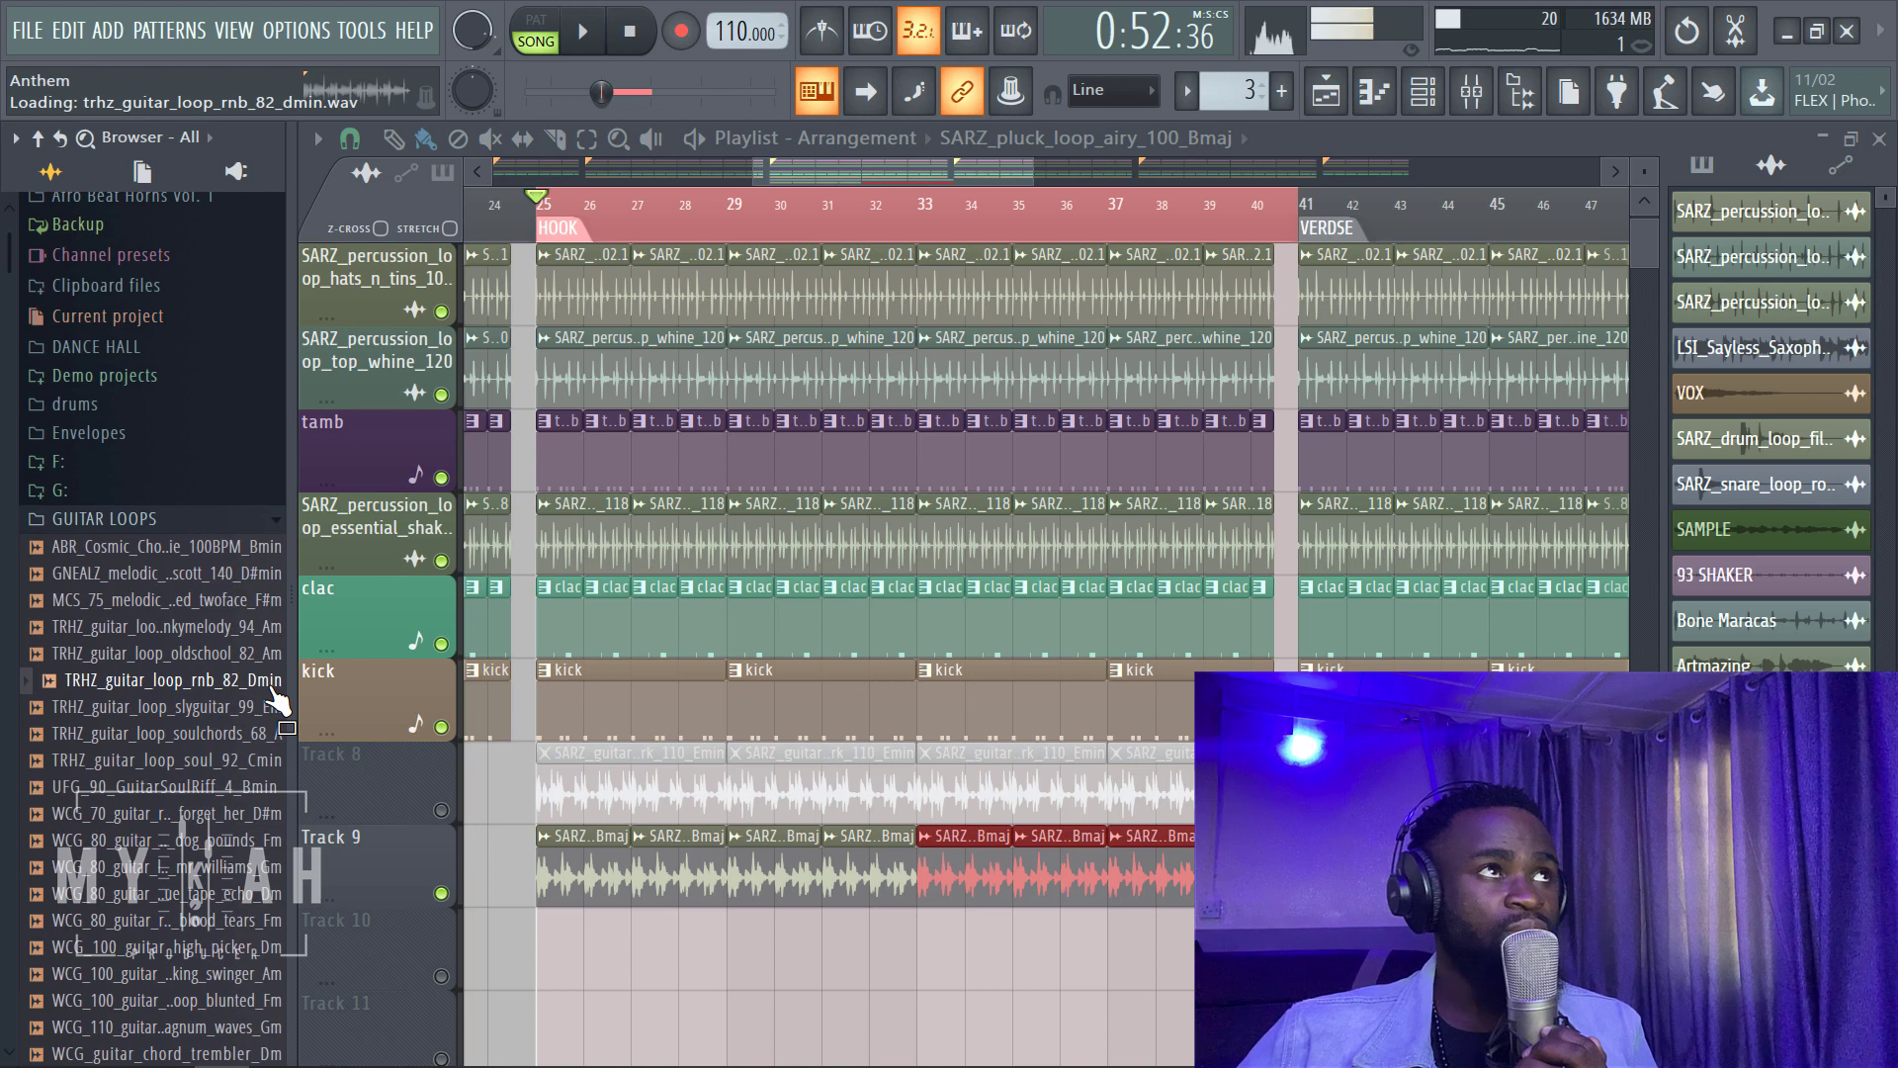
{"action": "left_click", "coordinate": [271, 708]}
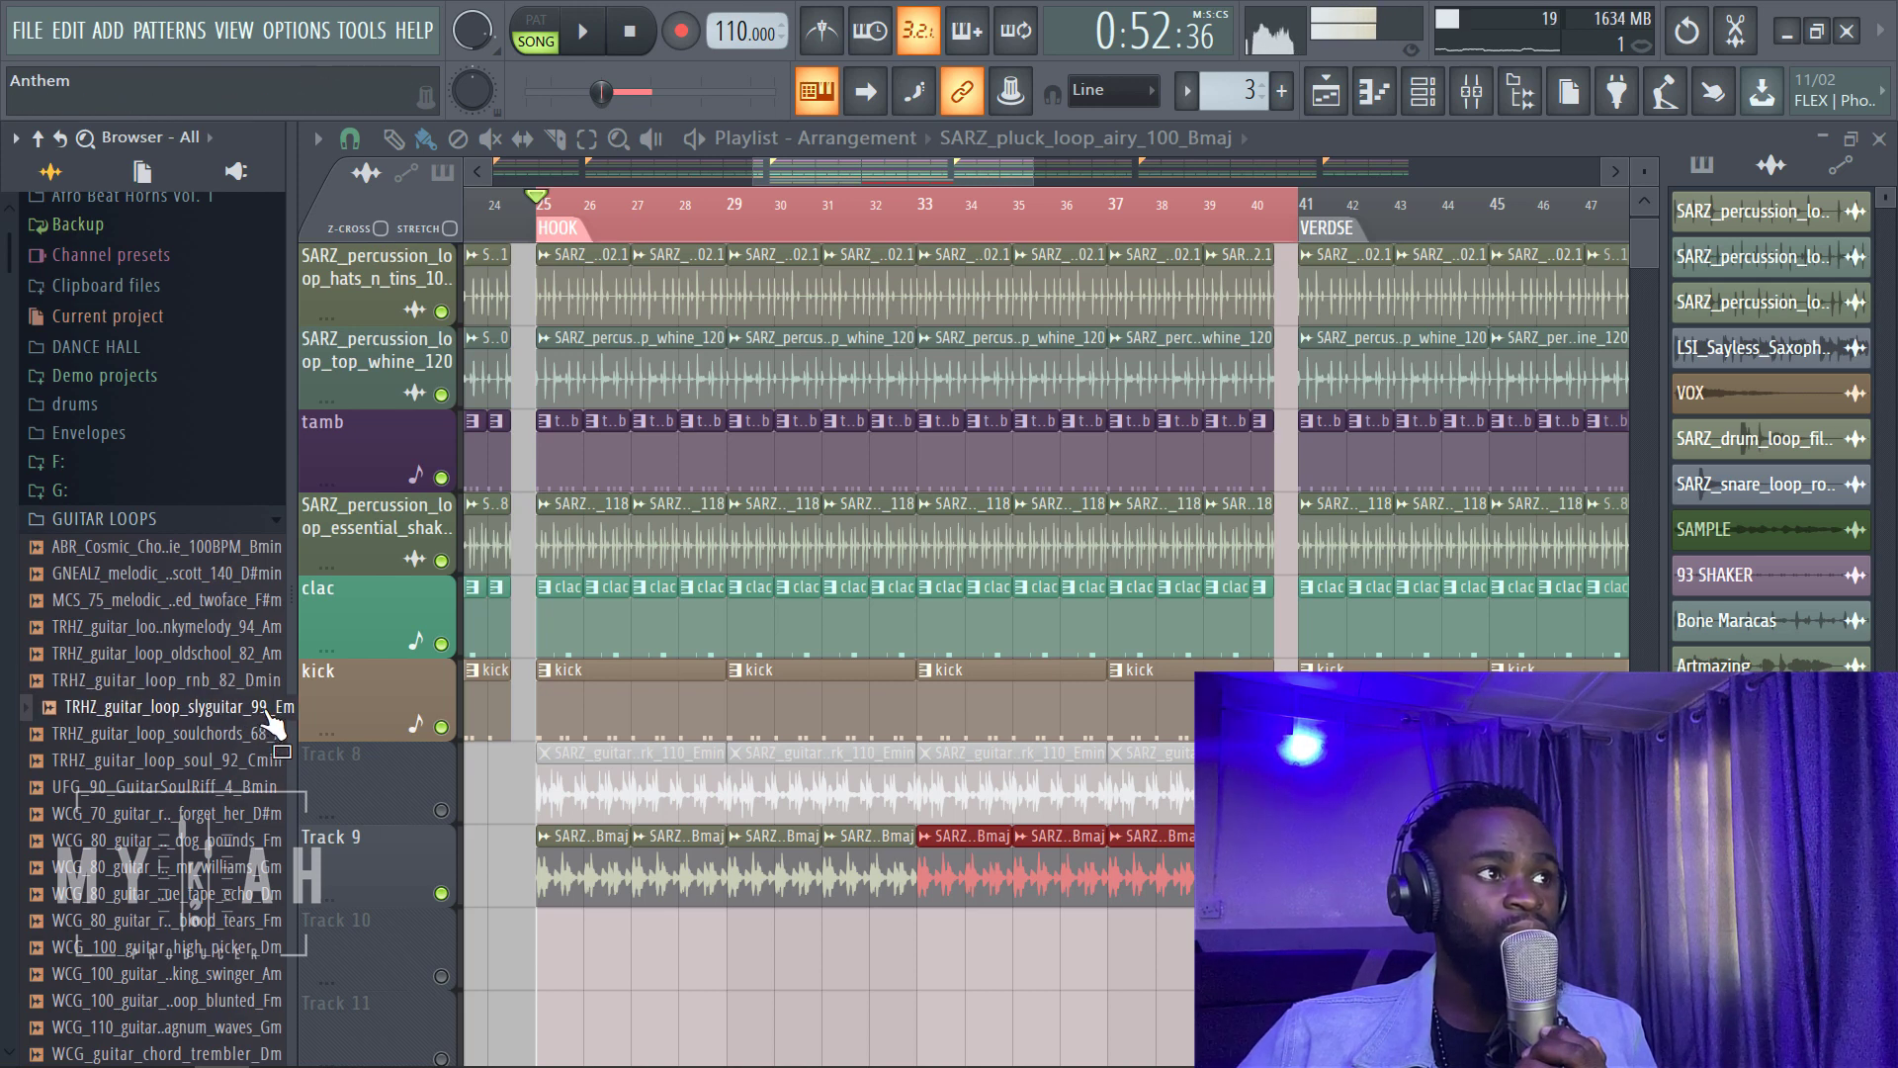
Step: Place TRHZ_guitar_loop_slyguitar_99_Em on Track 10 at bar 25, the start of the HOOK
{"action": "left_click_drag", "start_coordinate": [271, 726], "coordinate": [761, 951]}
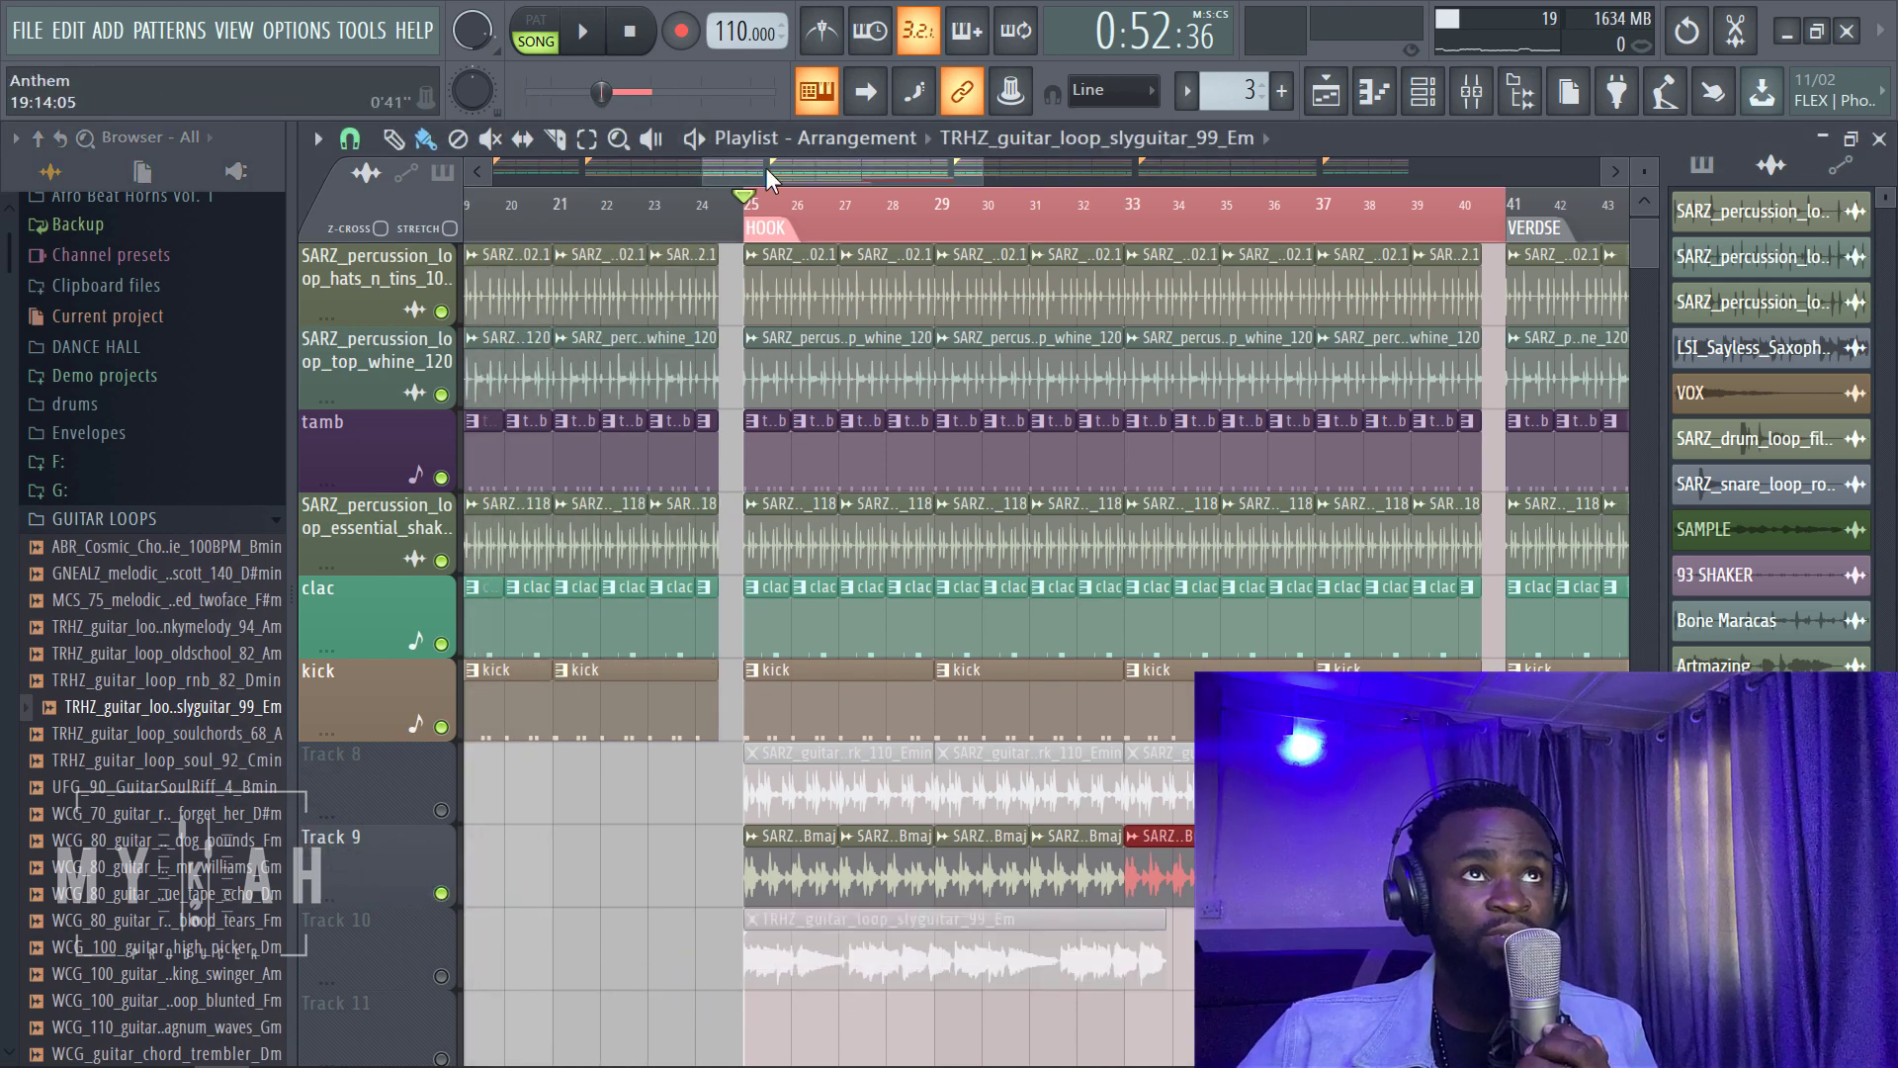
{"action": "scroll", "coordinate": [913, 230], "scroll_direction": "up", "scroll_amount": 2}
{"action": "scroll", "coordinate": [1011, 605], "scroll_direction": "down", "scroll_amount": 2}
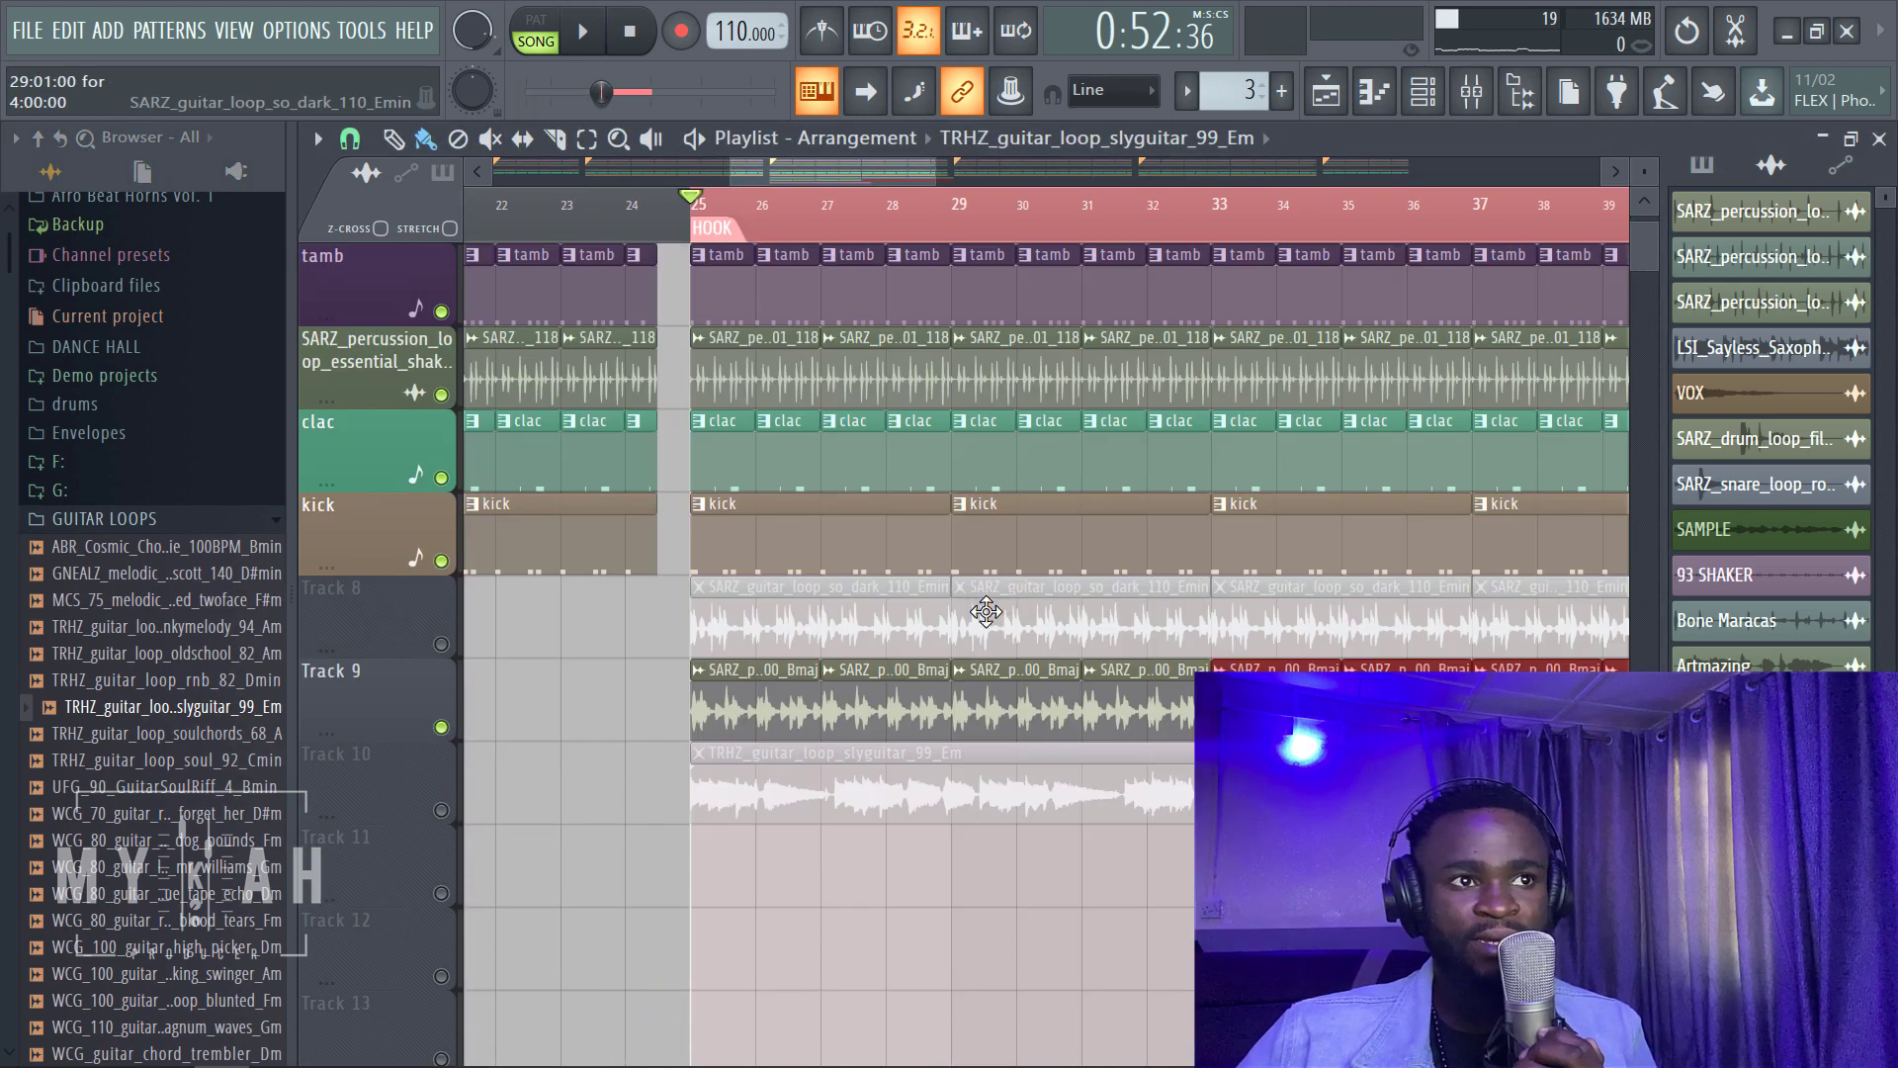
Step: Time-stretch the TRHZ_guitar_loop_slyguitar_99_Em clip in Stretch mode to a length of 8 bars
{"action": "double_click", "coordinate": [955, 792]}
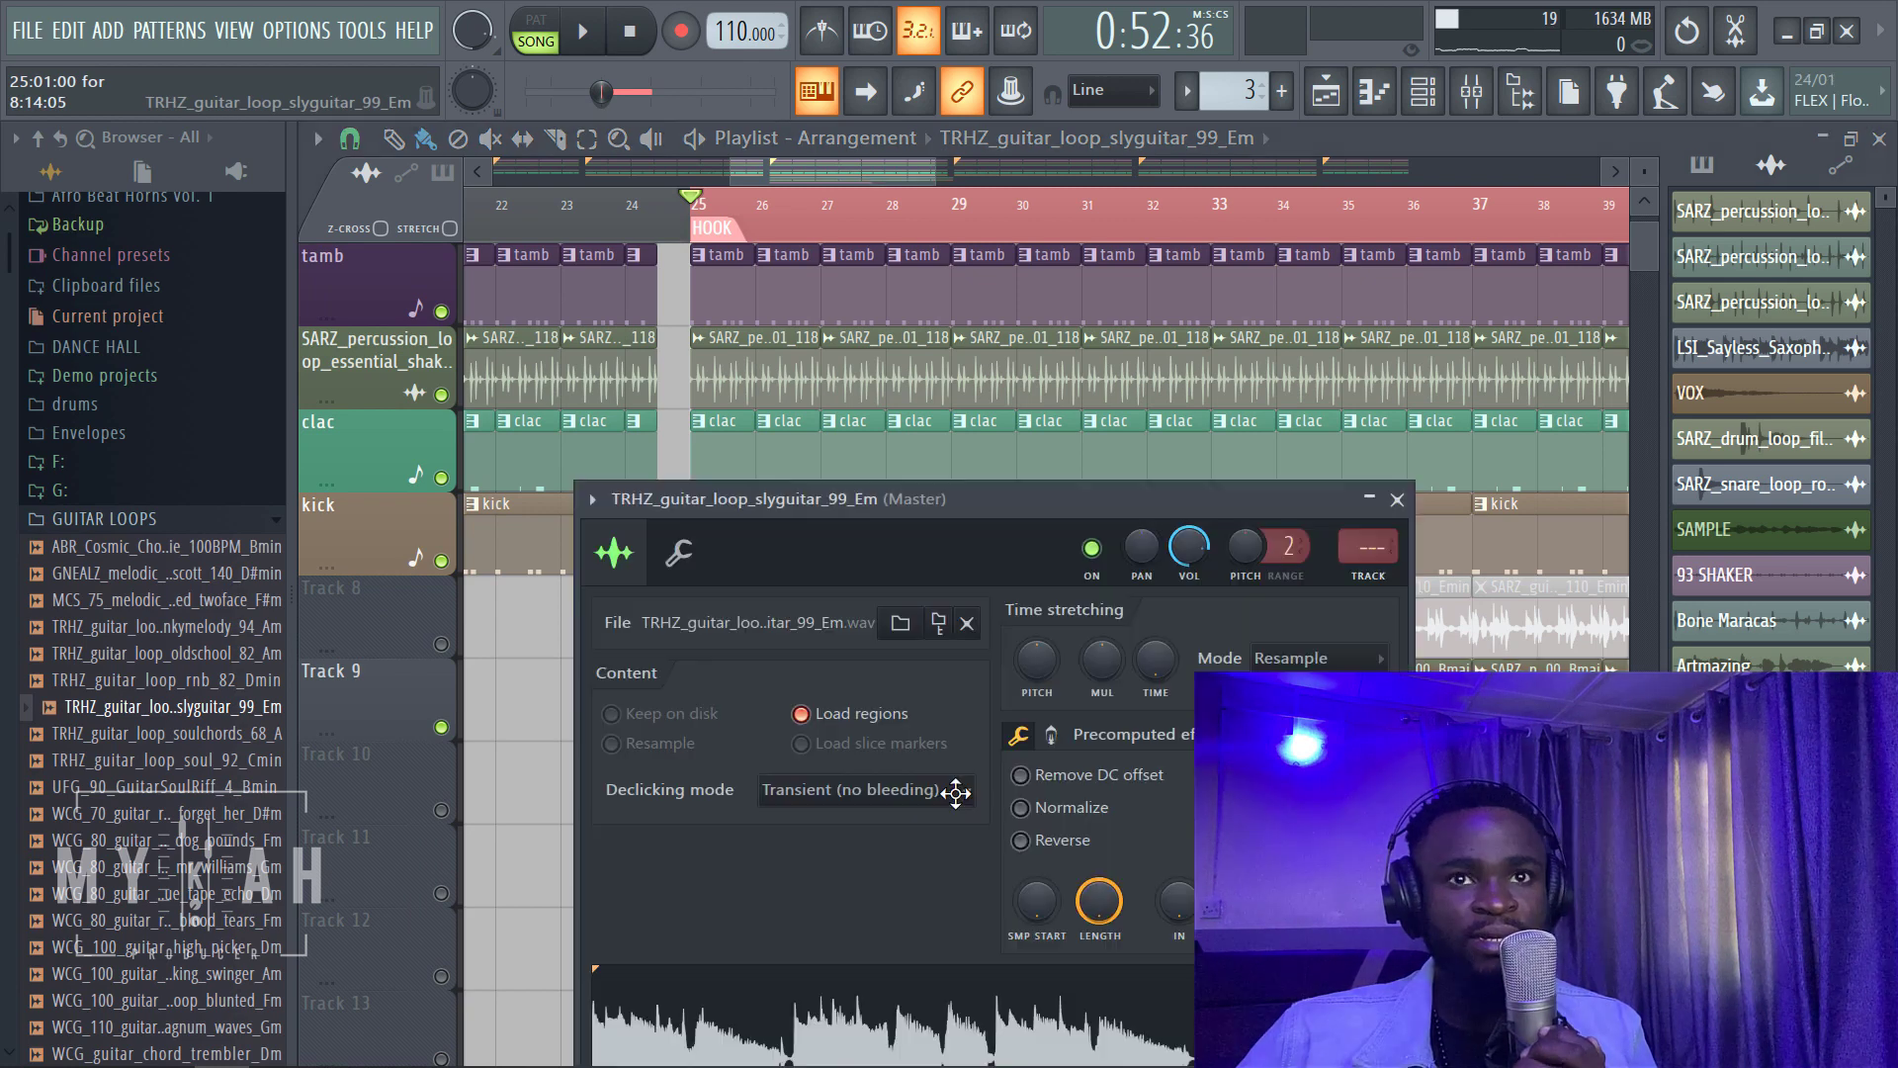
{"action": "left_click_drag", "start_coordinate": [1166, 685], "coordinate": [1167, 680]}
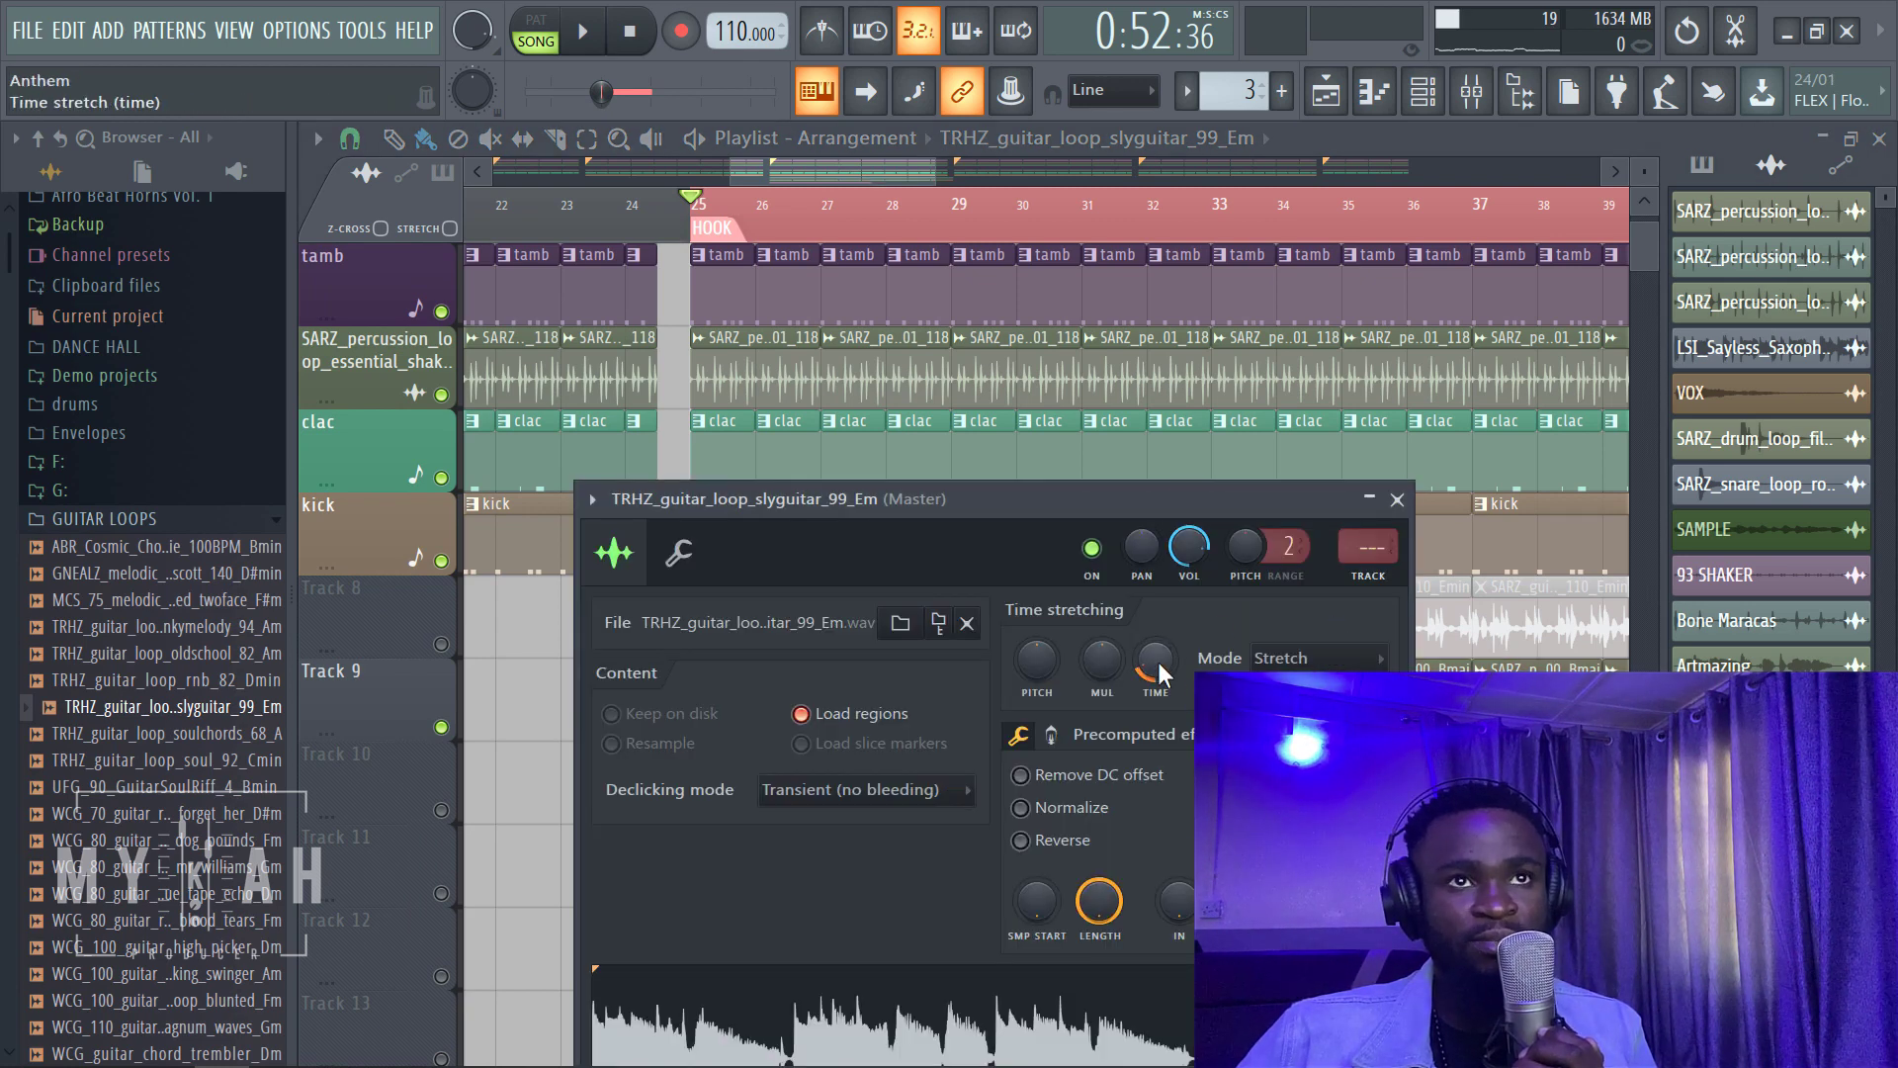
{"action": "left_click_drag", "start_coordinate": [1053, 497], "coordinate": [528, 277]}
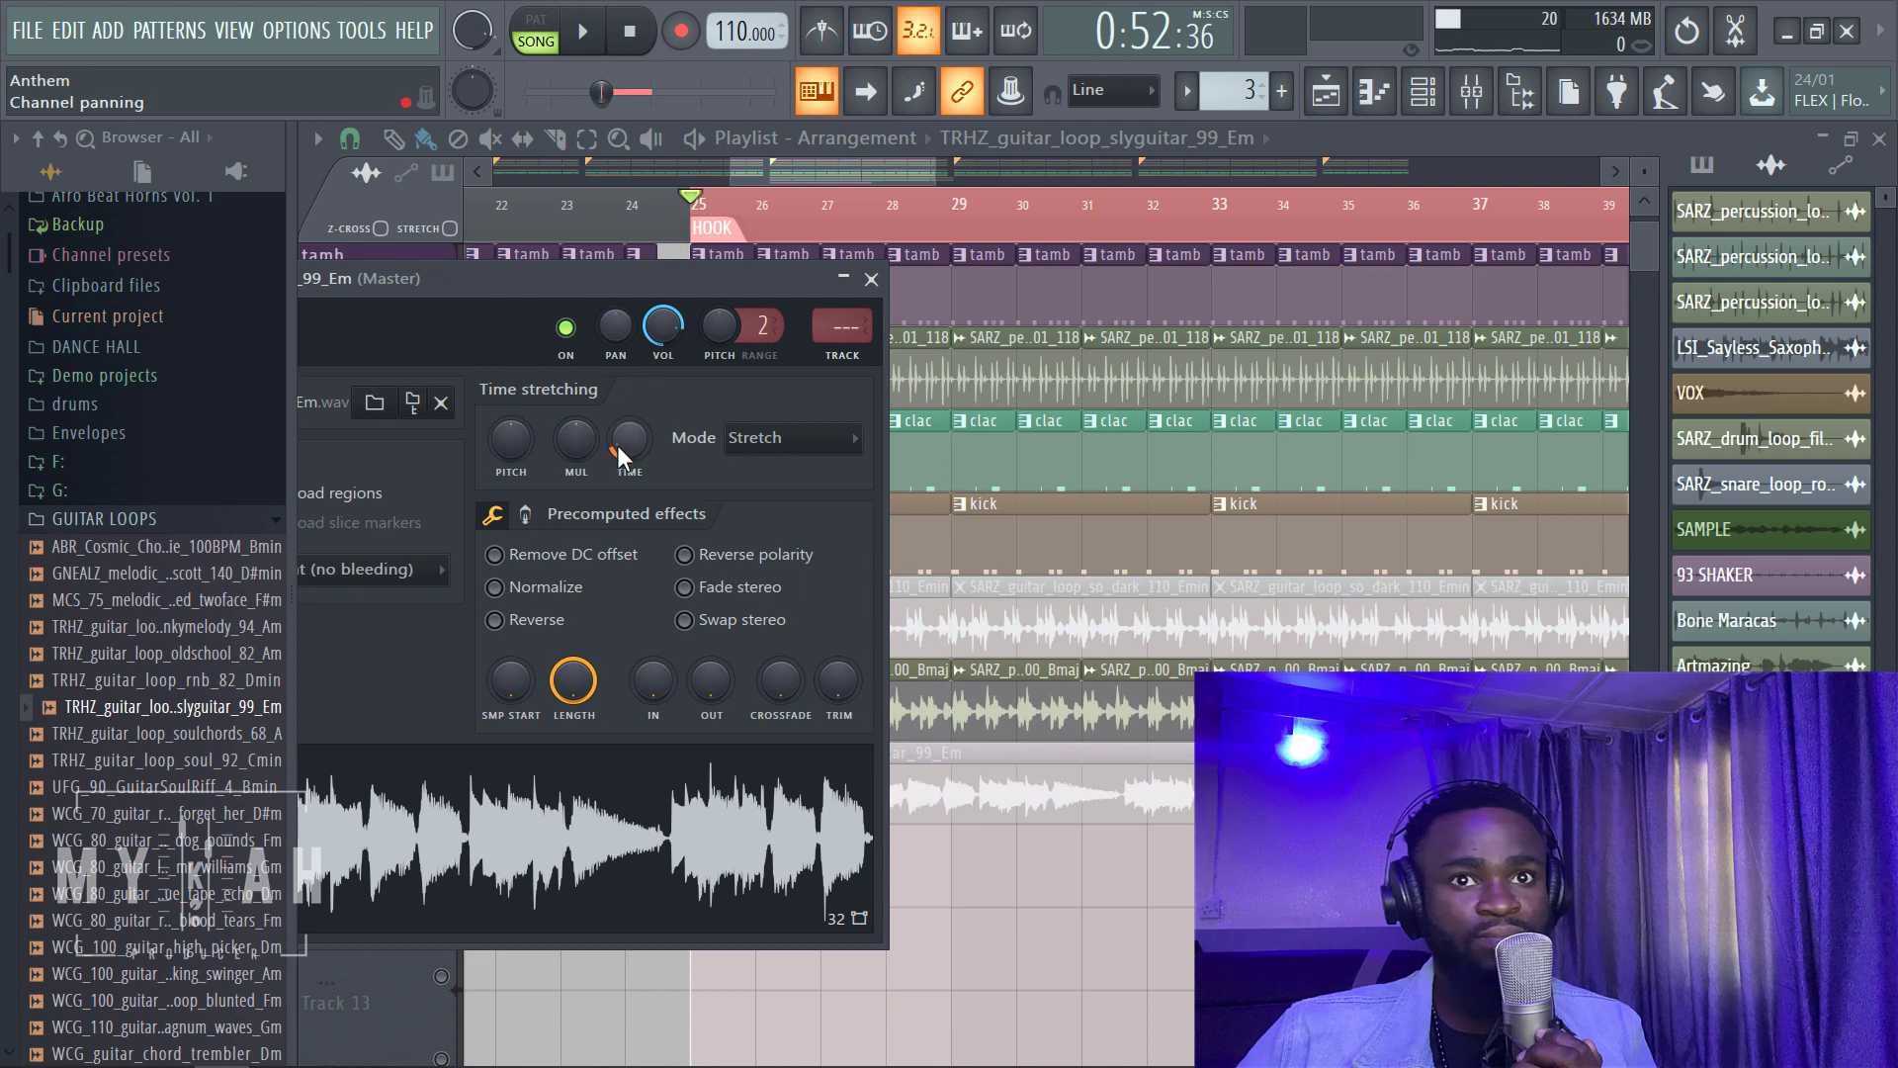
{"action": "left_click_drag", "start_coordinate": [630, 438], "coordinate": [629, 445]}
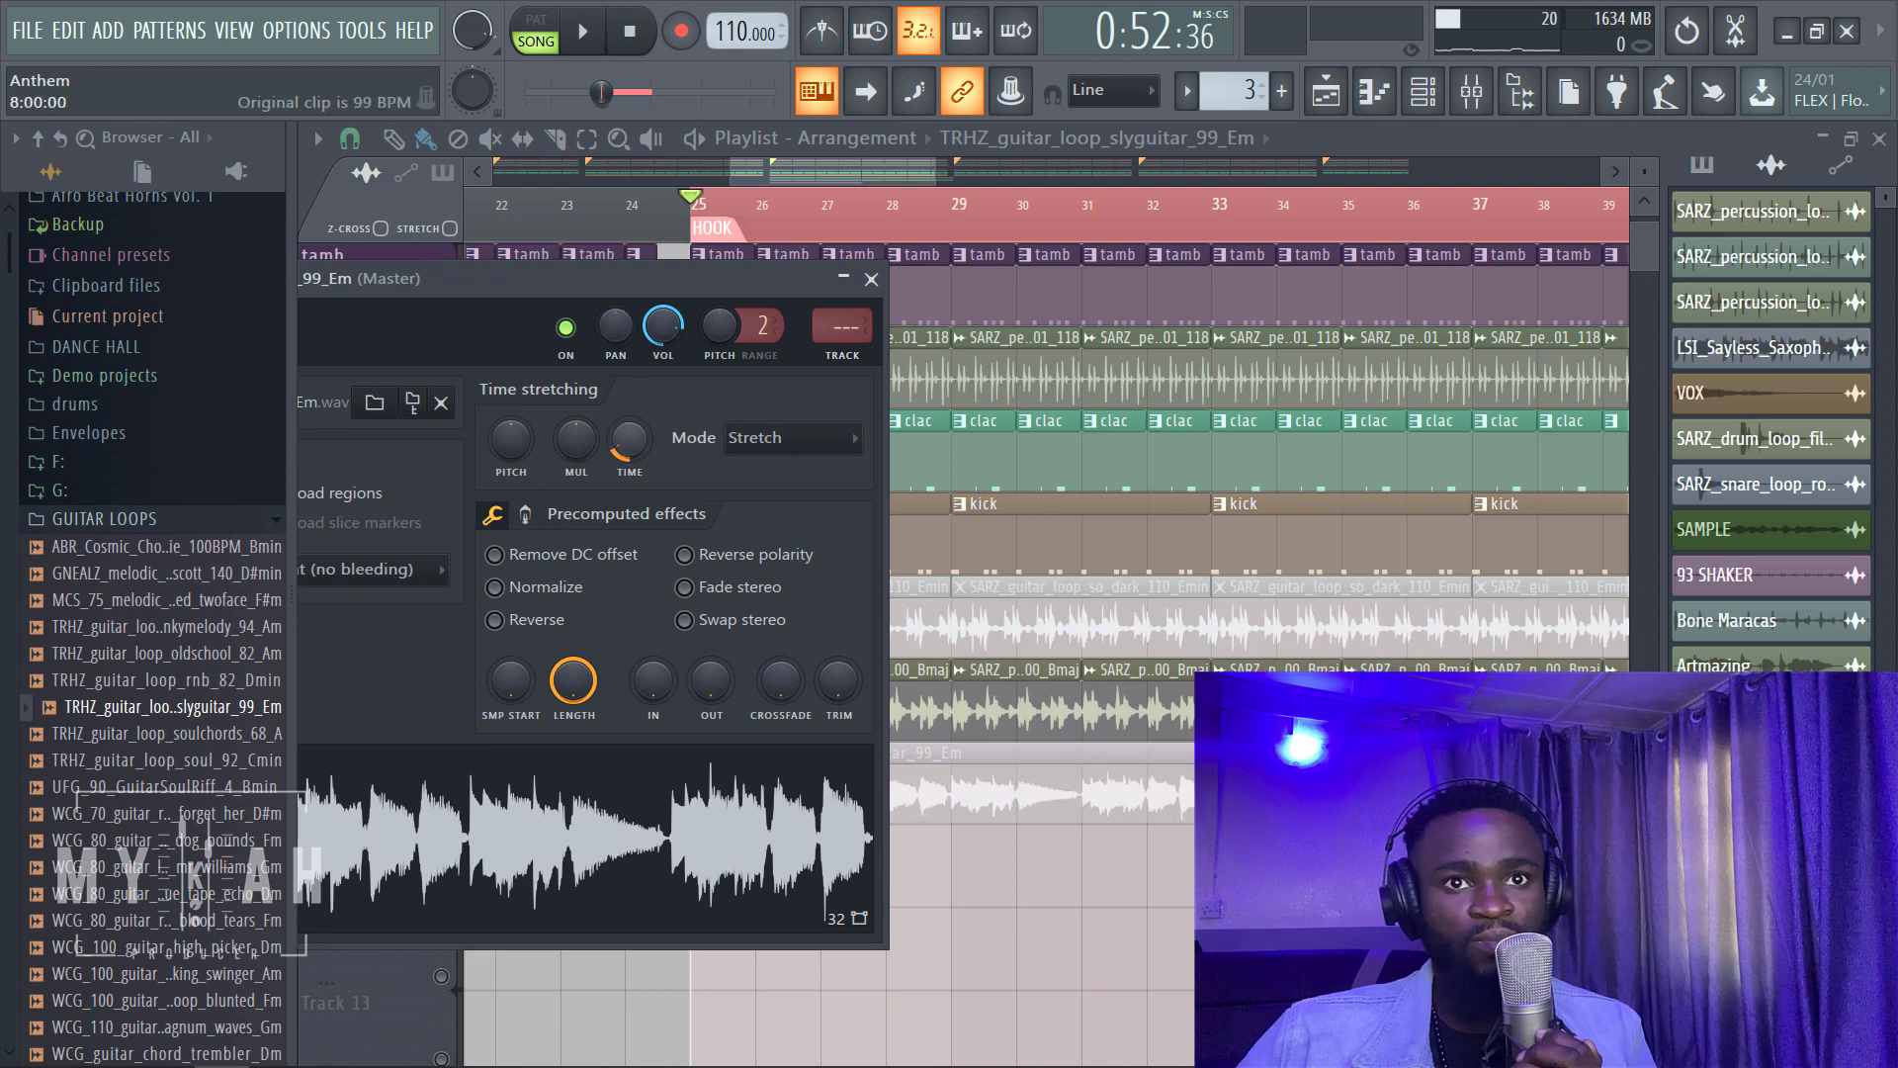
Step: Set the time-stretching pitch of the TRHZ_guitar_loop_slyguitar_99_Em clip to +400 cents
{"action": "left_click", "coordinate": [803, 180]}
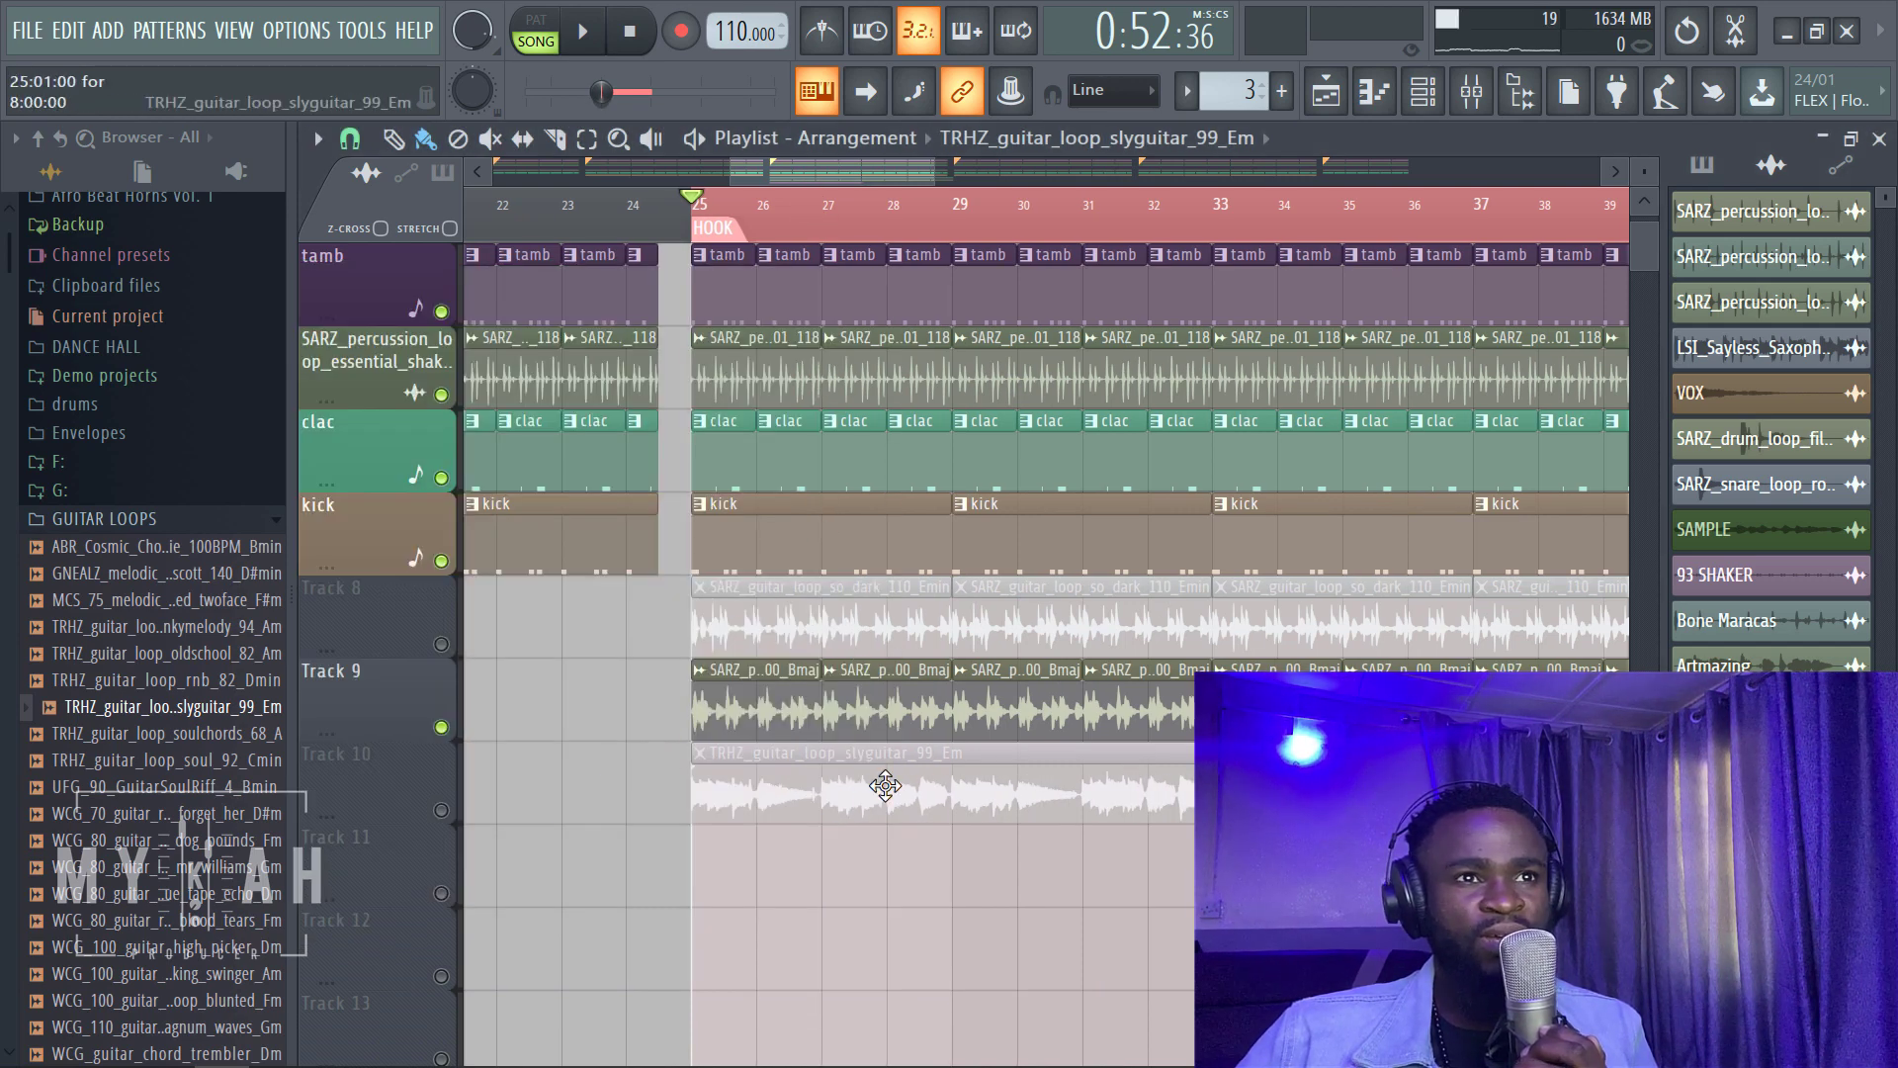
{"action": "scroll", "coordinate": [751, 642], "scroll_direction": "up", "scroll_amount": 5}
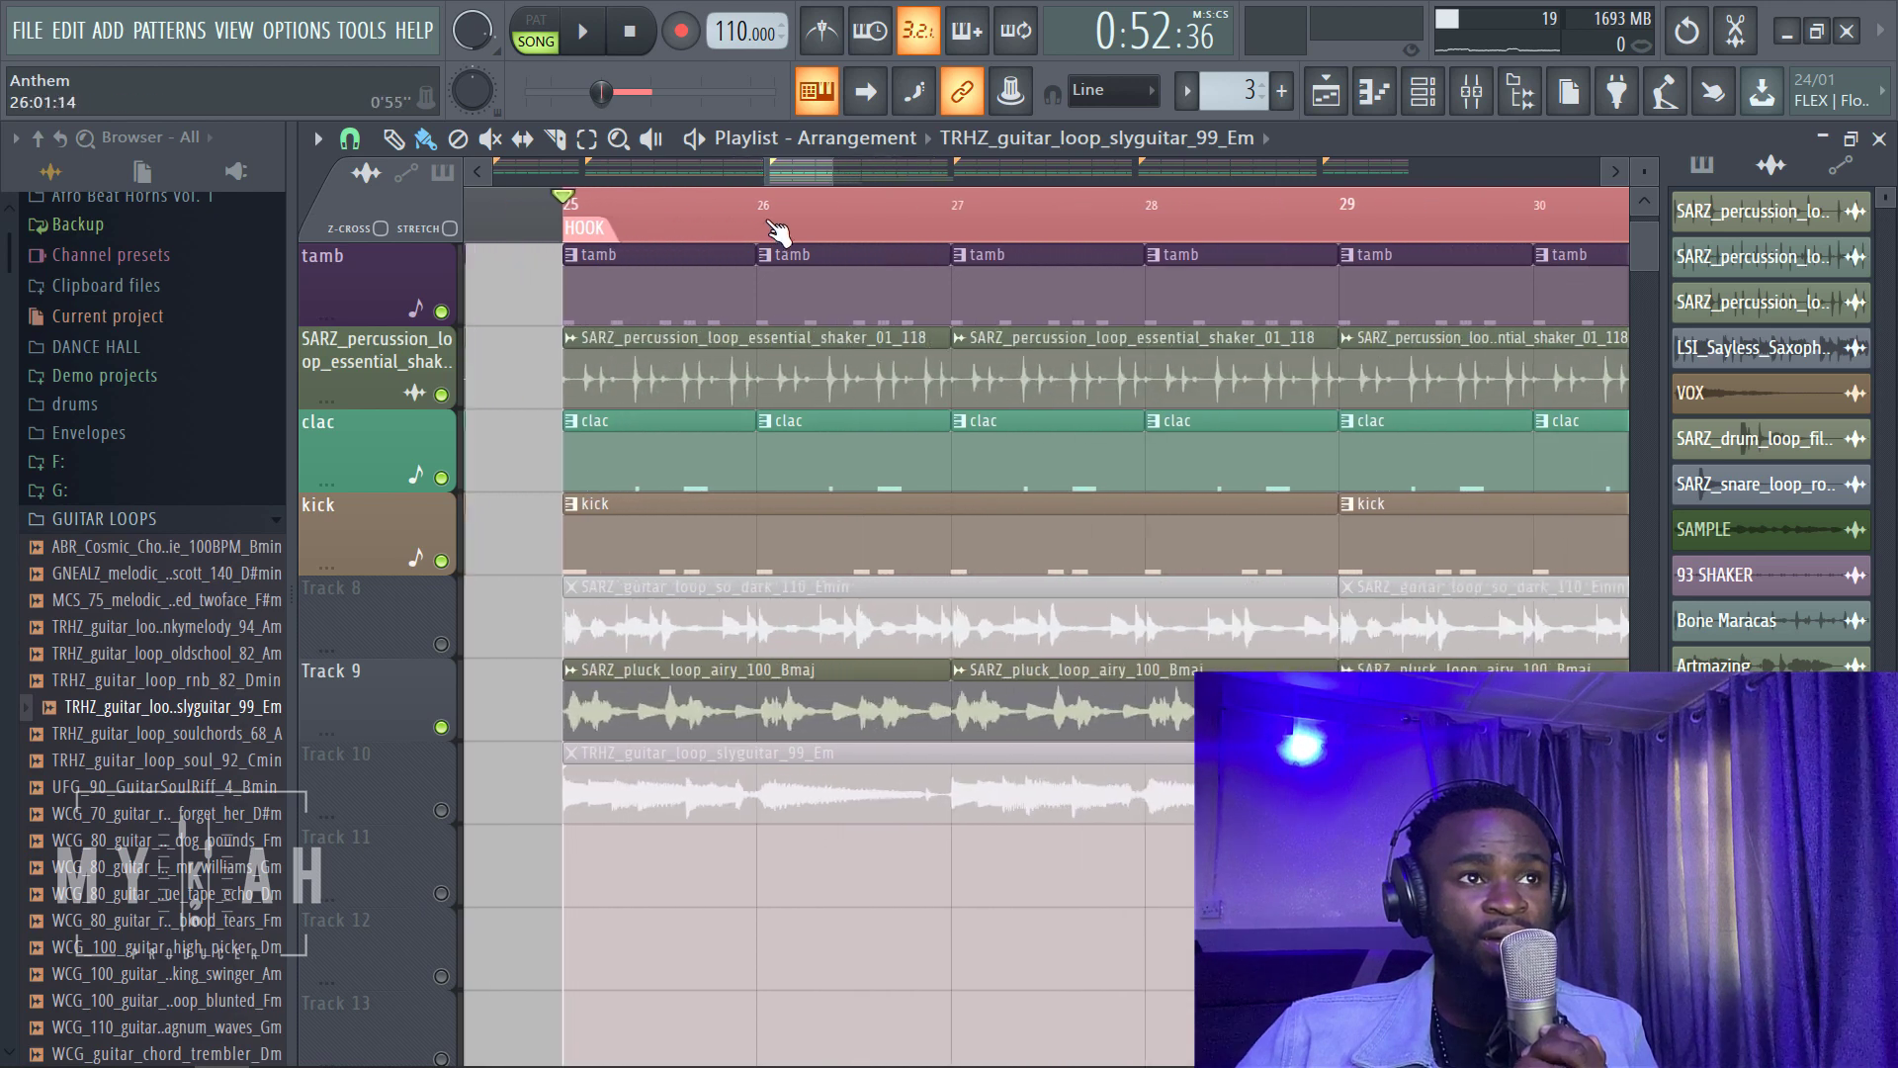
{"action": "scroll", "coordinate": [806, 182], "scroll_direction": "down", "scroll_amount": 2}
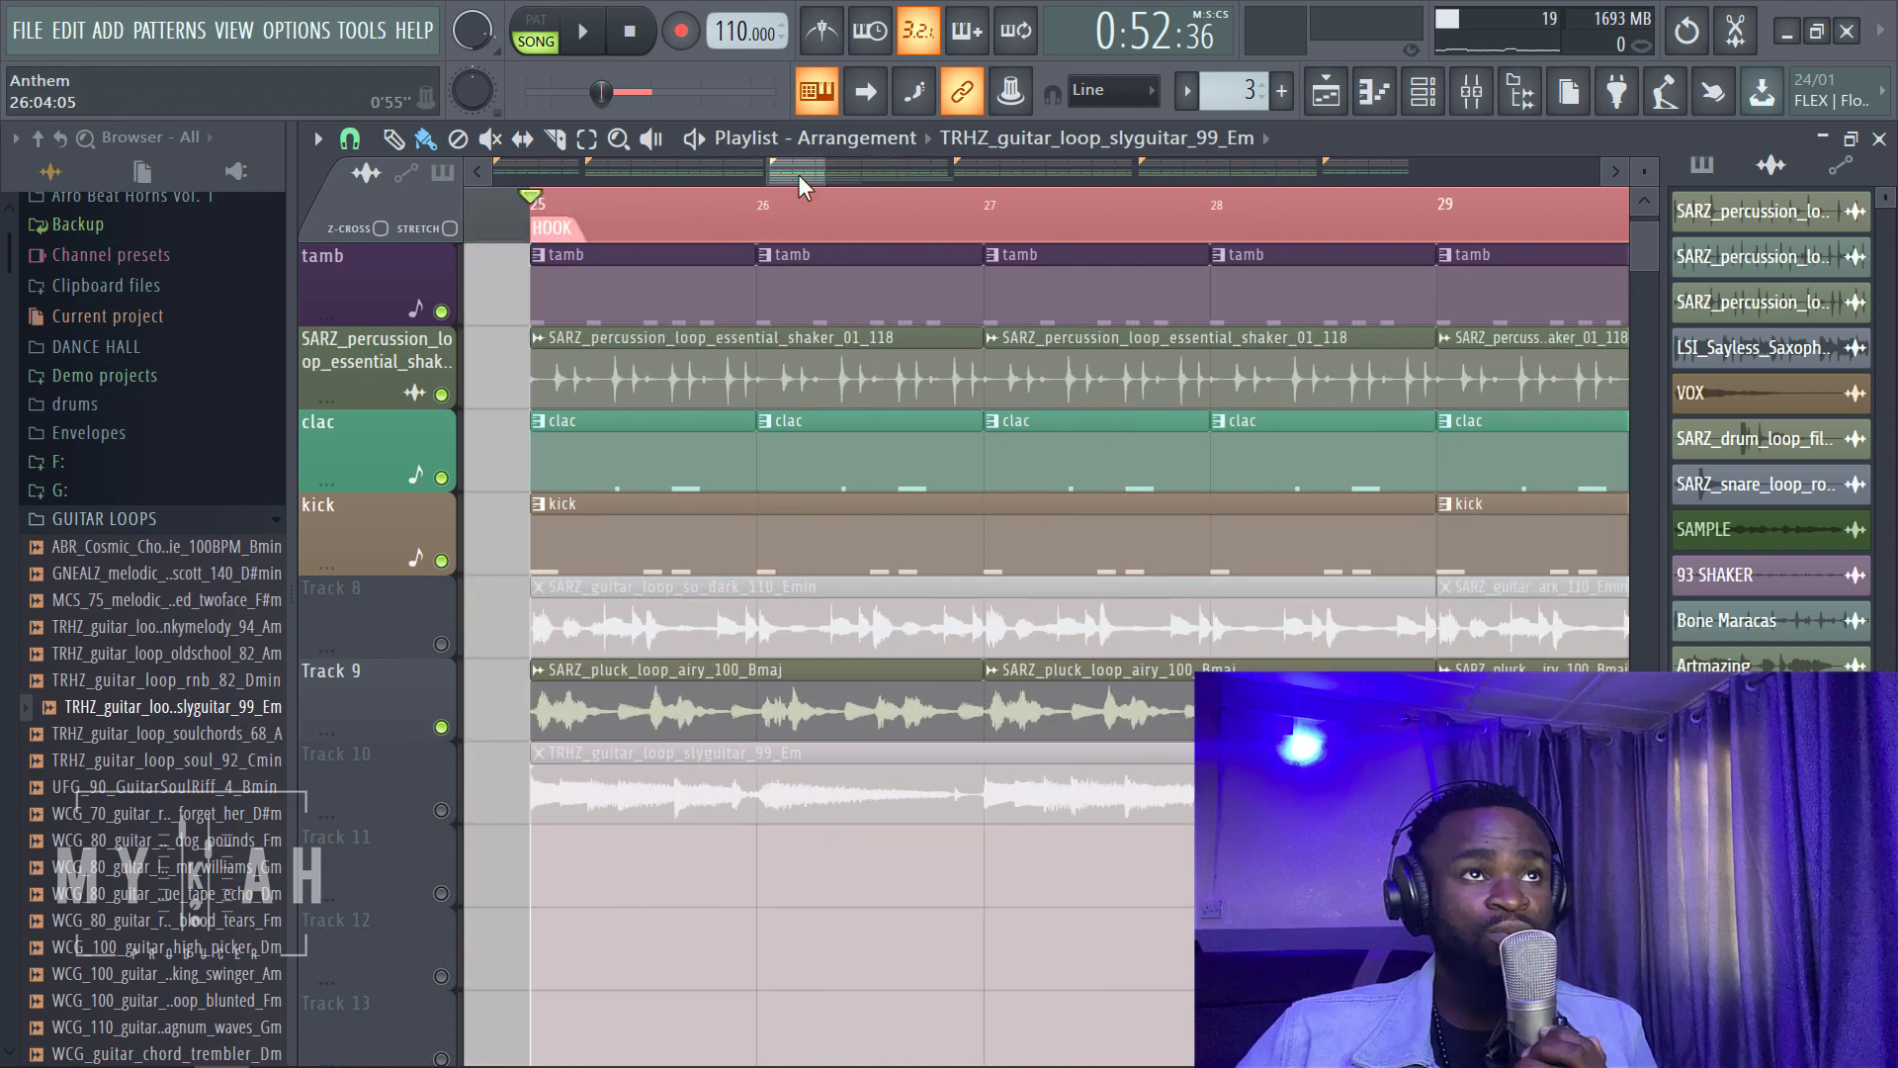
{"action": "left_click_drag", "start_coordinate": [801, 178], "coordinate": [796, 180]}
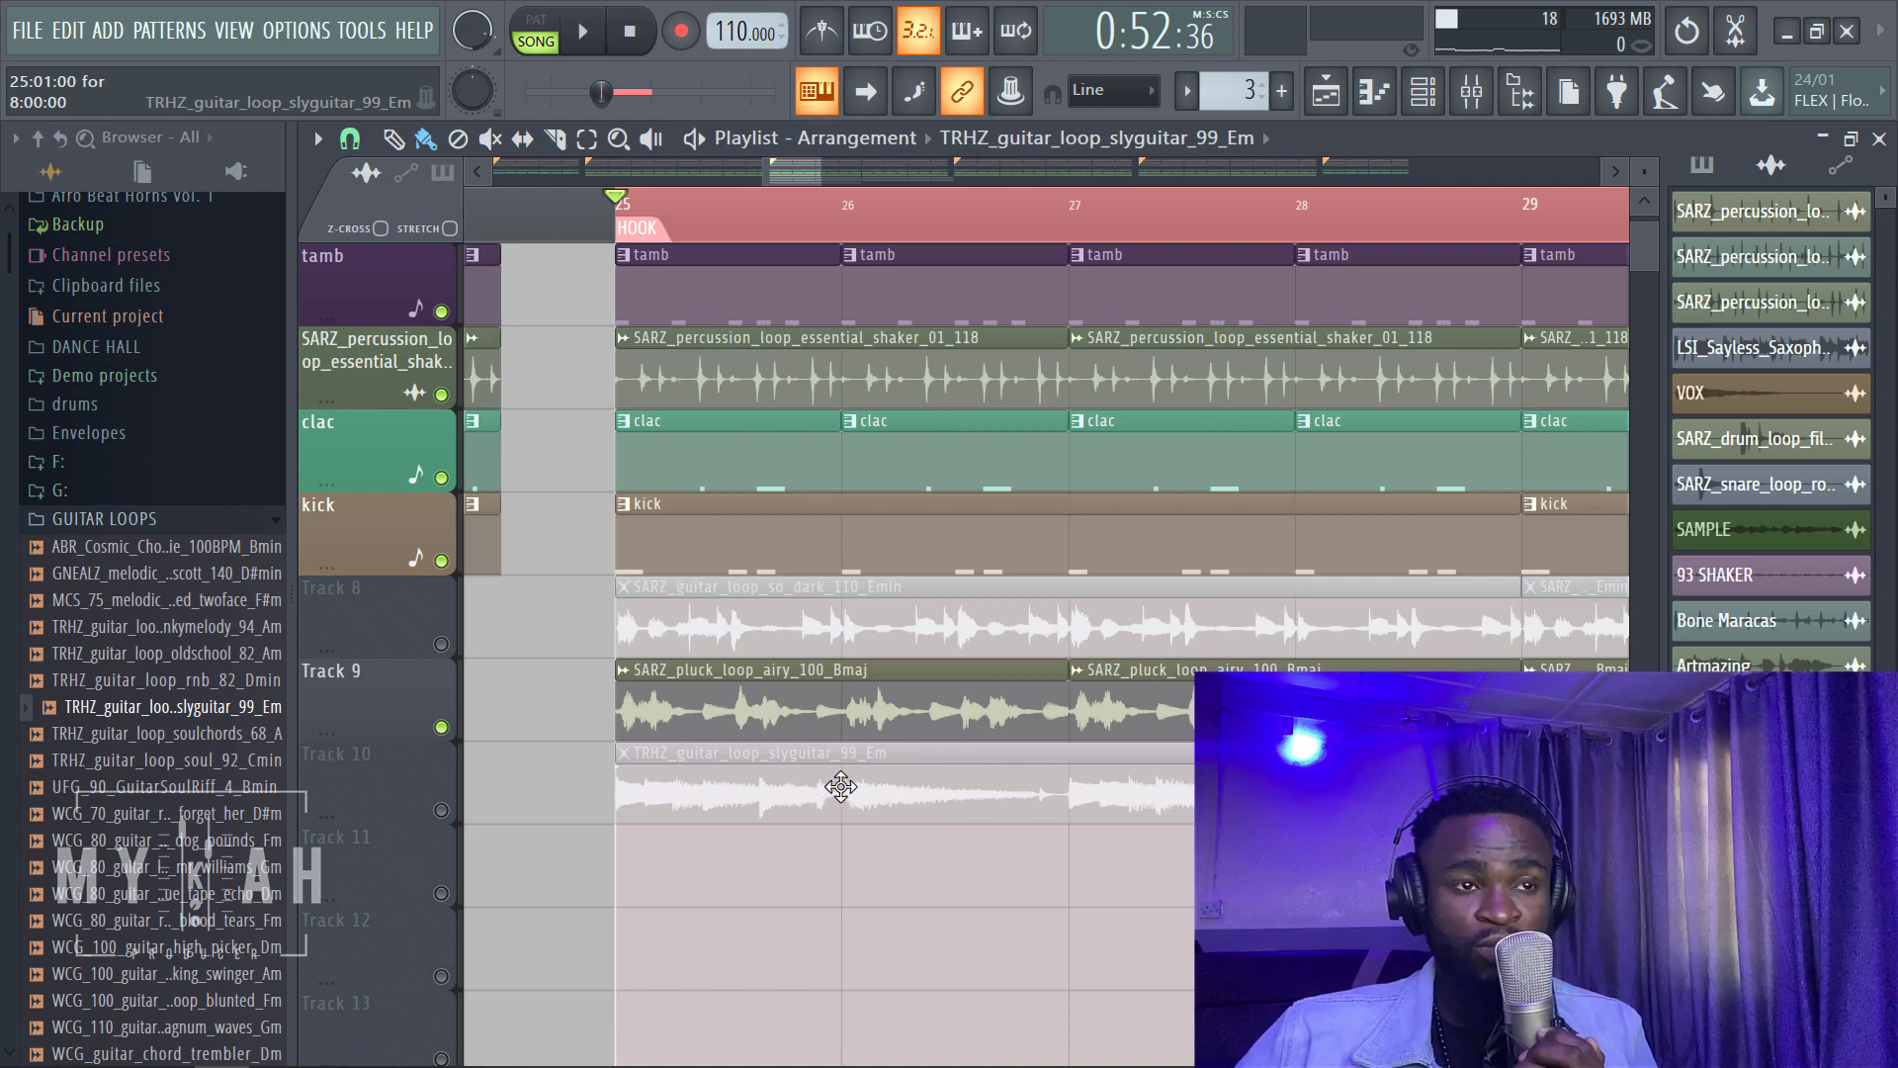
{"action": "double_click", "coordinate": [840, 786]}
{"action": "left_click_drag", "start_coordinate": [690, 288], "coordinate": [1182, 348]}
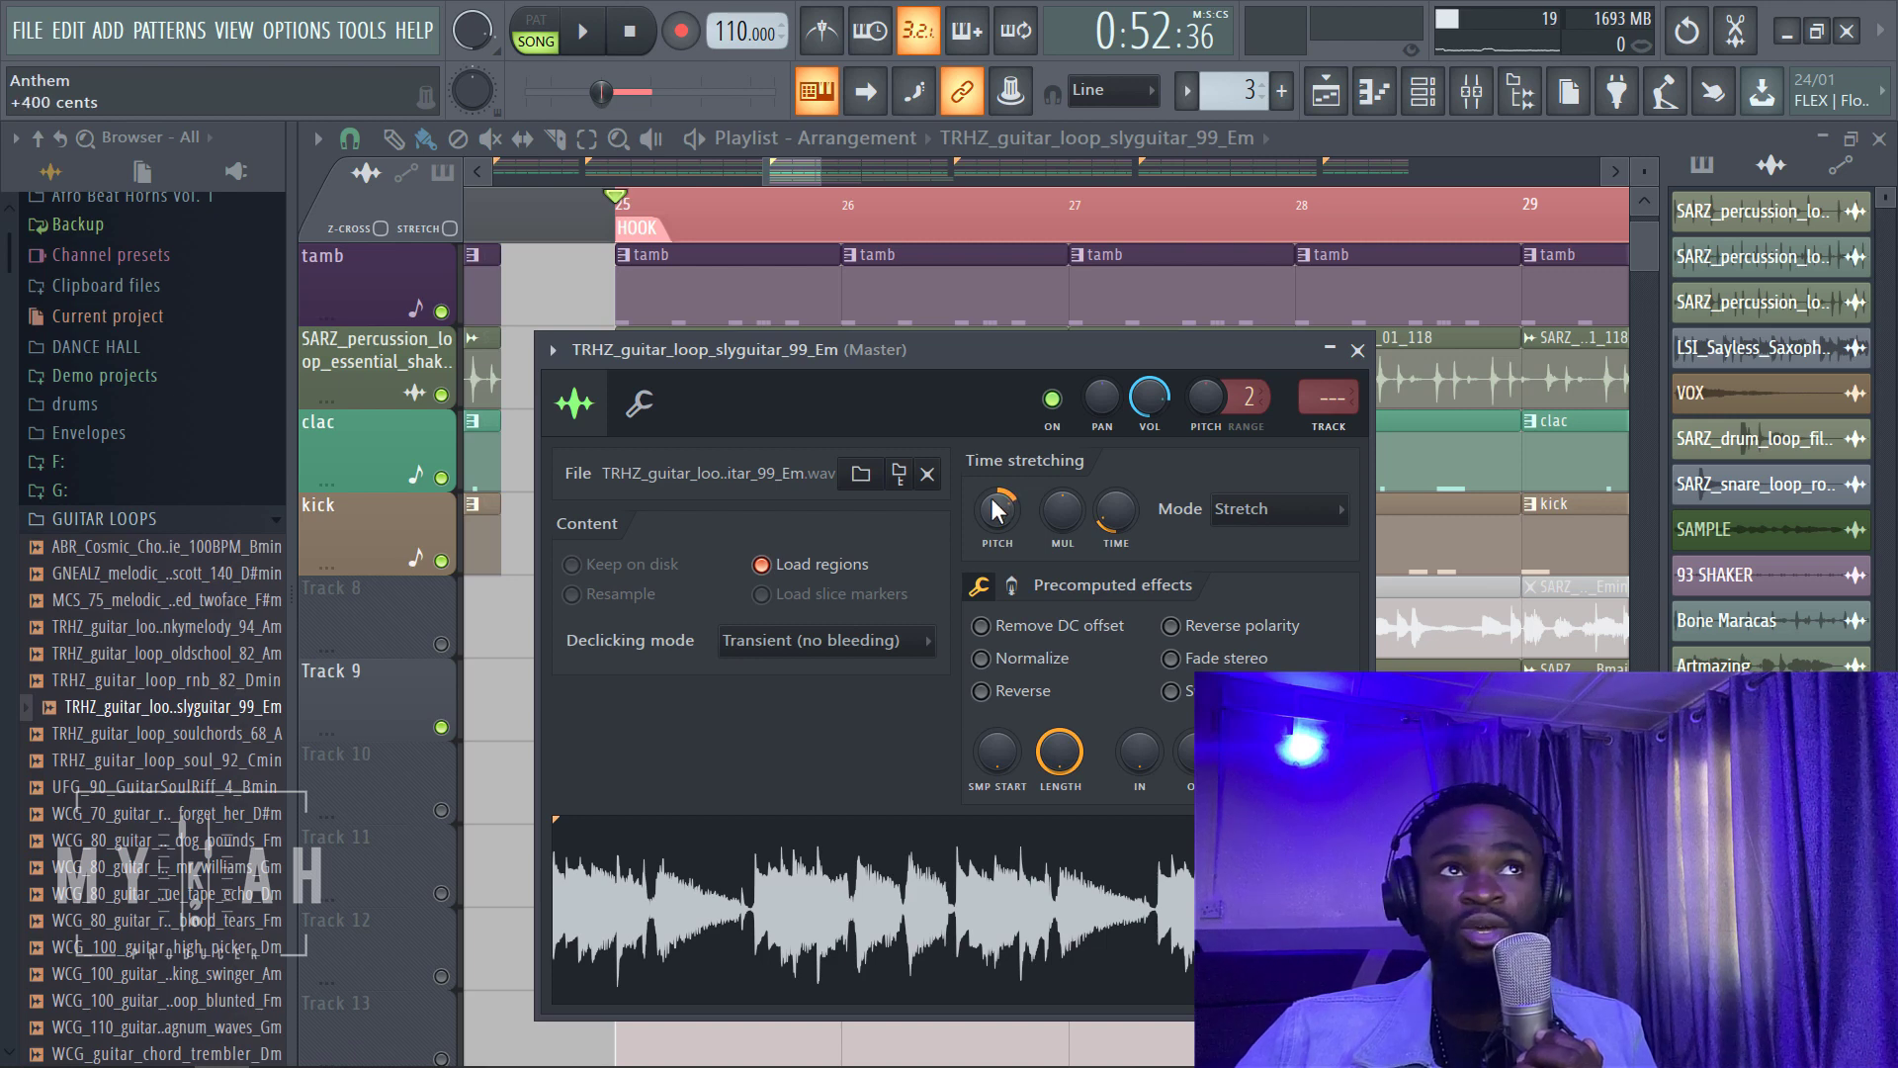
{"action": "key", "text": "Escape"}
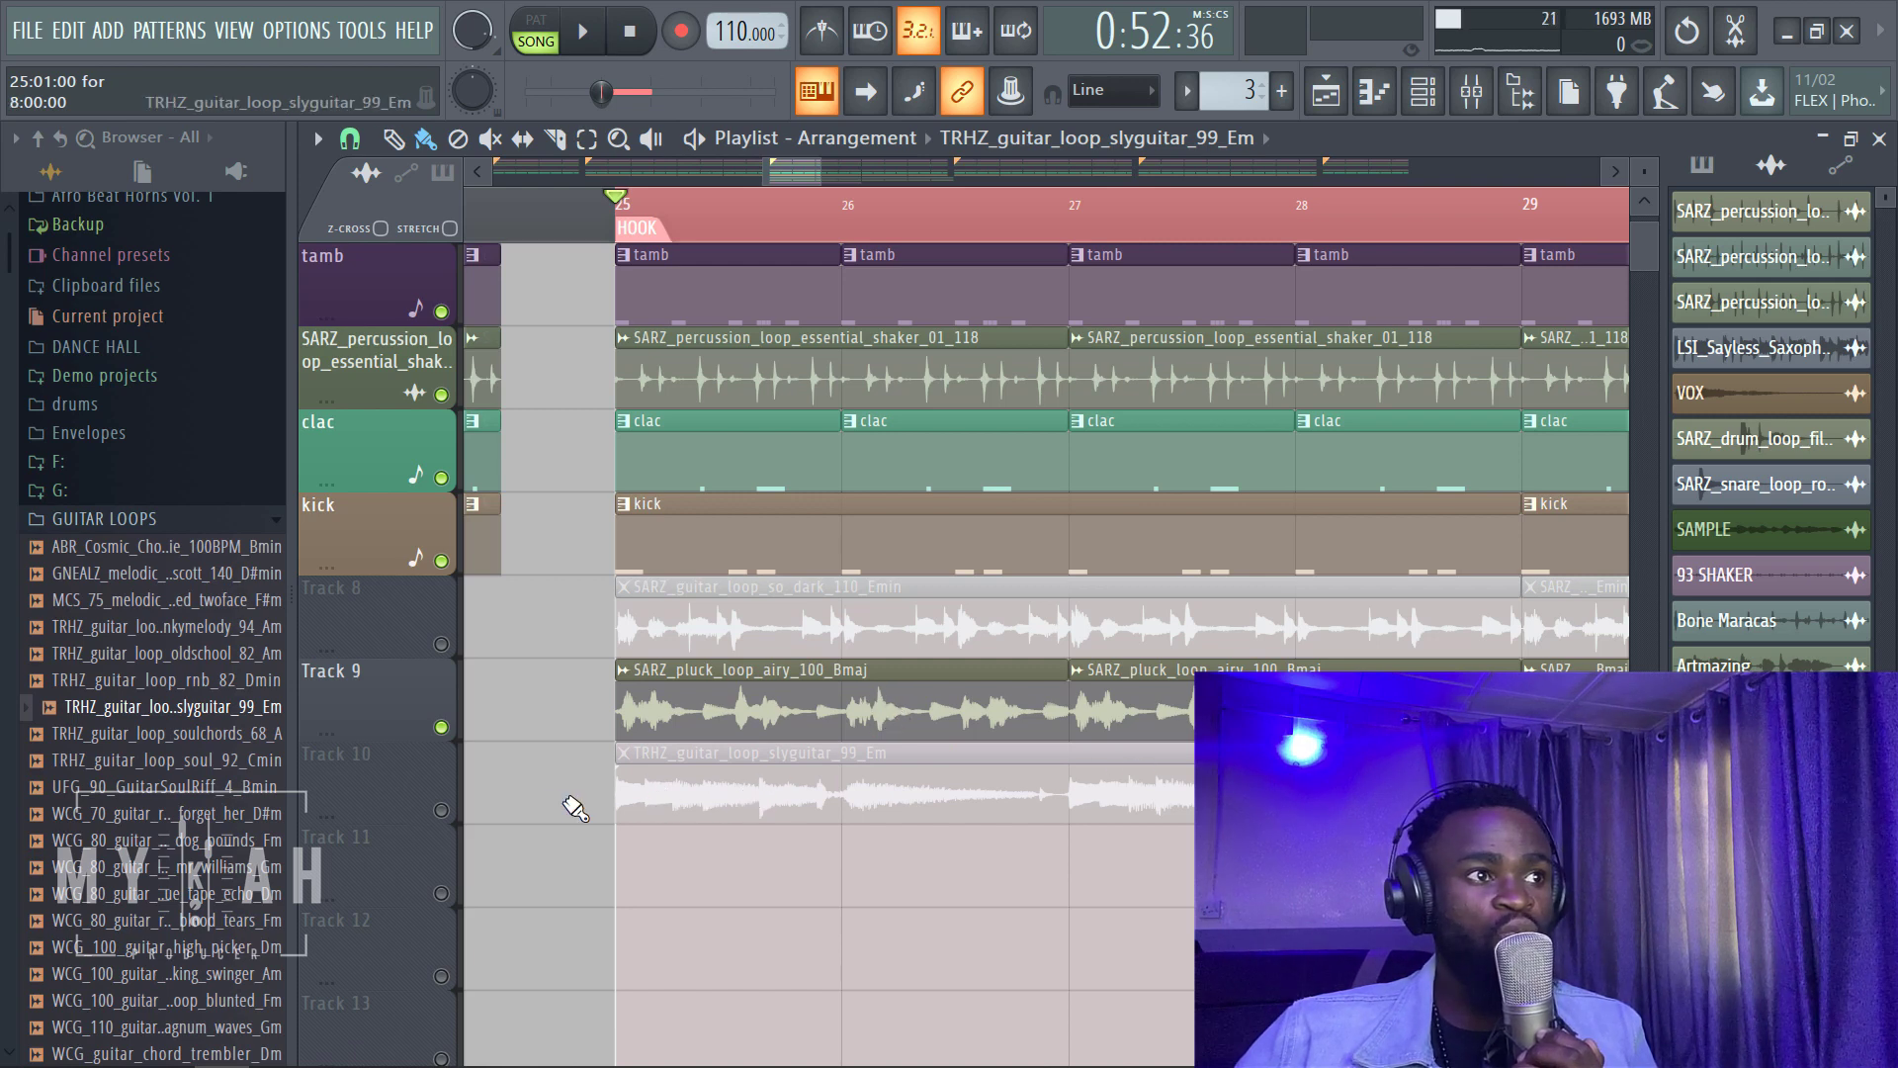
Step: Route the TRHZ_guitar_loop_slyguitar_99_Em clip to mixer track 30 and load the mixer track state "straw" on it
{"action": "double_click", "coordinate": [762, 812]}
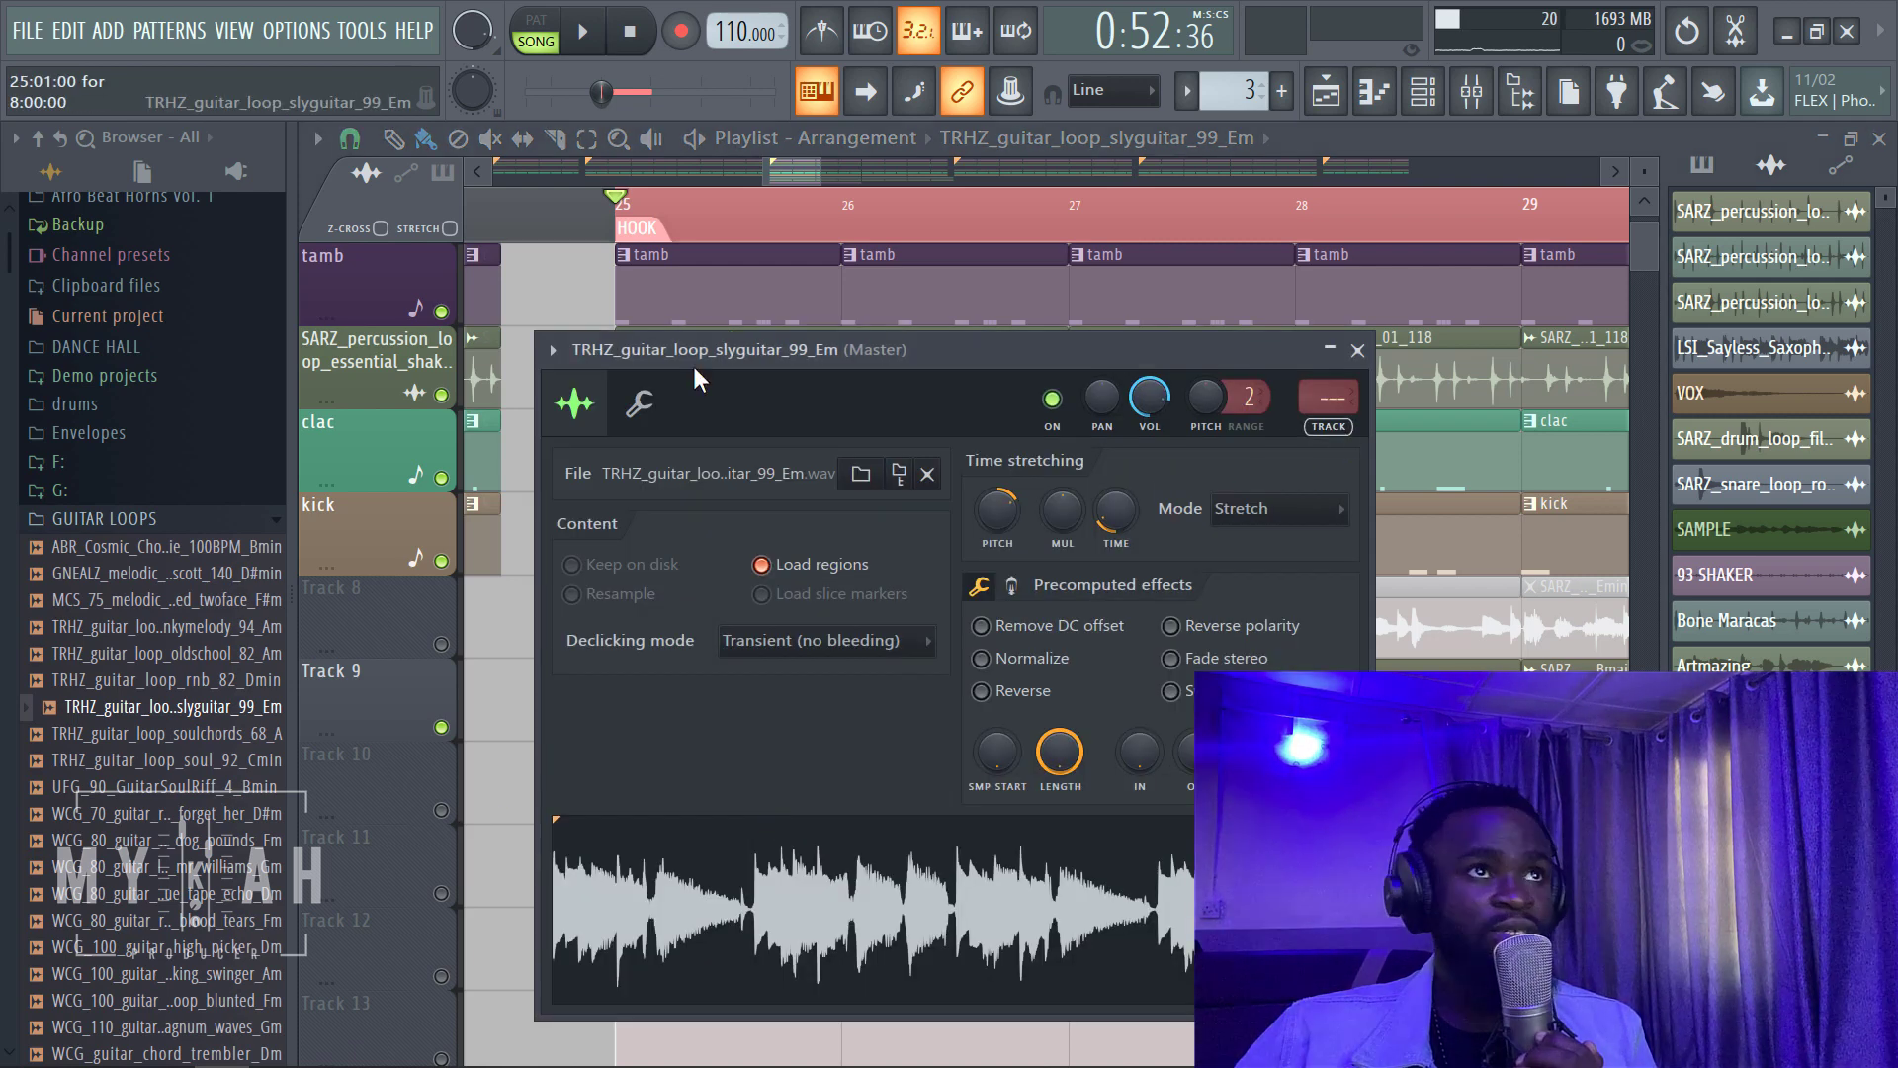
{"action": "key", "text": "ctrl+l"}
{"action": "left_click", "coordinate": [317, 138]}
{"action": "mouse_move", "coordinate": [373, 453]}
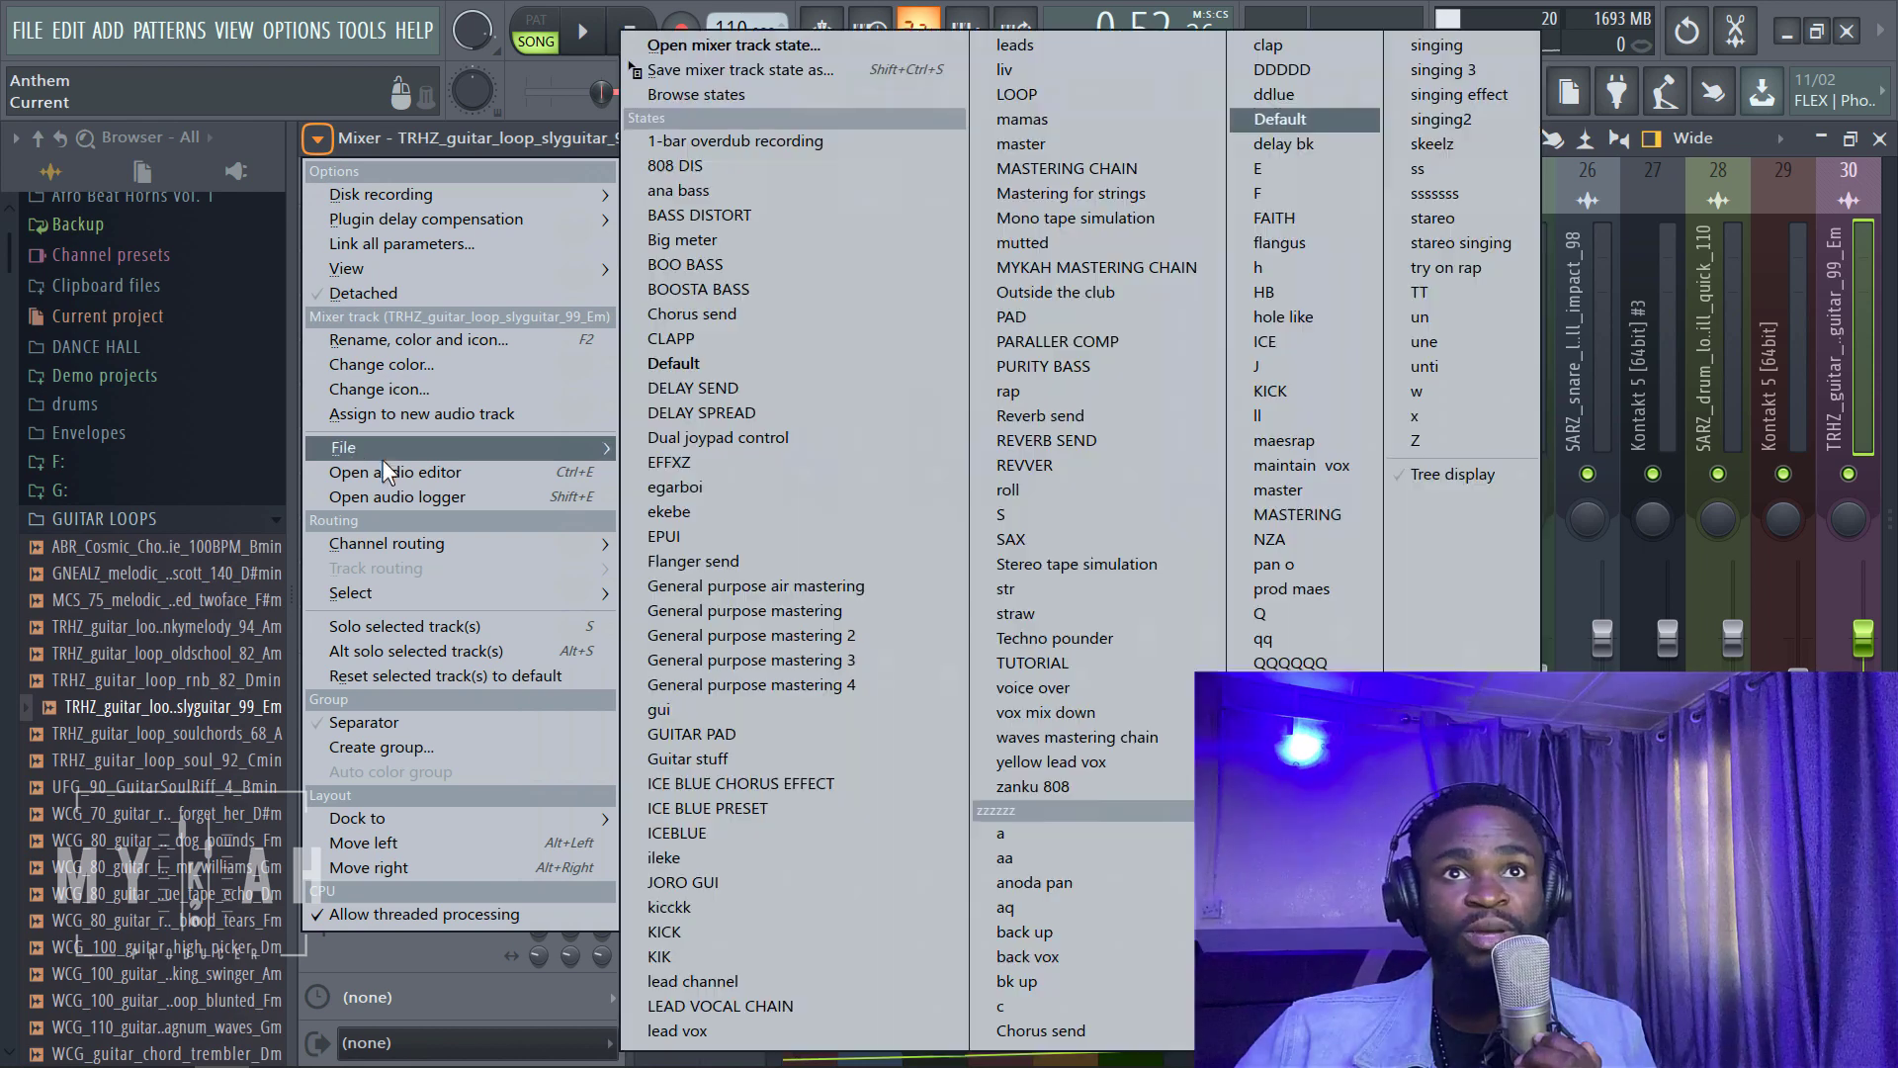
{"action": "left_click", "coordinate": [1058, 615]}
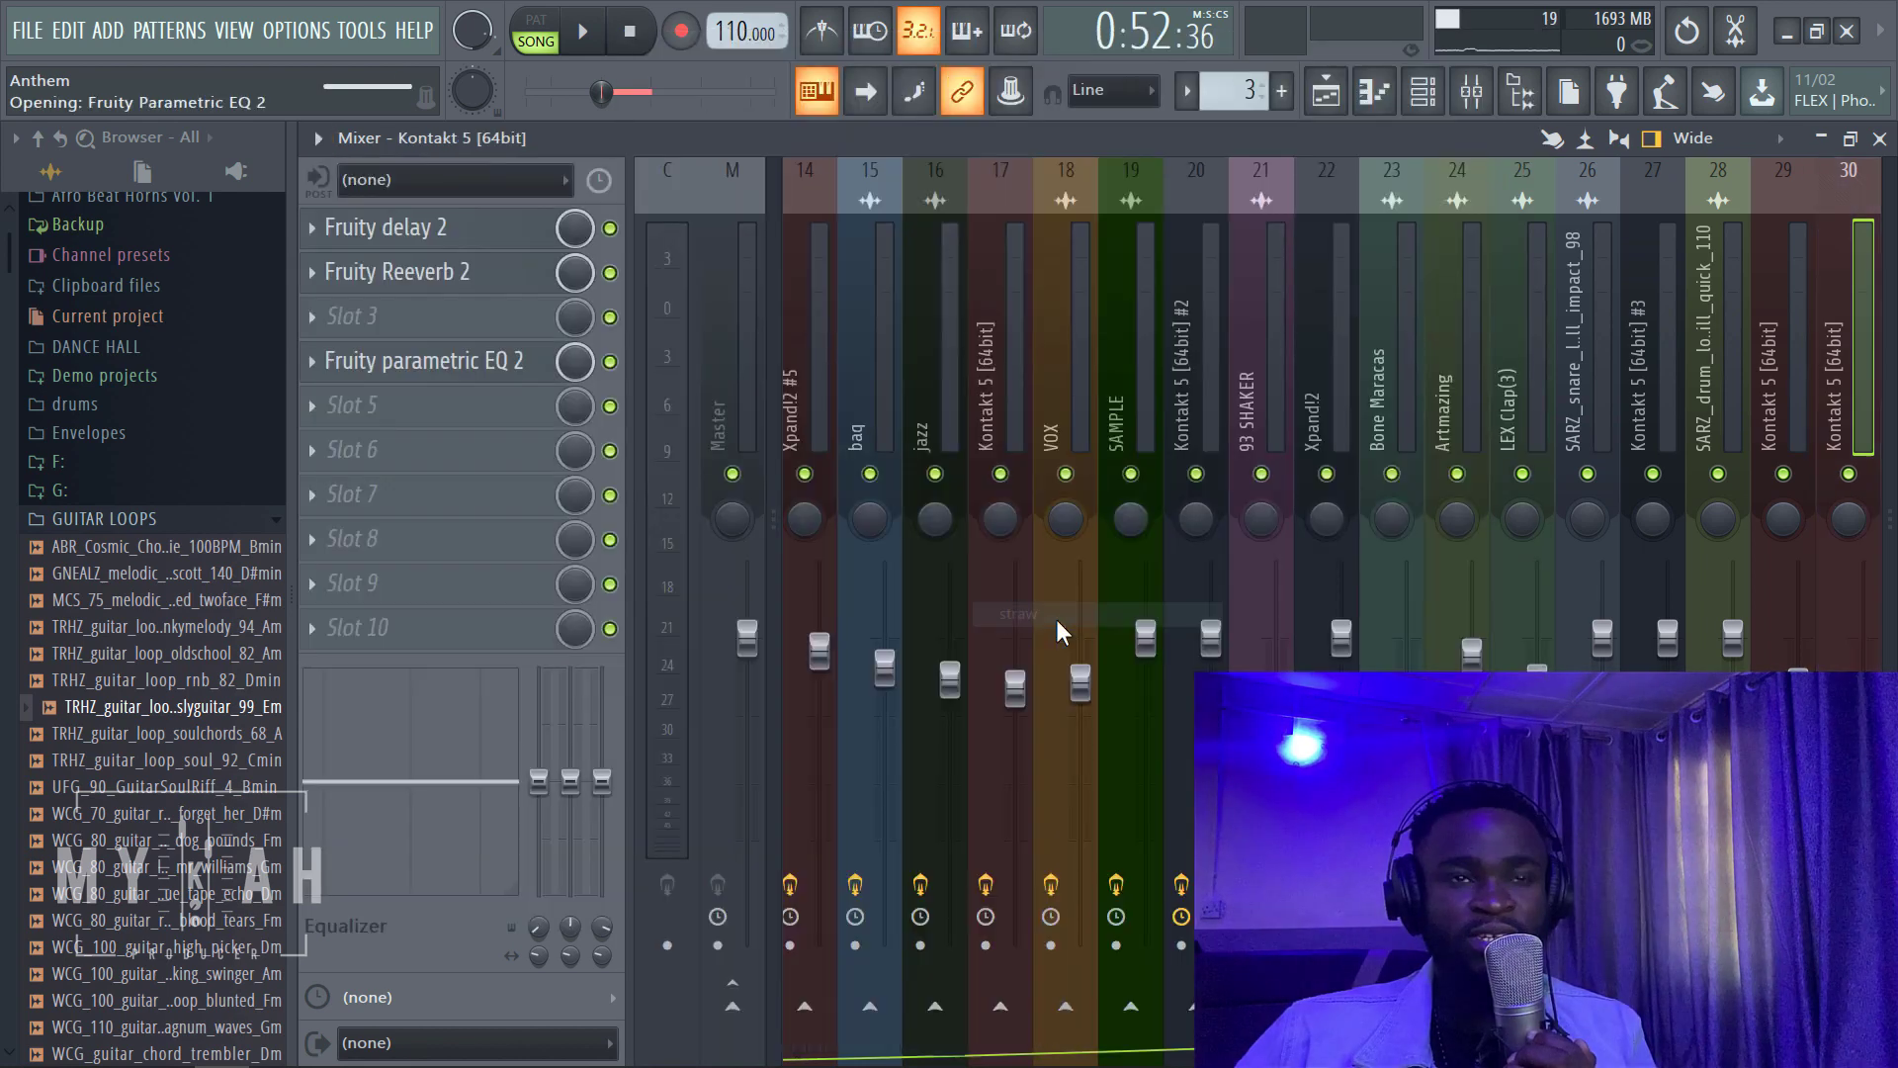
Step: Solo Track 10 in the playlist and play the processed guitar loop from bar 25
{"action": "left_click", "coordinate": [1332, 93]}
{"action": "right_click", "coordinate": [442, 811]}
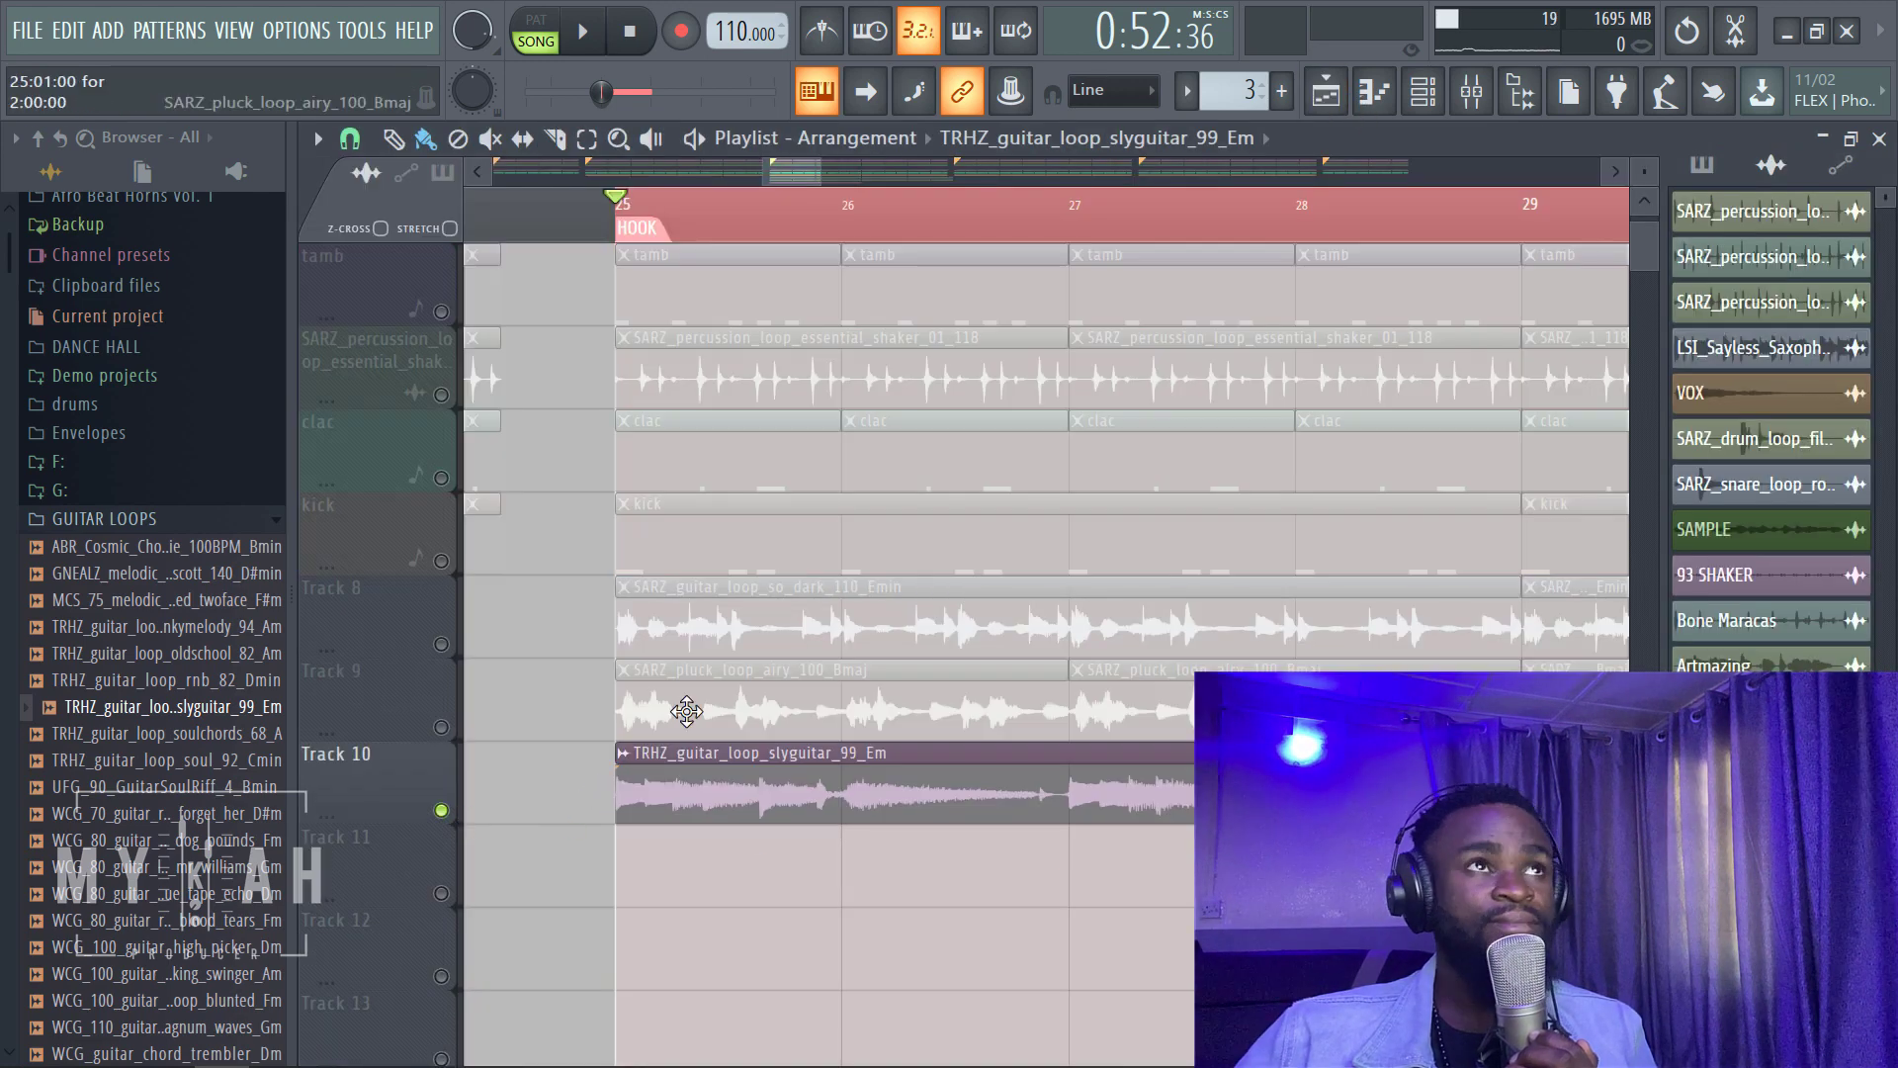
{"action": "left_click", "coordinate": [592, 43]}
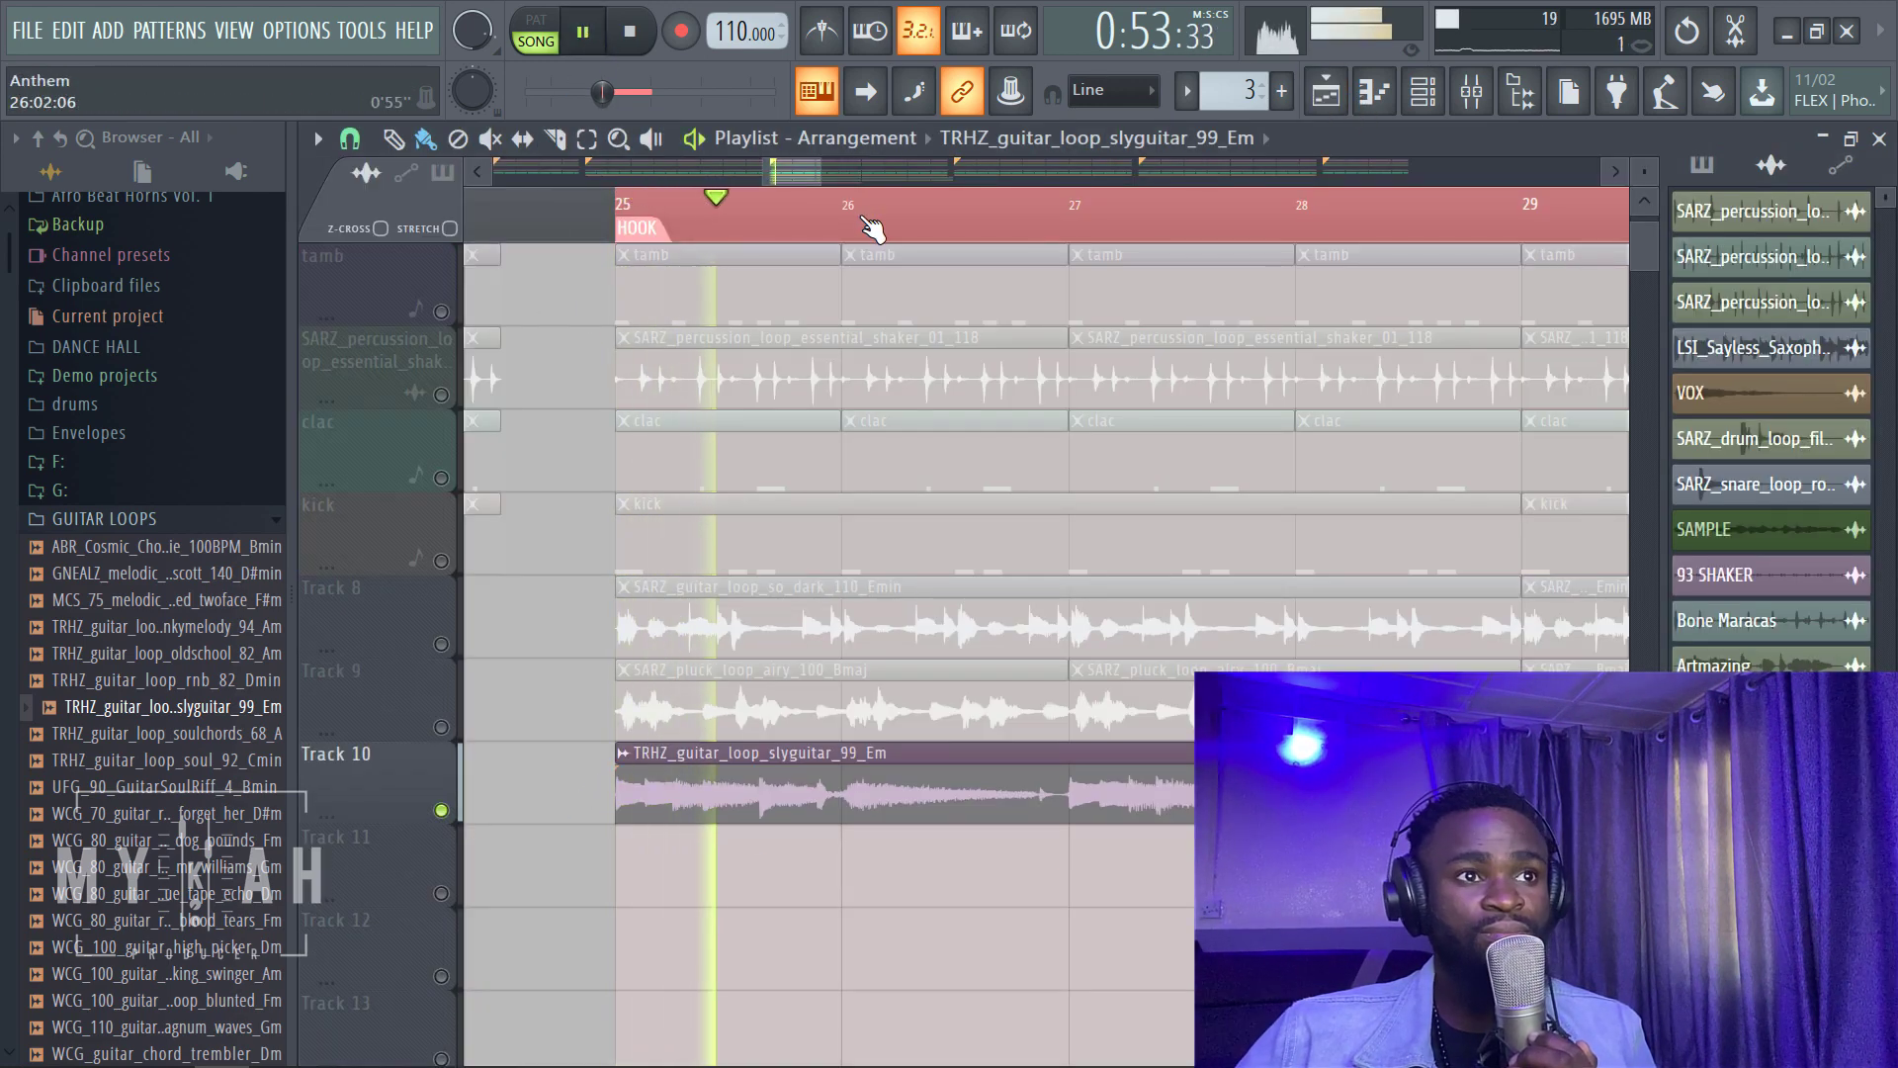
{"action": "key", "text": "space"}
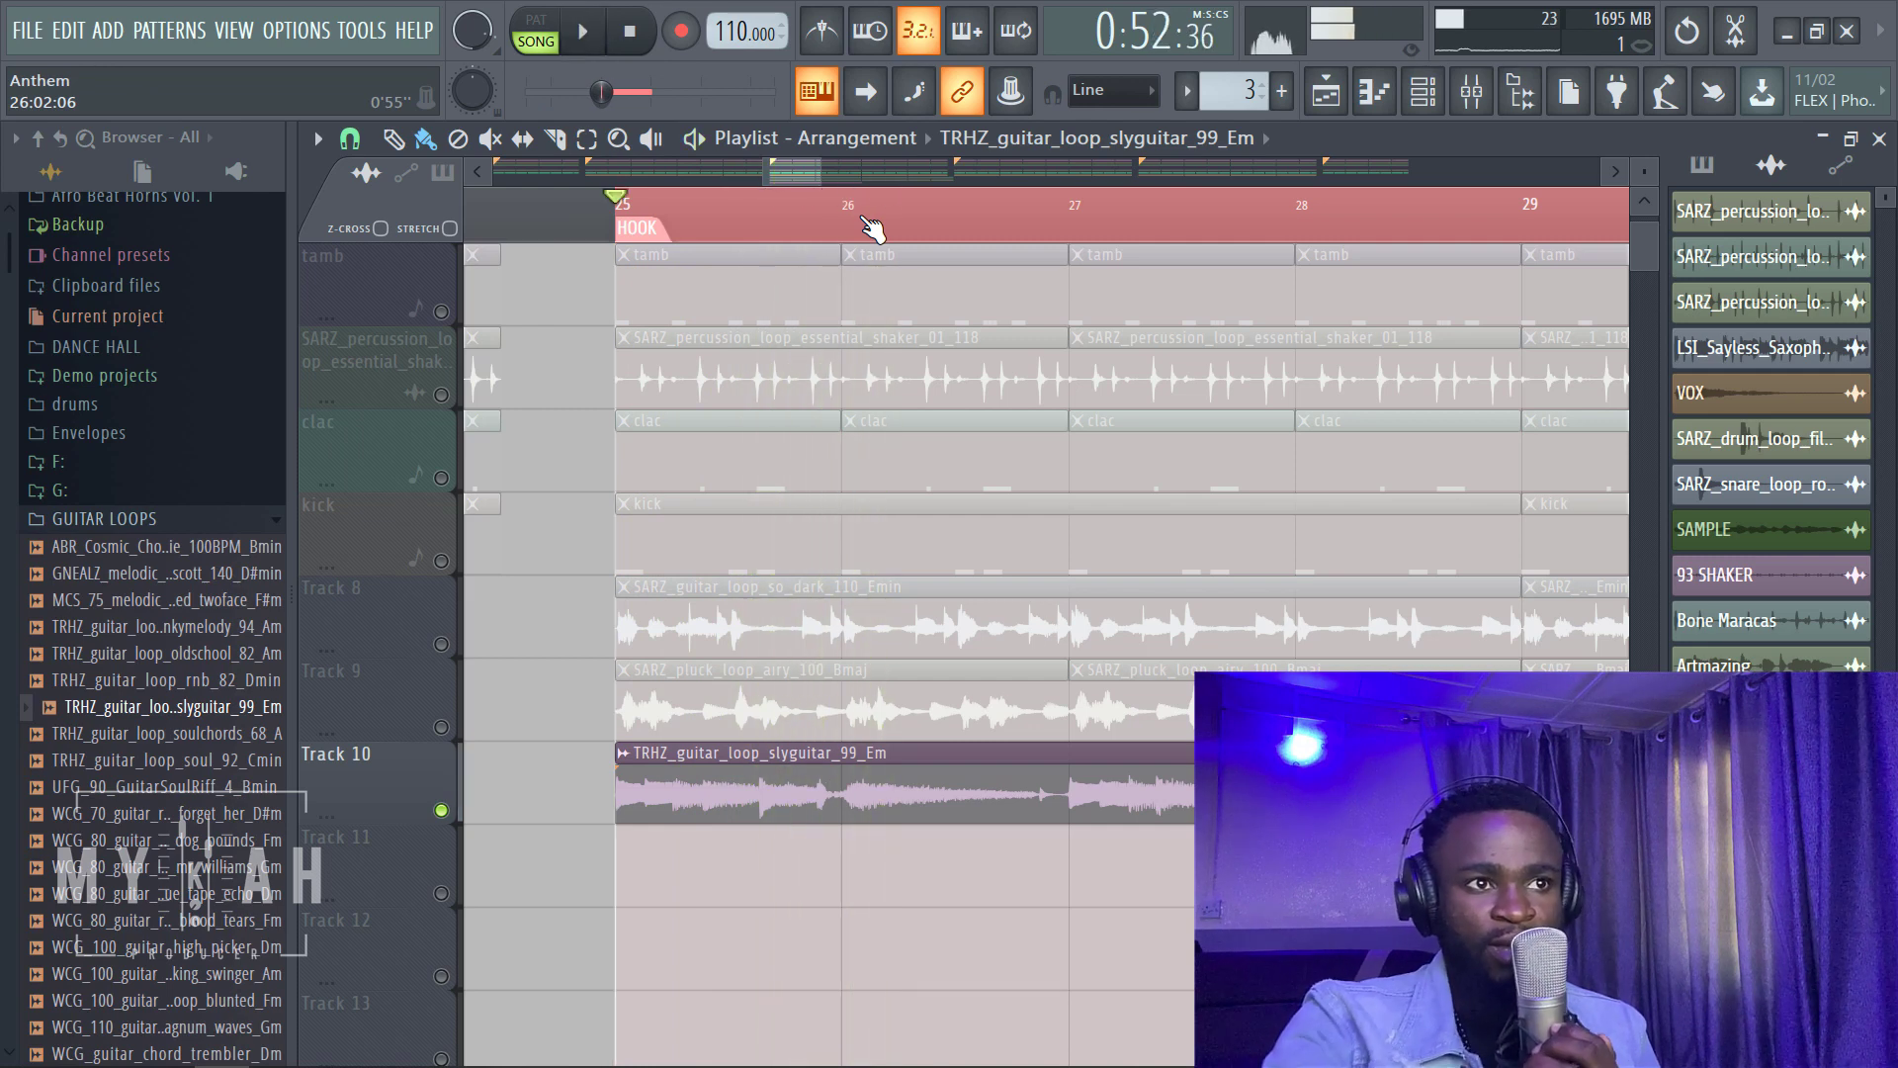
Step: Set the playlist snap to (none) and trim the start of the Track 10 guitar clip to about 25:10:17
{"action": "scroll", "coordinate": [816, 234], "scroll_direction": "up", "scroll_amount": 2}
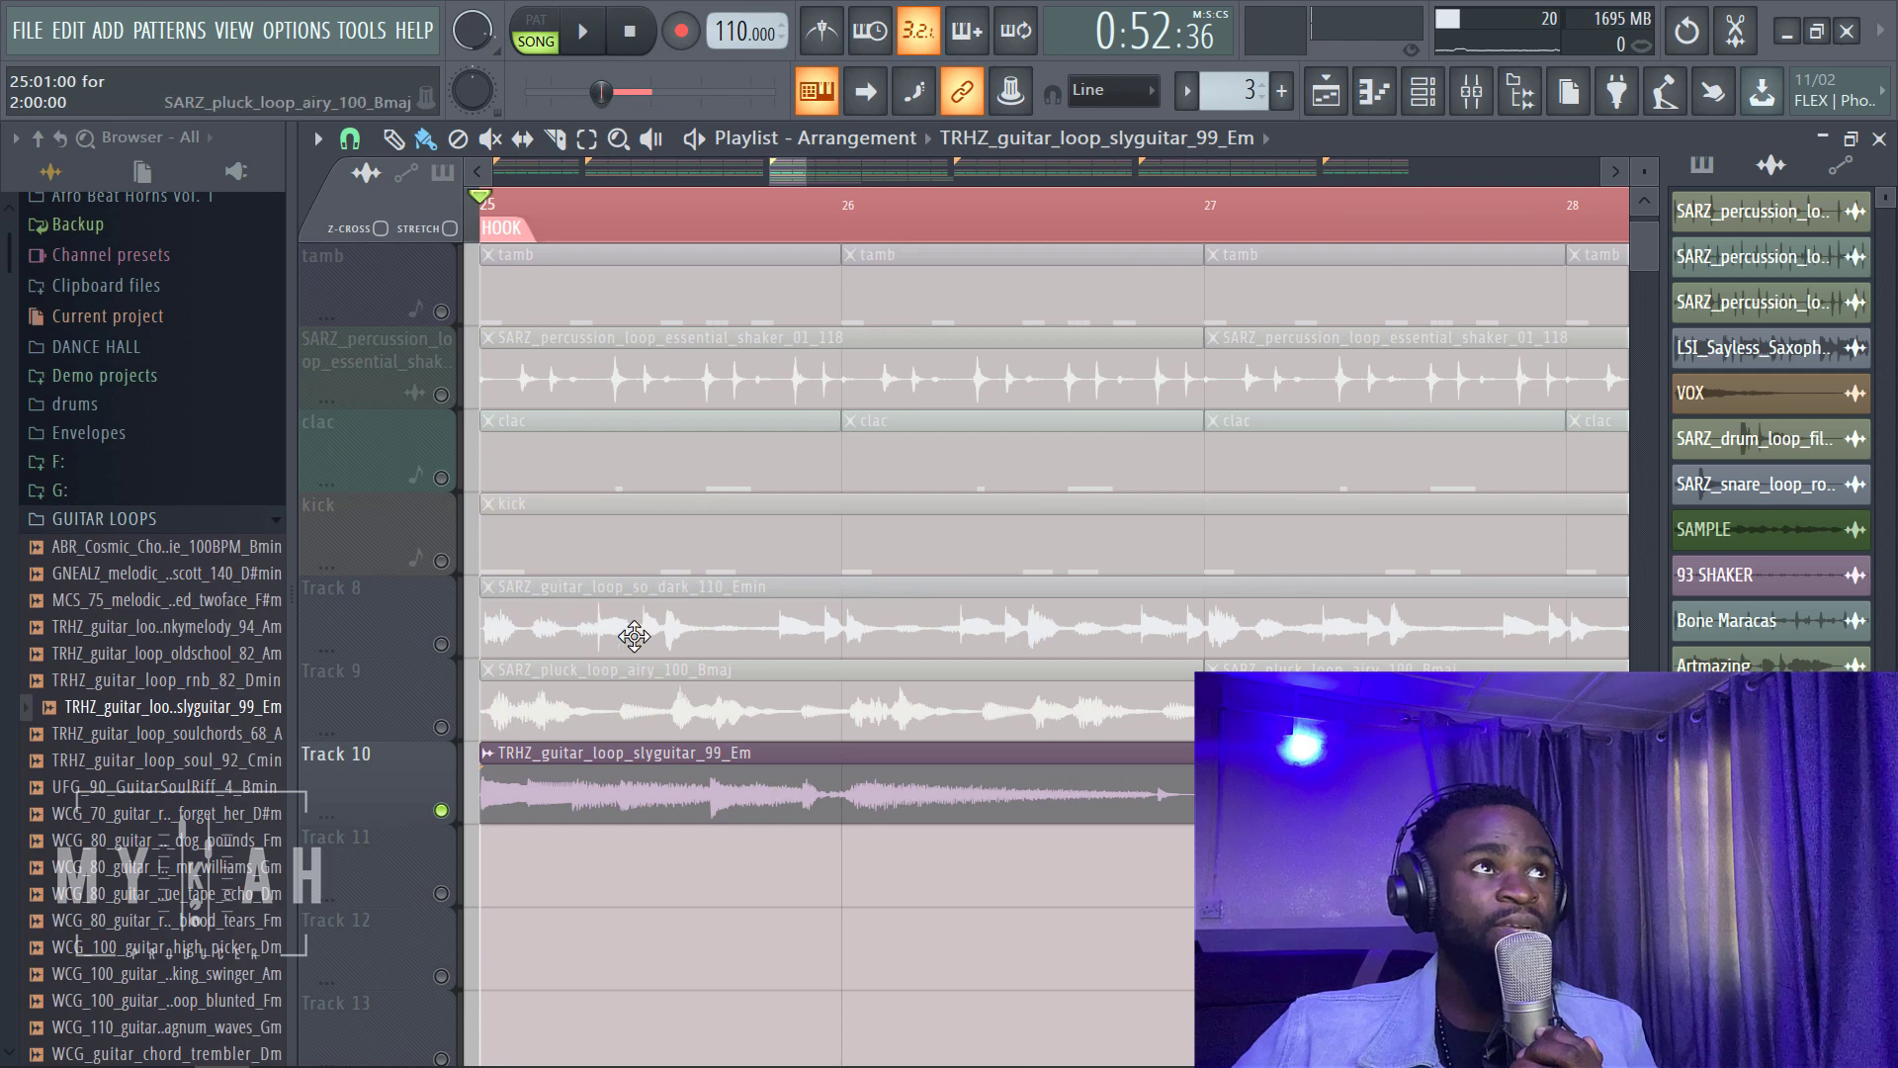
{"action": "left_click", "coordinate": [355, 140]}
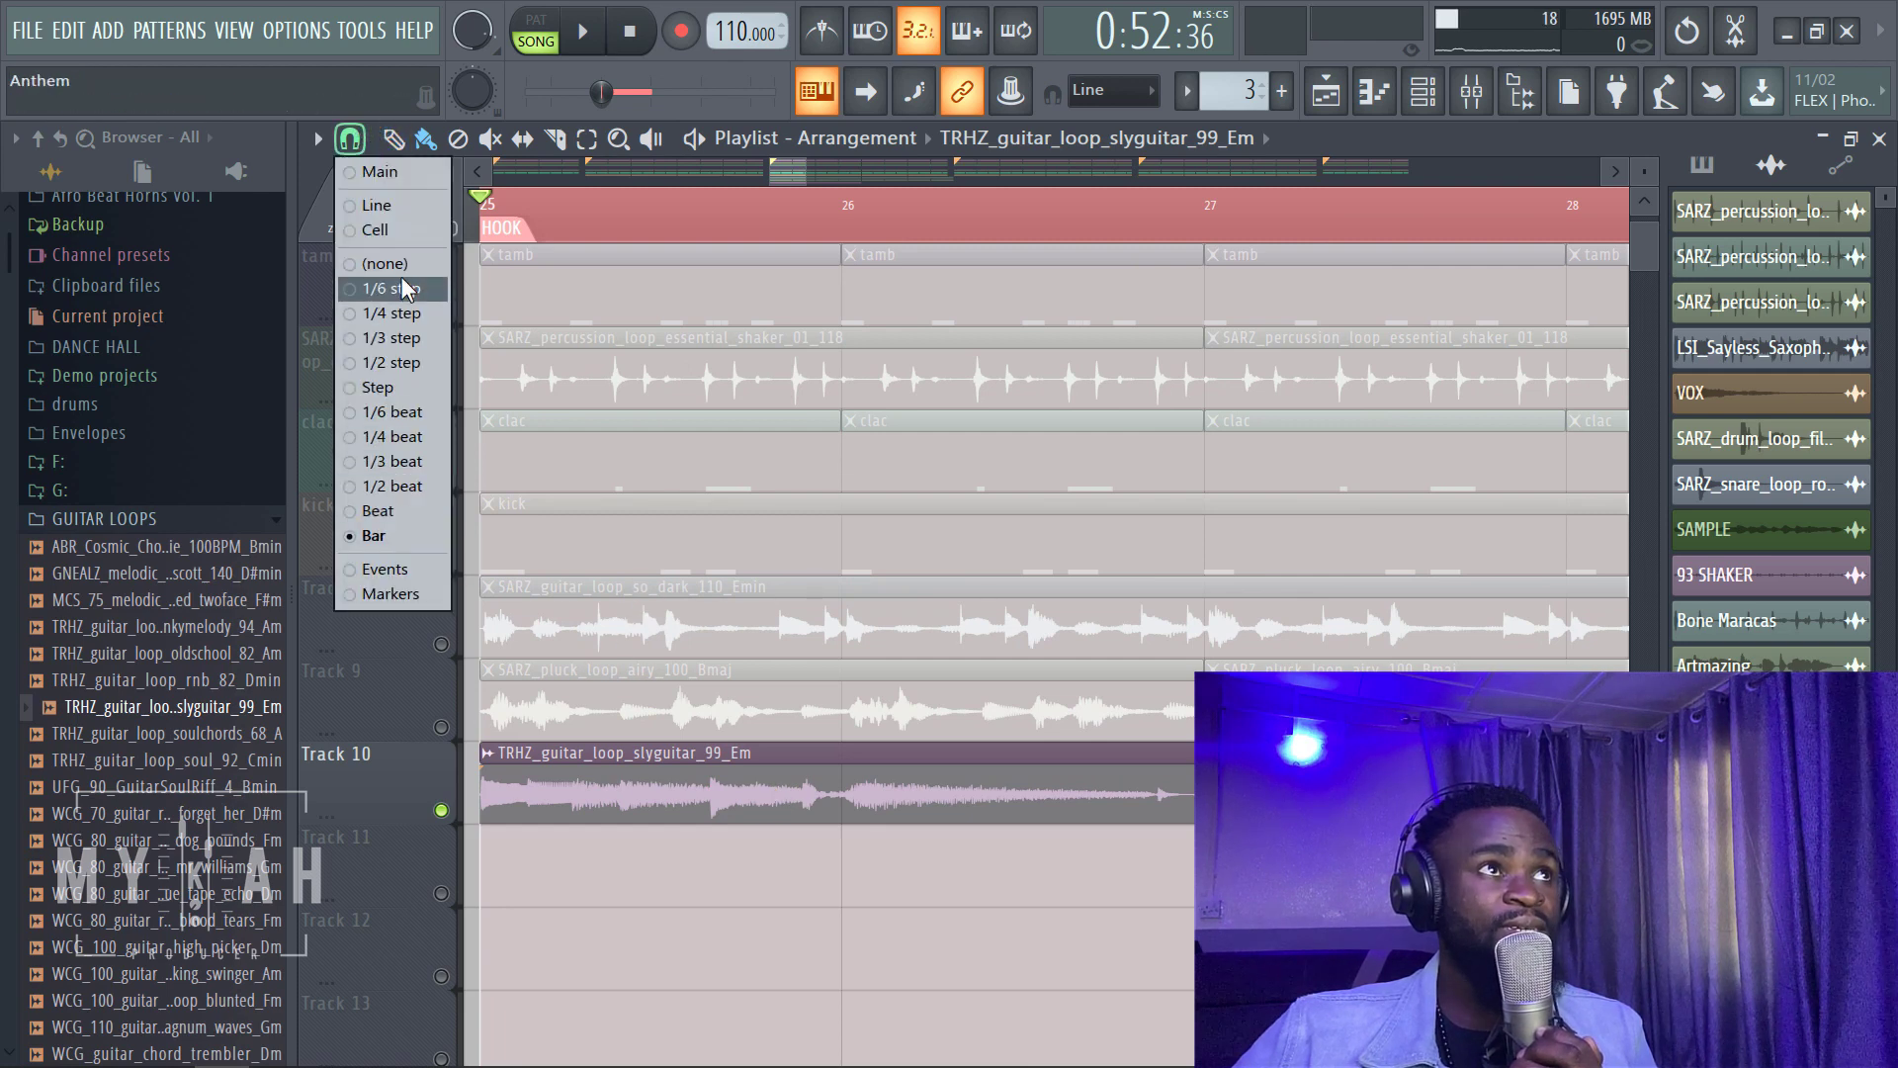
{"action": "left_click", "coordinate": [380, 204]}
{"action": "left_click", "coordinate": [354, 146]}
{"action": "left_click", "coordinate": [384, 265]}
{"action": "scroll", "coordinate": [494, 210], "scroll_direction": "up", "scroll_amount": 3}
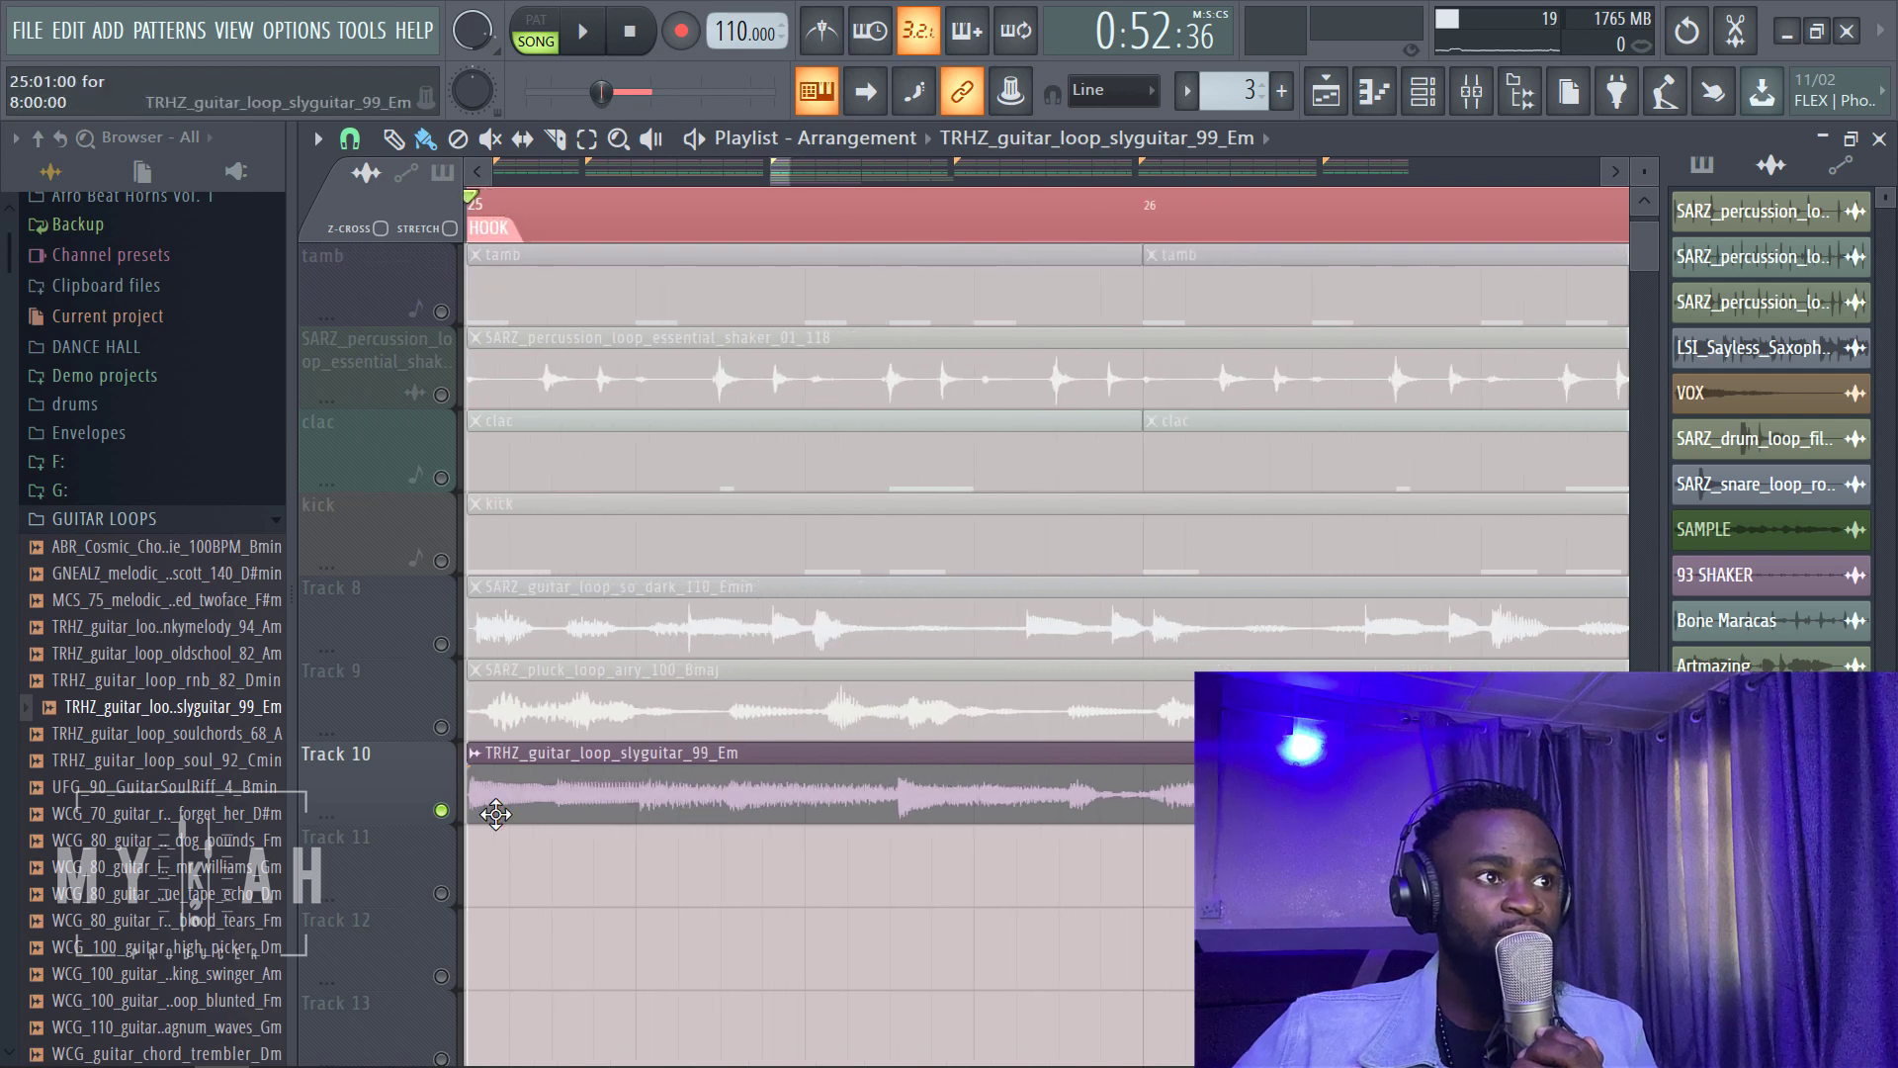
{"action": "left_click_drag", "start_coordinate": [476, 803], "coordinate": [889, 826]}
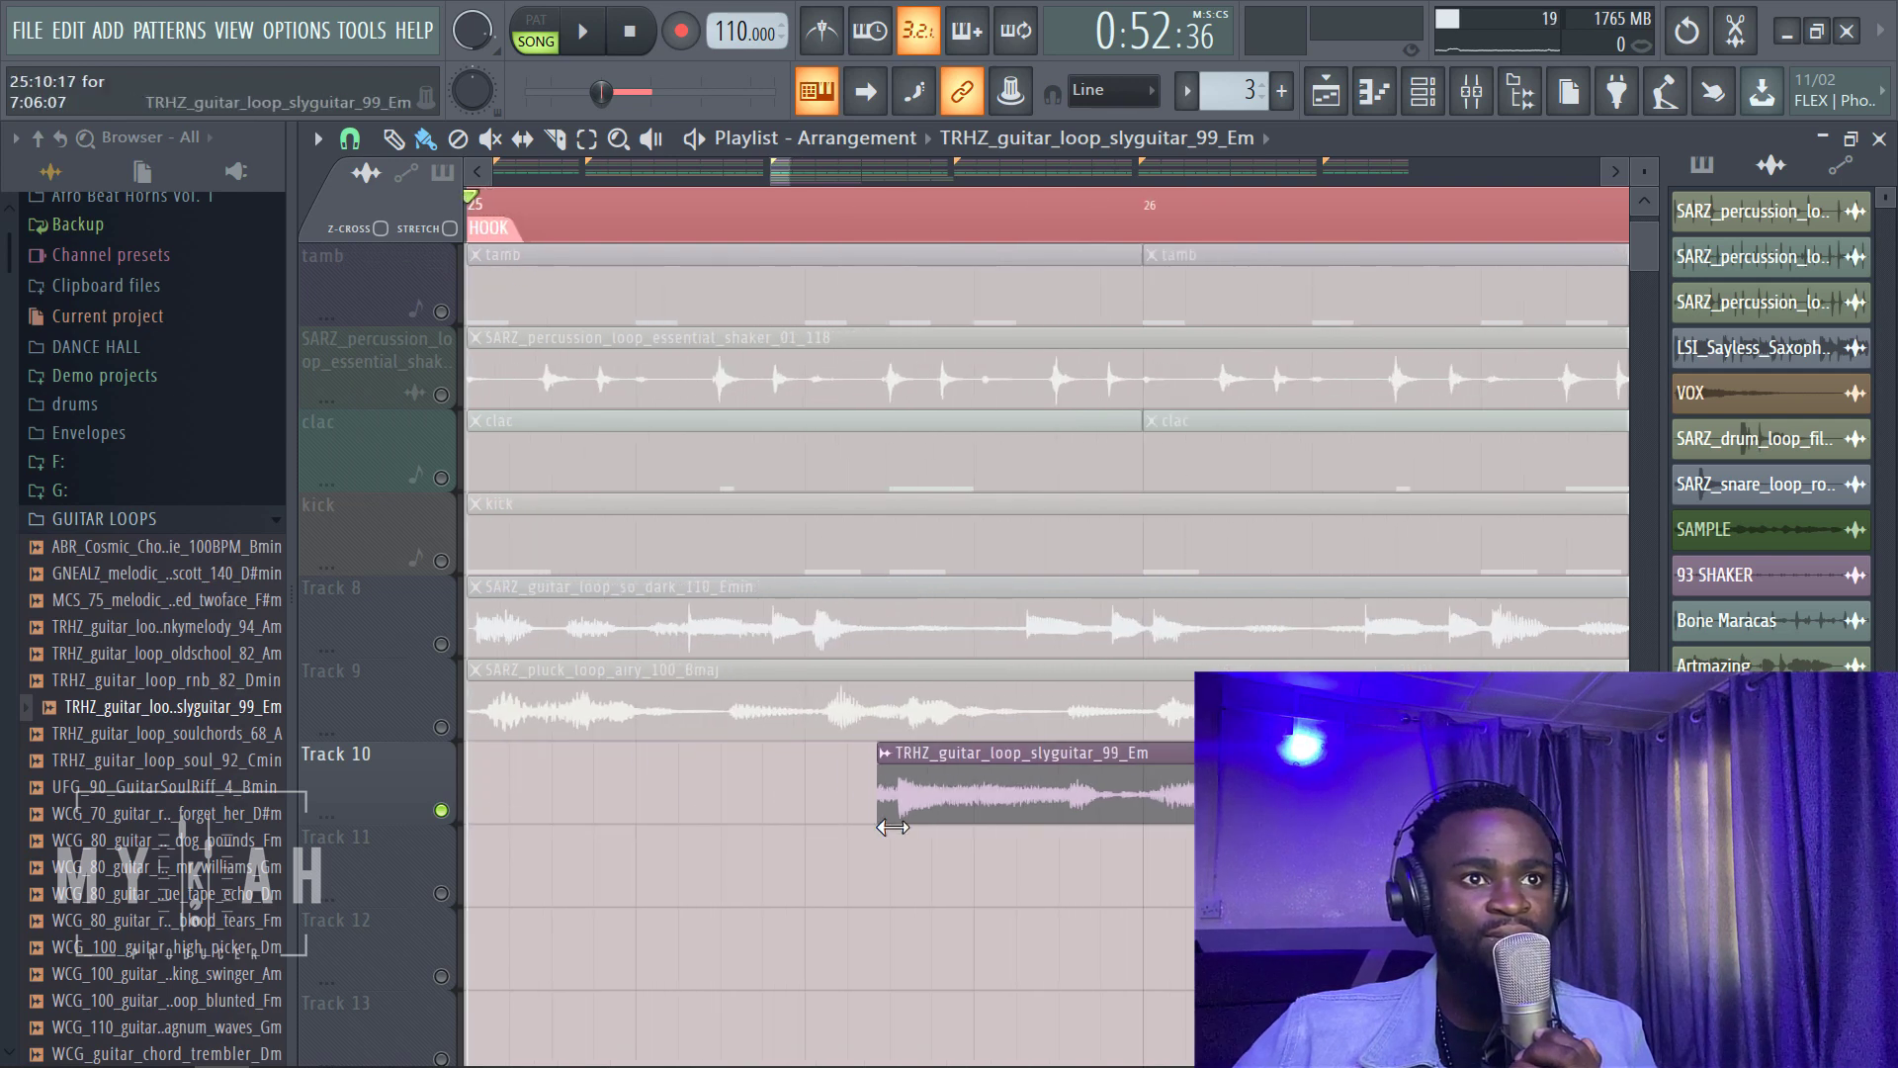
Step: Change the declicking mode of the Track 10 guitar clip and trim the clip's start to about 25:11:03
{"action": "double_click", "coordinate": [1003, 796]}
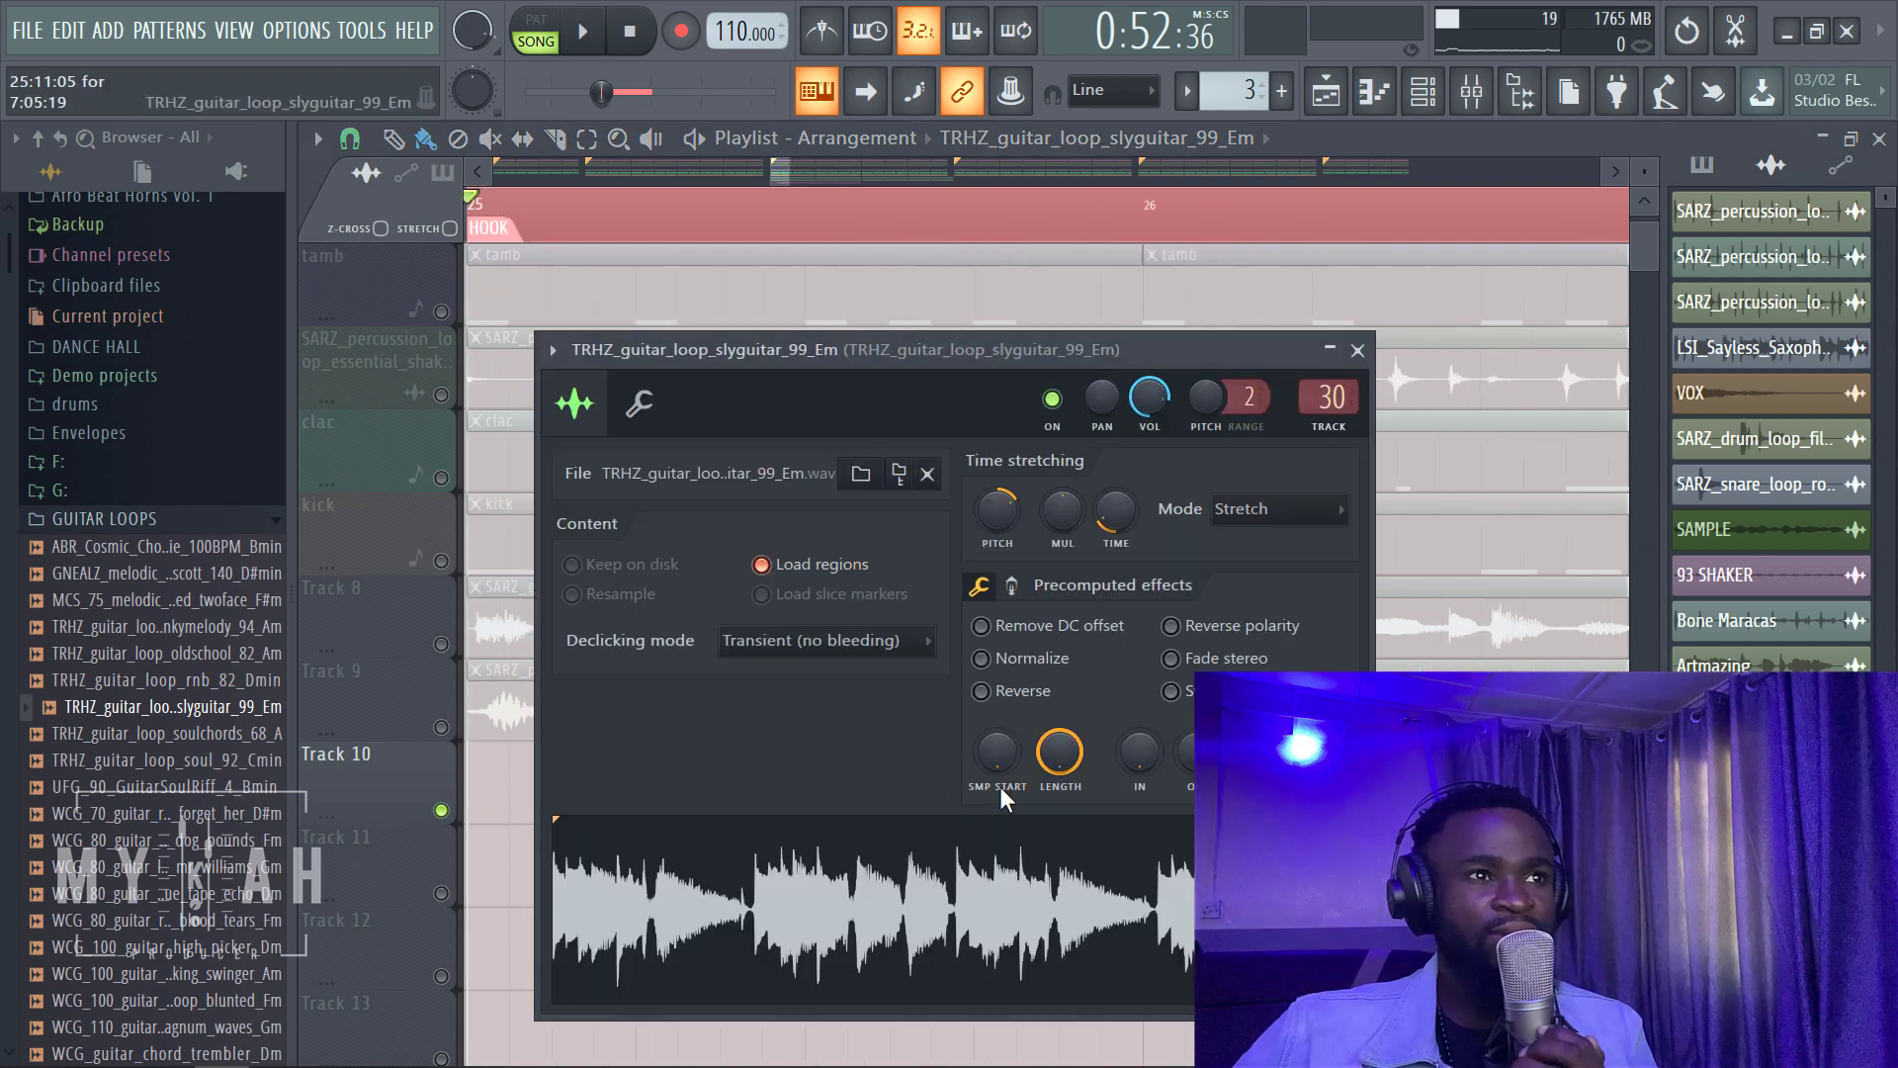
{"action": "left_click", "coordinate": [796, 643]}
{"action": "left_click", "coordinate": [801, 769]}
{"action": "key", "text": "Escape"}
{"action": "left_click_drag", "start_coordinate": [904, 786], "coordinate": [899, 795]}
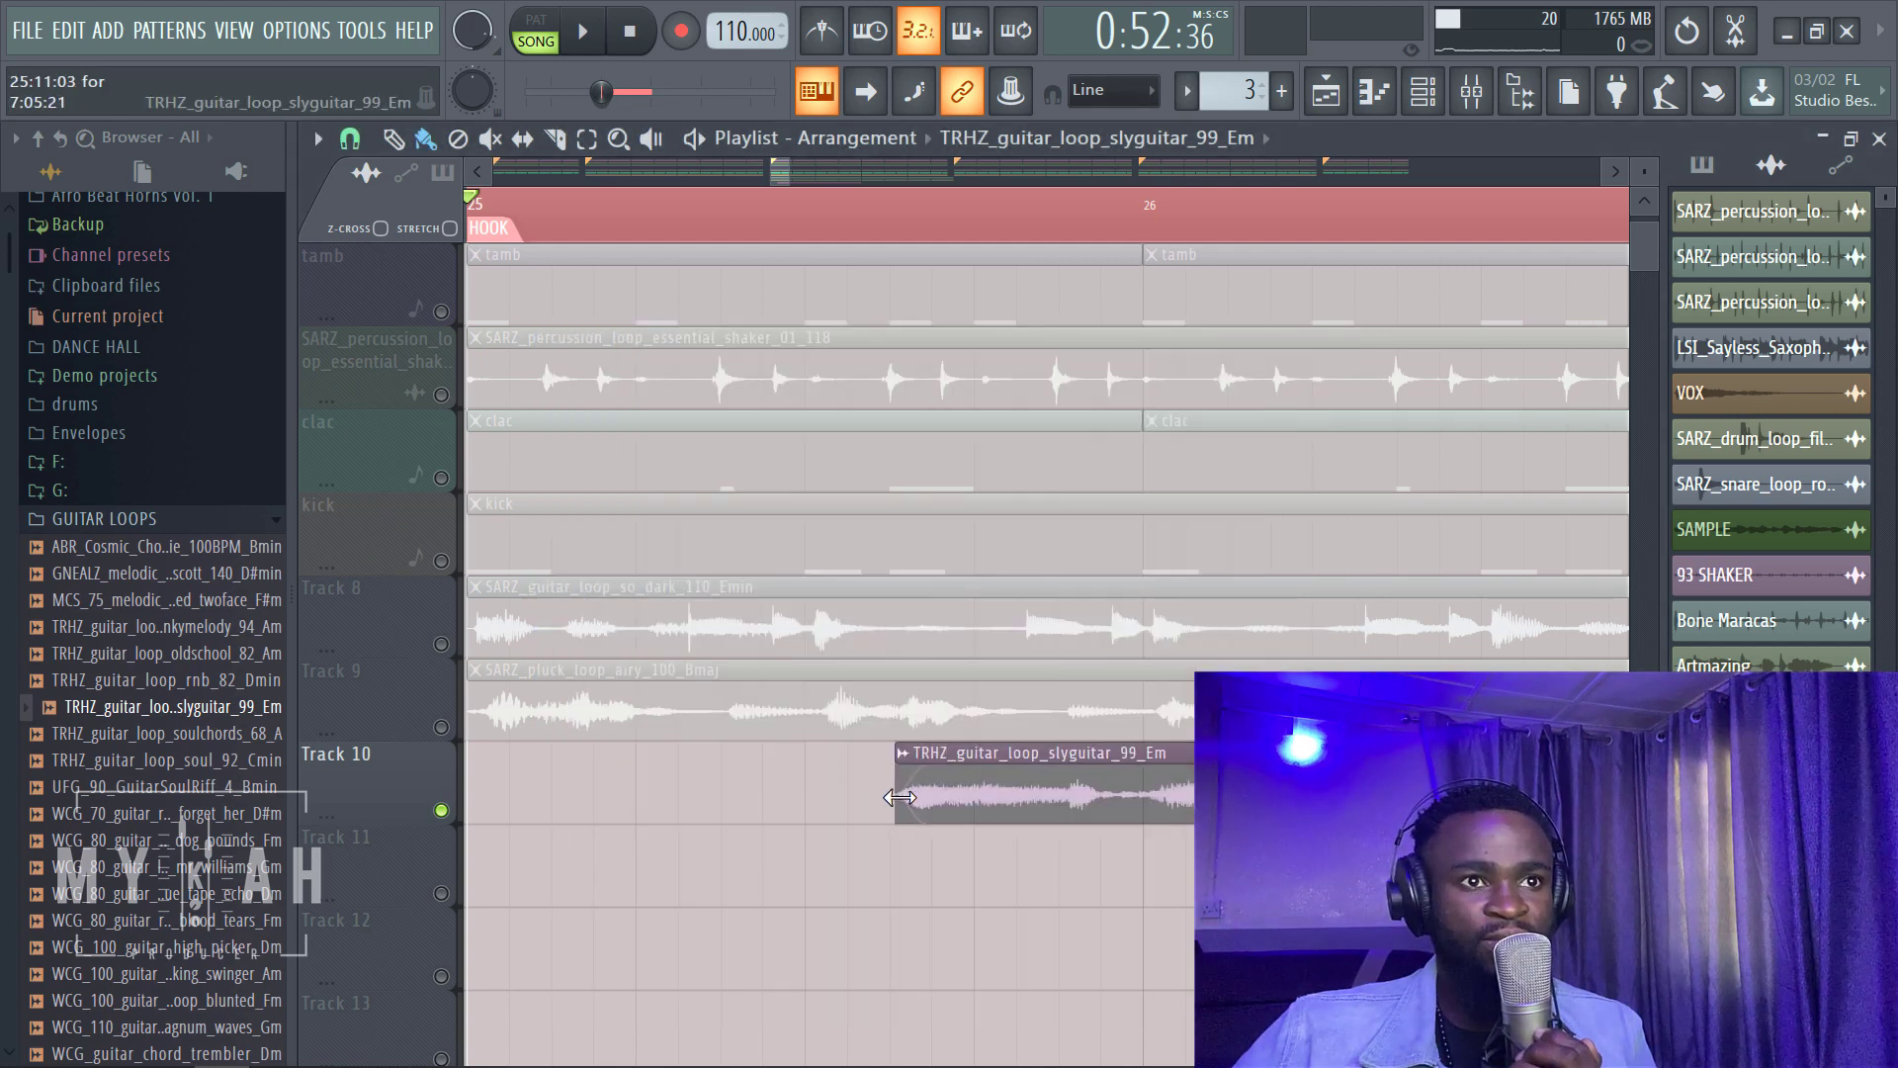
Step: Play the trimmed guitar clip from bar 25, unmute the rim track and play both together
{"action": "left_click", "coordinate": [605, 32]}
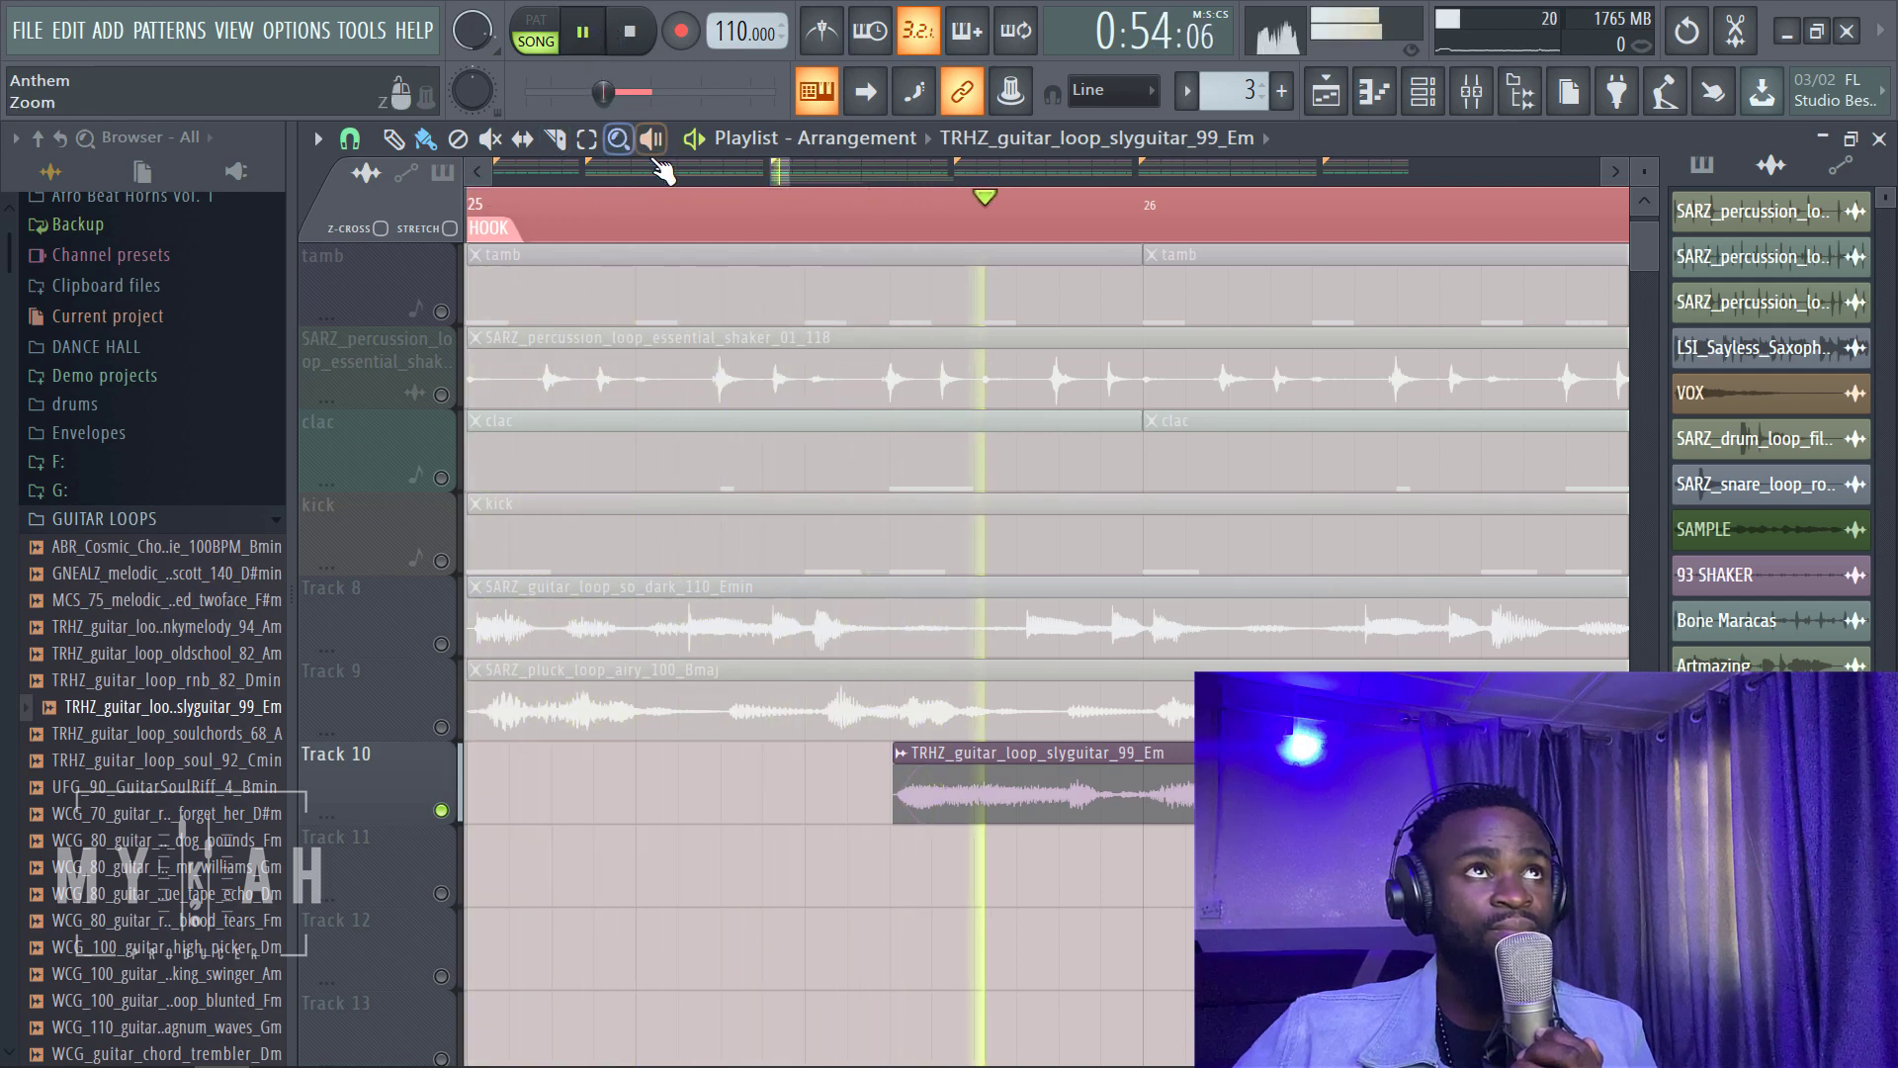
{"action": "key", "text": "space"}
{"action": "scroll", "coordinate": [716, 423], "scroll_direction": "up", "scroll_amount": 3}
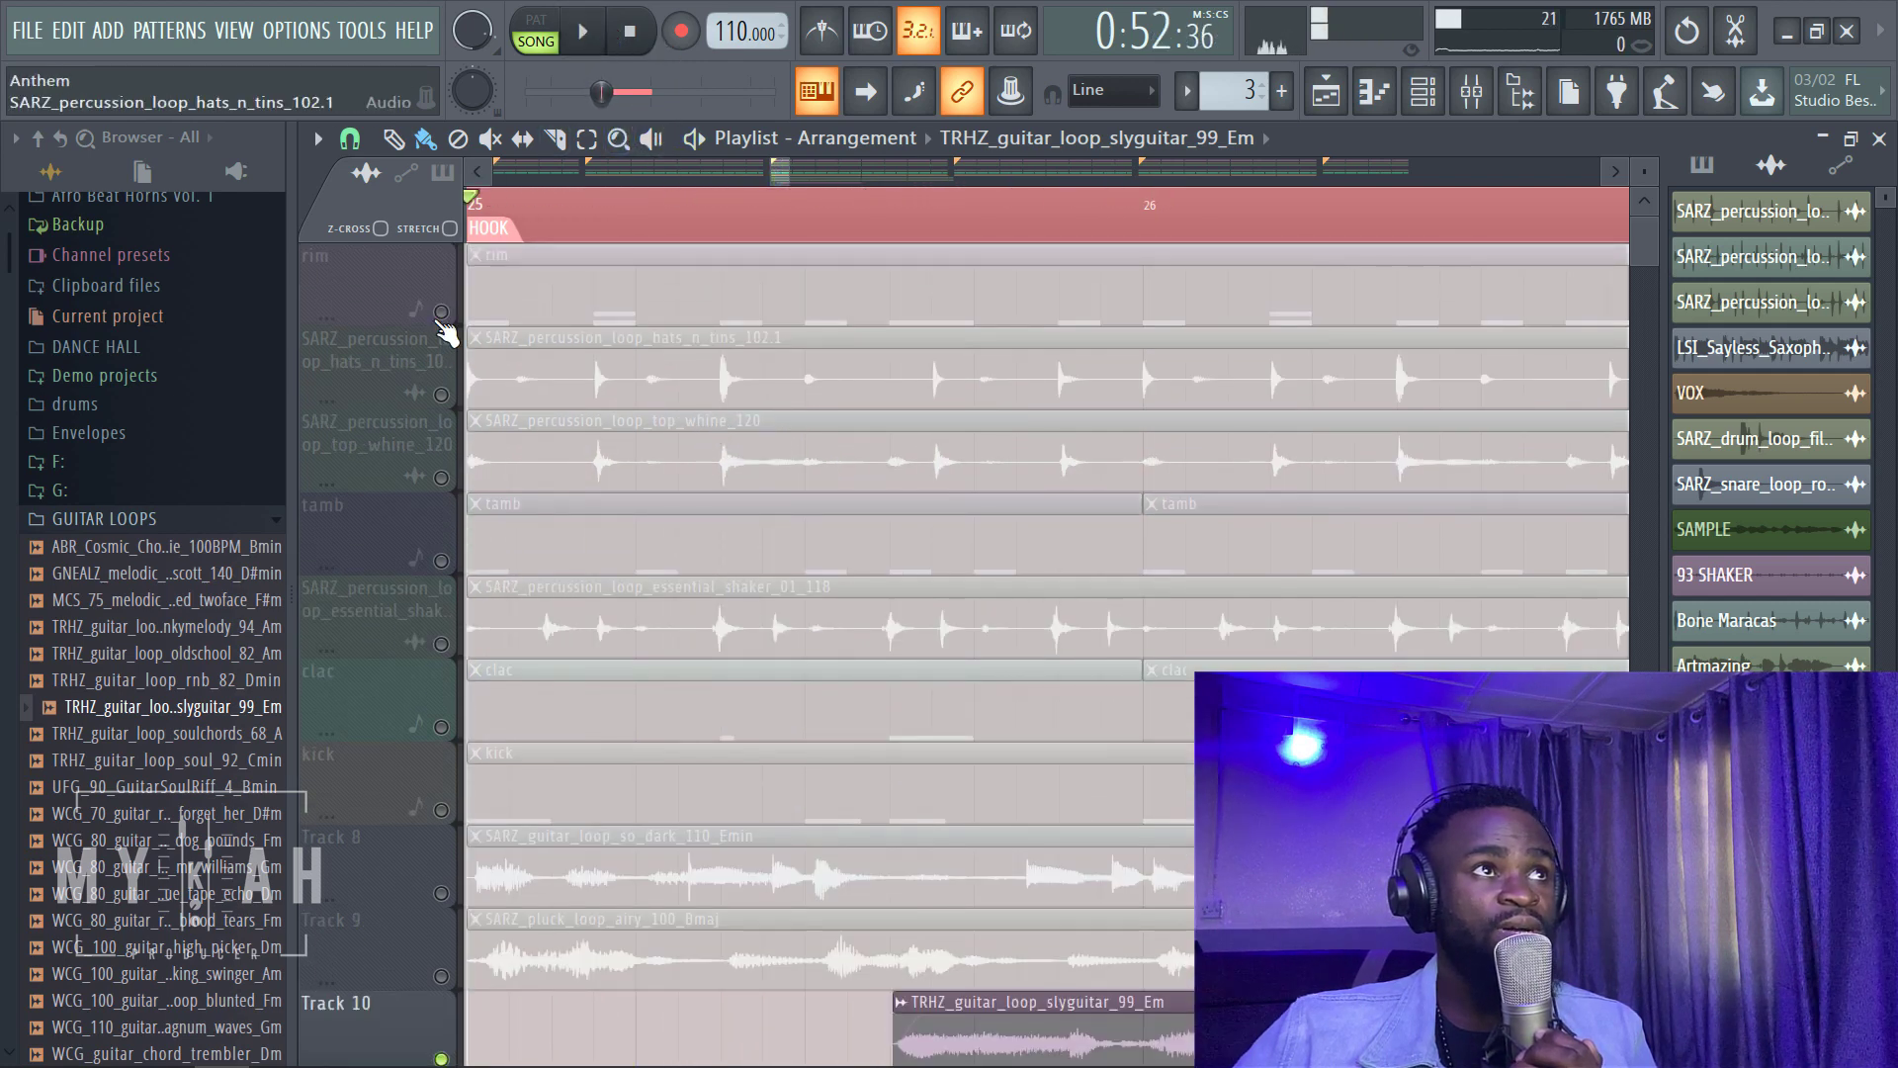
{"action": "left_click", "coordinate": [441, 312]}
{"action": "left_click", "coordinate": [583, 32]}
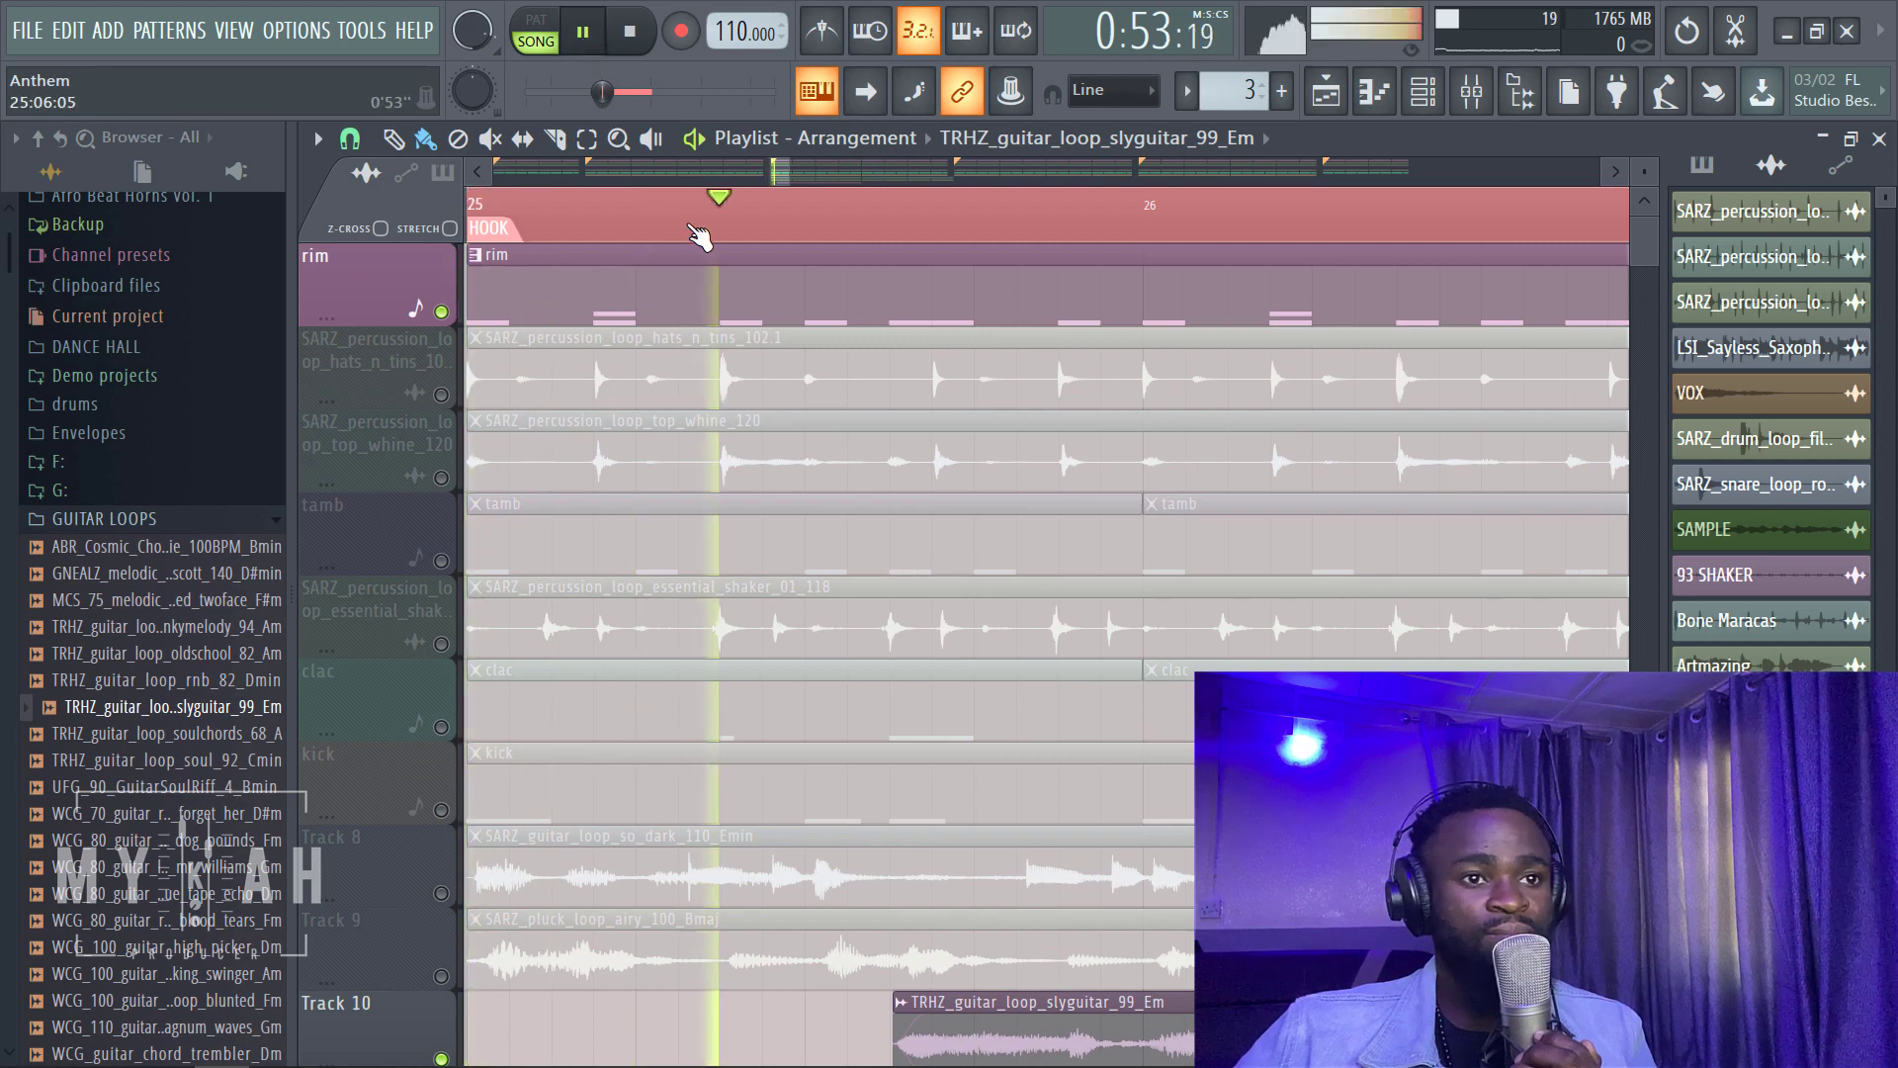
{"action": "scroll", "coordinate": [703, 222], "scroll_direction": "down", "scroll_amount": 2}
{"action": "key", "text": "space"}
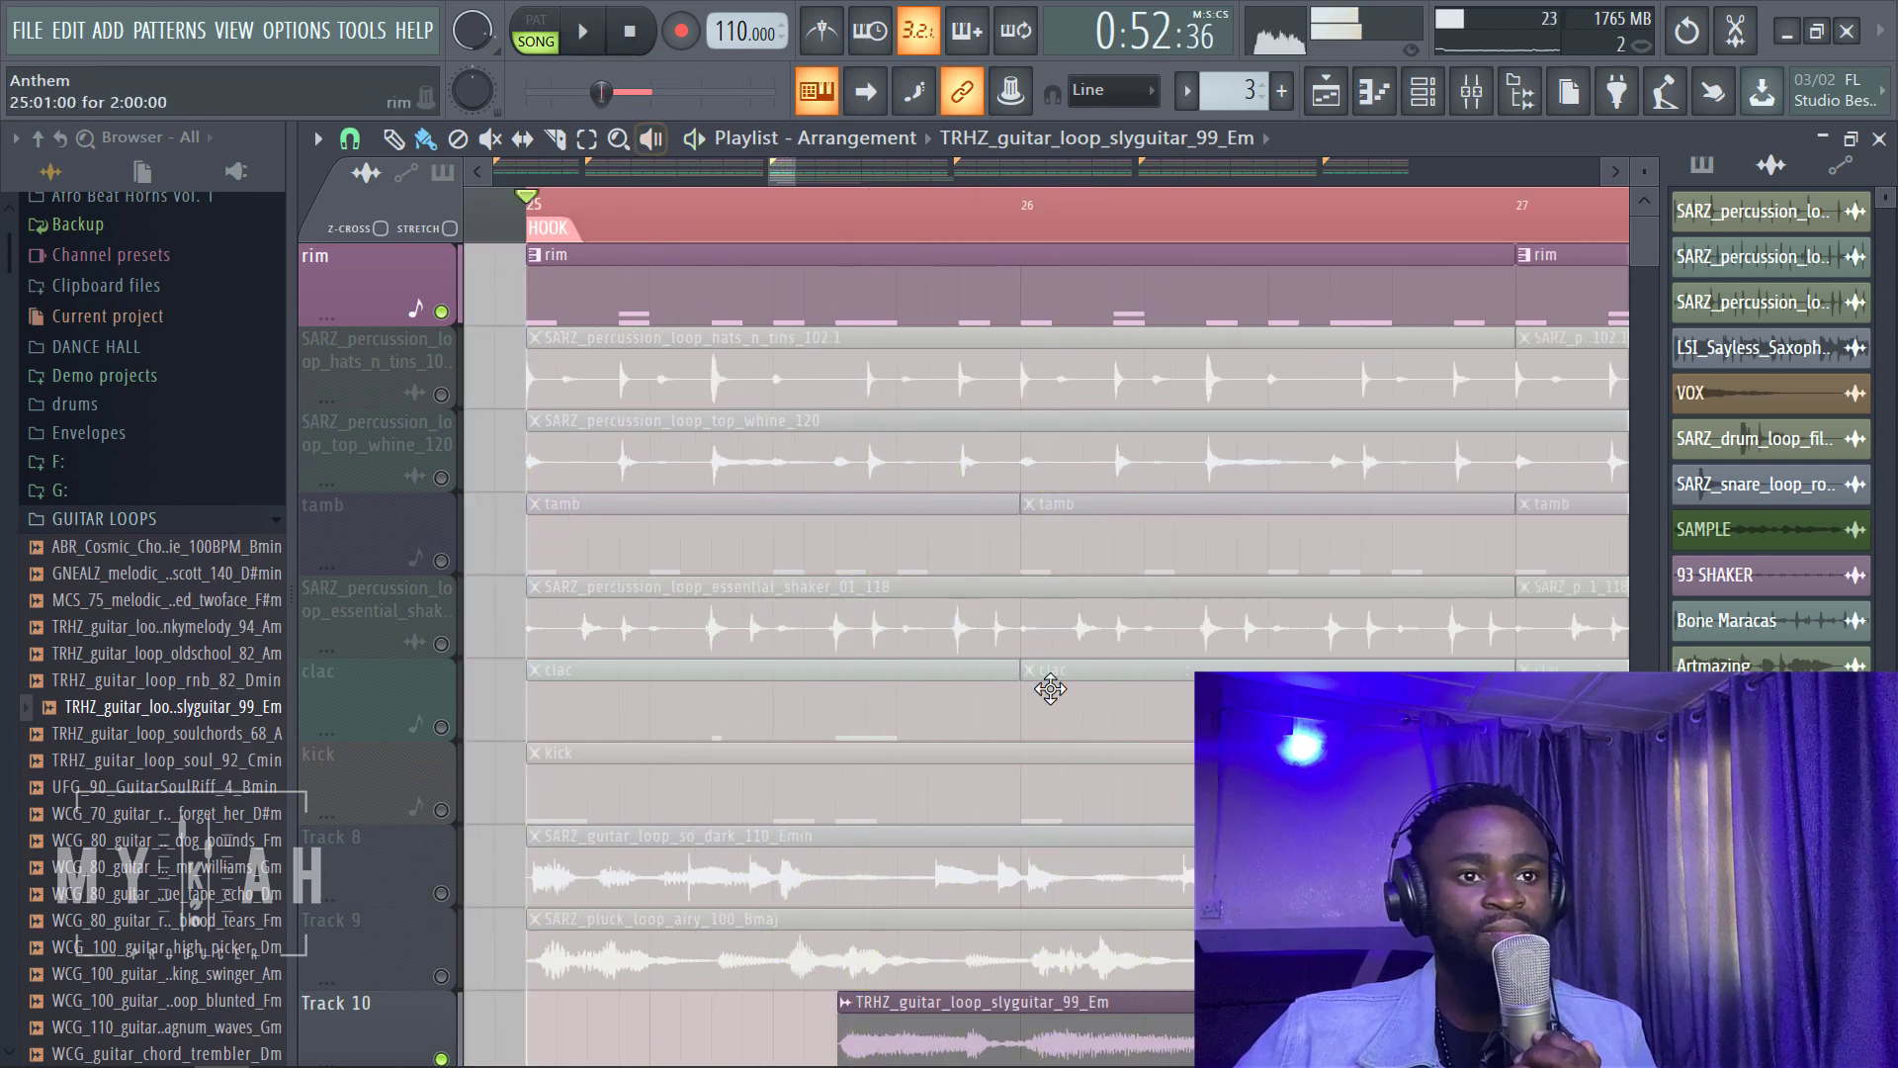
Step: Play the HOOK from bar 25 and trim the start of the second Track 10 guitar piece to about 26:13:23
{"action": "scroll", "coordinate": [899, 546], "scroll_direction": "down", "scroll_amount": 2}
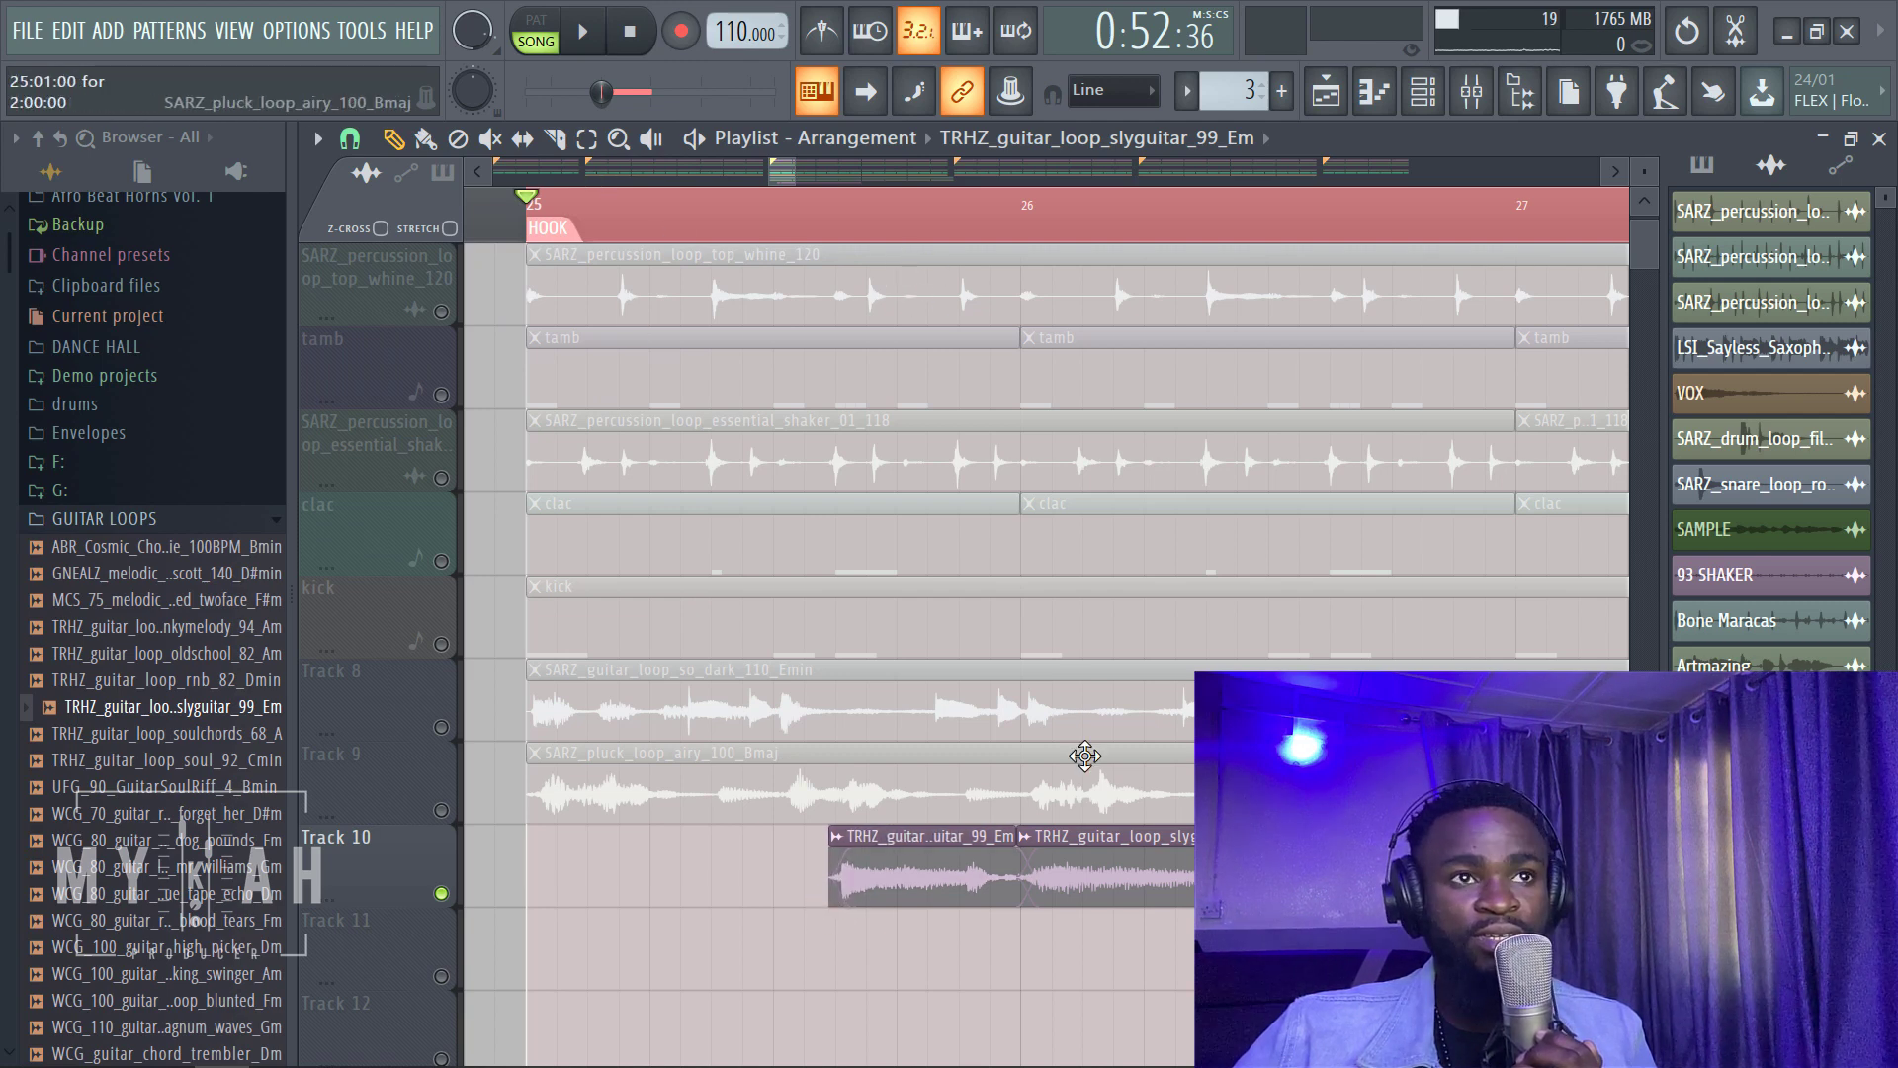
{"action": "left_click", "coordinate": [587, 44]}
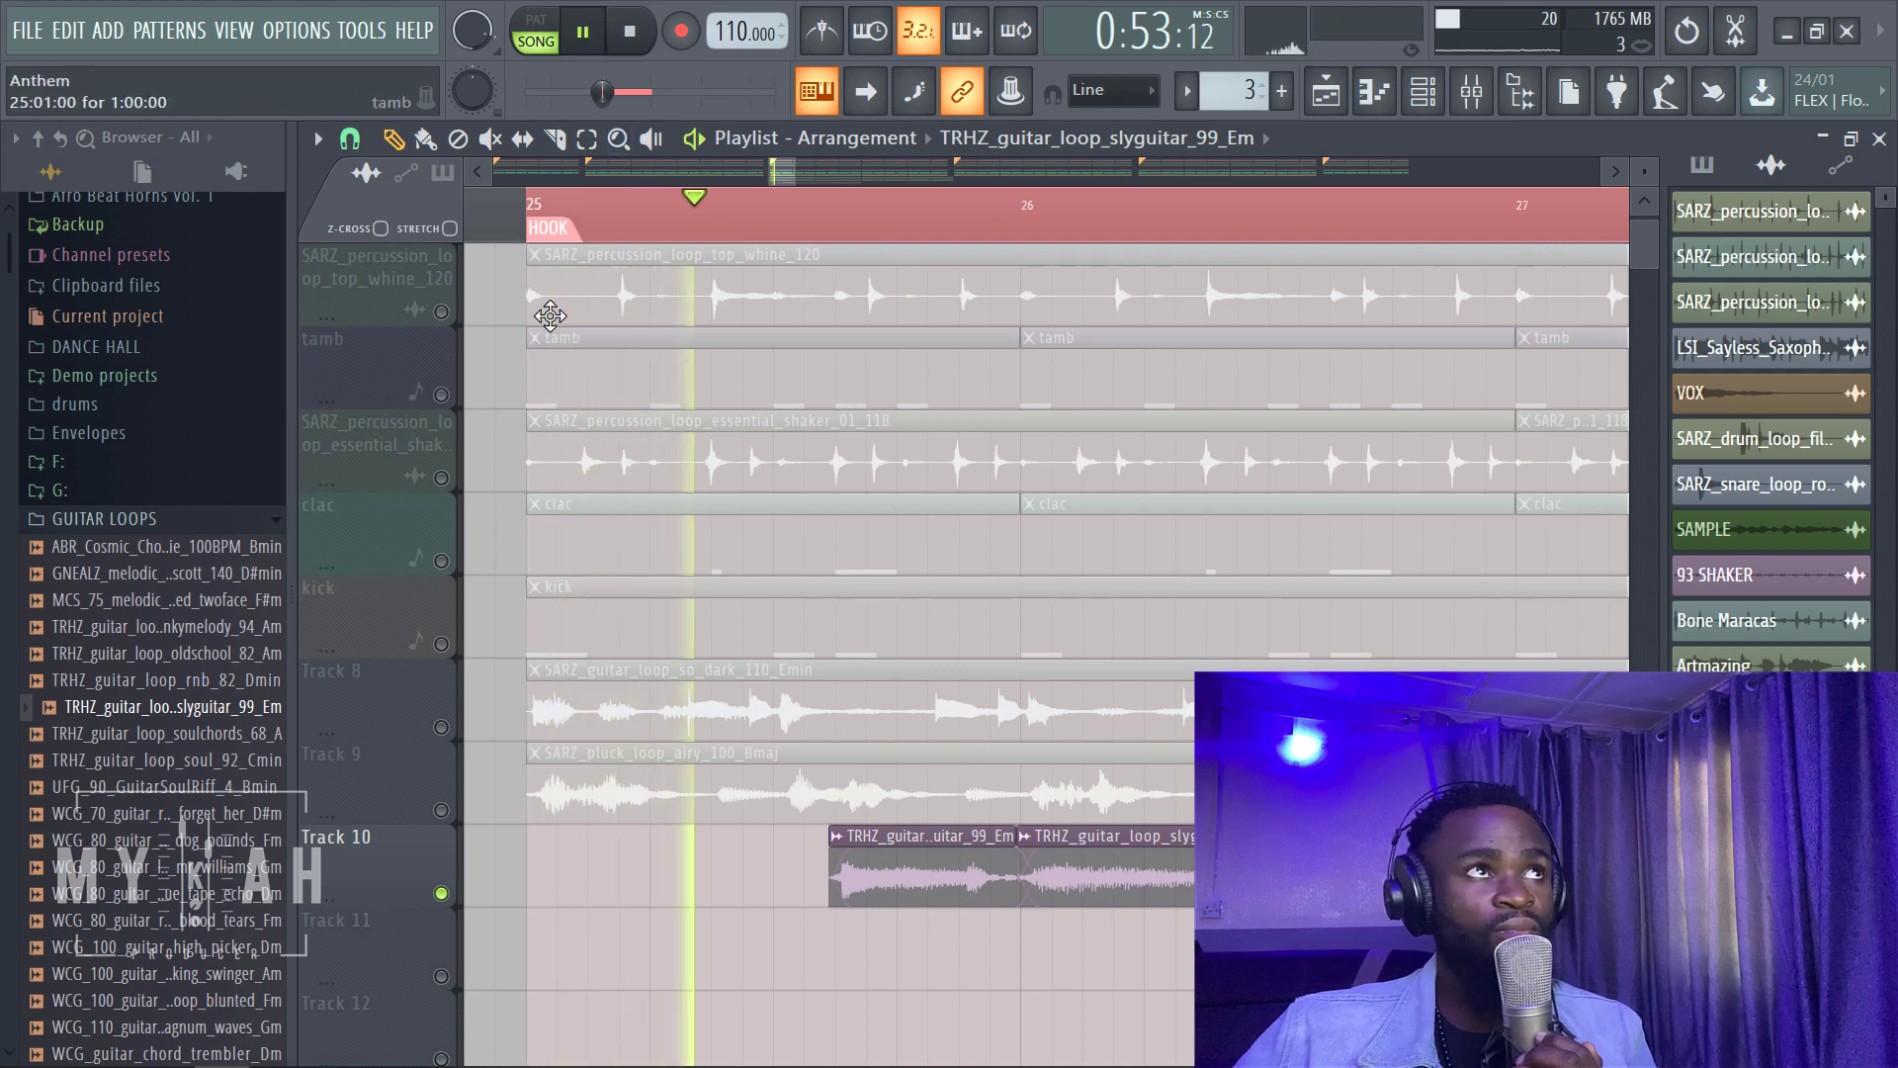
{"action": "left_click_drag", "start_coordinate": [1020, 894], "coordinate": [1434, 895]}
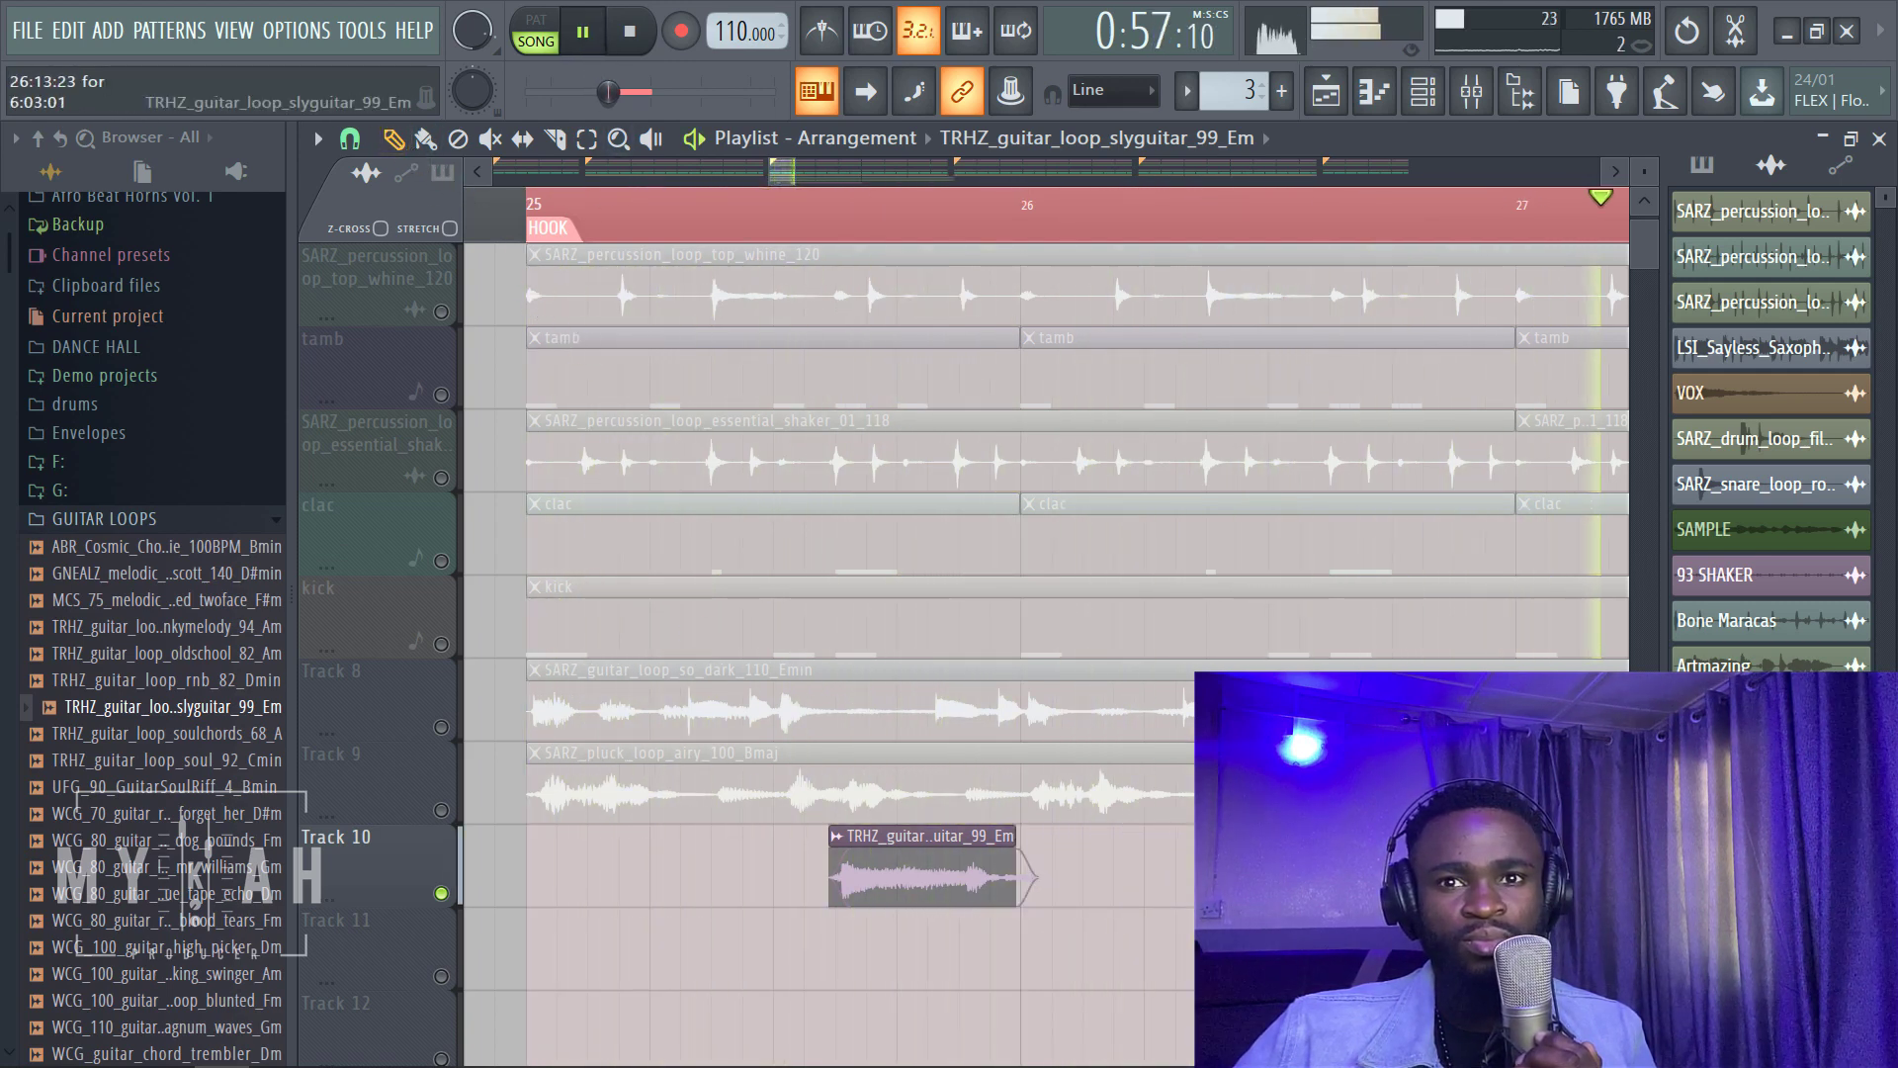
{"action": "left_click", "coordinate": [636, 39]}
Step: Slice the second Track 10 guitar piece at bar 27 and trim the start of the part after the cut to about mid-bar 27
{"action": "scroll", "coordinate": [779, 182], "scroll_direction": "down", "scroll_amount": 2}
{"action": "left_click_drag", "start_coordinate": [782, 179], "coordinate": [798, 180]}
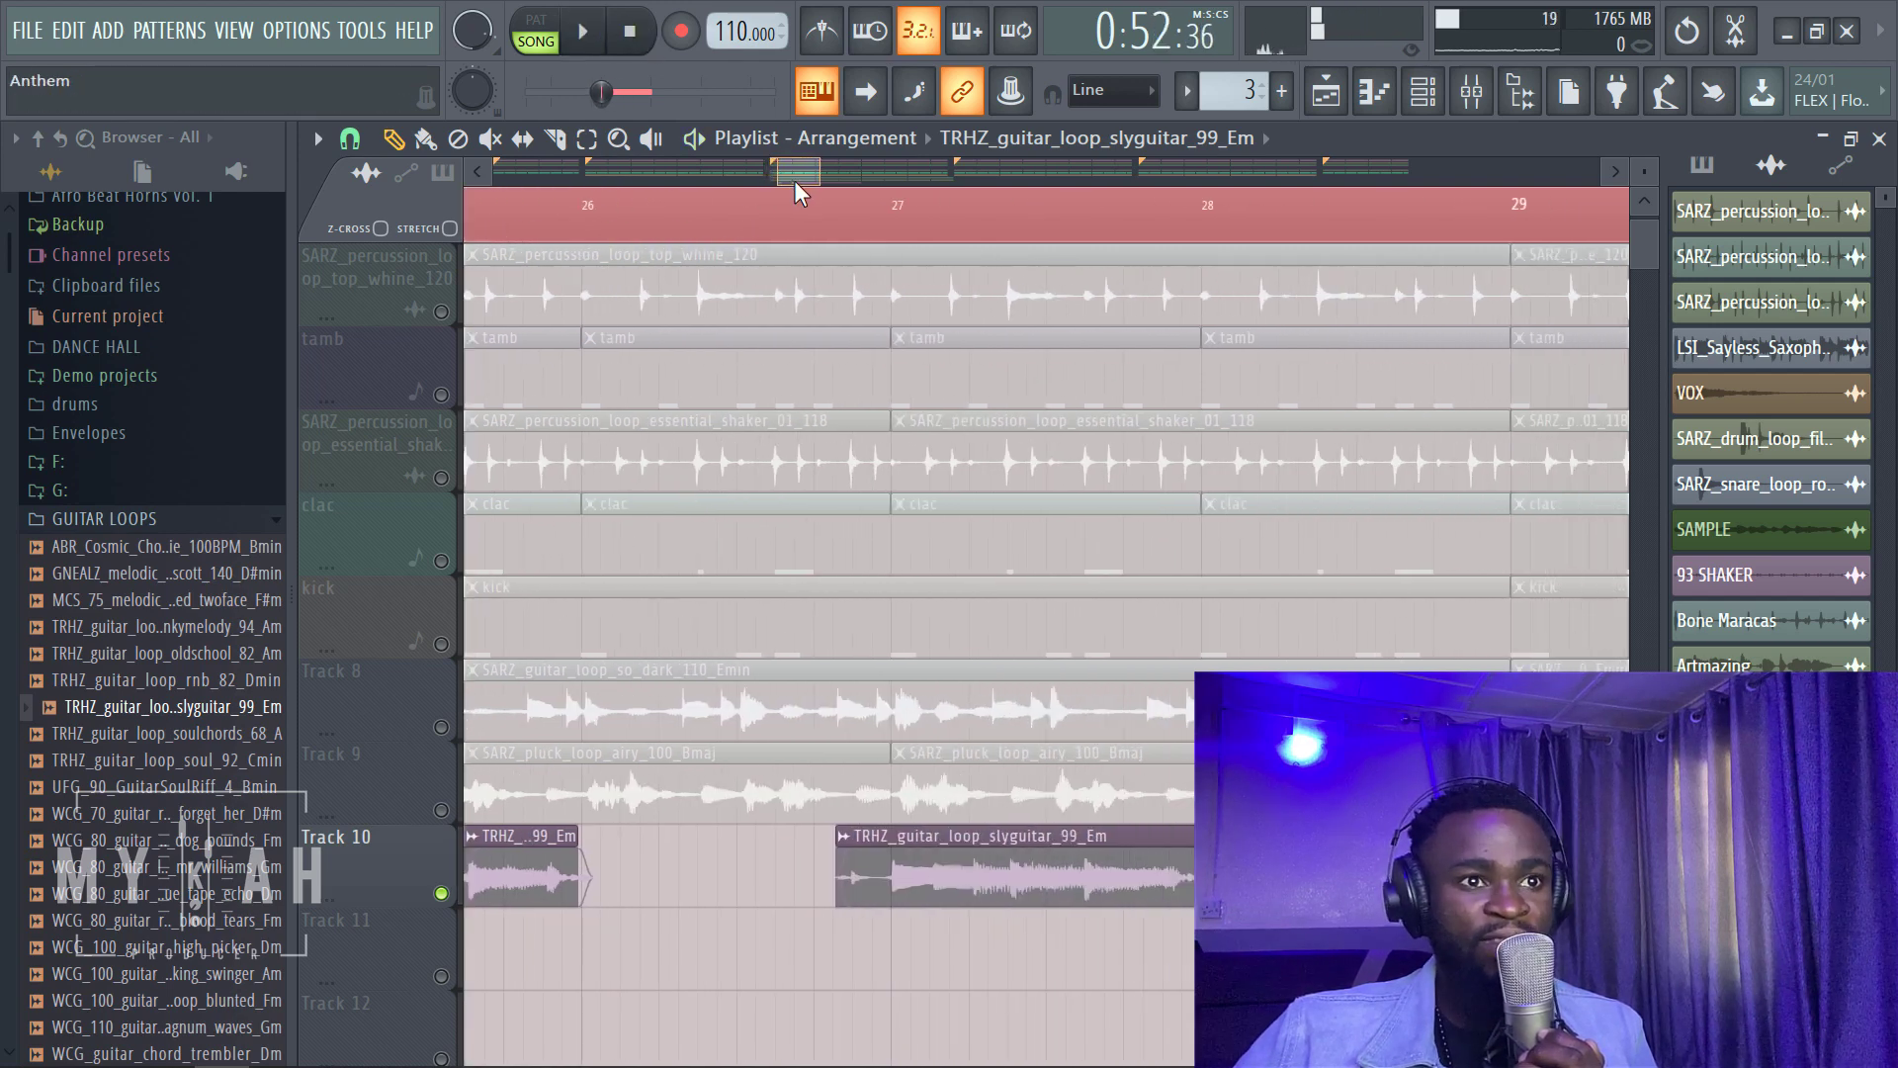
{"action": "left_click", "coordinate": [554, 140]}
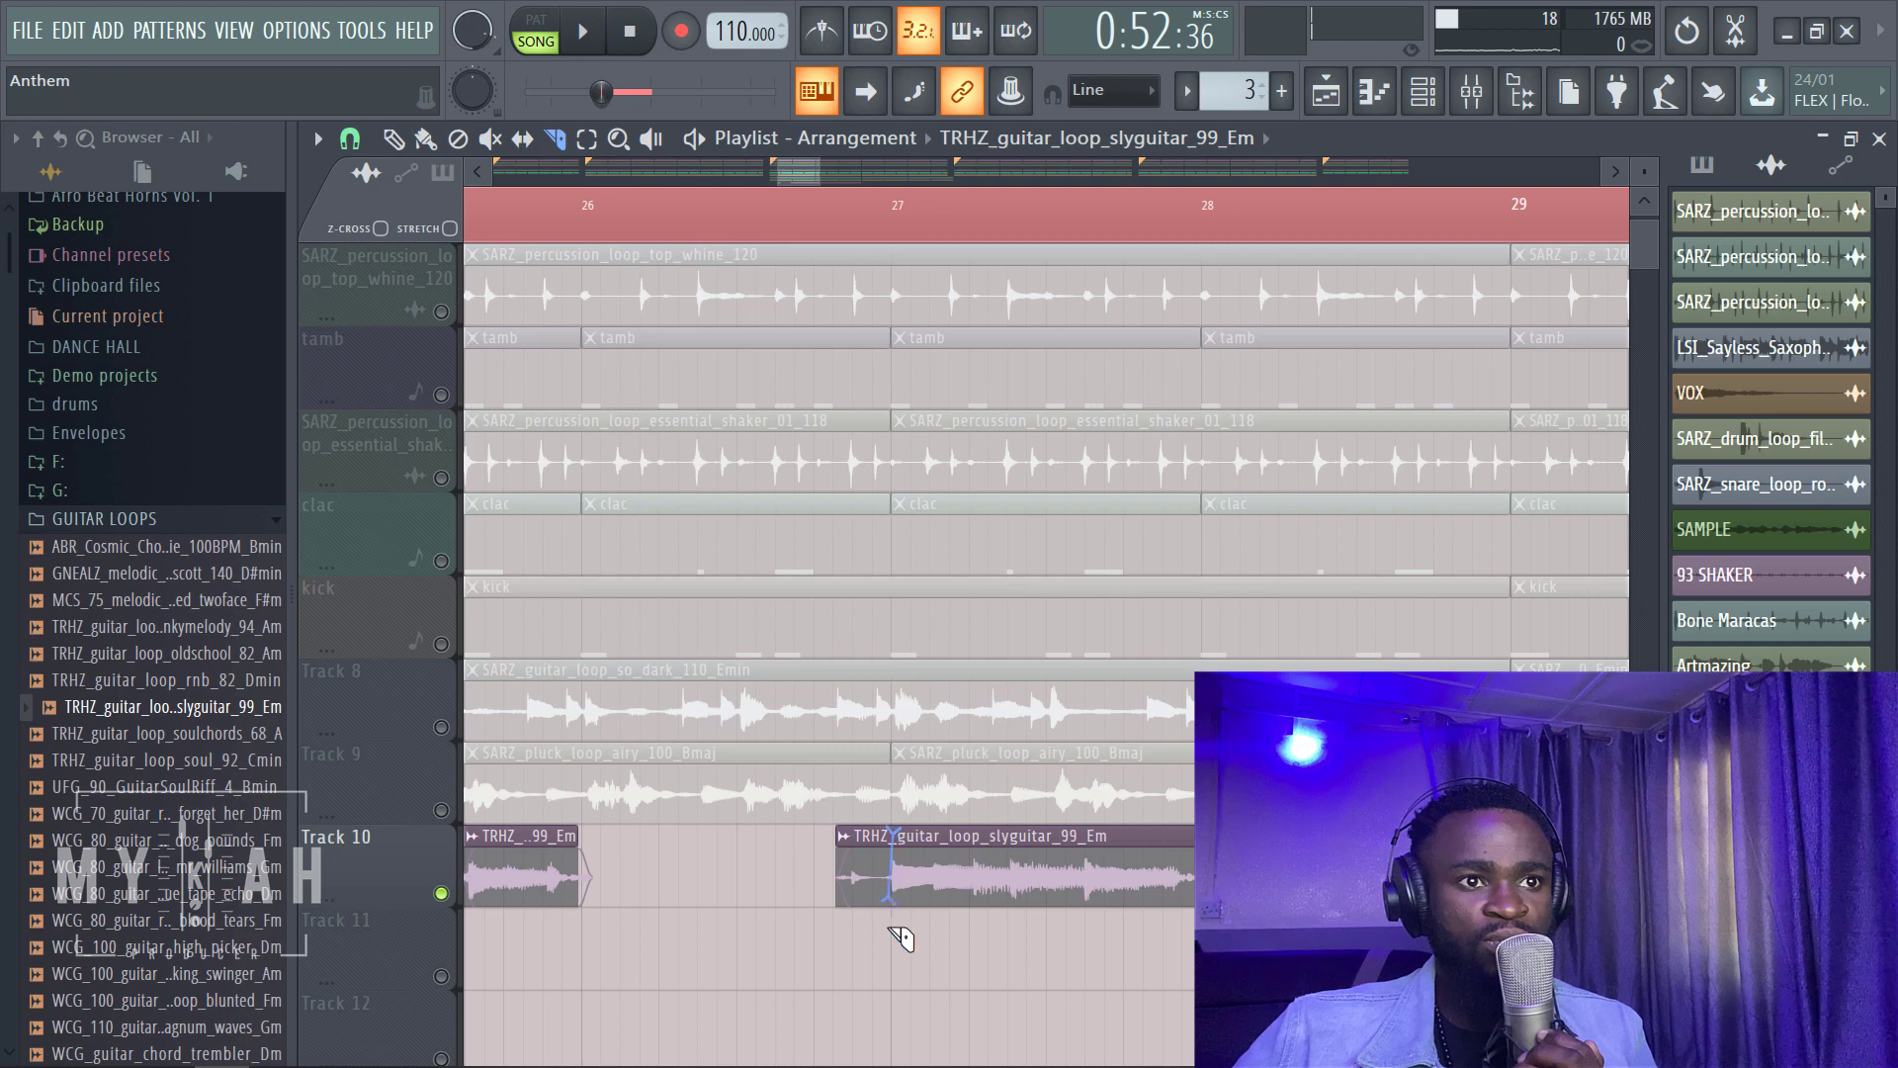
{"action": "left_click_drag", "start_coordinate": [900, 901], "coordinate": [1018, 901]}
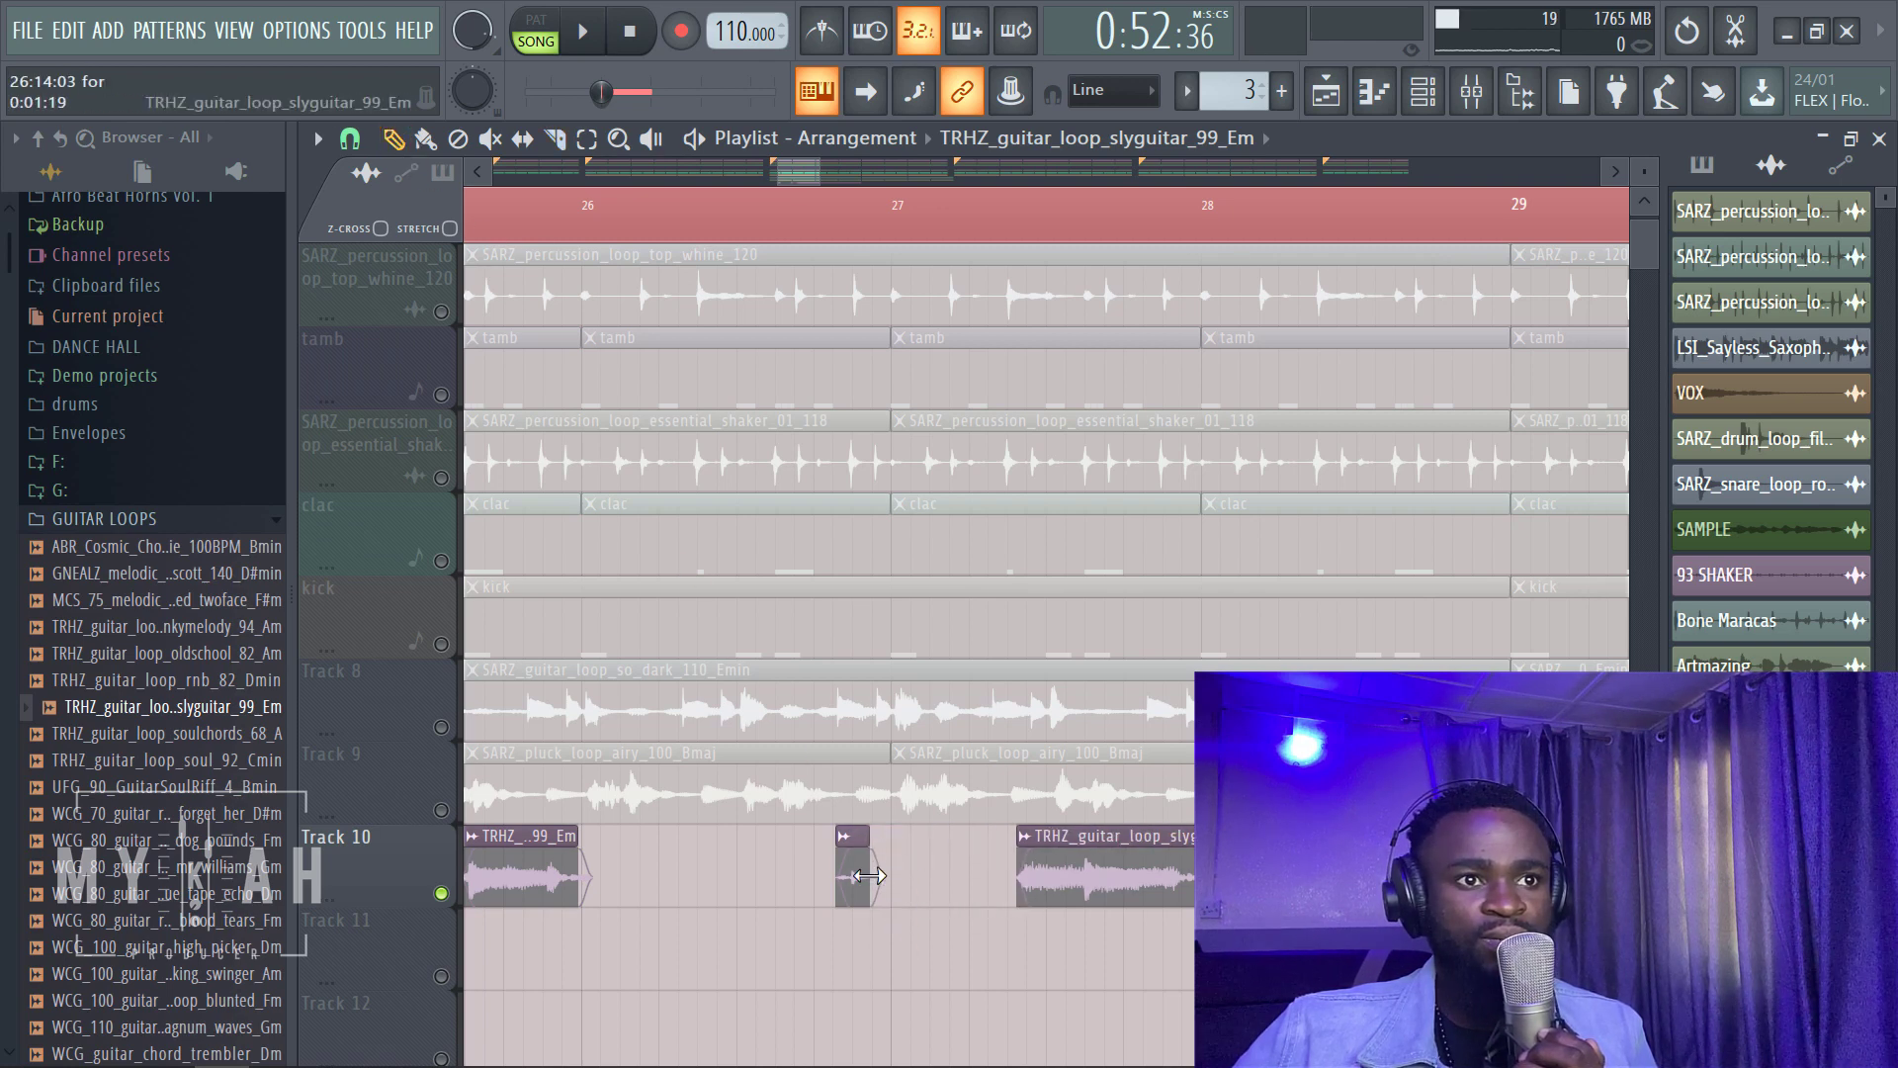
Step: Play the chopped guitar pieces on Track 10 from bar 27
{"action": "left_click", "coordinate": [901, 233]}
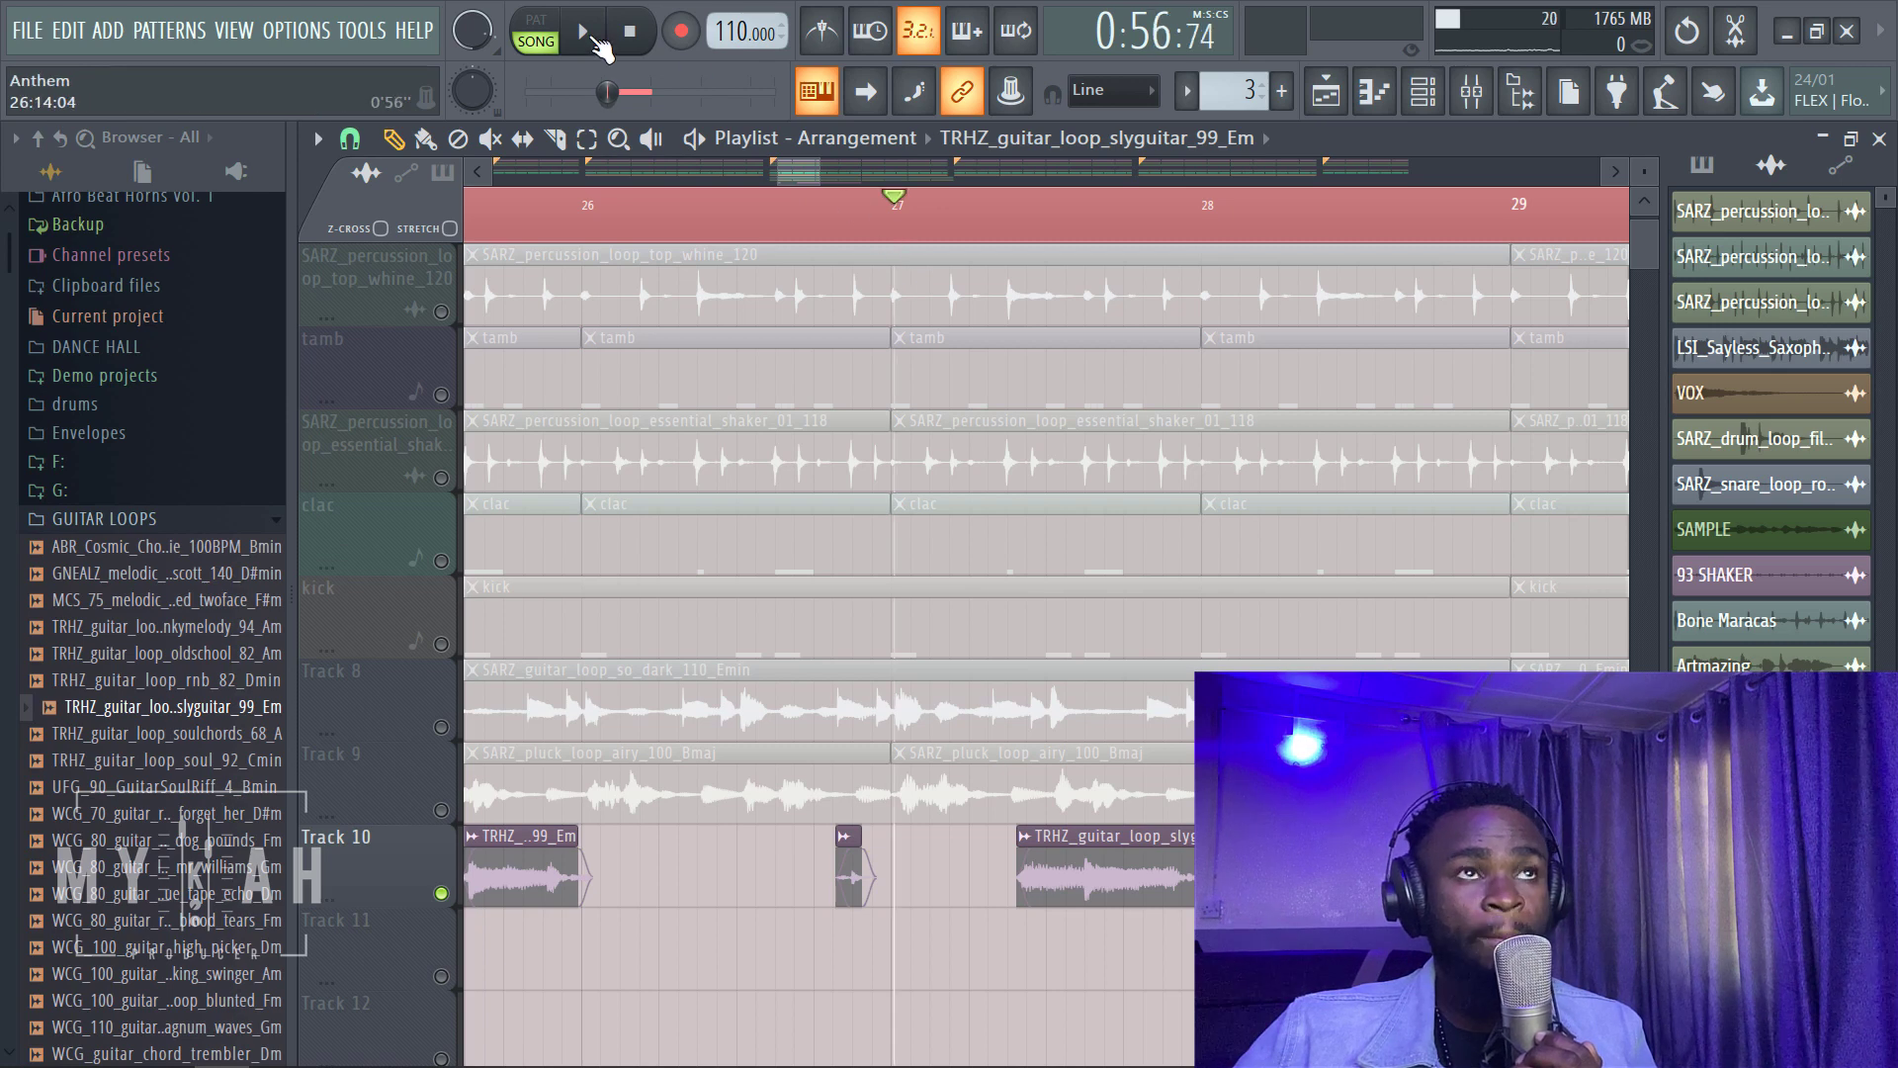
{"action": "left_click", "coordinate": [585, 32]}
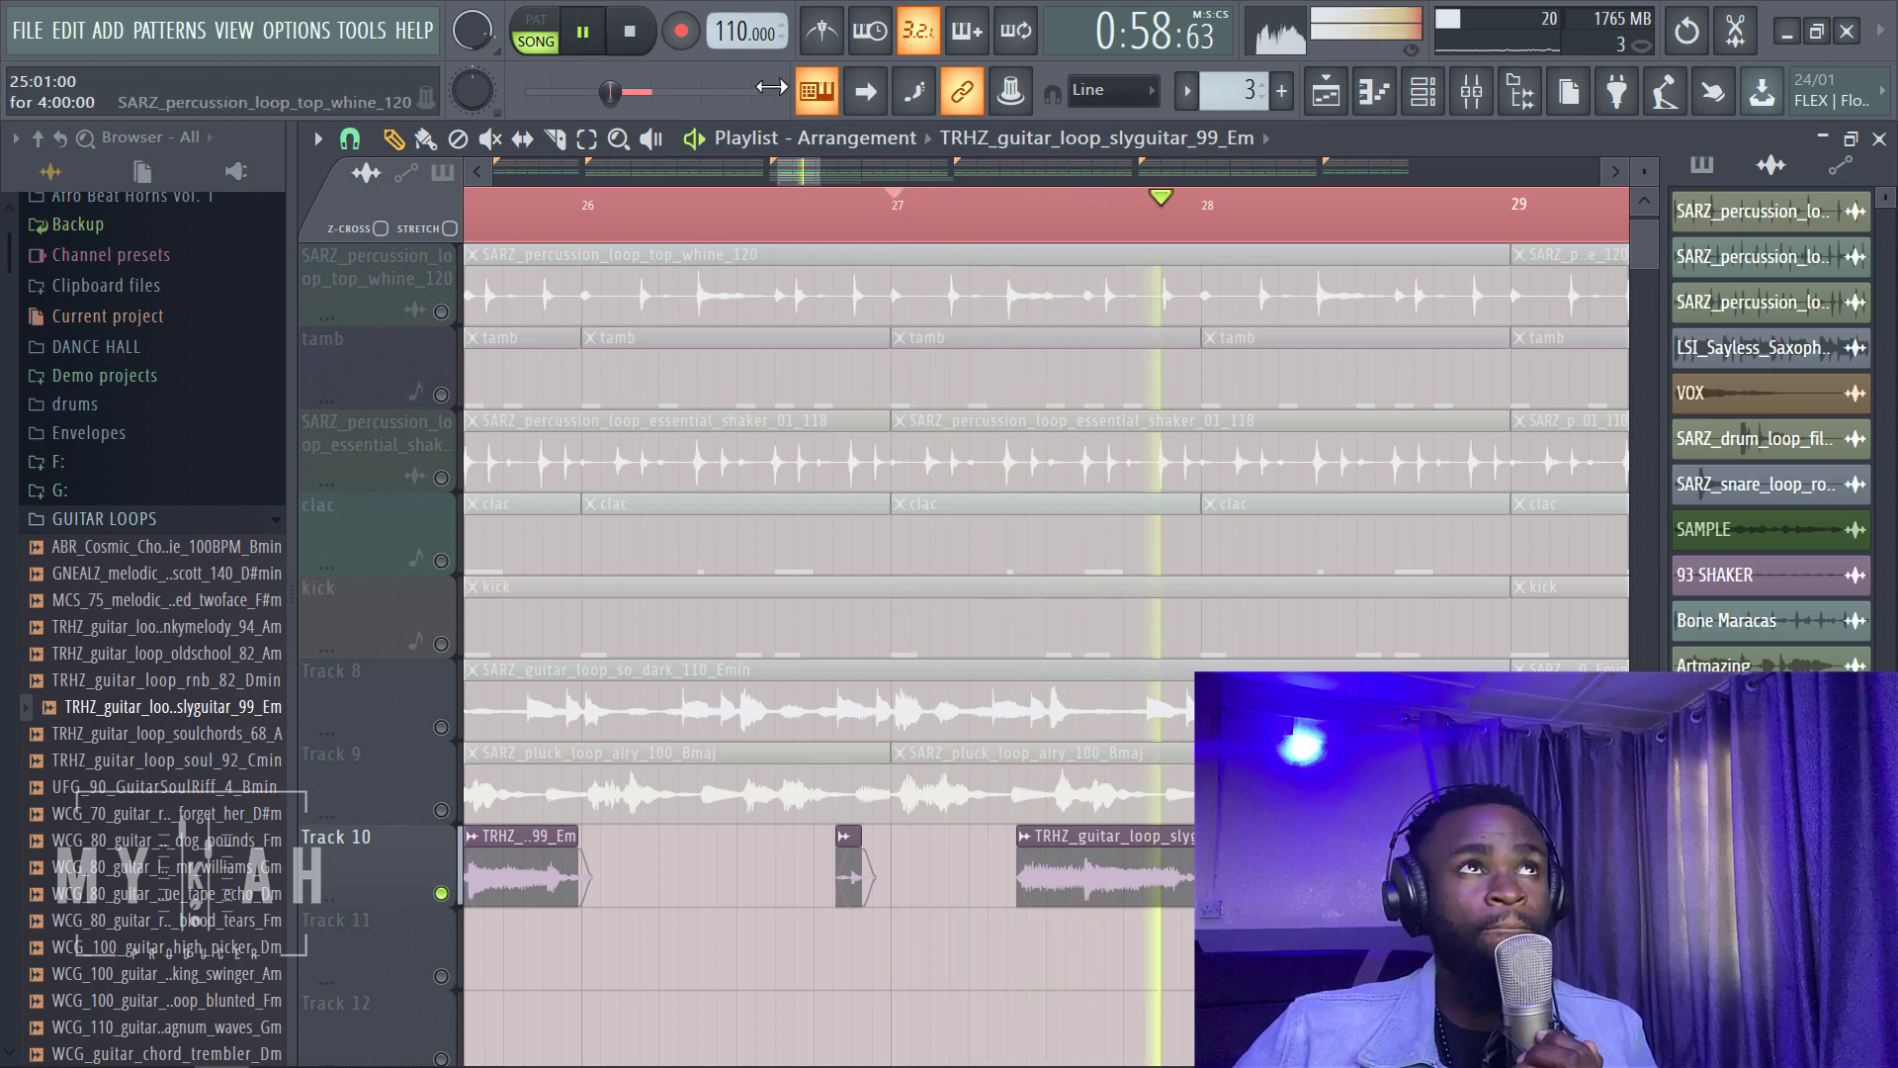
{"action": "key", "text": "space"}
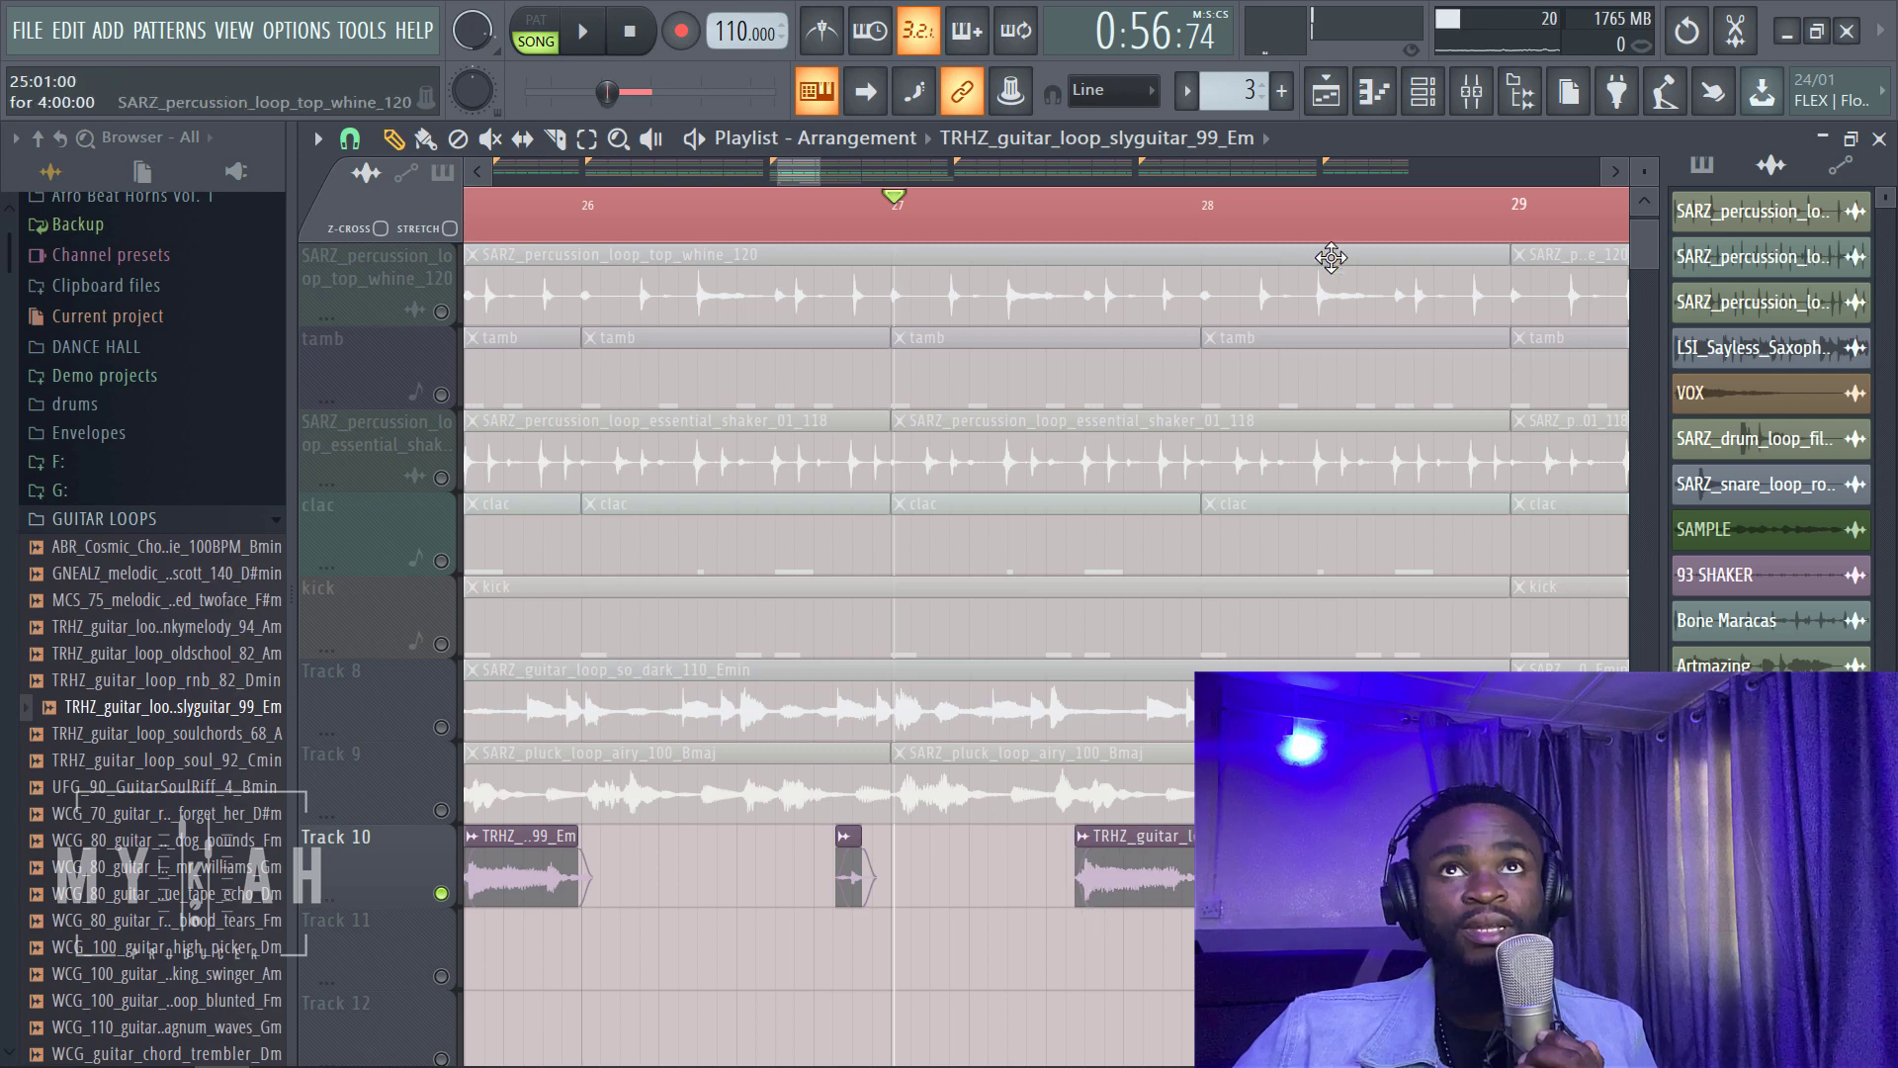
Step: Set the wet level of Fruity Reeverb 2 on mixer track 30 to 31% and play the guitar from bar 27
{"action": "left_click", "coordinate": [1471, 91]}
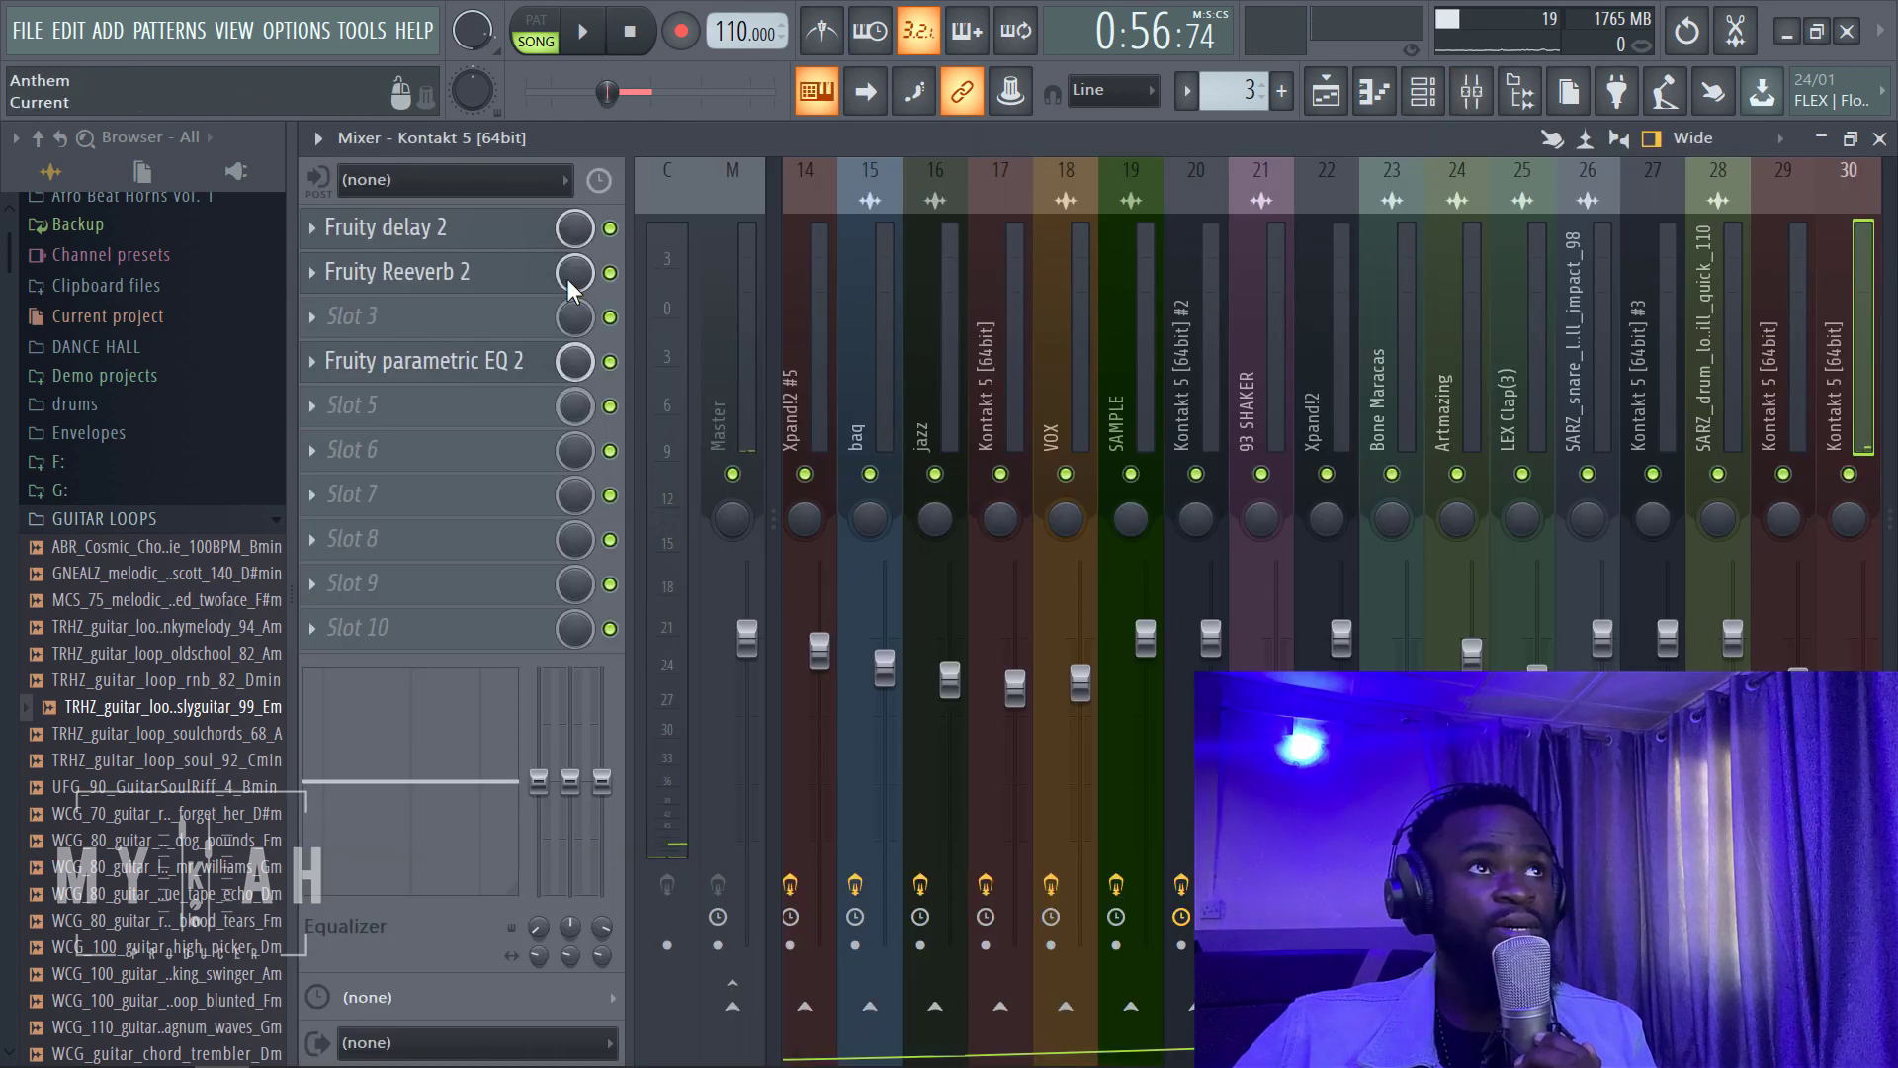
{"action": "left_click", "coordinate": [513, 279]}
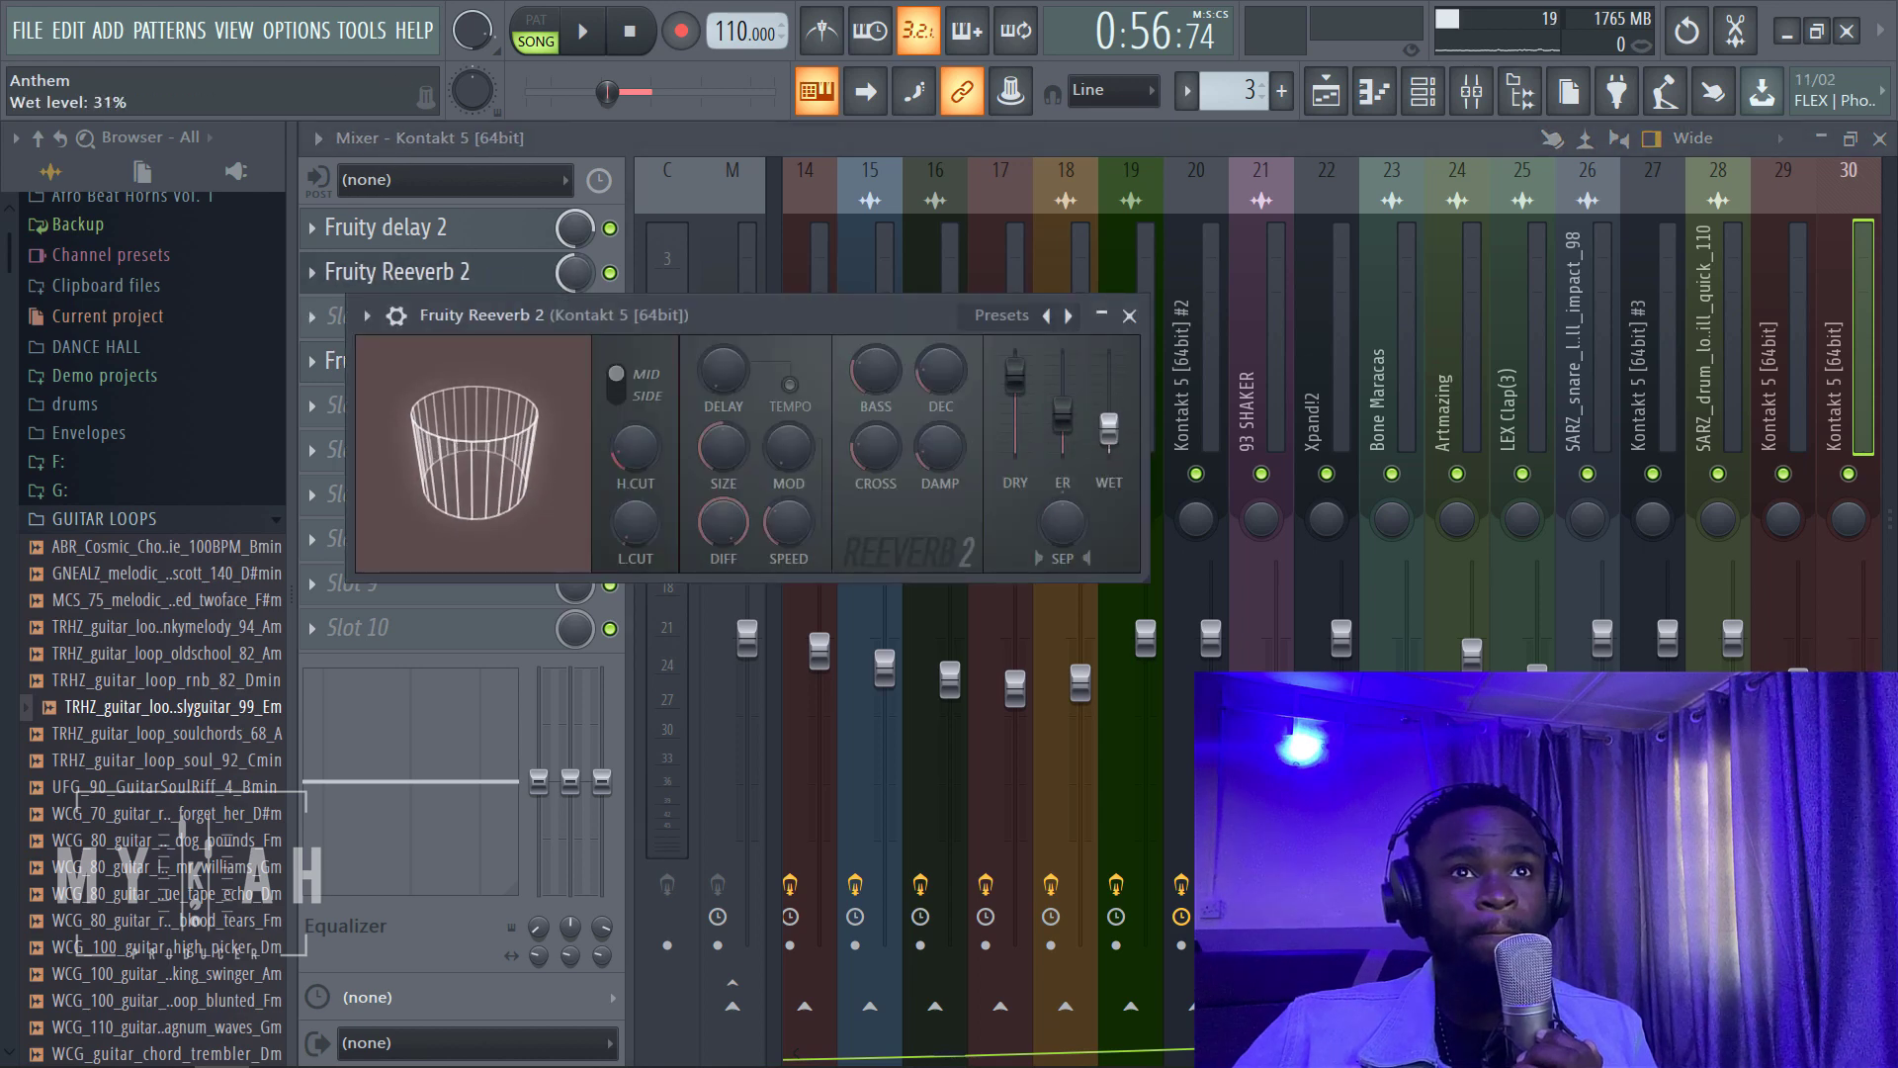
{"action": "left_click", "coordinate": [1326, 91]}
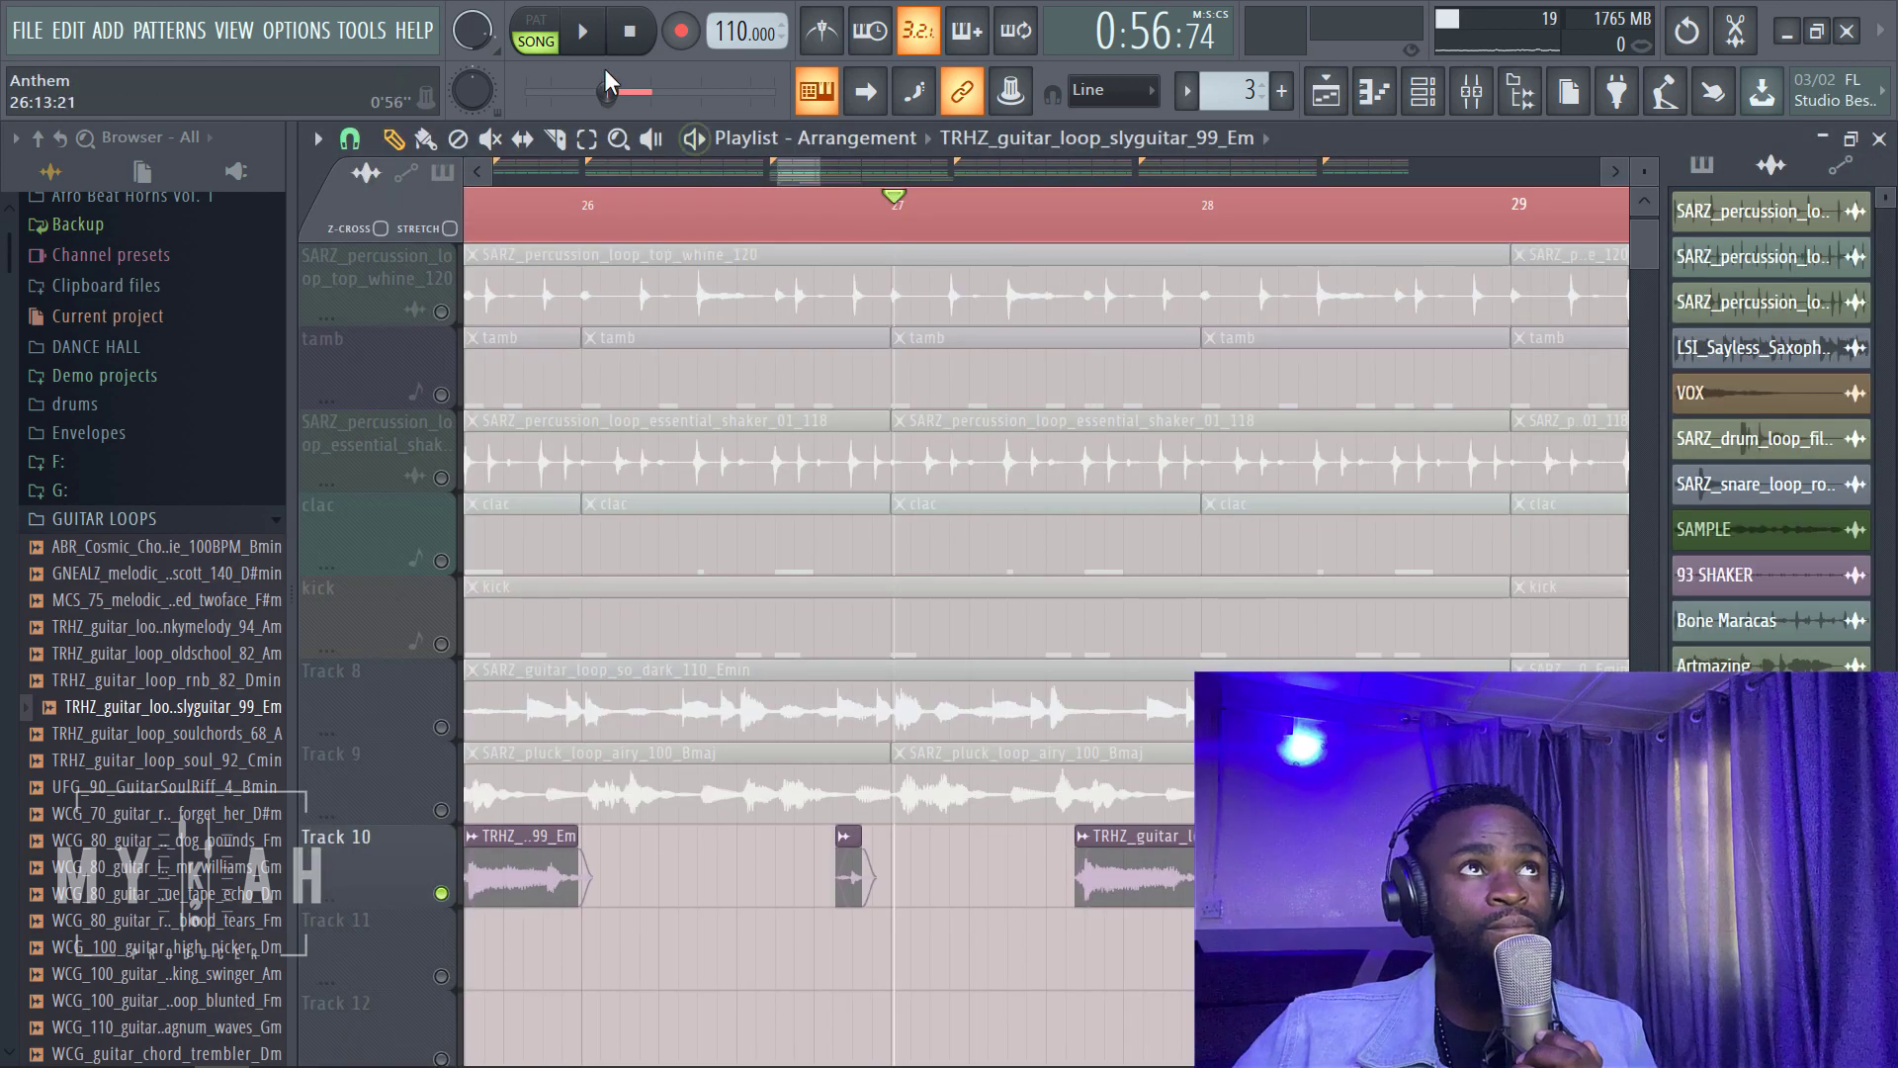
{"action": "left_click", "coordinate": [583, 31]}
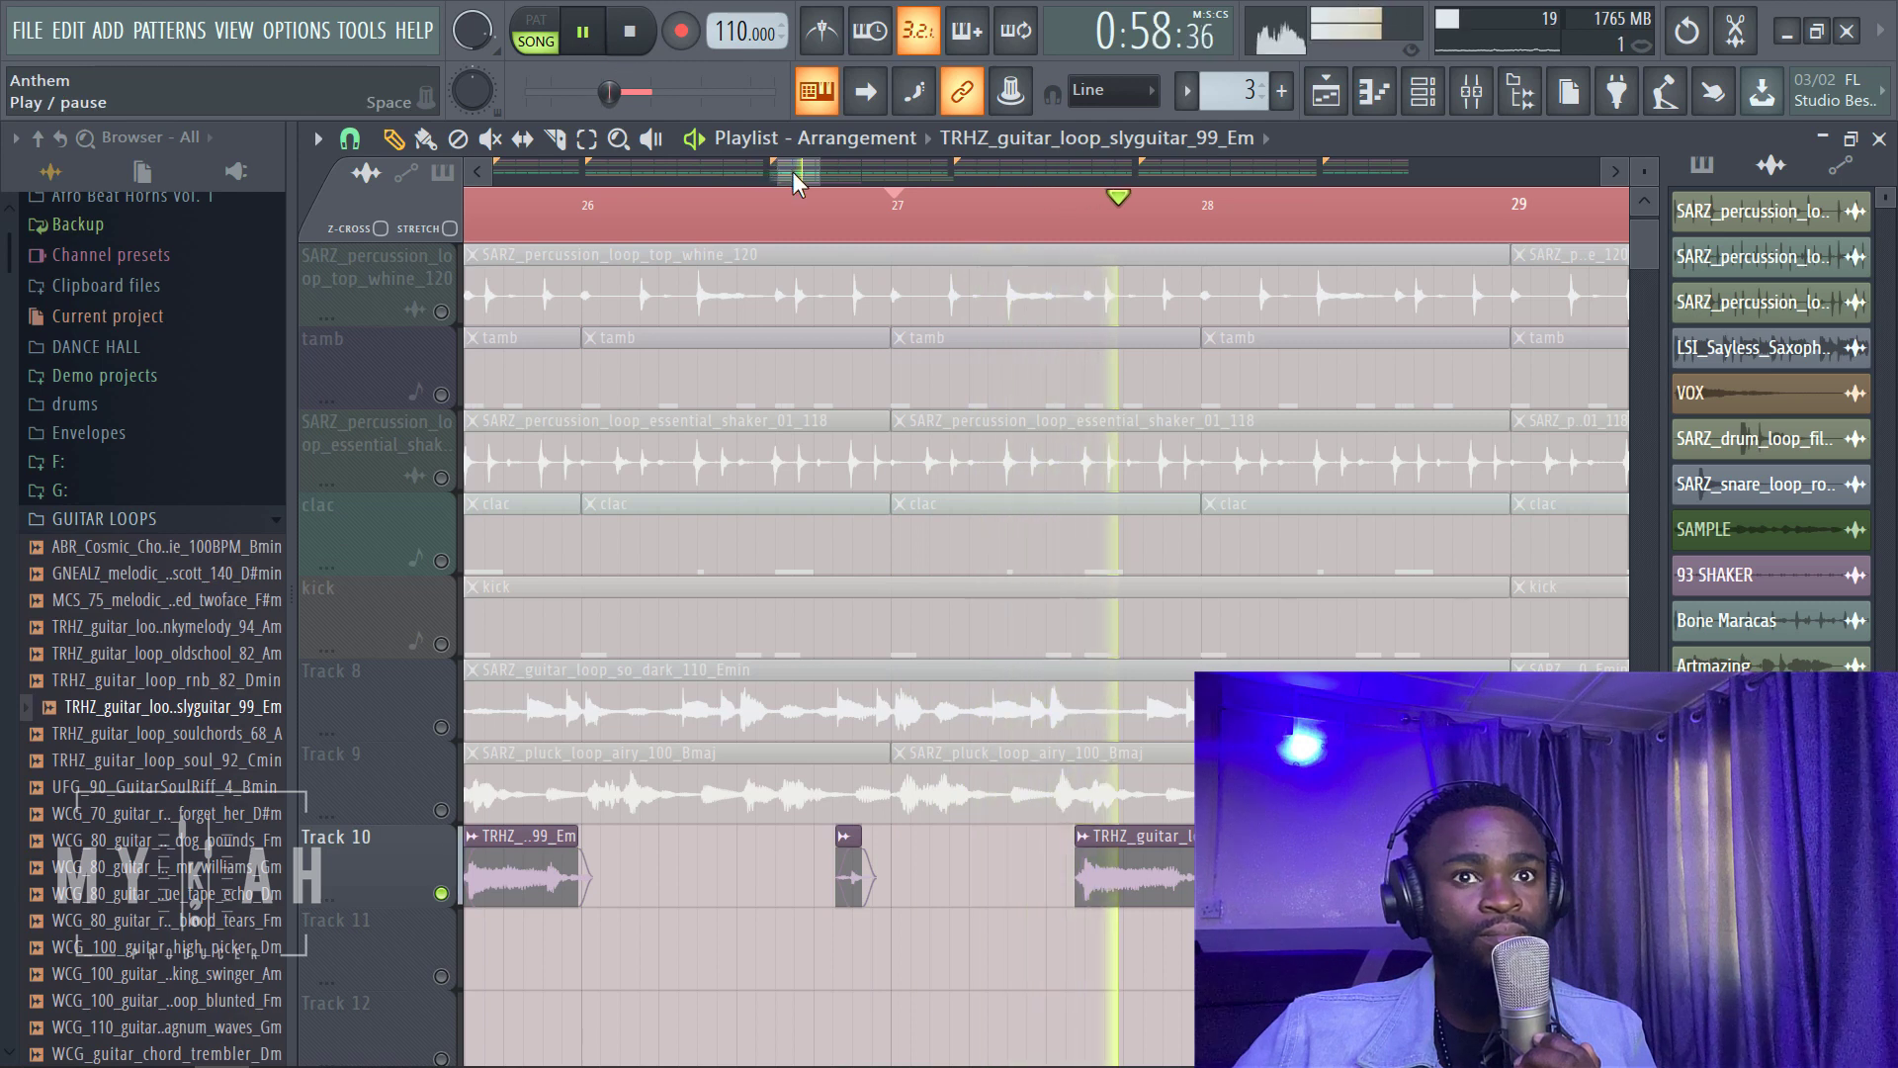
Step: Shift the last guitar piece on Track 10 to start at bar 29 and trim its start to about 29:10:19 during playback
{"action": "key", "text": "space"}
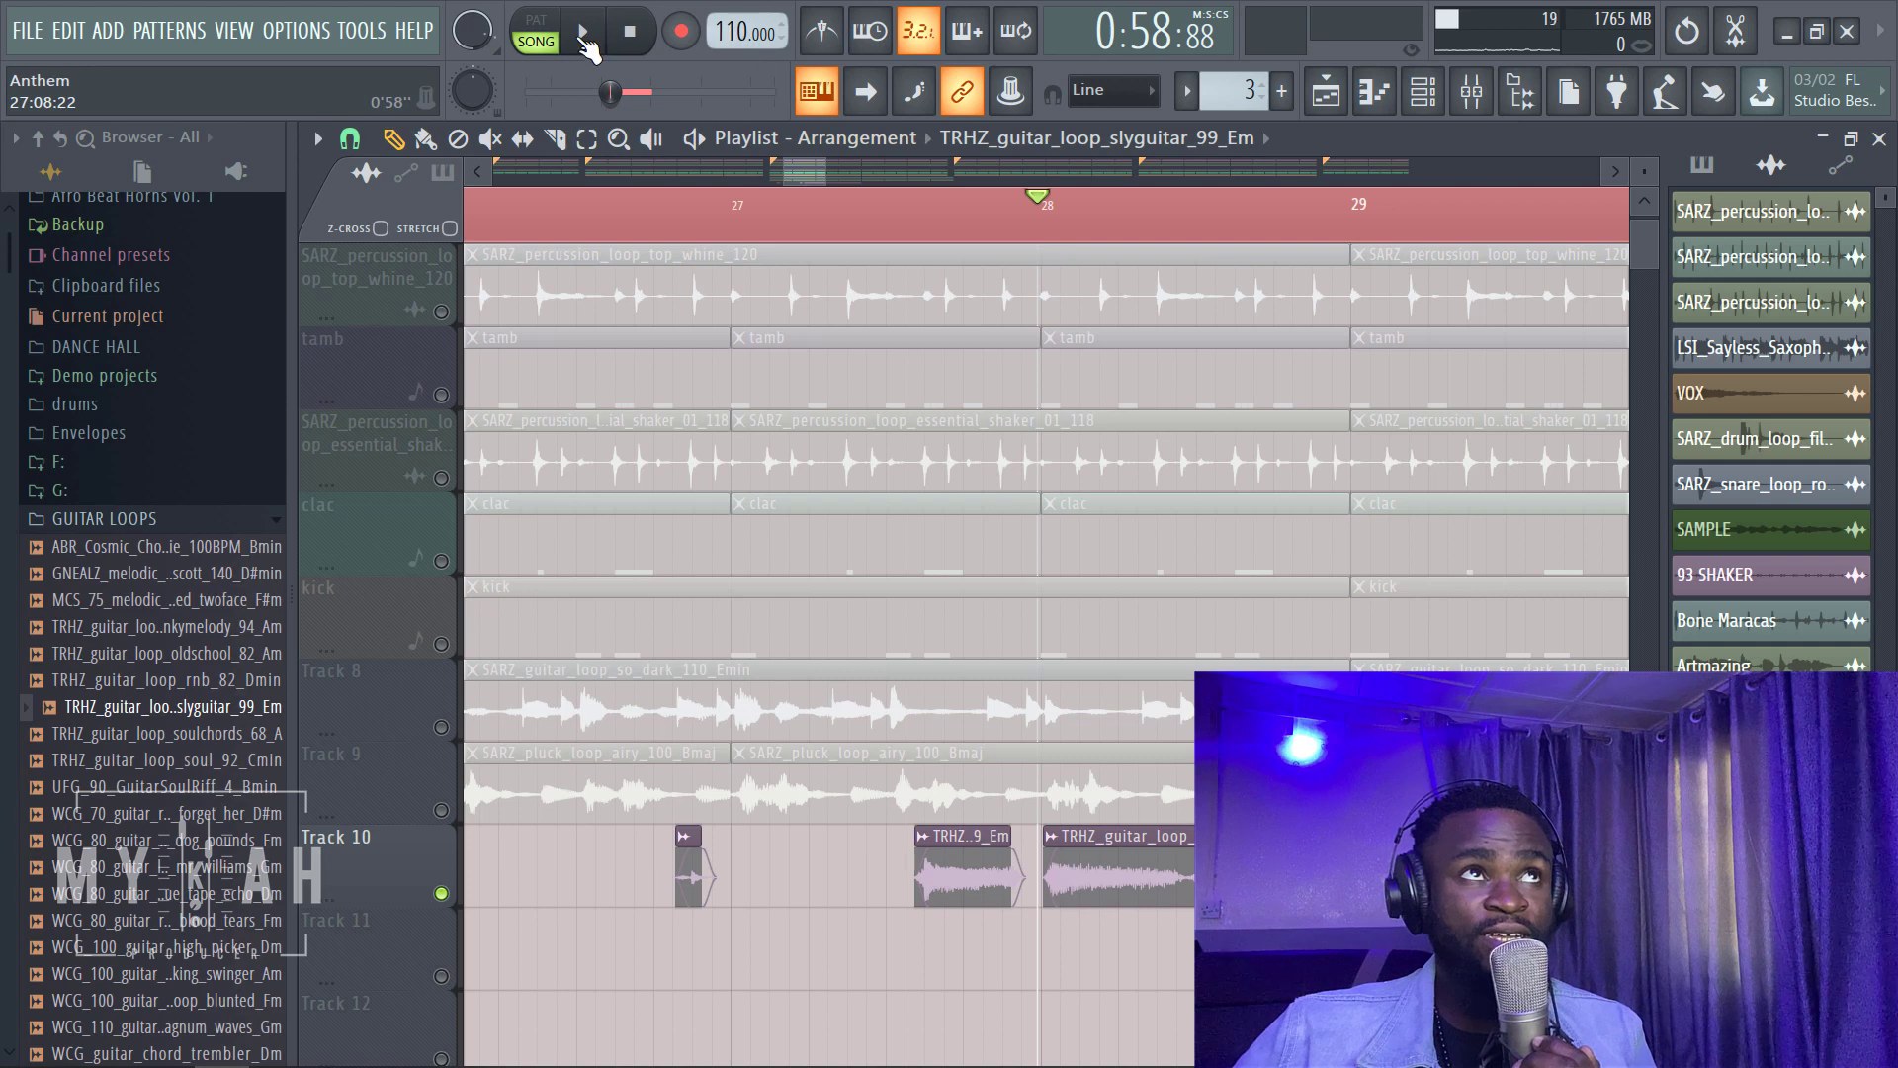
{"action": "left_click", "coordinate": [583, 37]}
{"action": "left_click_drag", "start_coordinate": [1085, 895], "coordinate": [1395, 895]}
{"action": "scroll", "coordinate": [898, 242], "scroll_direction": "down", "scroll_amount": 4}
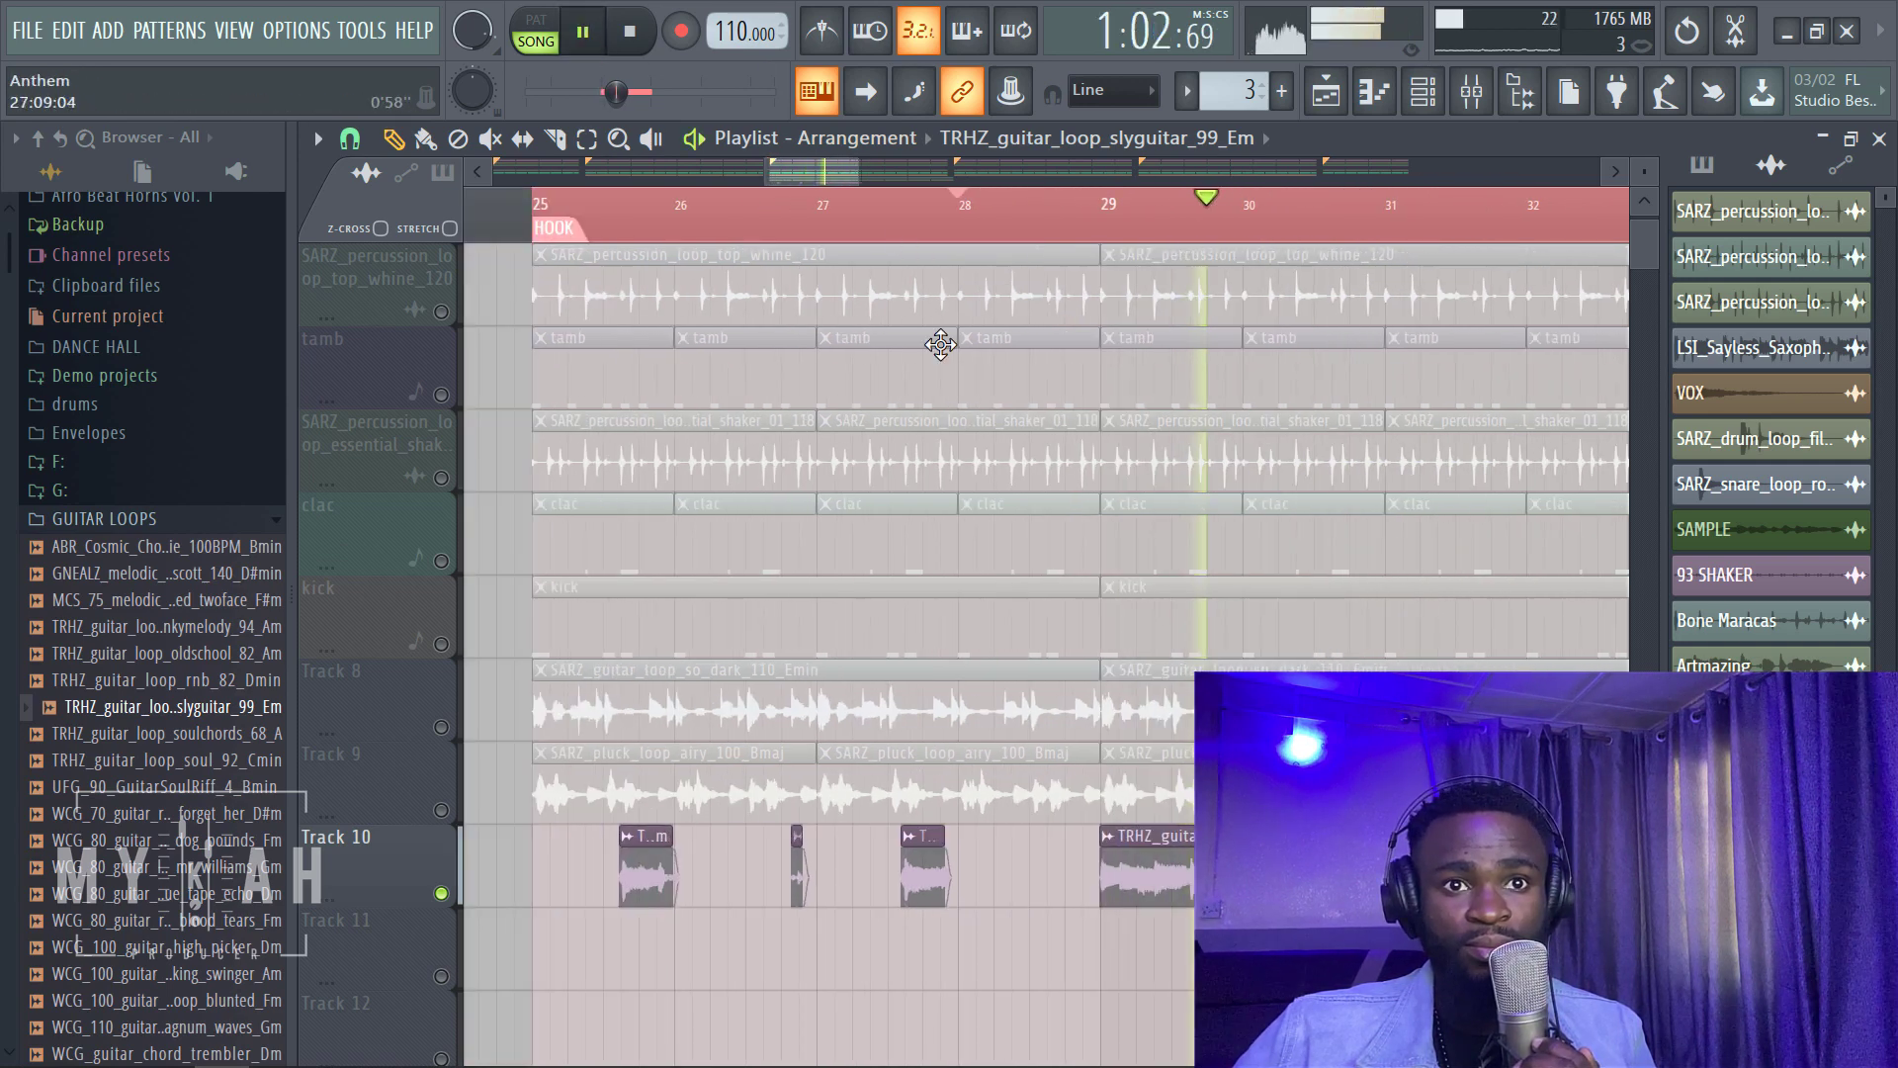
{"action": "left_click_drag", "start_coordinate": [1102, 911], "coordinate": [1184, 911]}
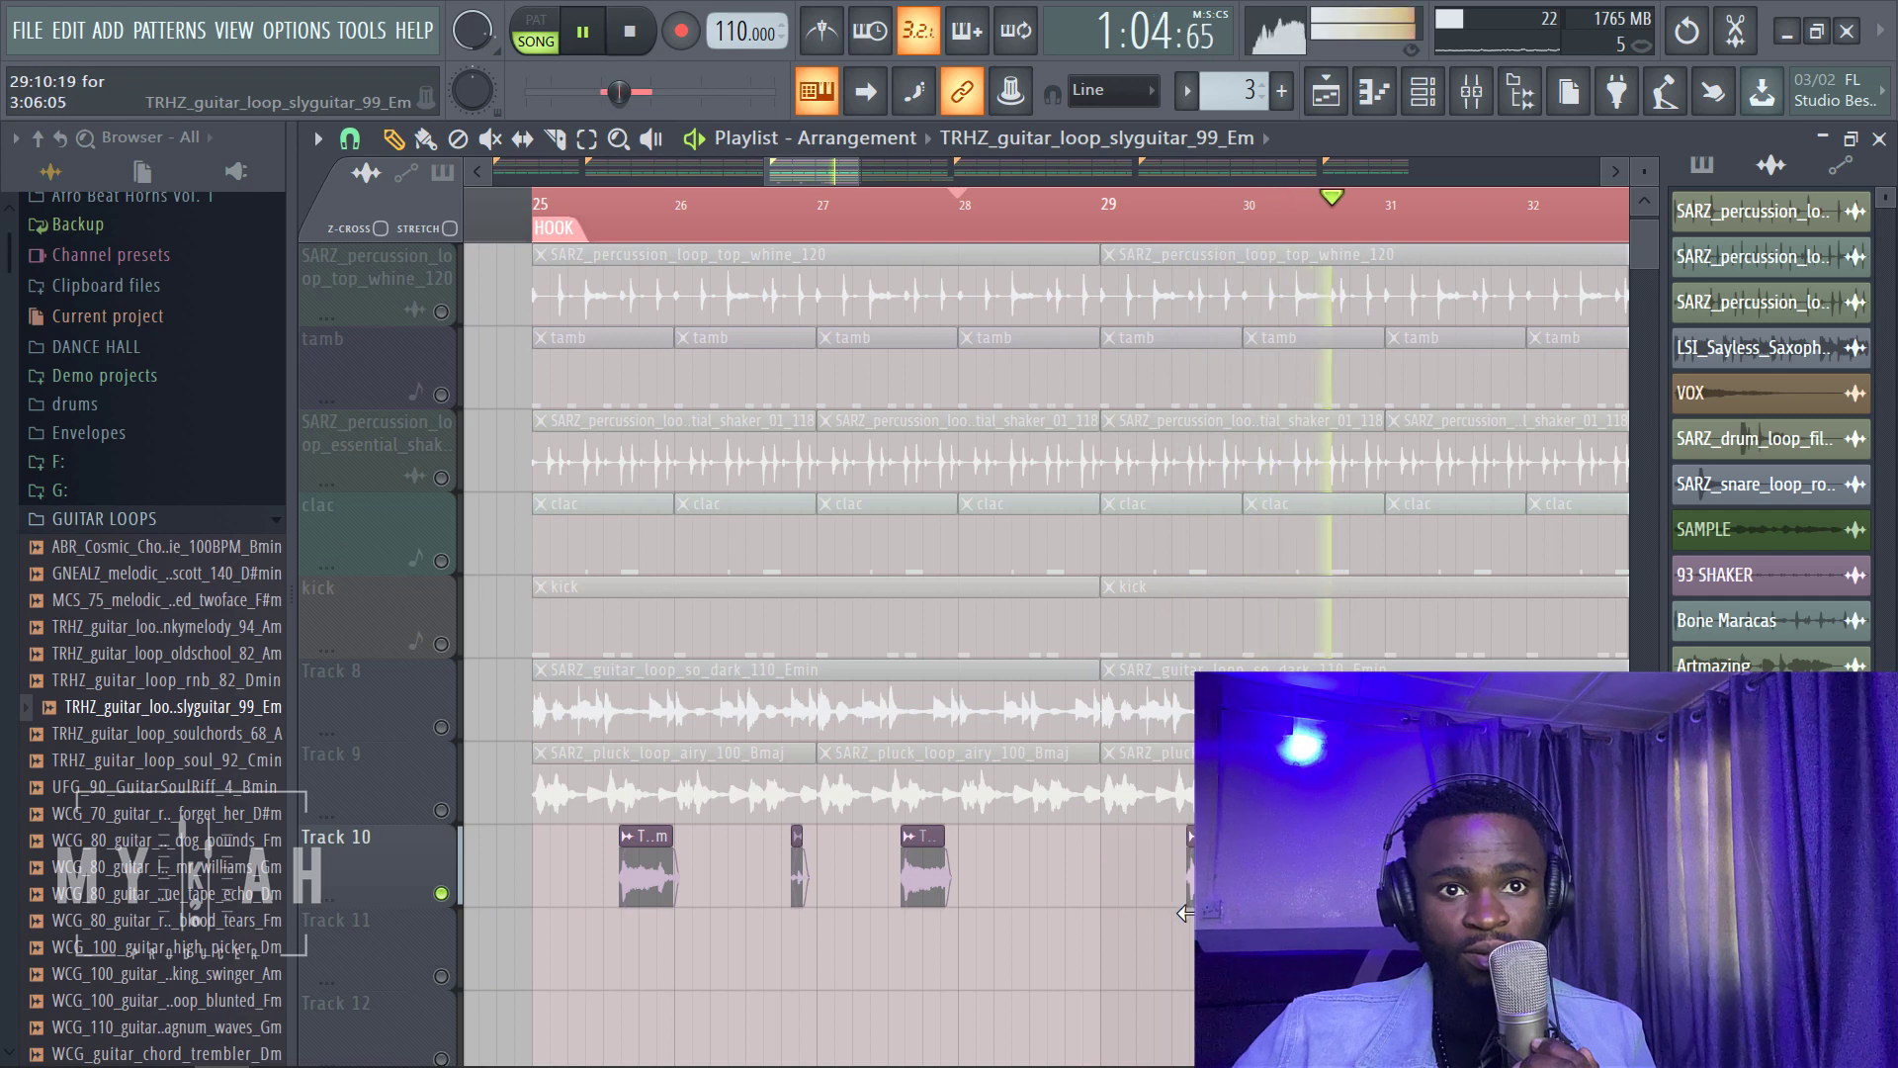
Step: Slice the last Track 10 guitar piece at about bar 30 and play the part after the cut
{"action": "left_click", "coordinate": [555, 142]}
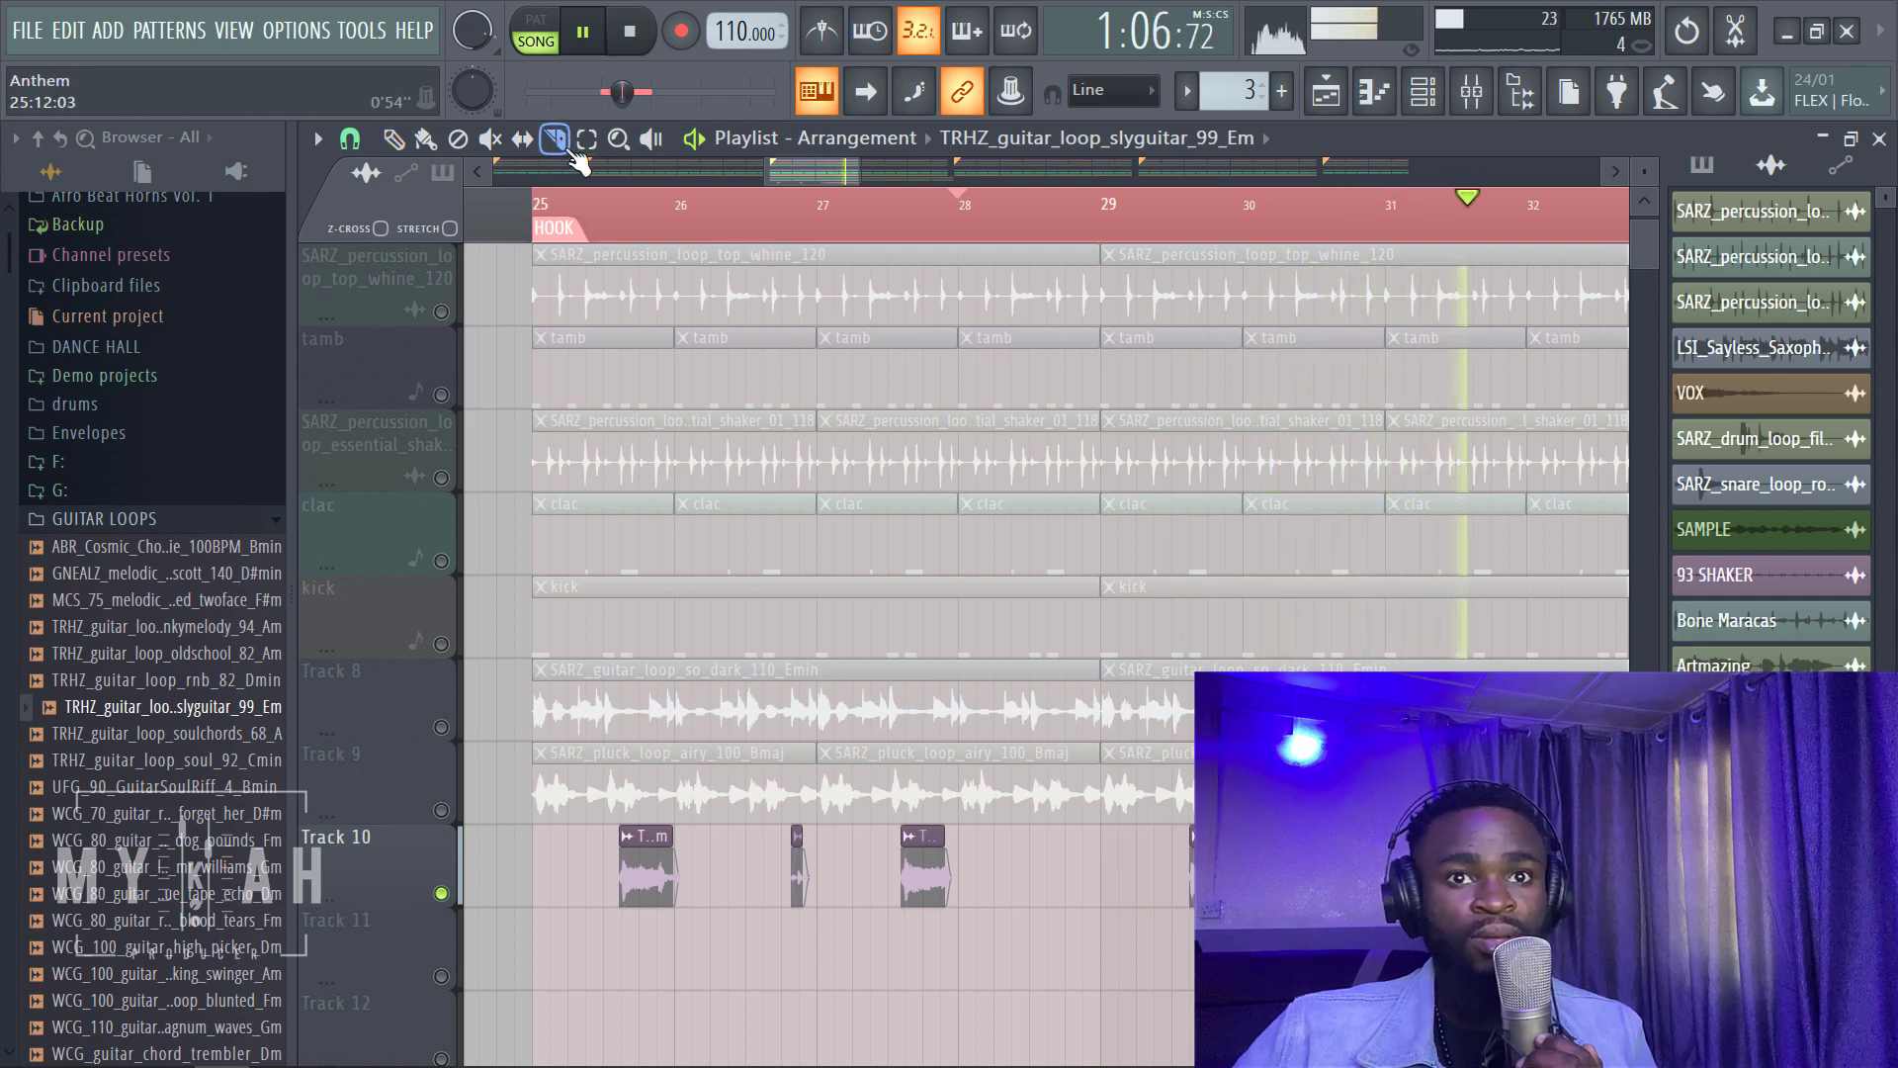
{"action": "left_click", "coordinate": [392, 140]}
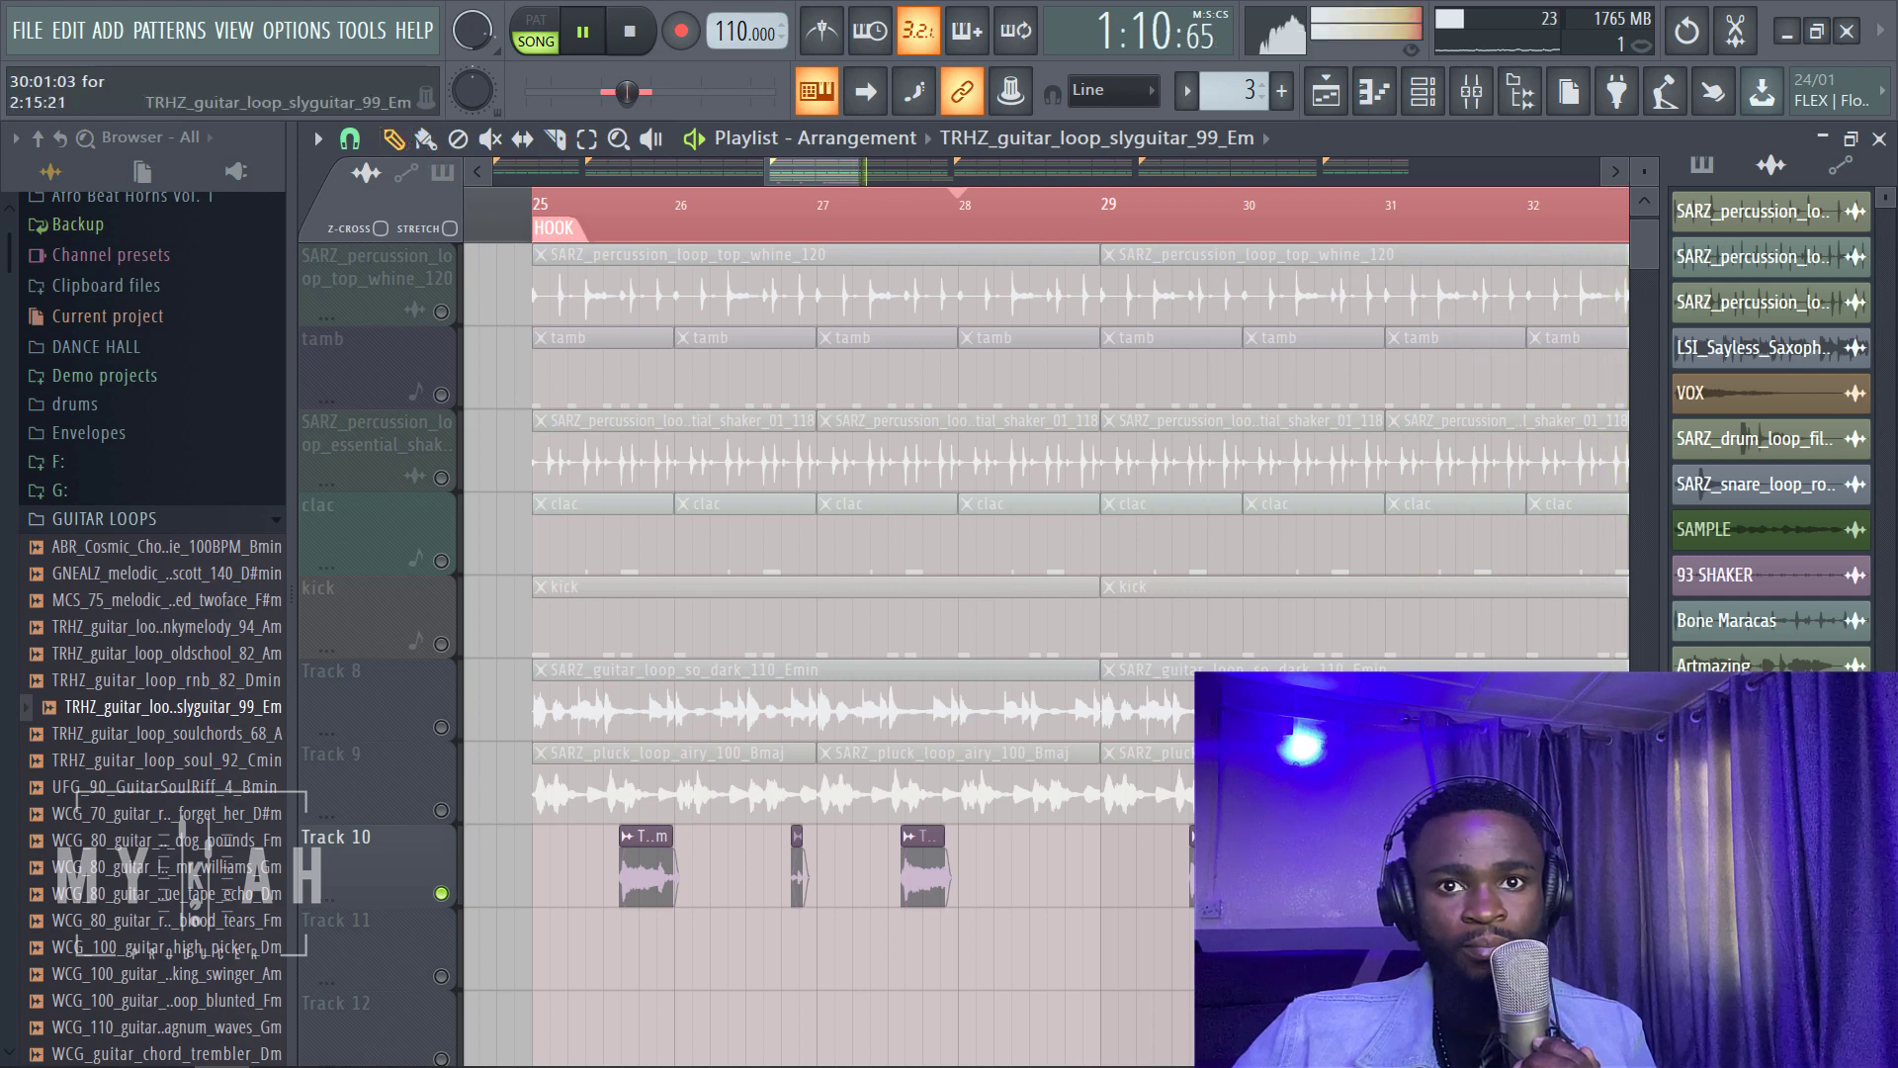
{"action": "left_click", "coordinate": [1260, 210]}
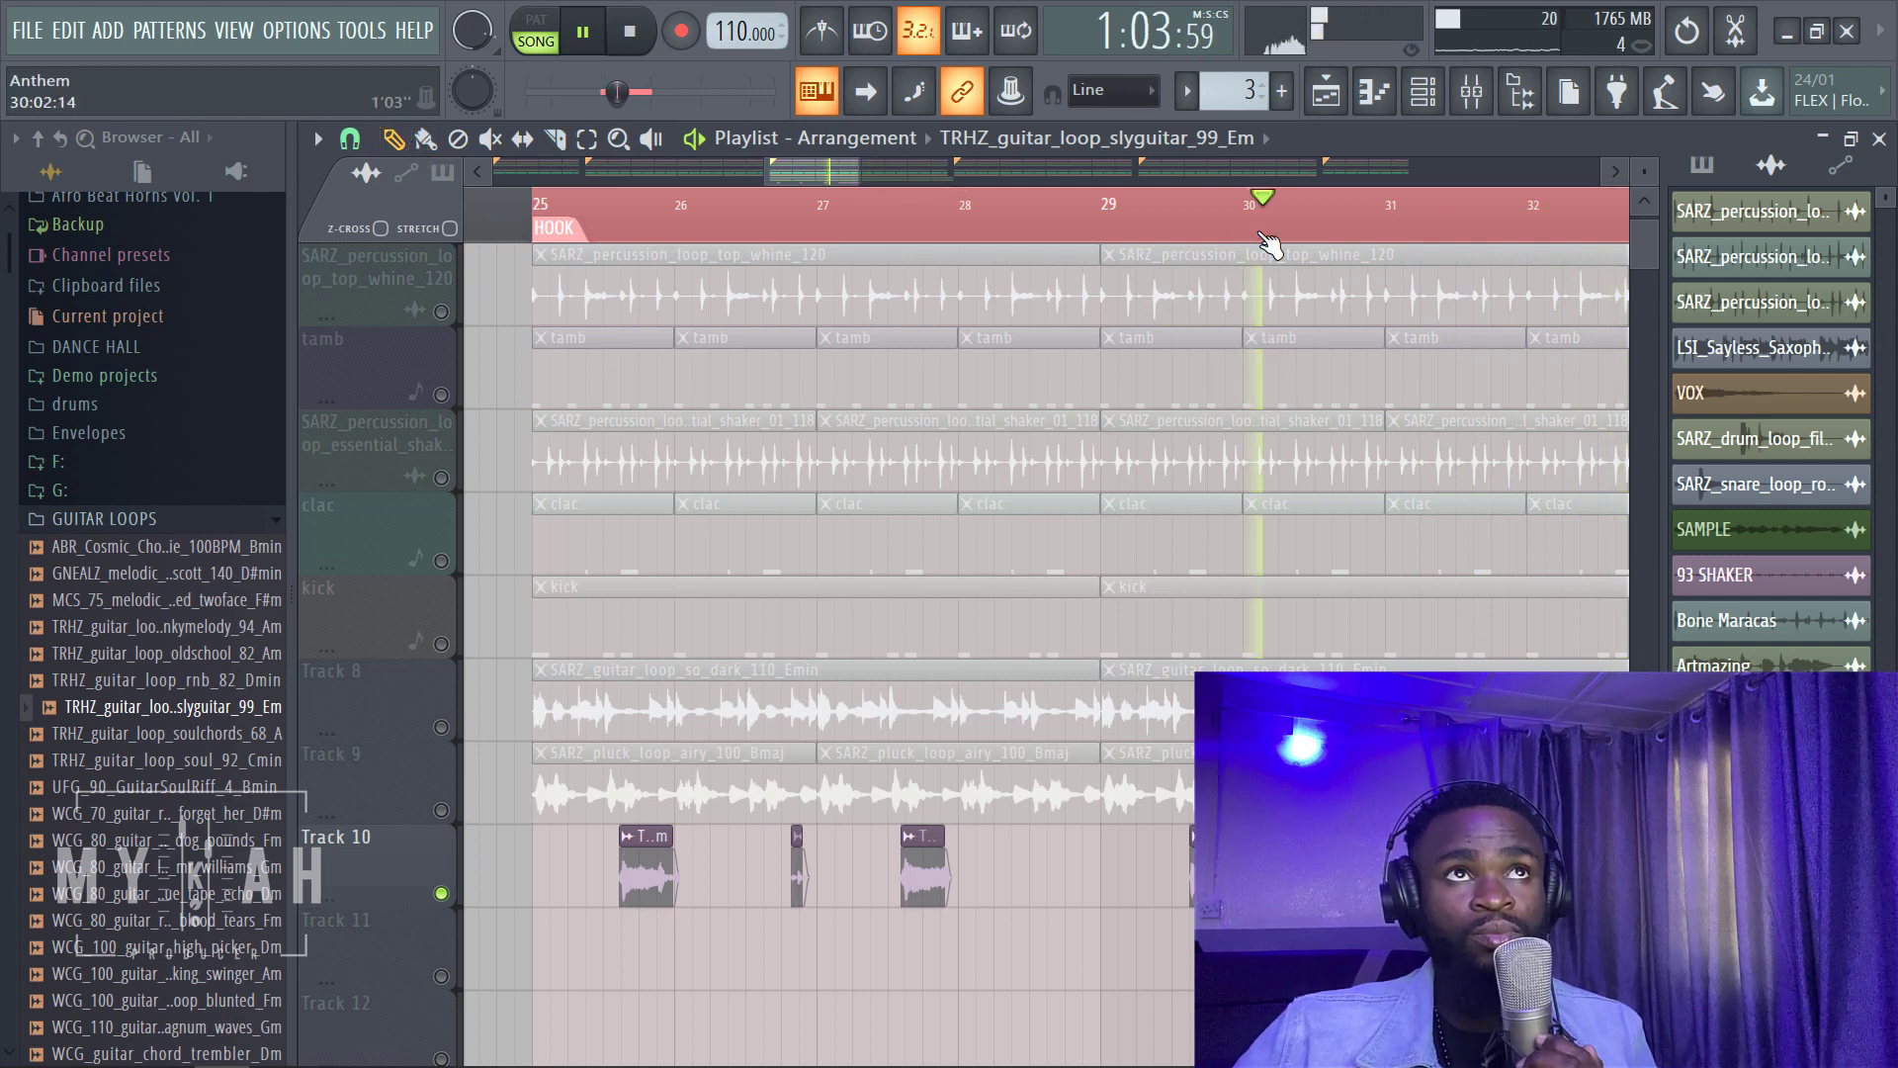
{"action": "left_click_drag", "start_coordinate": [824, 170], "coordinate": [858, 200]}
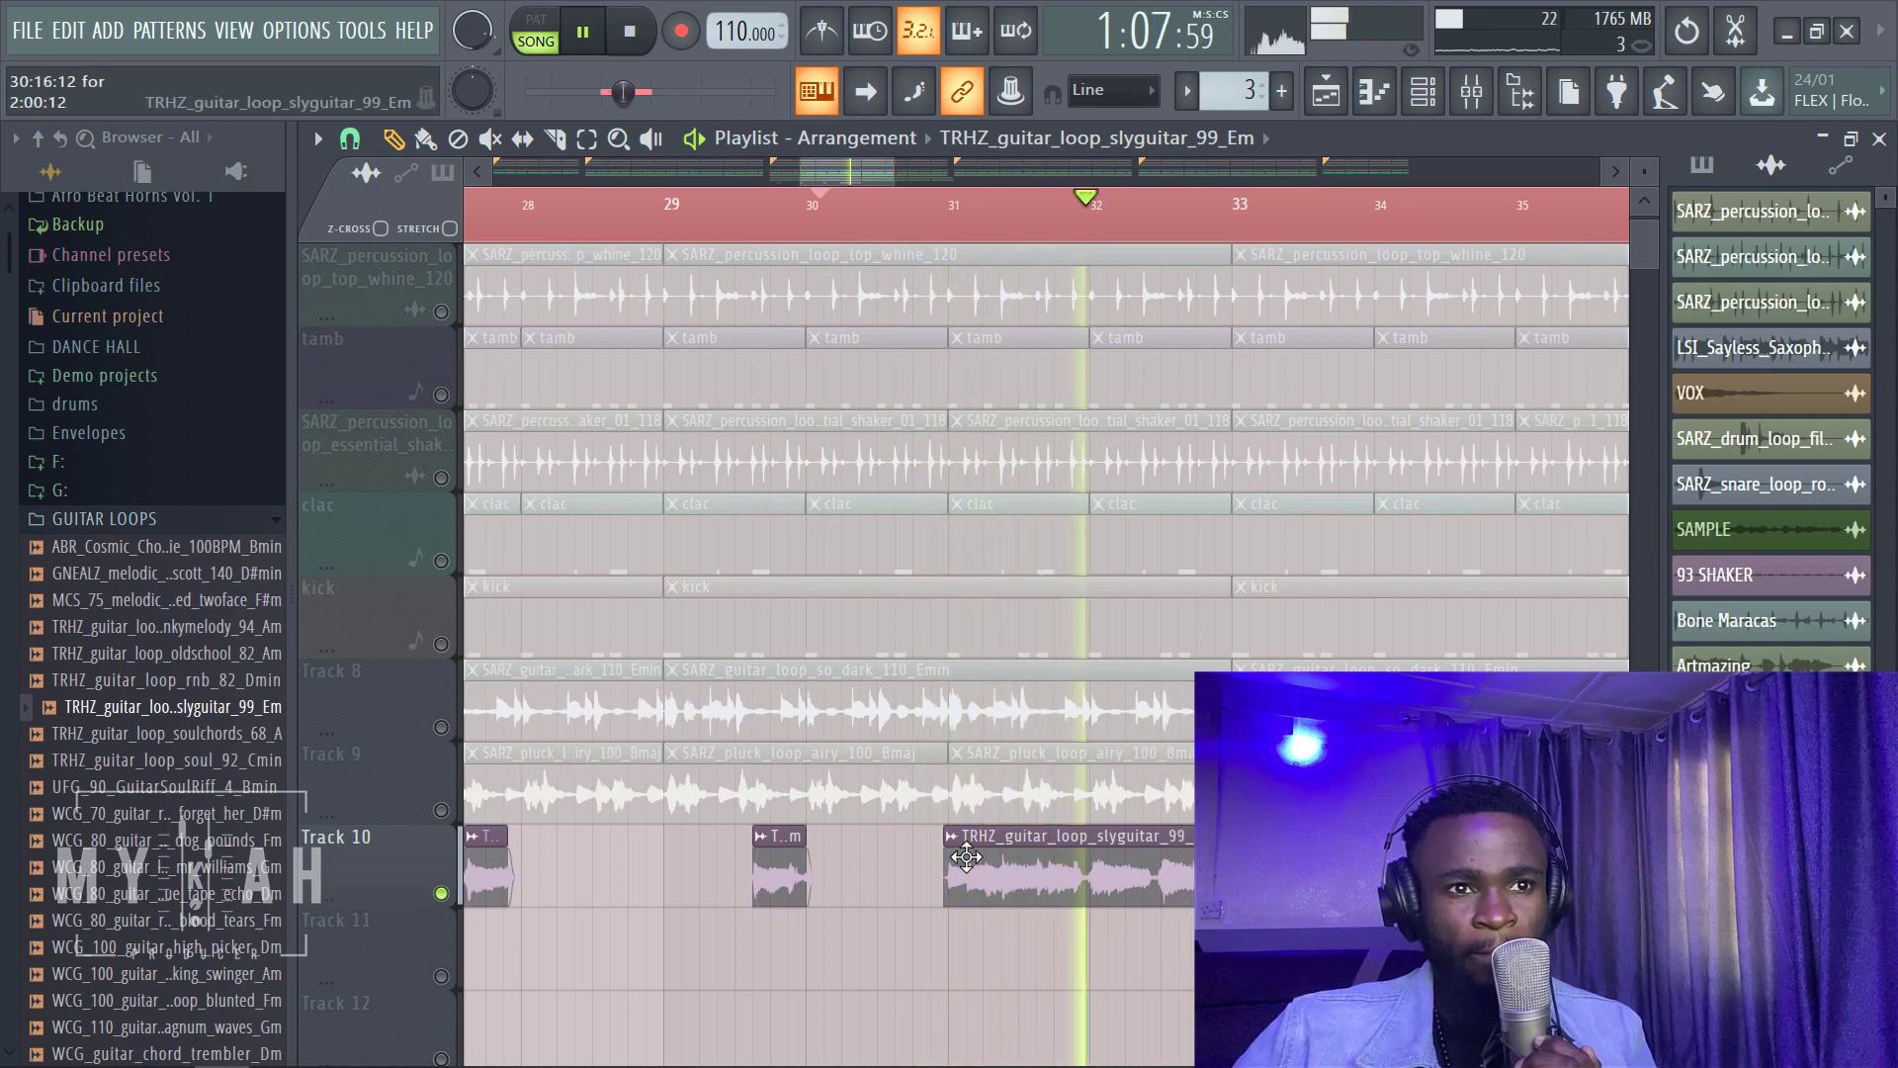
Step: Trim the last guitar piece to start at about 31:10:20 with a length of about 0:04:17, and play it from bar 31
{"action": "left_click_drag", "start_coordinate": [946, 911], "coordinate": [1043, 911]}
{"action": "left_click_drag", "start_coordinate": [1216, 893], "coordinate": [1071, 893]}
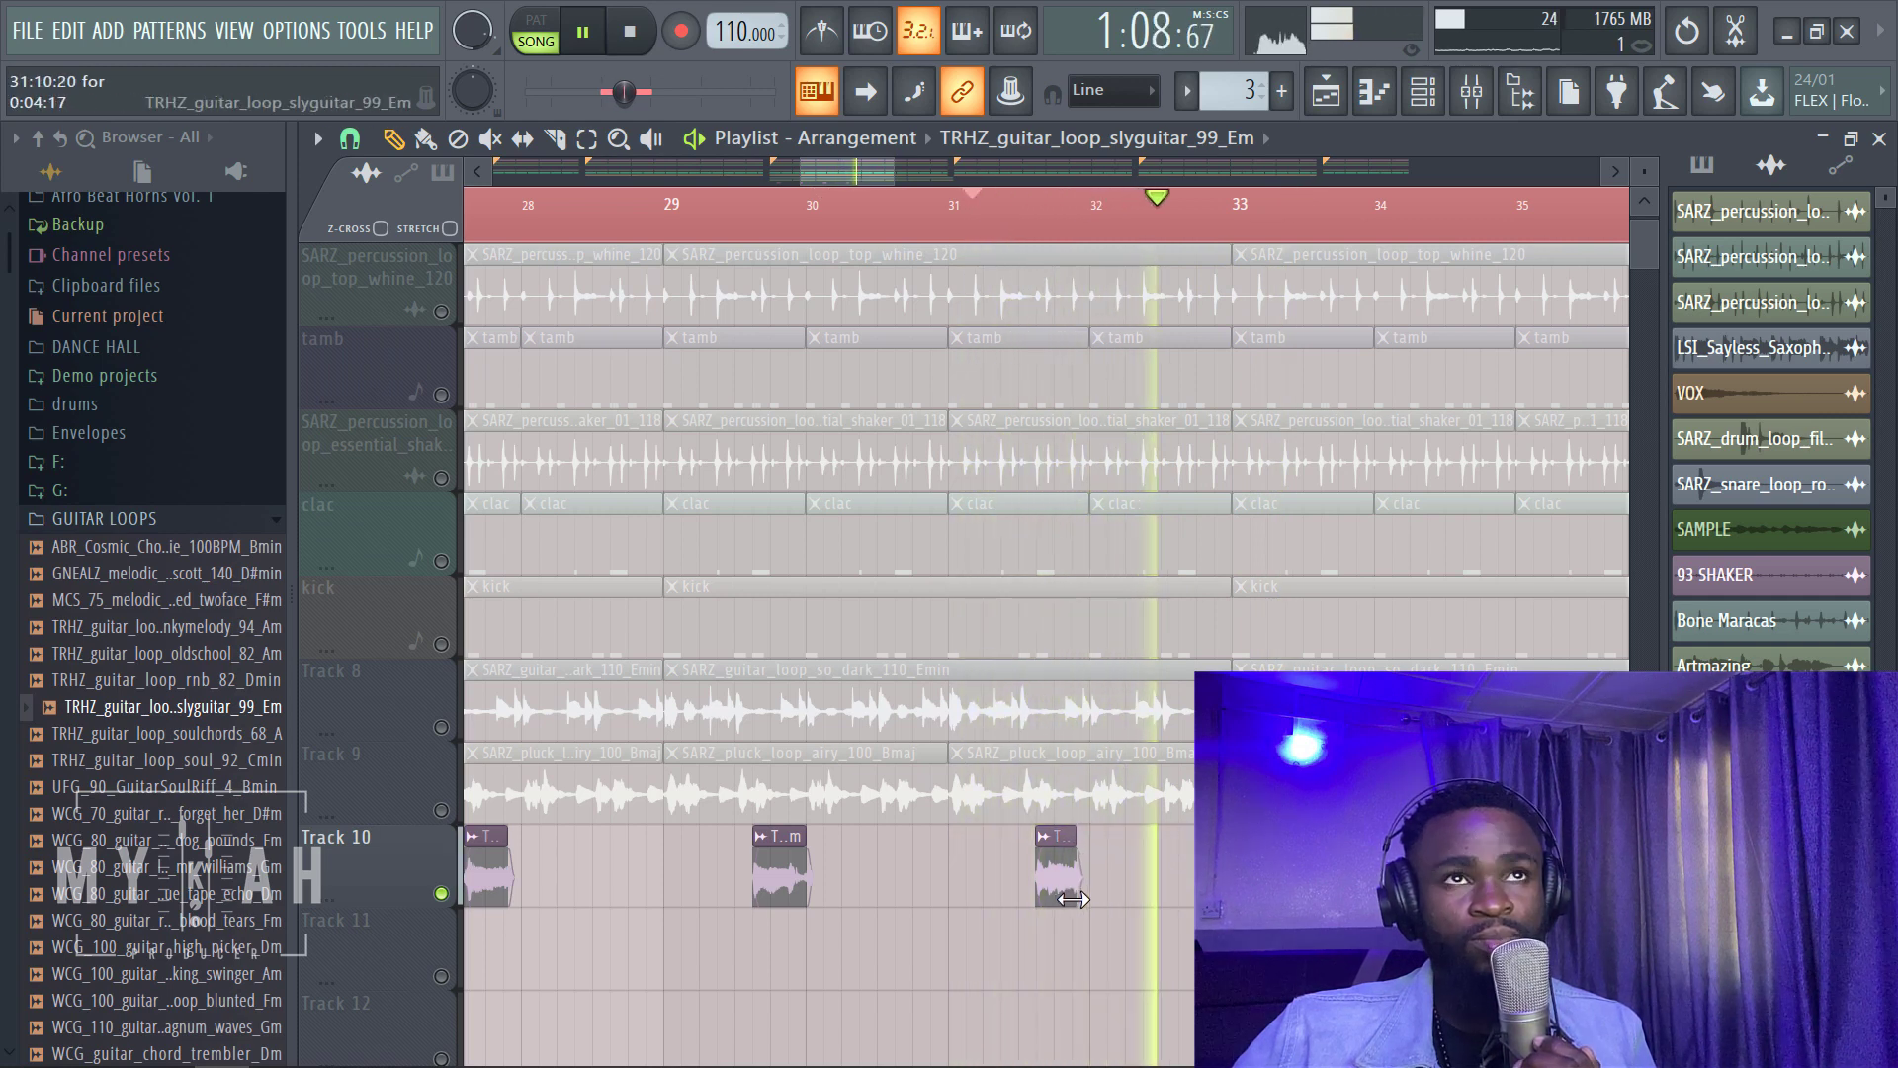
{"action": "left_click", "coordinate": [997, 229]}
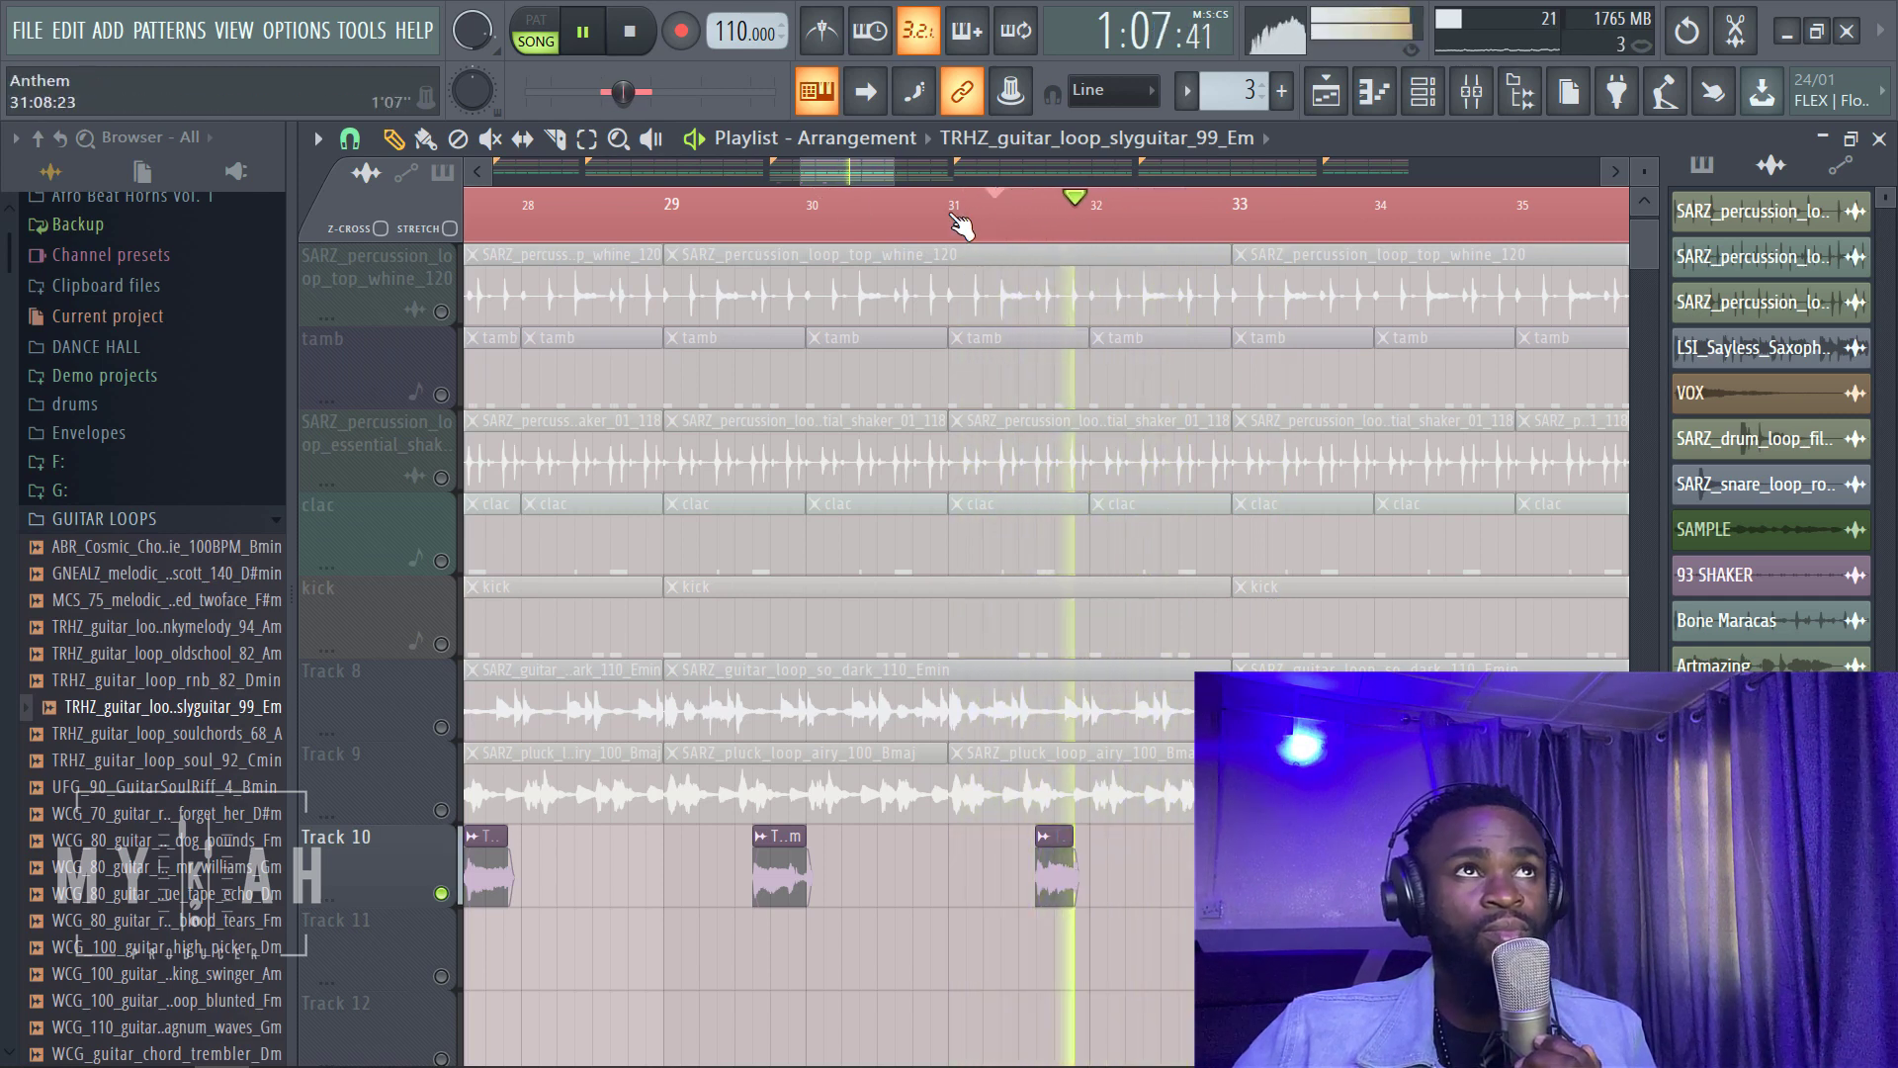
Step: Stop playback and set the playlist snap to Bar
{"action": "left_click", "coordinate": [624, 43]}
{"action": "left_click_drag", "start_coordinate": [832, 181], "coordinate": [781, 197]}
{"action": "left_click", "coordinate": [350, 139]}
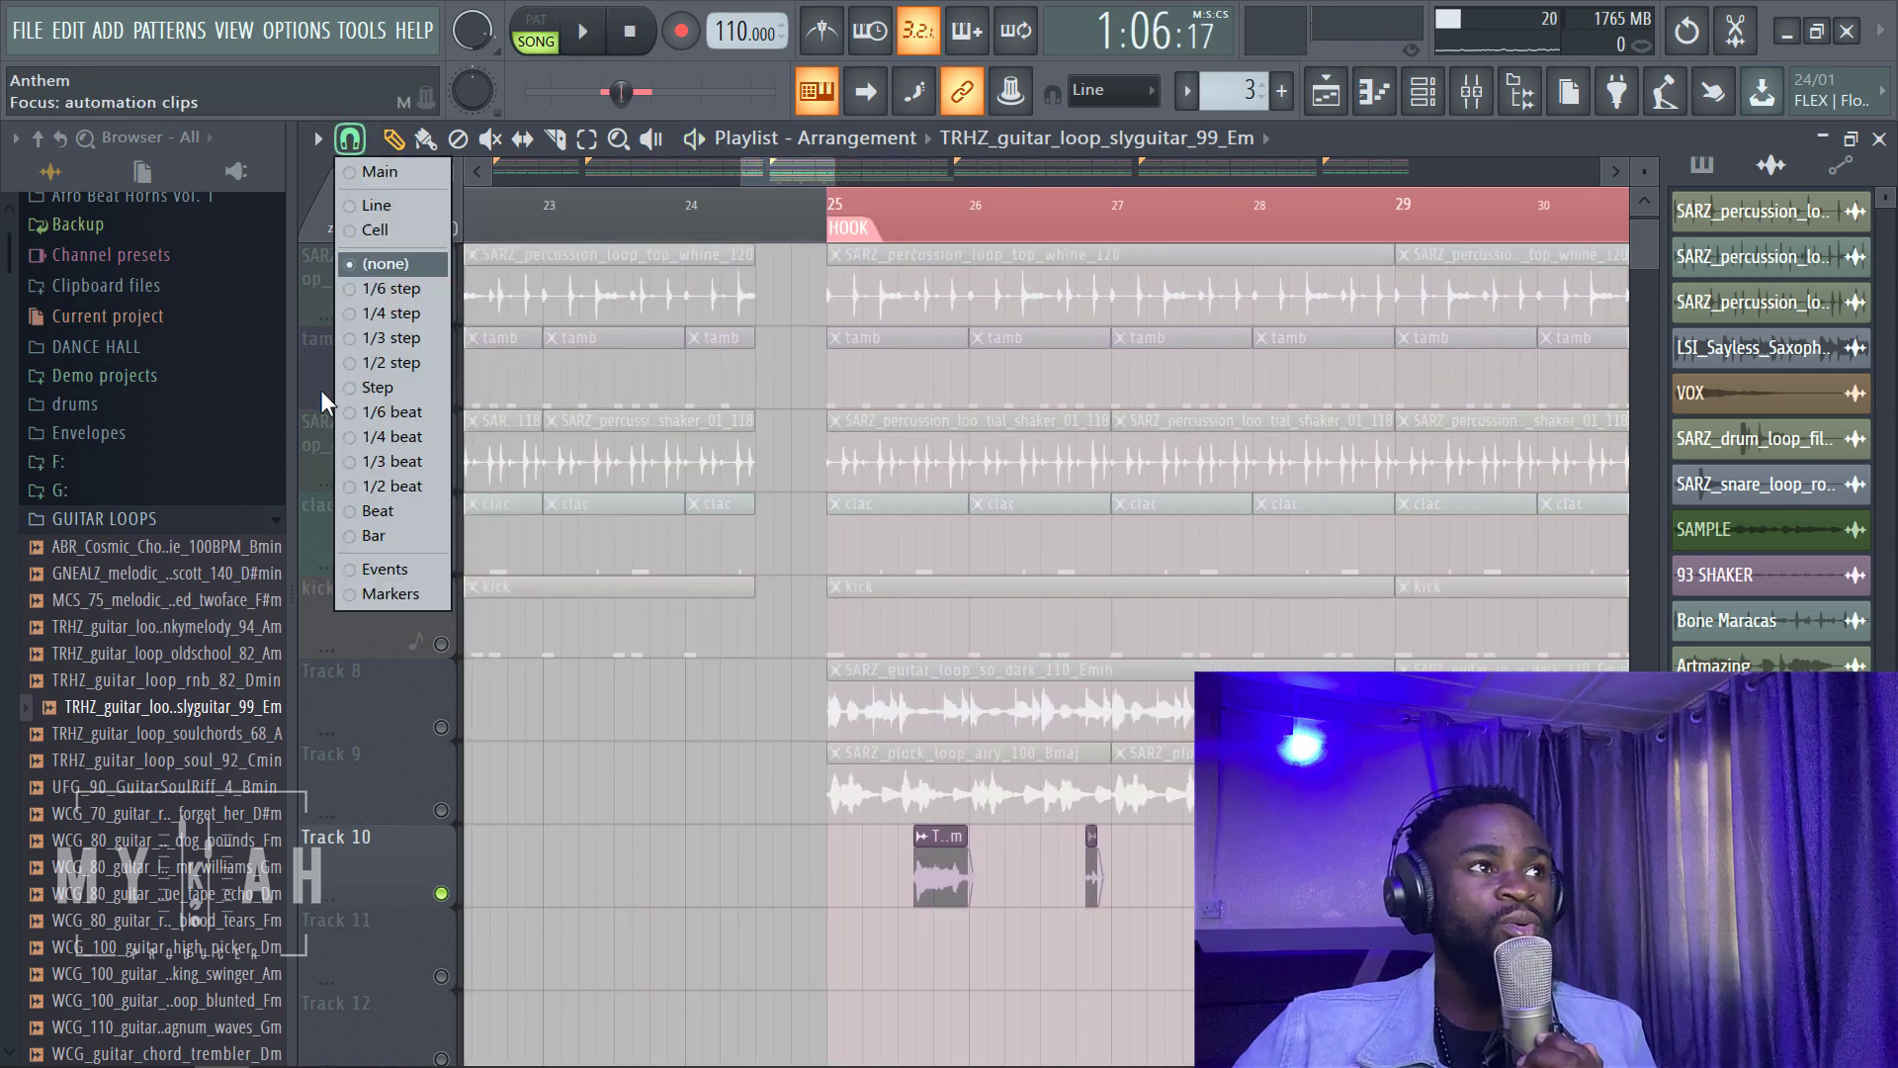
{"action": "left_click", "coordinate": [383, 536]}
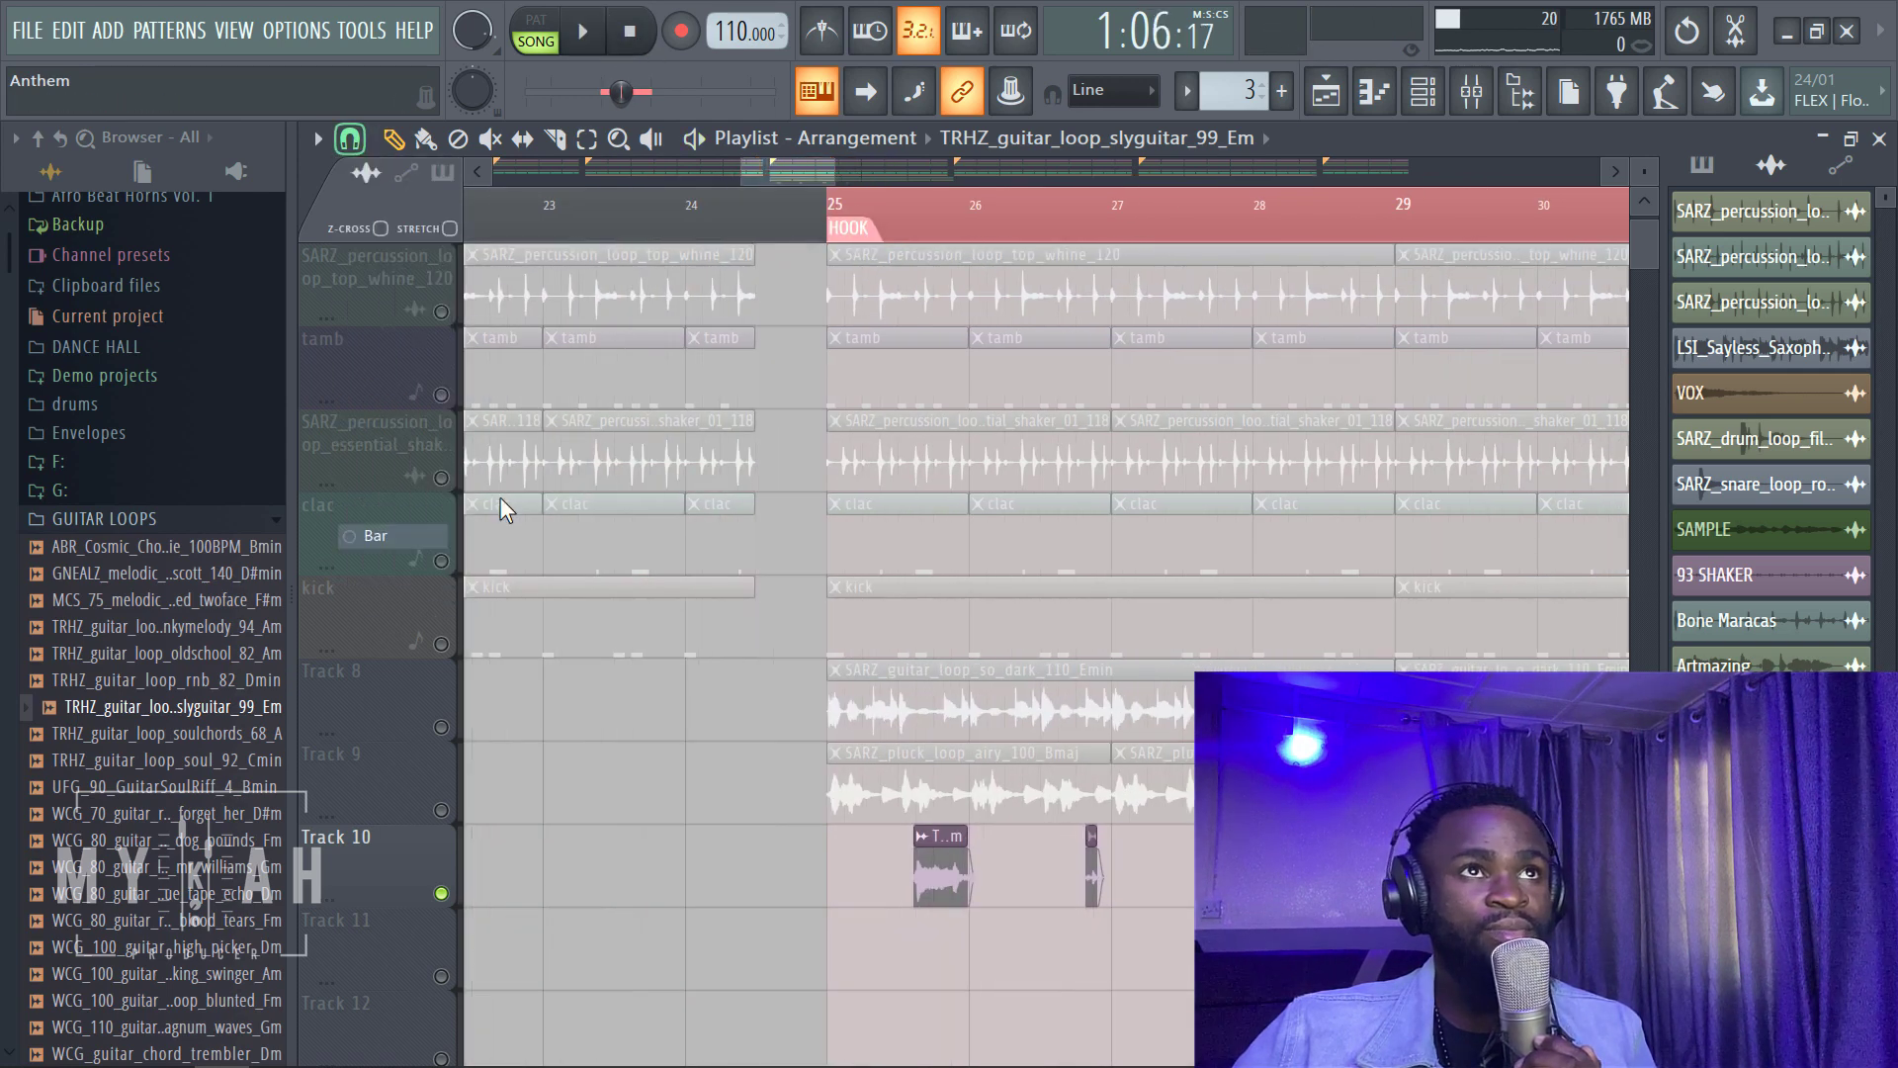
Step: Unmute the pluck loop on Track 9 and play the HOOK from bar 25 together with the chopped guitar pieces
{"action": "left_click", "coordinate": [442, 810]}
{"action": "left_click", "coordinate": [589, 34]}
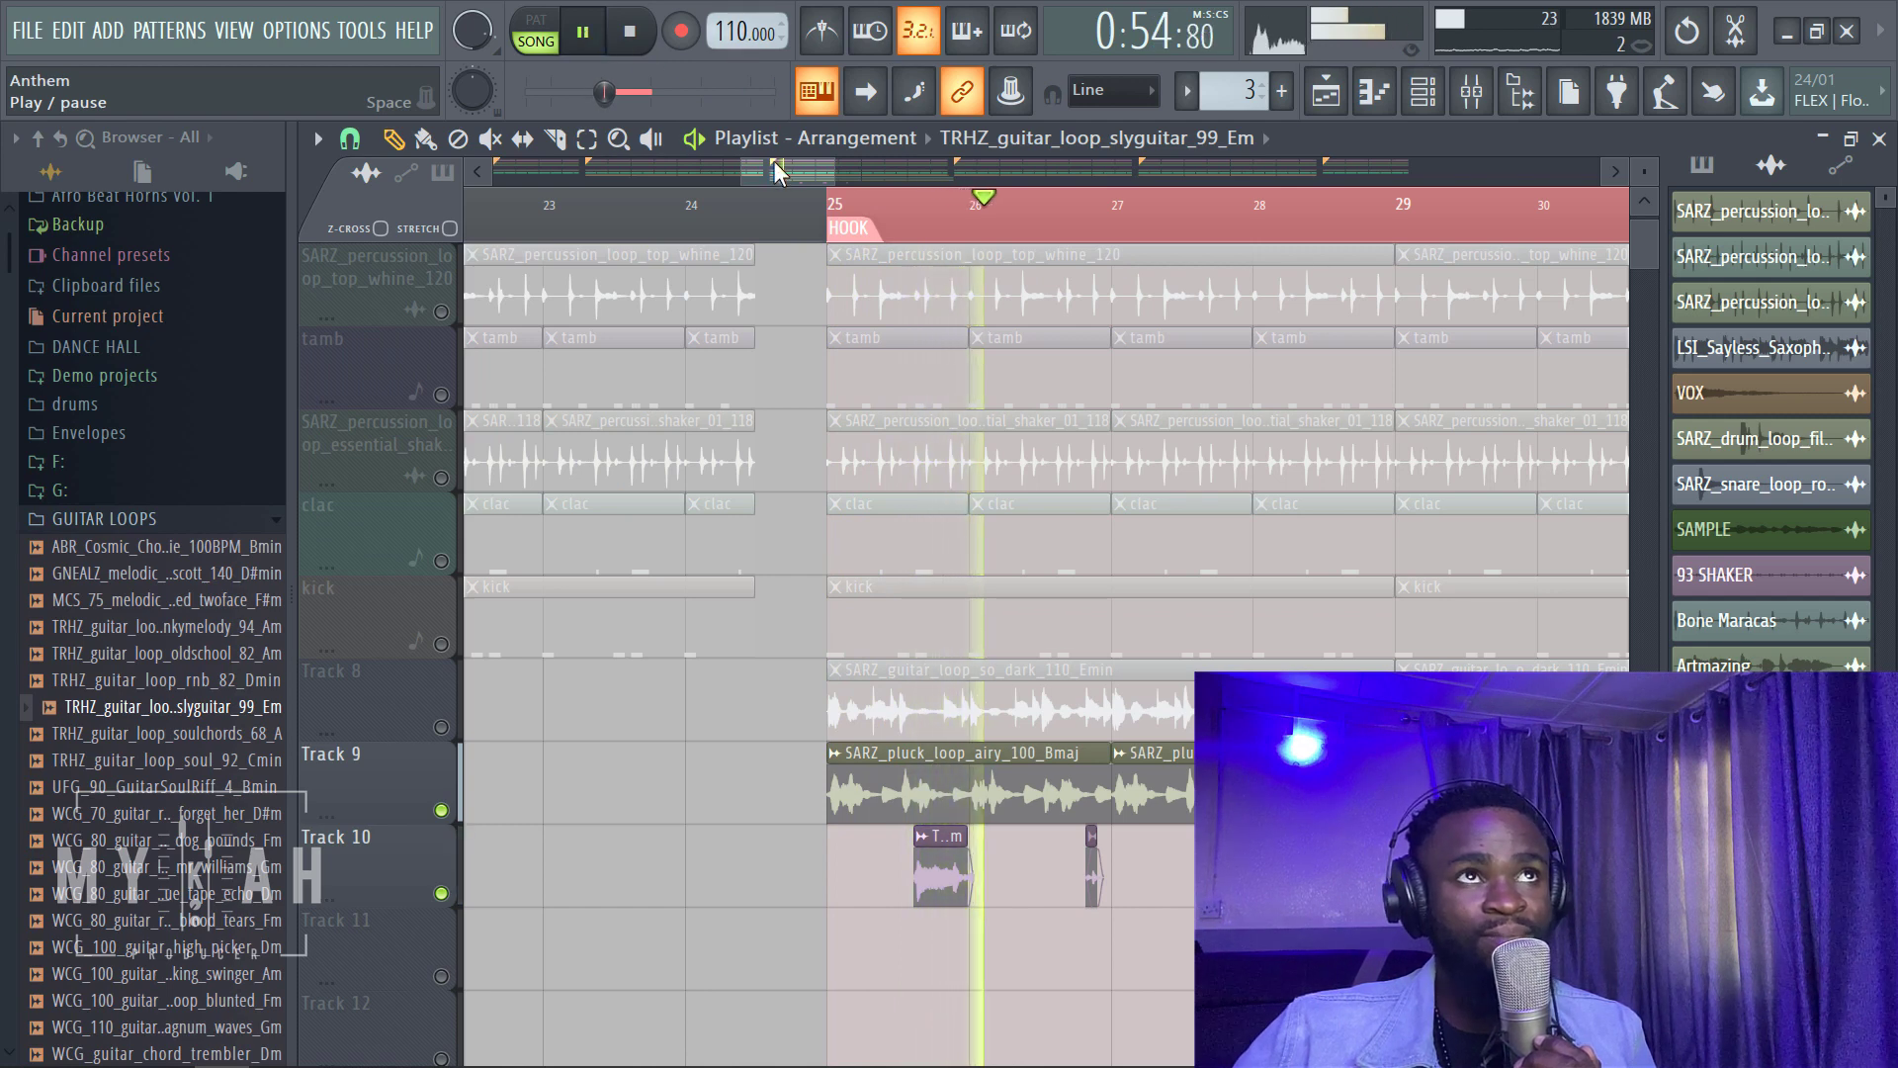
{"action": "left_click_drag", "start_coordinate": [792, 174], "coordinate": [803, 176]}
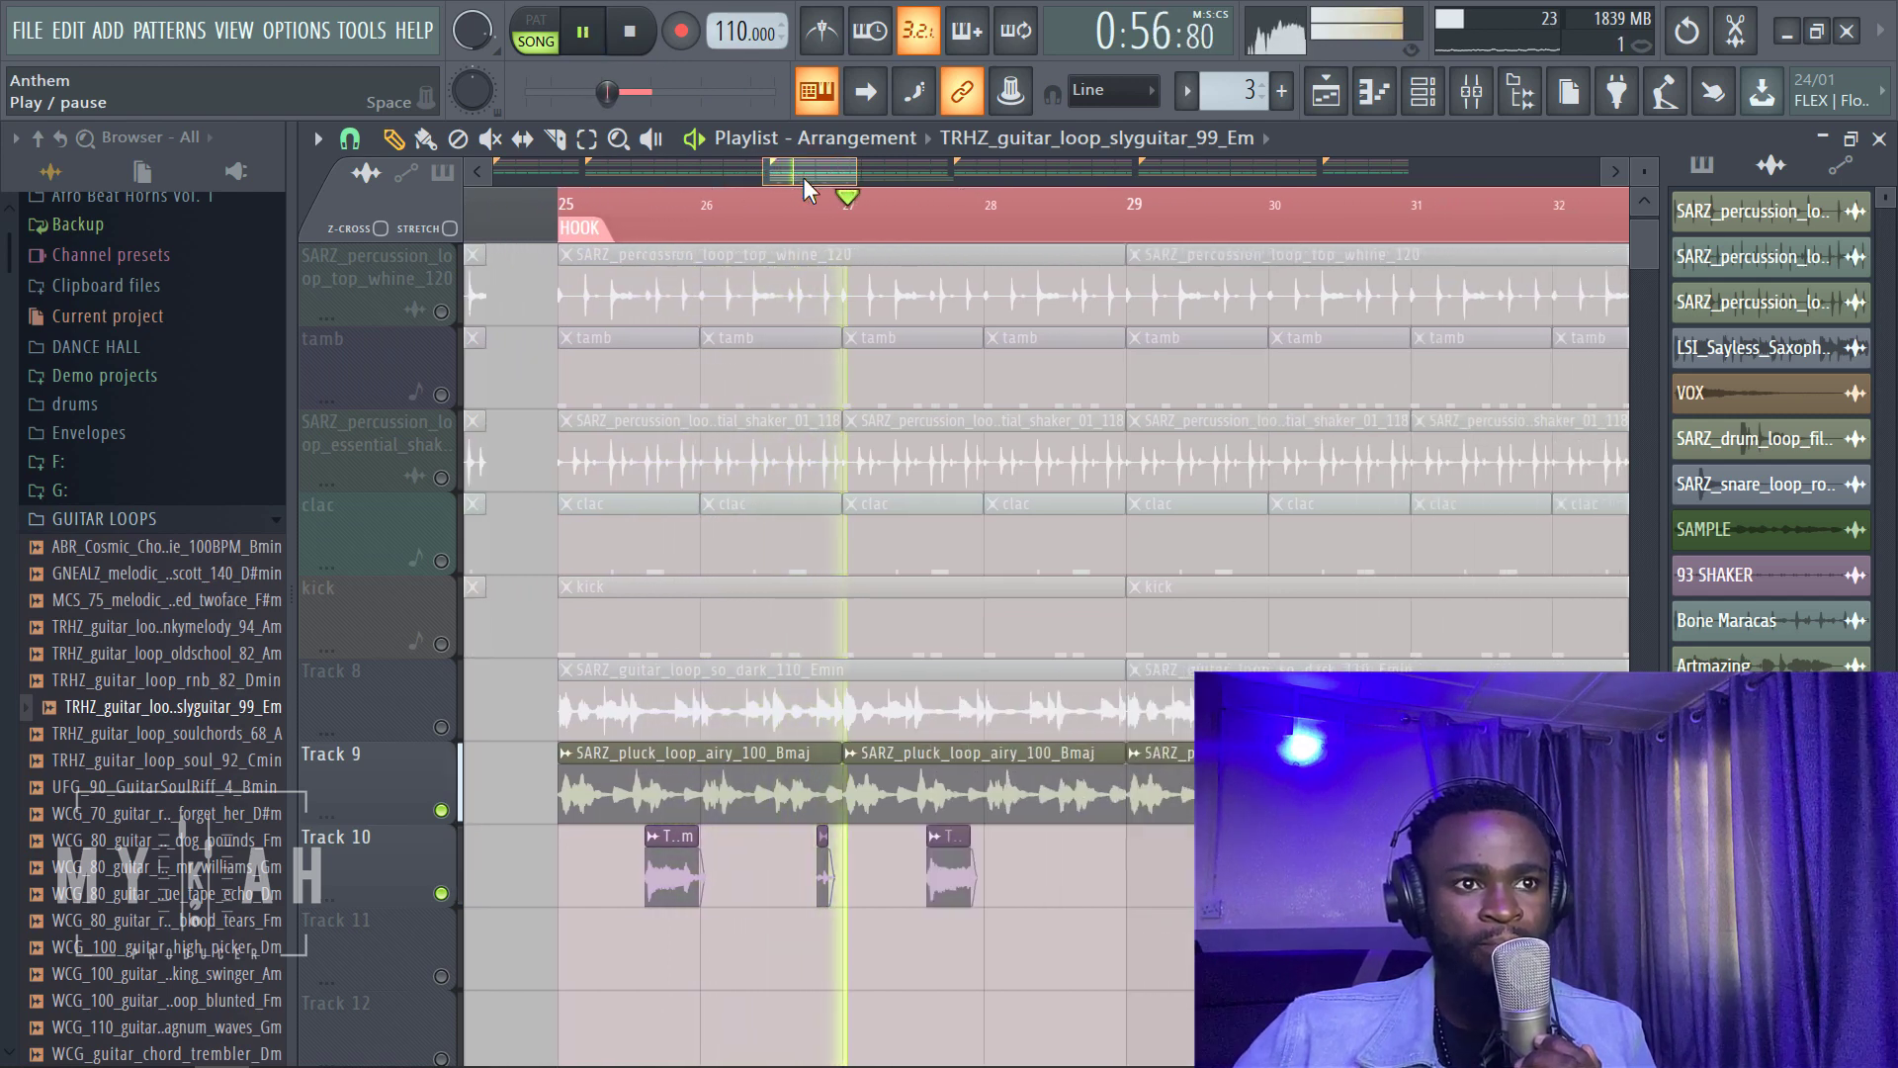
{"action": "left_click_drag", "start_coordinate": [814, 183], "coordinate": [839, 196]}
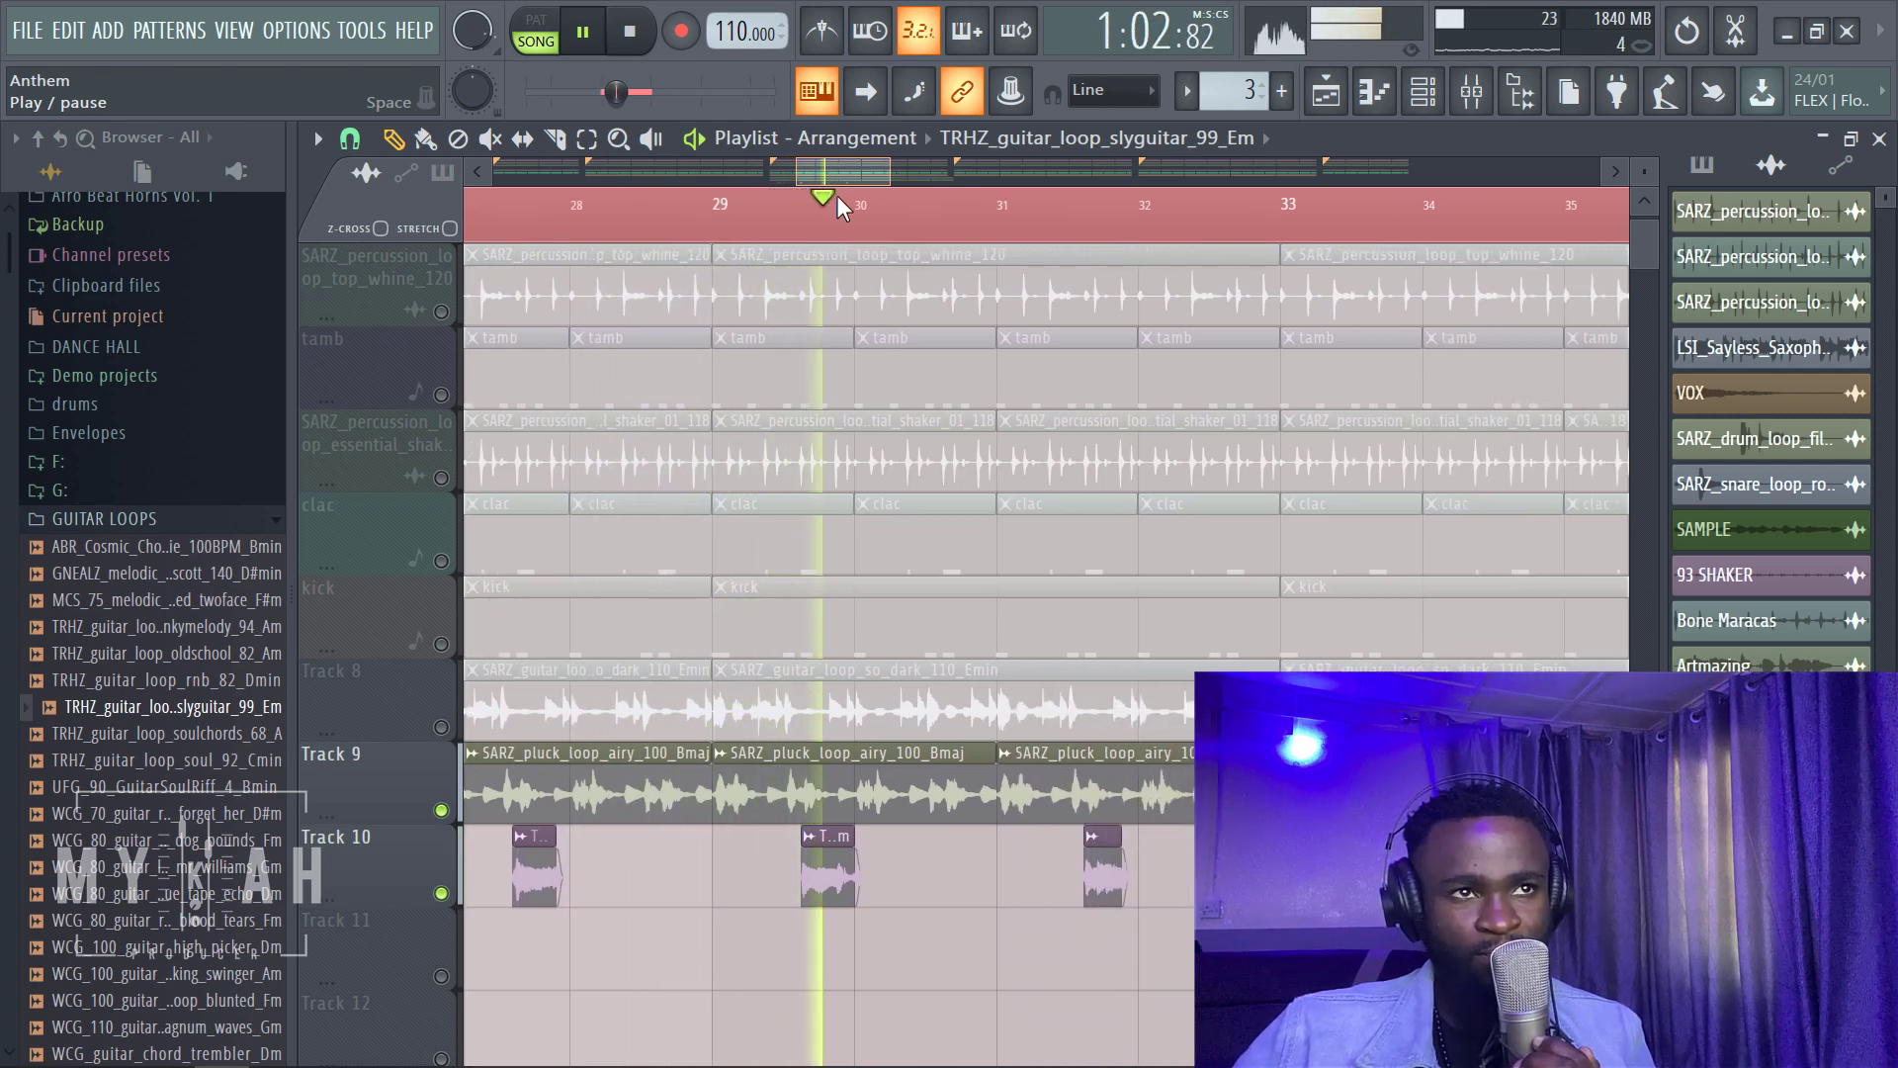
{"action": "scroll", "coordinate": [882, 218], "scroll_direction": "down", "scroll_amount": 3}
{"action": "scroll", "coordinate": [890, 232], "scroll_direction": "up", "scroll_amount": 3}
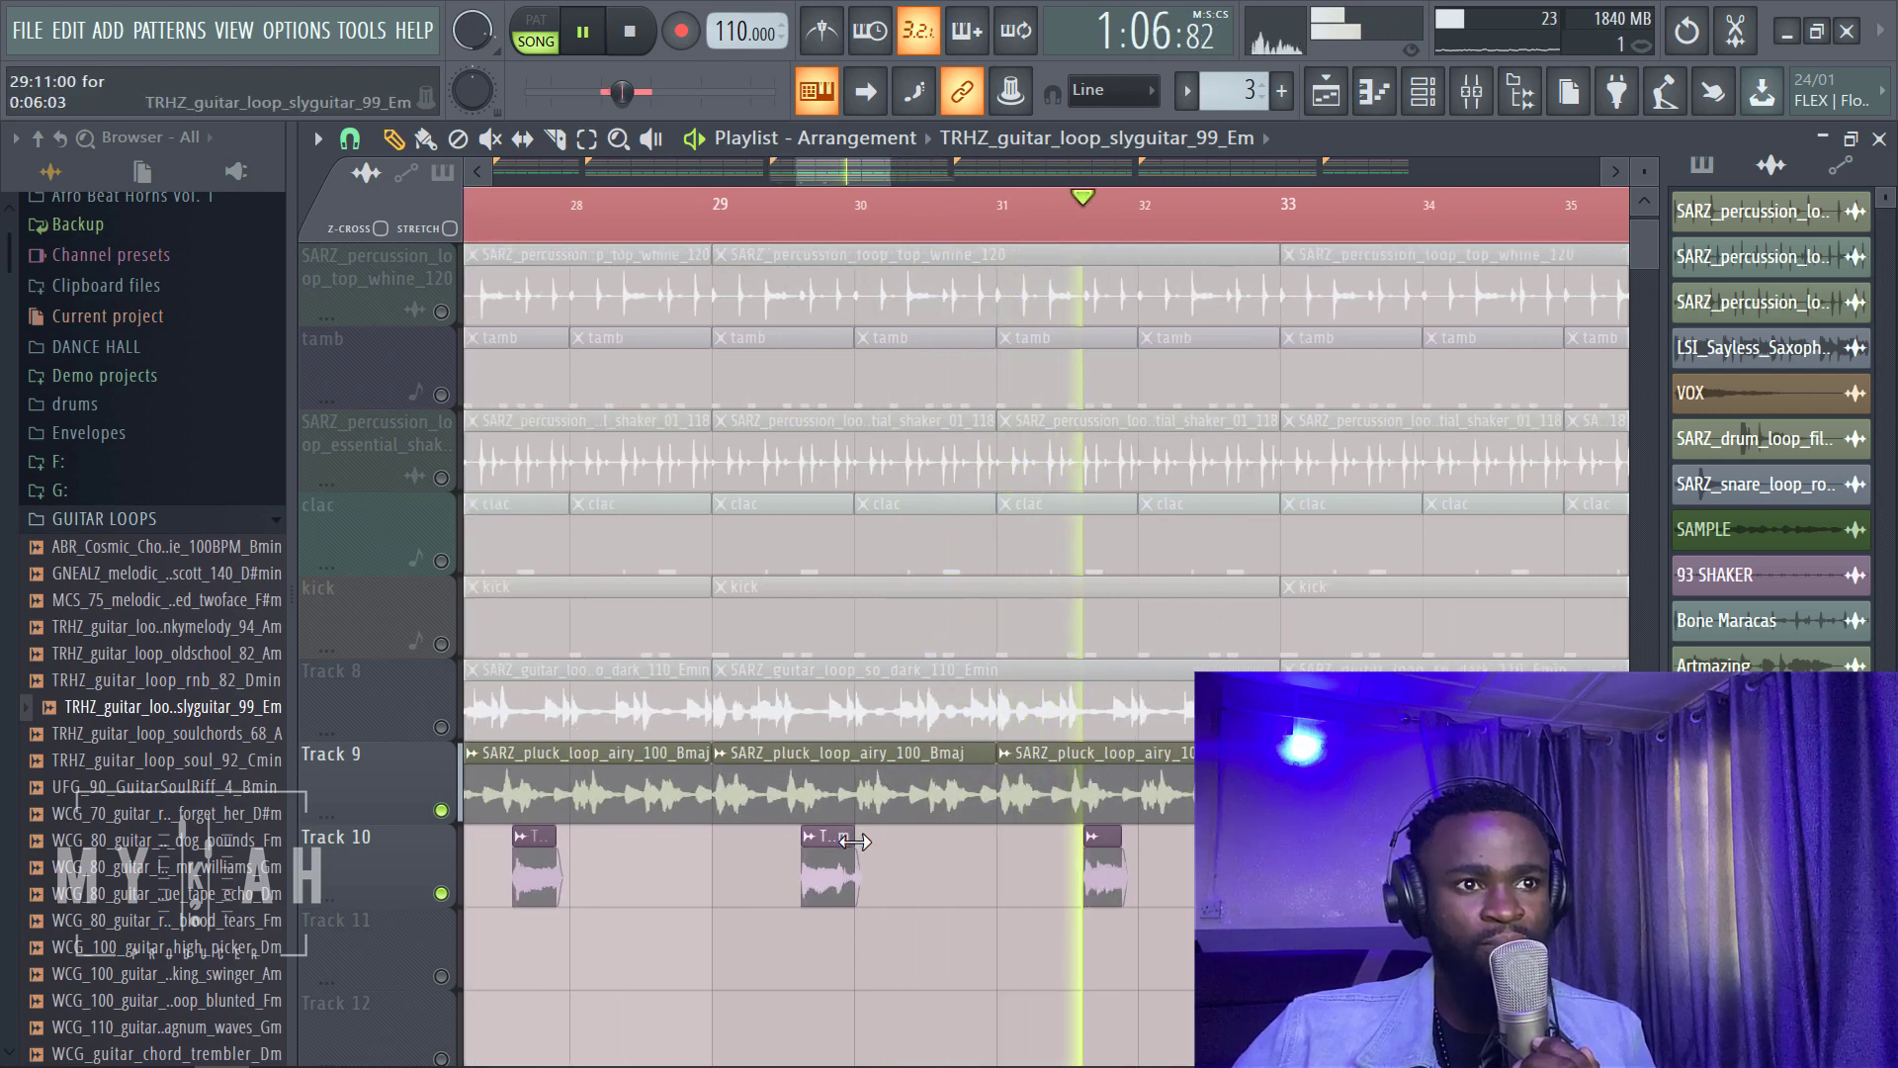
{"action": "key", "text": "space"}
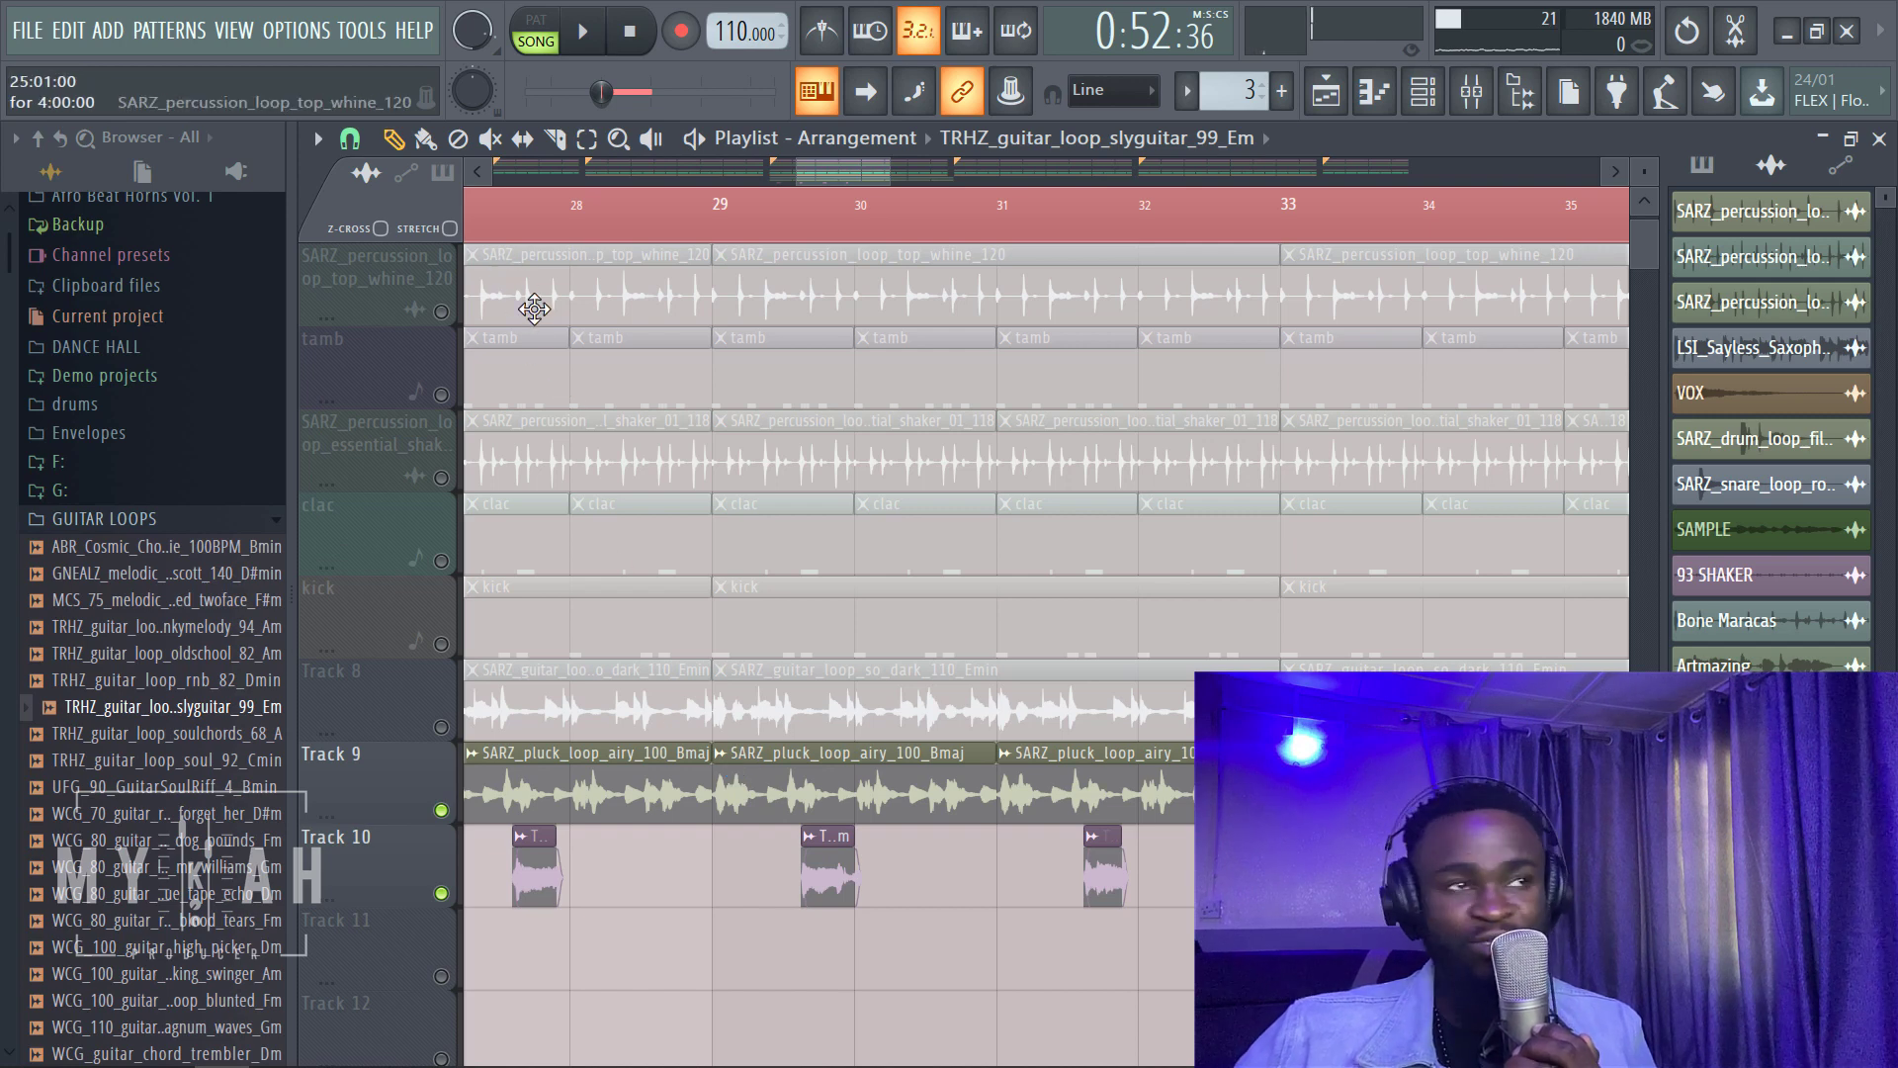
Step: Set the playlist snap to (none) and shorten the Track 10 guitar piece in bar 29 to about 0:04:12
{"action": "scroll", "coordinate": [791, 225], "scroll_direction": "up", "scroll_amount": 3}
{"action": "left_click", "coordinate": [350, 140]}
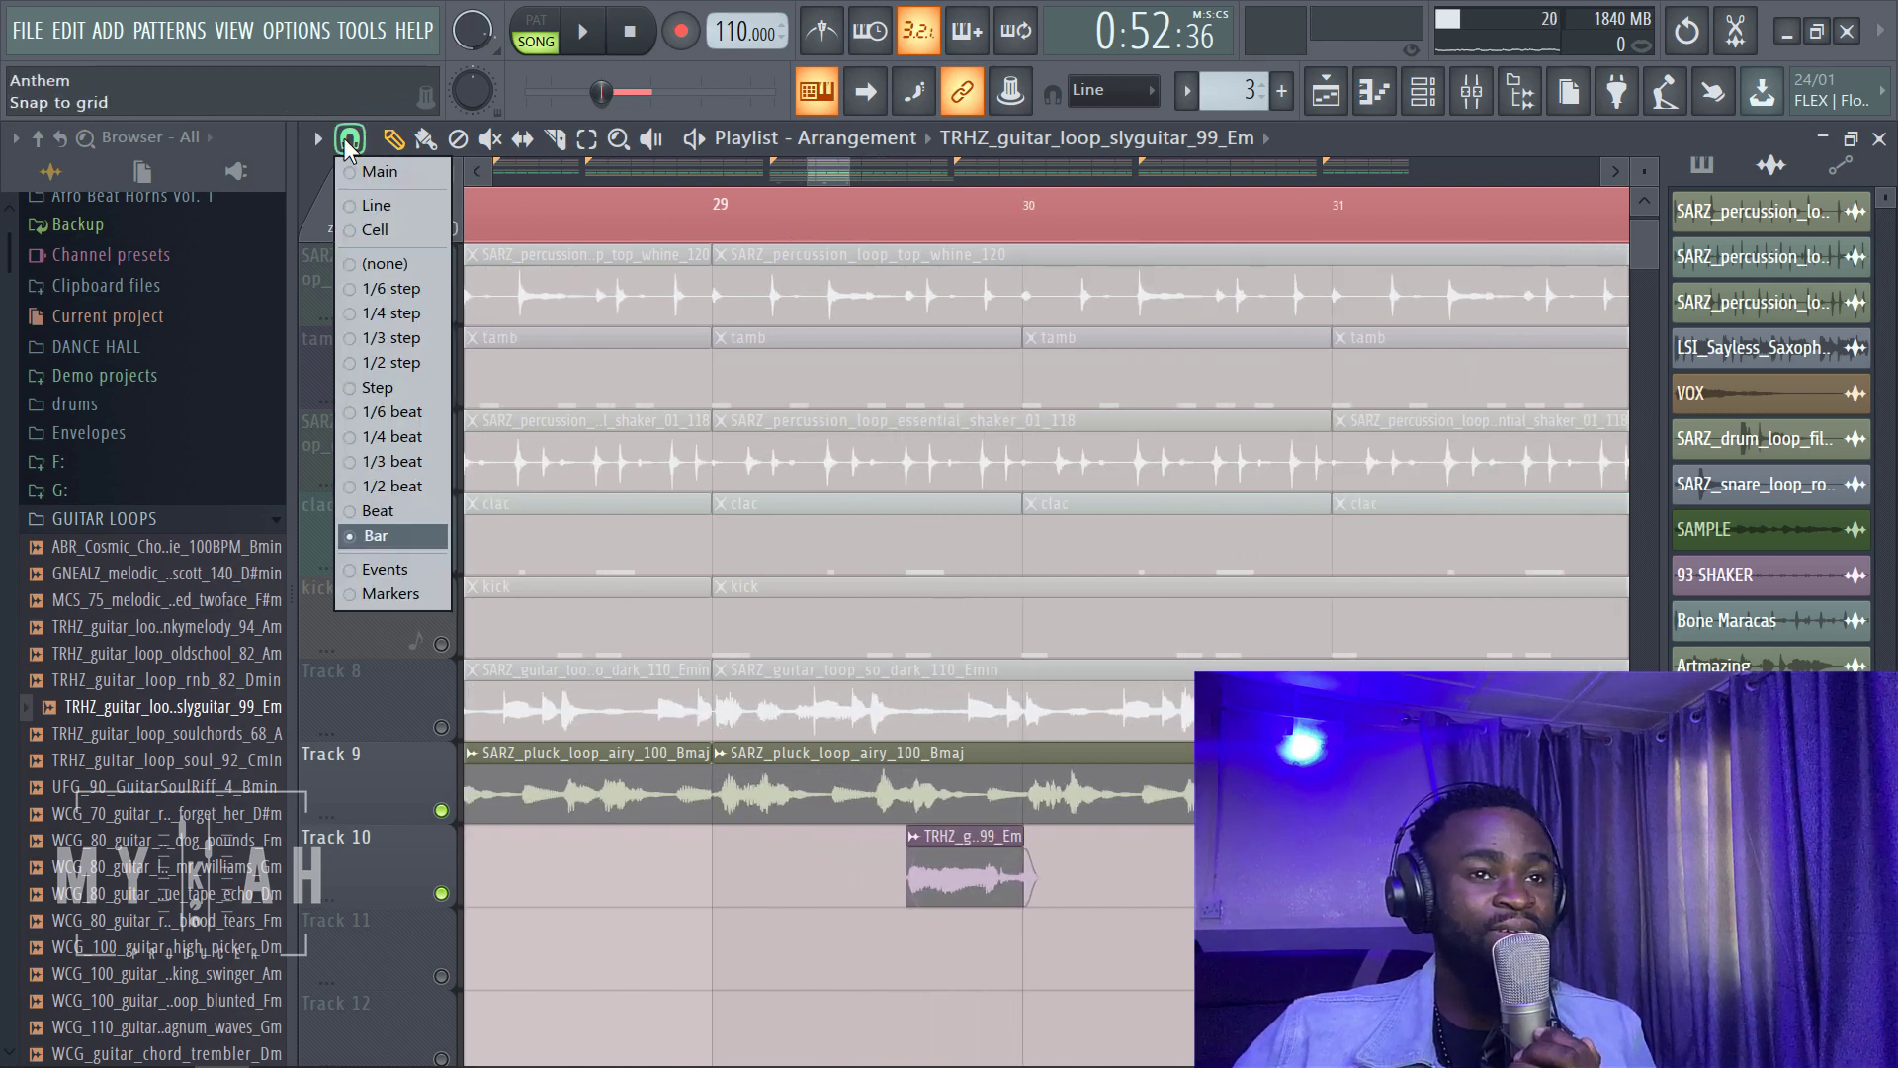
{"action": "left_click", "coordinate": [376, 534]}
{"action": "left_click", "coordinate": [350, 139]}
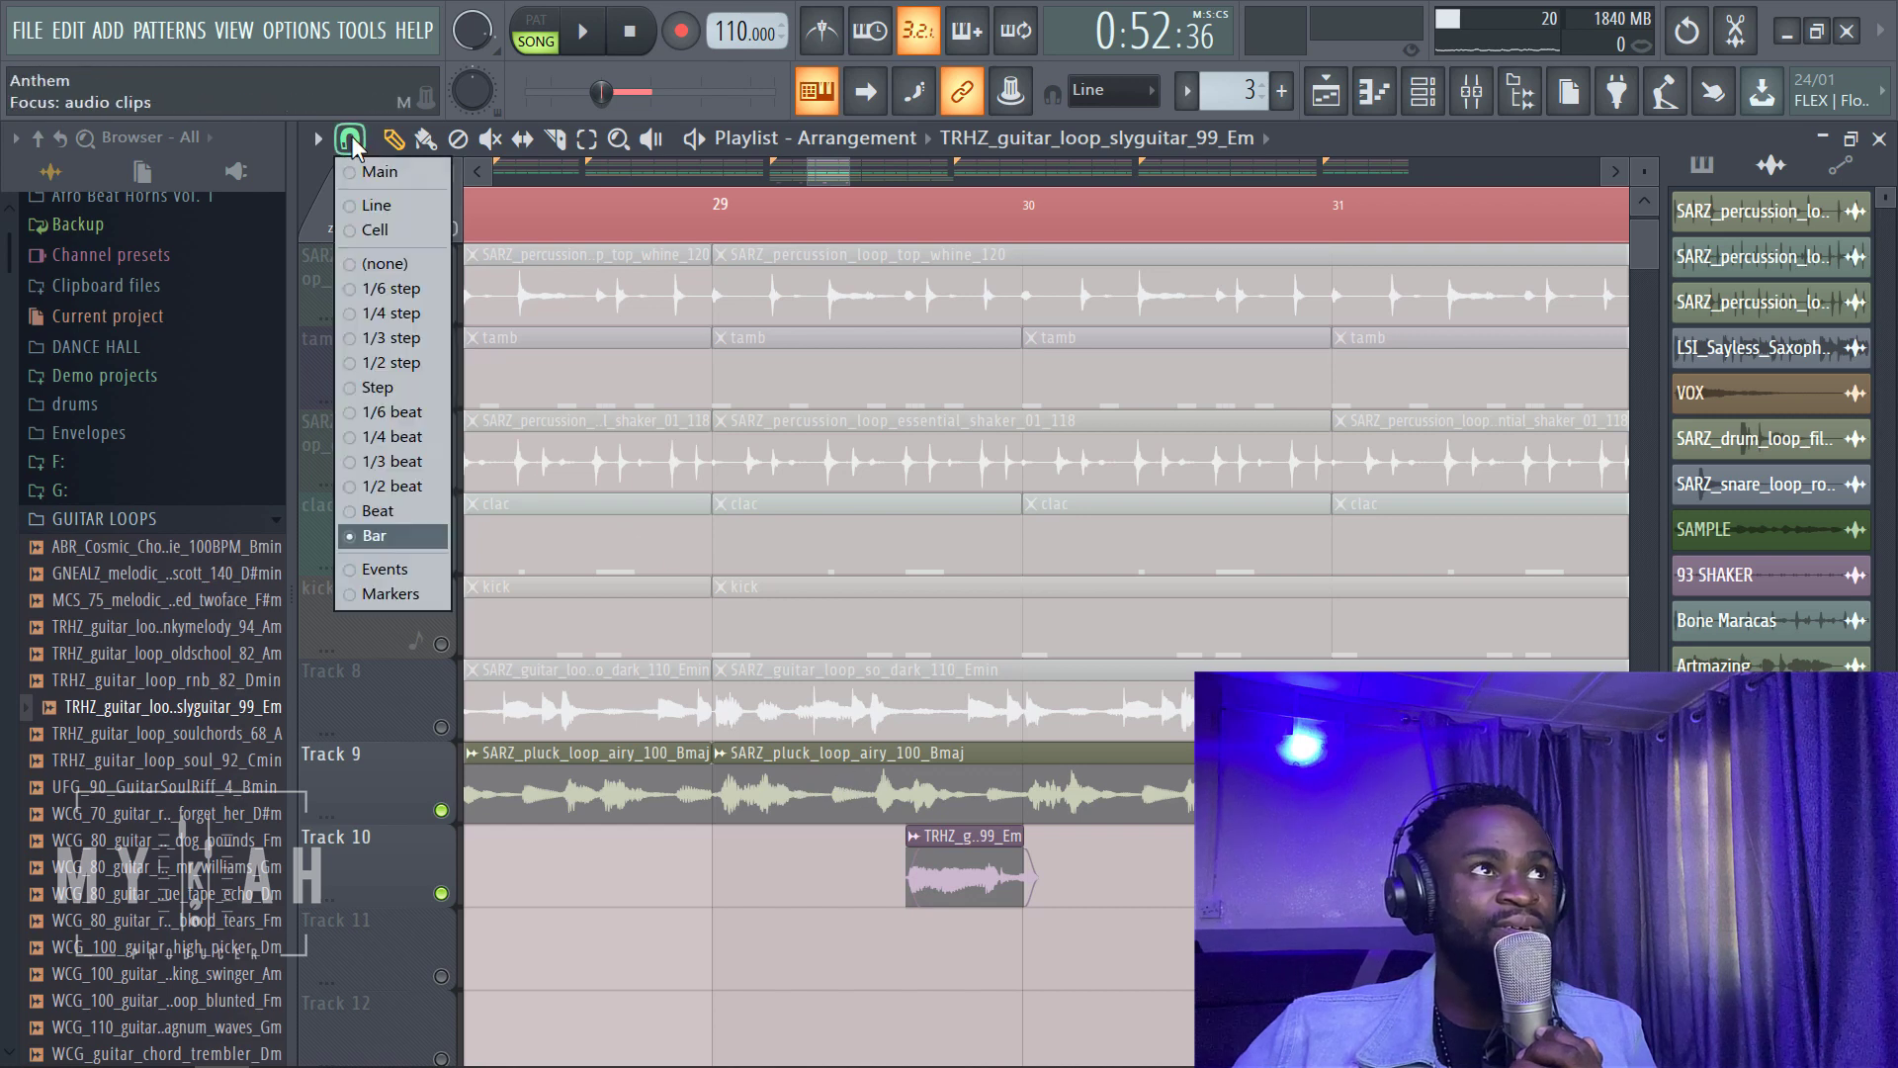
{"action": "left_click", "coordinate": [395, 264]}
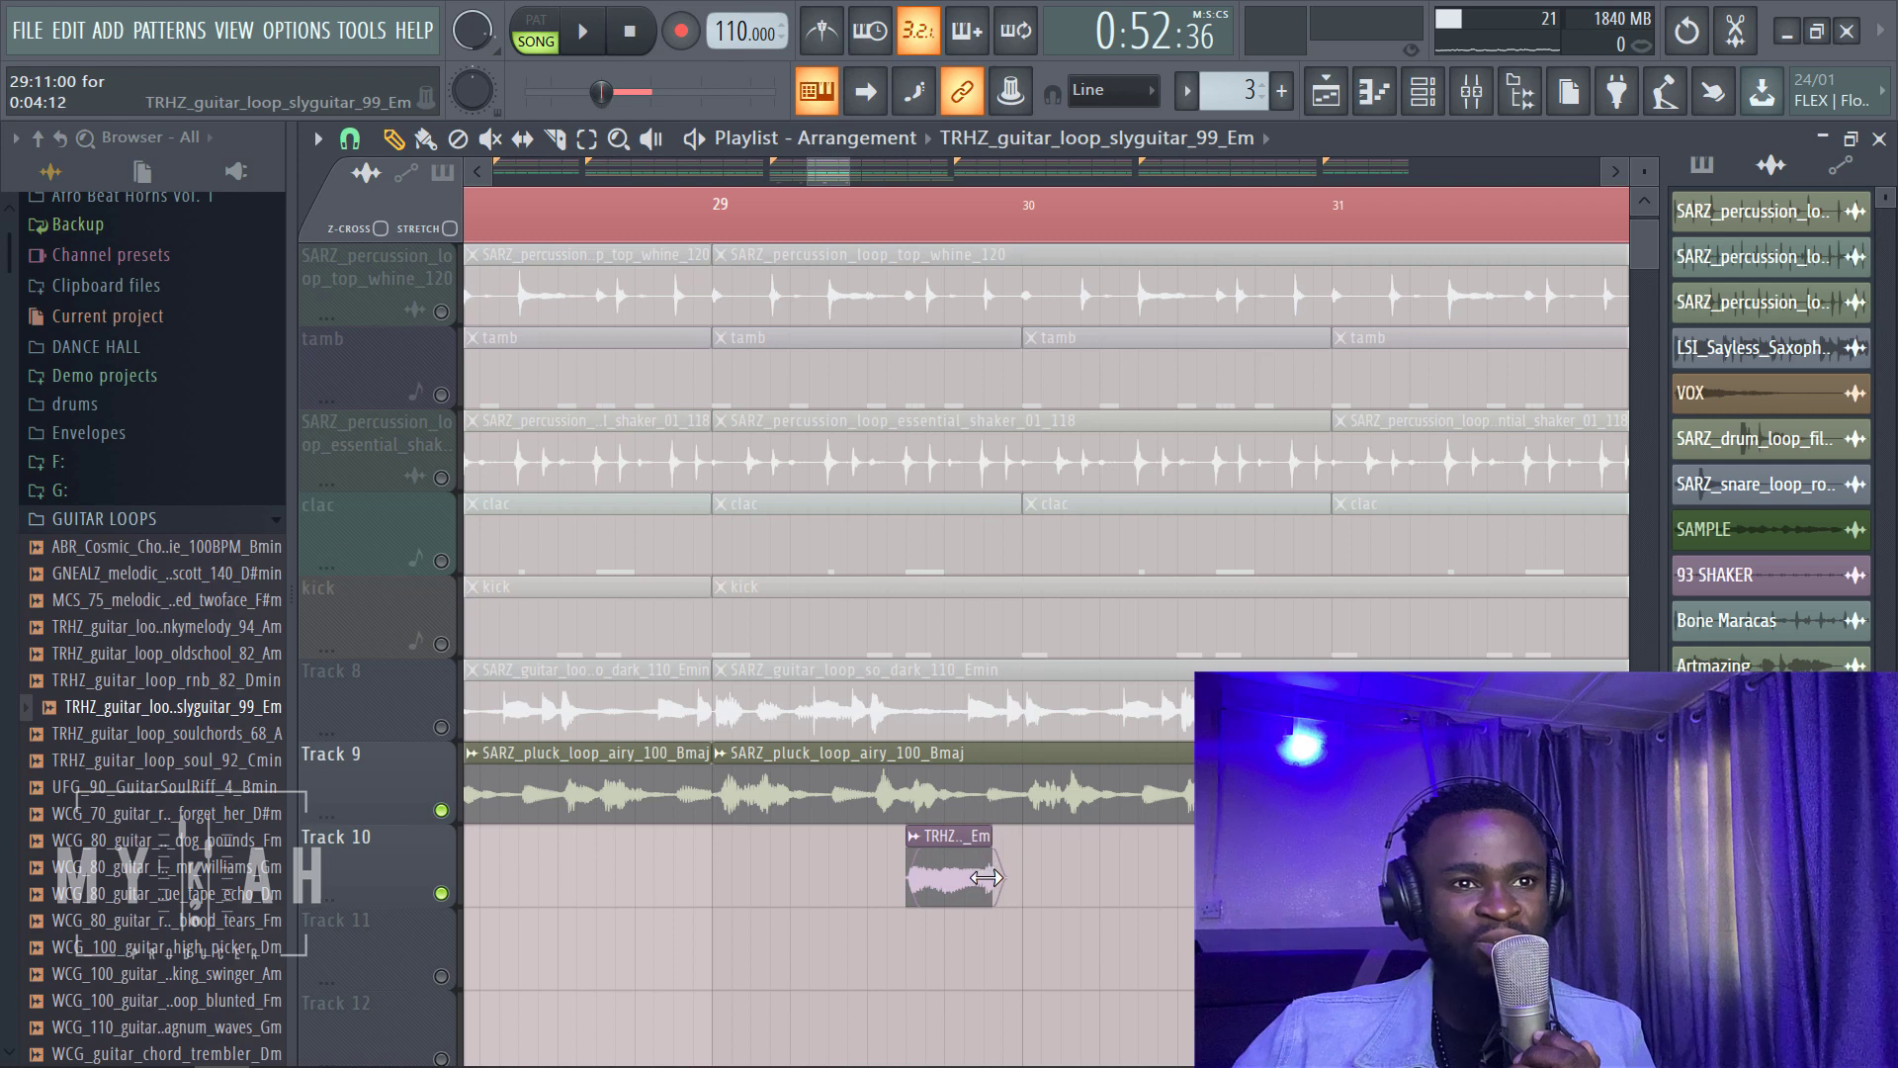
Step: Set the playlist snap to Bar and delete the SARZ_guitar_loop_so_dark_110_Emin clips from Track 8
{"action": "scroll", "coordinate": [983, 241], "scroll_direction": "down", "scroll_amount": 6}
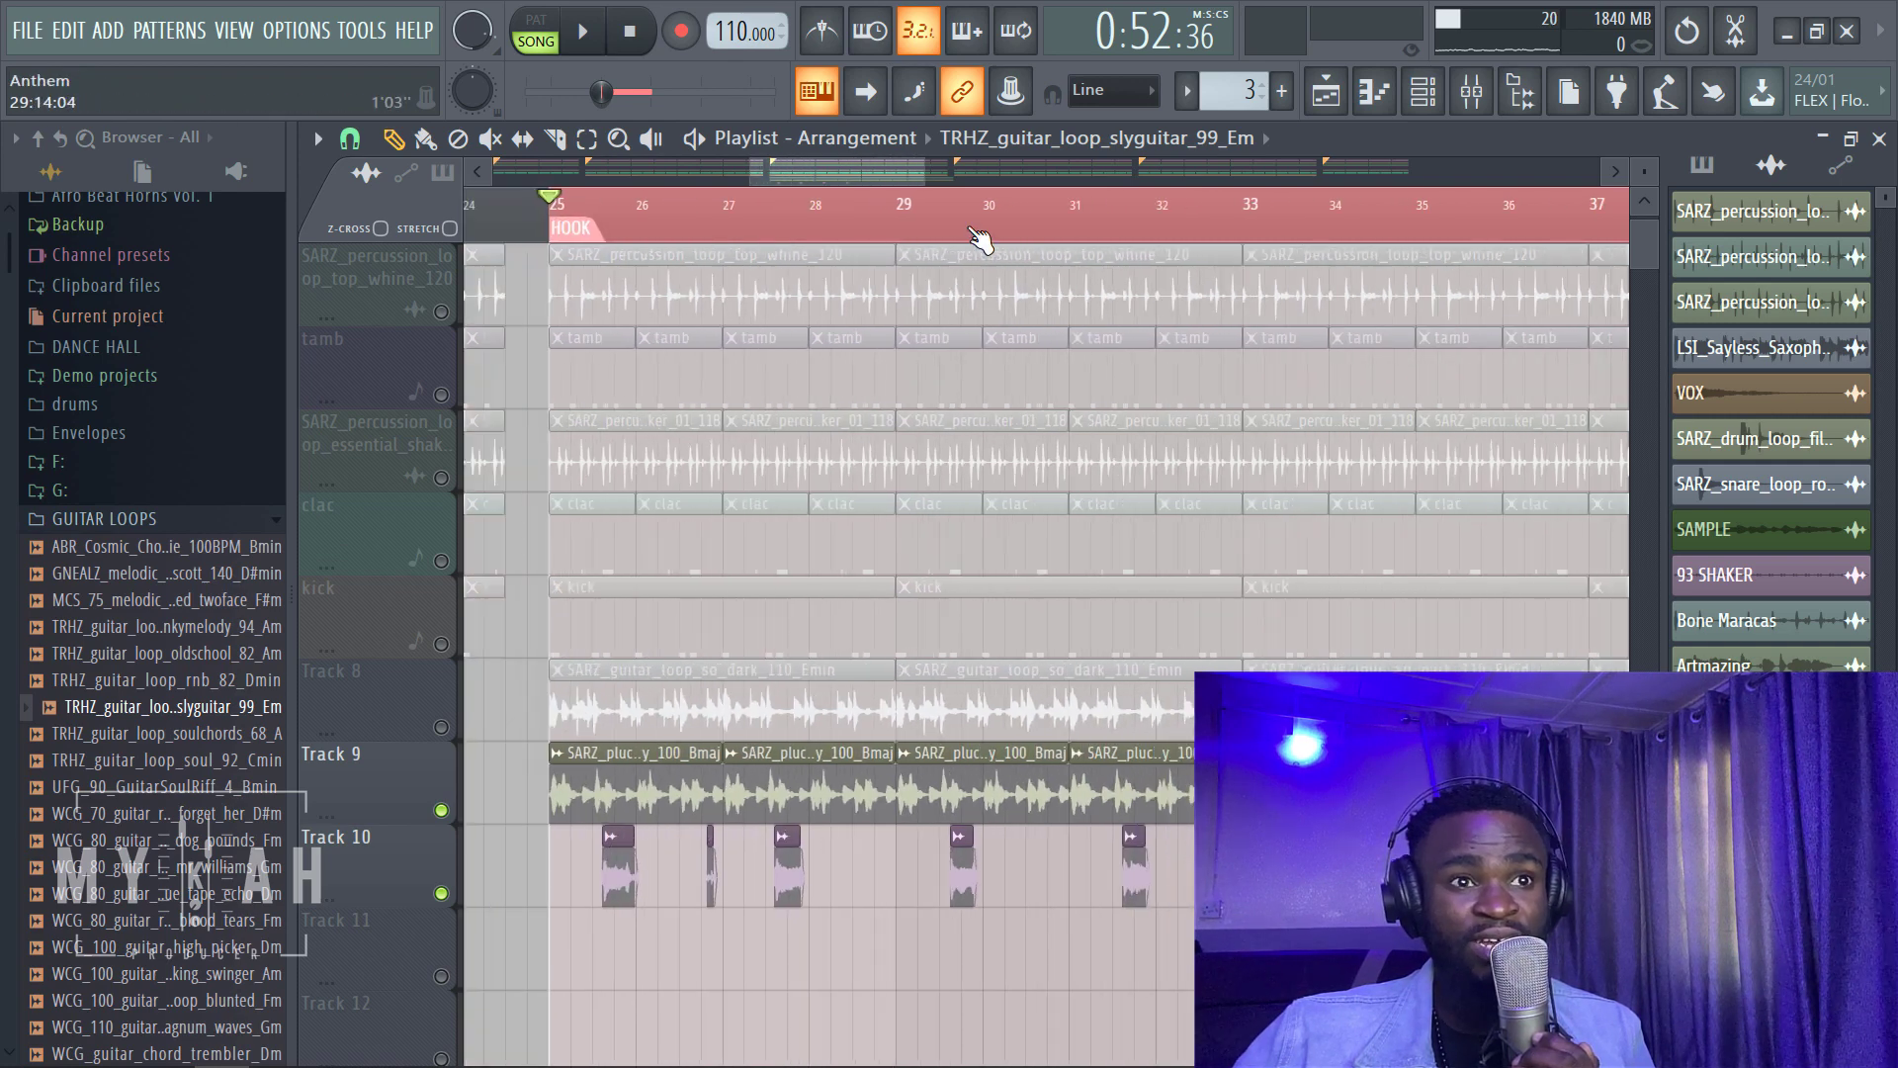
{"action": "left_click", "coordinate": [350, 138]}
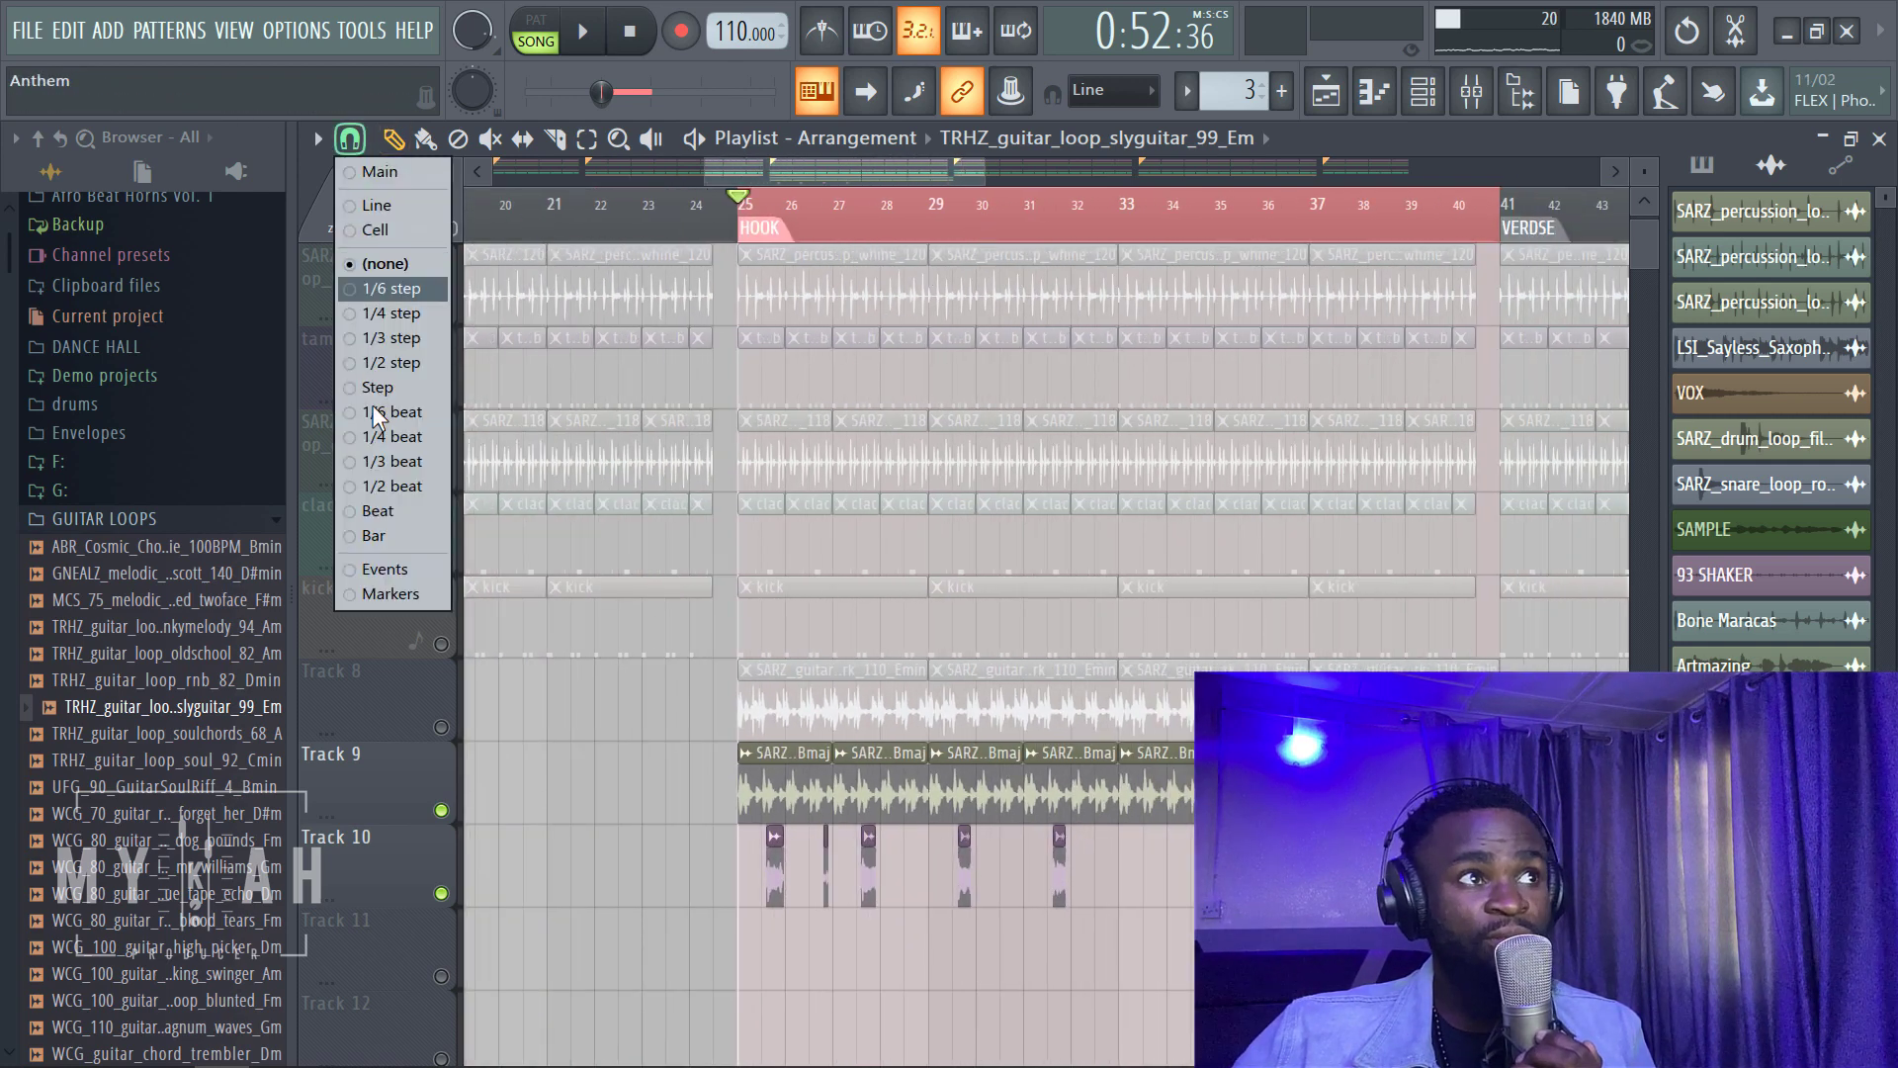
{"action": "left_click", "coordinate": [388, 544]}
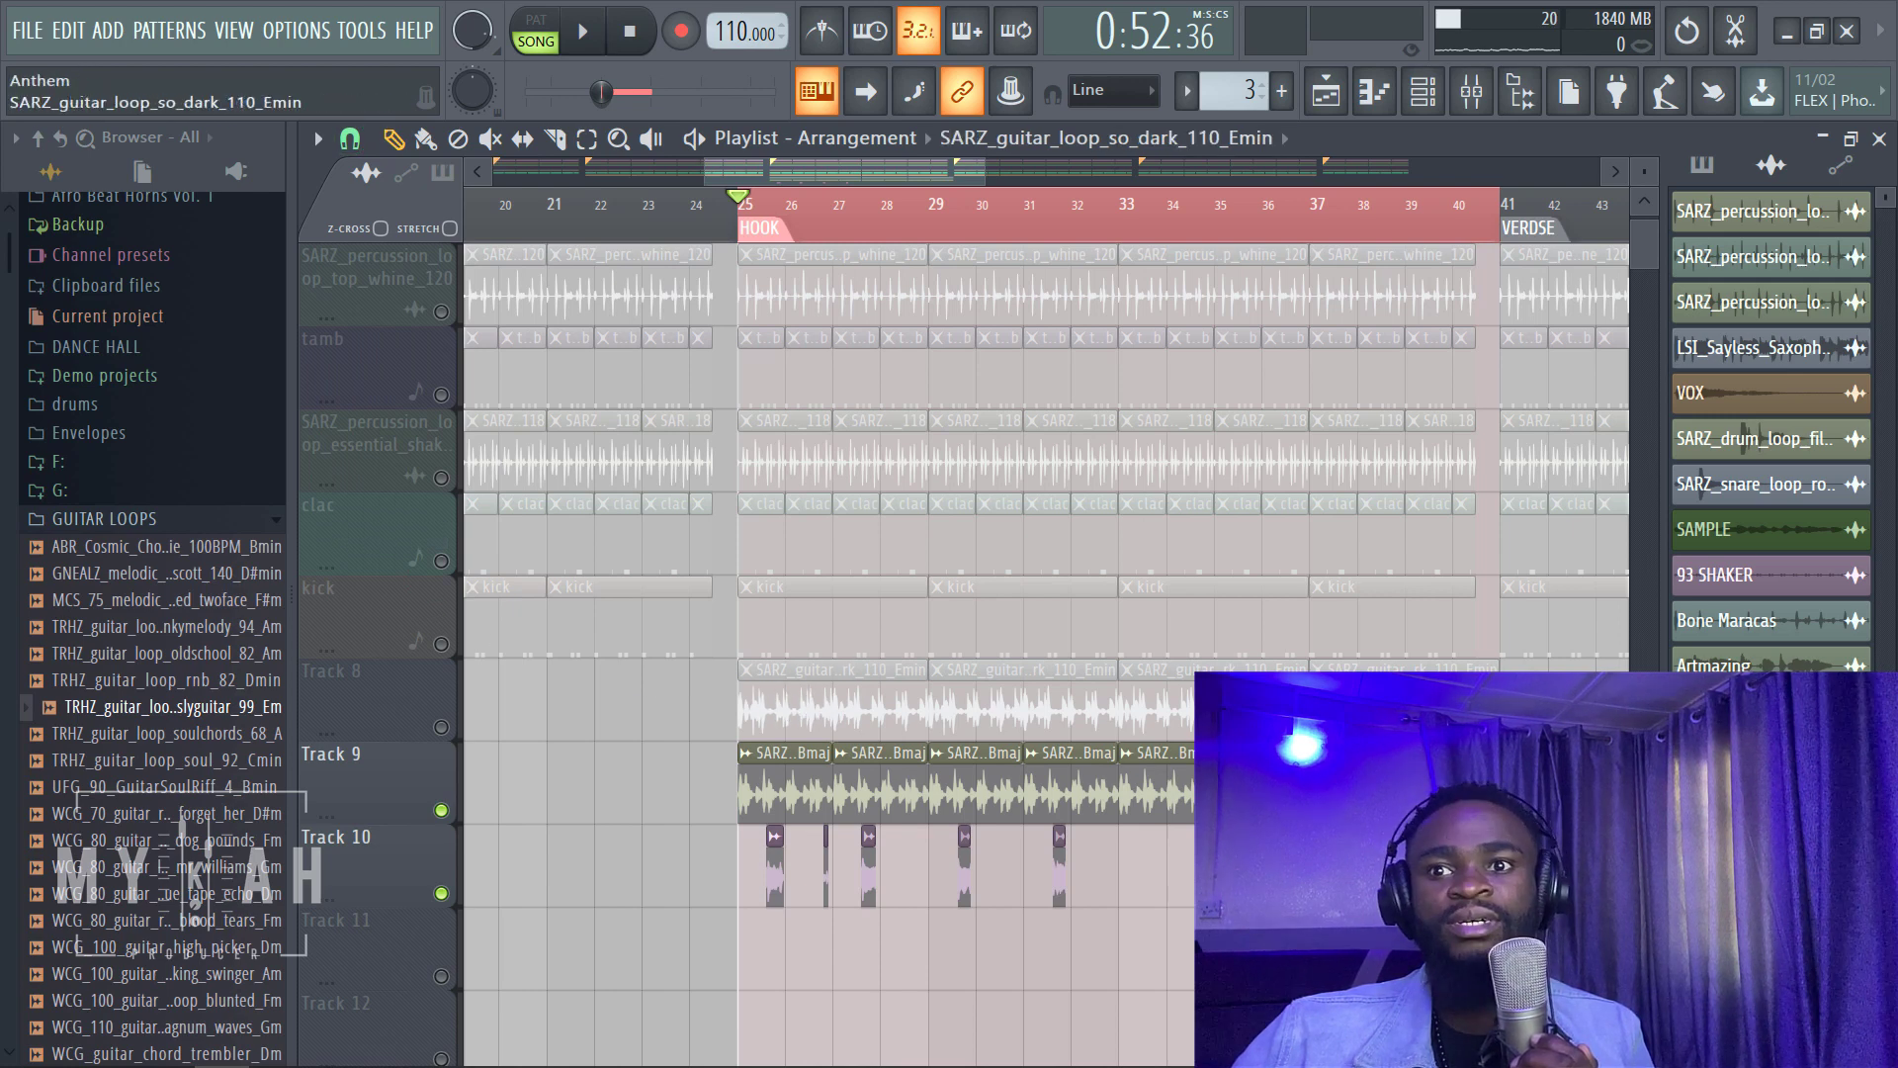
{"action": "scroll", "coordinate": [447, 395], "scroll_direction": "up", "scroll_amount": 2}
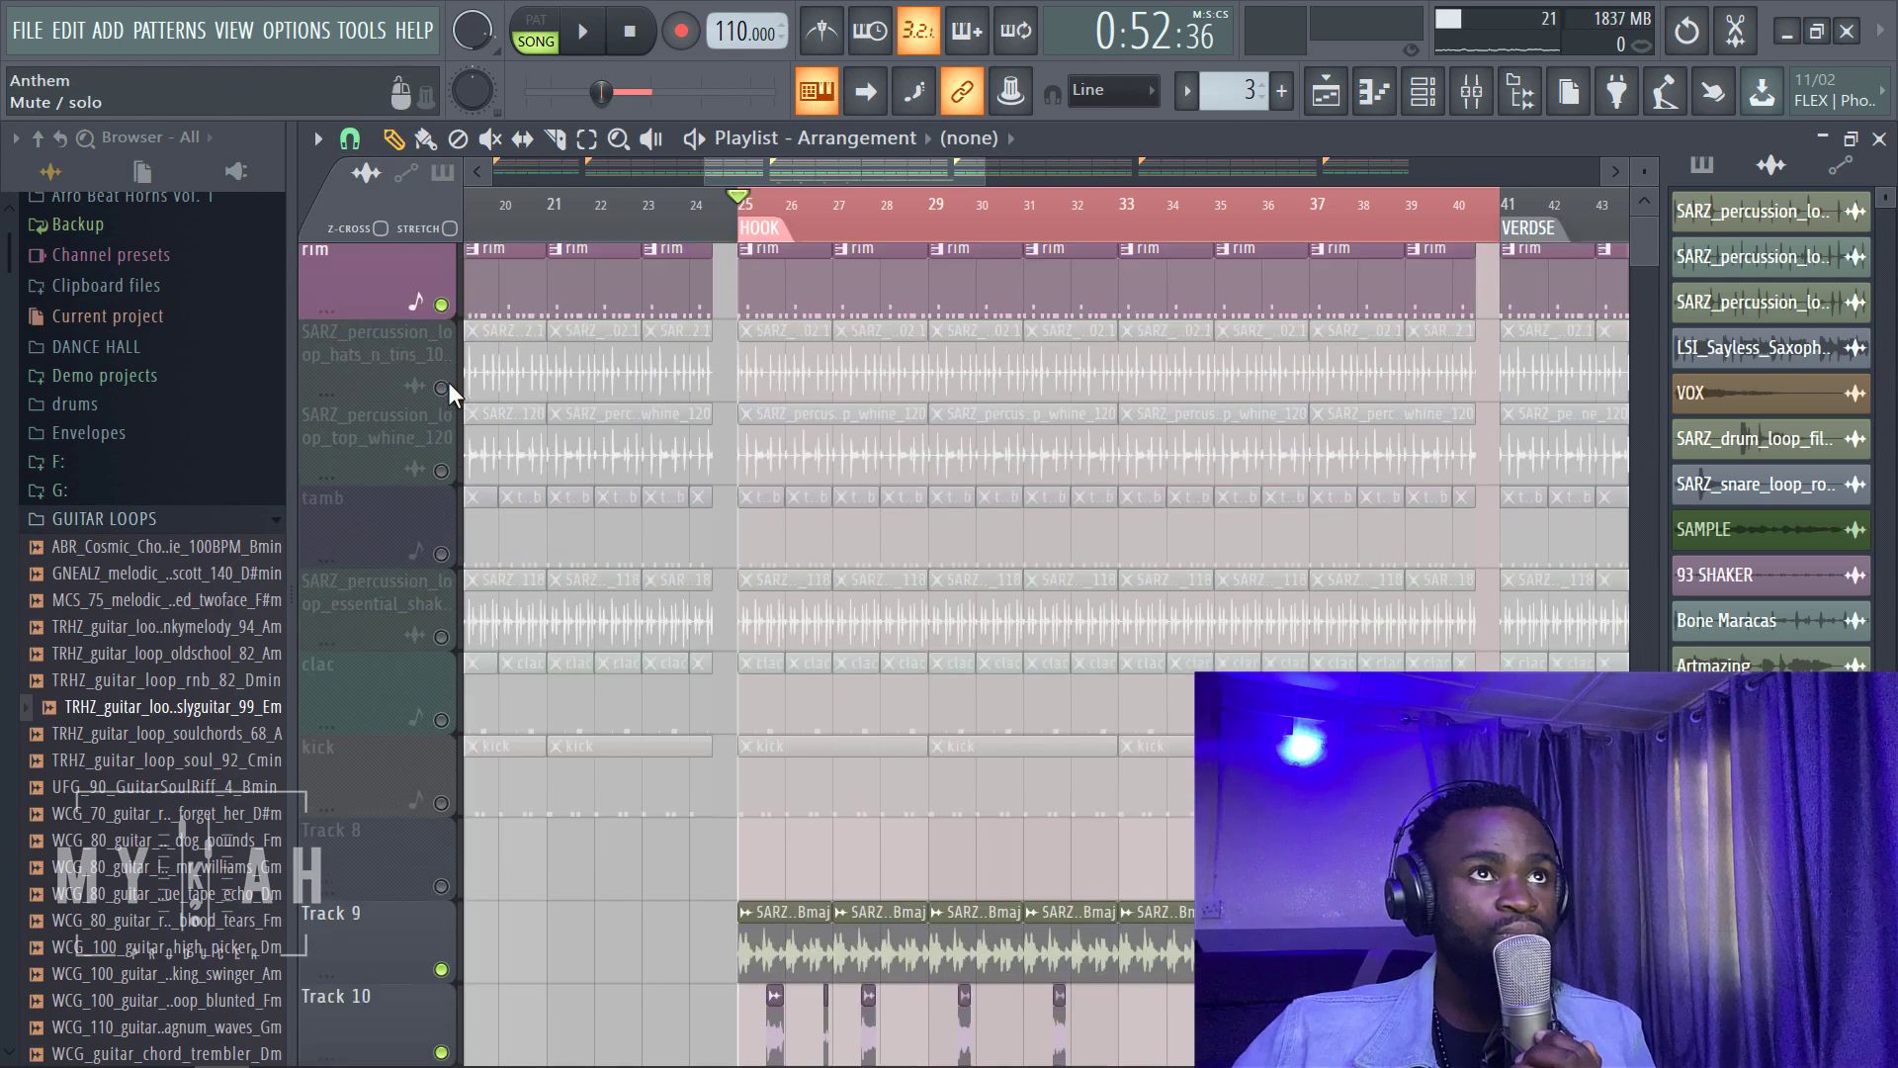
Step: Play the HOOK from bar 25 and unmute the hats_n_tins and top_whine percussion loop tracks
{"action": "left_click", "coordinate": [584, 36]}
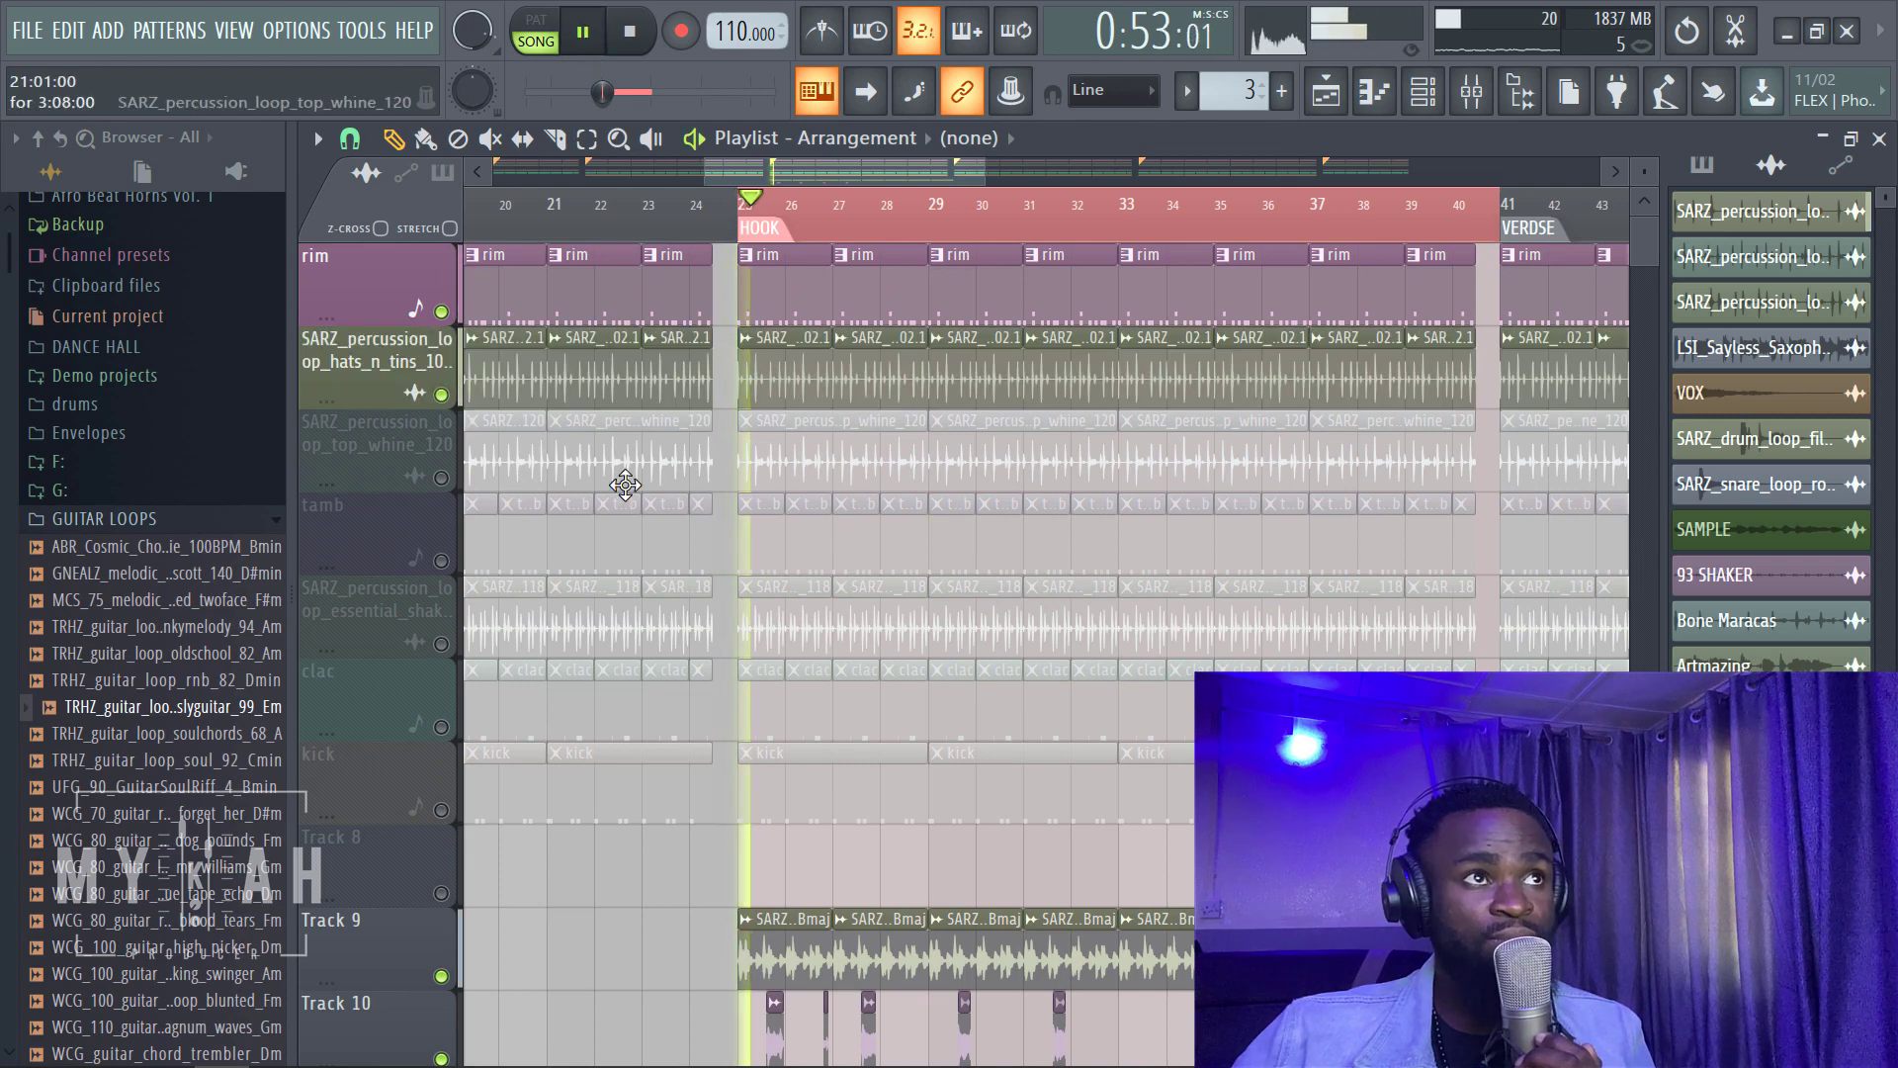
{"action": "left_click", "coordinate": [441, 477]}
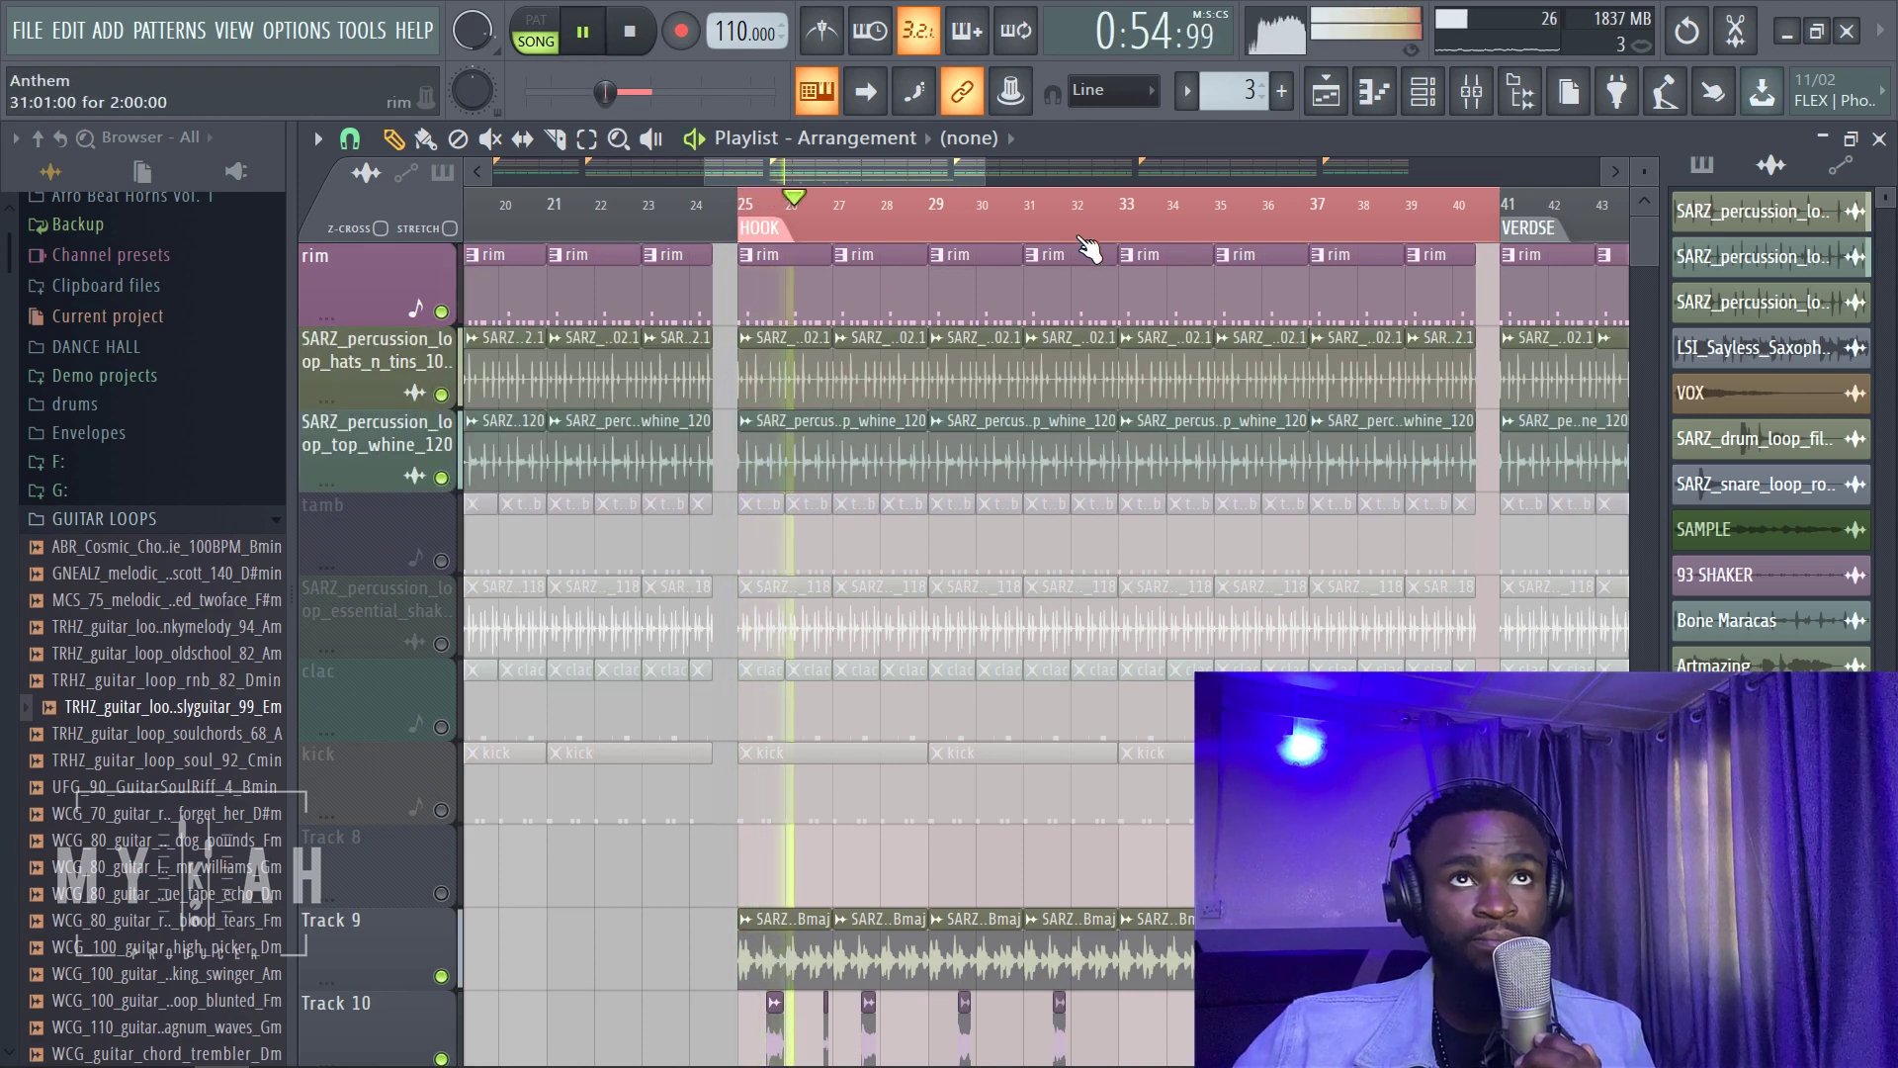
{"action": "scroll", "coordinate": [1109, 235], "scroll_direction": "down", "scroll_amount": 1}
{"action": "scroll", "coordinate": [964, 237], "scroll_direction": "up", "scroll_amount": 3}
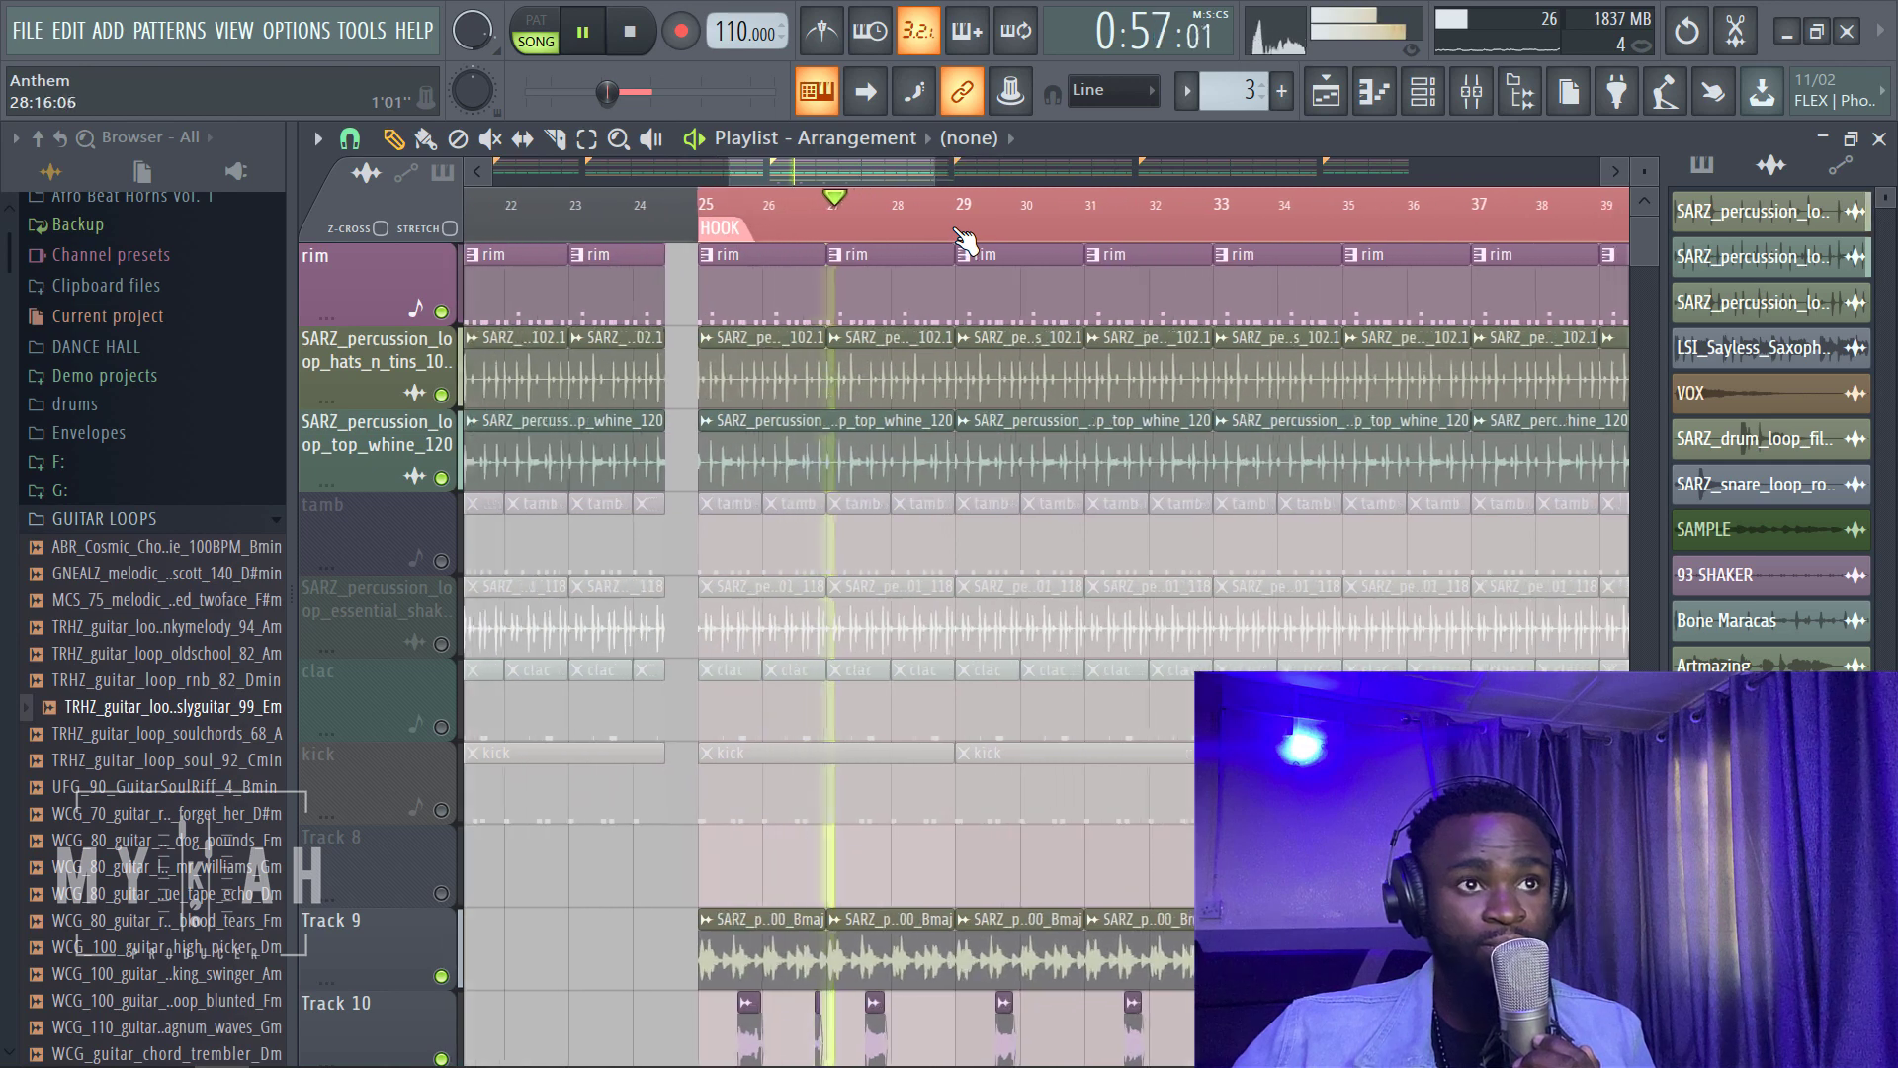
{"action": "scroll", "coordinate": [863, 643], "scroll_direction": "down", "scroll_amount": 1}
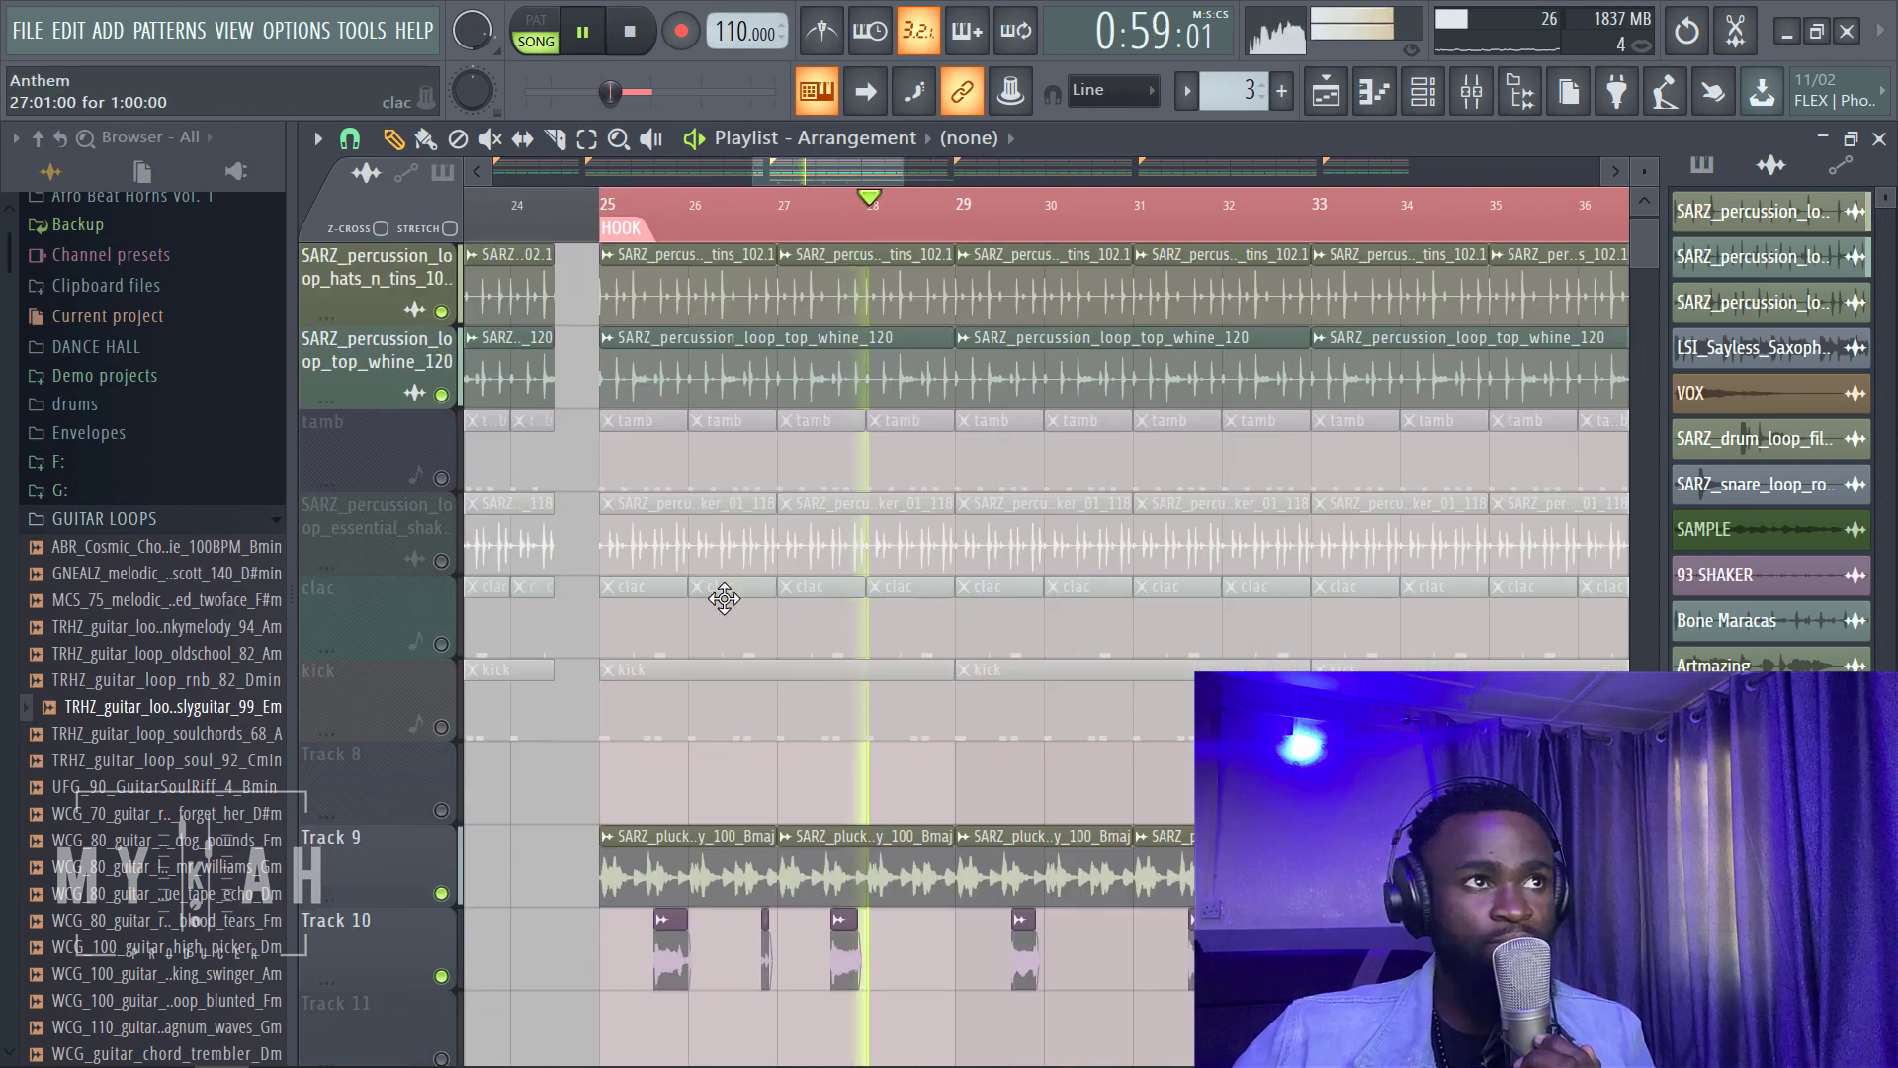
Step: Unmute the tamb, essential shaker, clac and kick tracks one after another while the HOOK plays
{"action": "left_click", "coordinate": [444, 479]}
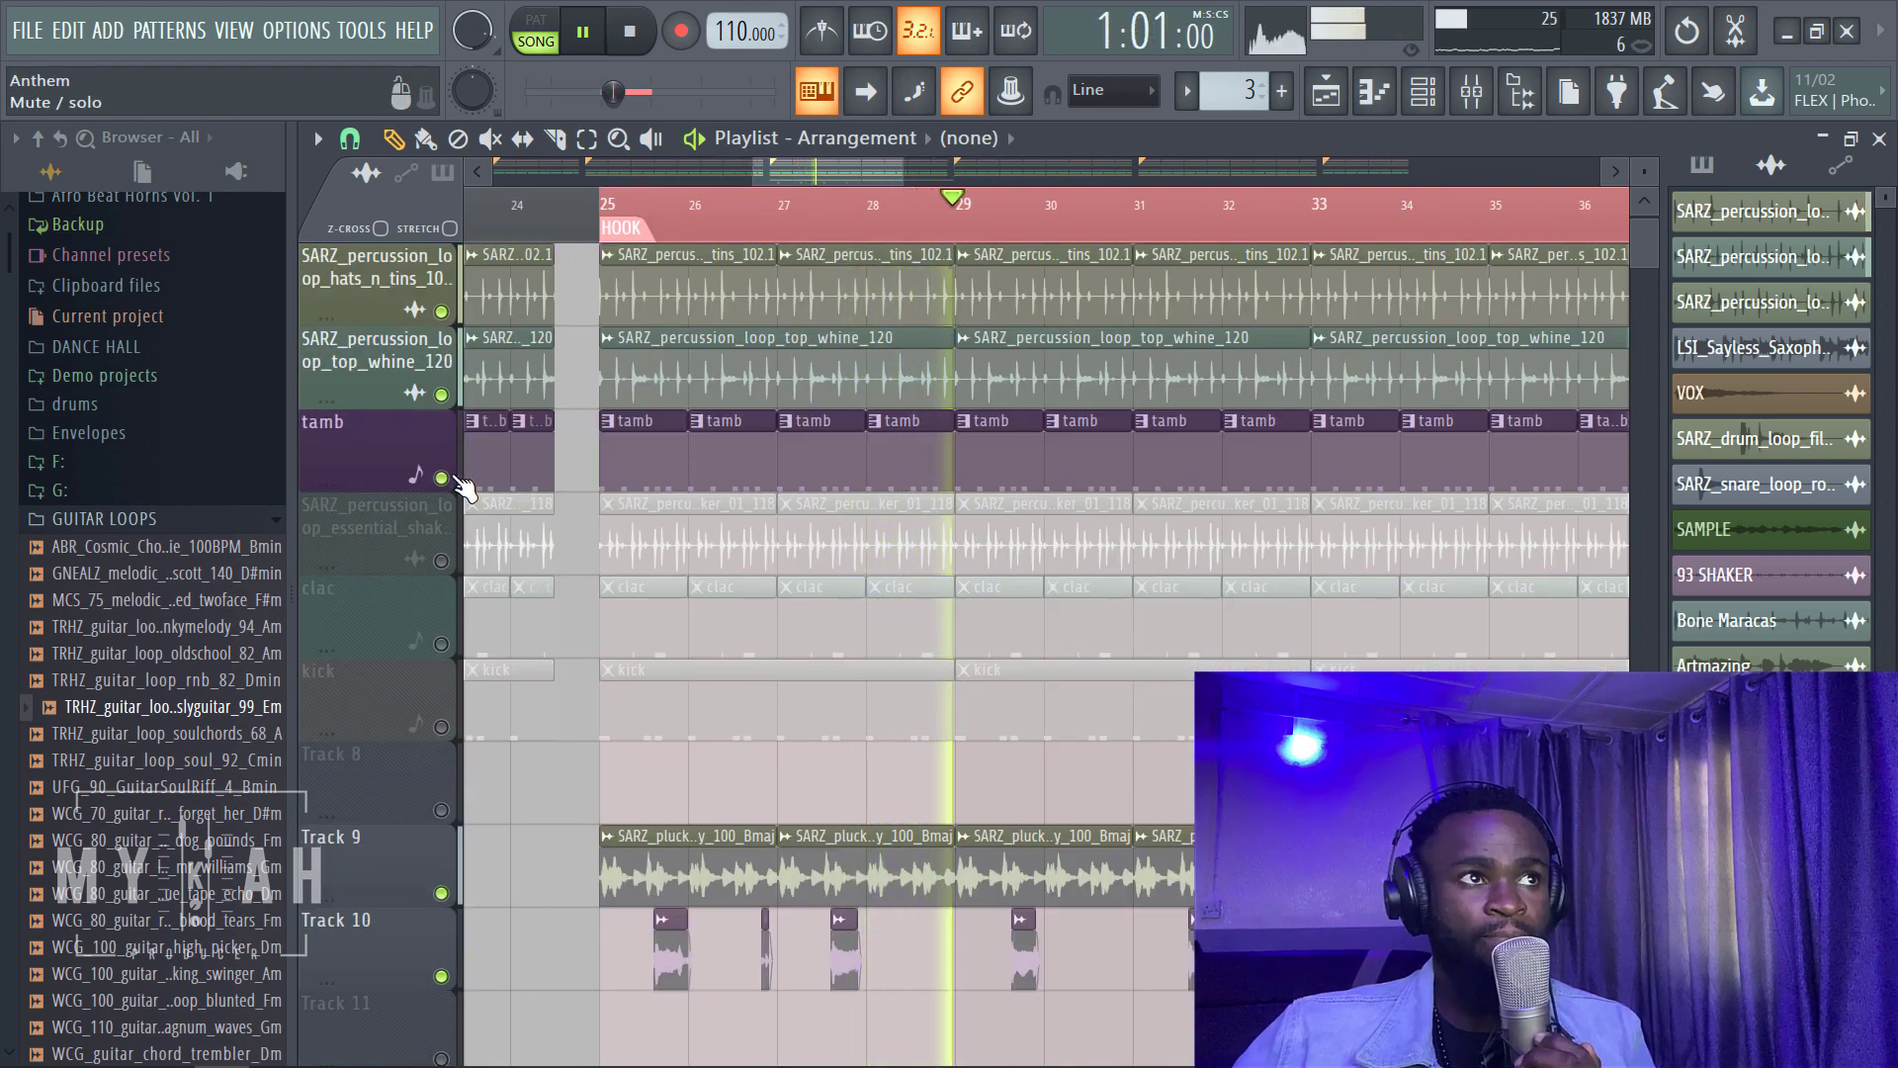
{"action": "left_click", "coordinate": [442, 560]}
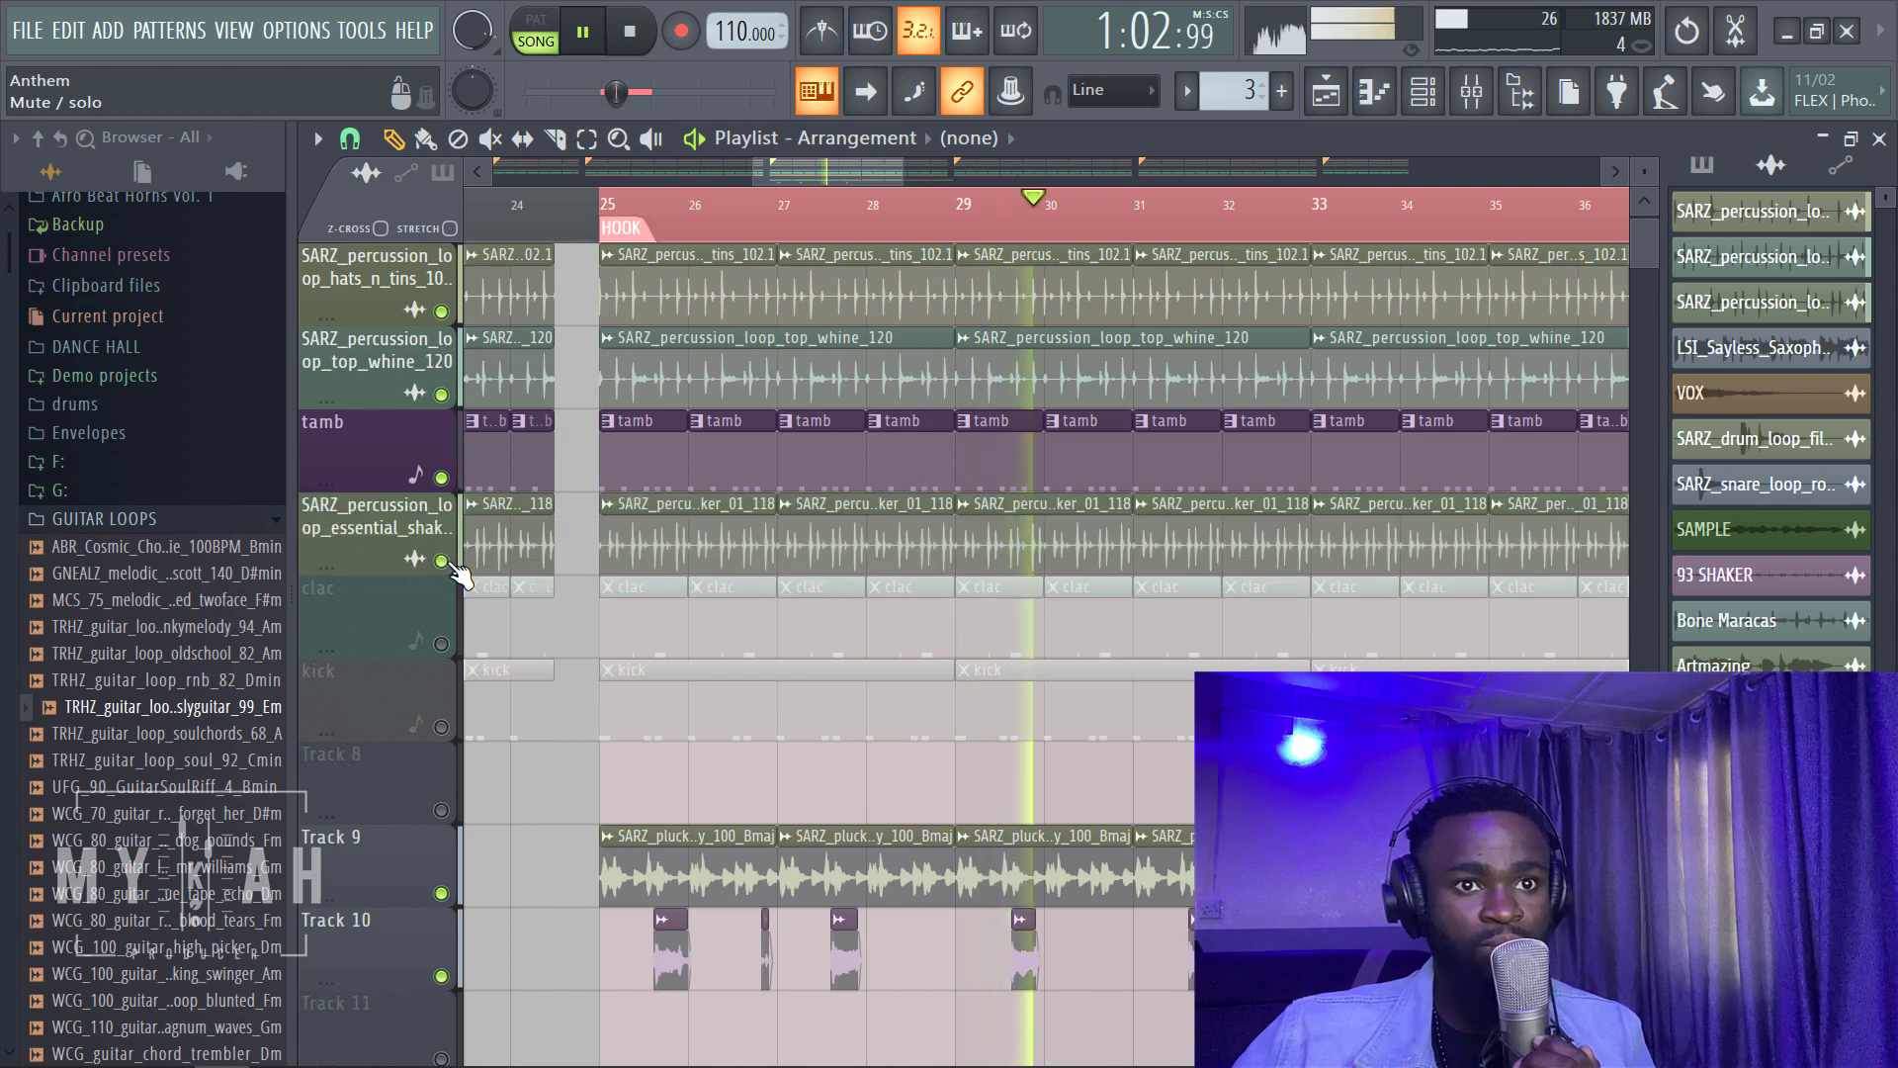
{"action": "scroll", "coordinate": [1247, 242], "scroll_direction": "down", "scroll_amount": 2}
{"action": "left_click_drag", "start_coordinate": [879, 174], "coordinate": [947, 186]}
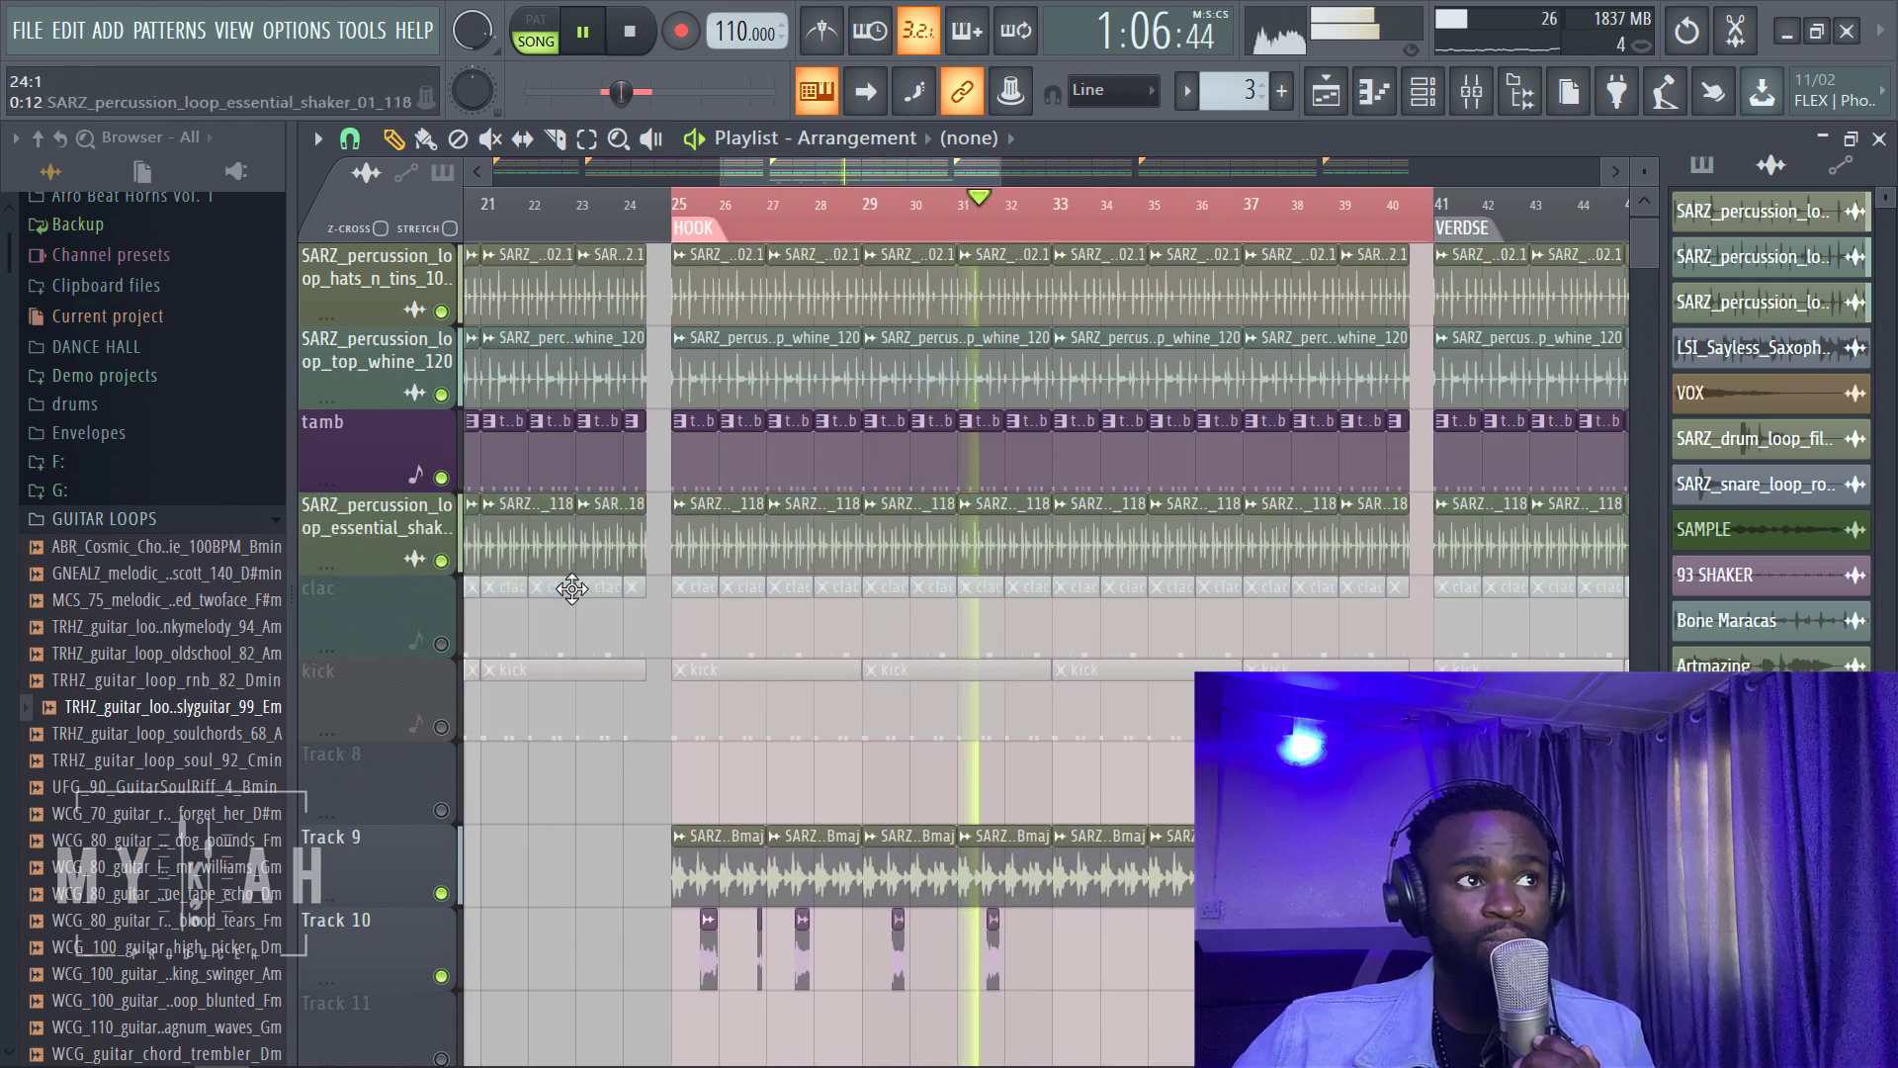
{"action": "left_click", "coordinate": [442, 644]}
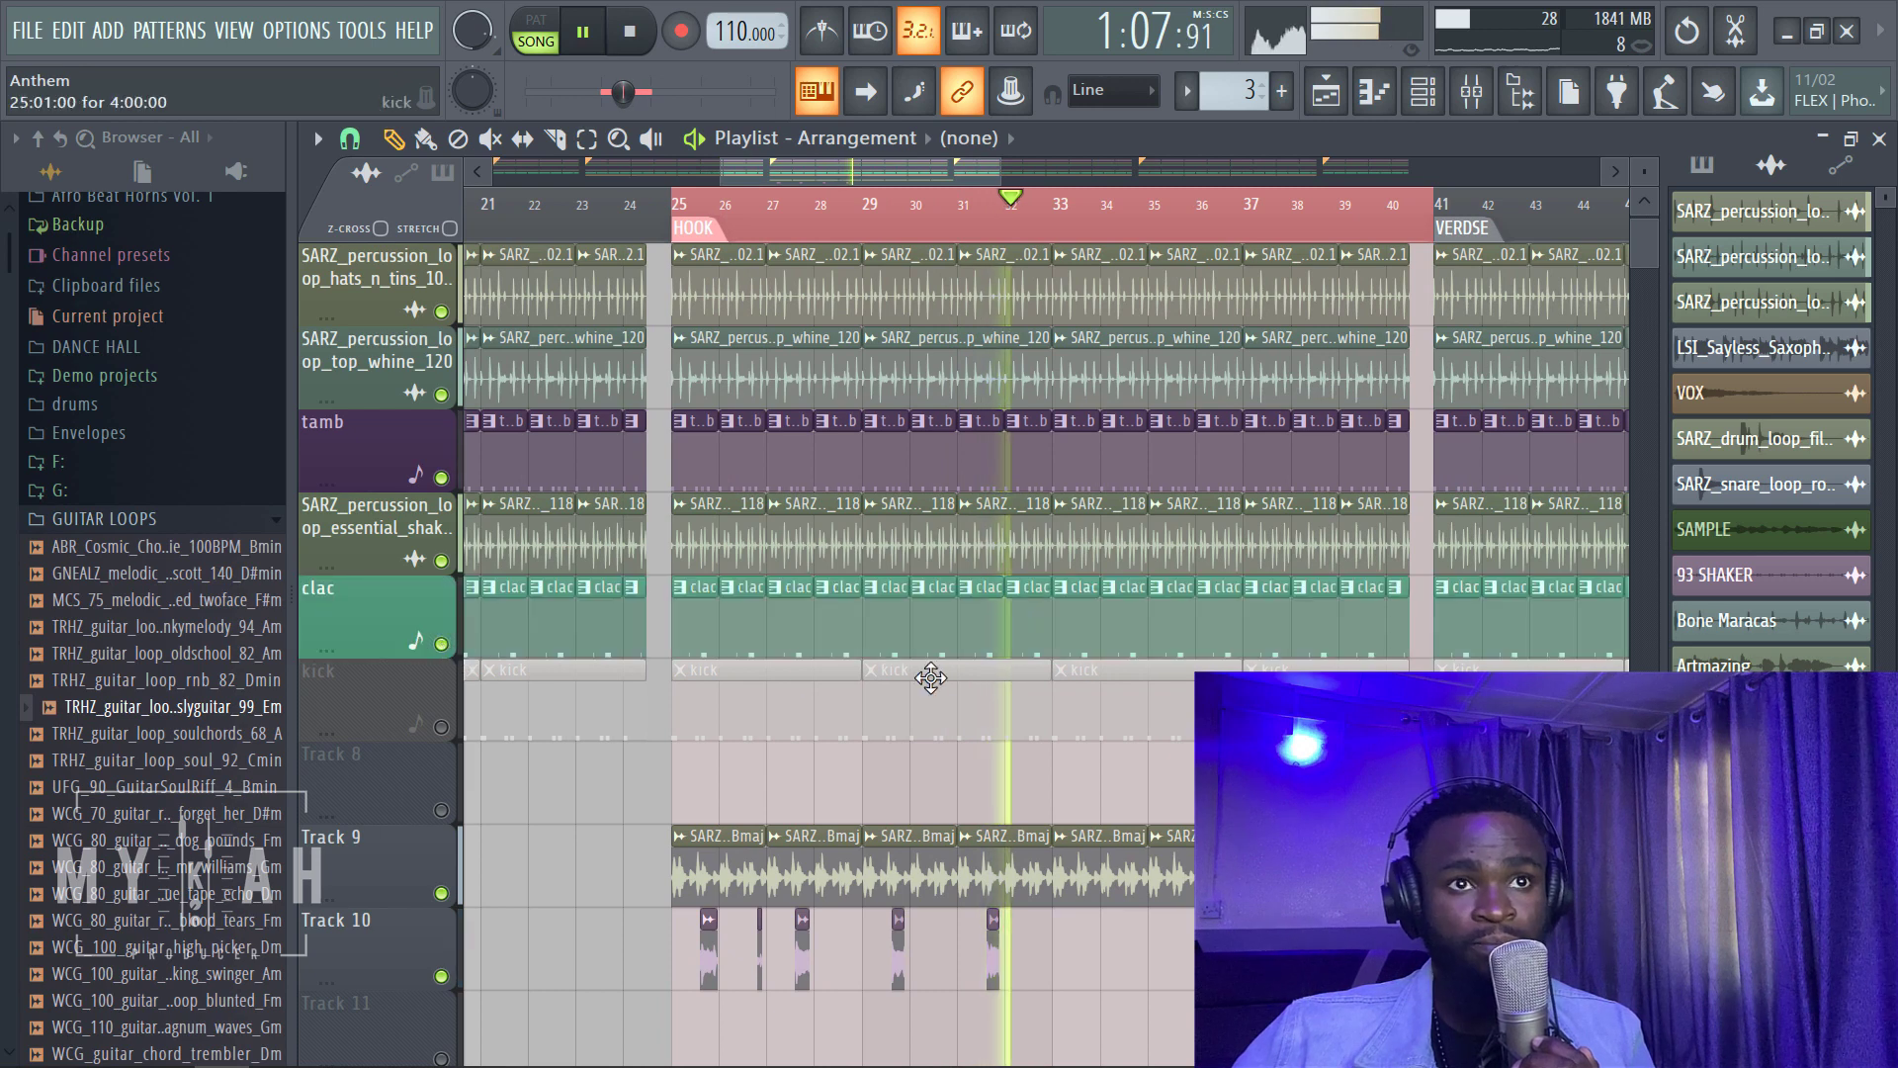
{"action": "left_click", "coordinate": [442, 727]}
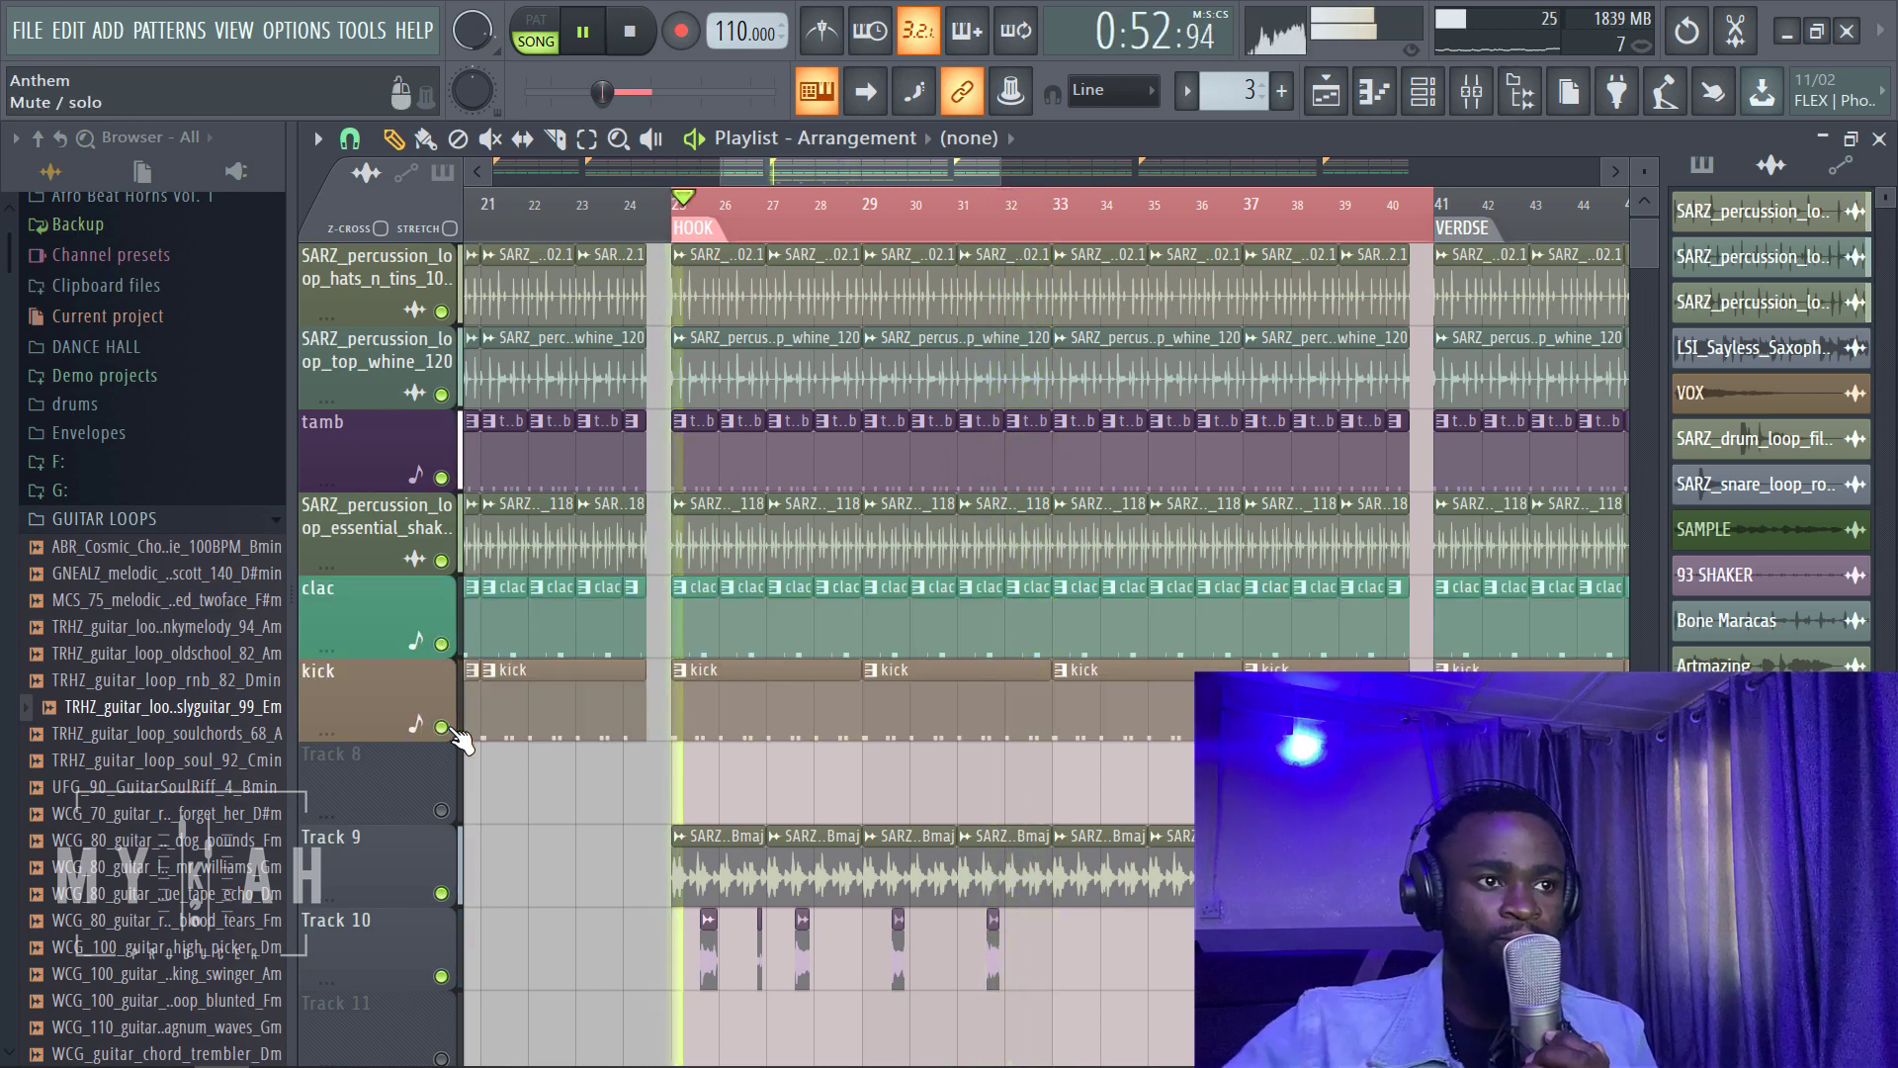
Step: Set the playlist snap to (none) while the full HOOK keeps playing
{"action": "scroll", "coordinate": [759, 240], "scroll_direction": "up", "scroll_amount": 5}
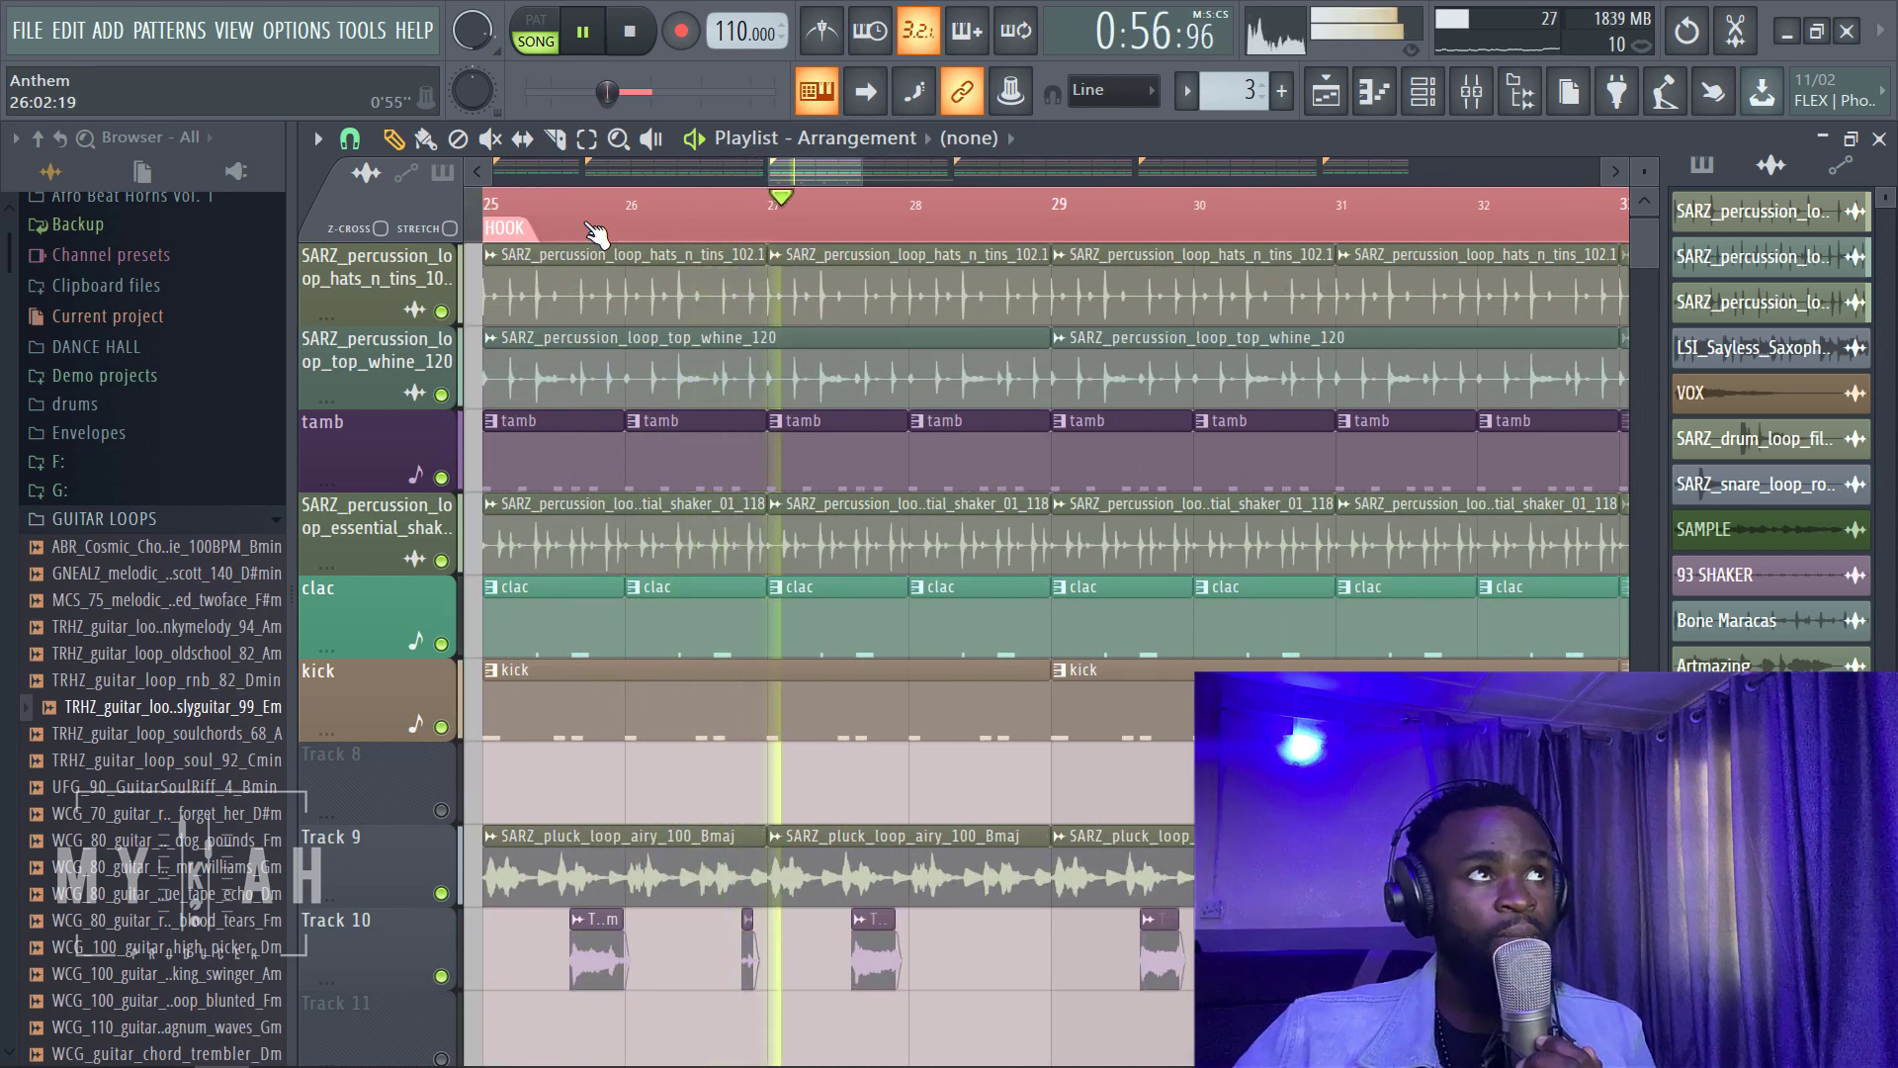
{"action": "left_click", "coordinate": [350, 138]}
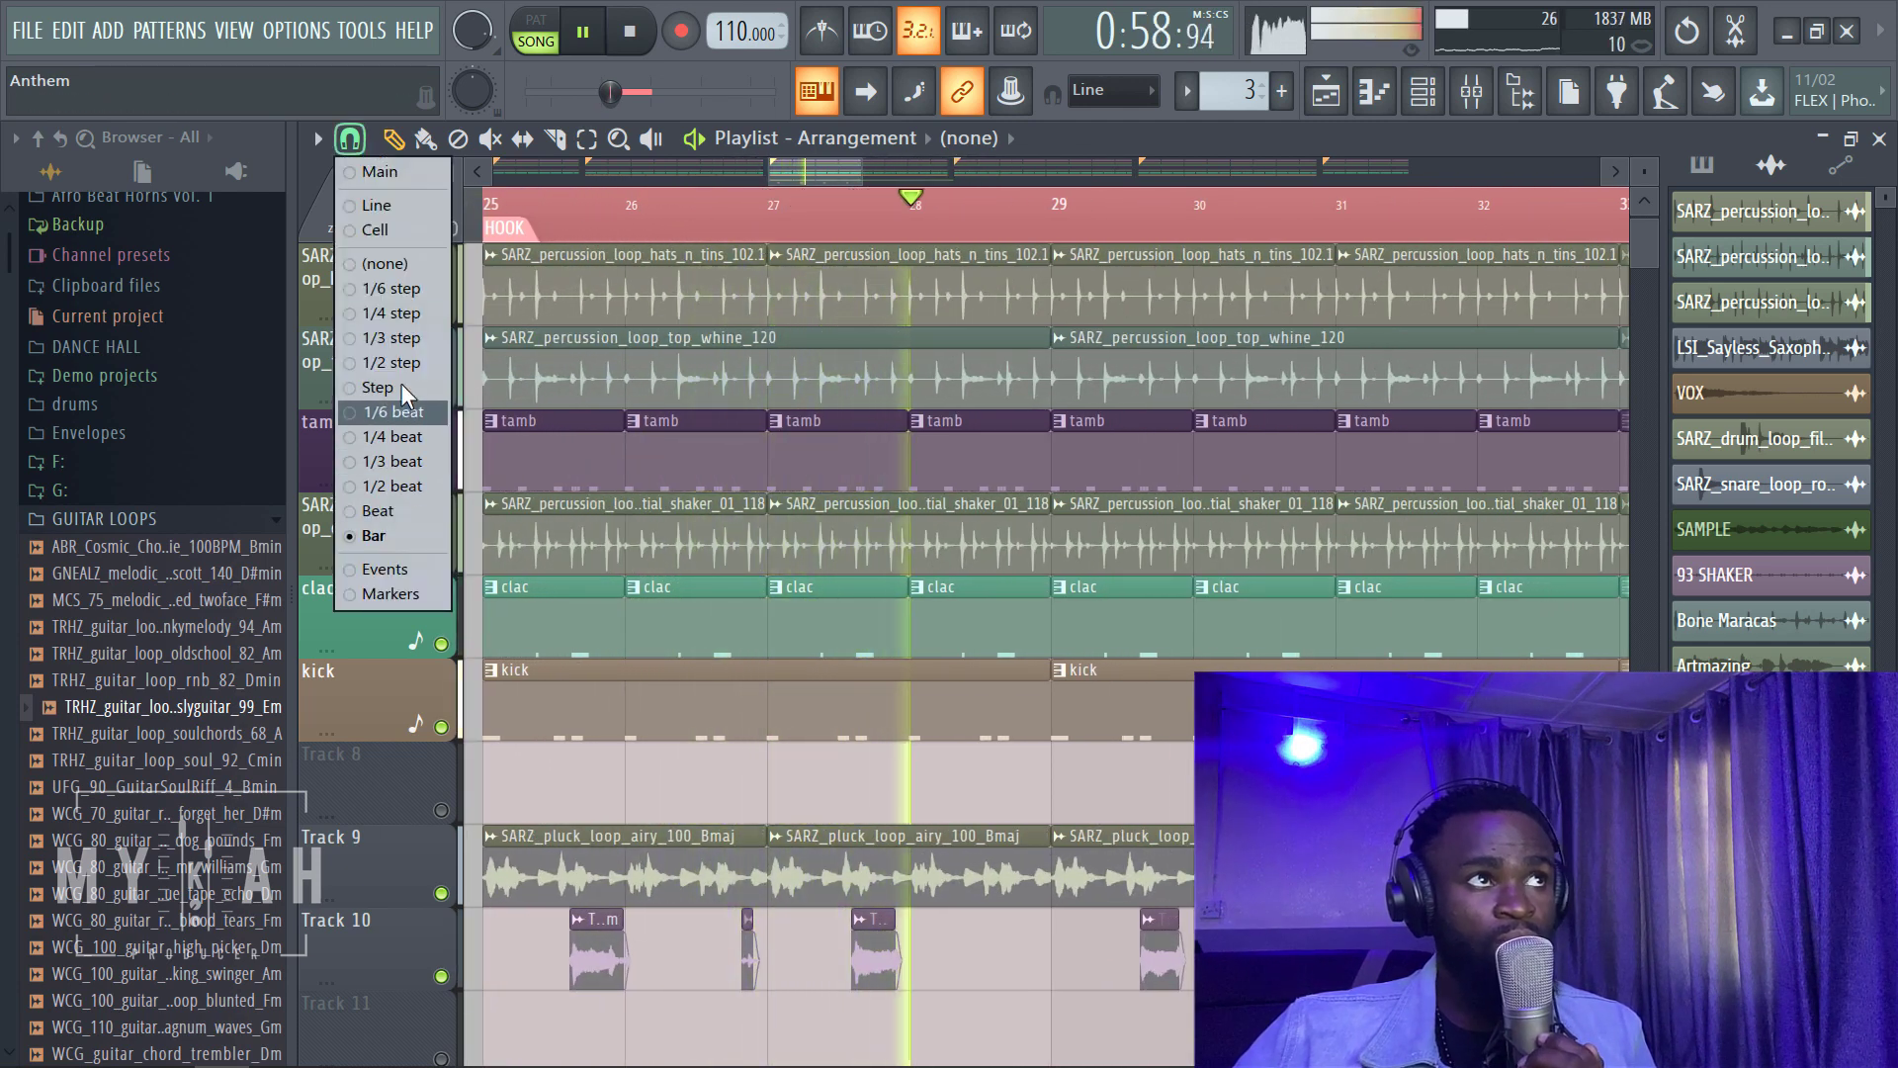
{"action": "left_click", "coordinate": [419, 262]}
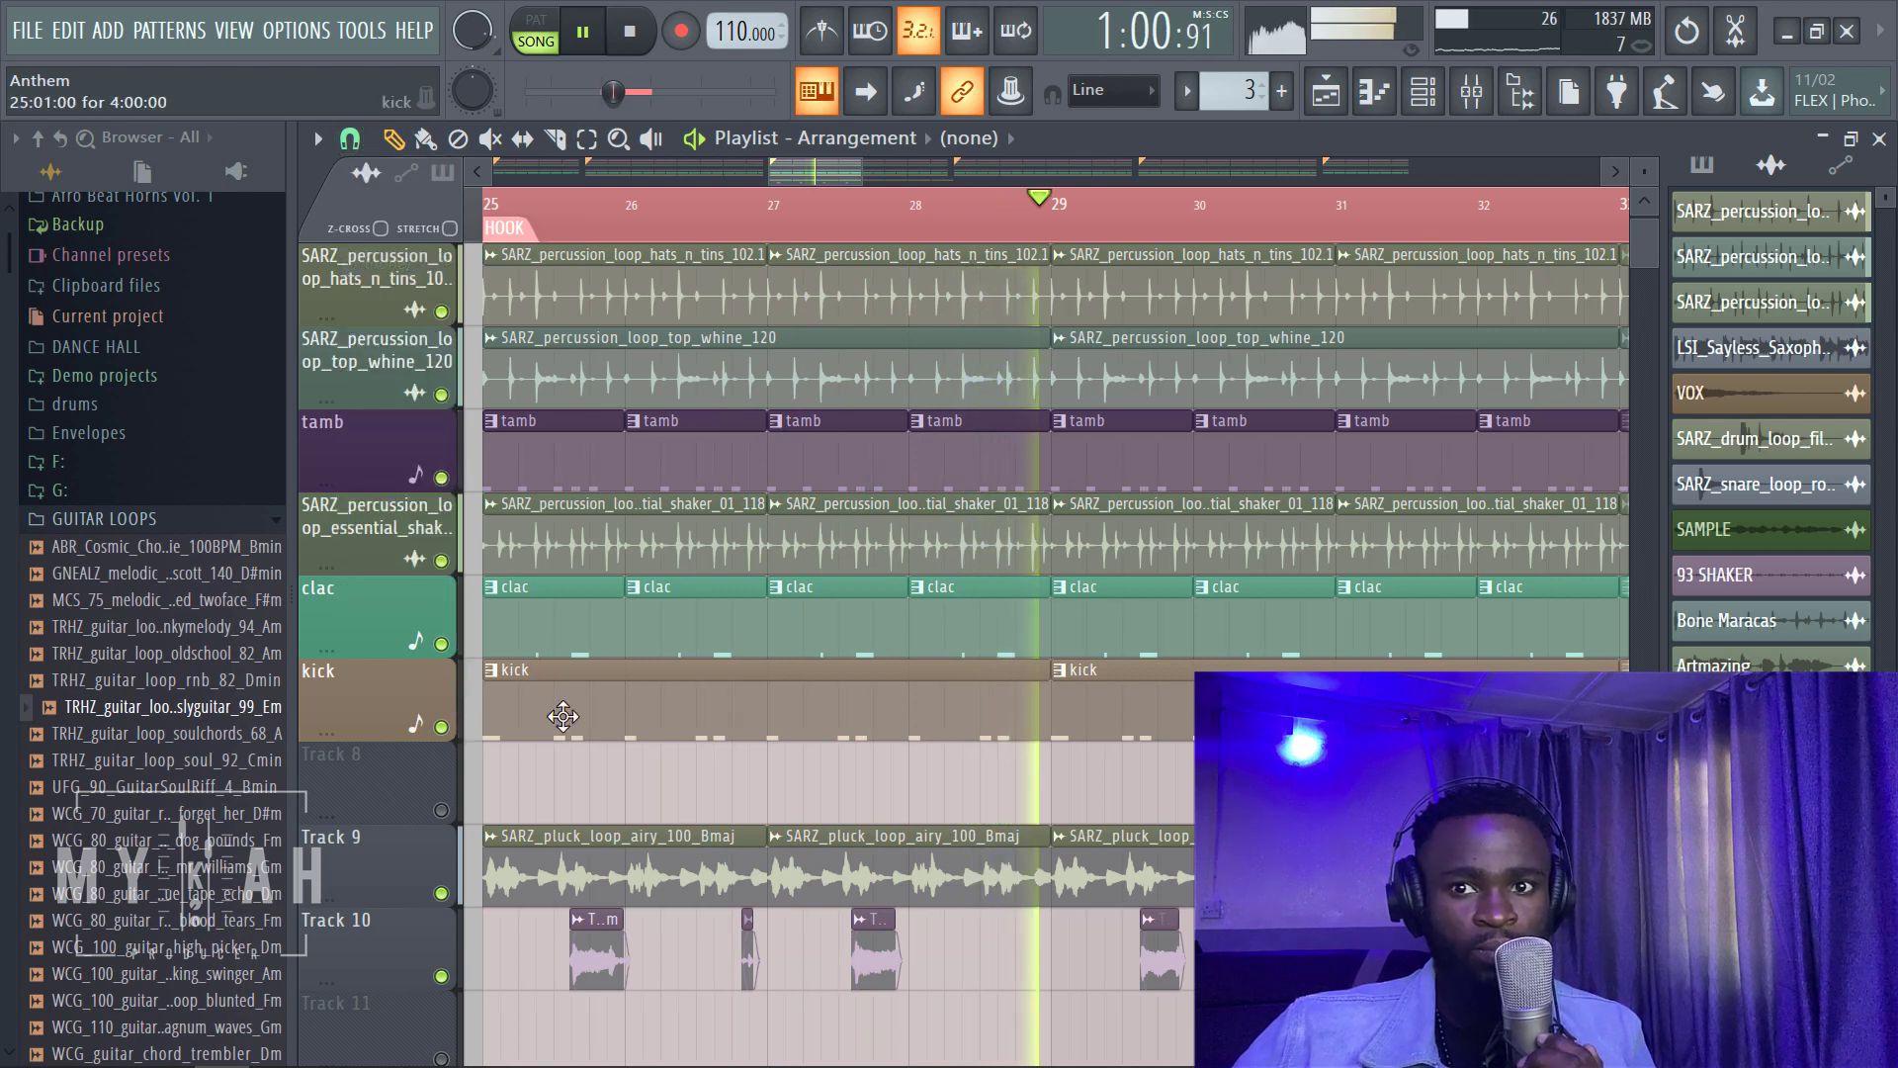
Step: Shorten the end of the first slyguitar chop on Track 10 while the HOOK plays, and stop playback
{"action": "left_click_drag", "start_coordinate": [623, 925], "coordinate": [610, 925]}
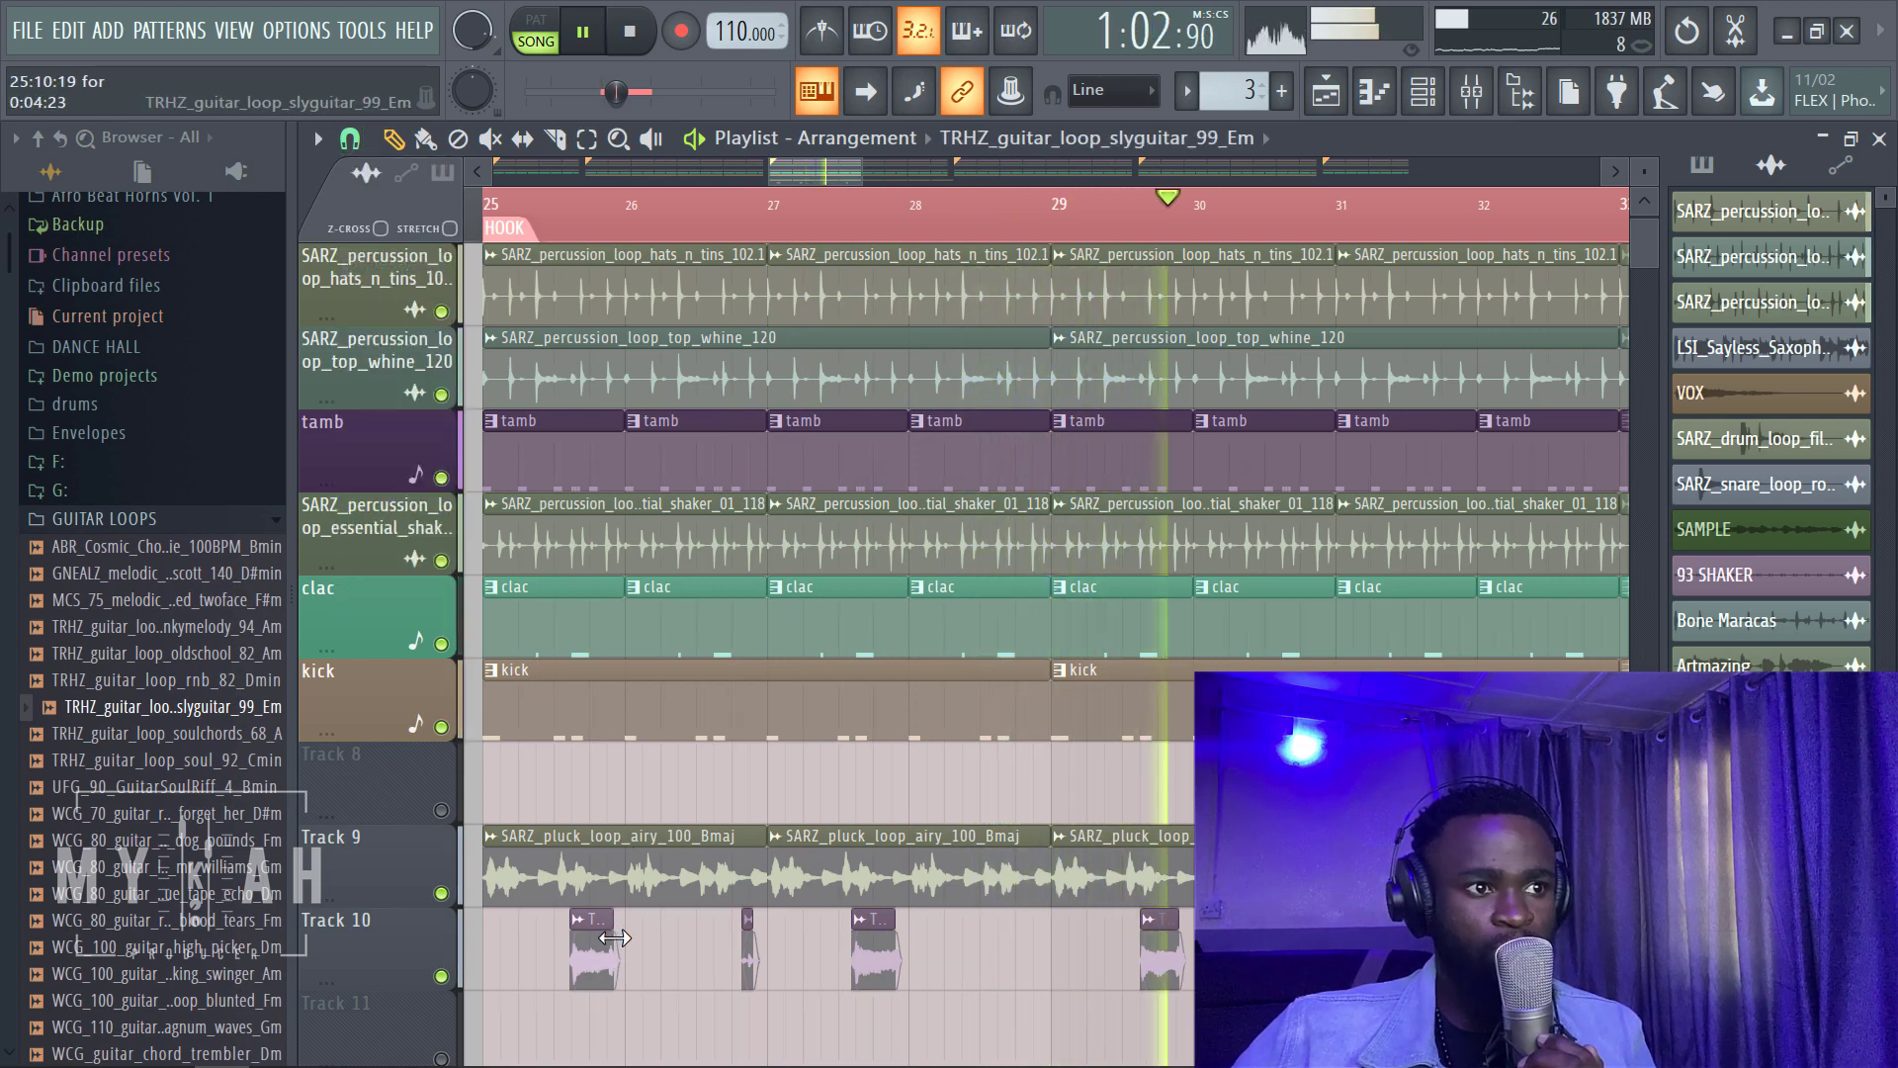
{"action": "scroll", "coordinate": [968, 225], "scroll_direction": "down", "scroll_amount": 1}
{"action": "scroll", "coordinate": [924, 205], "scroll_direction": "down", "scroll_amount": 5}
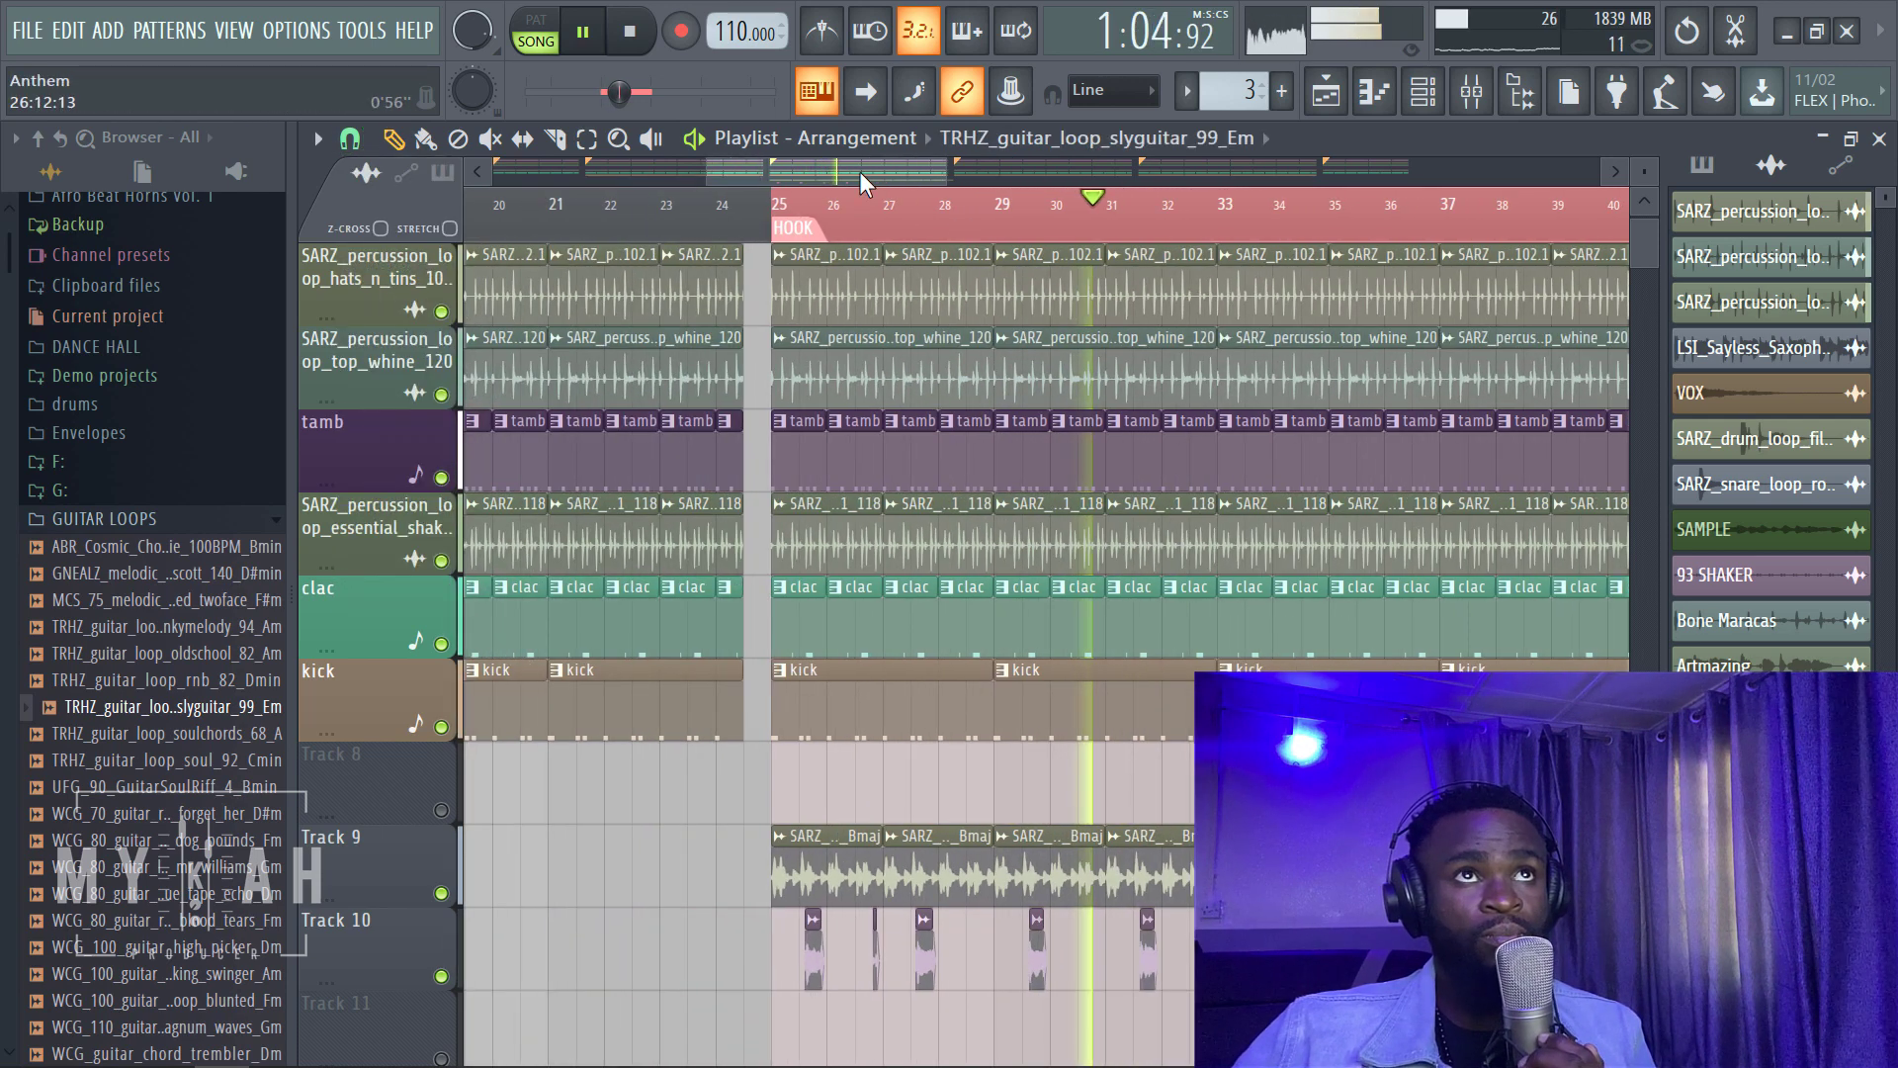
{"action": "scroll", "coordinate": [924, 205], "scroll_direction": "up", "scroll_amount": 4}
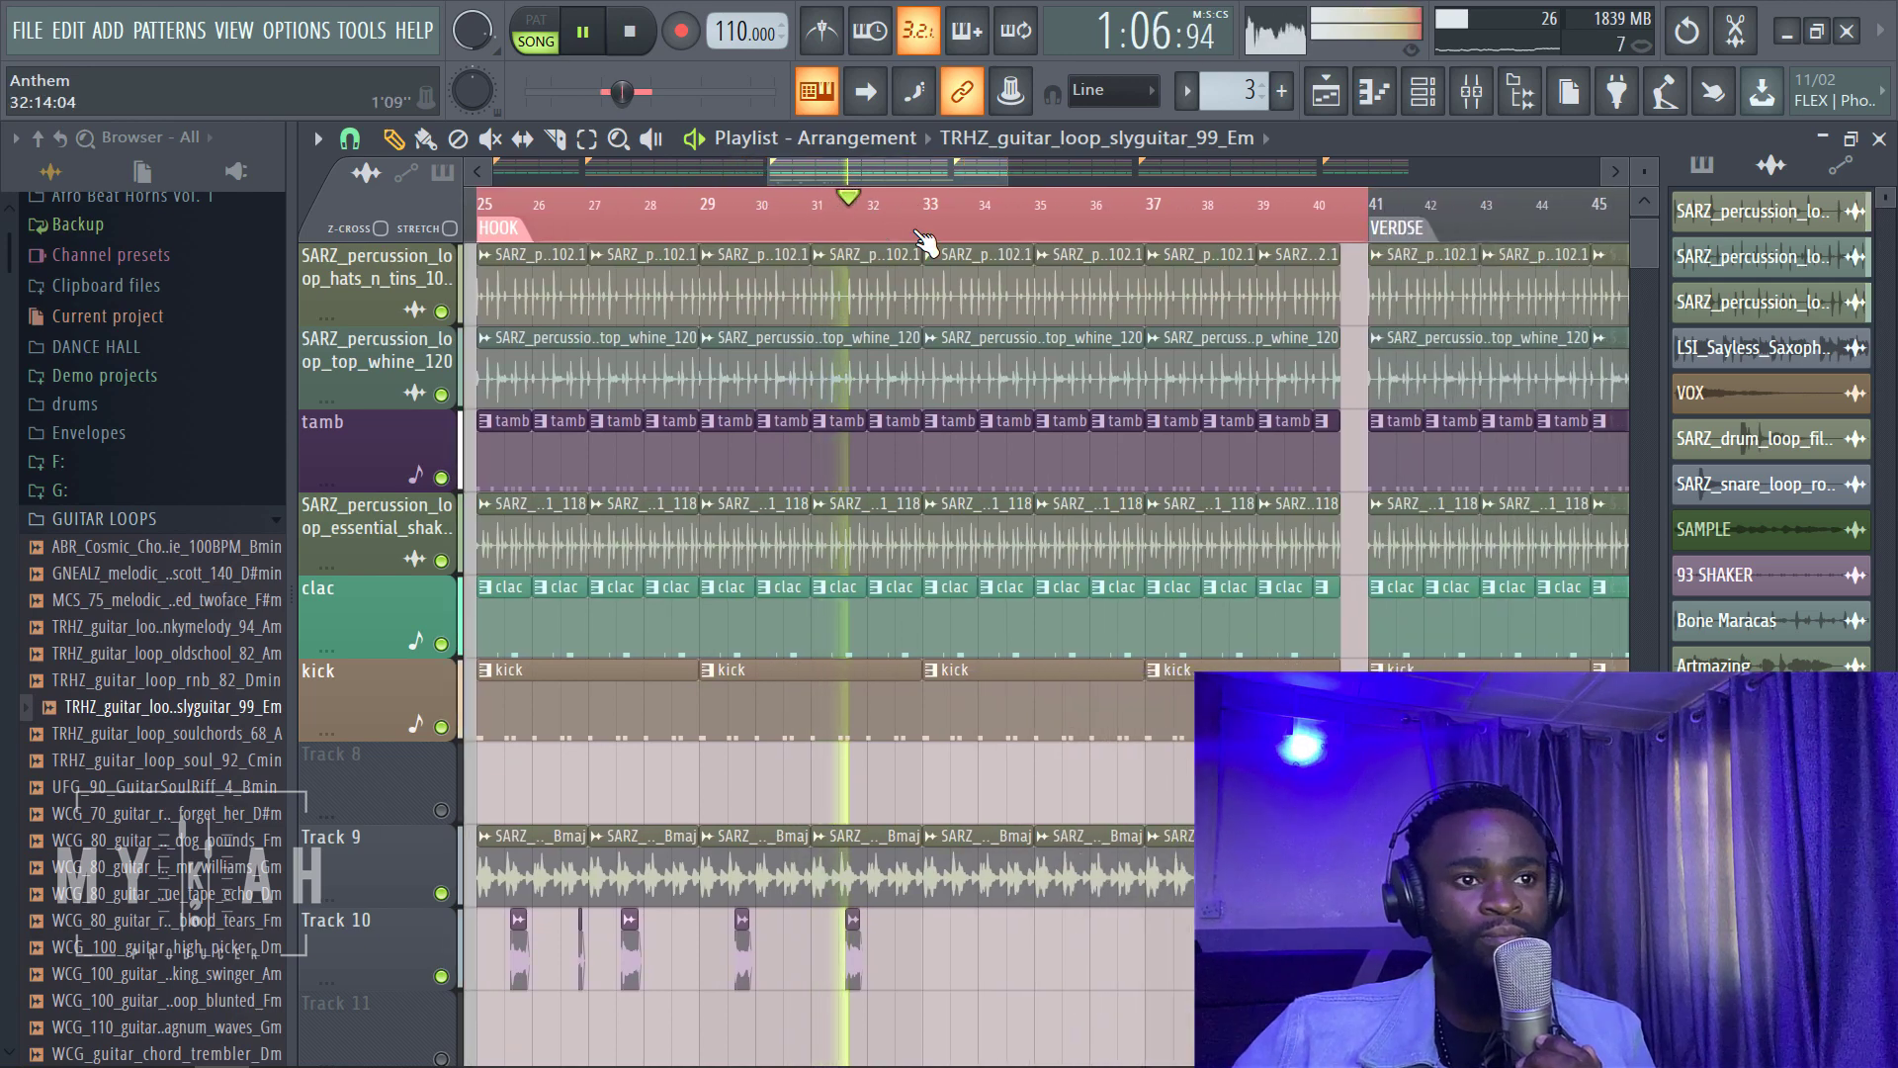
{"action": "scroll", "coordinate": [921, 239], "scroll_direction": "down", "scroll_amount": 5}
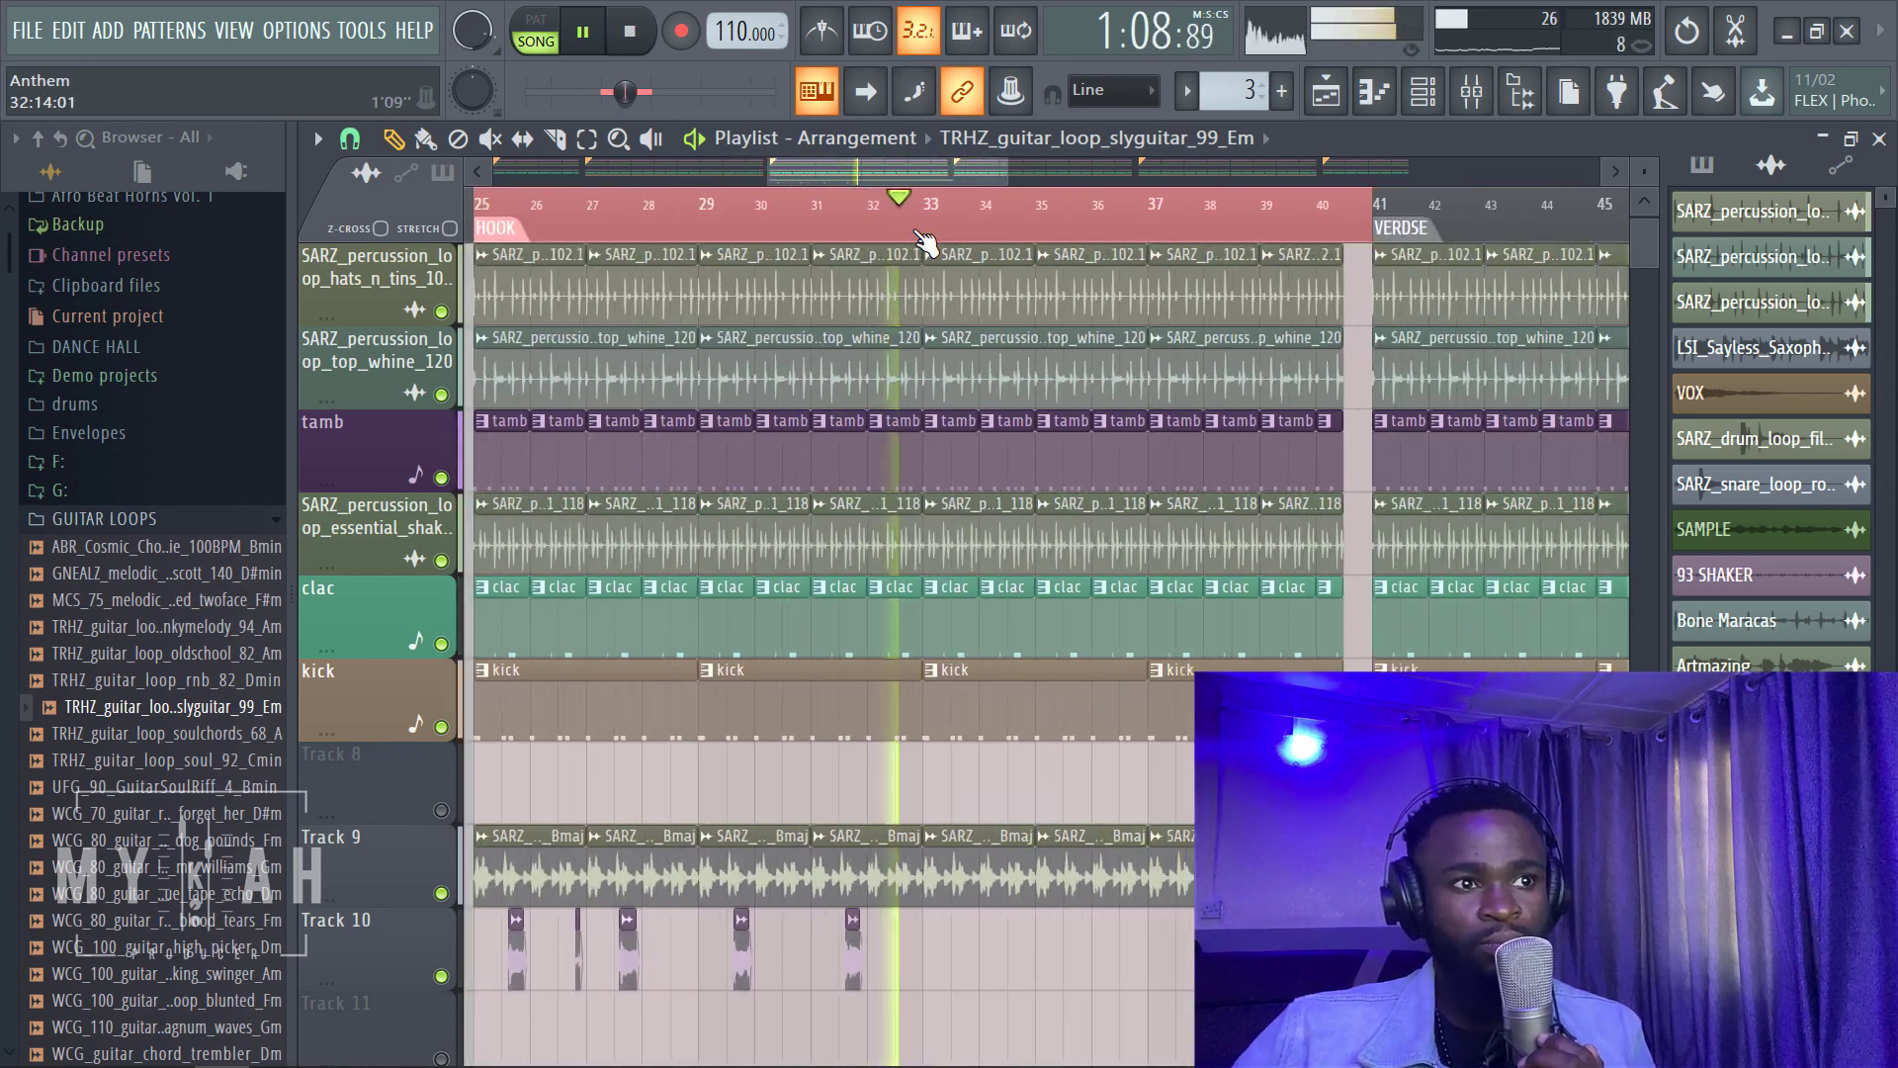
{"action": "left_click", "coordinate": [629, 32]}
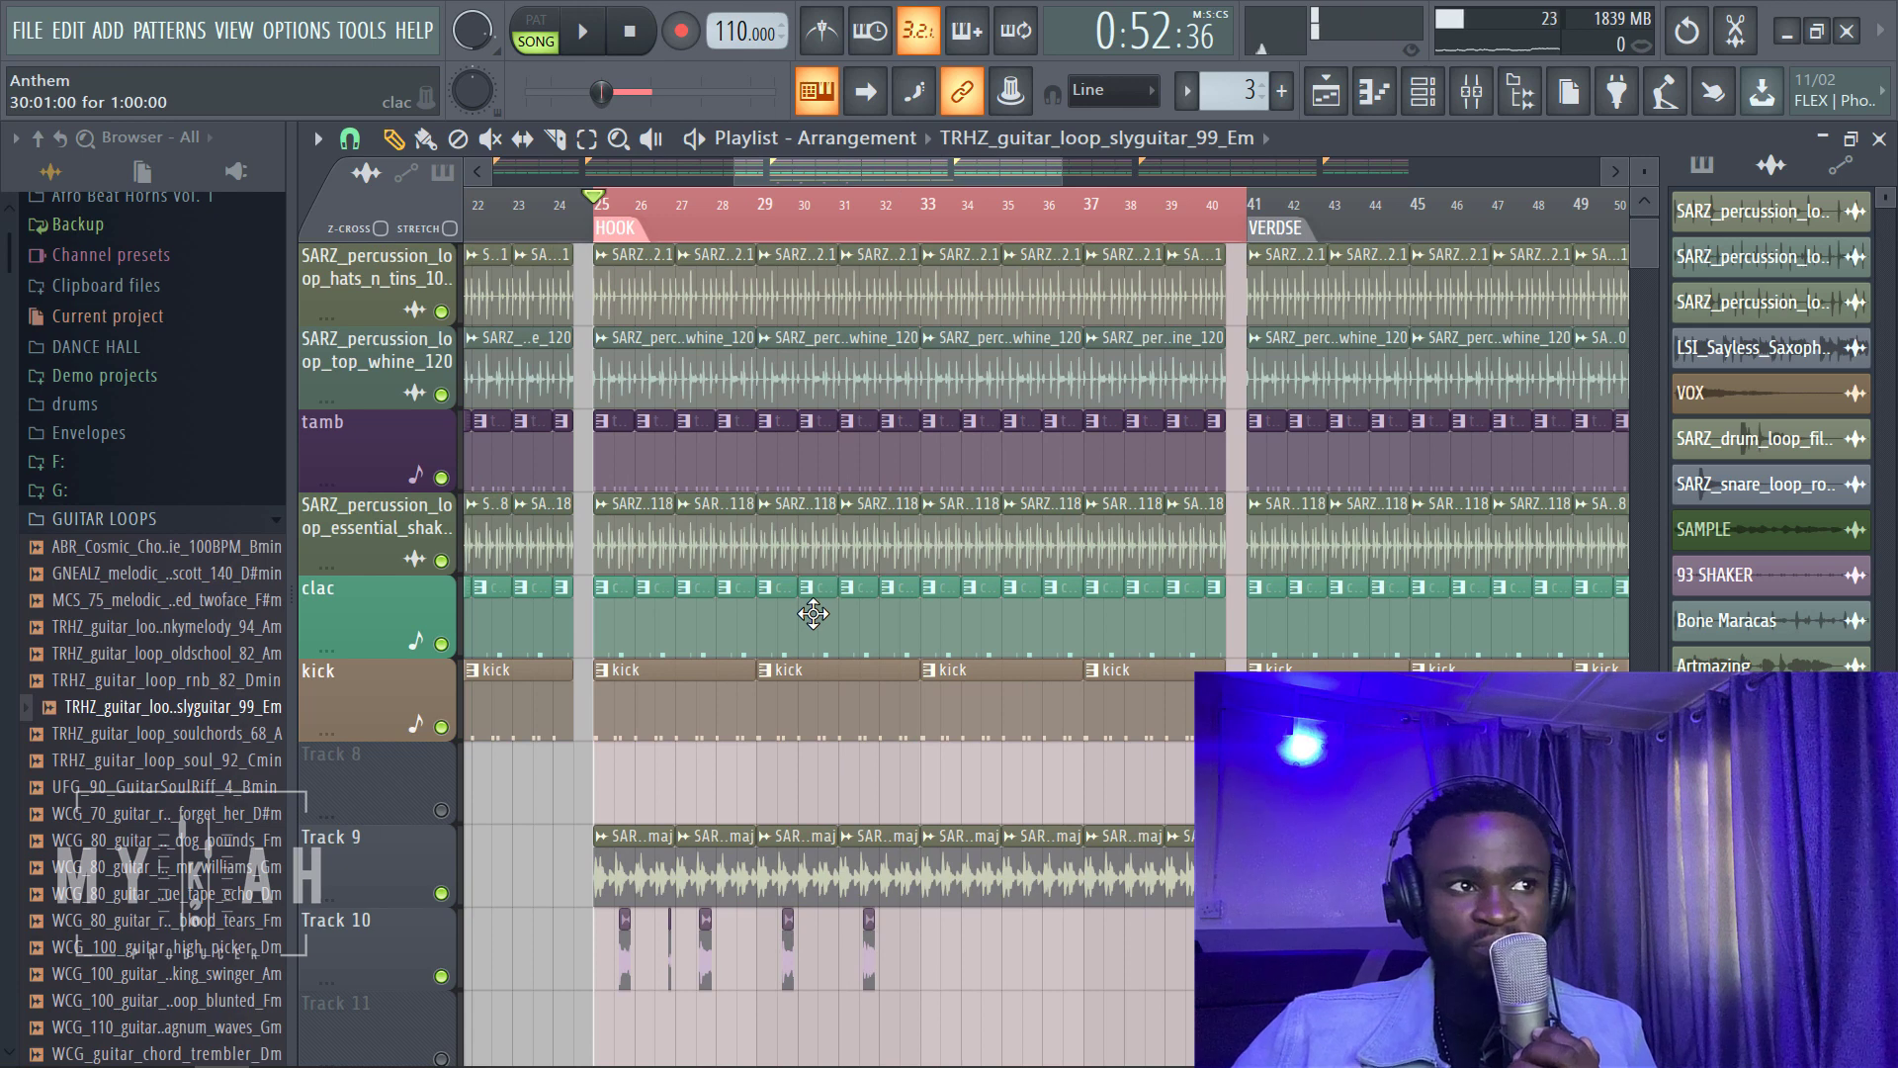
Step: Change the playlist snap setting and select all the slyguitar chops on Track 10 within the HOOK
{"action": "left_click", "coordinate": [586, 139]}
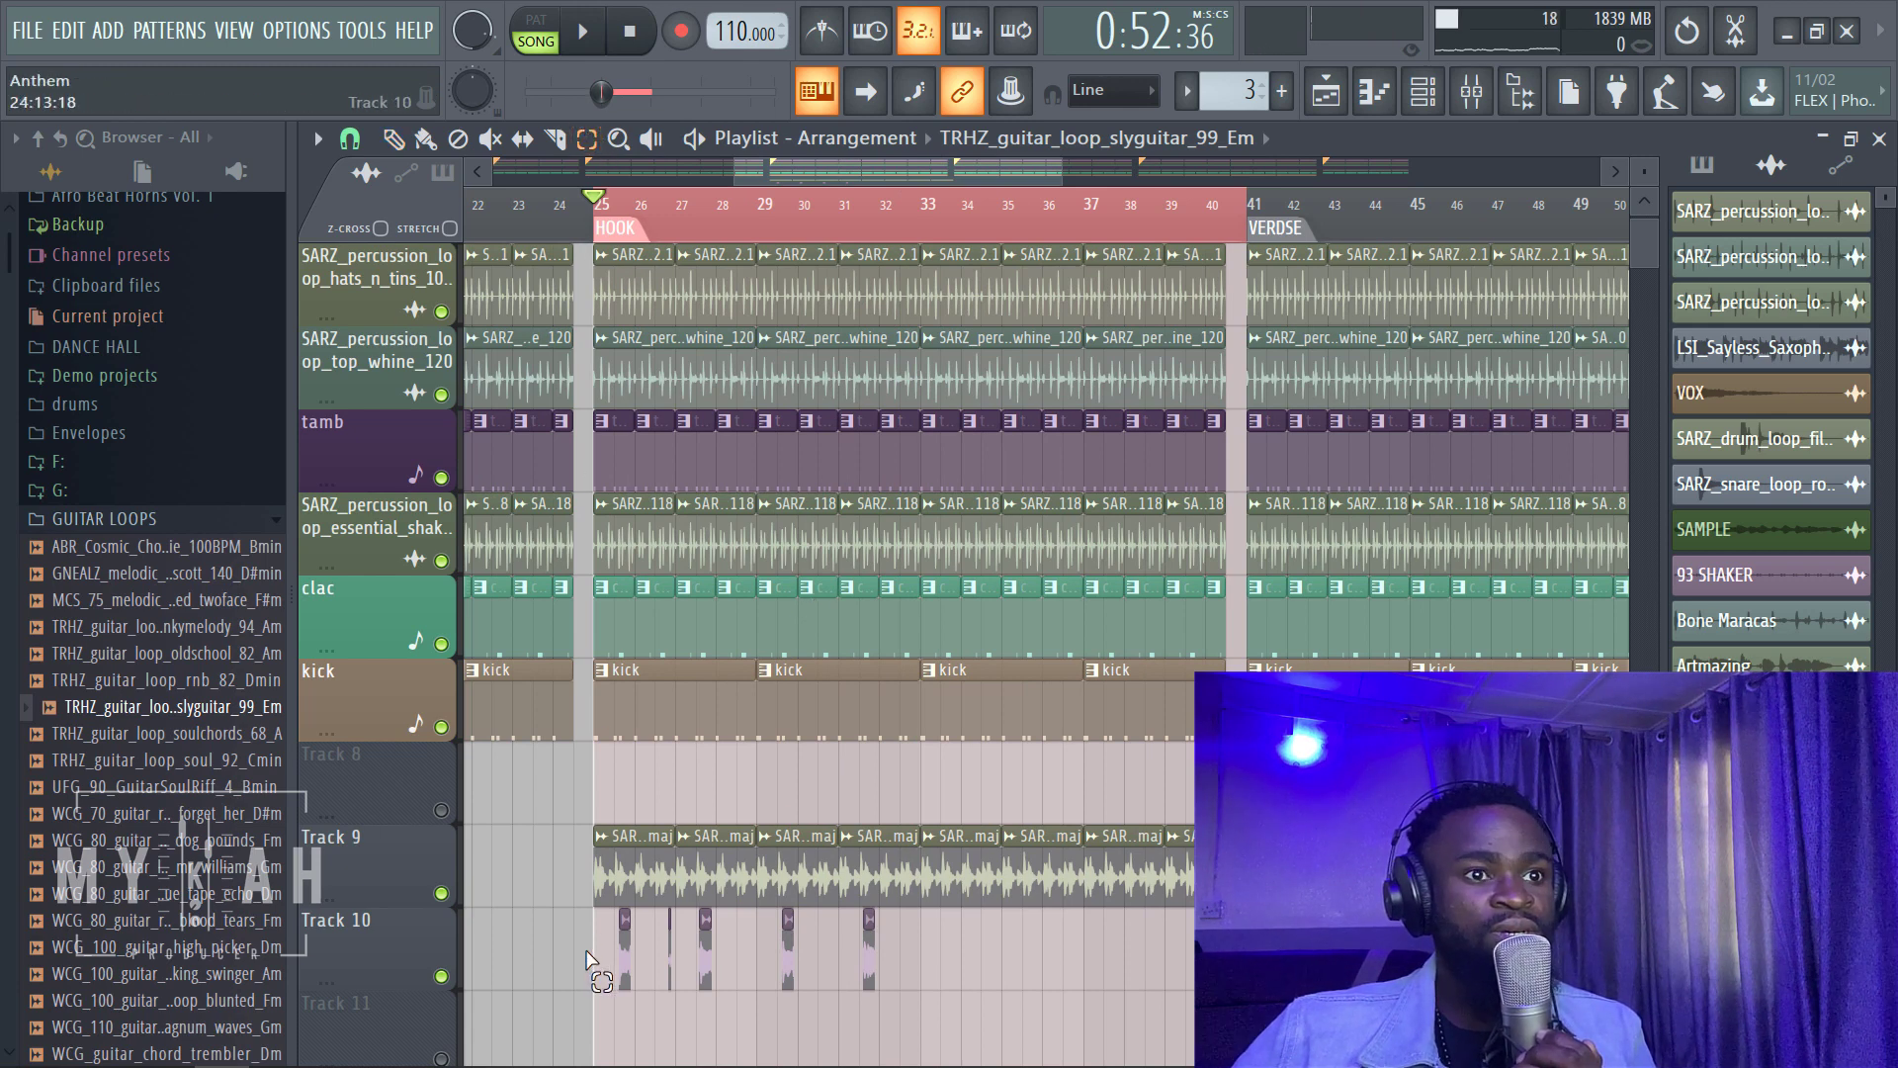
{"action": "left_click", "coordinate": [350, 139]}
{"action": "left_click", "coordinate": [390, 204]}
{"action": "left_click_drag", "start_coordinate": [617, 988], "coordinate": [953, 1023]}
{"action": "left_click", "coordinate": [393, 138]}
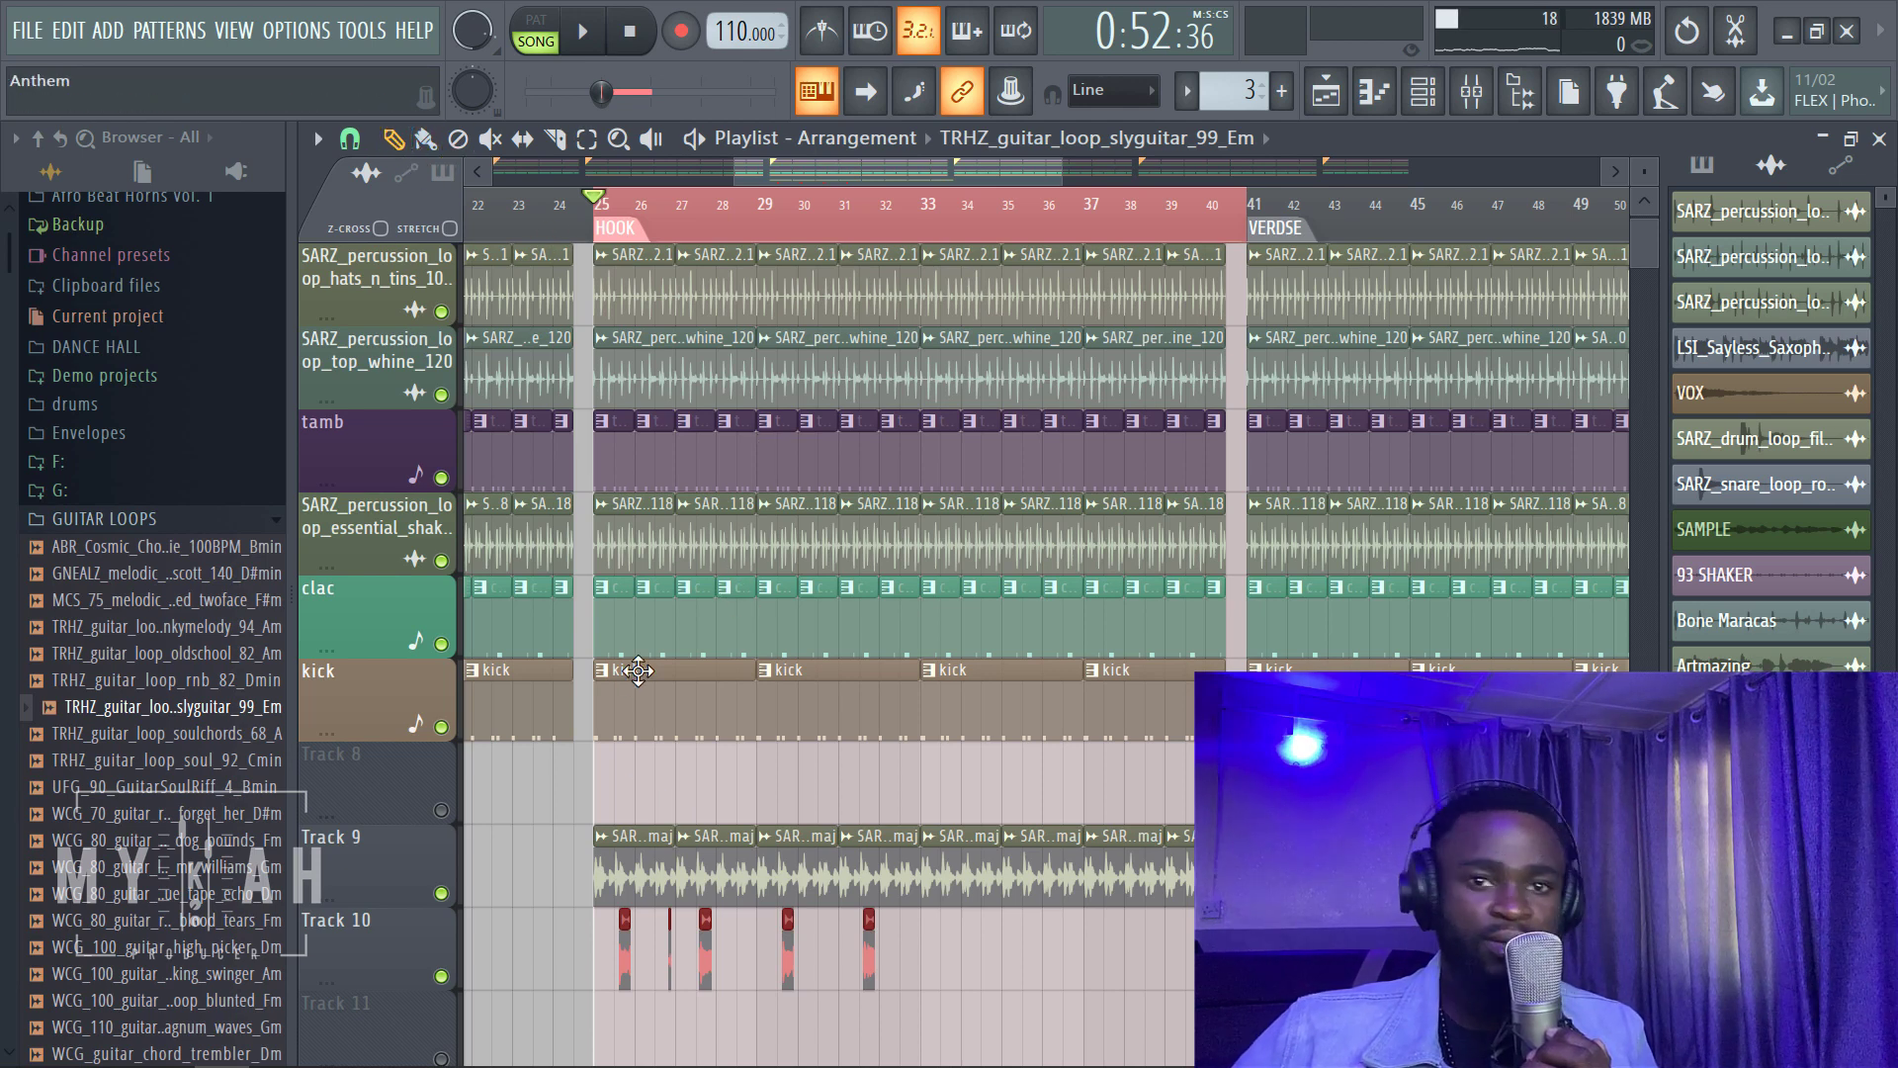
Step: Play the full HOOK from bar 25 with the drums, pluck loop and guitar chops together
{"action": "scroll", "coordinate": [697, 237], "scroll_direction": "up", "scroll_amount": 3}
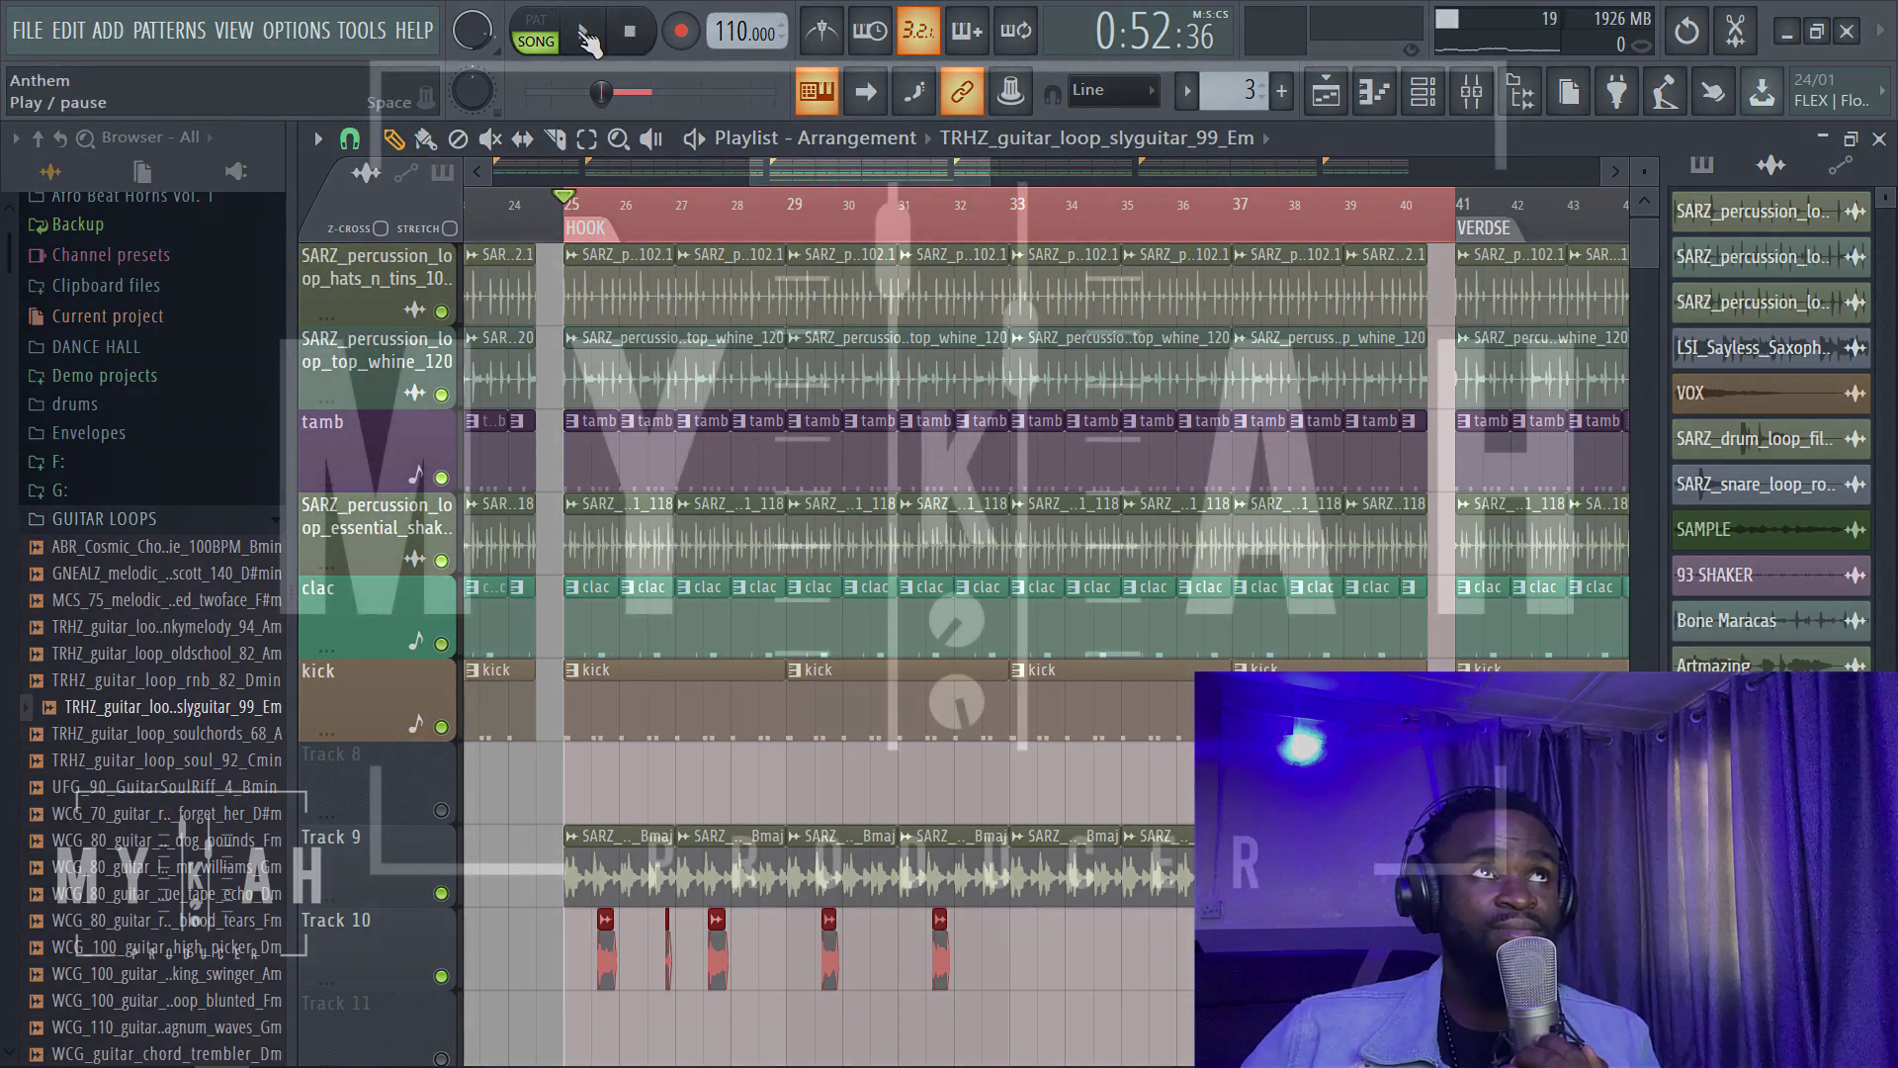
{"action": "key", "text": "space"}
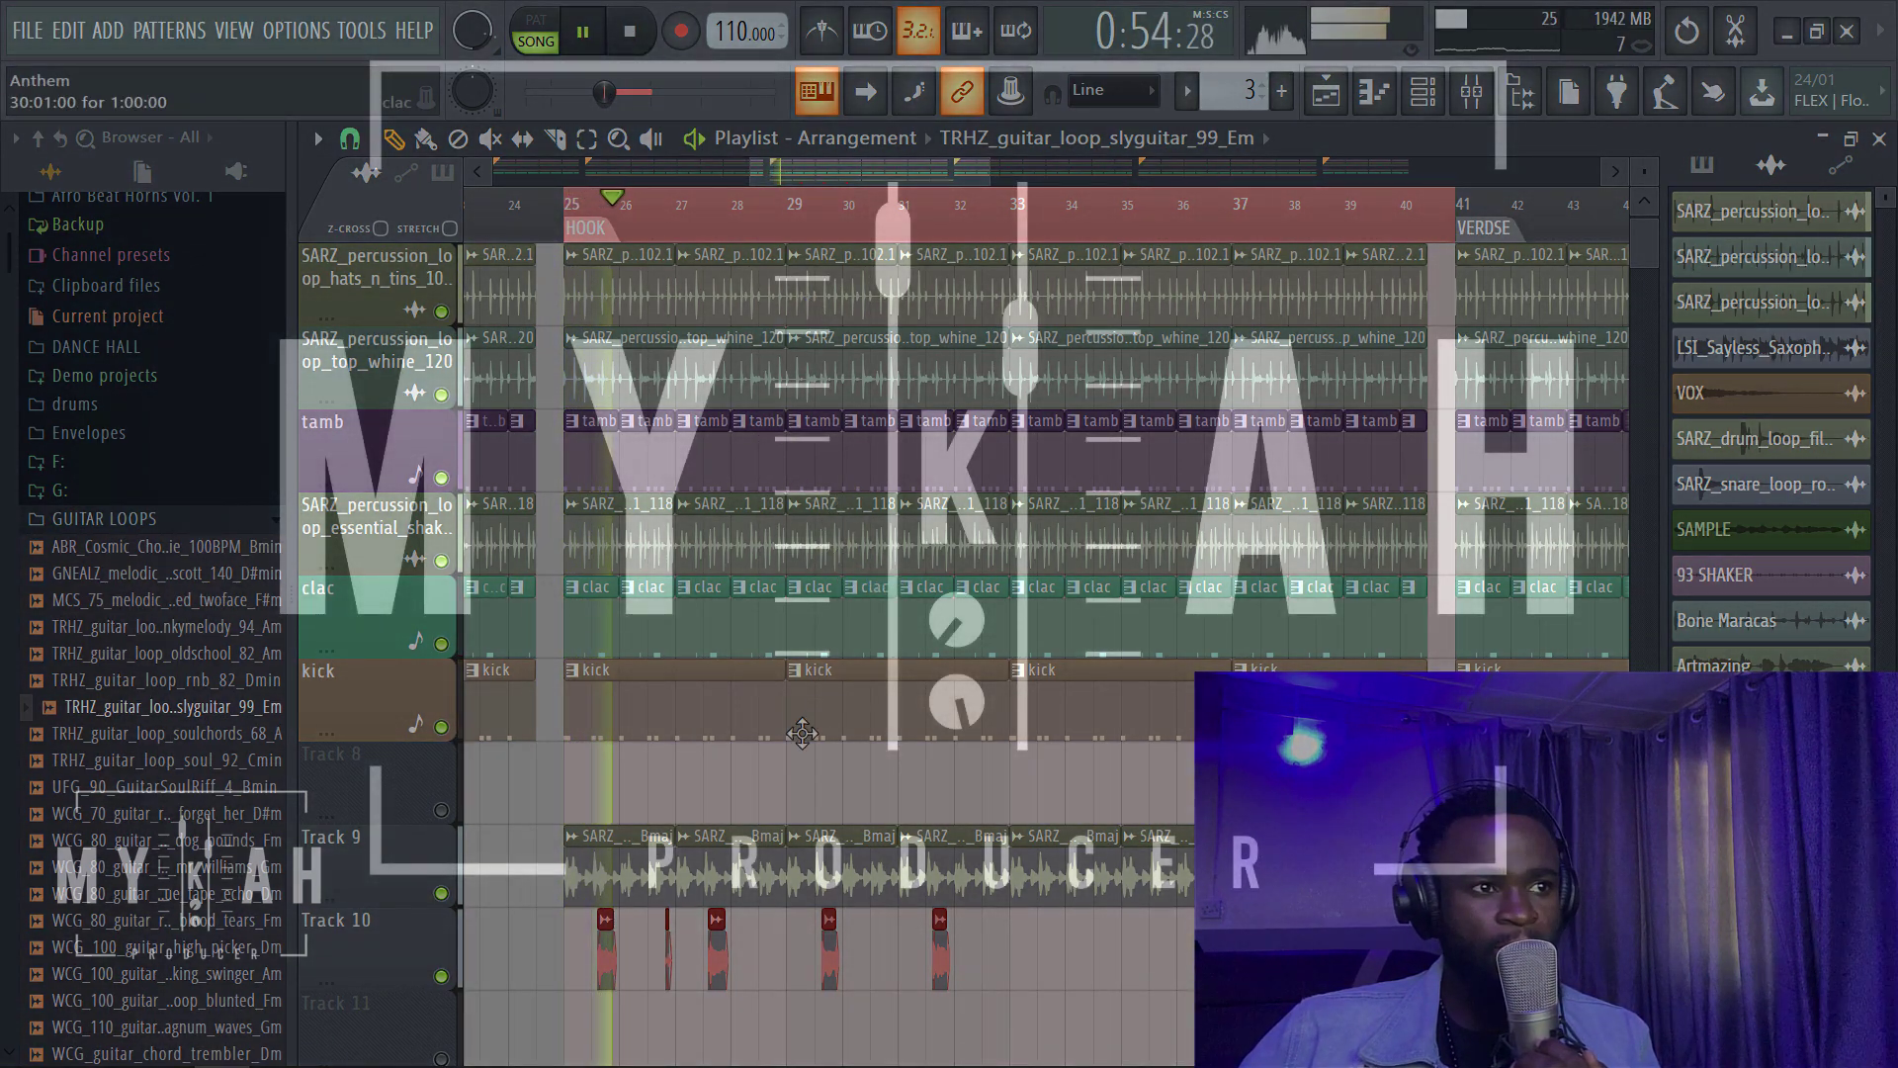